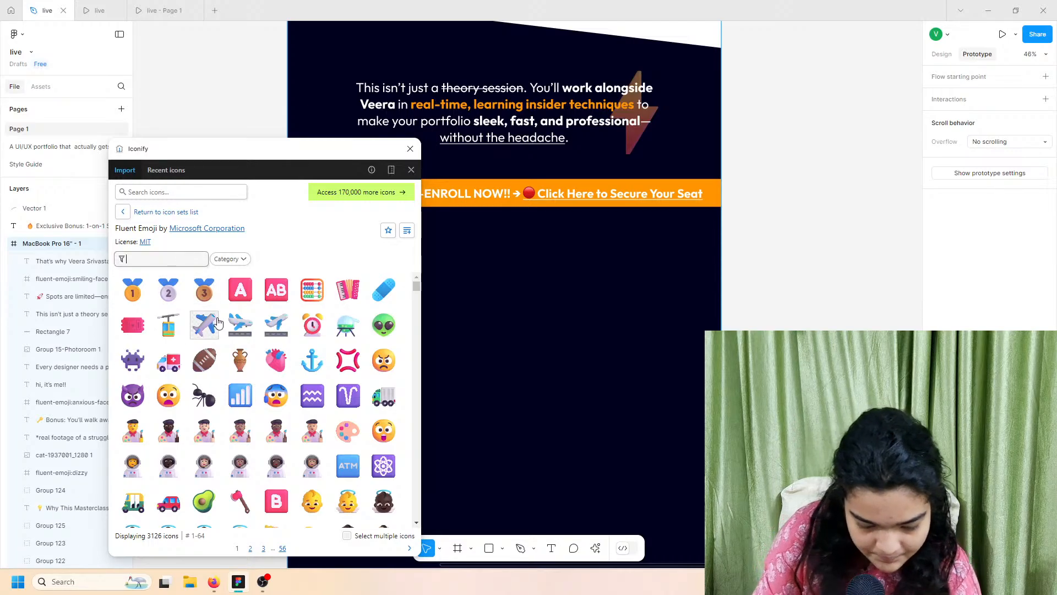
Step: Try emoji searches like 'blas' and 'boom', then clear the search to show all emoji
{"action": "type", "text": "blas"}
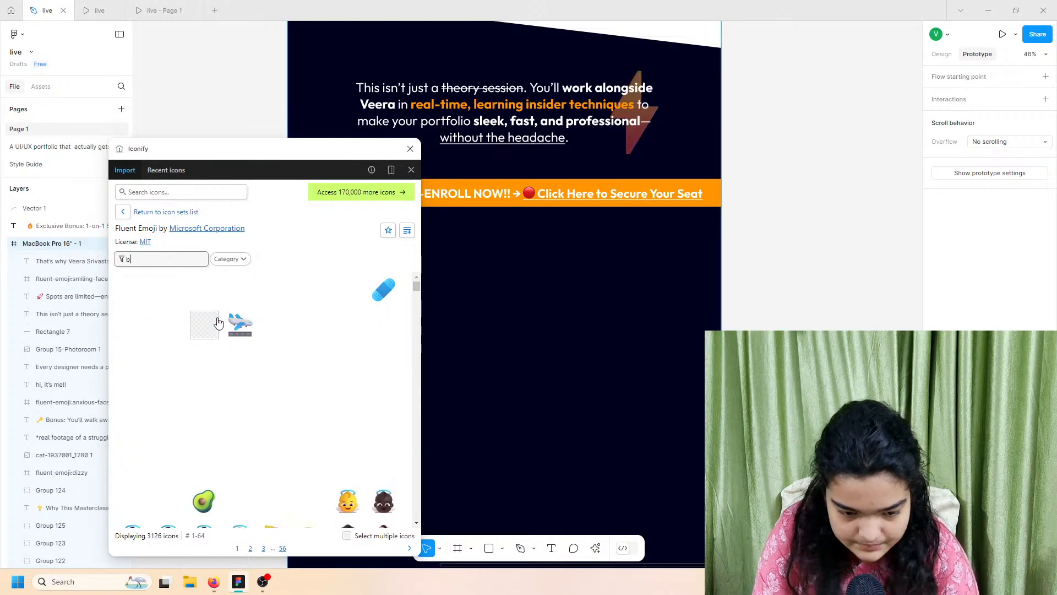
{"action": "key", "text": "BackSpace"}
{"action": "key", "text": "BackSpace"}
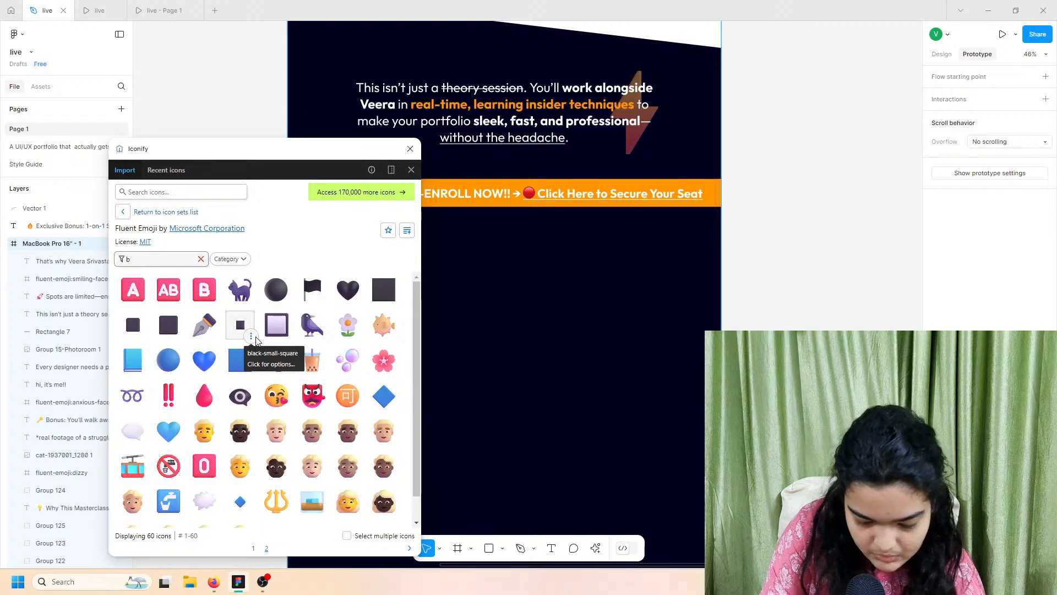
{"action": "type", "text": "v"}
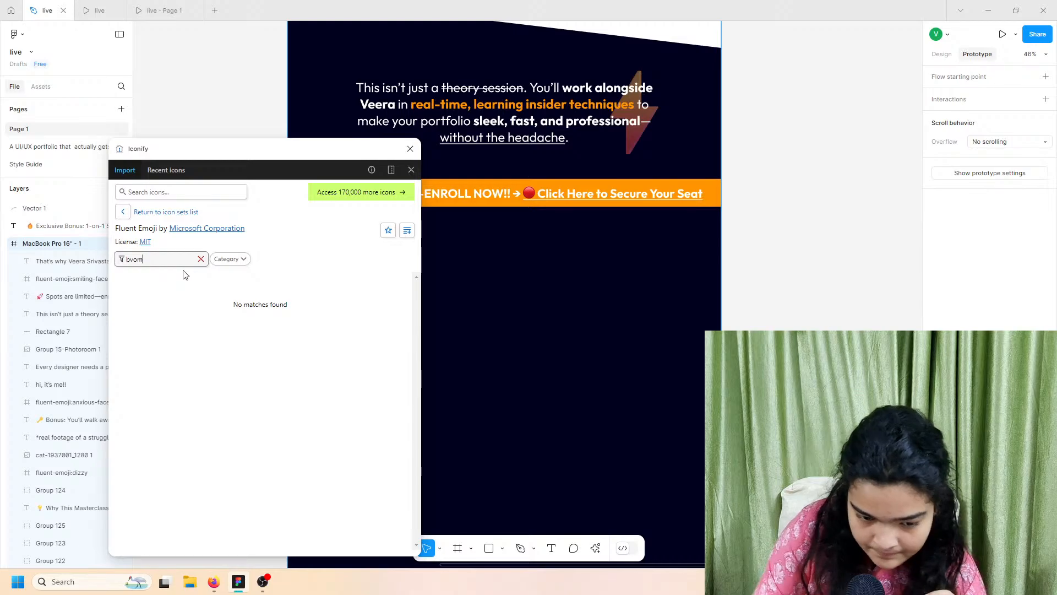
{"action": "key", "text": "BackSpace"}
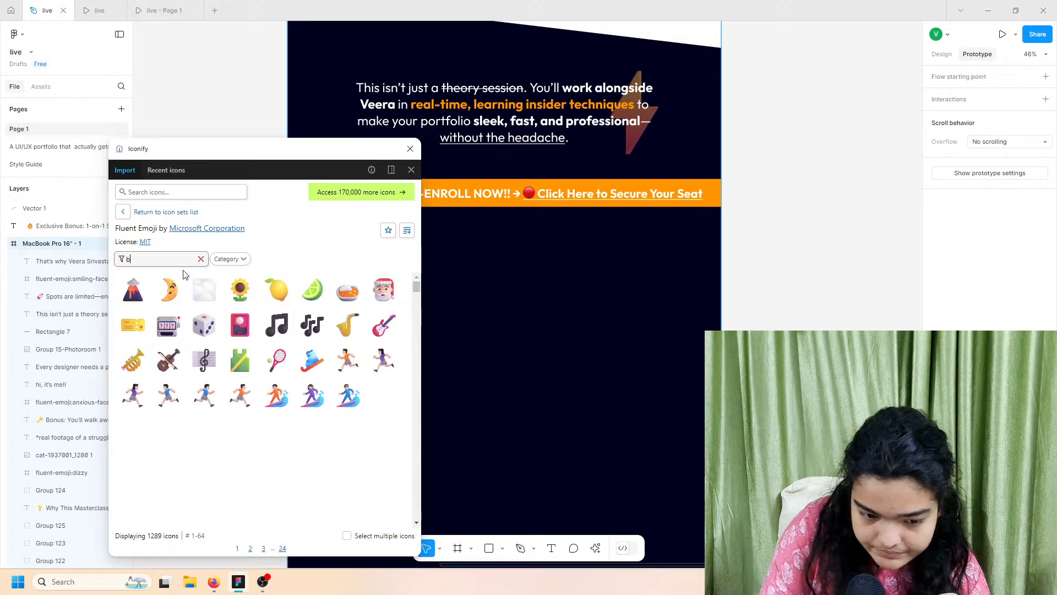
{"action": "type", "text": "oom"}
{"action": "key", "text": "BackSpace"}
{"action": "key", "text": "BackSpace"}
{"action": "key", "text": "BackSpace"}
{"action": "key", "text": "BackSpace"}
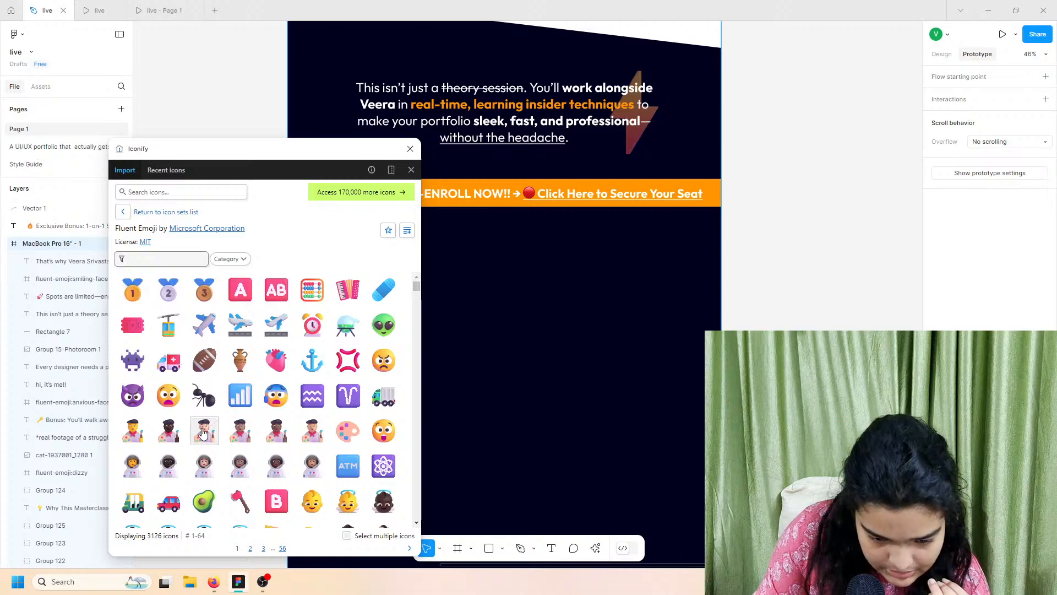
Step: Browse up and down through the unfiltered Fluent Emoji results
{"action": "scroll", "coordinate": [203, 432], "scroll_direction": "down", "scroll_amount": 10}
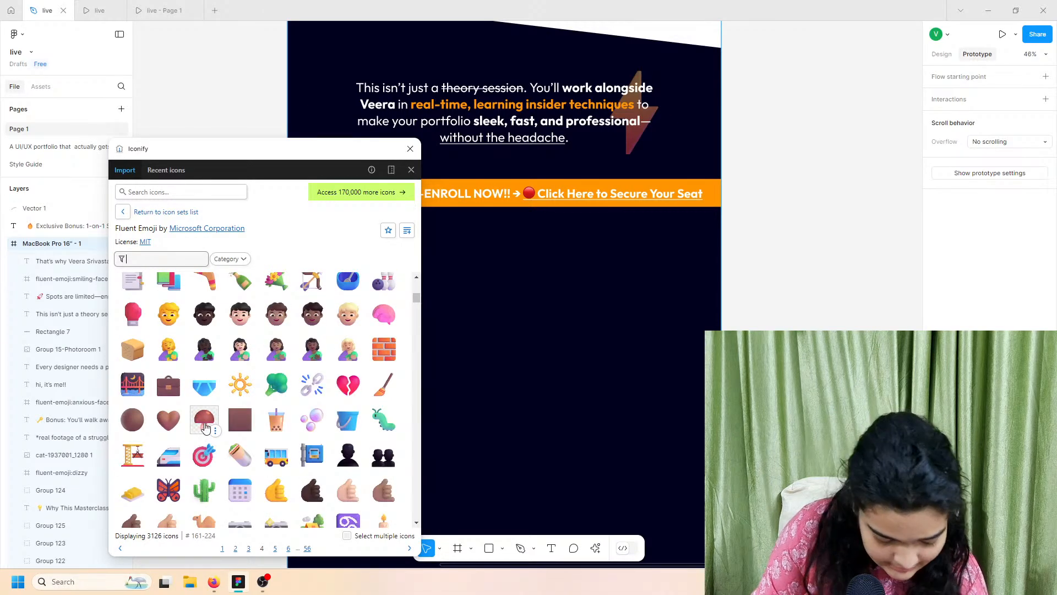
{"action": "scroll", "coordinate": [202, 424], "scroll_direction": "down", "scroll_amount": 1}
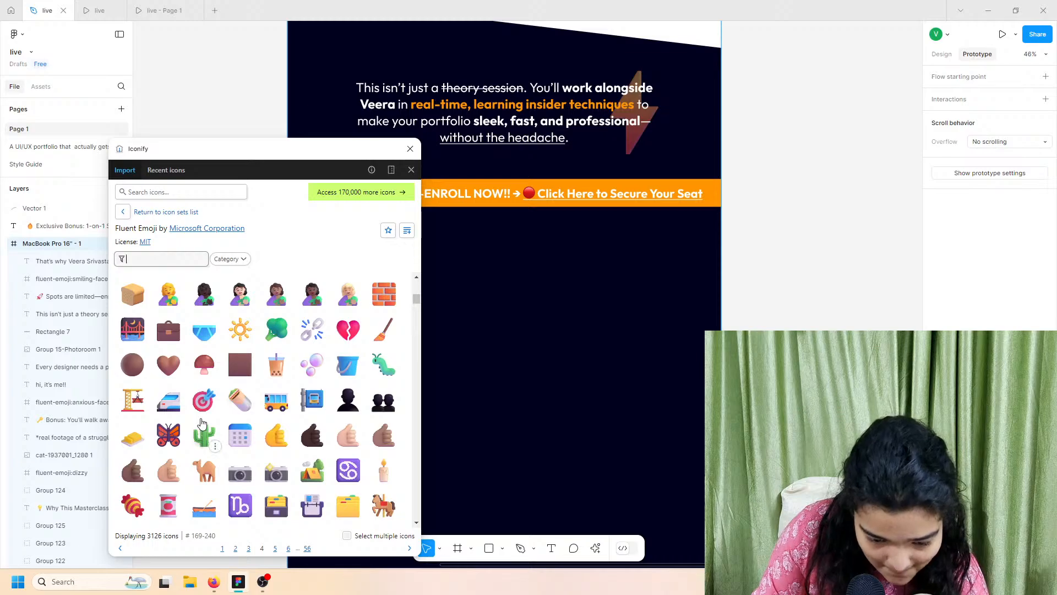
{"action": "scroll", "coordinate": [202, 423], "scroll_direction": "down", "scroll_amount": 20}
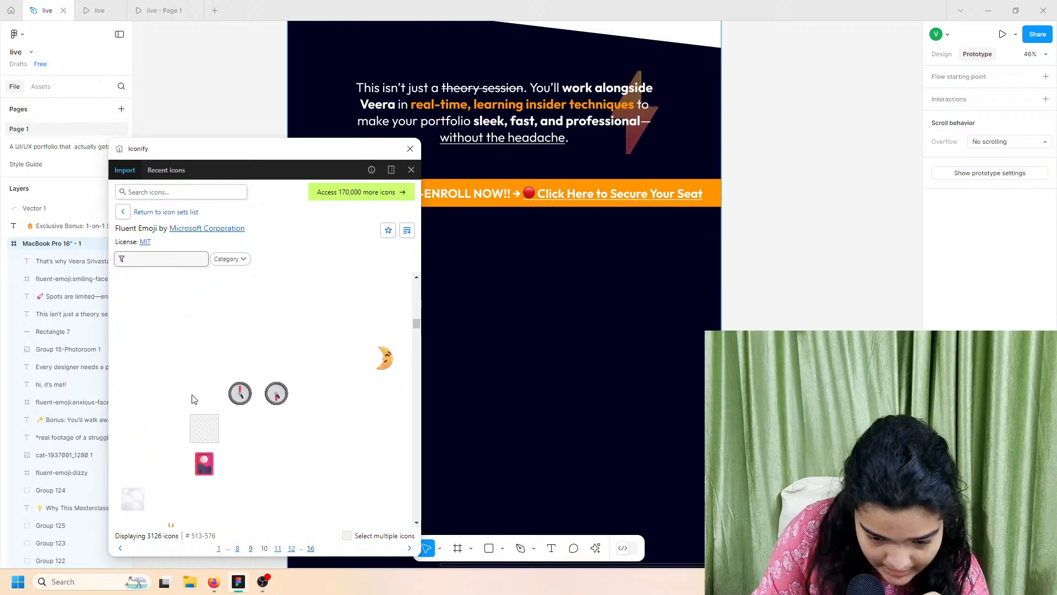
{"action": "scroll", "coordinate": [195, 392], "scroll_direction": "up", "scroll_amount": 1}
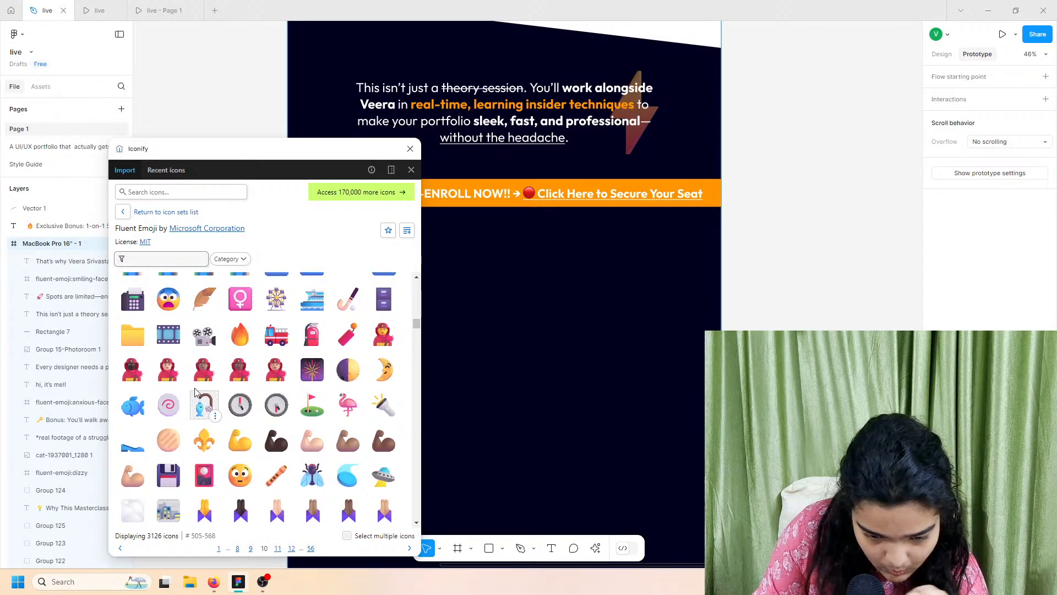
{"action": "scroll", "coordinate": [195, 392], "scroll_direction": "up", "scroll_amount": 10}
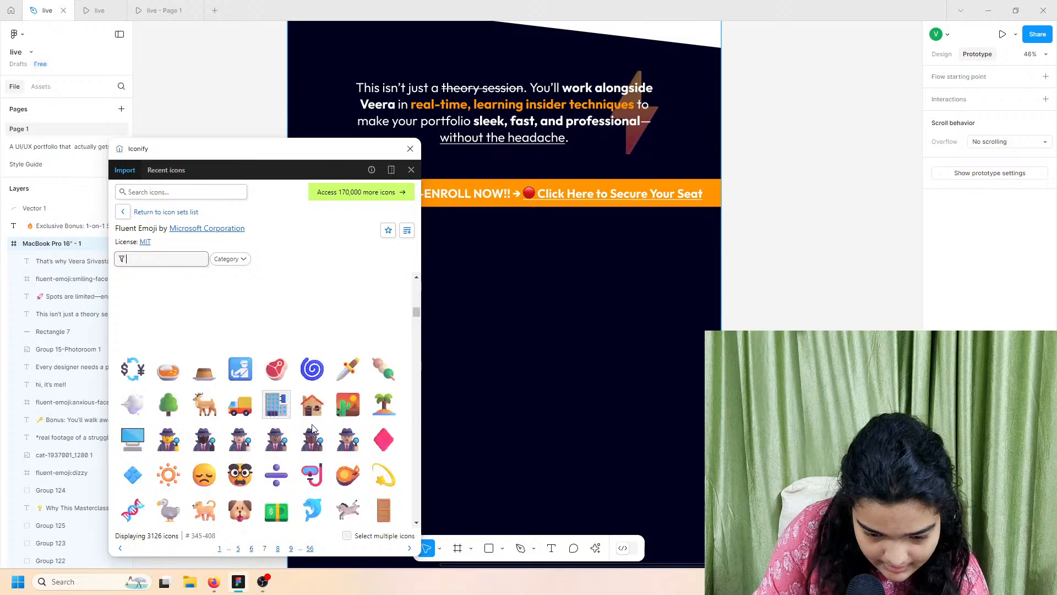
{"action": "scroll", "coordinate": [309, 431], "scroll_direction": "up", "scroll_amount": 3}
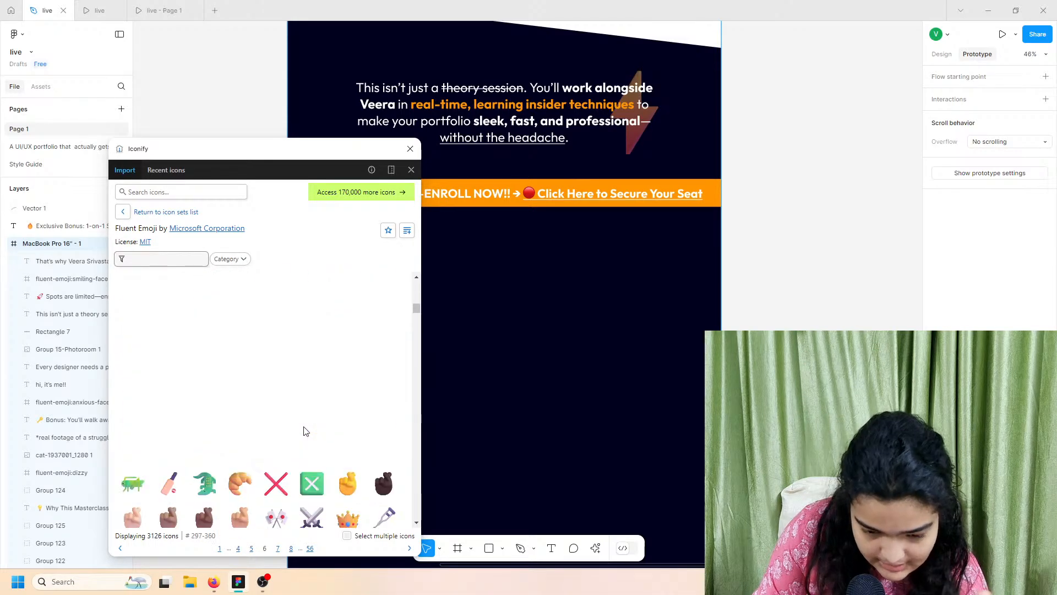
{"action": "scroll", "coordinate": [304, 431], "scroll_direction": "up", "scroll_amount": 7}
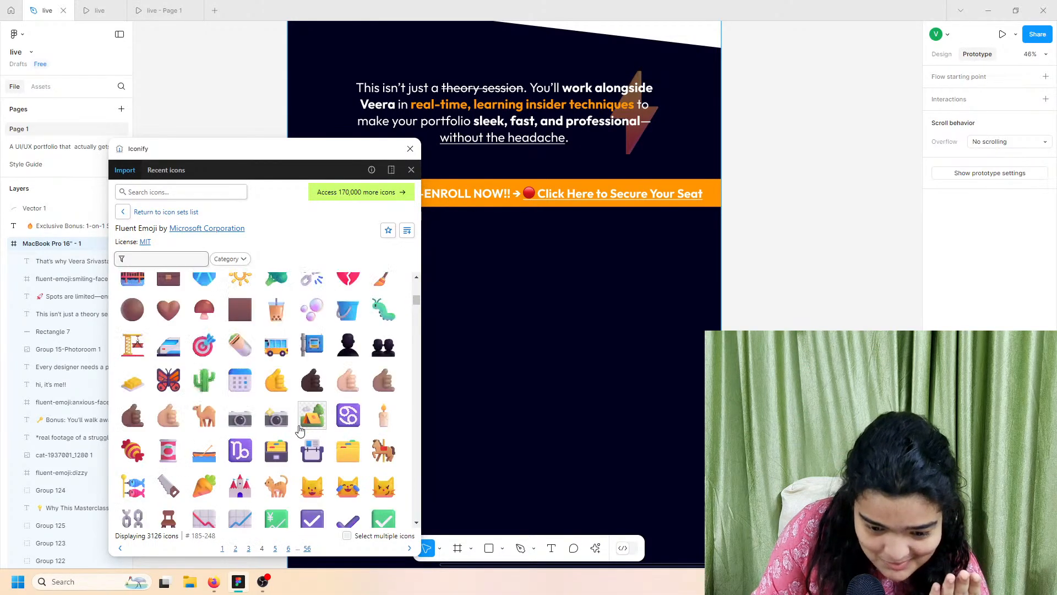
{"action": "scroll", "coordinate": [300, 430], "scroll_direction": "up", "scroll_amount": 4}
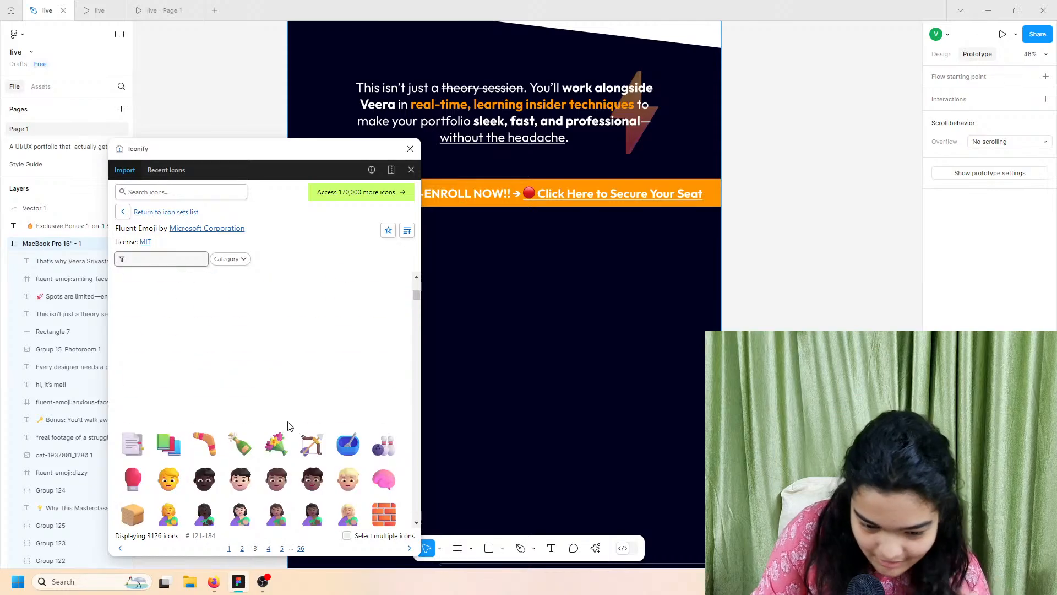
{"action": "scroll", "coordinate": [290, 427], "scroll_direction": "up", "scroll_amount": 2}
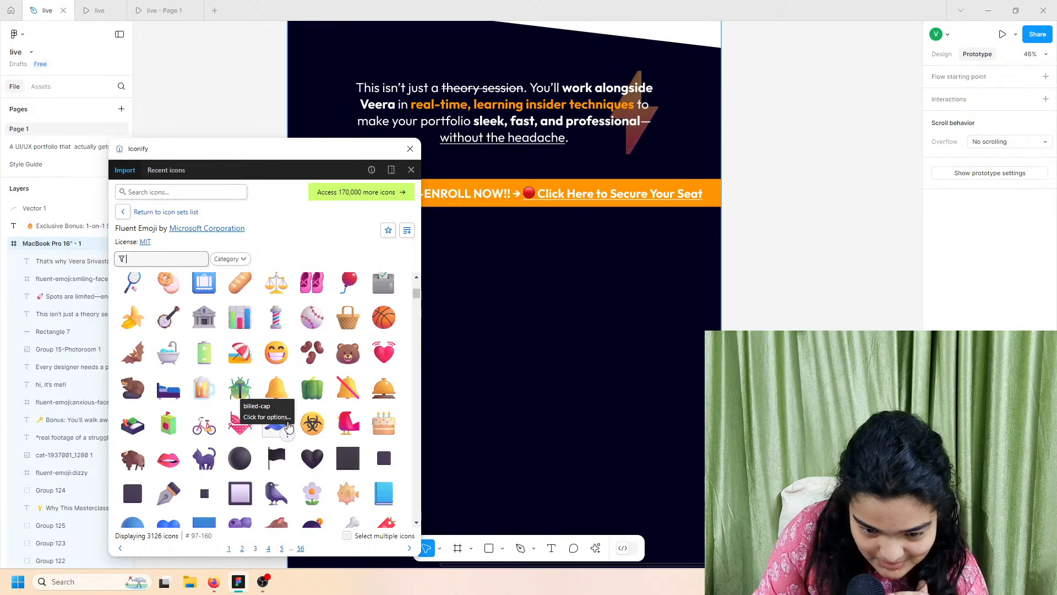
{"action": "scroll", "coordinate": [288, 427], "scroll_direction": "up", "scroll_amount": 6}
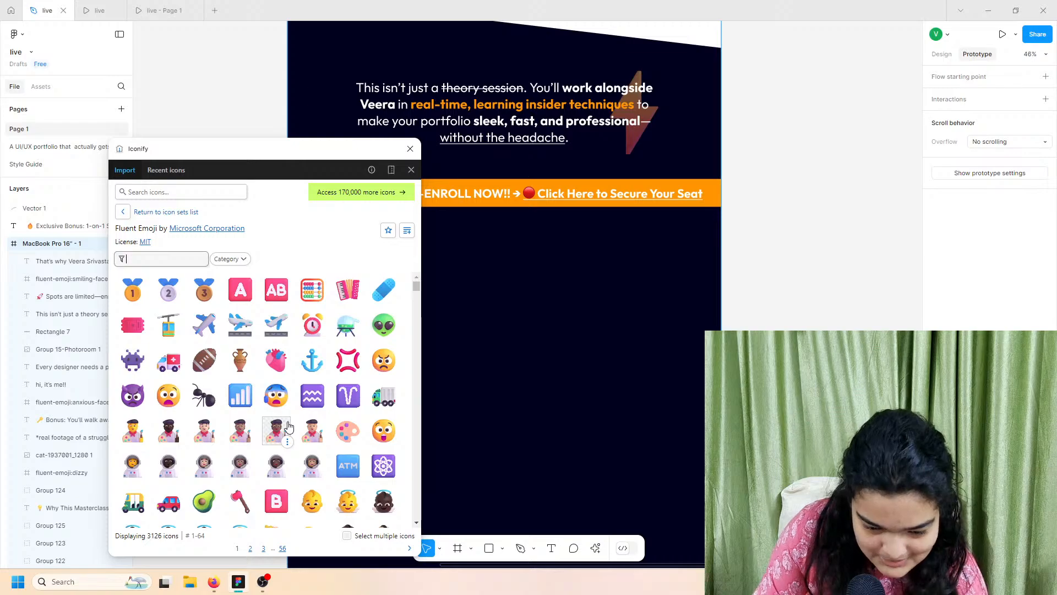
{"action": "scroll", "coordinate": [289, 427], "scroll_direction": "down", "scroll_amount": 10}
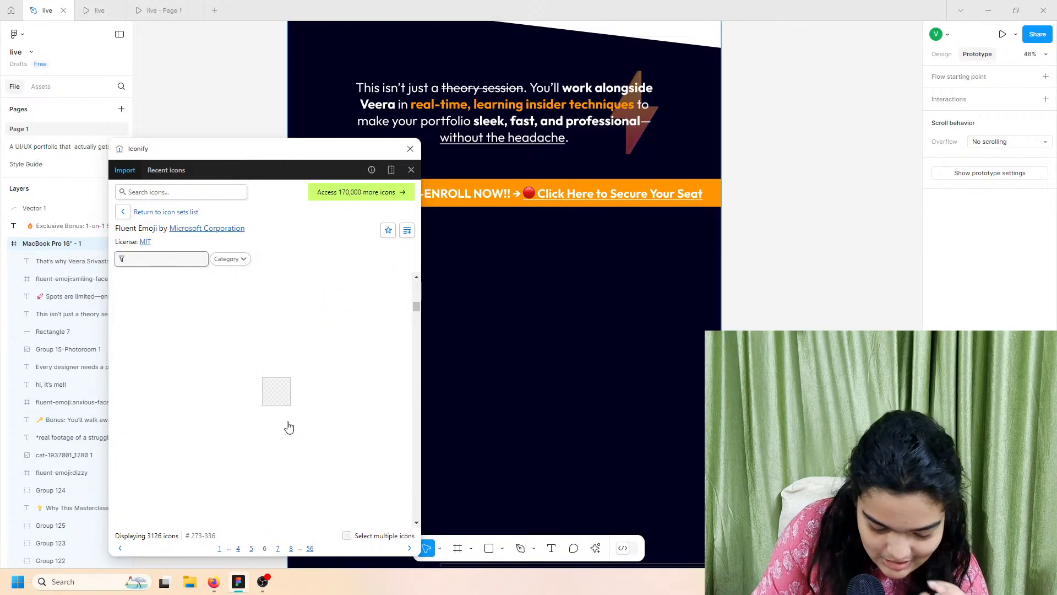
{"action": "scroll", "coordinate": [288, 427], "scroll_direction": "down", "scroll_amount": 3}
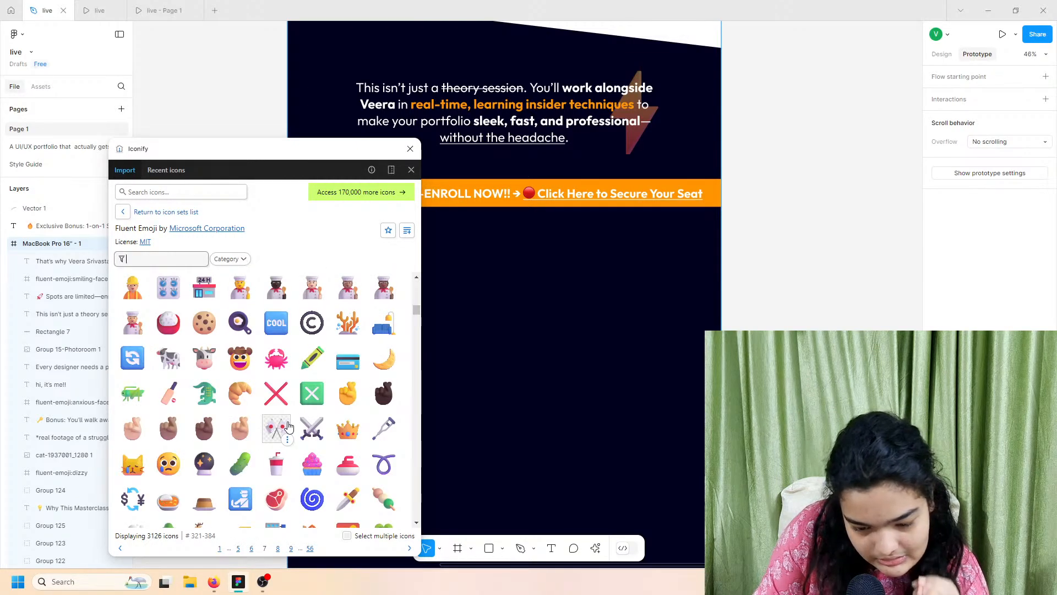
{"action": "scroll", "coordinate": [288, 426], "scroll_direction": "down", "scroll_amount": 3}
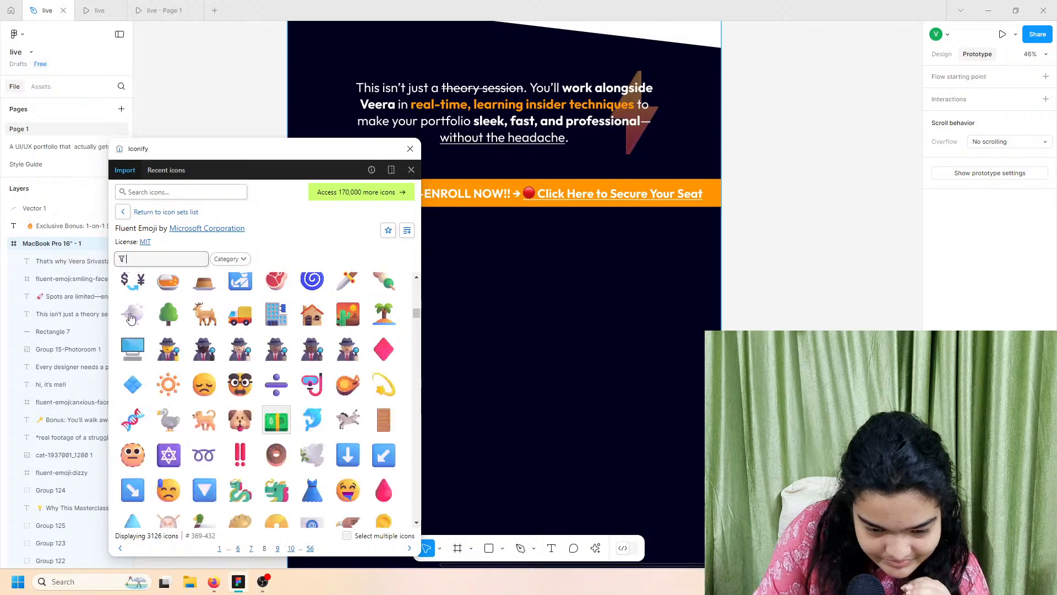
{"action": "scroll", "coordinate": [131, 318], "scroll_direction": "down", "scroll_amount": 5}
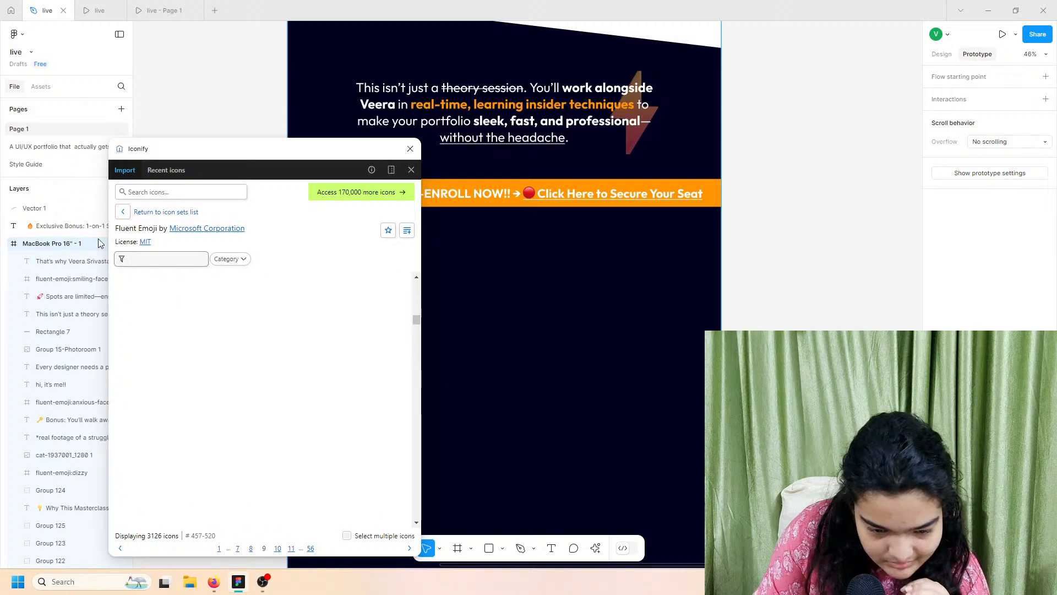
Step: Search the emoji again with 'boom', 'la' and 'pop', ending on the term 'p'
{"action": "left_click", "coordinate": [136, 261]}
{"action": "type", "text": "boom"}
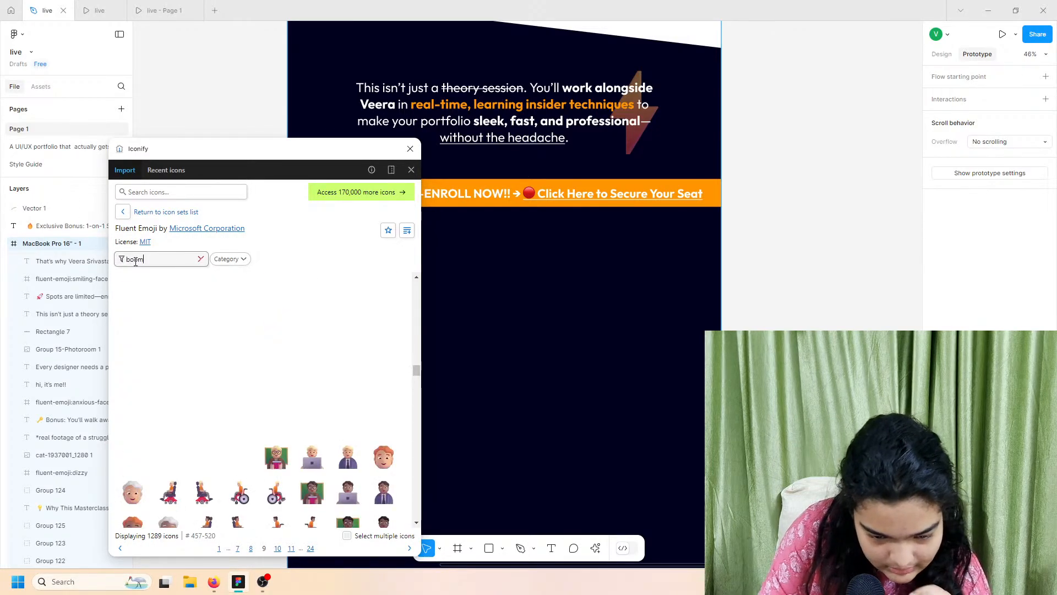
{"action": "key", "text": "BackSpace"}
{"action": "key", "text": "BackSpace"}
{"action": "key", "text": "BackSpace"}
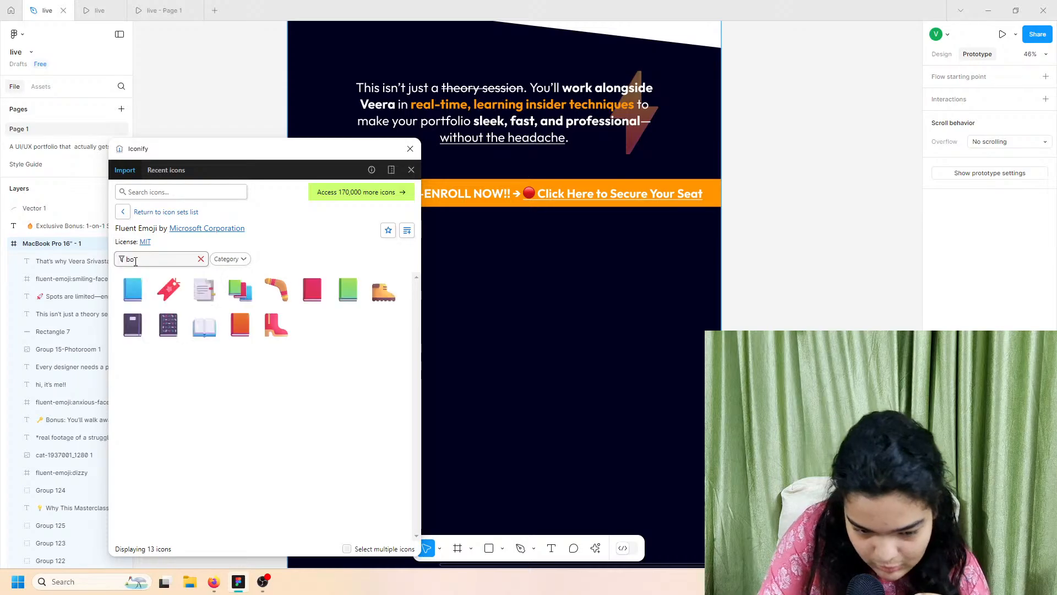
{"action": "type", "text": "la"}
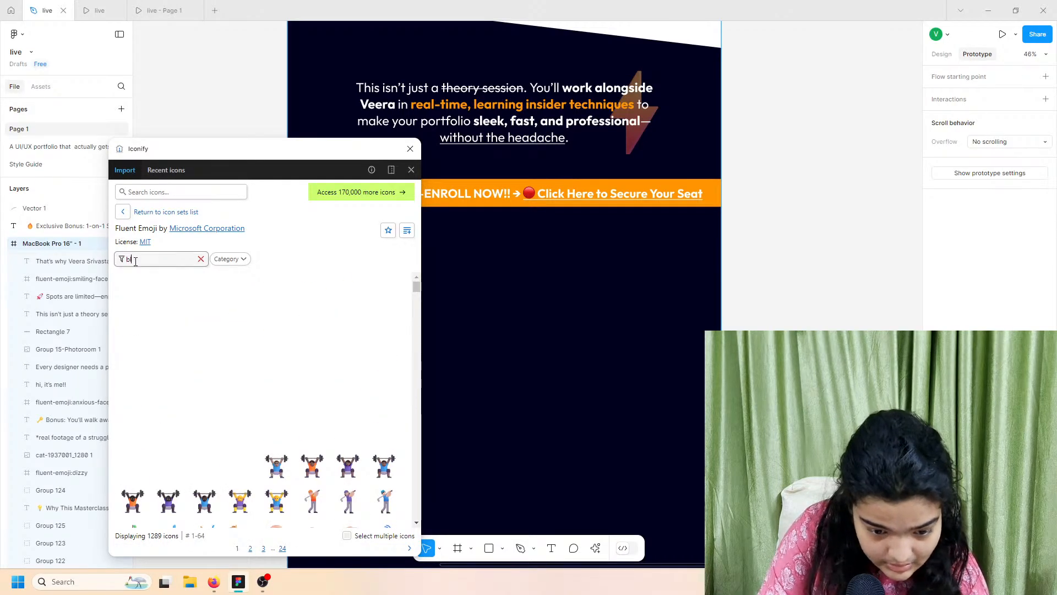
{"action": "key", "text": "BackSpace"}
{"action": "key", "text": "BackSpace"}
{"action": "key", "text": "BackSpace"}
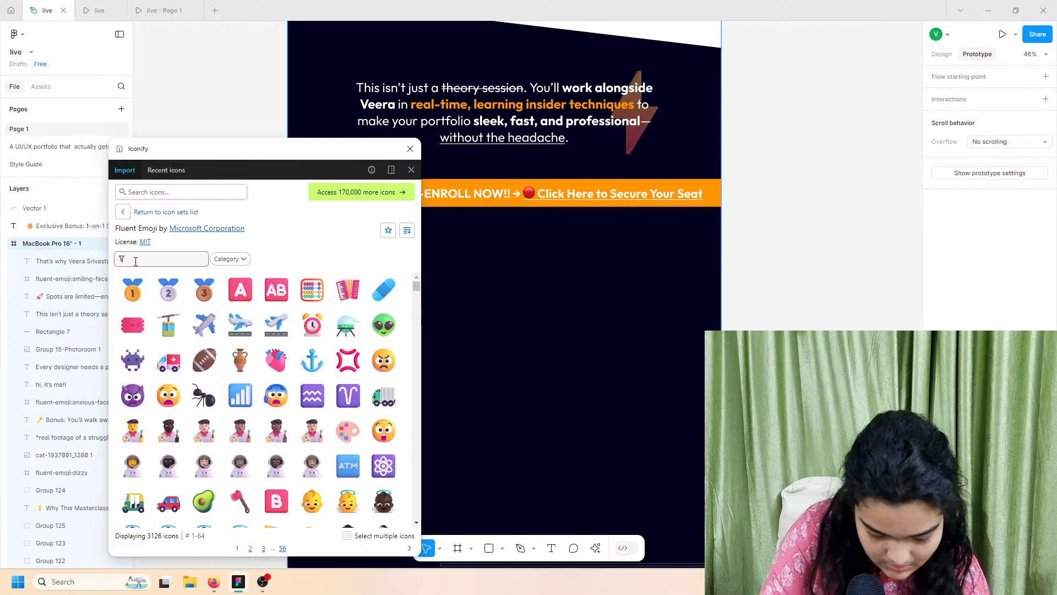
{"action": "type", "text": "pop"}
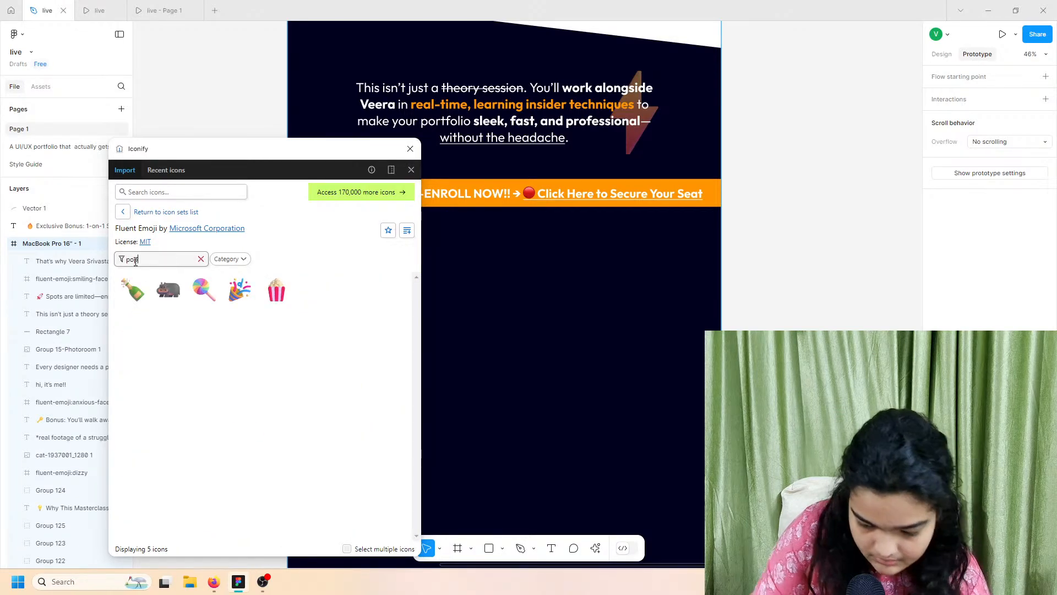
{"action": "key", "text": "BackSpace"}
{"action": "key", "text": "BackSpace"}
{"action": "key", "text": "BackSpace"}
{"action": "type", "text": "p"}
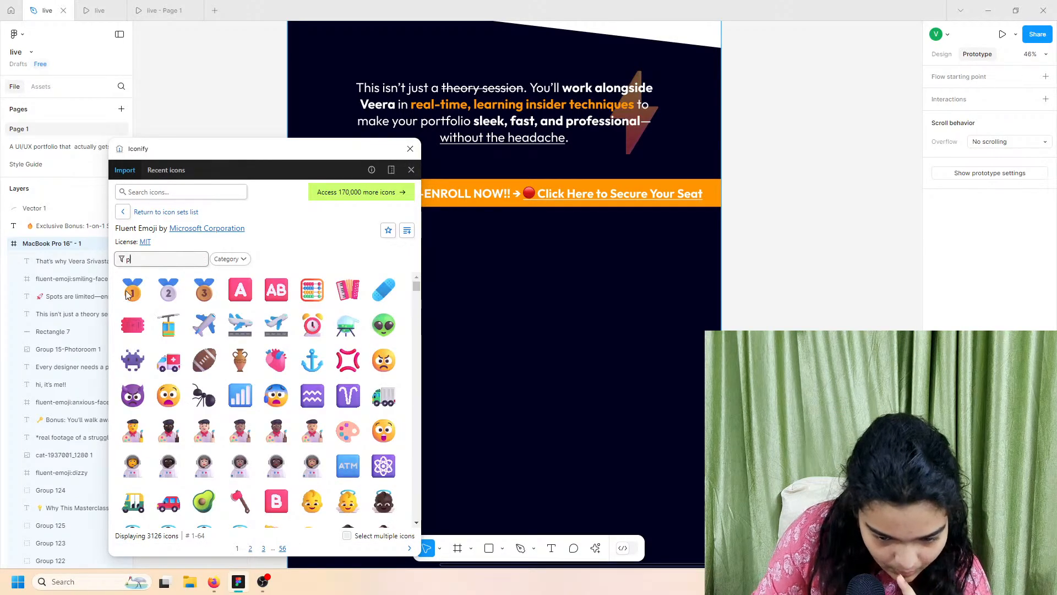
Step: Scroll down the Fluent Emoji results to icons 977–1040, page 18 of 56
{"action": "scroll", "coordinate": [140, 401], "scroll_direction": "down", "scroll_amount": 15}
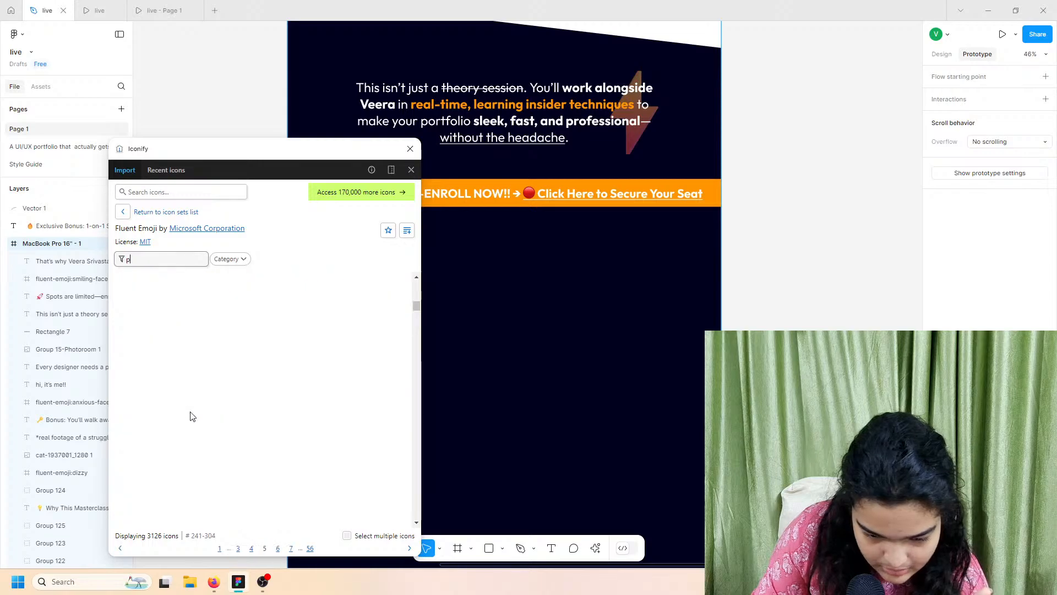
{"action": "scroll", "coordinate": [181, 325], "scroll_direction": "down", "scroll_amount": 20}
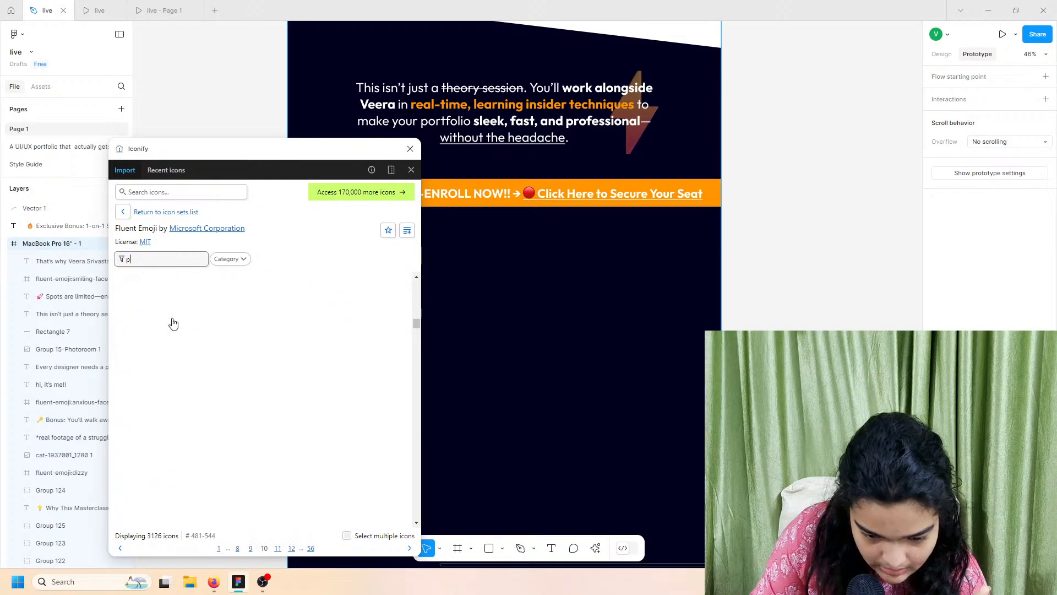
{"action": "scroll", "coordinate": [172, 323], "scroll_direction": "up", "scroll_amount": 3}
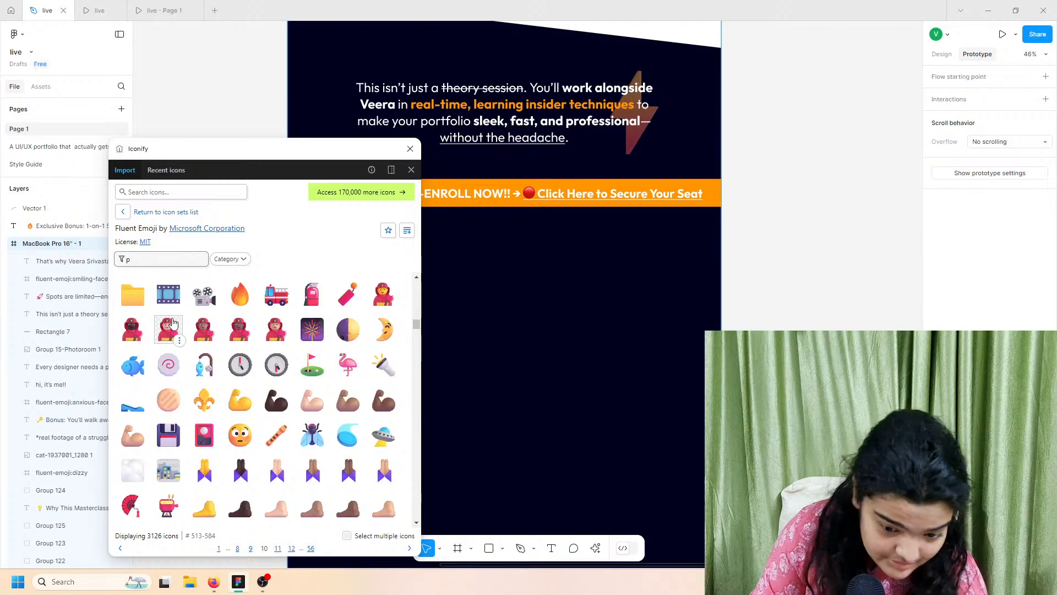
{"action": "scroll", "coordinate": [173, 323], "scroll_direction": "down", "scroll_amount": 10}
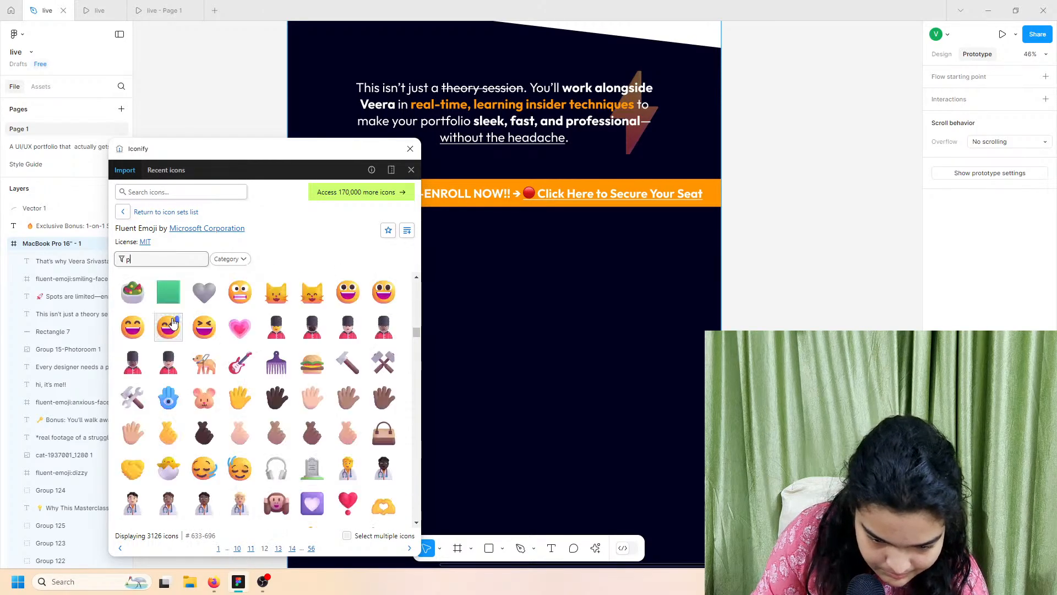
{"action": "scroll", "coordinate": [173, 323], "scroll_direction": "down", "scroll_amount": 6}
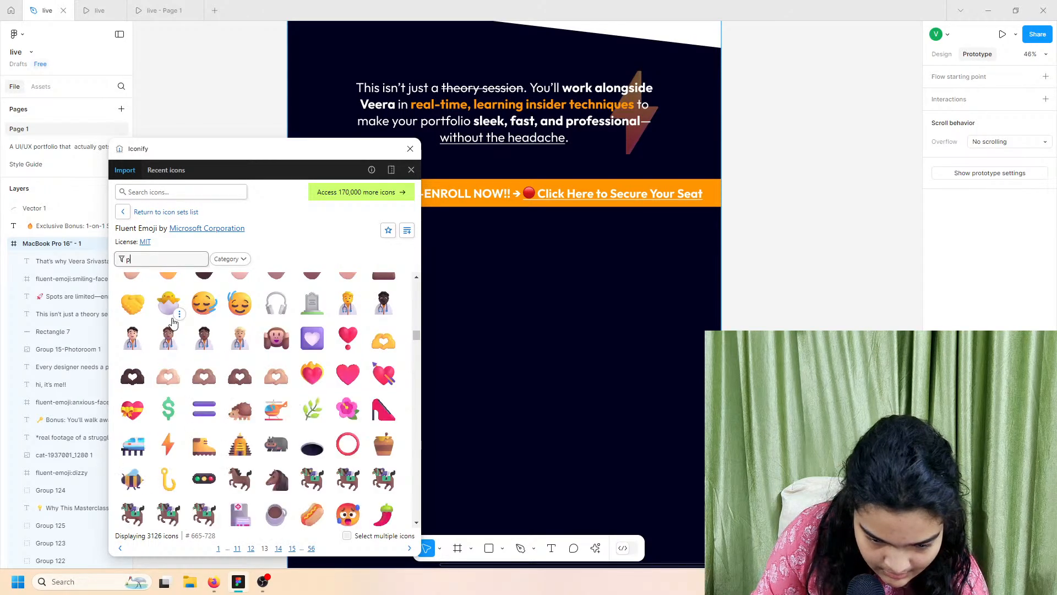
{"action": "scroll", "coordinate": [173, 324], "scroll_direction": "down", "scroll_amount": 3}
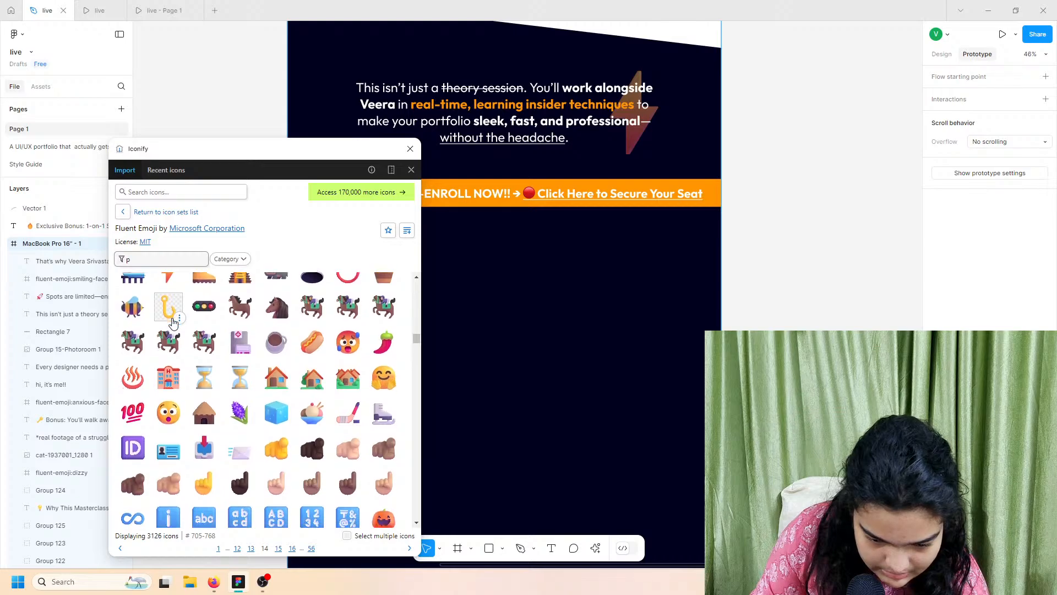
{"action": "scroll", "coordinate": [173, 323], "scroll_direction": "down", "scroll_amount": 9}
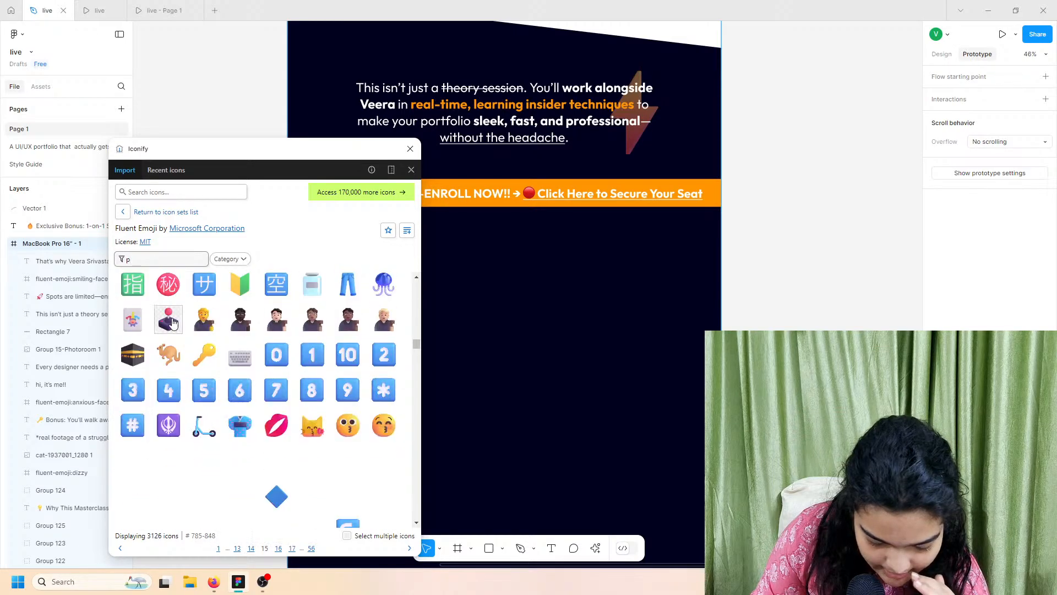
{"action": "scroll", "coordinate": [172, 323], "scroll_direction": "down", "scroll_amount": 5}
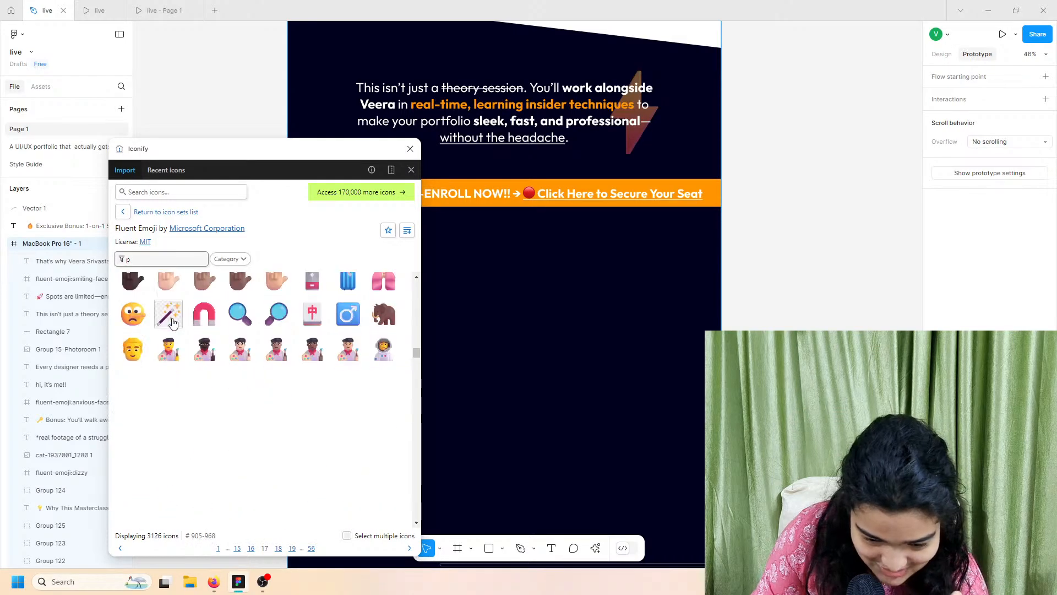
{"action": "scroll", "coordinate": [200, 288], "scroll_direction": "down", "scroll_amount": 6}
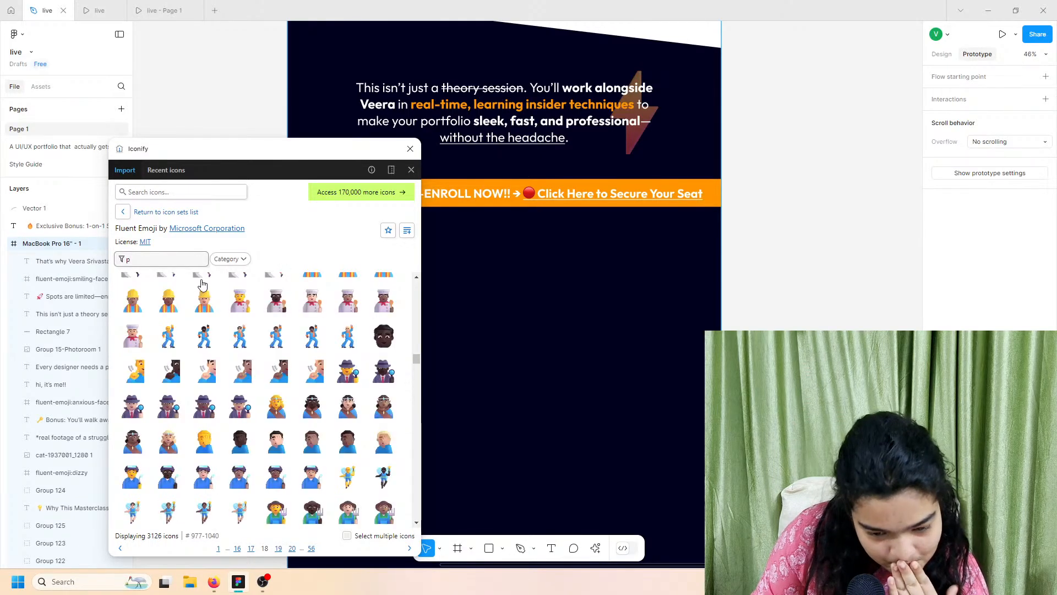
Step: Apply the Symbols category filter to the icons, then clear it
{"action": "left_click", "coordinate": [226, 261]}
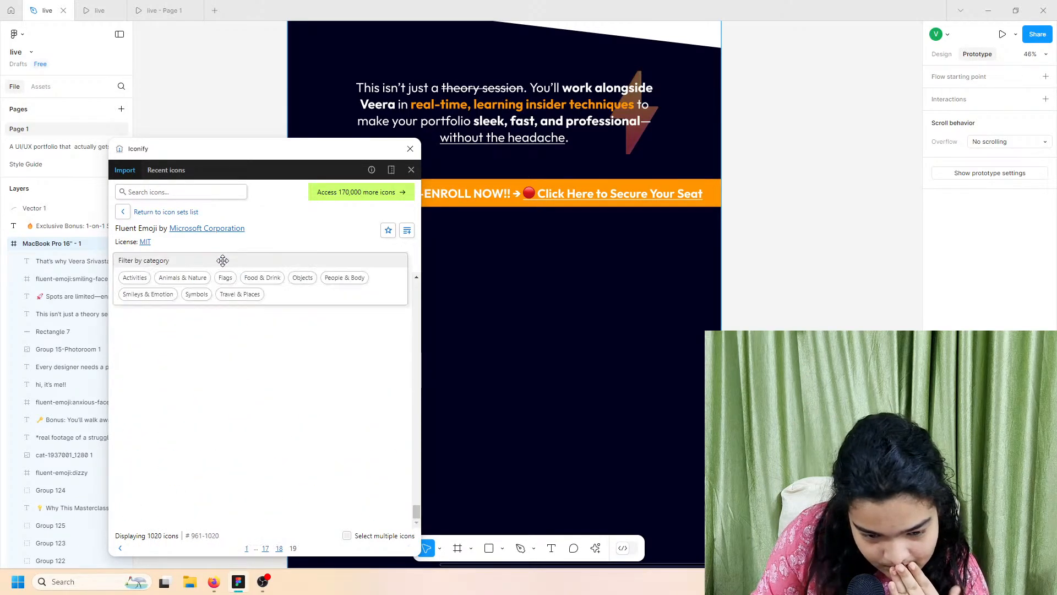
{"action": "left_click", "coordinate": [200, 295]}
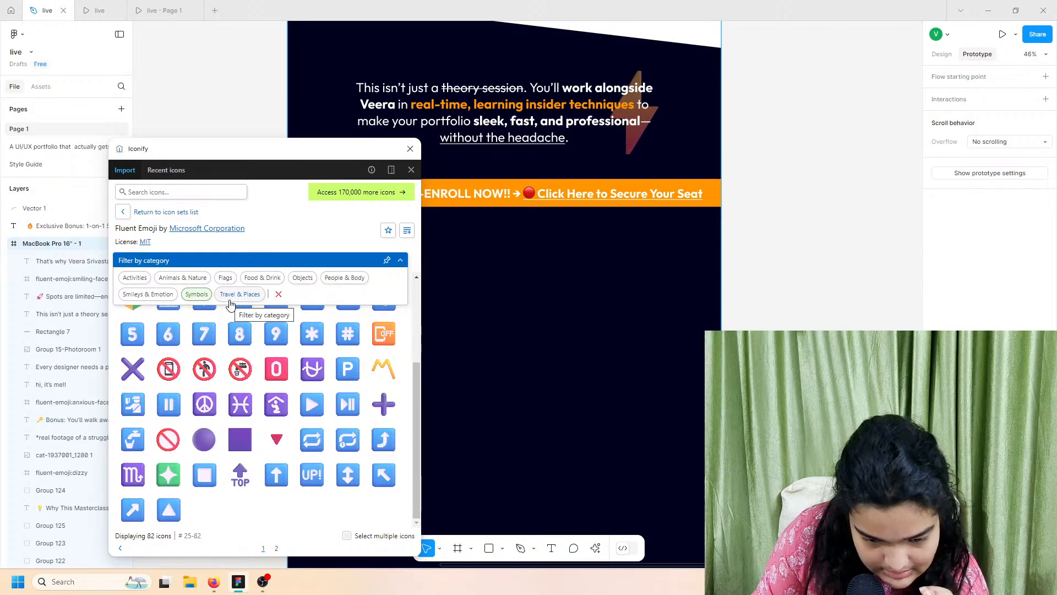
{"action": "left_click", "coordinate": [279, 294]}
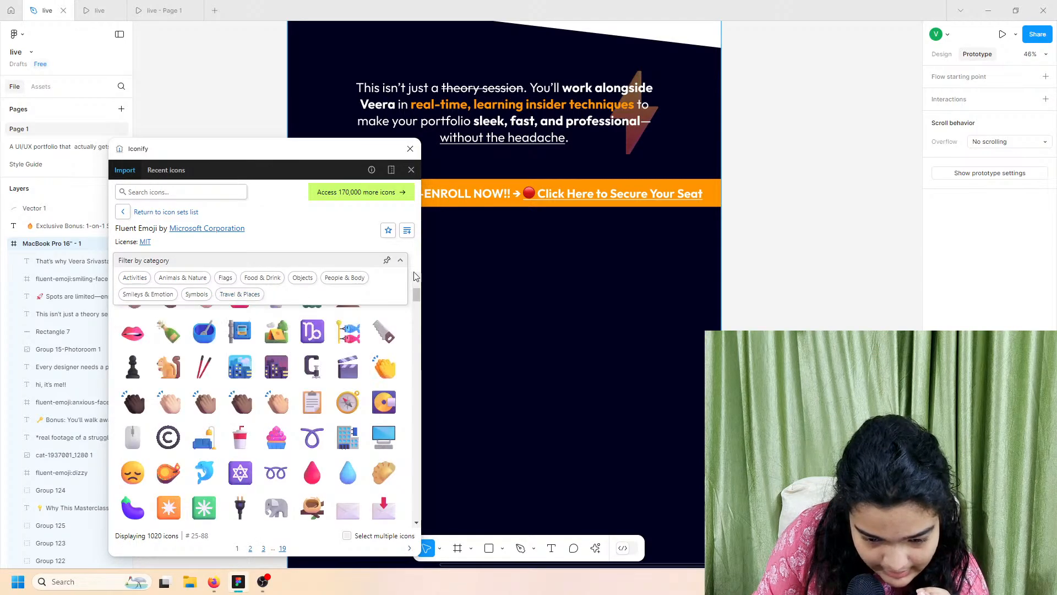
Step: Filter the icons by 'p', scan the results, and close the Iconify window
{"action": "left_click", "coordinate": [397, 263]}
{"action": "type", "text": "p"}
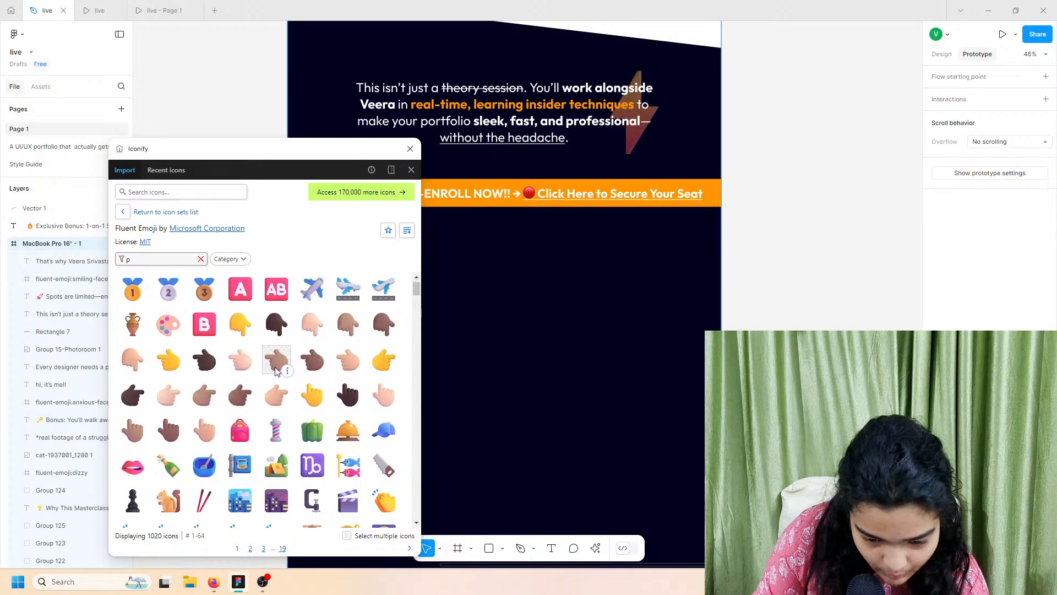
{"action": "scroll", "coordinate": [277, 371], "scroll_direction": "down", "scroll_amount": 10}
{"action": "scroll", "coordinate": [276, 372], "scroll_direction": "down", "scroll_amount": 10}
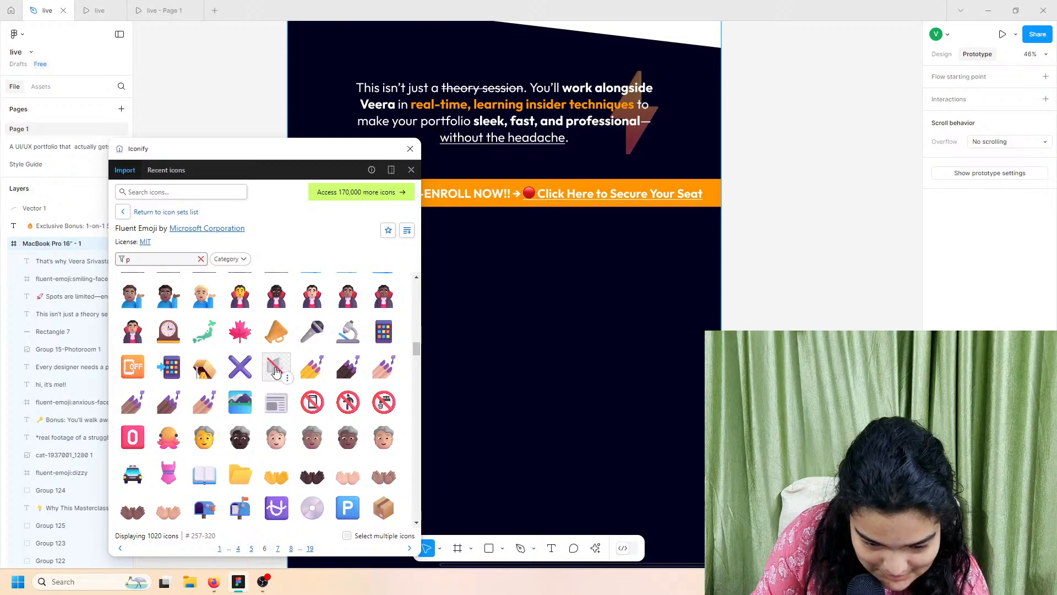
{"action": "scroll", "coordinate": [276, 373], "scroll_direction": "down", "scroll_amount": 15}
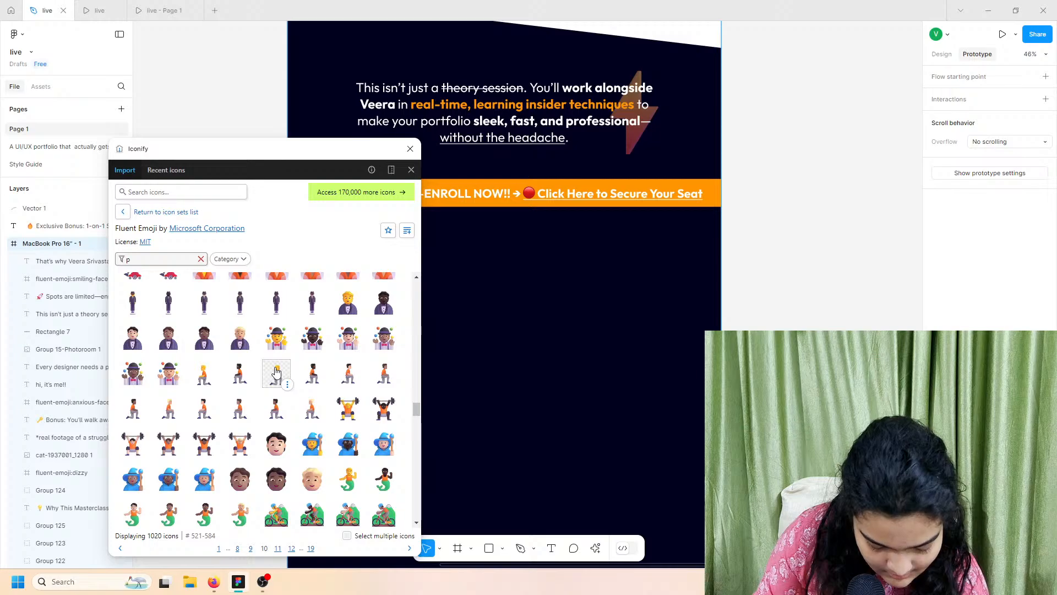
{"action": "scroll", "coordinate": [270, 396], "scroll_direction": "down", "scroll_amount": 6}
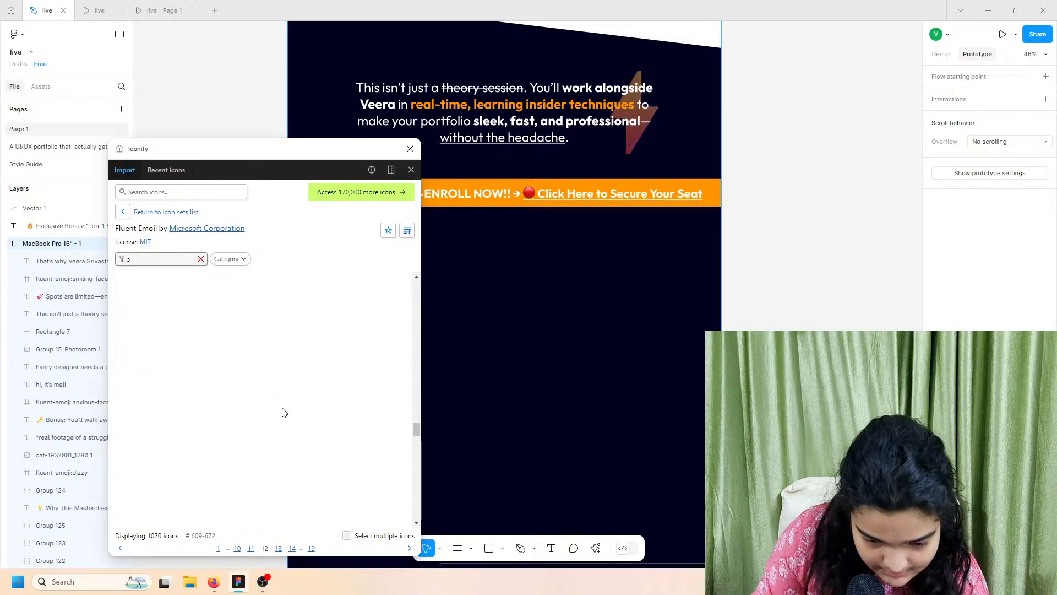
{"action": "scroll", "coordinate": [420, 439], "scroll_direction": "down", "scroll_amount": 6}
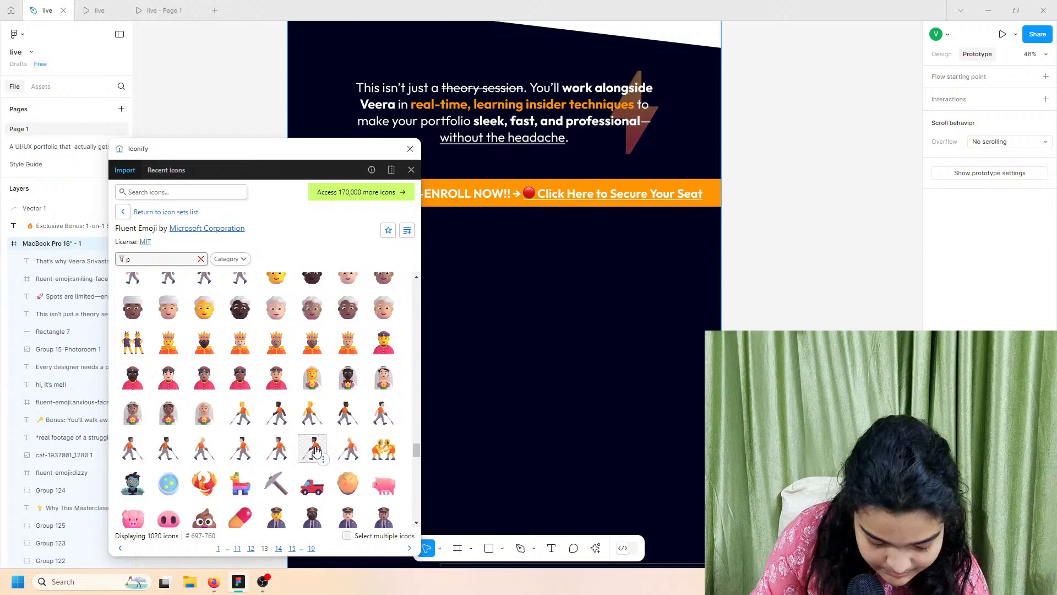
{"action": "scroll", "coordinate": [316, 451], "scroll_direction": "down", "scroll_amount": 3}
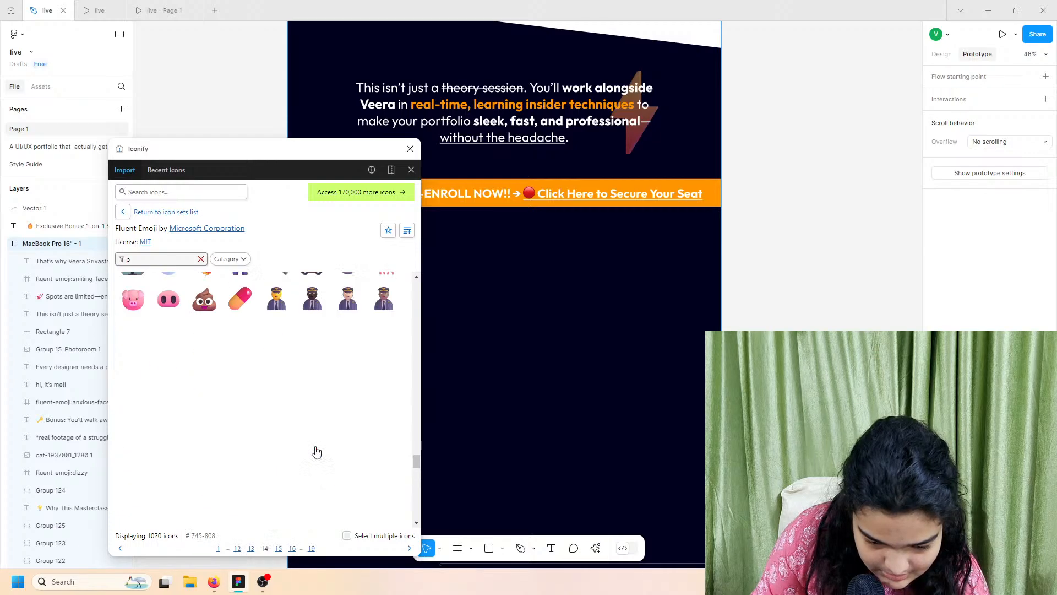
{"action": "scroll", "coordinate": [317, 450], "scroll_direction": "down", "scroll_amount": 3}
{"action": "scroll", "coordinate": [317, 450], "scroll_direction": "down", "scroll_amount": 2}
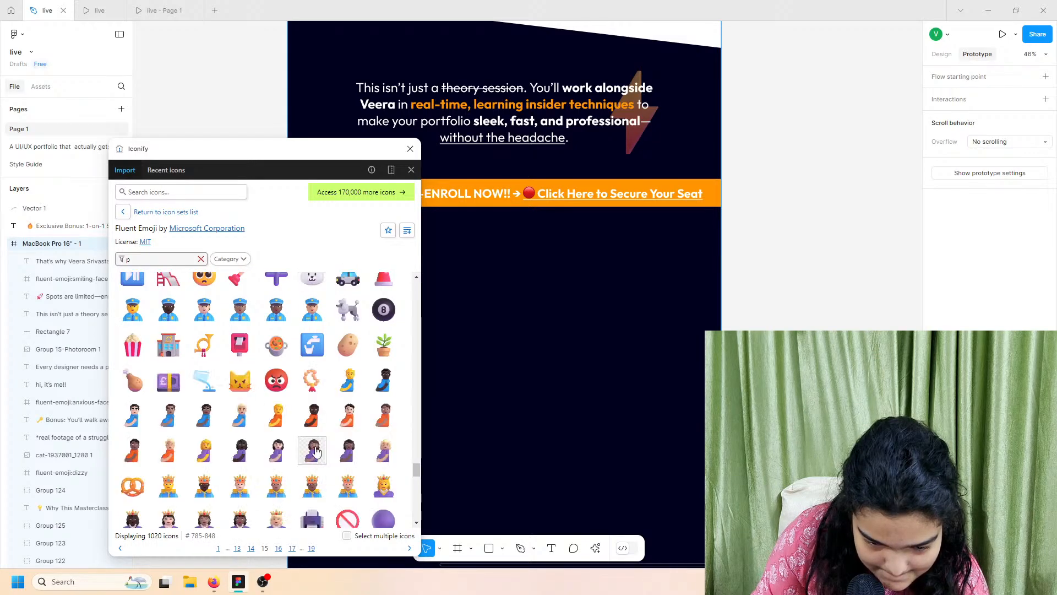
{"action": "scroll", "coordinate": [285, 385], "scroll_direction": "down", "scroll_amount": 10}
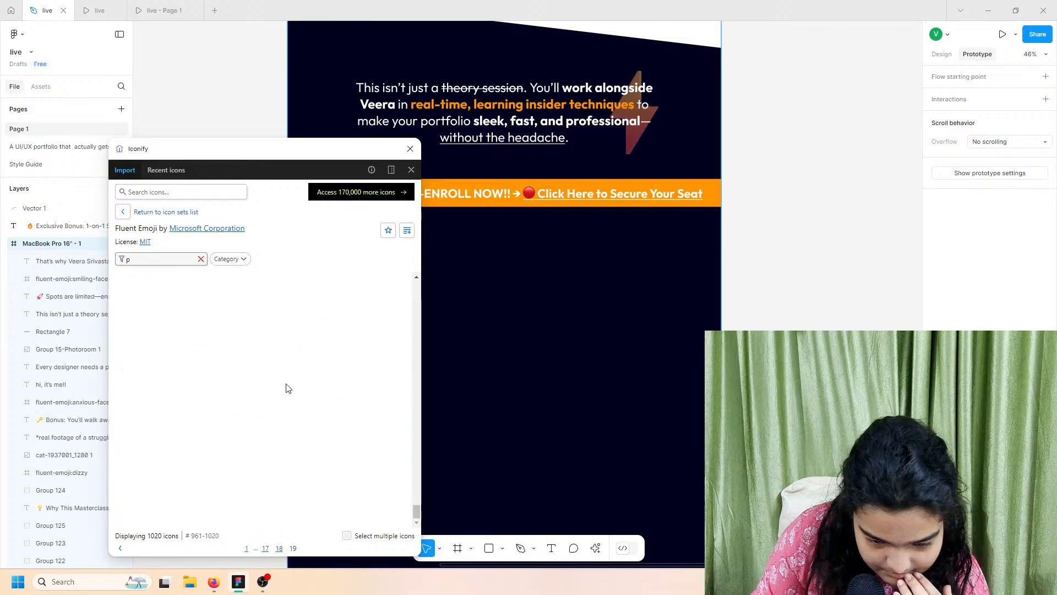
{"action": "left_click", "coordinate": [411, 148]}
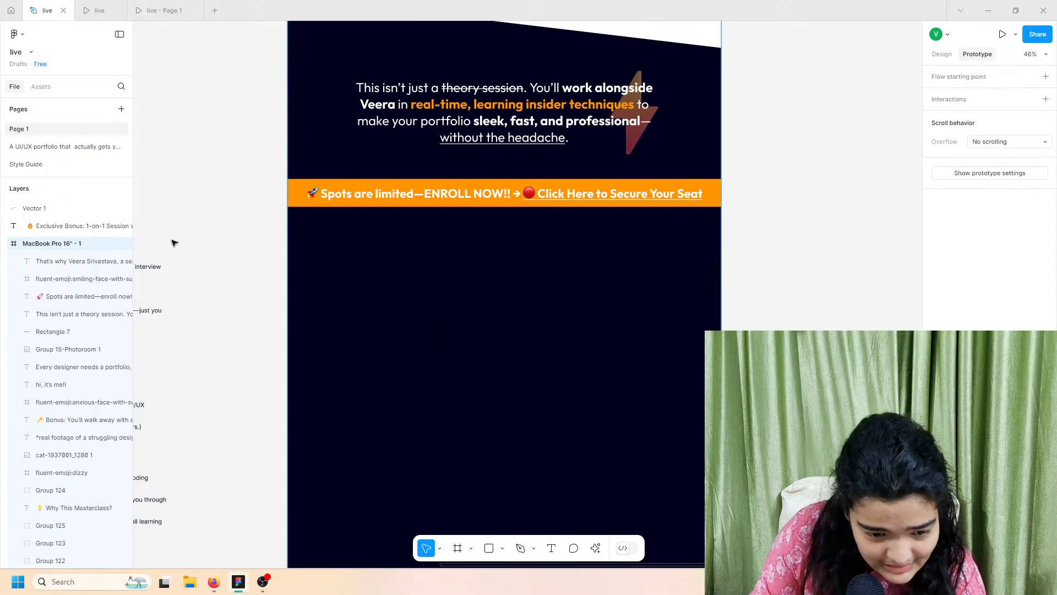
Step: Copy the fluent-emoji:collision starburst from the 'A UI/UX portfolio…' page and return to Page 1
{"action": "left_click", "coordinate": [55, 144]}
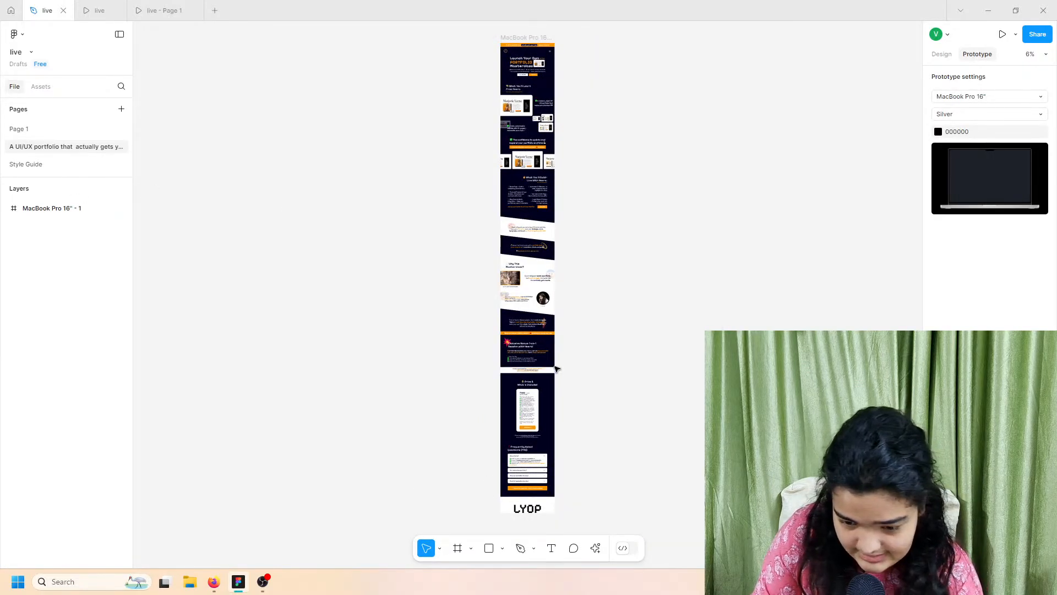
{"action": "scroll", "coordinate": [556, 368], "scroll_direction": "up", "scroll_amount": 10}
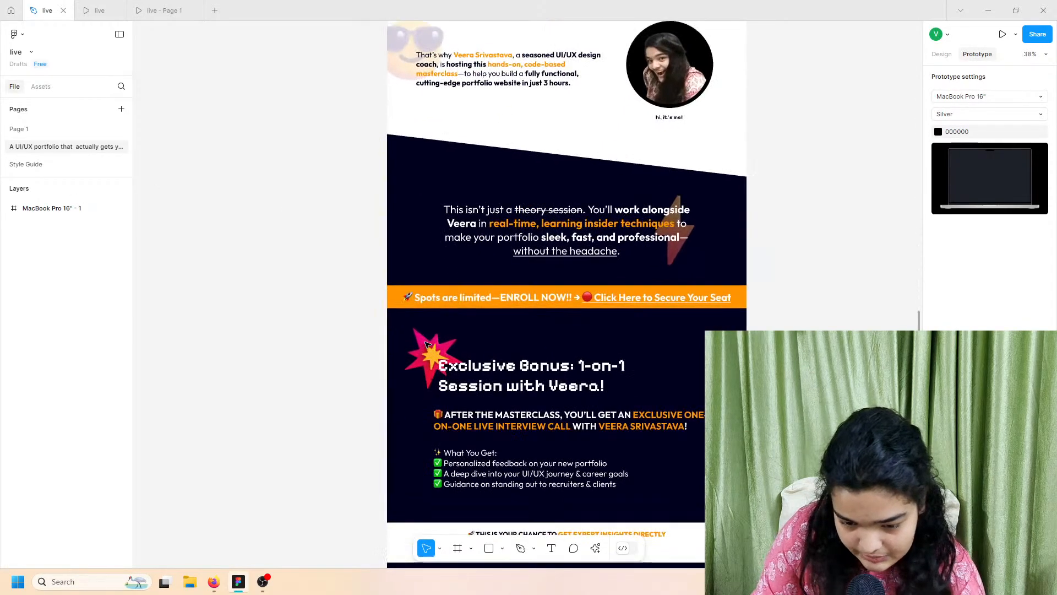
{"action": "left_click", "coordinate": [431, 343]}
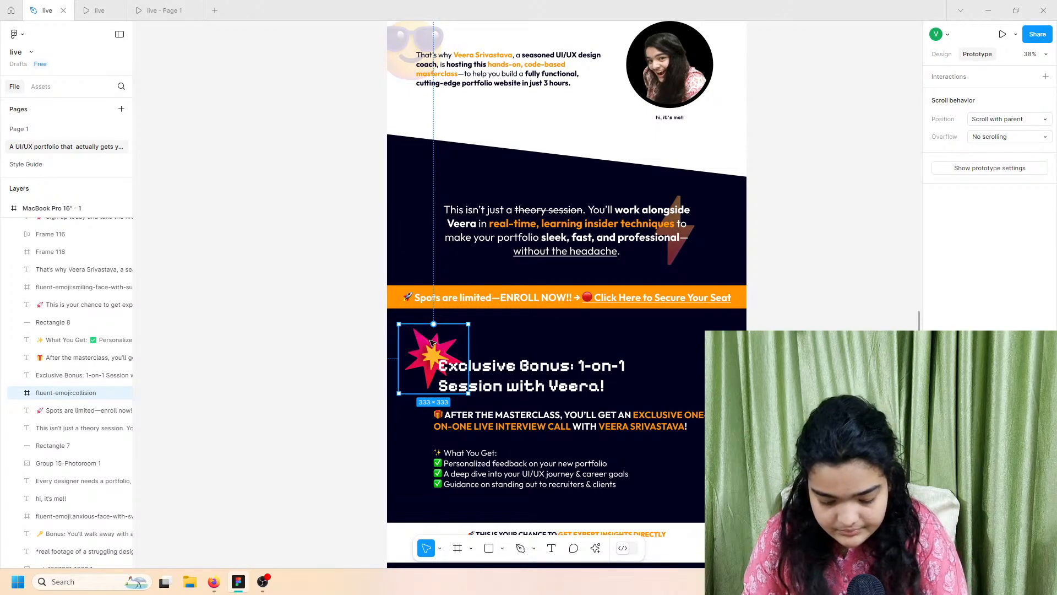
{"action": "left_click", "coordinate": [38, 133]}
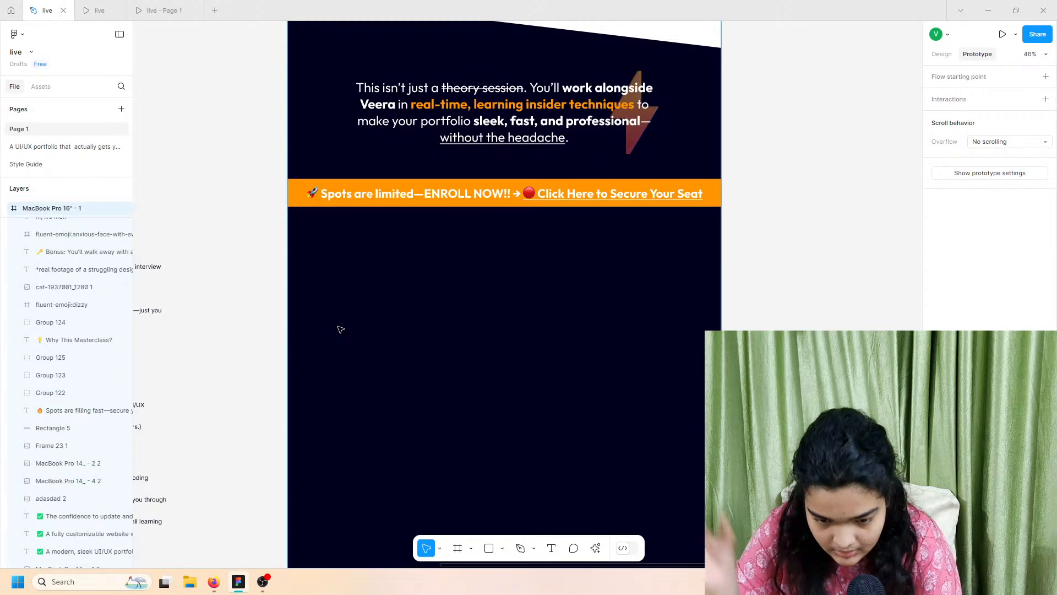
Step: Paste the collision starburst emoji onto the dark section below the orange banner
{"action": "key", "text": "ctrl+v"}
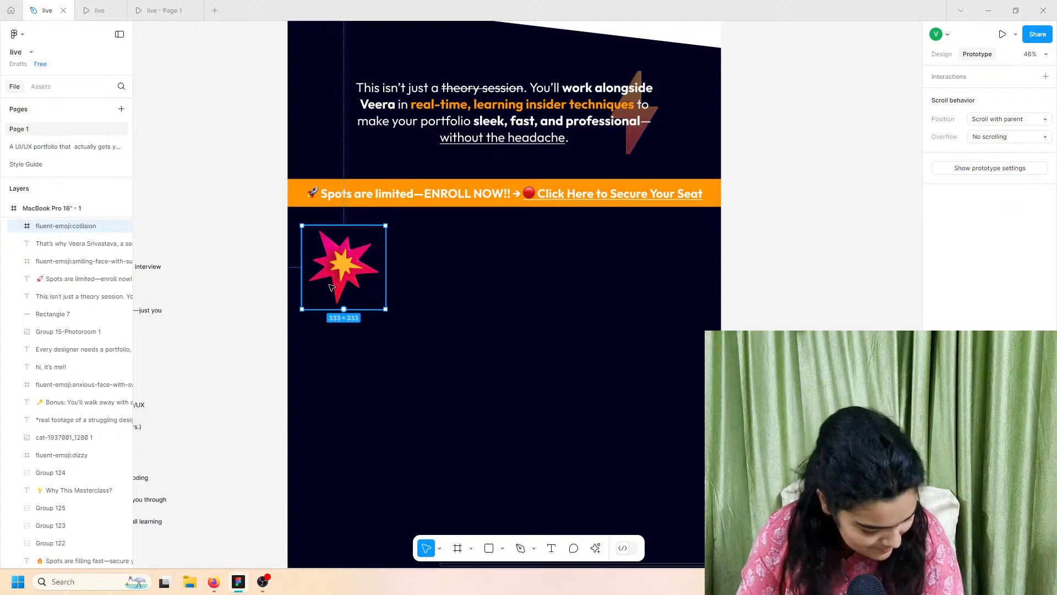
{"action": "scroll", "coordinate": [330, 286], "scroll_direction": "left", "scroll_amount": 3}
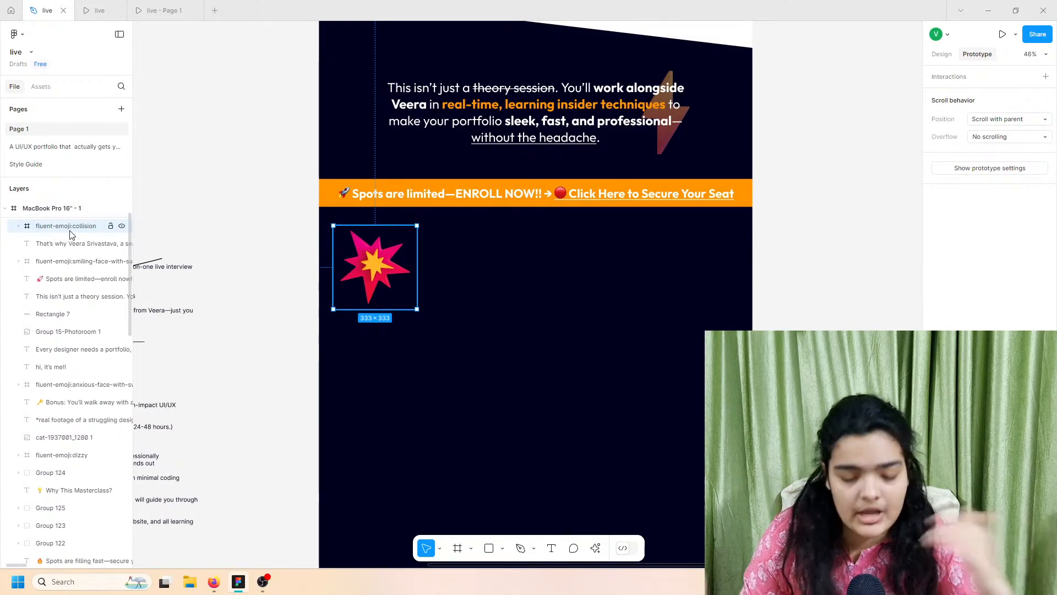
{"action": "left_click", "coordinate": [58, 149]}
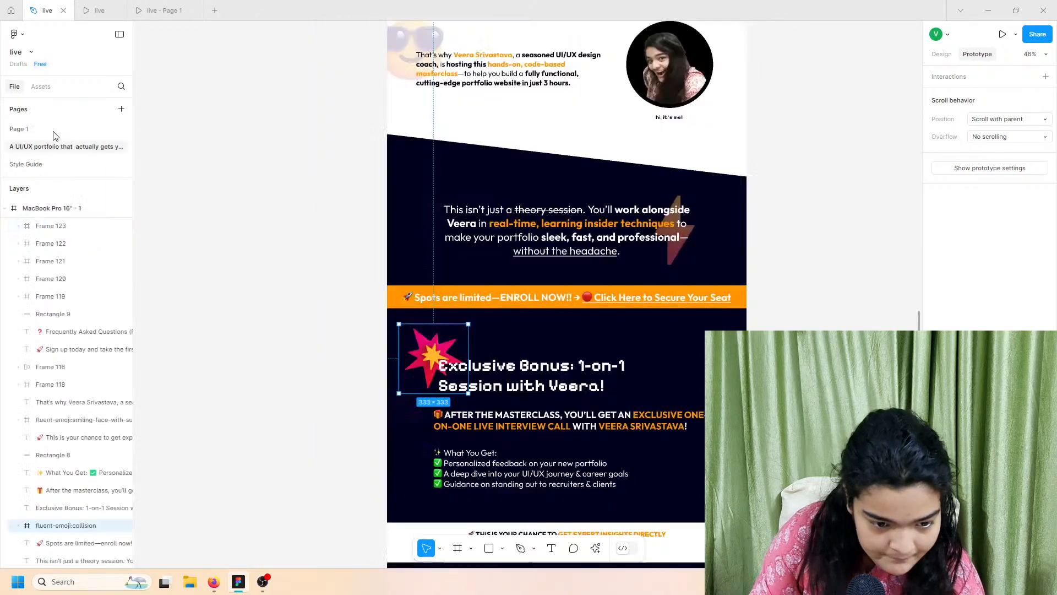
{"action": "left_click", "coordinate": [53, 132]}
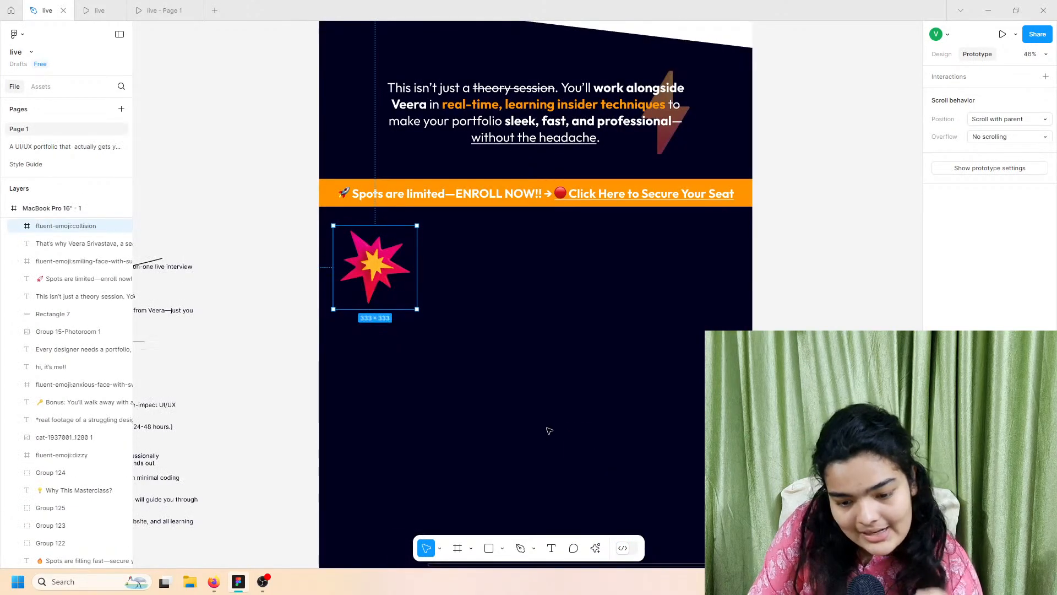
{"action": "scroll", "coordinate": [400, 344], "scroll_direction": "up", "scroll_amount": 15}
{"action": "scroll", "coordinate": [400, 344], "scroll_direction": "up", "scroll_amount": 15}
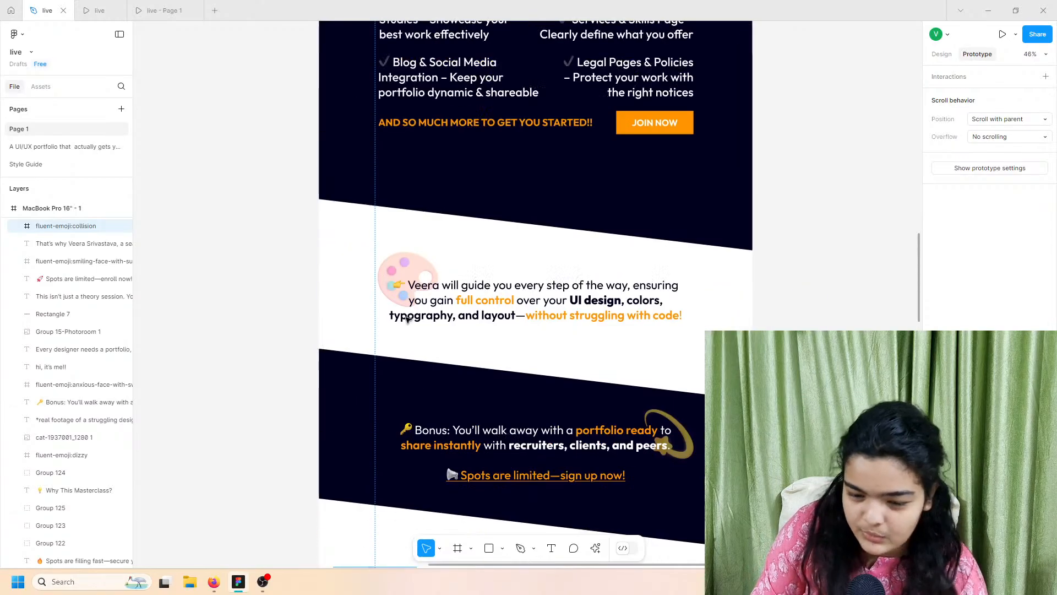
{"action": "scroll", "coordinate": [408, 320], "scroll_direction": "up", "scroll_amount": 10}
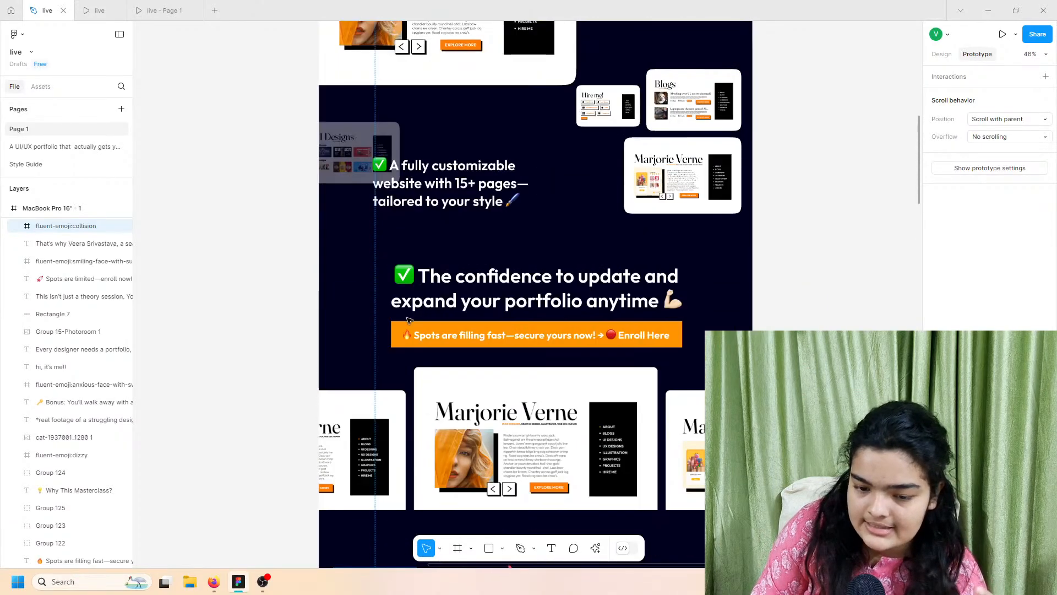
Step: Duplicate the 'What You'll Learn from Veera' heading and move the copy beside the emoji
{"action": "left_click", "coordinate": [417, 207]}
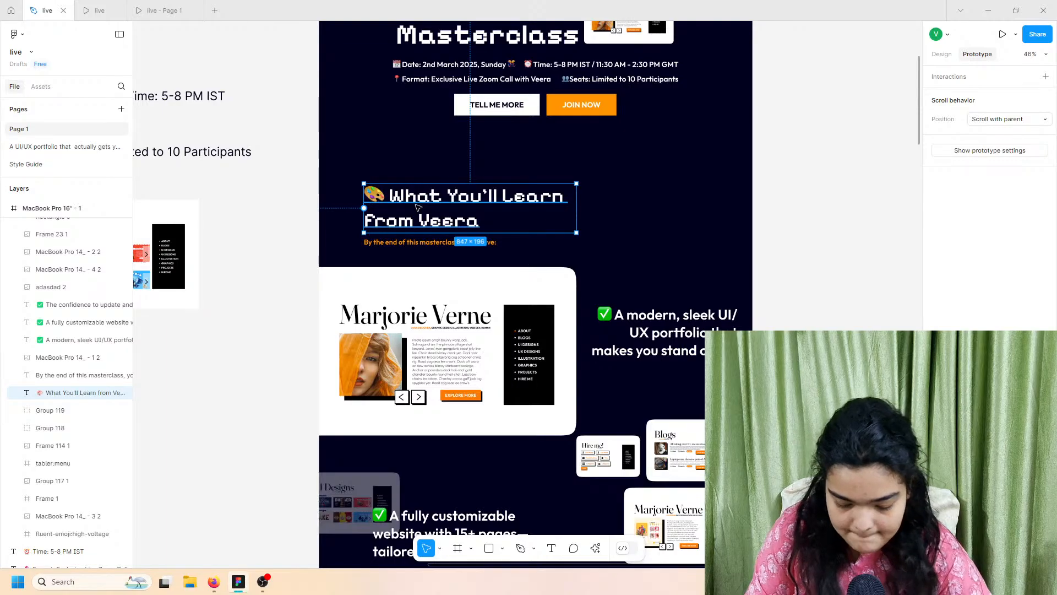
{"action": "key", "text": "ctrl+d"}
{"action": "scroll", "coordinate": [491, 449], "scroll_direction": "down", "scroll_amount": 7}
{"action": "left_click_drag", "start_coordinate": [473, 402], "coordinate": [434, 352]}
{"action": "scroll", "coordinate": [493, 451], "scroll_direction": "down", "scroll_amount": 15}
{"action": "scroll", "coordinate": [496, 453], "scroll_direction": "down", "scroll_amount": 9}
Step: Bring the copied heading in front of the starburst emoji
{"action": "right_click", "coordinate": [473, 350]}
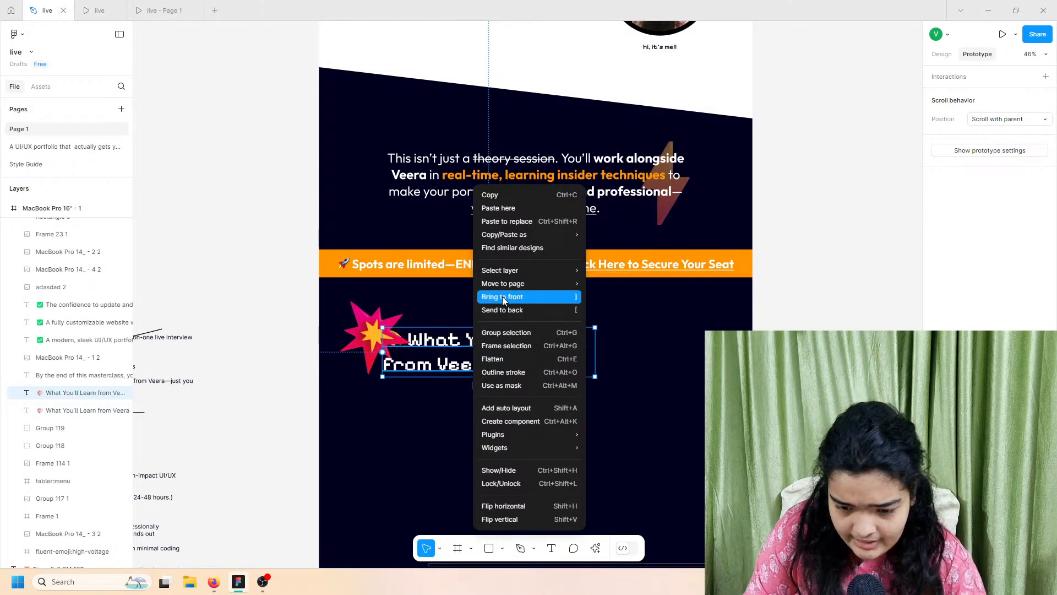
{"action": "left_click", "coordinate": [503, 297]}
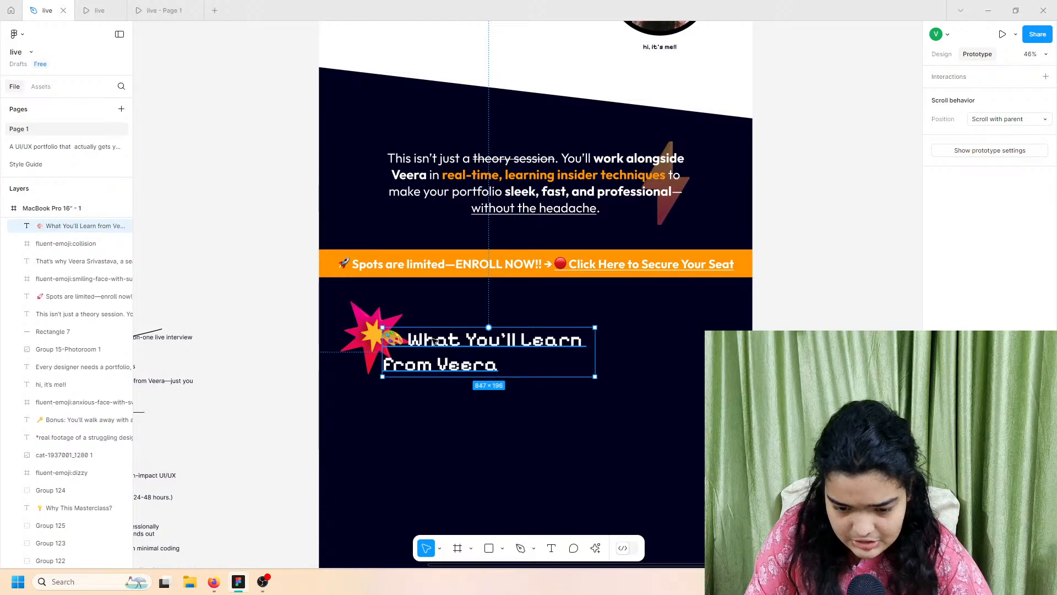
{"action": "scroll", "coordinate": [435, 342], "scroll_direction": "up", "scroll_amount": 5}
{"action": "scroll", "coordinate": [434, 342], "scroll_direction": "down", "scroll_amount": 4}
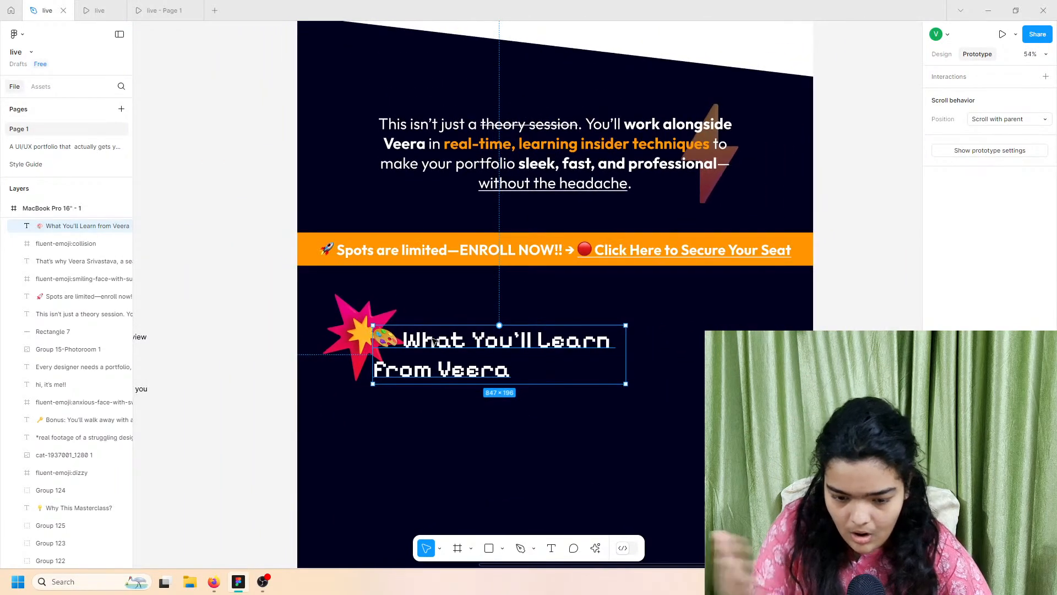
{"action": "scroll", "coordinate": [434, 341], "scroll_direction": "left", "scroll_amount": 8}
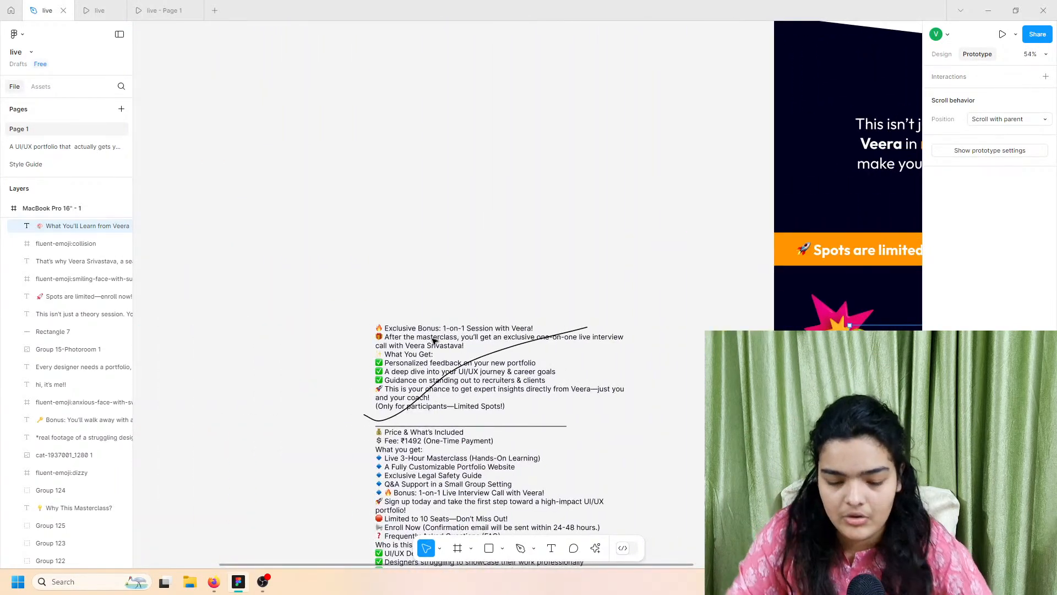
Step: Copy the 'Exclusive Bonus: 1-on-1 Session with Veera!' line from the draft notes
{"action": "double_click", "coordinate": [408, 333]}
{"action": "double_click", "coordinate": [409, 336]}
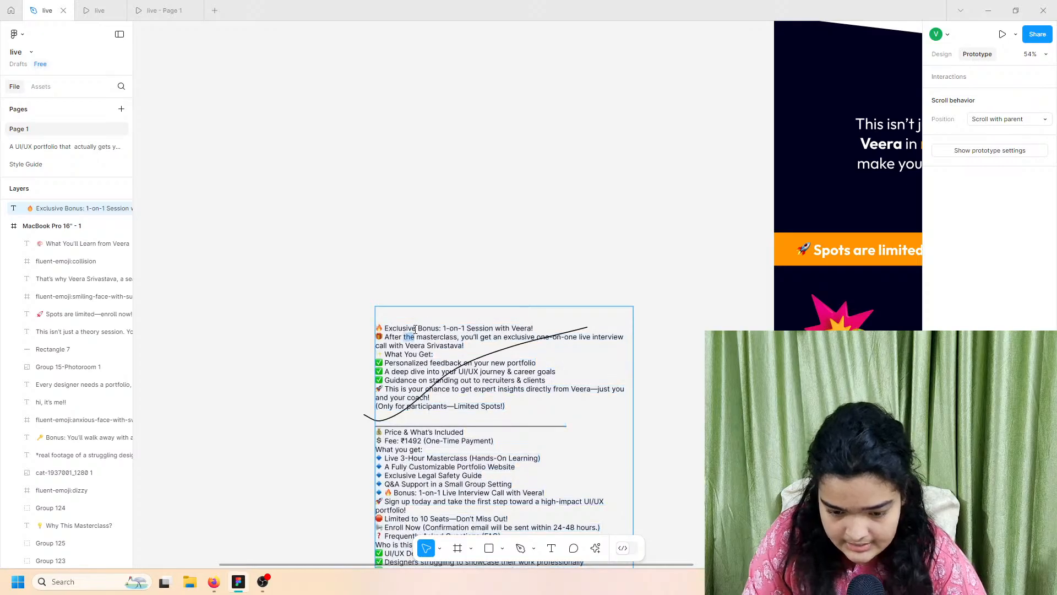
{"action": "triple_click", "coordinate": [415, 329]}
{"action": "right_click", "coordinate": [442, 323]}
{"action": "left_click", "coordinate": [457, 335]}
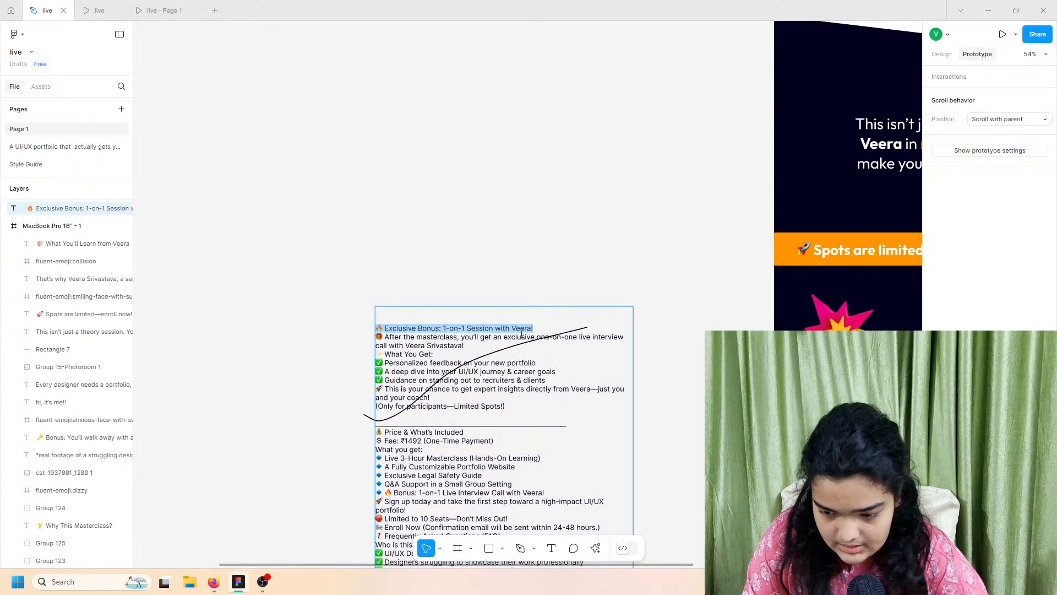
Step: Replace the heading text with the Exclusive Bonus line and widen it onto two lines
{"action": "scroll", "coordinate": [573, 344], "scroll_direction": "right", "scroll_amount": 5}
{"action": "double_click", "coordinate": [621, 342]}
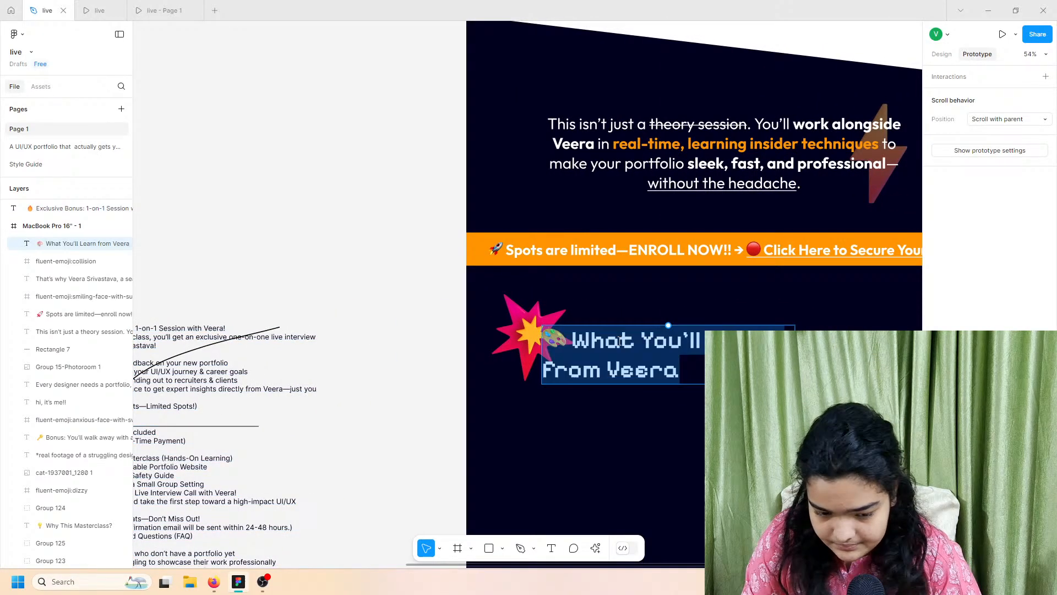
{"action": "right_click", "coordinate": [620, 342]}
{"action": "left_click", "coordinate": [639, 372]}
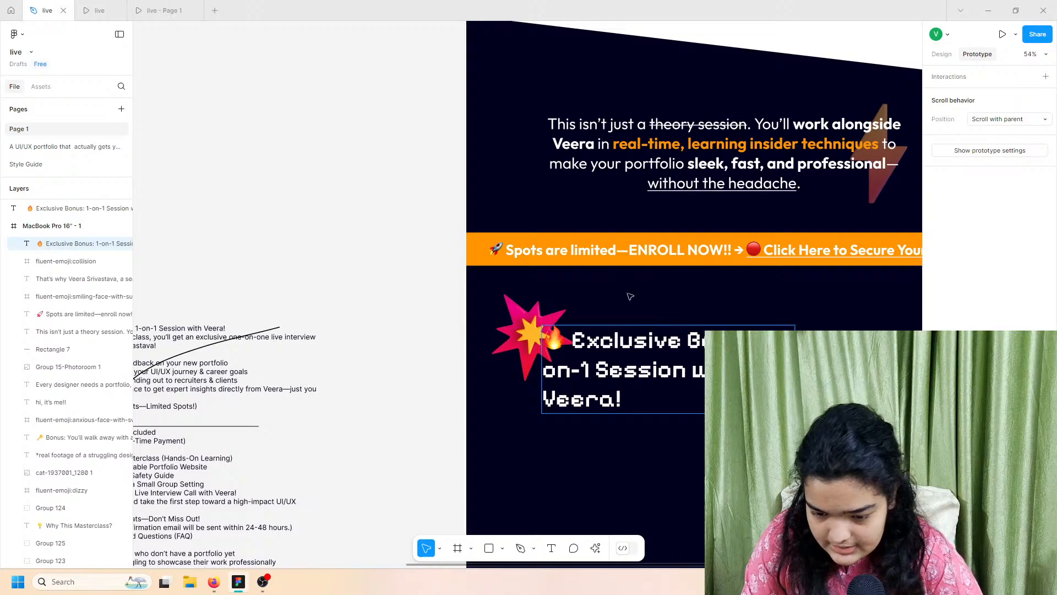
{"action": "key", "text": "Escape"}
{"action": "scroll", "coordinate": [631, 308], "scroll_direction": "left", "scroll_amount": 3}
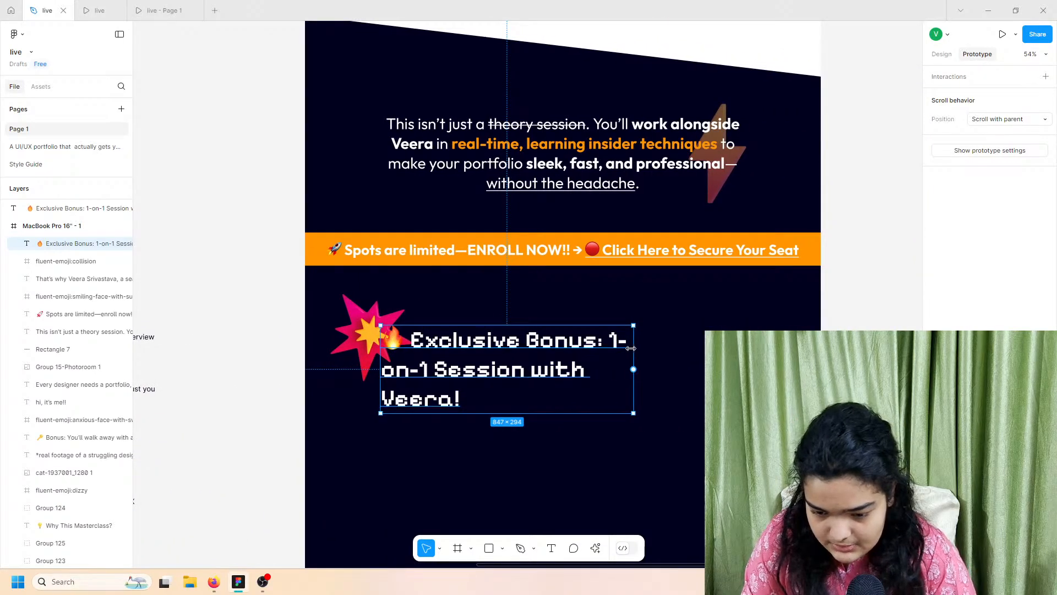
{"action": "left_click_drag", "start_coordinate": [659, 357], "coordinate": [682, 357]}
{"action": "left_click", "coordinate": [626, 424]}
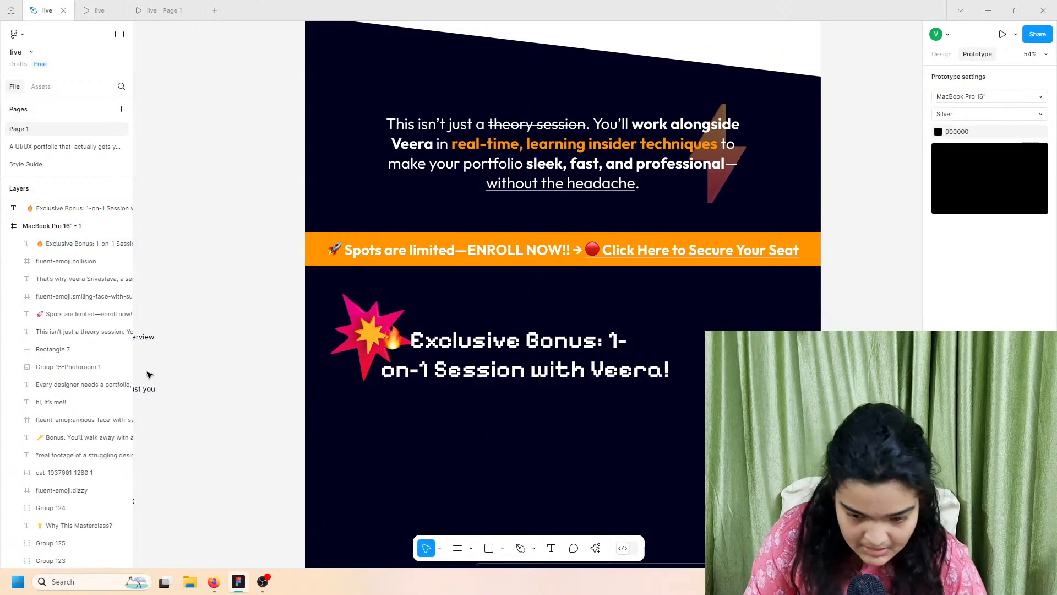
Step: Delete the 🔥 fire emoji from the Exclusive Bonus heading
{"action": "scroll", "coordinate": [361, 369], "scroll_direction": "left", "scroll_amount": 4}
{"action": "left_click", "coordinate": [609, 342]}
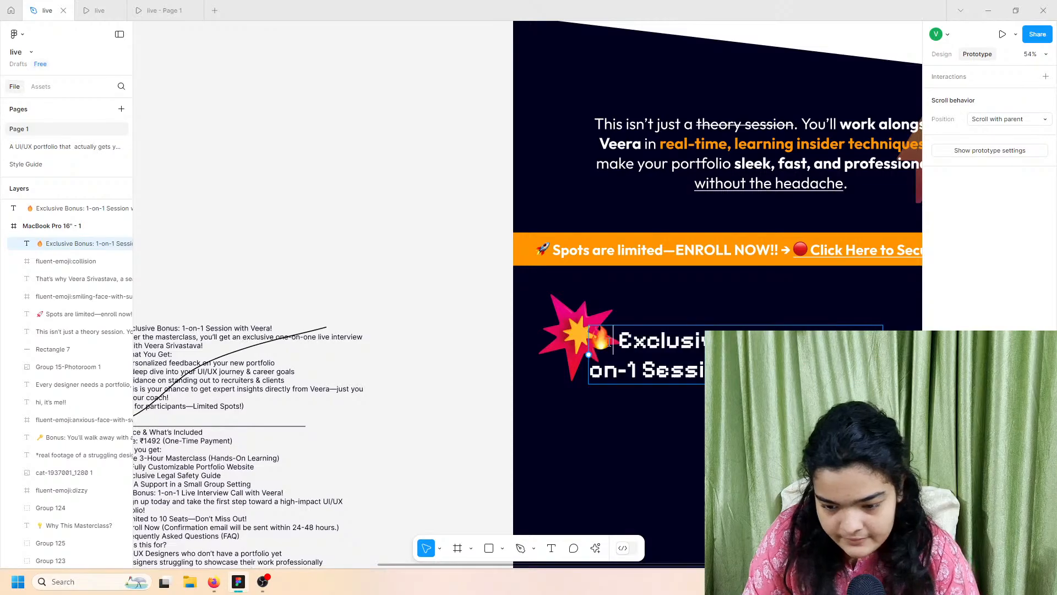
{"action": "key", "text": "Delete"}
{"action": "key", "text": "Delete"}
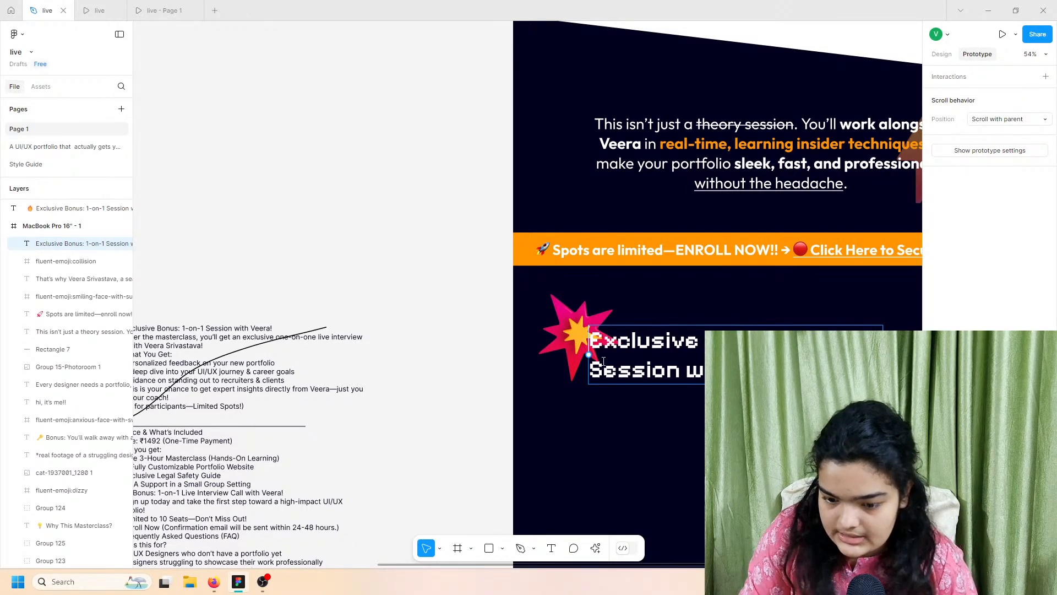
Step: Move the Vector 1 curved line up above the draft notes
{"action": "scroll", "coordinate": [484, 340], "scroll_direction": "left", "scroll_amount": 3}
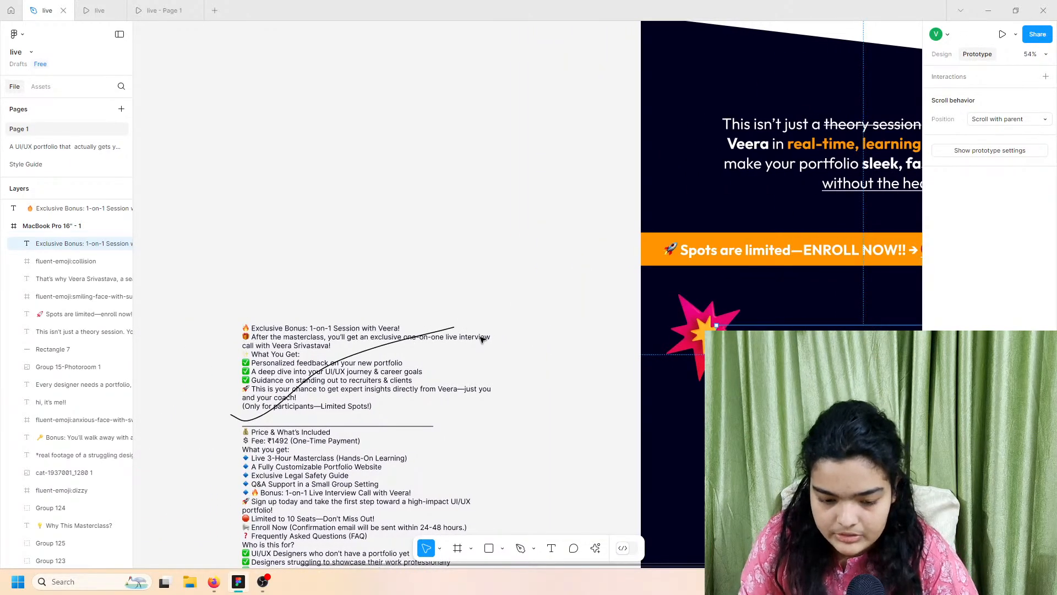
{"action": "scroll", "coordinate": [482, 339], "scroll_direction": "left", "scroll_amount": 1}
{"action": "scroll", "coordinate": [482, 340], "scroll_direction": "down", "scroll_amount": 1}
{"action": "left_click", "coordinate": [446, 312]}
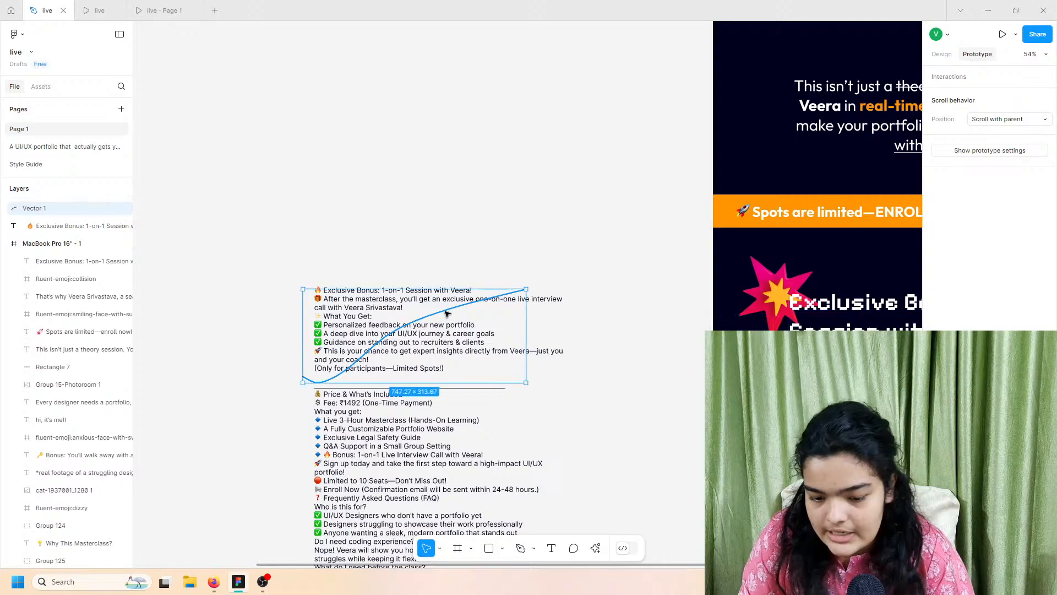
{"action": "left_click_drag", "start_coordinate": [447, 313], "coordinate": [400, 221]}
{"action": "scroll", "coordinate": [363, 329], "scroll_direction": "right", "scroll_amount": 15}
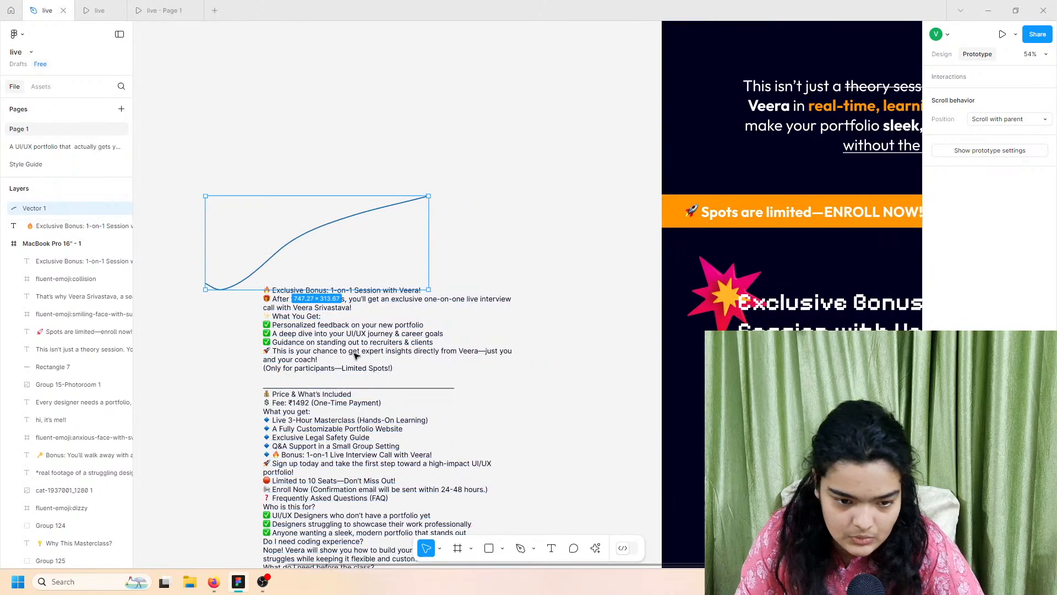
{"action": "left_click", "coordinate": [100, 10]}
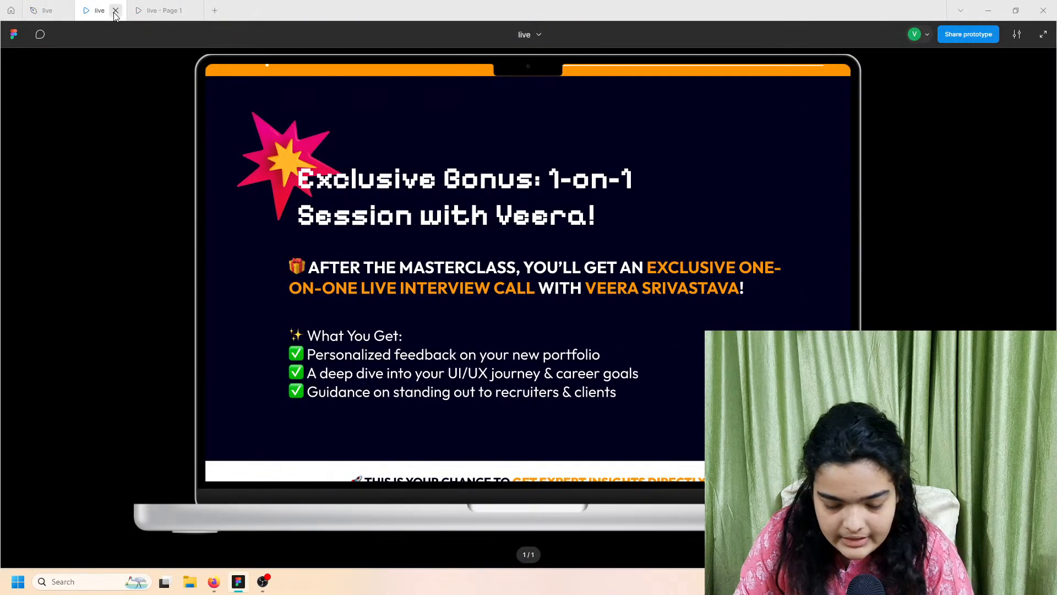
{"action": "left_click", "coordinate": [34, 7]}
{"action": "scroll", "coordinate": [374, 361], "scroll_direction": "left", "scroll_amount": 15}
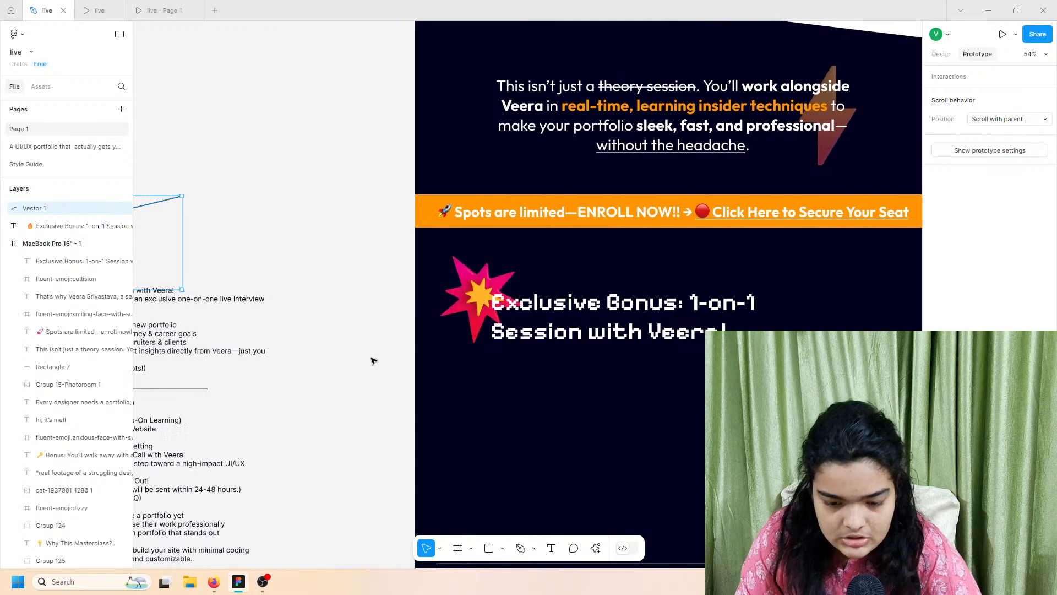
Step: Select and copy the 'After the masterclass…' interview-call line with its emoji
{"action": "left_click", "coordinate": [325, 314]}
{"action": "scroll", "coordinate": [325, 314], "scroll_direction": "up", "scroll_amount": 5}
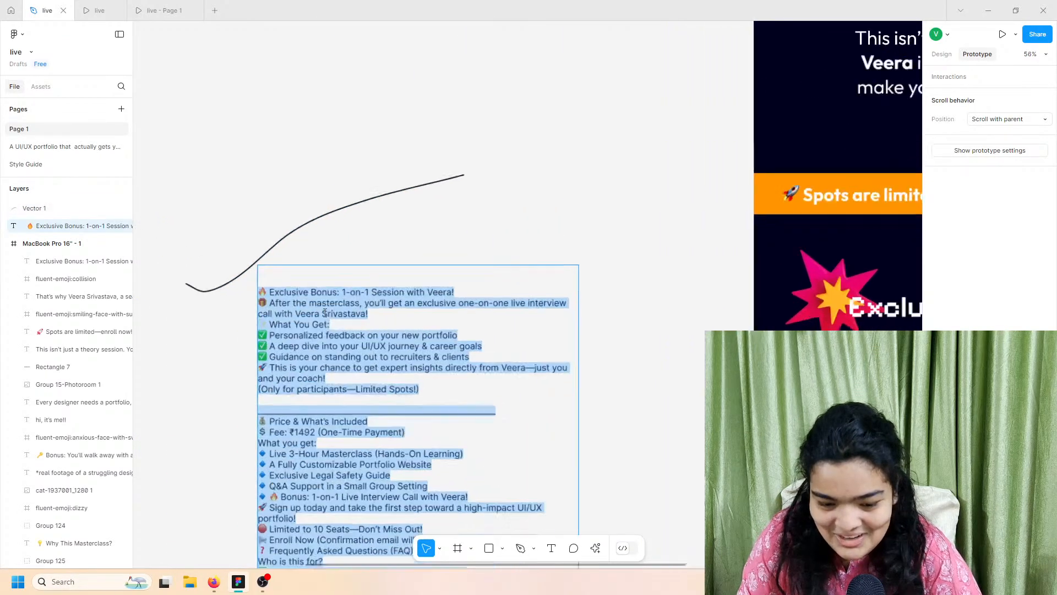
{"action": "double_click", "coordinate": [223, 297]}
{"action": "left_click_drag", "start_coordinate": [223, 298], "coordinate": [240, 300]}
{"action": "left_click", "coordinate": [238, 299]}
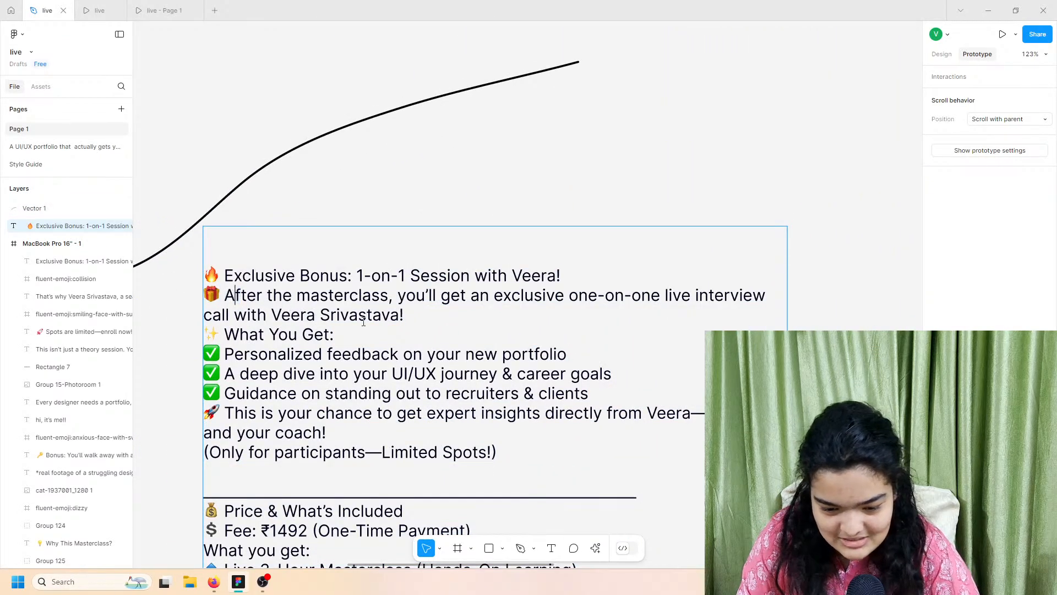
{"action": "left_click_drag", "start_coordinate": [409, 318], "coordinate": [227, 295]}
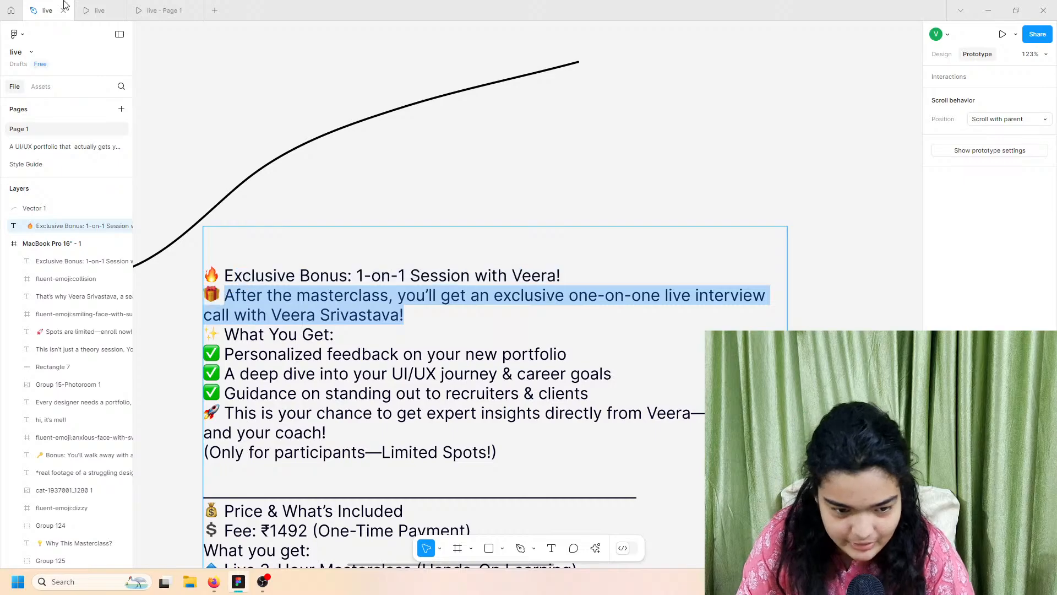
{"action": "left_click", "coordinate": [104, 7]}
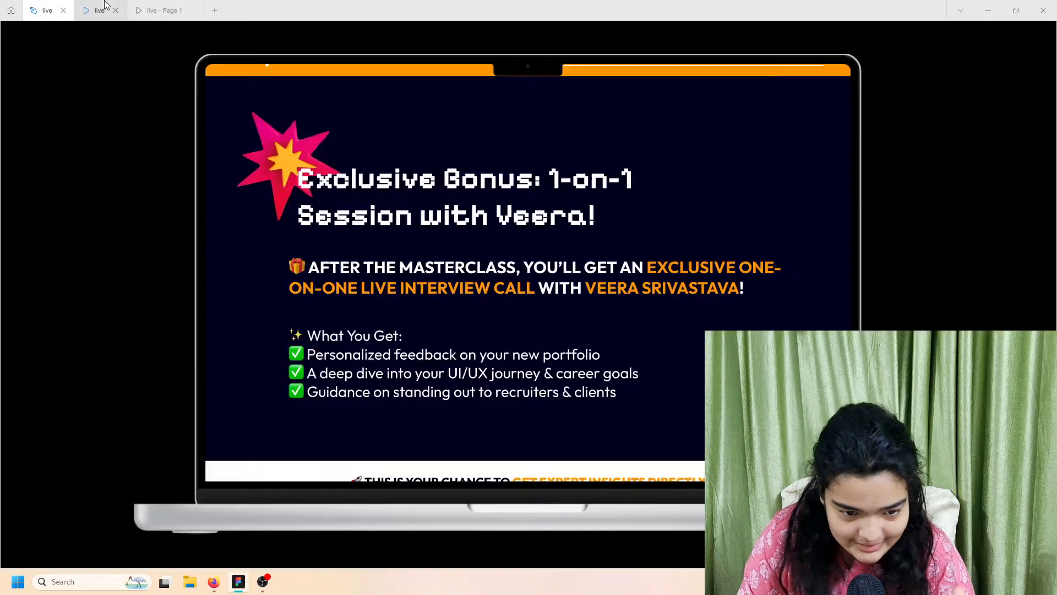
{"action": "left_click", "coordinate": [39, 7]}
{"action": "left_click", "coordinate": [351, 313]}
{"action": "left_click_drag", "start_coordinate": [405, 317], "coordinate": [198, 293]}
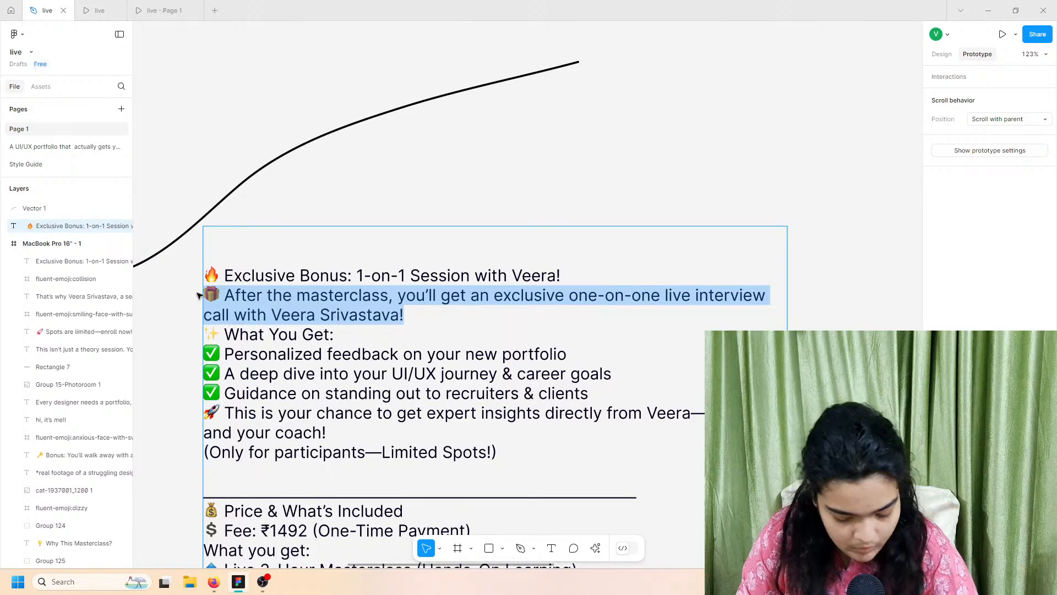
{"action": "key", "text": "Escape"}
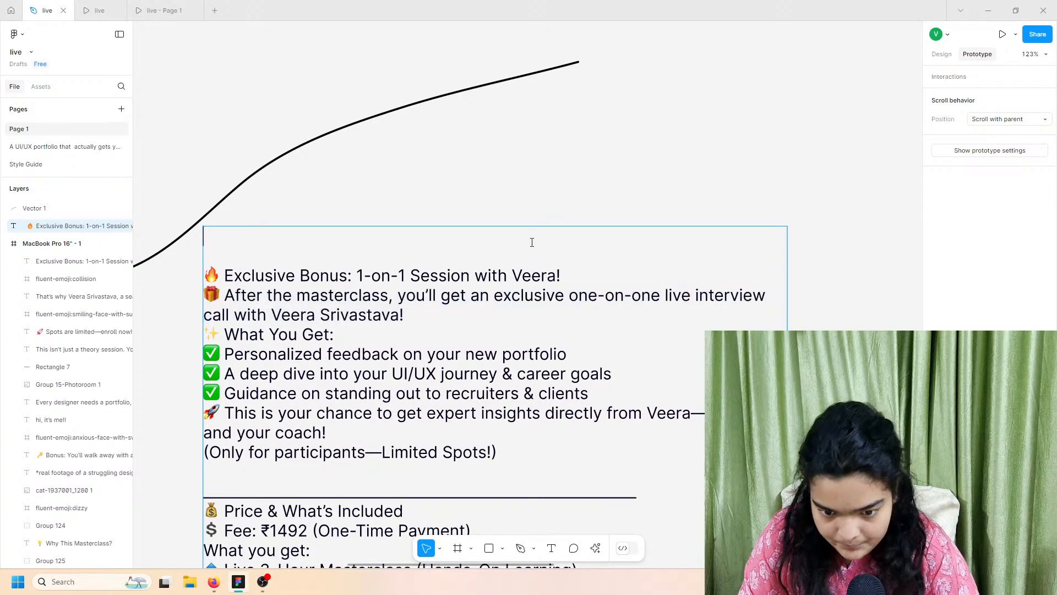
{"action": "scroll", "coordinate": [531, 241], "scroll_direction": "down", "scroll_amount": 6}
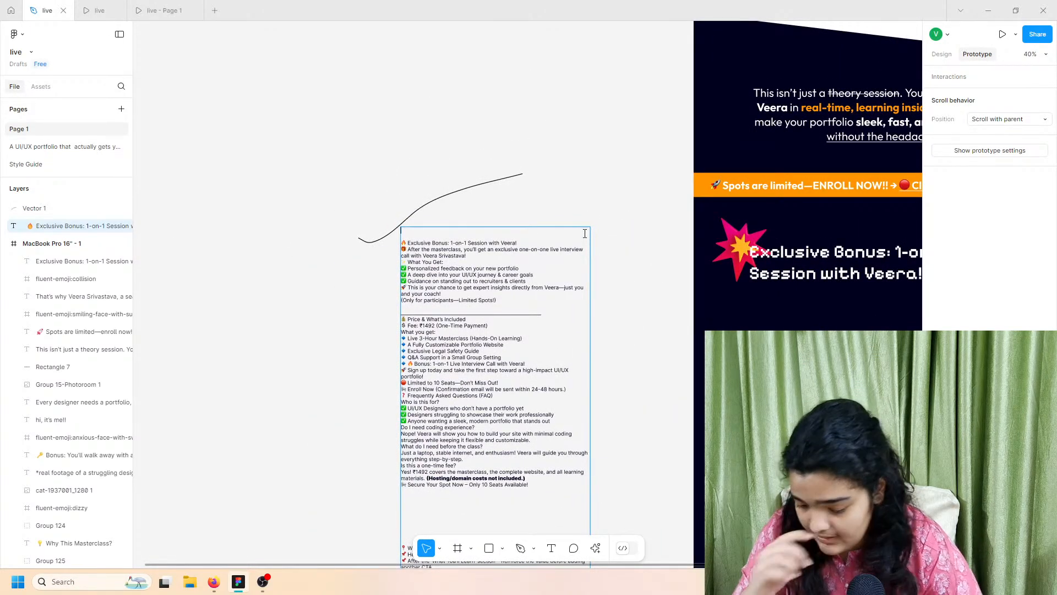
{"action": "scroll", "coordinate": [584, 234], "scroll_direction": "right", "scroll_amount": 5}
Step: Paste the interview-call line as a new text layer just below the Exclusive Bonus heading
{"action": "key", "text": "ctrl+v"}
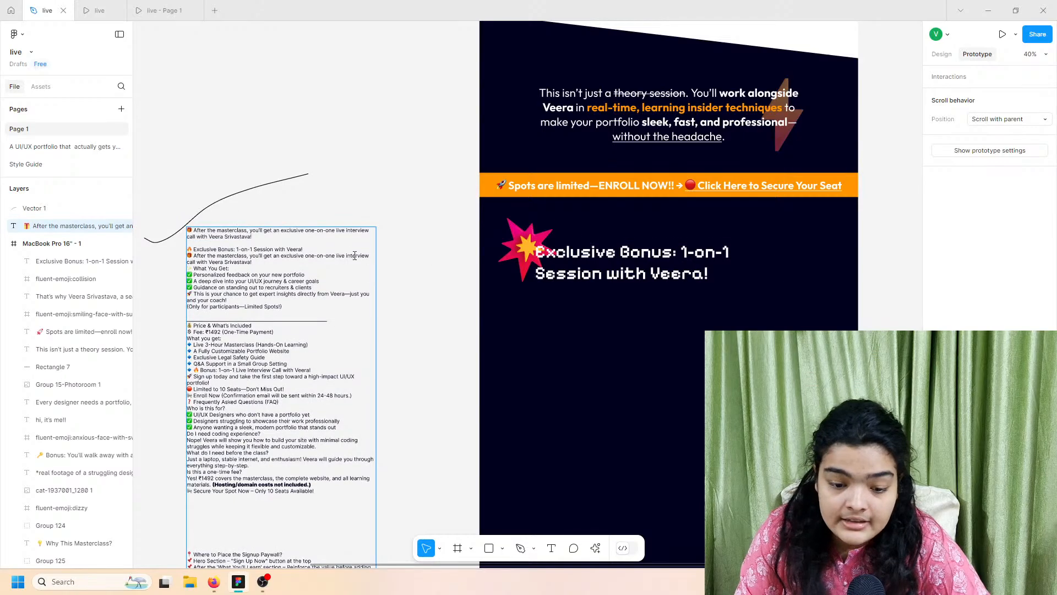
{"action": "key", "text": "Escape"}
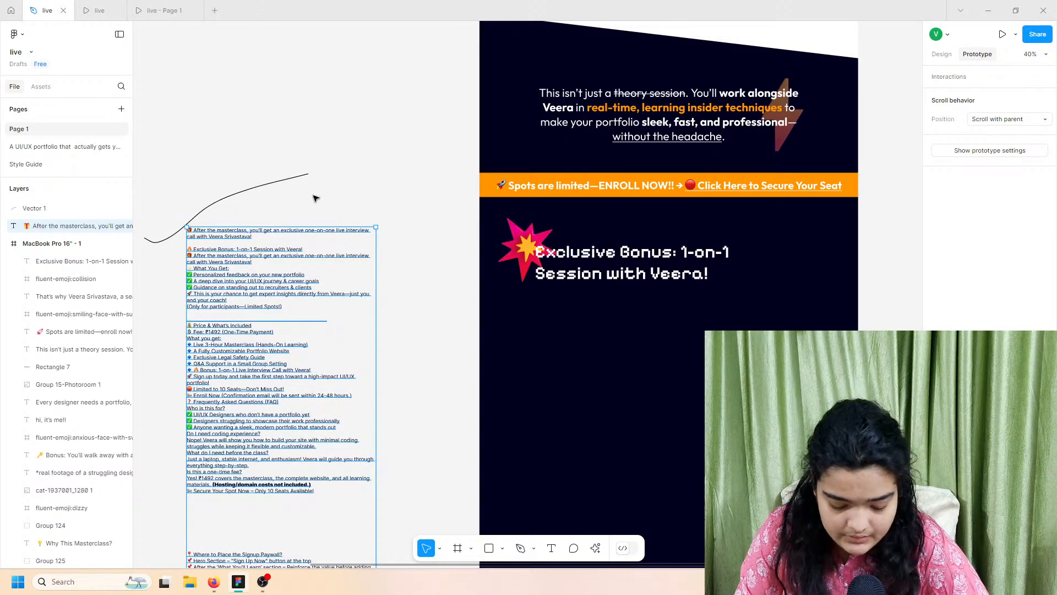
{"action": "key", "text": "ctrl+v"}
{"action": "left_click_drag", "start_coordinate": [241, 230], "coordinate": [605, 295]}
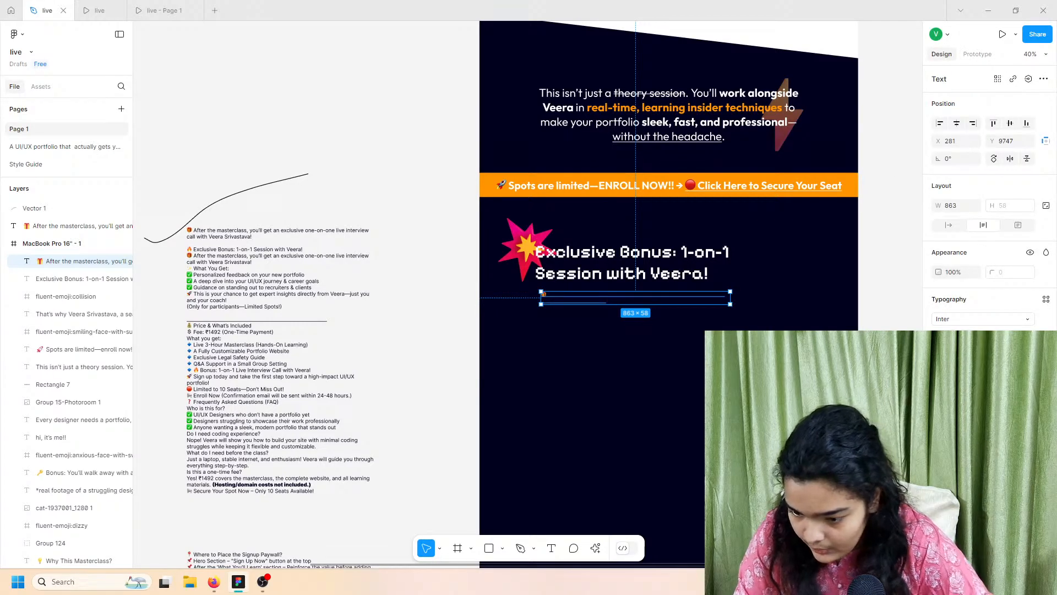
Step: Set the gift line's fill colour to white
{"action": "left_click", "coordinate": [940, 434]}
{"action": "left_click", "coordinate": [941, 434]}
{"action": "left_click", "coordinate": [941, 435]}
{"action": "left_click_drag", "start_coordinate": [804, 304], "coordinate": [536, 152]}
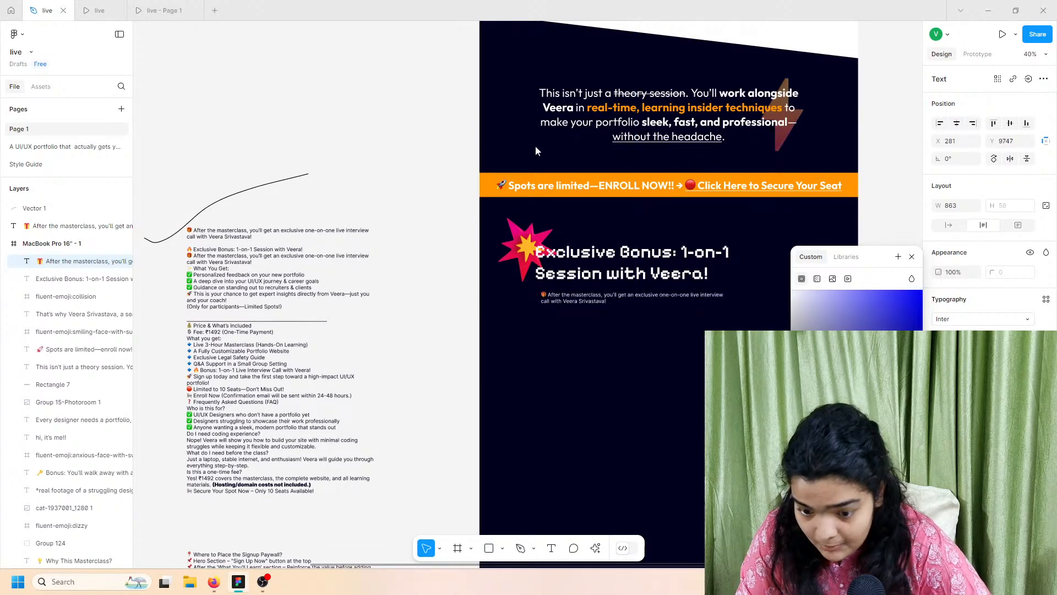
Step: Change the gift line's font to Outfit
{"action": "left_click", "coordinate": [966, 321]}
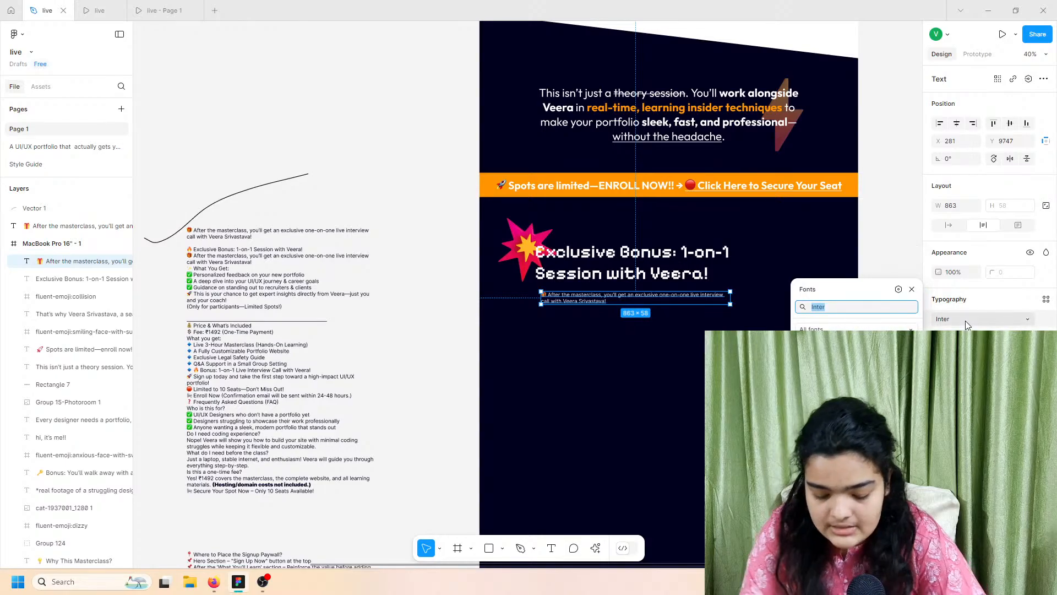
{"action": "type", "text": "outfit"}
{"action": "key", "text": "Return"}
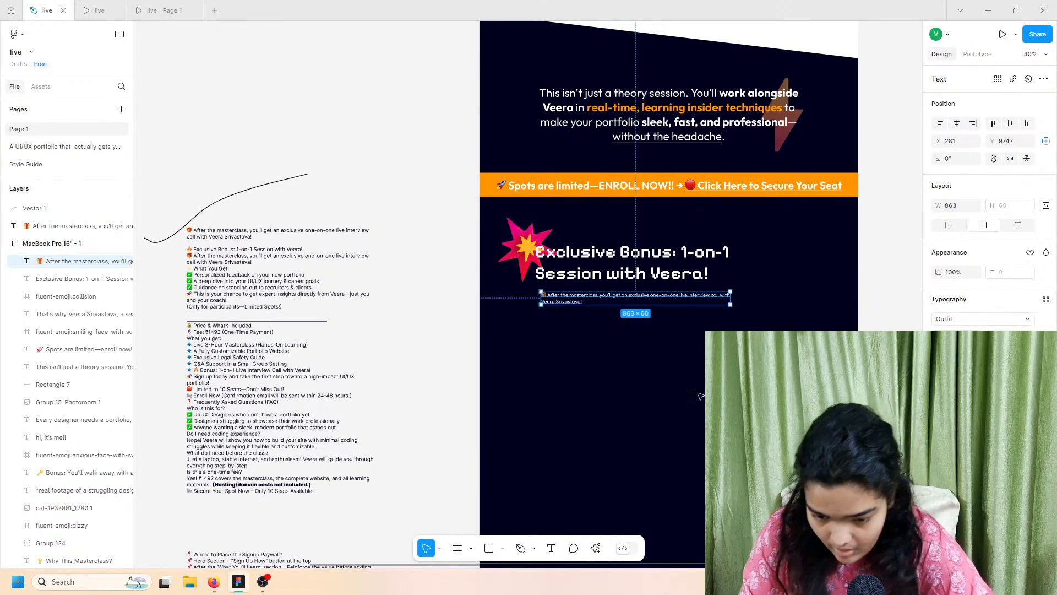
{"action": "left_click", "coordinate": [99, 10]}
{"action": "left_click", "coordinate": [47, 10]}
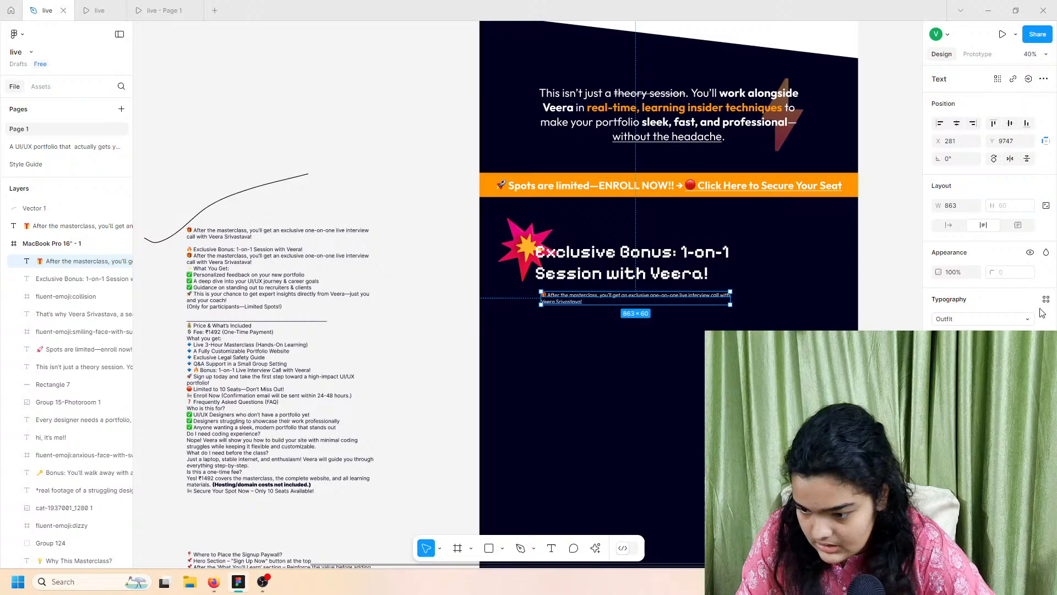
Step: Set the gift line's case to all uppercase in the type settings
{"action": "left_click", "coordinate": [1046, 373]}
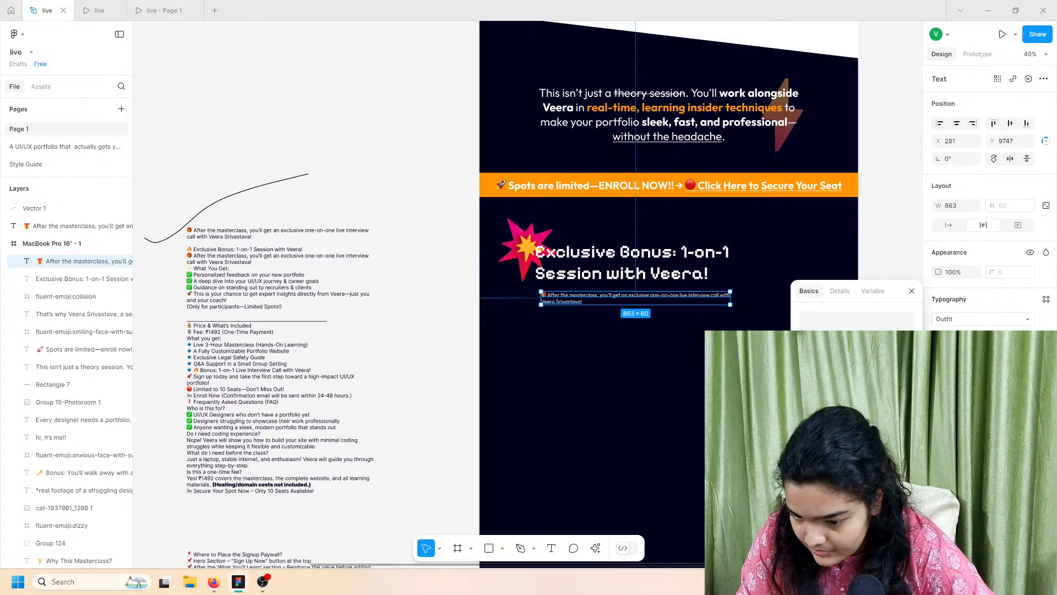
{"action": "left_click", "coordinate": [875, 422]}
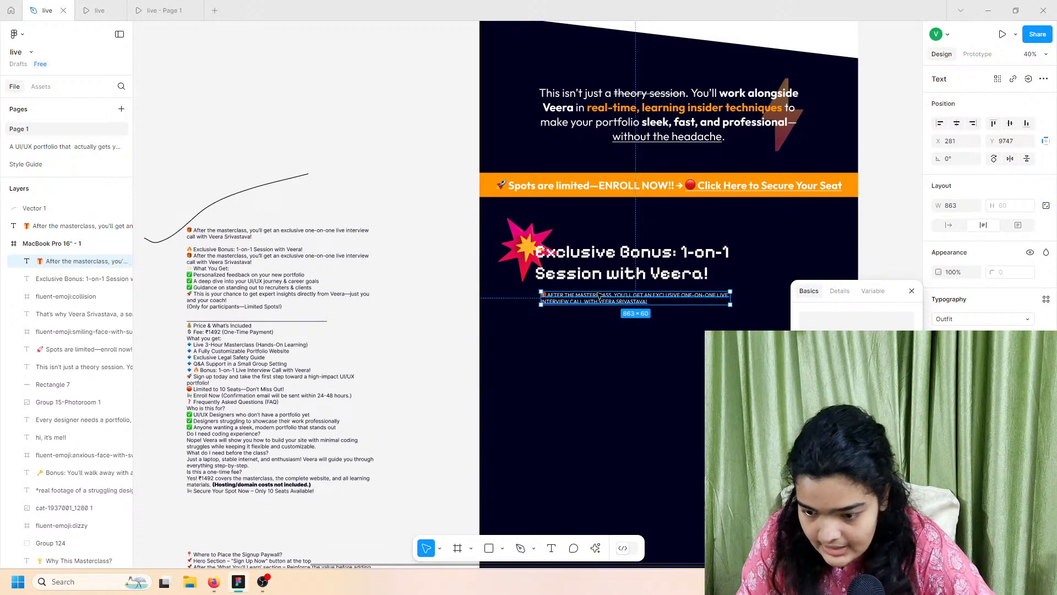
{"action": "scroll", "coordinate": [600, 295], "scroll_direction": "up", "scroll_amount": 5}
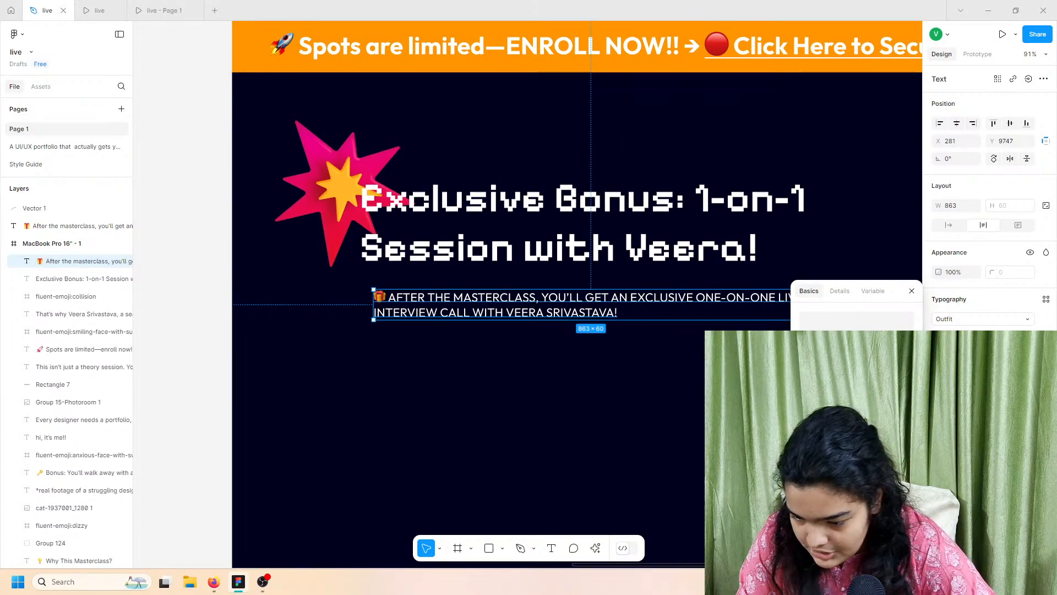
Step: Enlarge the bonus paragraph, widen its text box, and check it in the prototype preview
{"action": "left_click", "coordinate": [891, 423]}
{"action": "left_click_drag", "start_coordinate": [938, 357], "coordinate": [207, 361]}
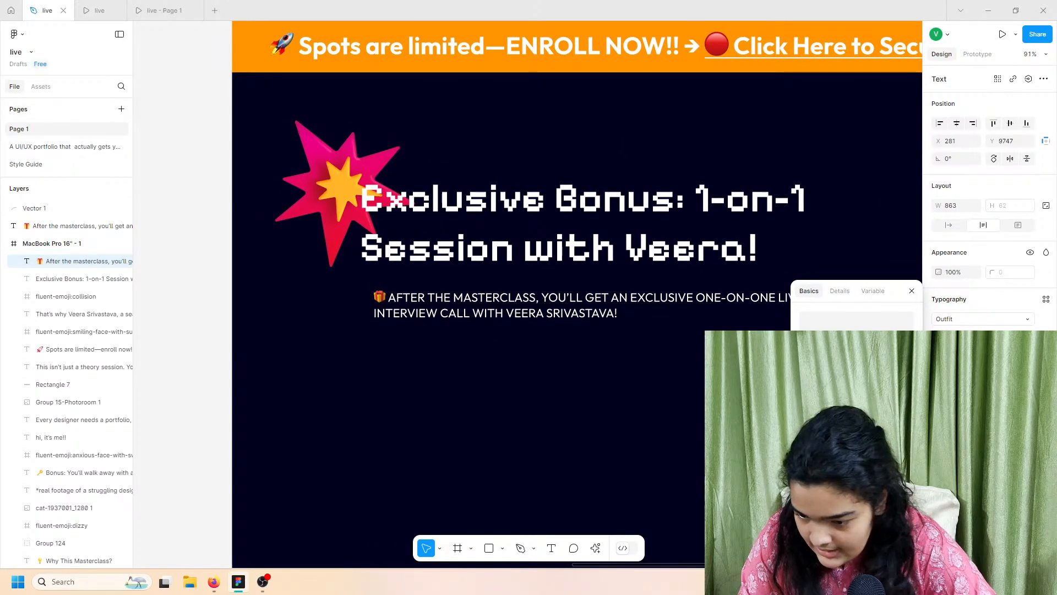
{"action": "left_click", "coordinate": [1027, 336]}
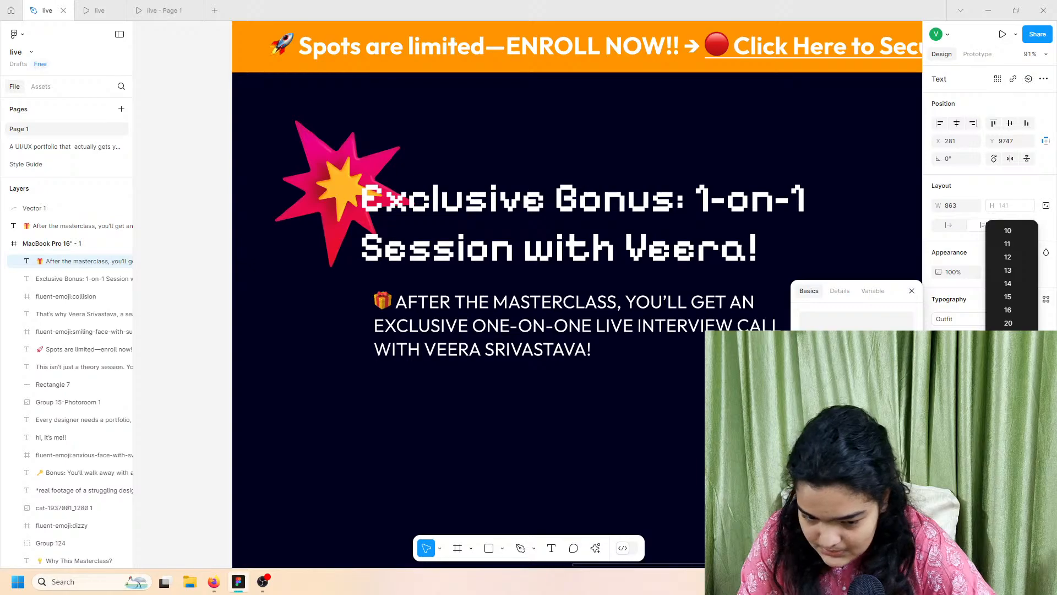
{"action": "left_click", "coordinate": [1008, 350]}
{"action": "scroll", "coordinate": [446, 368], "scroll_direction": "right", "scroll_amount": 4}
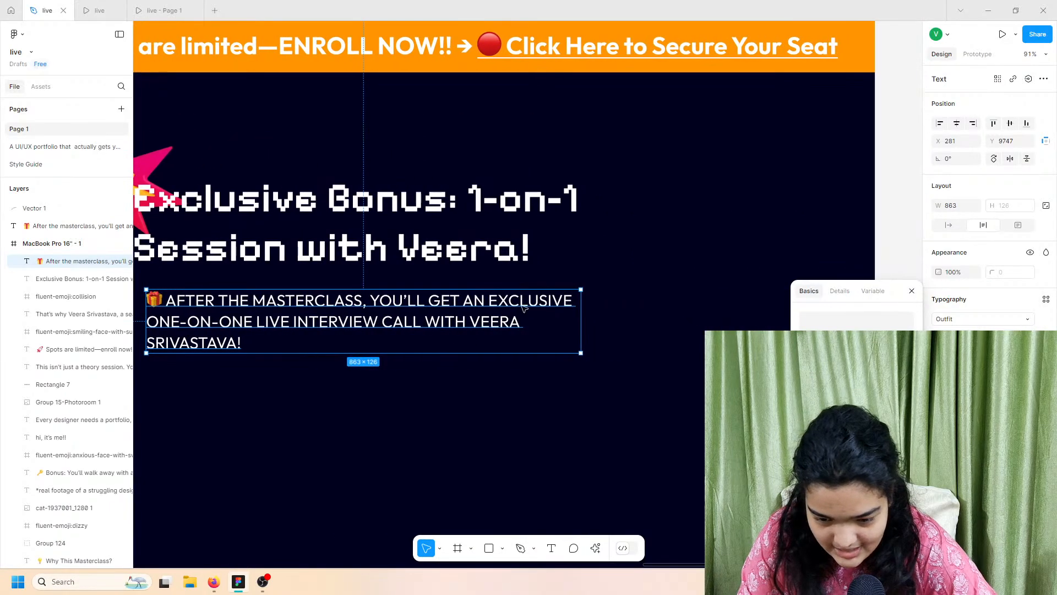
{"action": "scroll", "coordinate": [524, 308], "scroll_direction": "down", "scroll_amount": 3}
{"action": "left_click_drag", "start_coordinate": [568, 314], "coordinate": [662, 320]}
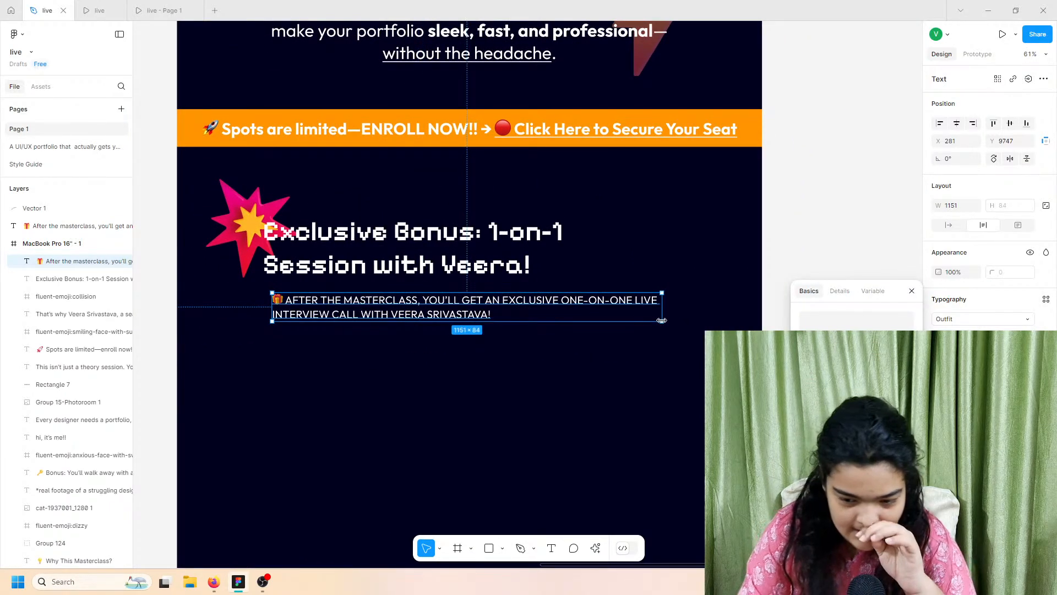
{"action": "left_click", "coordinate": [99, 7]}
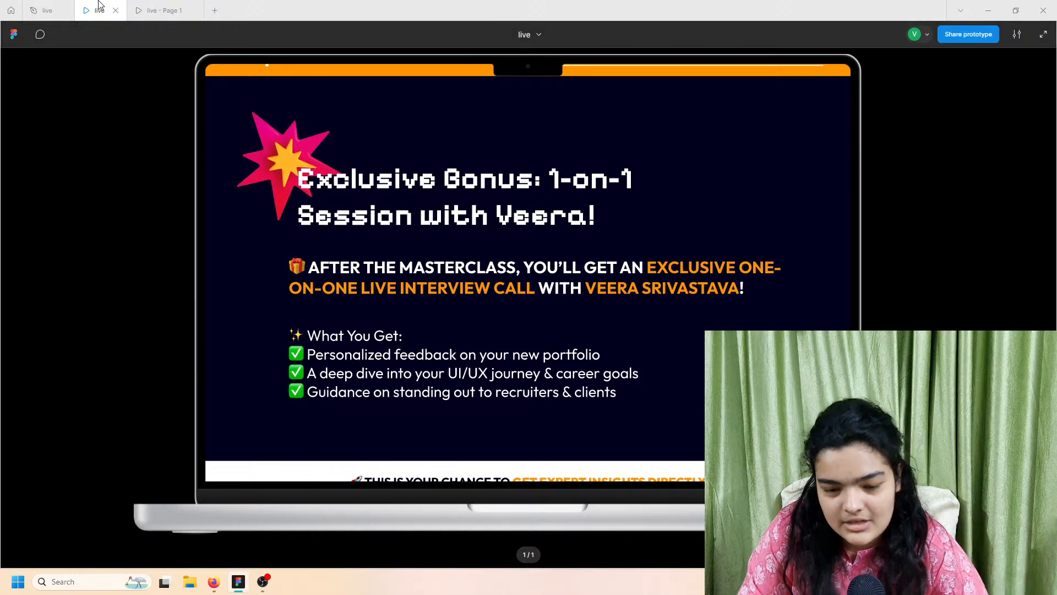
{"action": "left_click", "coordinate": [58, 8]}
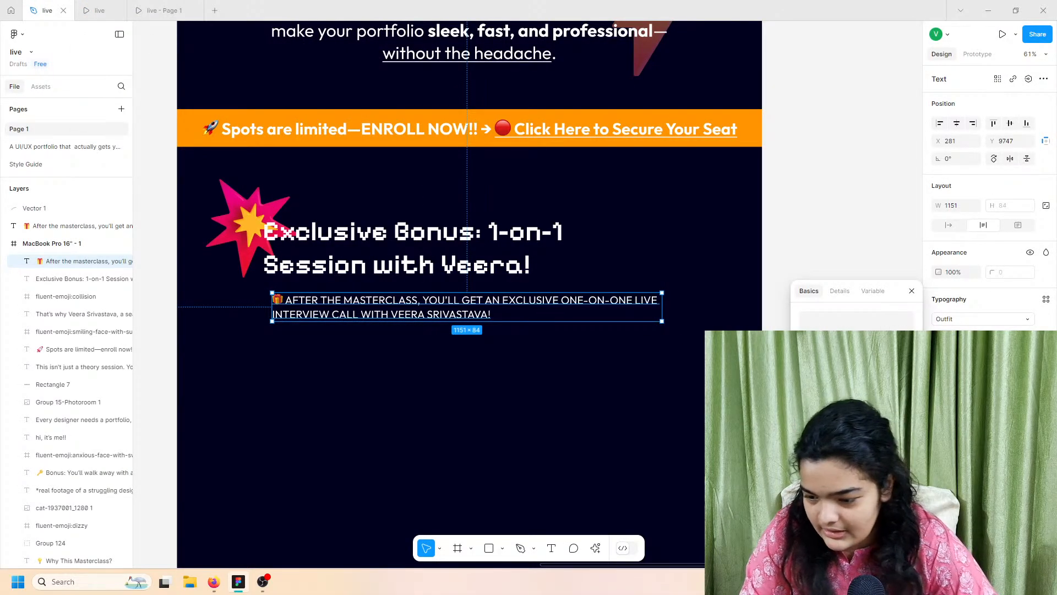
Step: Try paragraph sizes 36 and 40, settle on 40, and widen the box to two lines
{"action": "left_click", "coordinate": [1027, 336]}
{"action": "left_click", "coordinate": [1008, 376]}
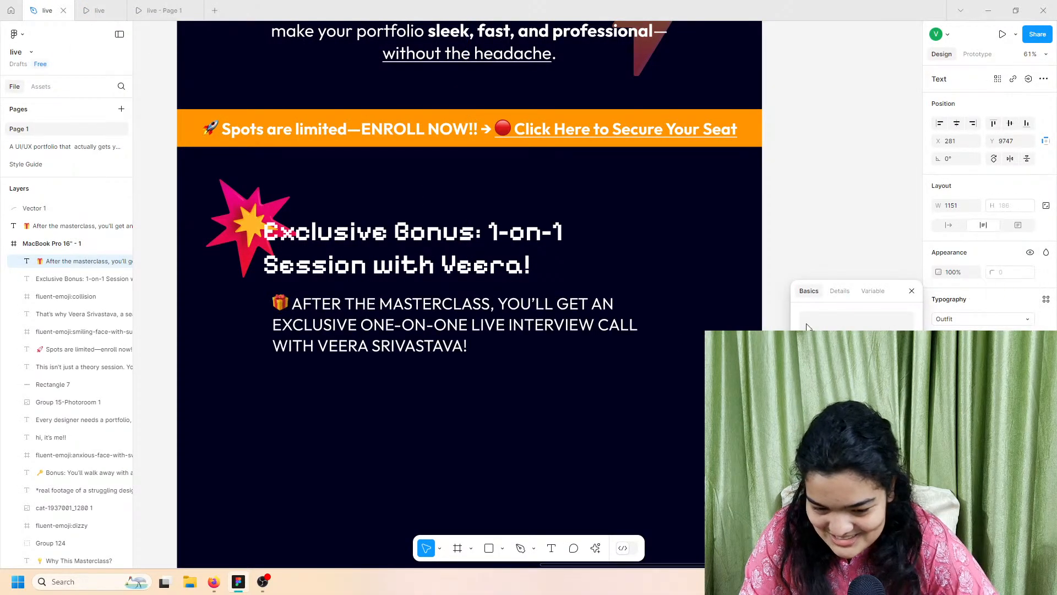
{"action": "left_click", "coordinate": [1027, 336]}
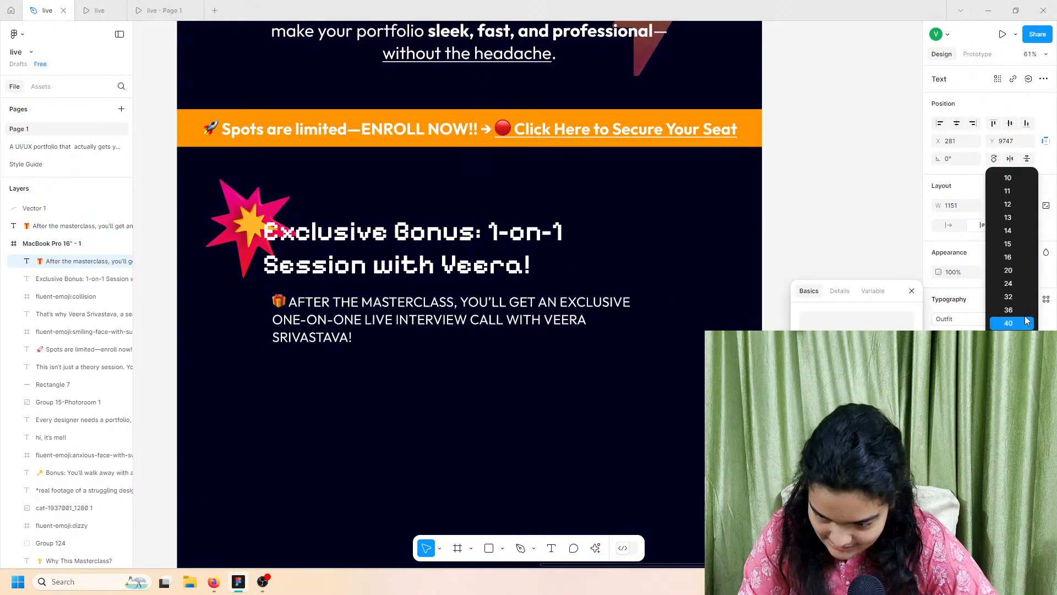
{"action": "left_click", "coordinate": [1016, 311]}
{"action": "left_click", "coordinate": [1027, 336]}
{"action": "left_click", "coordinate": [1011, 350]}
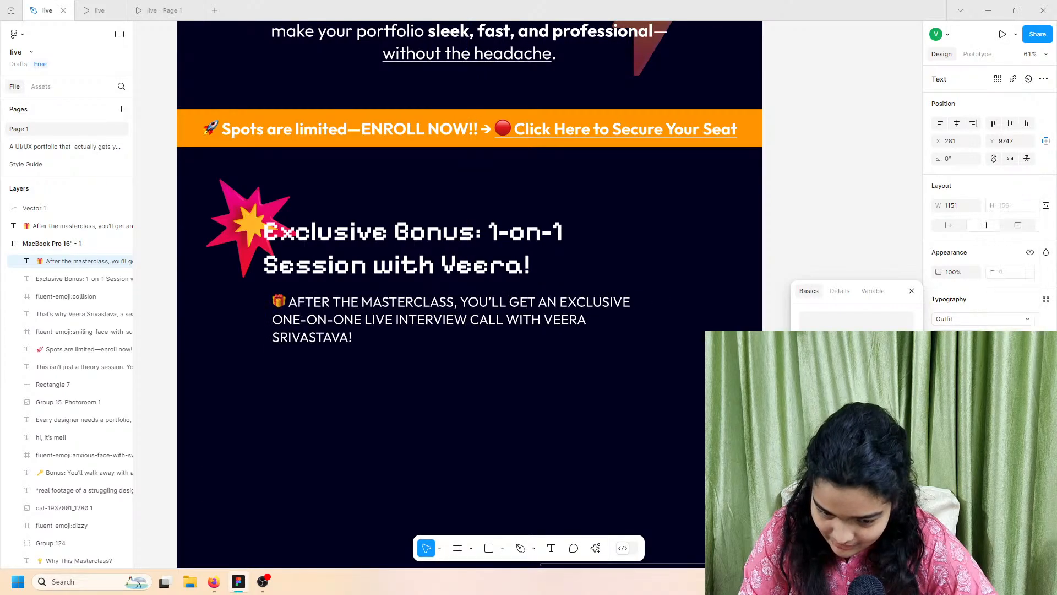
{"action": "mouse_move", "coordinate": [712, 317]}
{"action": "left_mouse_down"}
{"action": "mouse_move", "coordinate": [730, 315]}
{"action": "mouse_move", "coordinate": [721, 315]}
{"action": "left_mouse_up"}
Step: Compare the paragraph across the prototype previews and reorder the preview tabs
{"action": "left_click", "coordinate": [160, 10]}
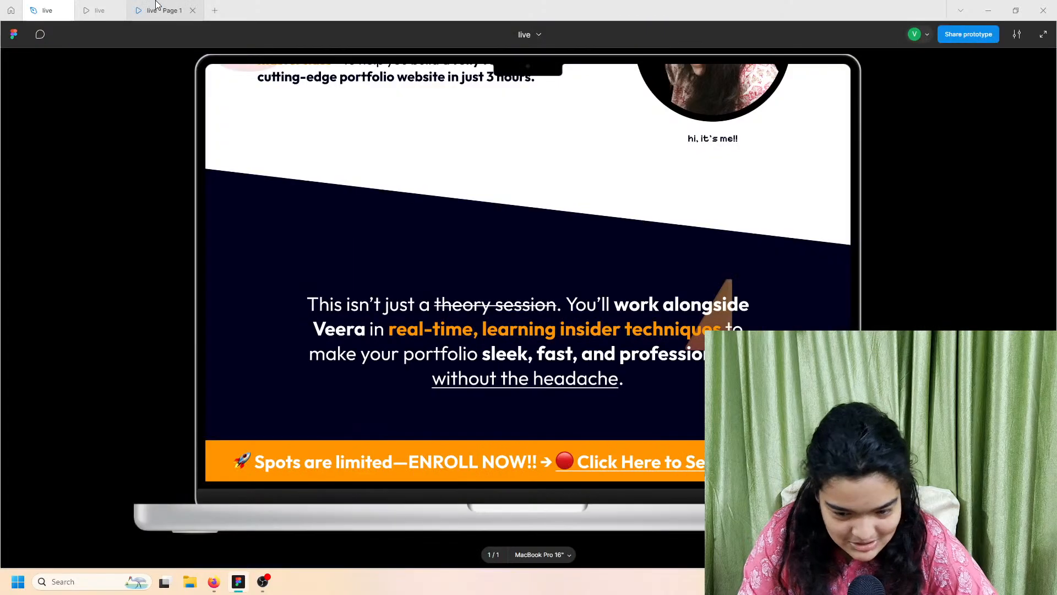
{"action": "scroll", "coordinate": [353, 193], "scroll_direction": "down", "scroll_amount": 10}
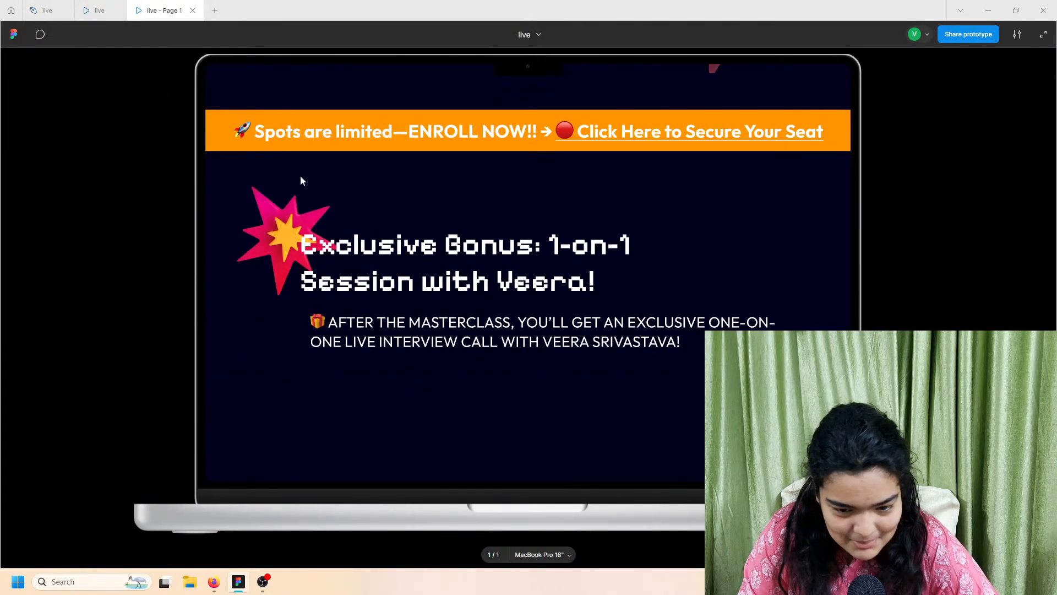
{"action": "left_click", "coordinate": [95, 6]}
{"action": "left_click_drag", "start_coordinate": [79, 4], "coordinate": [184, 4]}
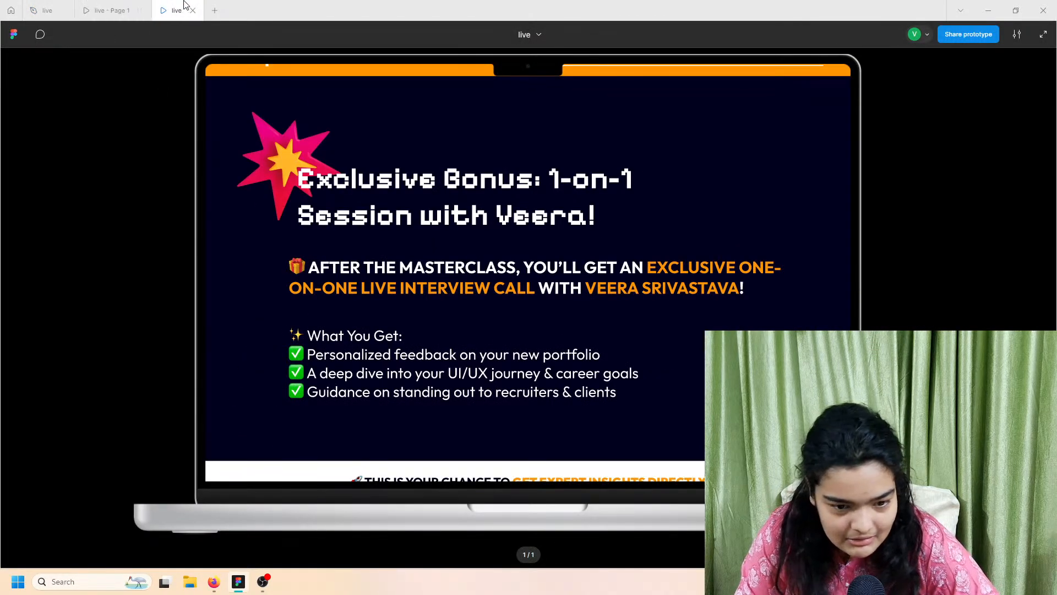
{"action": "left_click", "coordinate": [116, 6]}
{"action": "left_click", "coordinate": [59, 7]}
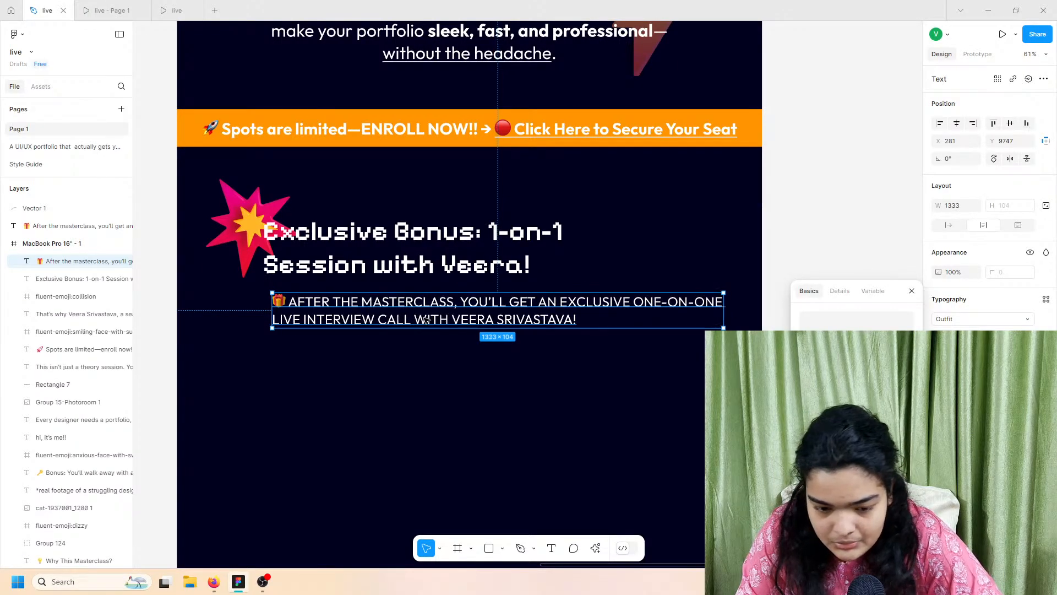
Step: Align the paragraph with the heading's left edge and make its text bolder
{"action": "left_click_drag", "start_coordinate": [427, 318], "coordinate": [418, 314]}
{"action": "left_click", "coordinate": [960, 337]}
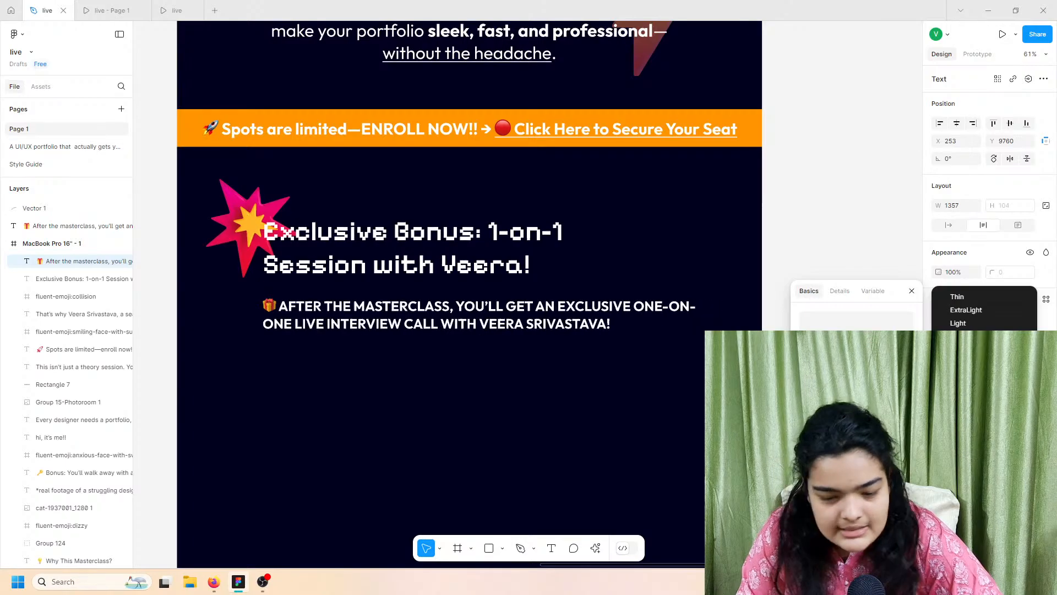
{"action": "left_click", "coordinate": [960, 363]}
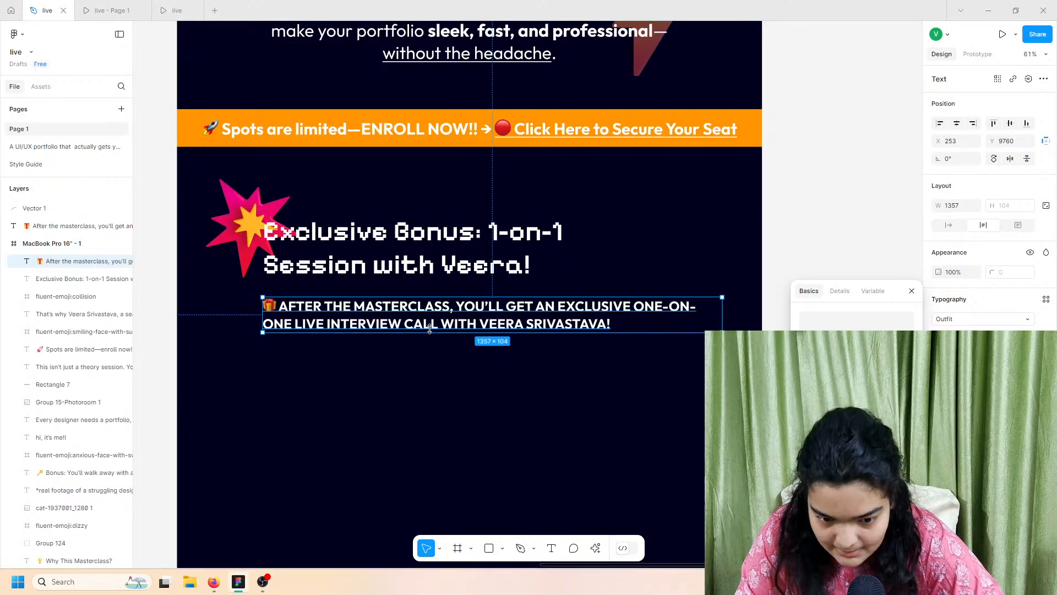
Step: Check the bolder paragraph against the Page 1 preview and the finished reference version
{"action": "scroll", "coordinate": [292, 301], "scroll_direction": "up", "scroll_amount": 4}
{"action": "left_click", "coordinate": [110, 11]}
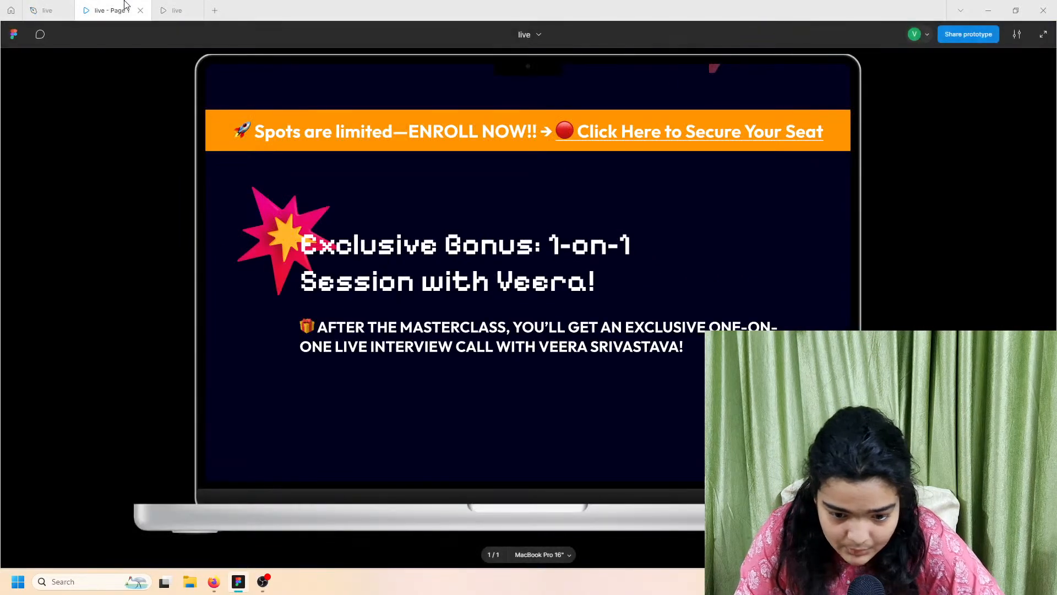
{"action": "left_click", "coordinate": [171, 10]}
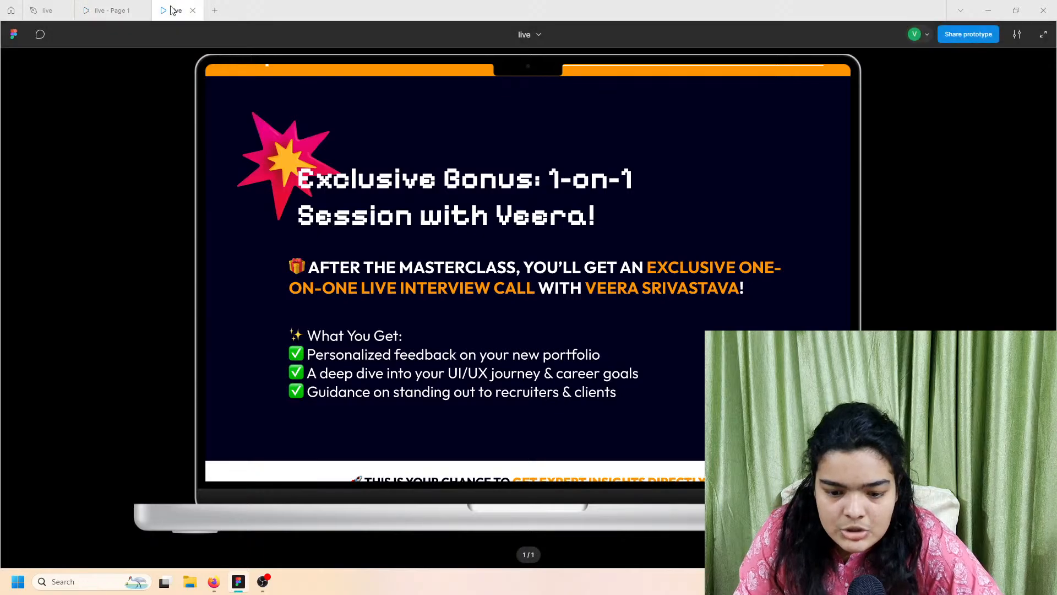
{"action": "left_click", "coordinate": [47, 6]}
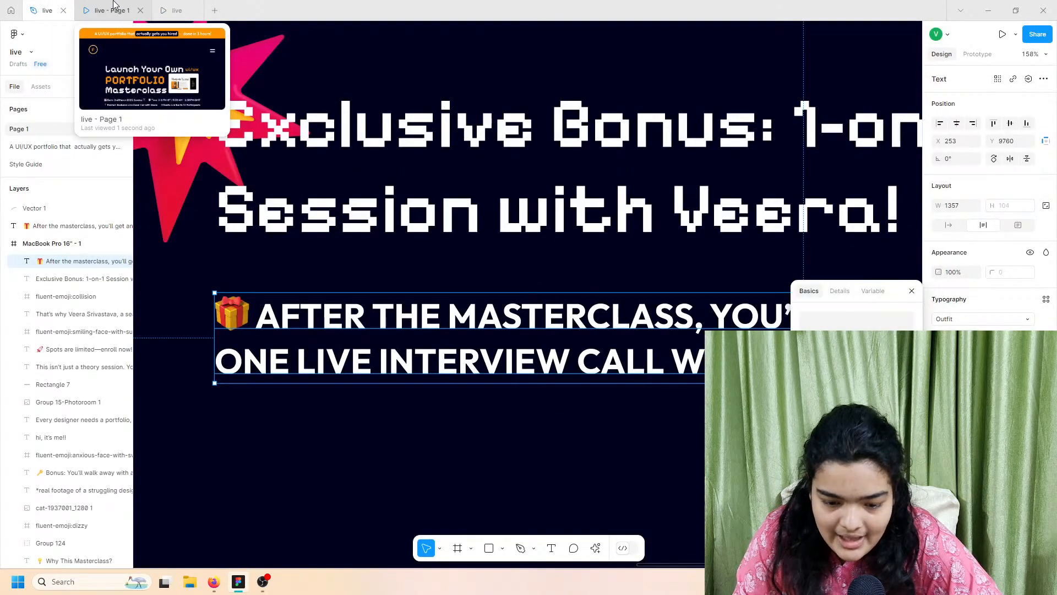
{"action": "left_click", "coordinate": [163, 5]}
{"action": "left_click", "coordinate": [119, 5]}
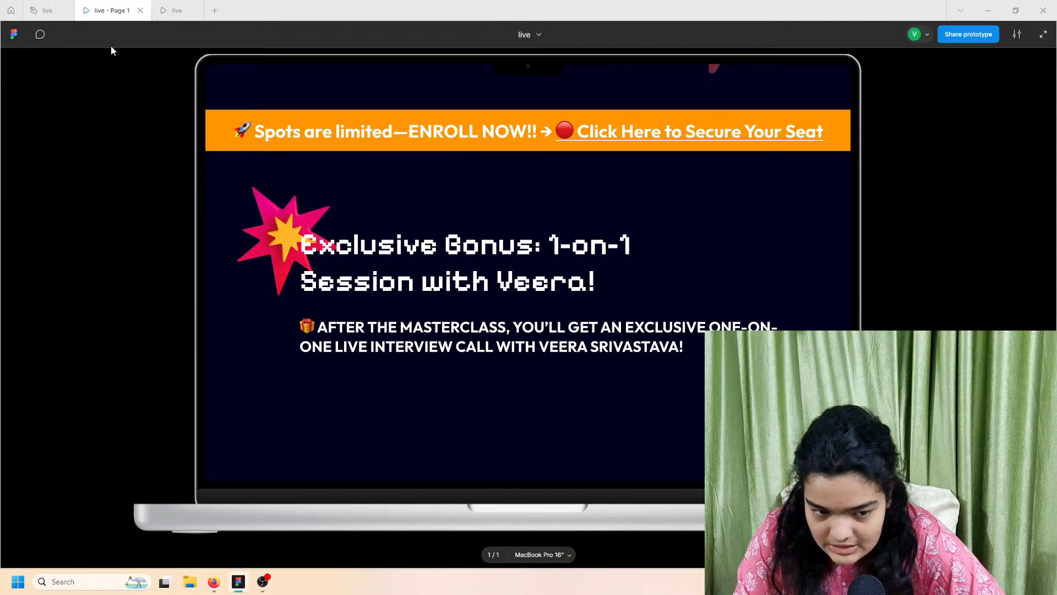
{"action": "left_click", "coordinate": [47, 6]}
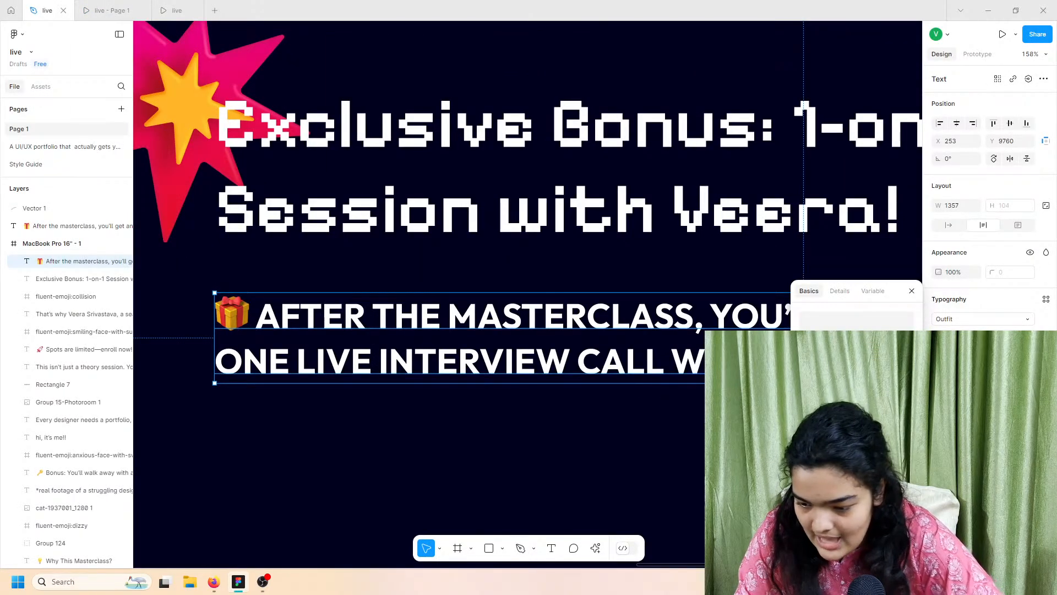
Step: Nudge the paragraph's font size up a step, recheck the previews, and close the design file
{"action": "key", "text": "Up"}
{"action": "key", "text": "Up"}
{"action": "key", "text": "Up"}
{"action": "key", "text": "Up"}
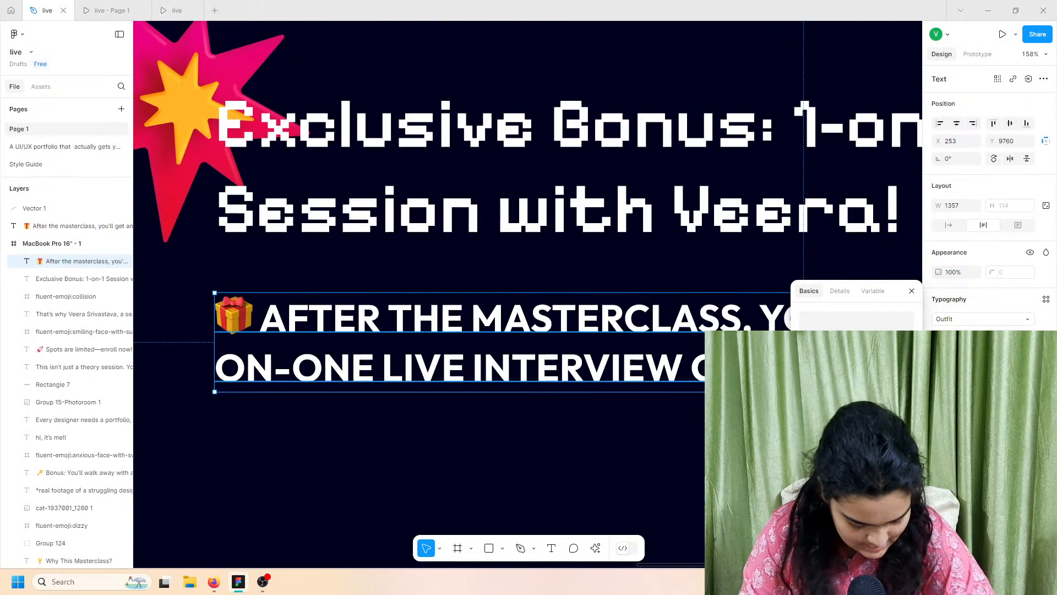
{"action": "scroll", "coordinate": [682, 321], "scroll_direction": "down", "scroll_amount": 10}
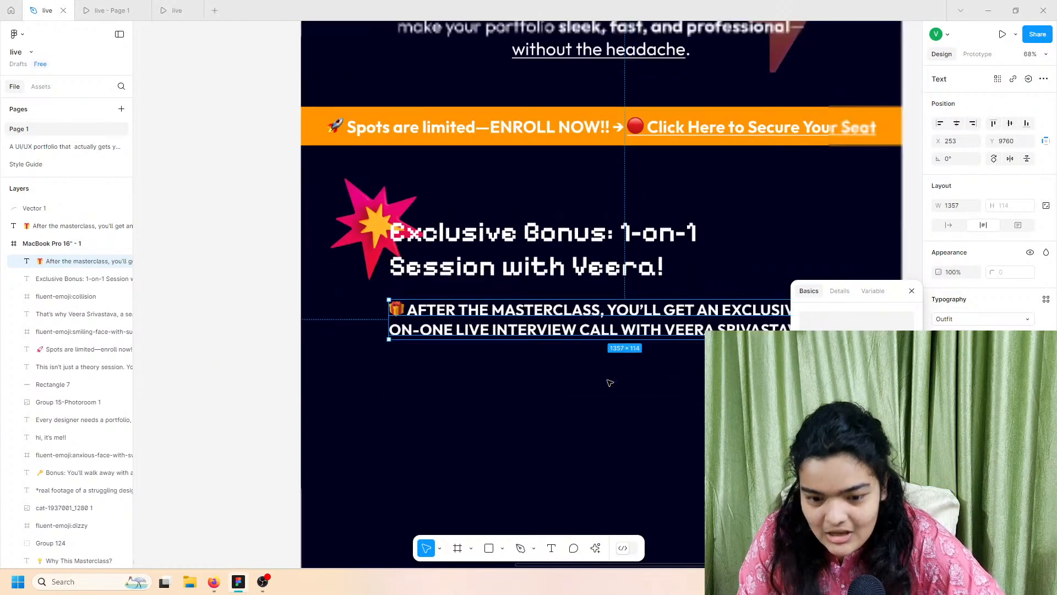
{"action": "double_click", "coordinate": [595, 324]}
{"action": "left_click", "coordinate": [593, 324]}
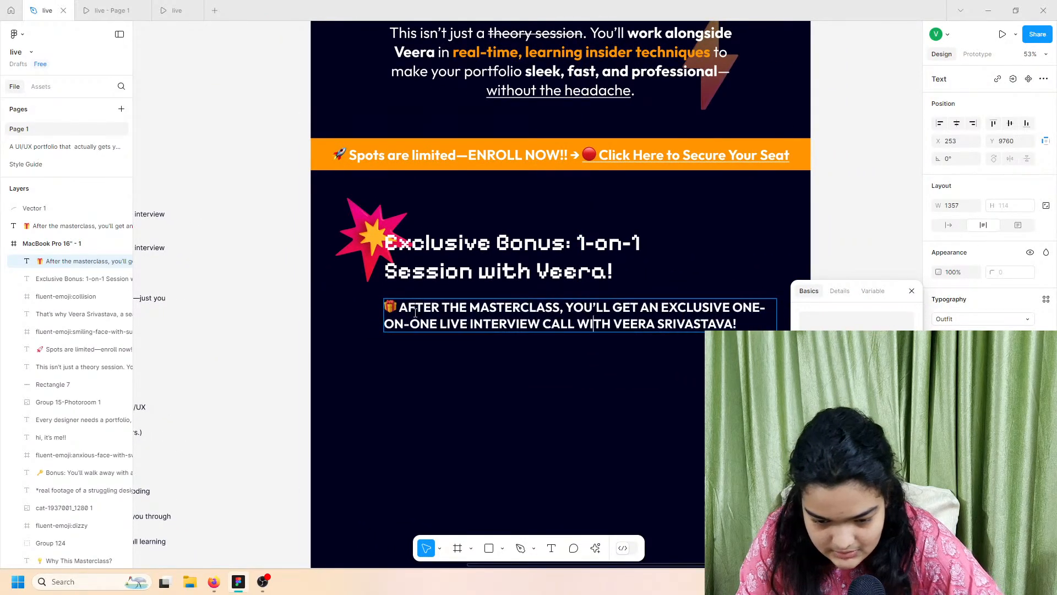
{"action": "left_click", "coordinate": [182, 7]}
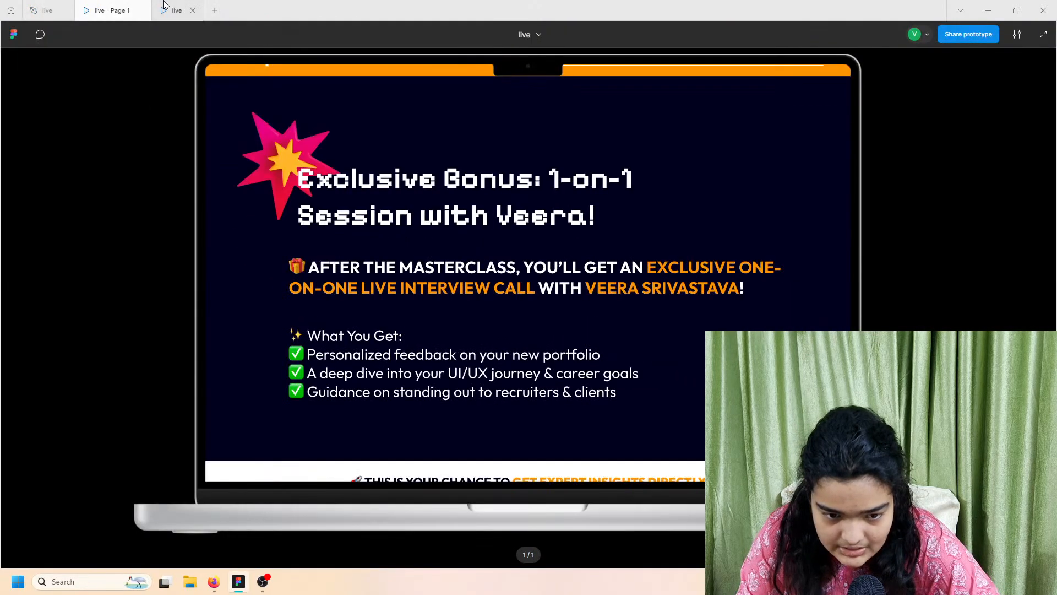
{"action": "left_click", "coordinate": [122, 6]}
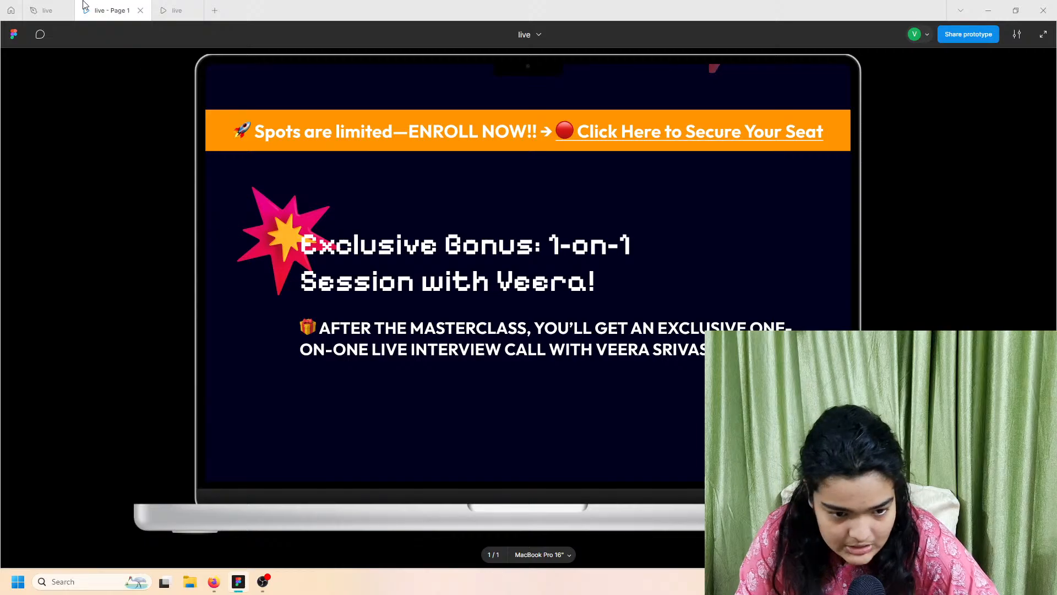
{"action": "left_click", "coordinate": [64, 10]}
Step: Reopen the closed landing page file with Ctrl+Shift+T and zoom into the bonus text
{"action": "key", "text": "ctrl+shift+t"}
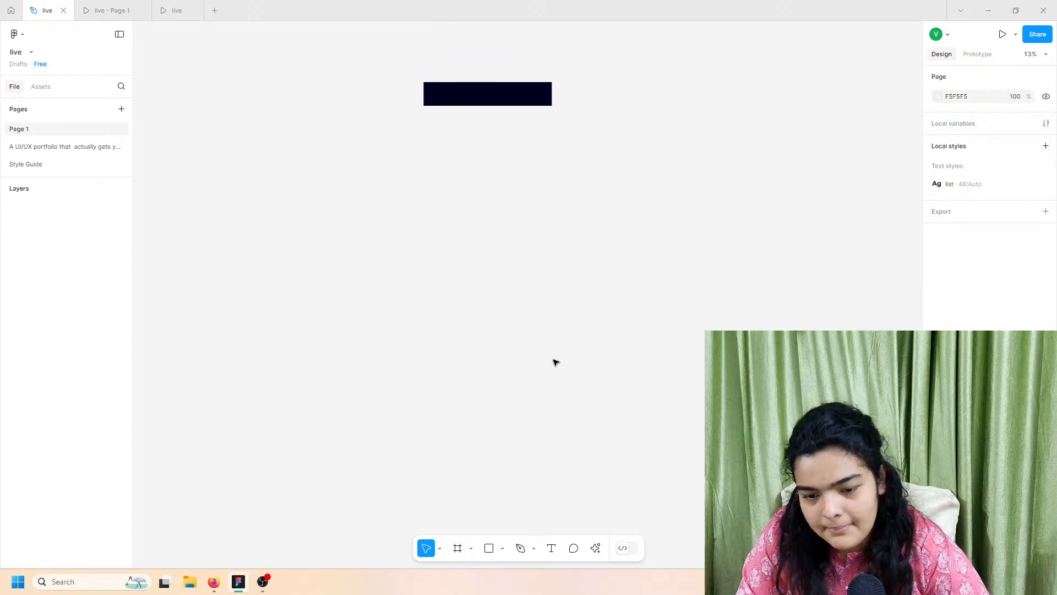
{"action": "scroll", "coordinate": [556, 362], "scroll_direction": "up", "scroll_amount": 4}
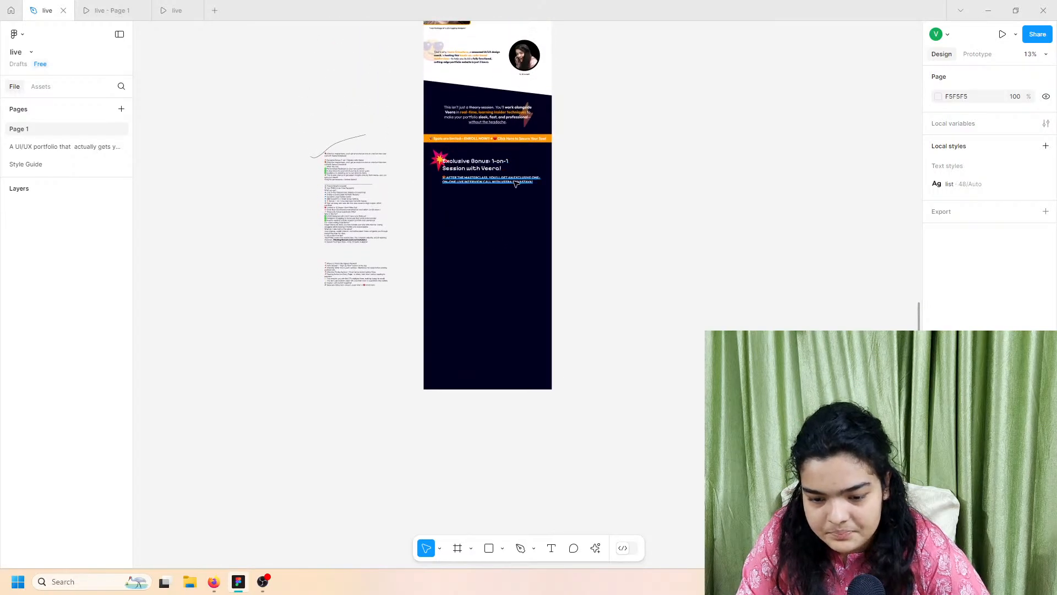
{"action": "scroll", "coordinate": [512, 181], "scroll_direction": "up", "scroll_amount": 5}
{"action": "scroll", "coordinate": [509, 179], "scroll_direction": "up", "scroll_amount": 3}
Step: Colour the words 'EXCLUSIVE ONE-ON-ONE LIVE INTERVIEW CALL' orange in the callout
{"action": "double_click", "coordinate": [547, 161]}
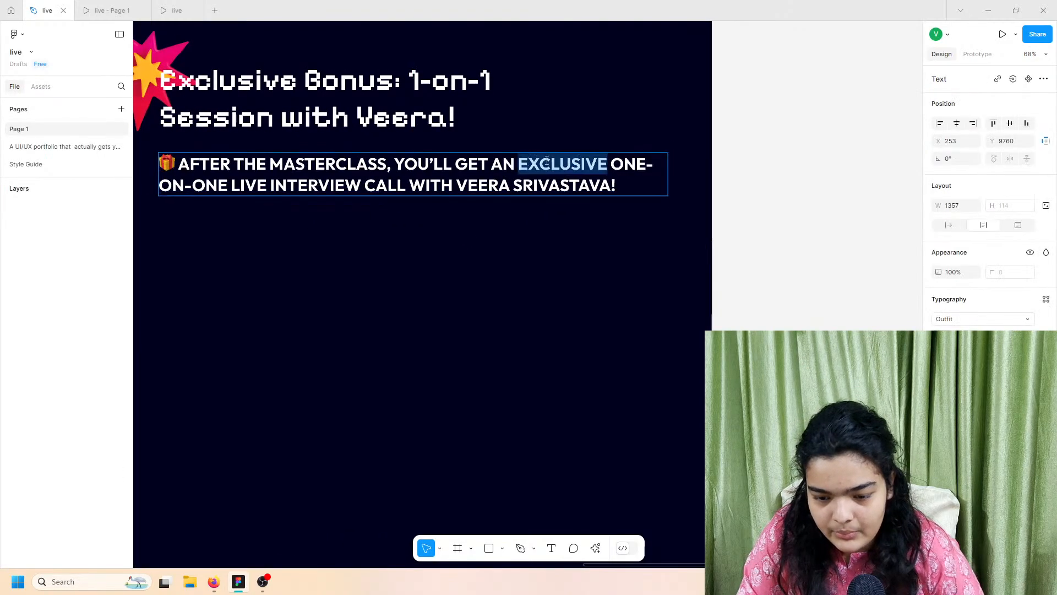
{"action": "left_click", "coordinate": [519, 163]}
{"action": "left_click_drag", "start_coordinate": [520, 160], "coordinate": [404, 189]}
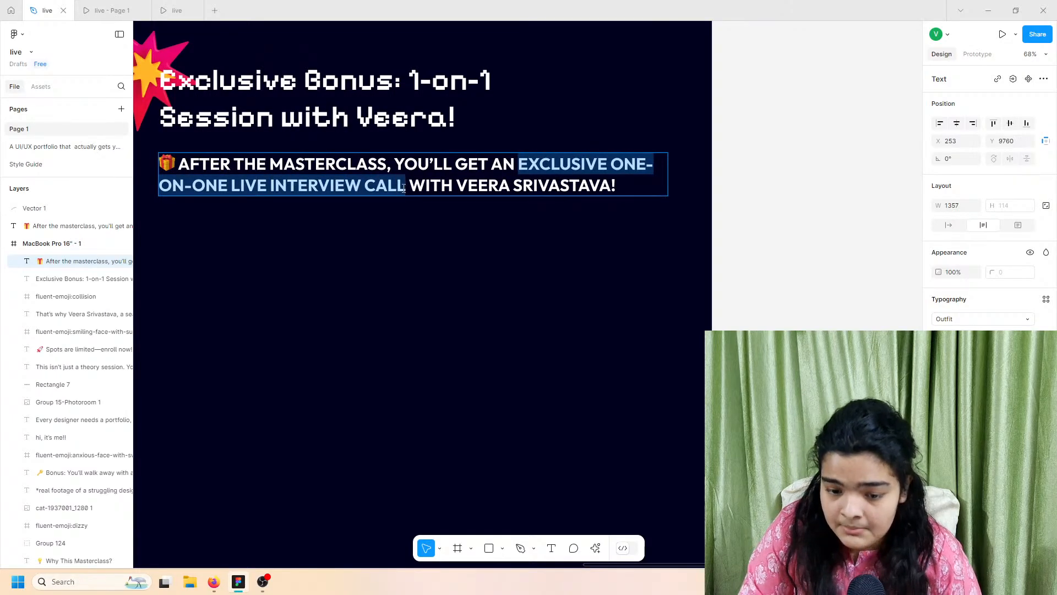
{"action": "left_click", "coordinate": [940, 418]}
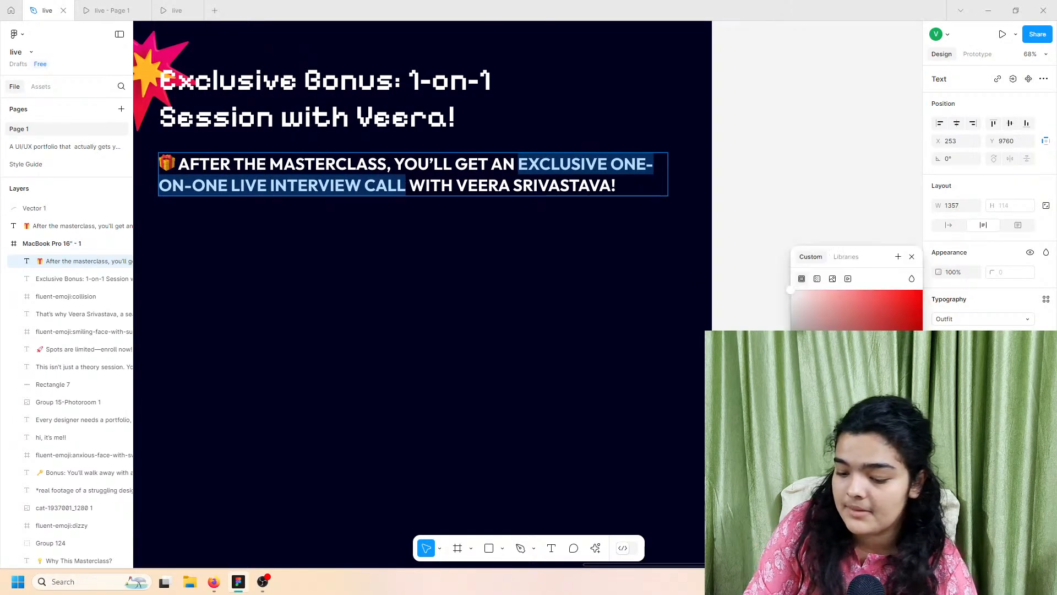
{"action": "left_click", "coordinate": [833, 509]}
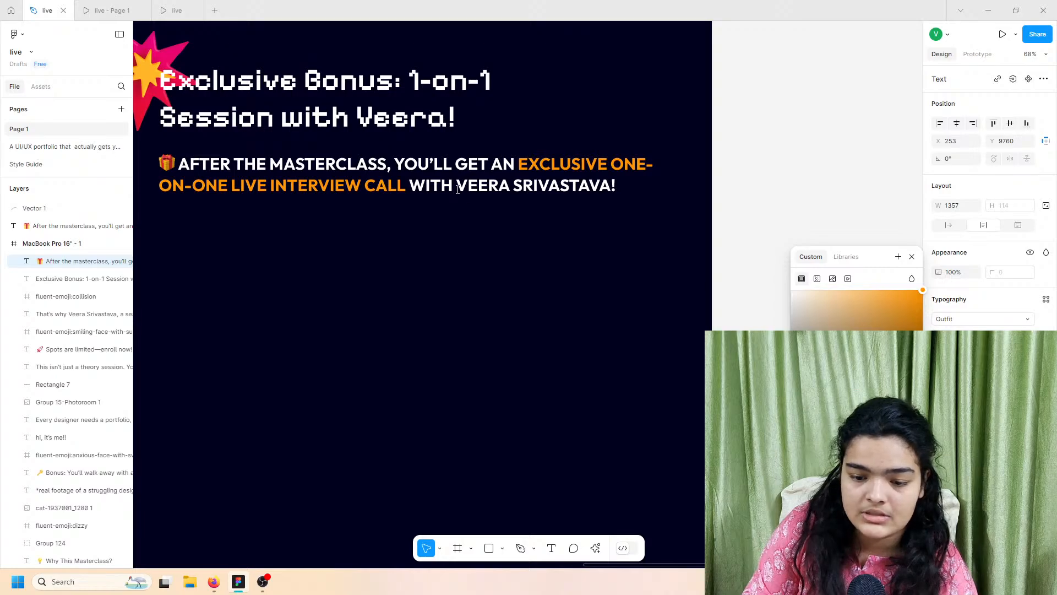
Step: Select the presenter's name at the line end, finish editing, and deselect the callout
{"action": "left_click_drag", "start_coordinate": [458, 189], "coordinate": [659, 191]}
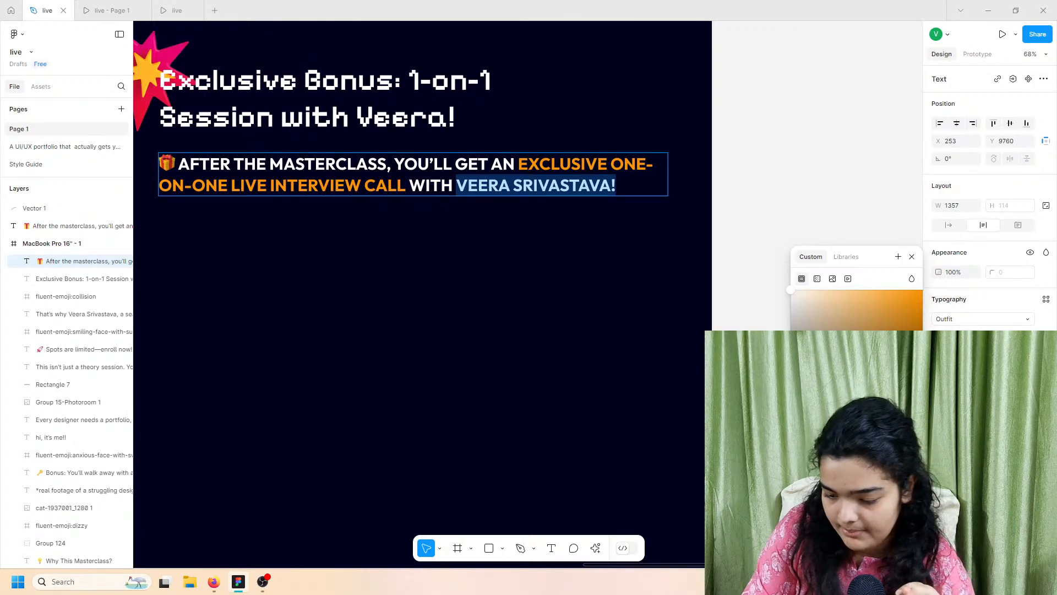
{"action": "key", "text": "Escape"}
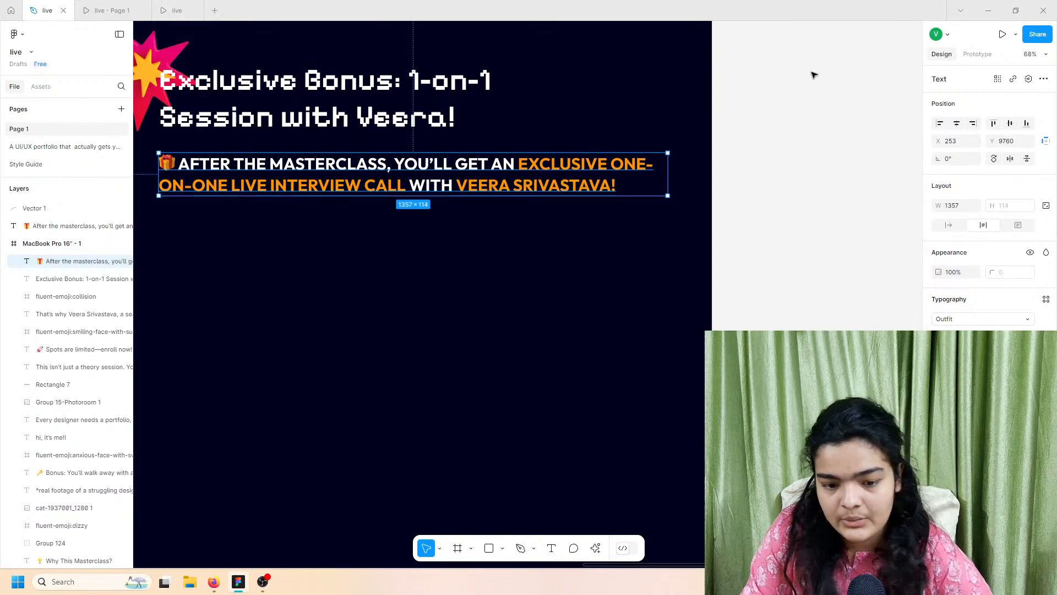
{"action": "scroll", "coordinate": [813, 74], "scroll_direction": "left", "scroll_amount": 3}
{"action": "scroll", "coordinate": [813, 75], "scroll_direction": "right", "scroll_amount": 3}
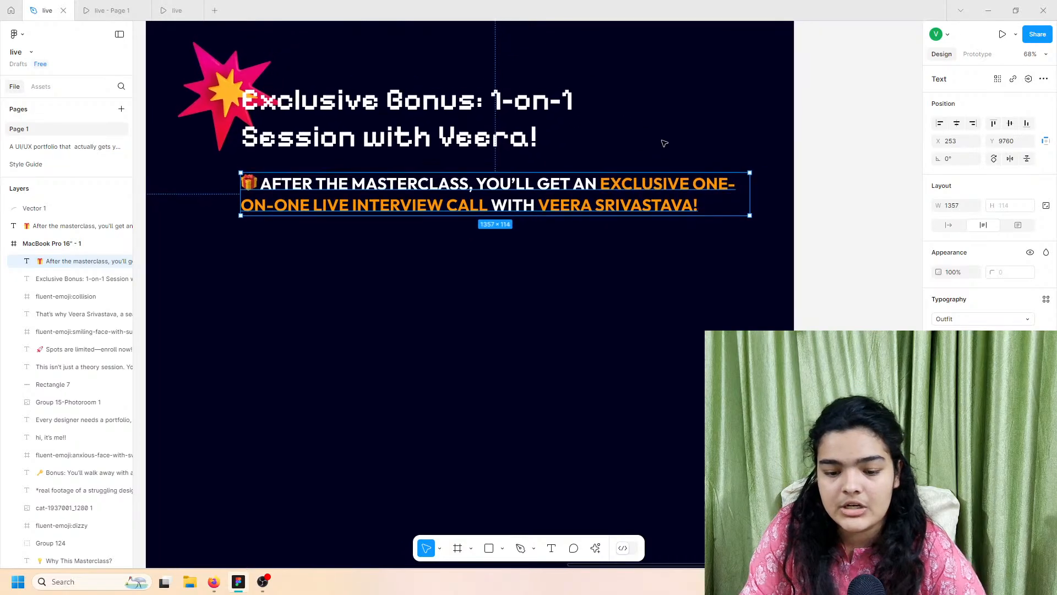
{"action": "scroll", "coordinate": [664, 121], "scroll_direction": "left", "scroll_amount": 1}
{"action": "left_click", "coordinate": [675, 118]}
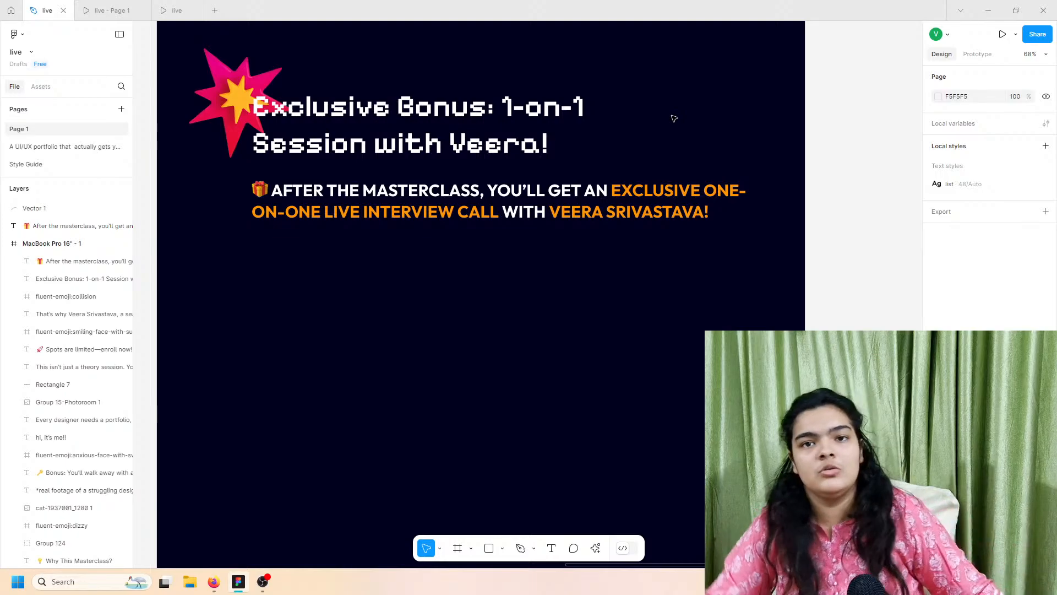
{"action": "mouse_move", "coordinate": [109, 9]}
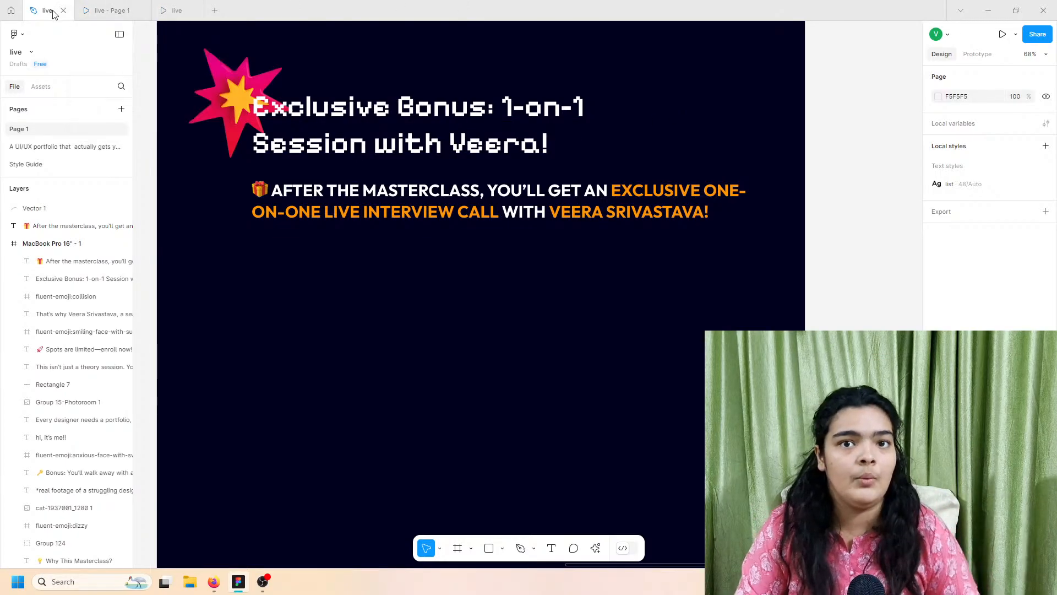
Step: Review the callout in the Page 1 and finished prototype previews, then return to the design file
{"action": "left_click", "coordinate": [108, 9]}
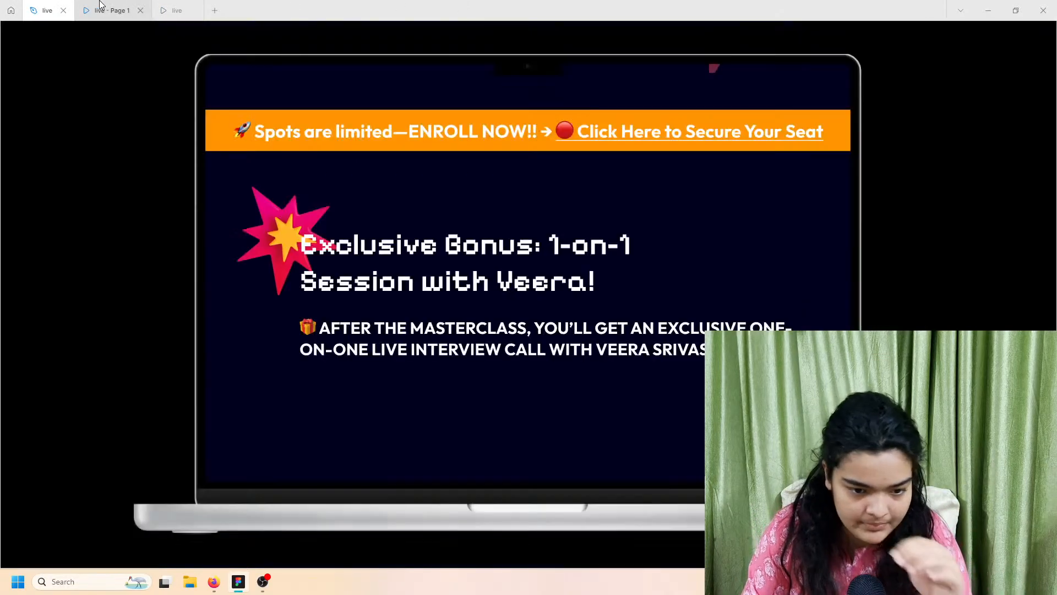
{"action": "left_click", "coordinate": [175, 10]}
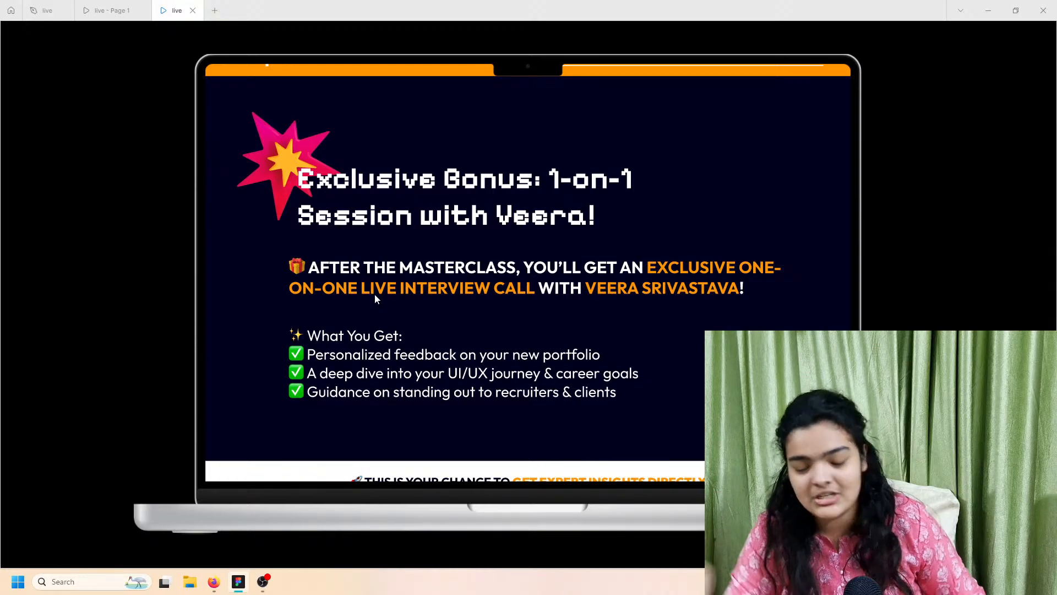
{"action": "key", "text": "Escape"}
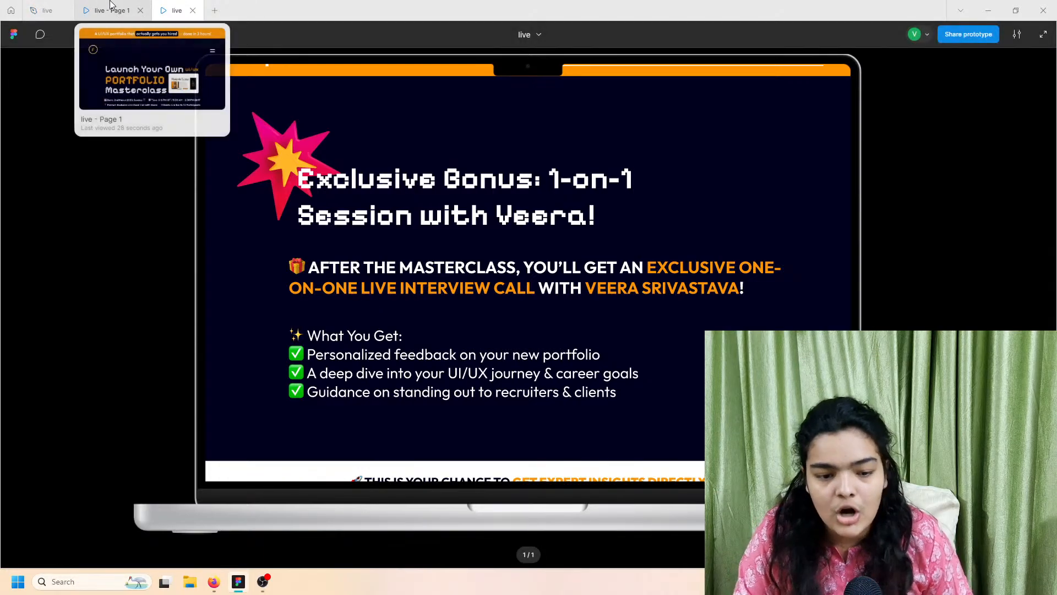
{"action": "left_click", "coordinate": [33, 6]}
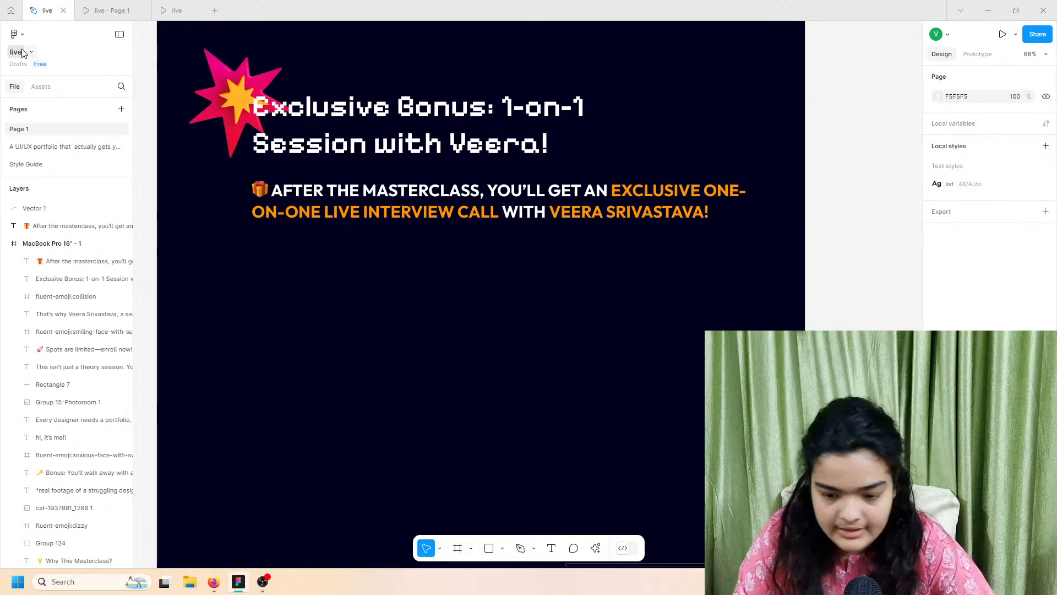
Step: Zoom to the source text block and highlight its checklist lines
{"action": "scroll", "coordinate": [366, 239], "scroll_direction": "left", "scroll_amount": 3}
{"action": "scroll", "coordinate": [366, 239], "scroll_direction": "down", "scroll_amount": 3}
{"action": "scroll", "coordinate": [367, 239], "scroll_direction": "down", "scroll_amount": 5}
{"action": "scroll", "coordinate": [330, 231], "scroll_direction": "left", "scroll_amount": 3}
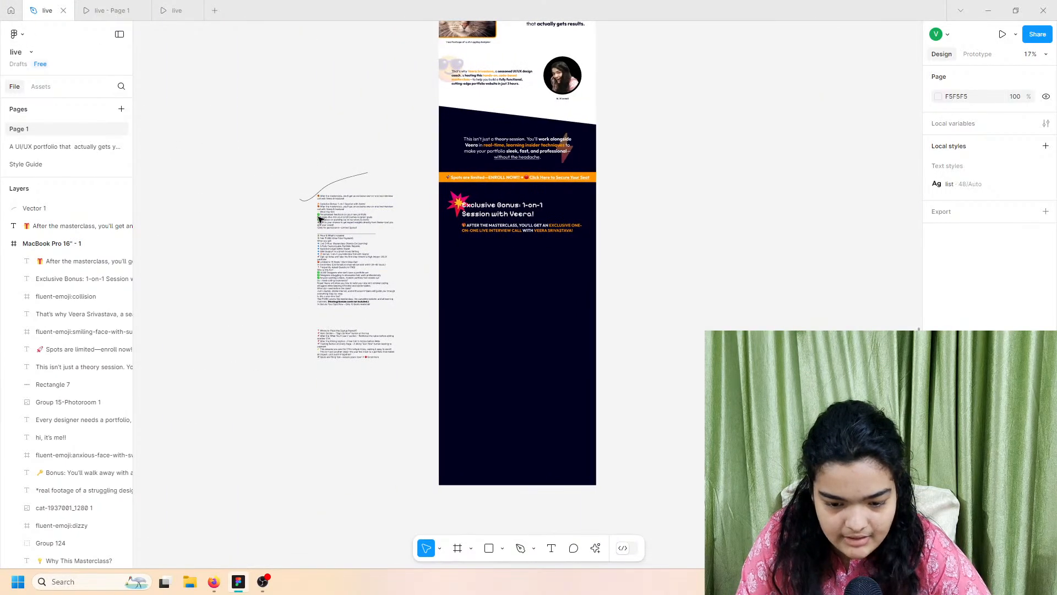
{"action": "scroll", "coordinate": [329, 242], "scroll_direction": "up", "scroll_amount": 4}
{"action": "scroll", "coordinate": [331, 243], "scroll_direction": "up", "scroll_amount": 4}
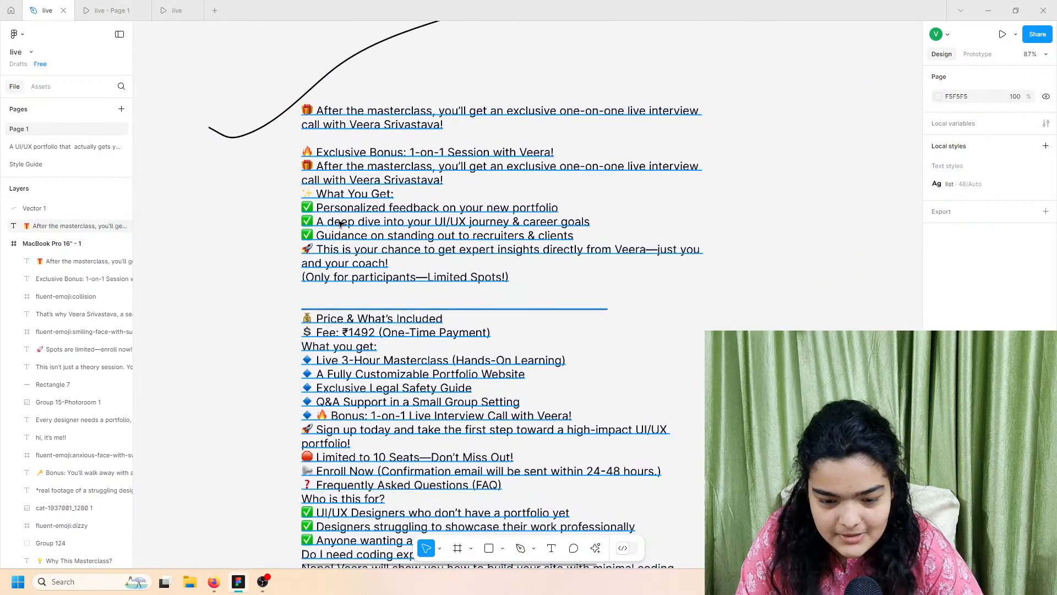
{"action": "left_click", "coordinate": [340, 223]}
{"action": "double_click", "coordinate": [368, 221]}
{"action": "left_click", "coordinate": [602, 249]}
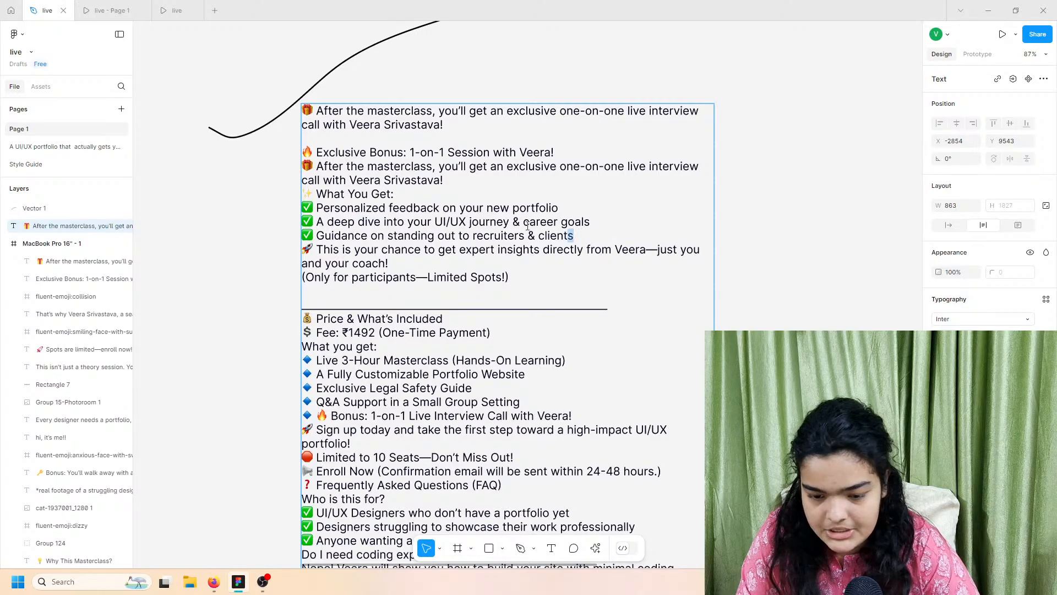
{"action": "left_click_drag", "start_coordinate": [527, 225], "coordinate": [275, 196]}
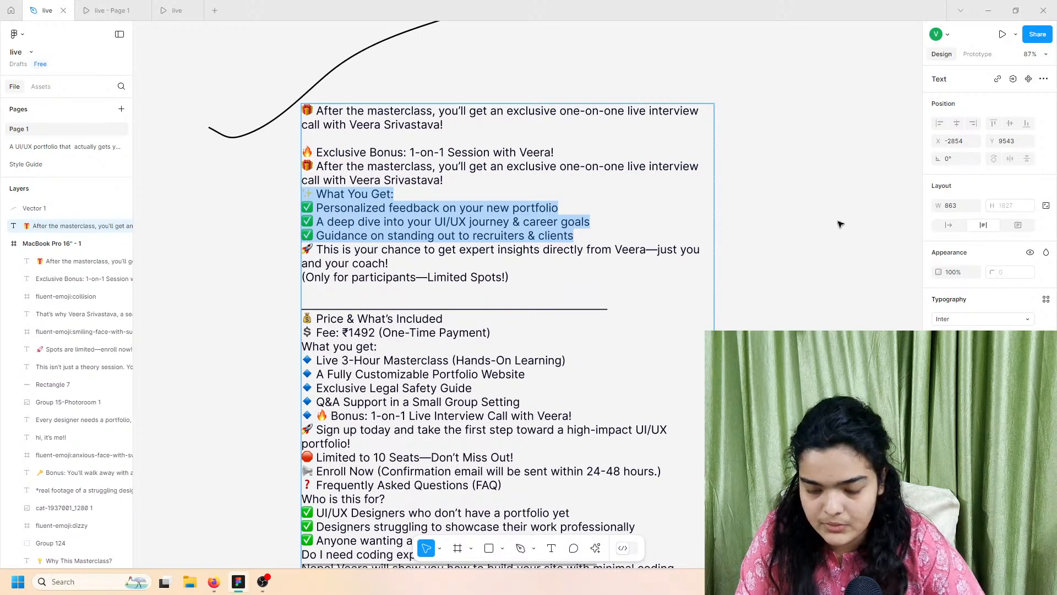
{"action": "key", "text": "Escape"}
Step: Reselect and copy the four 'What You Get' lines from the source text
{"action": "double_click", "coordinate": [500, 210]}
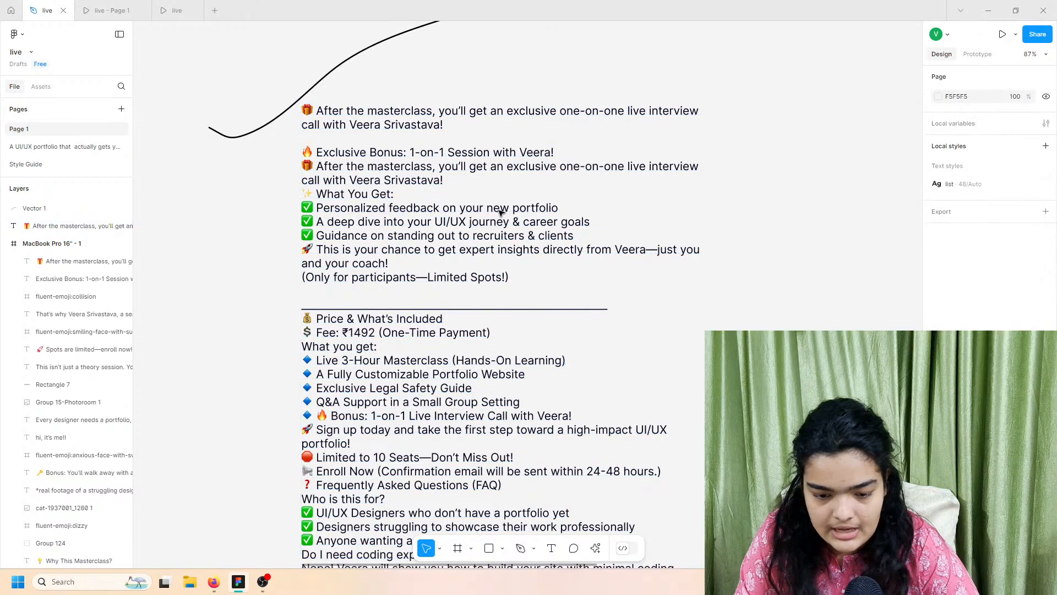
{"action": "key", "text": "ctrl+a"}
{"action": "double_click", "coordinate": [576, 238]}
{"action": "left_click_drag", "start_coordinate": [578, 239], "coordinate": [287, 194]}
{"action": "key", "text": "ctrl+c"}
{"action": "key", "text": "Escape"}
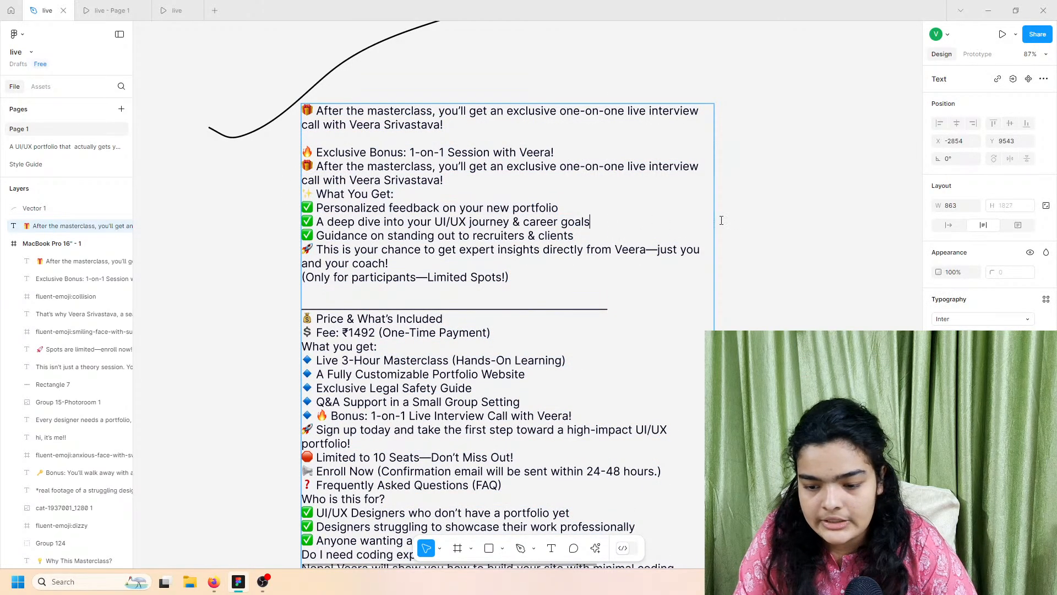
Step: Paste the 'What You Get' lines and move them below the bonus callout
{"action": "scroll", "coordinate": [732, 225], "scroll_direction": "down", "scroll_amount": 5}
{"action": "scroll", "coordinate": [661, 230], "scroll_direction": "right", "scroll_amount": 2}
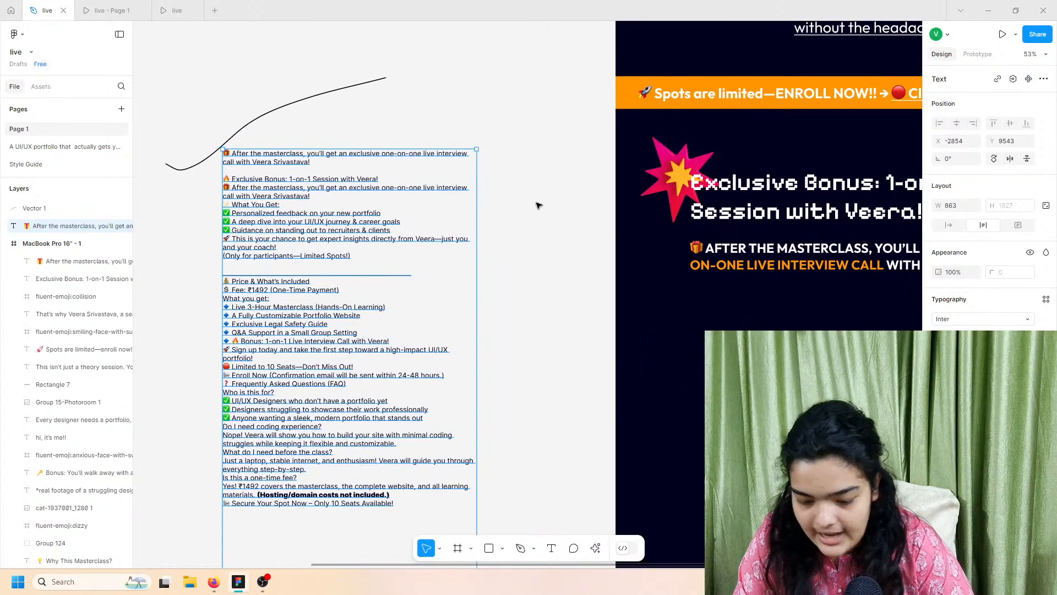
{"action": "left_click", "coordinate": [538, 206]}
{"action": "key", "text": "ctrl+v"}
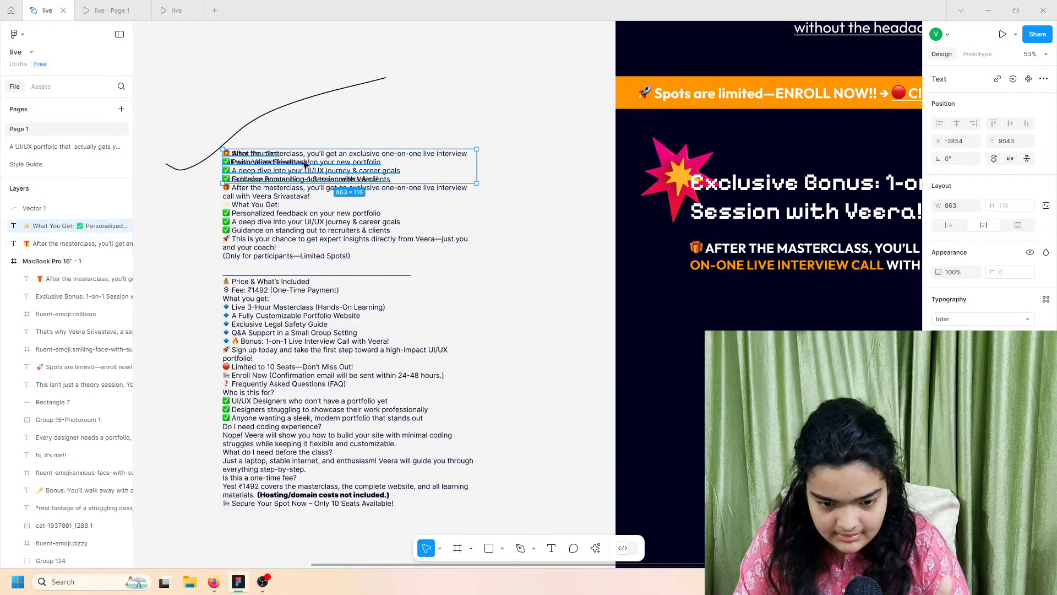
{"action": "left_click_drag", "start_coordinate": [303, 162], "coordinate": [834, 358]}
{"action": "scroll", "coordinate": [835, 358], "scroll_direction": "right", "scroll_amount": 3}
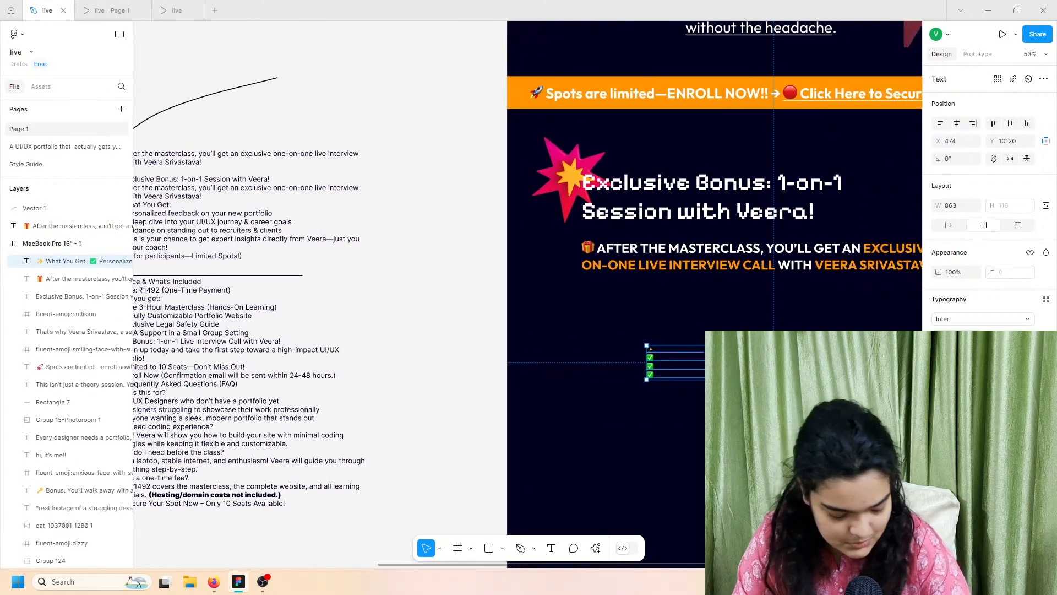
{"action": "scroll", "coordinate": [835, 358], "scroll_direction": "right", "scroll_amount": 6}
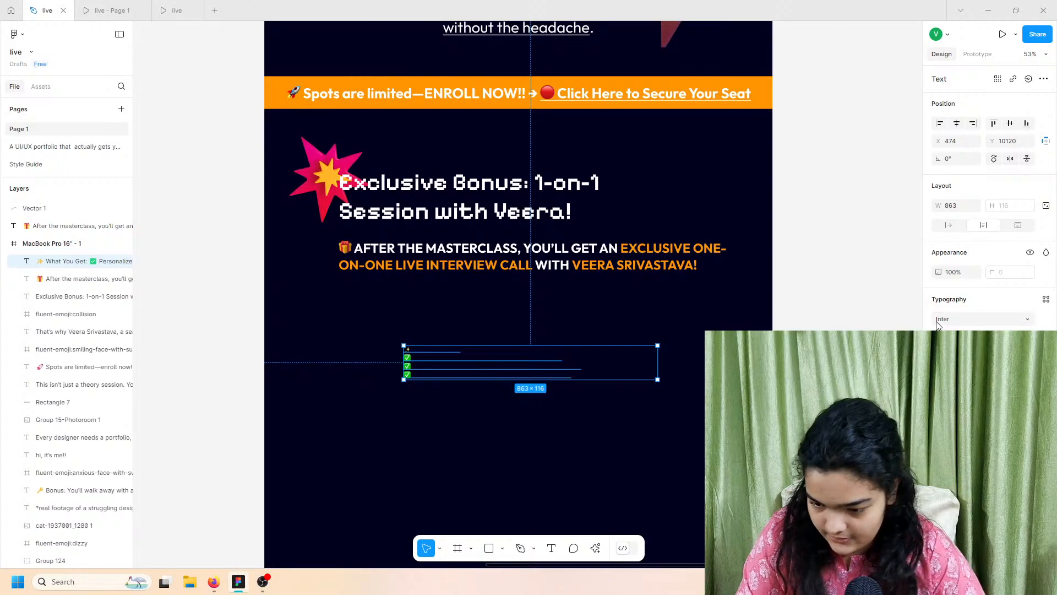
Step: Set the checklist font to Outfit and its text colour to white
{"action": "left_click", "coordinate": [939, 319]}
{"action": "type", "text": "outfit"}
{"action": "key", "text": "Return"}
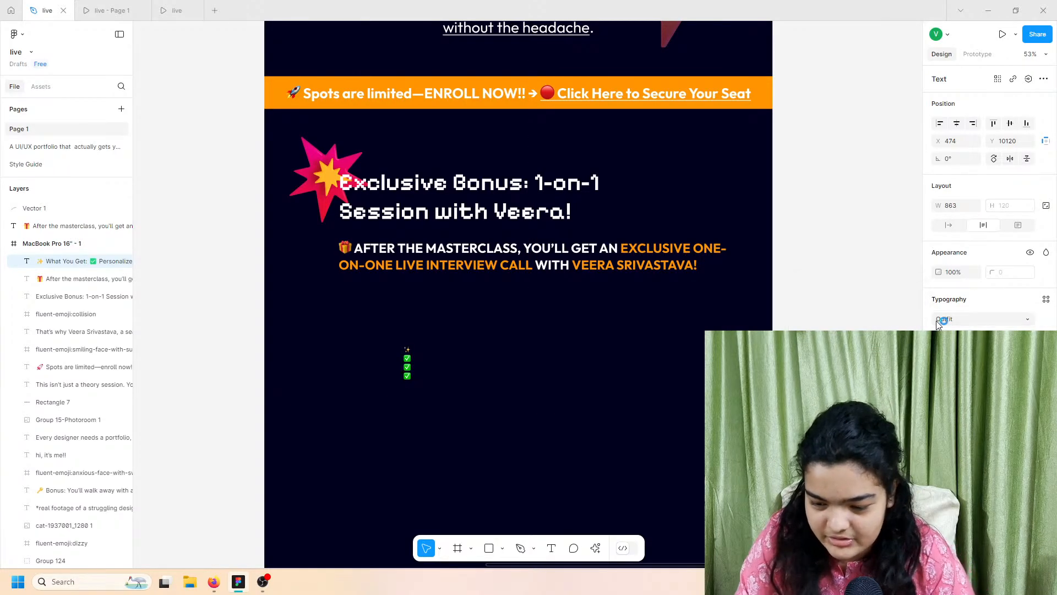
{"action": "left_click", "coordinate": [941, 435]}
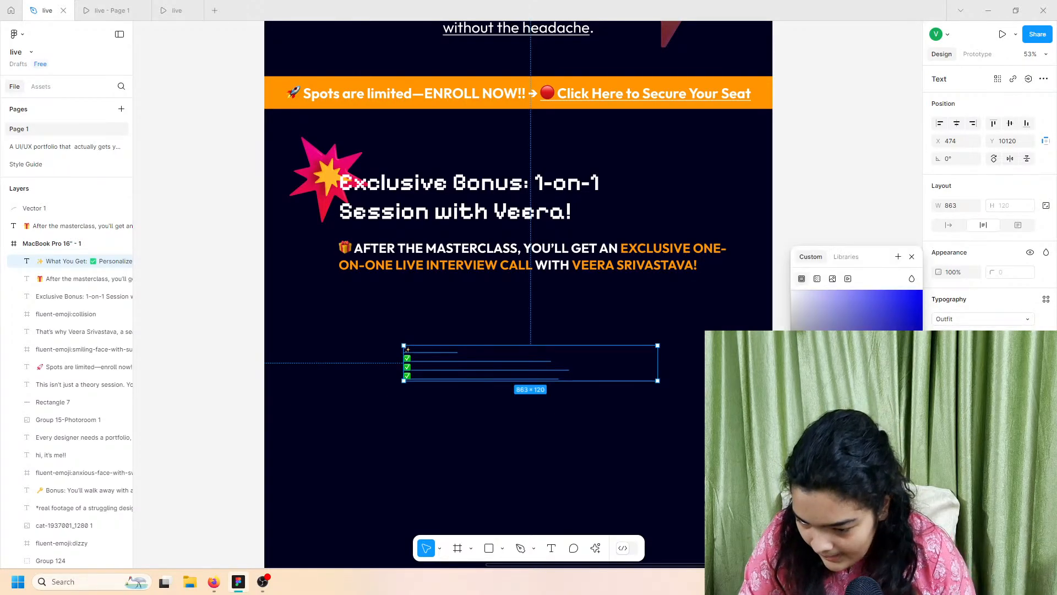
{"action": "left_click_drag", "start_coordinate": [857, 364], "coordinate": [518, 140]}
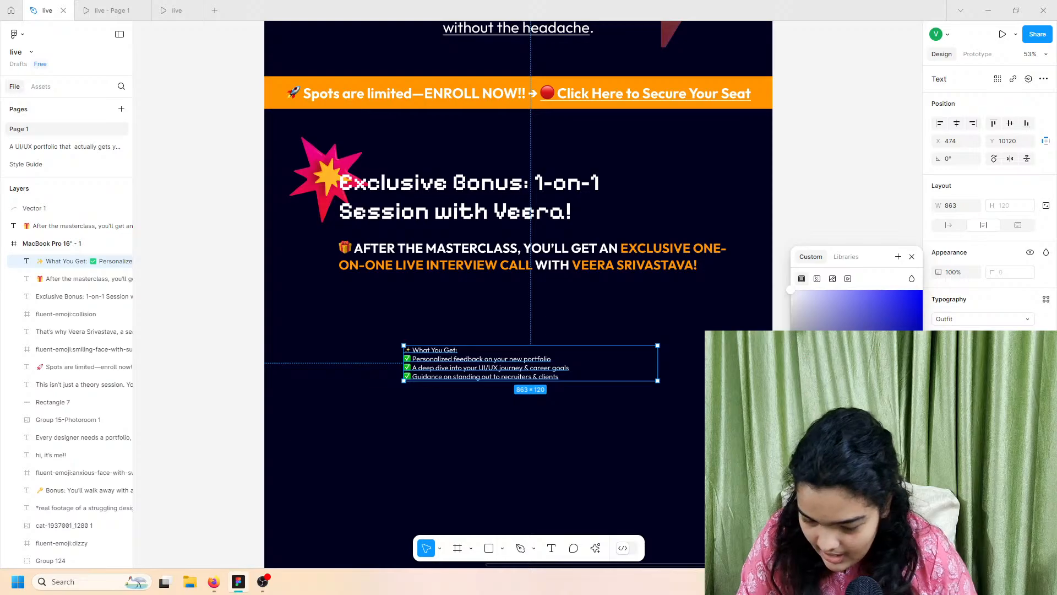
Step: Compare the styled checklist across the prototype previews, then return to the design file
{"action": "left_click", "coordinate": [94, 5]}
{"action": "left_click", "coordinate": [160, 6]}
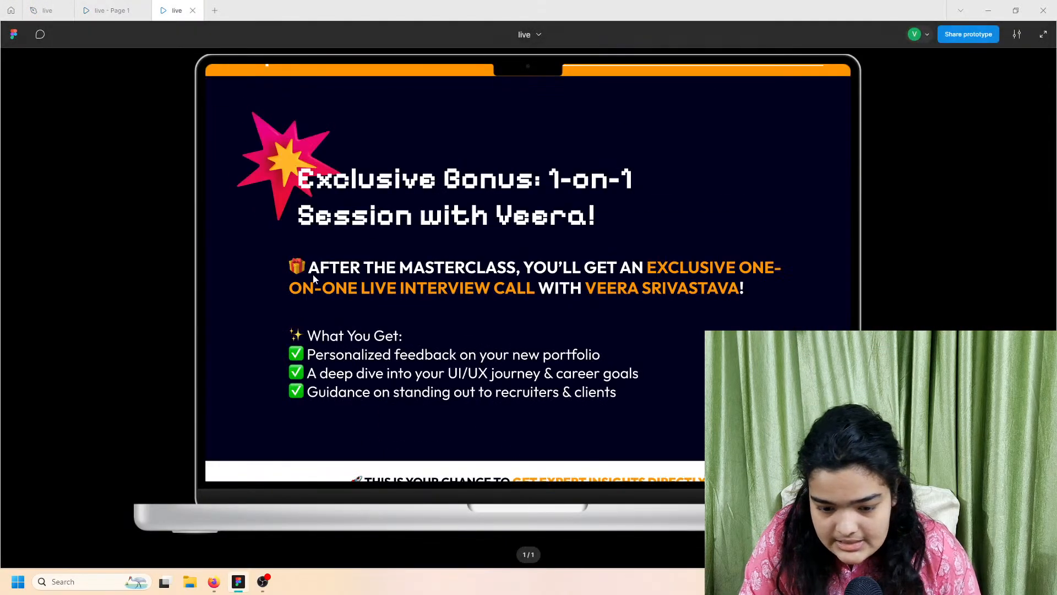
{"action": "left_click", "coordinate": [112, 7]}
{"action": "left_click", "coordinate": [47, 9]}
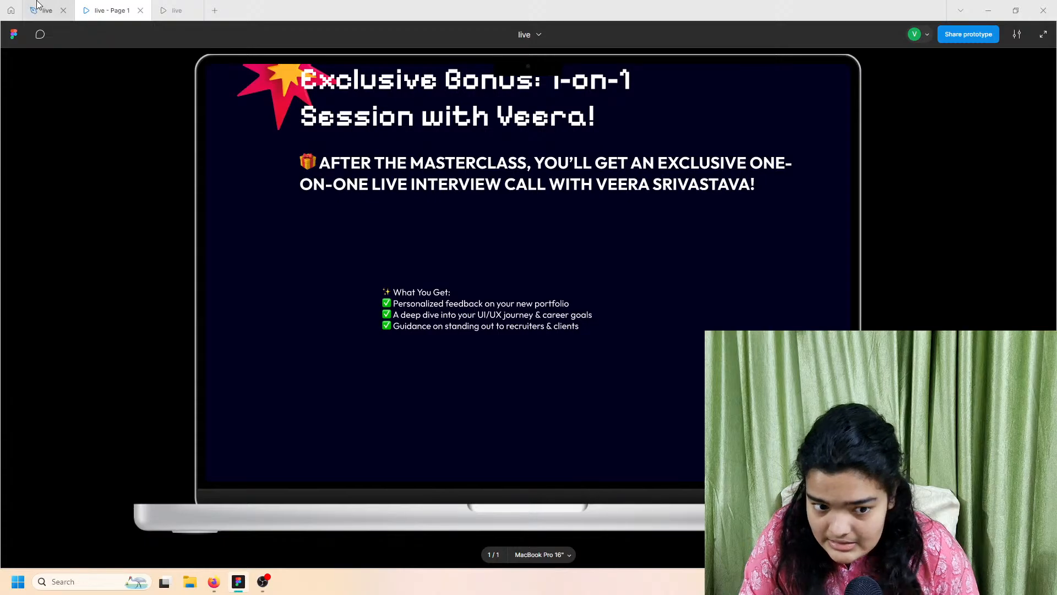
Step: Try checklist sizes 64, 40 and 48, widen it to single-line items, and move it under the callout
{"action": "left_click", "coordinate": [1027, 336]}
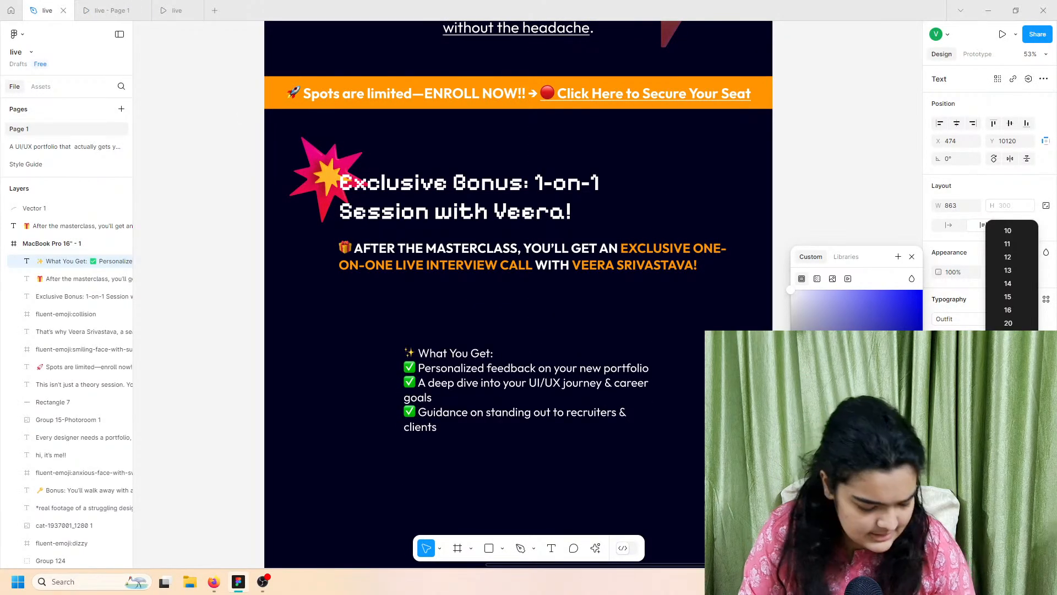
{"action": "left_click", "coordinate": [1009, 402]}
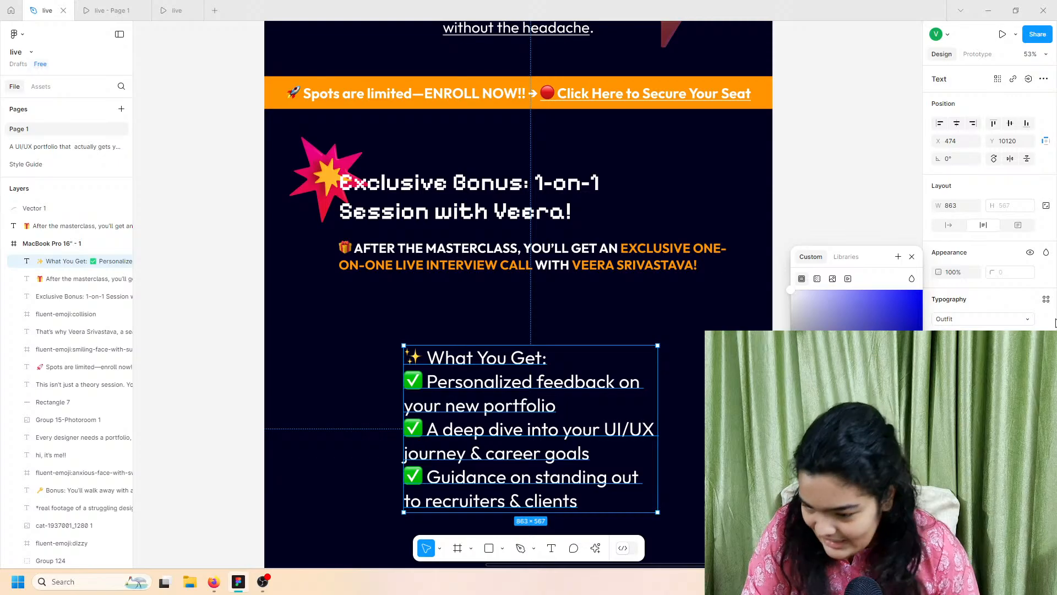
{"action": "left_click", "coordinate": [1028, 336]}
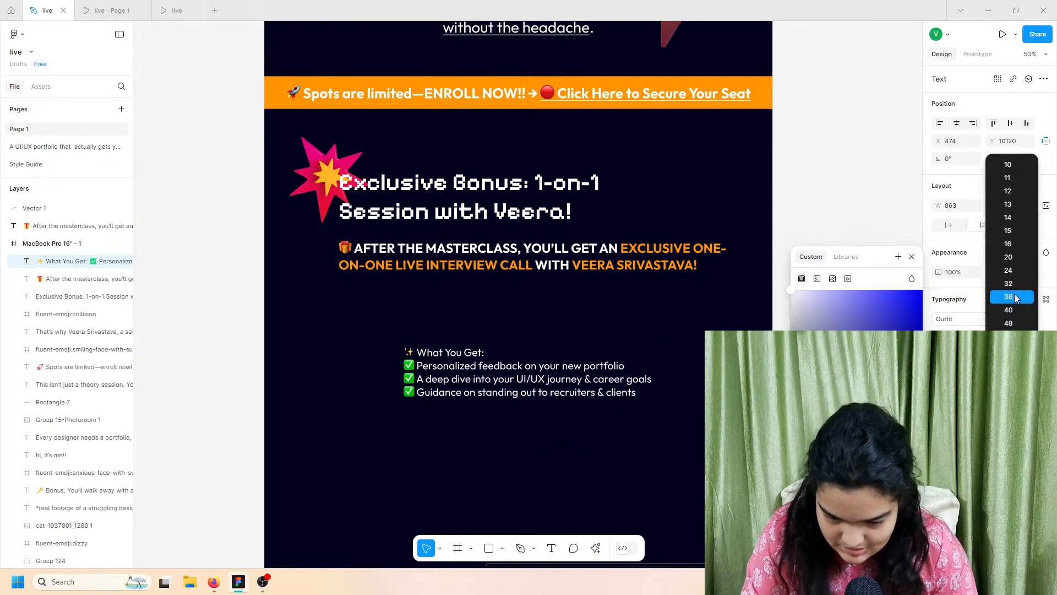
{"action": "left_click", "coordinate": [1016, 310]}
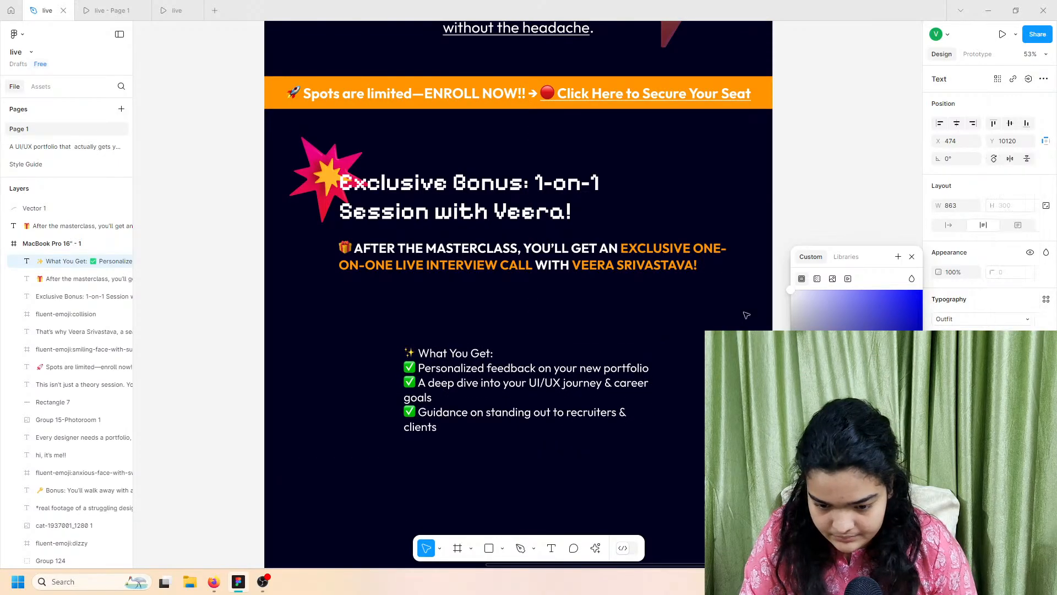
{"action": "left_click_drag", "start_coordinate": [682, 360], "coordinate": [774, 361]}
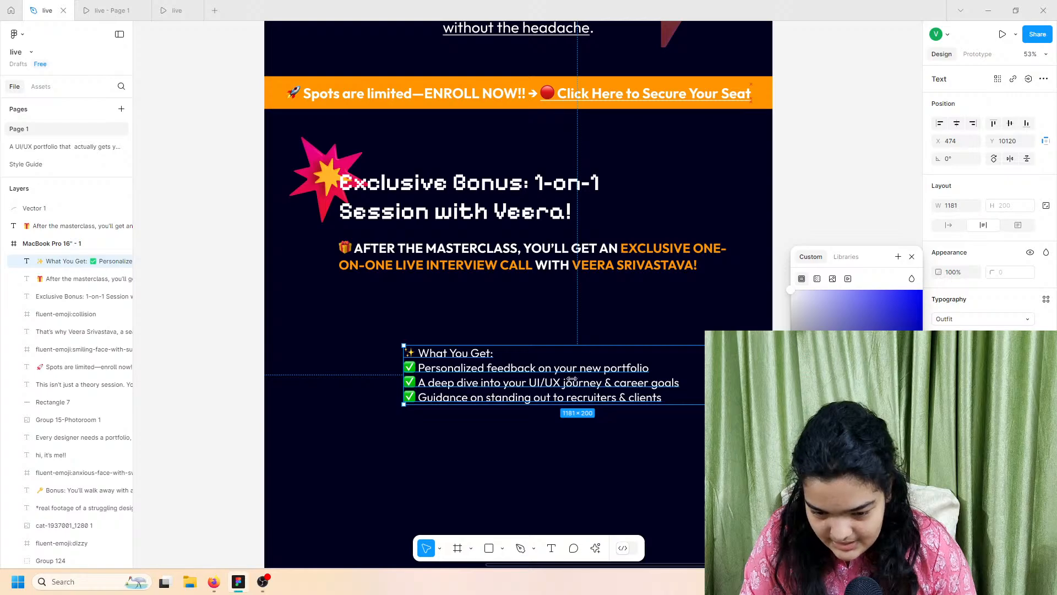
{"action": "left_click", "coordinate": [1027, 336]}
{"action": "left_click", "coordinate": [1016, 349]}
{"action": "left_click_drag", "start_coordinate": [527, 382], "coordinate": [467, 340]}
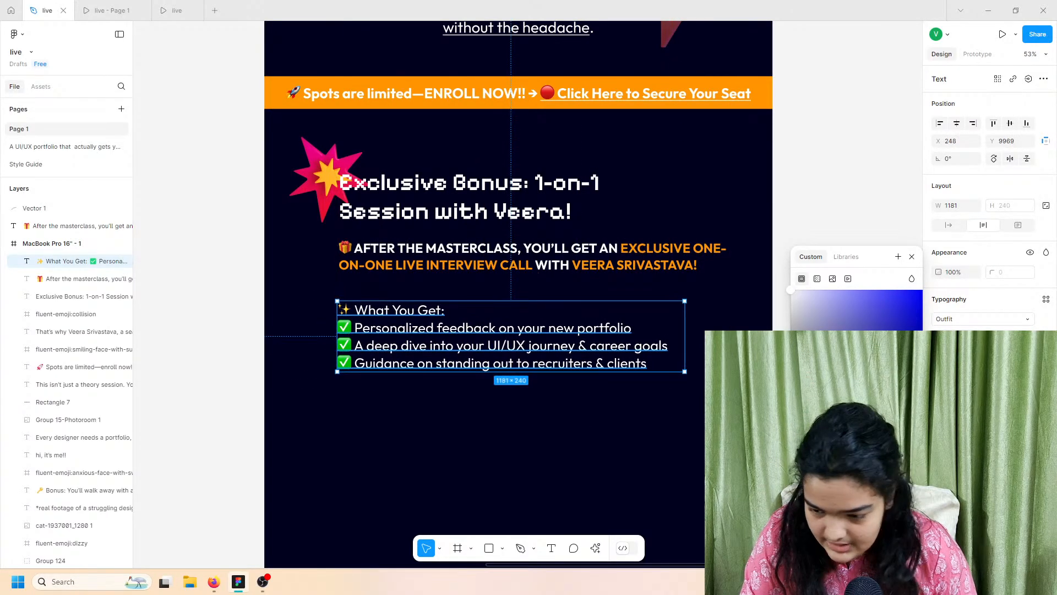
Step: Set the checklist to size 44, align it under the callout text, and open the finished preview
{"action": "left_click", "coordinate": [1003, 336]}
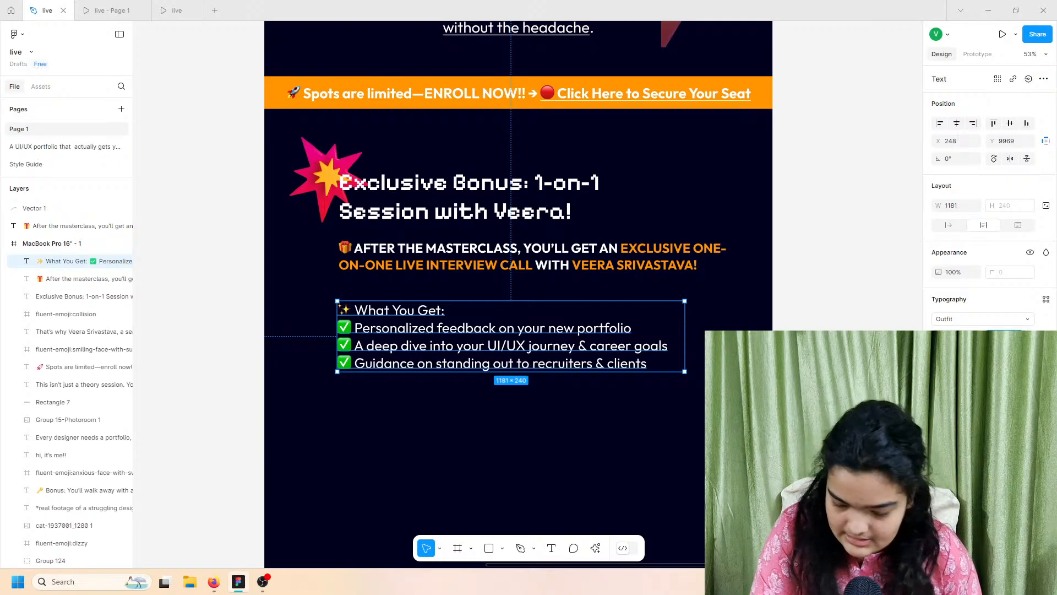
{"action": "type", "text": "44"}
{"action": "key", "text": "Return"}
{"action": "key", "text": "shift+Return"}
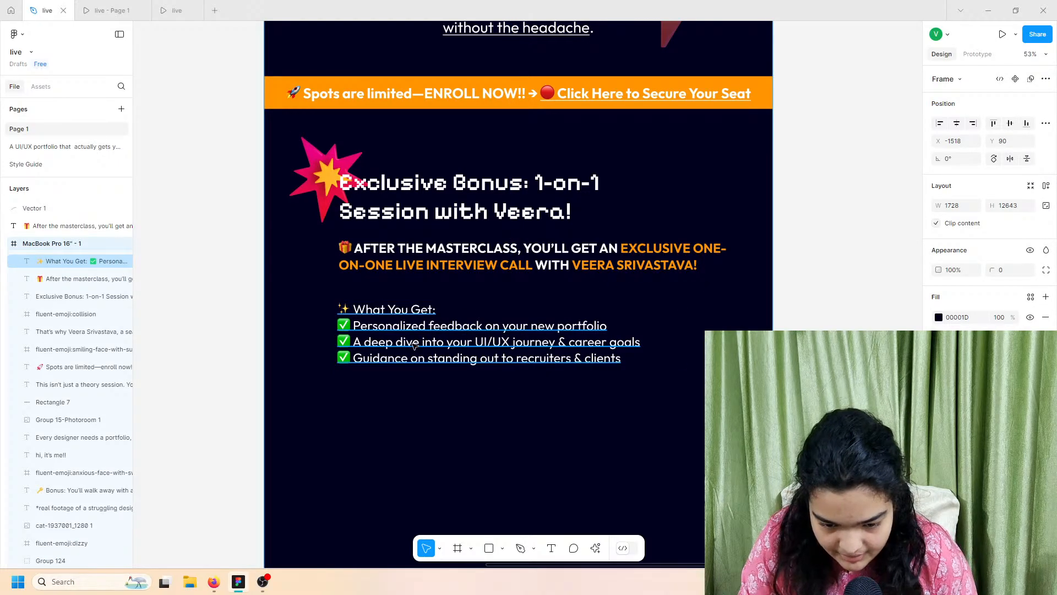
{"action": "left_click_drag", "start_coordinate": [414, 345], "coordinate": [415, 340]}
{"action": "left_click", "coordinate": [440, 413]}
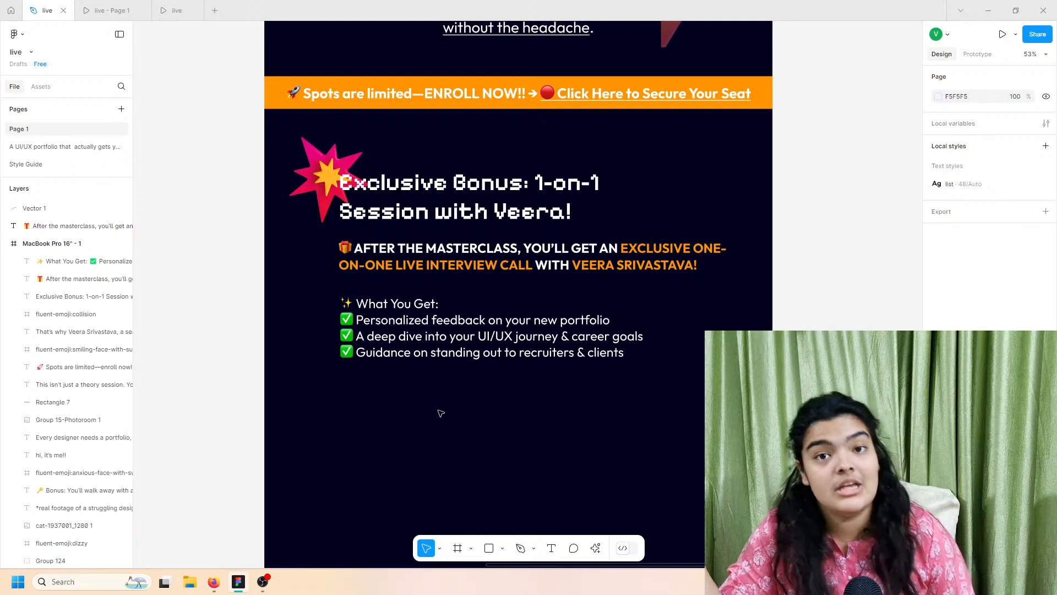
{"action": "left_click", "coordinate": [176, 10]}
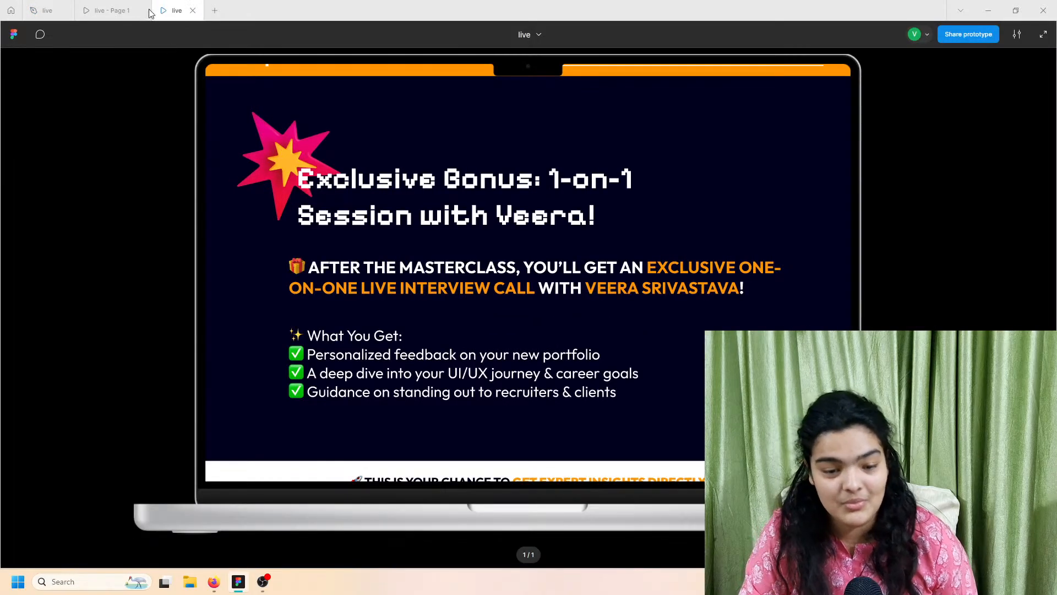
Step: Scroll the finished preview down to the white 'This is your chance' banner
{"action": "scroll", "coordinate": [409, 442], "scroll_direction": "down", "scroll_amount": 3}
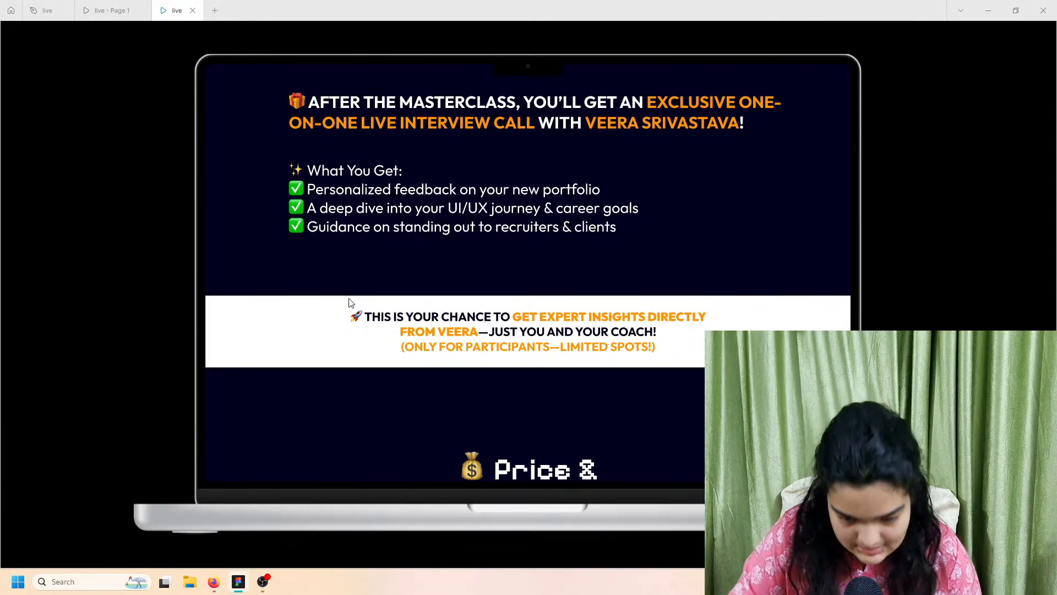
Step: Draw a full-width 1728×222 frame below the list, fill it white FFFFFF, and nudge it down
{"action": "left_click", "coordinate": [31, 6]}
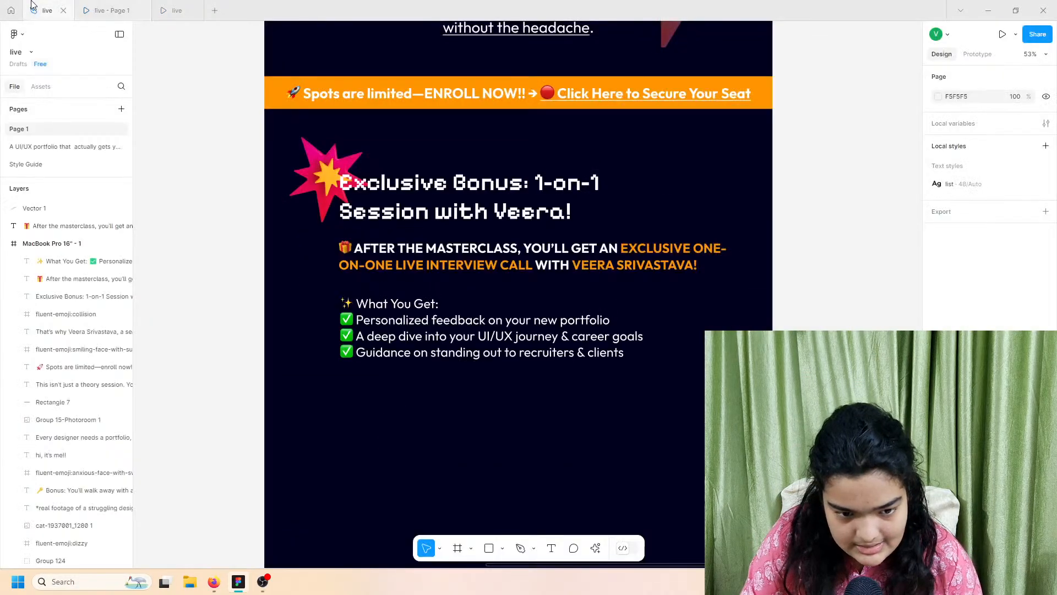
{"action": "scroll", "coordinate": [495, 287], "scroll_direction": "down", "scroll_amount": 3}
{"action": "left_click", "coordinate": [457, 549]}
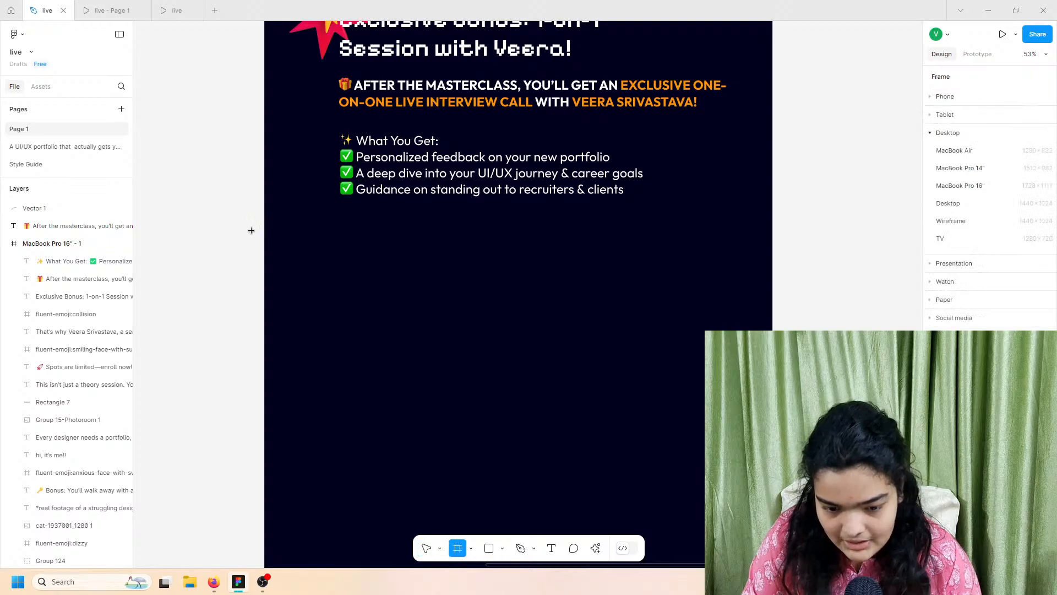
{"action": "left_click_drag", "start_coordinate": [265, 226], "coordinate": [773, 291]}
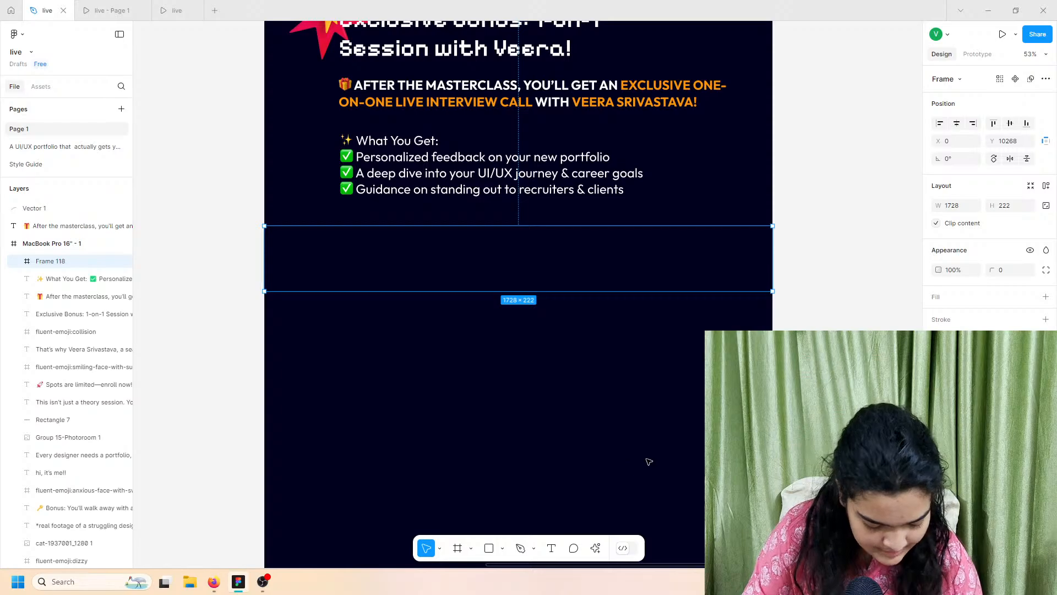
{"action": "left_click", "coordinate": [1046, 298]}
{"action": "left_click_drag", "start_coordinate": [621, 271], "coordinate": [621, 289]}
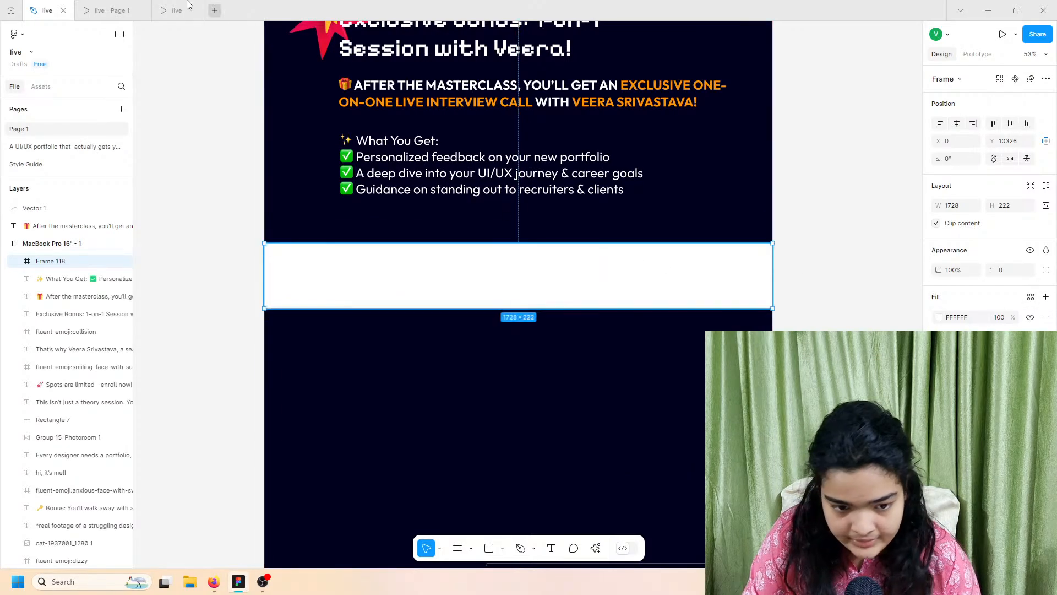
{"action": "left_click", "coordinate": [187, 5]}
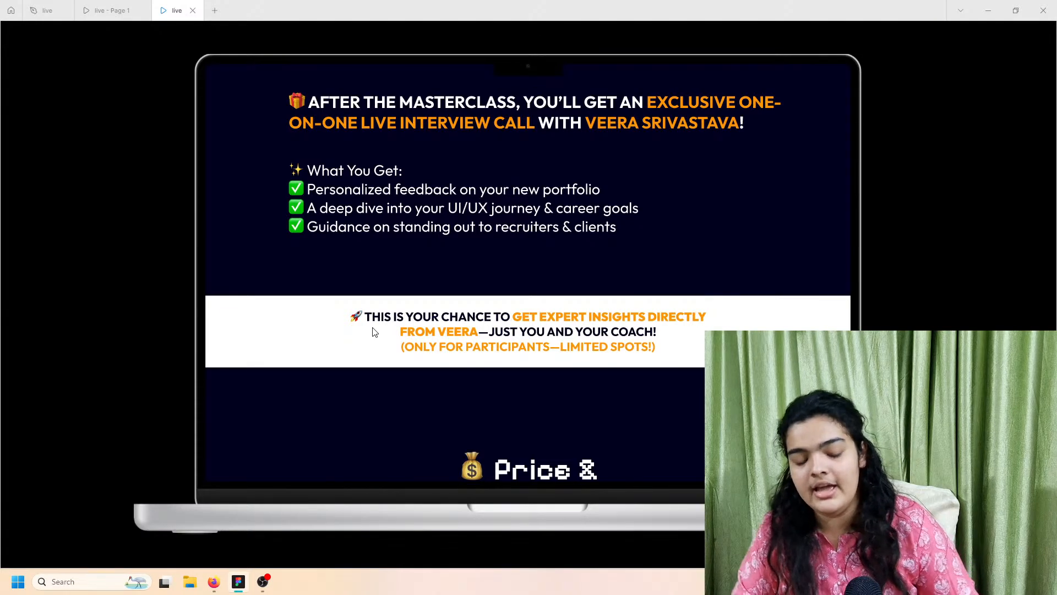
{"action": "left_click", "coordinate": [46, 10]}
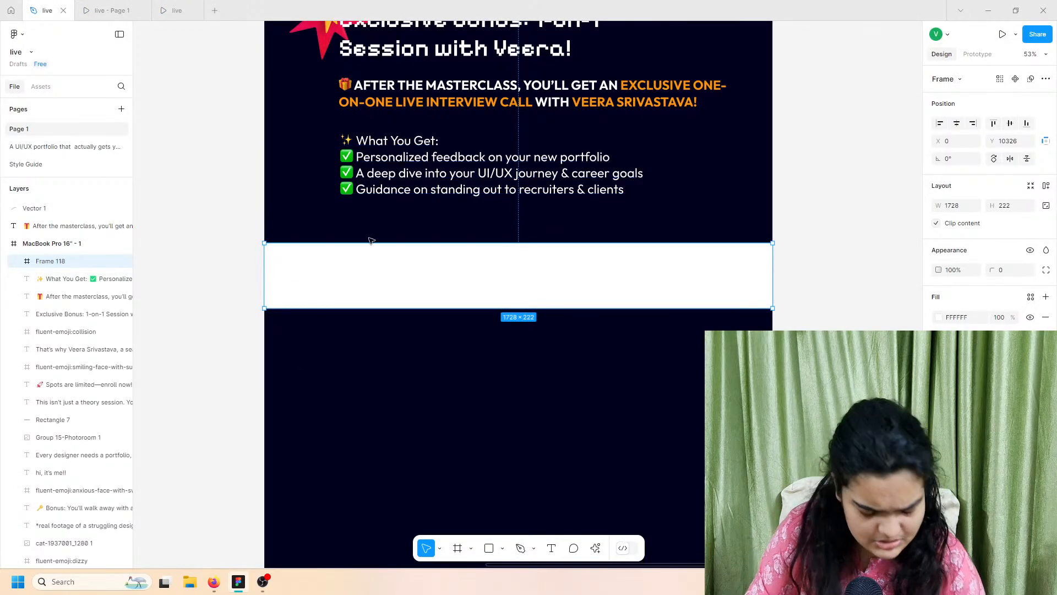
{"action": "scroll", "coordinate": [370, 240], "scroll_direction": "left", "scroll_amount": 10}
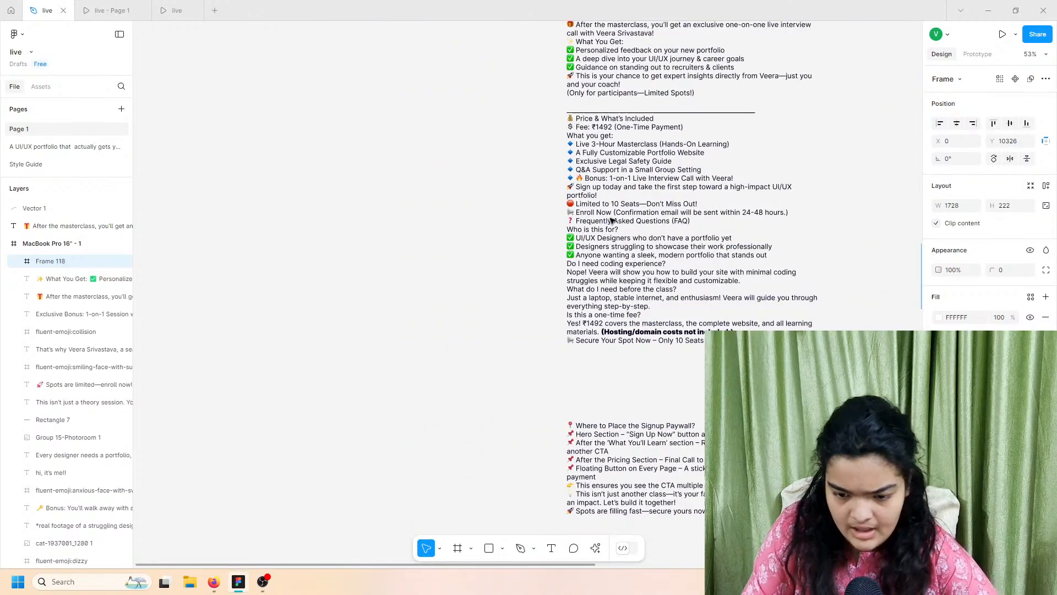
Step: Start editing the notes text block and check the callout wording in the finished preview
{"action": "scroll", "coordinate": [611, 221], "scroll_direction": "right", "scroll_amount": 5}
{"action": "scroll", "coordinate": [550, 220], "scroll_direction": "up", "scroll_amount": 4}
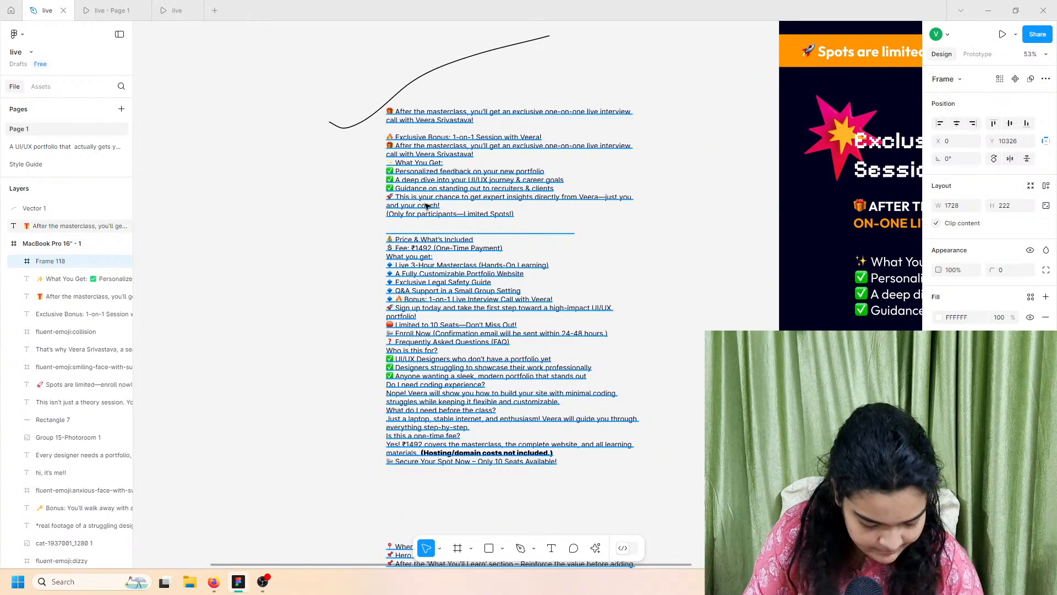
{"action": "scroll", "coordinate": [427, 205], "scroll_direction": "up", "scroll_amount": 10}
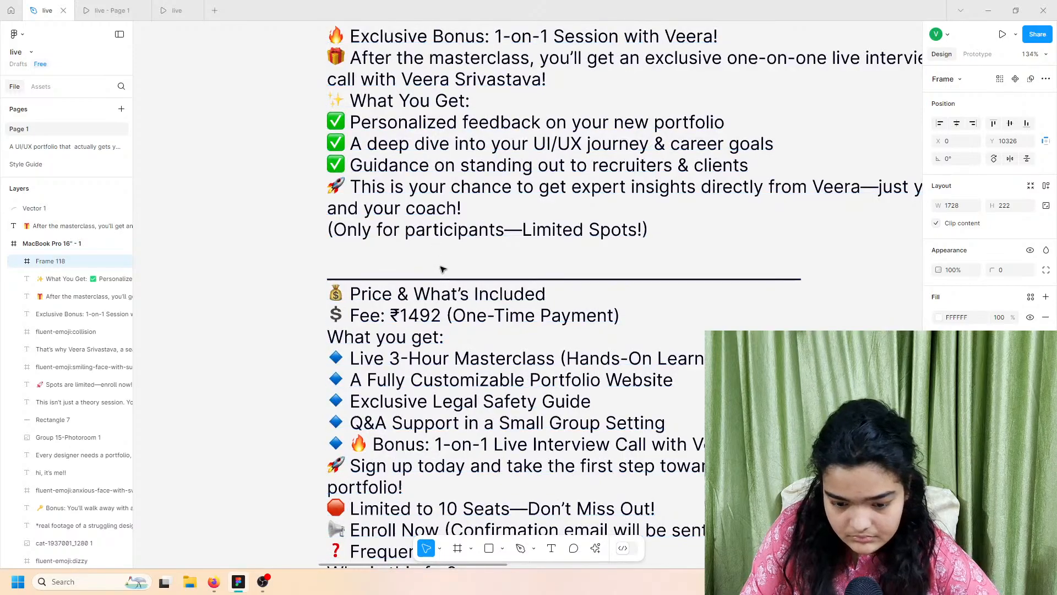
{"action": "scroll", "coordinate": [428, 285], "scroll_direction": "down", "scroll_amount": 5}
{"action": "scroll", "coordinate": [429, 289], "scroll_direction": "up", "scroll_amount": 5}
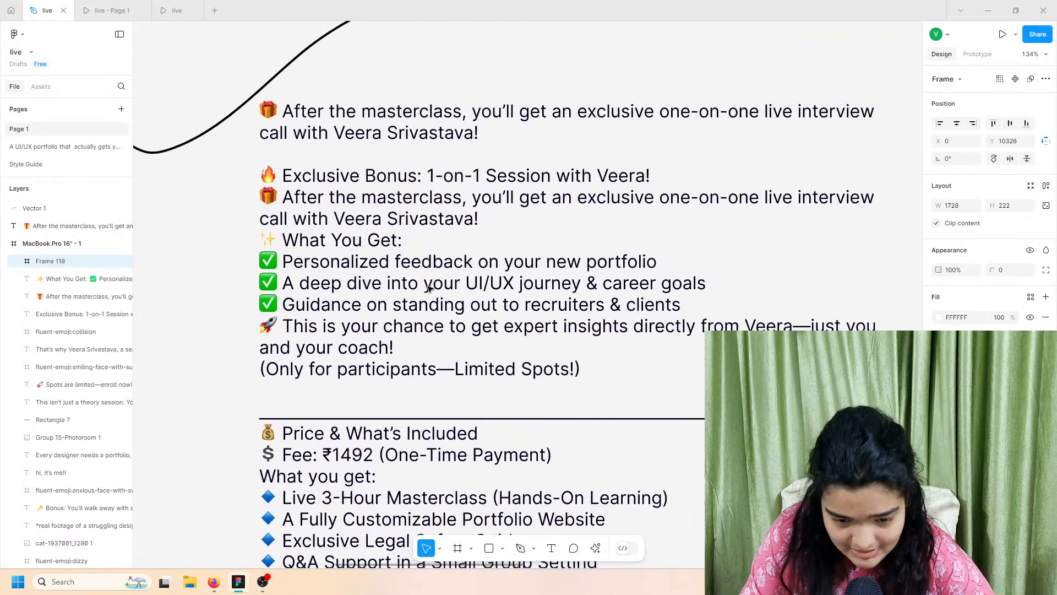
{"action": "double_click", "coordinate": [381, 221]}
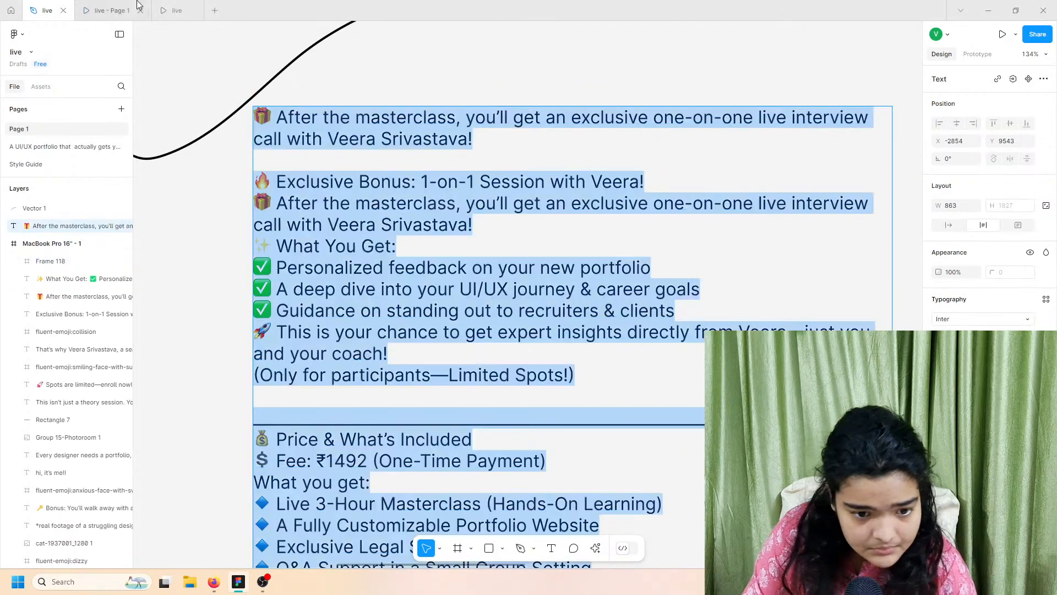
{"action": "left_click", "coordinate": [131, 3]}
{"action": "left_click", "coordinate": [43, 3]}
{"action": "left_click", "coordinate": [174, 2]}
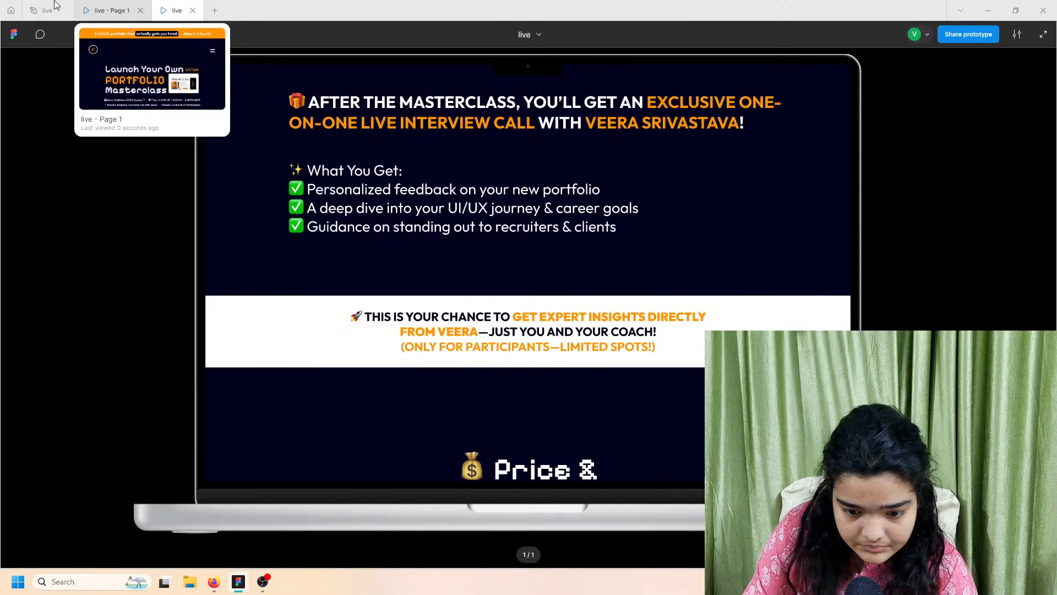
{"action": "left_click", "coordinate": [47, 10]}
Step: Copy the 'This is your chance…' through '(Only for participants—Limited Spots!)' lines and paste them into the white band
{"action": "left_click", "coordinate": [324, 225]}
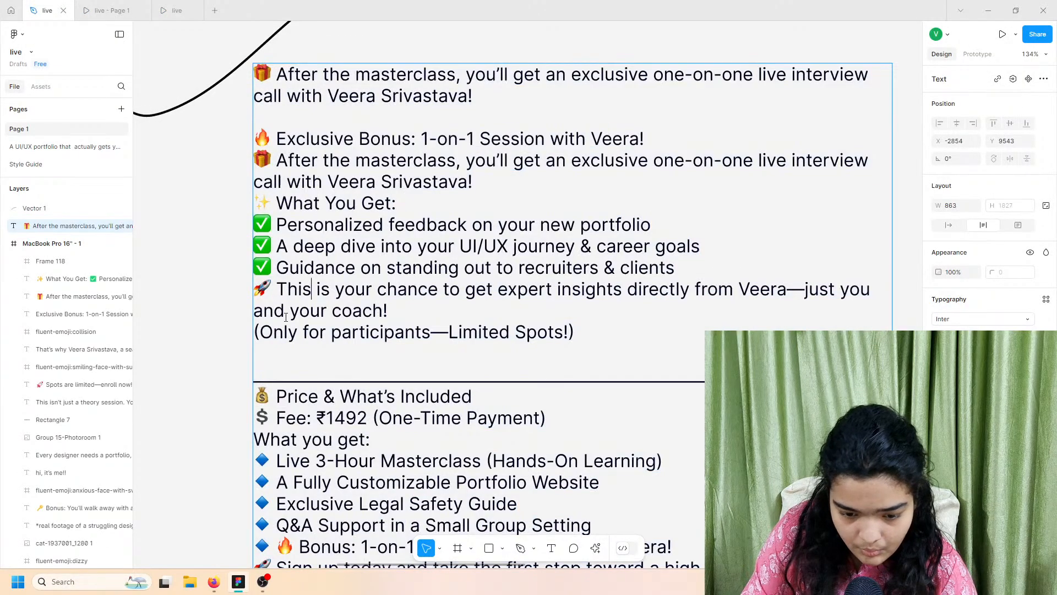
{"action": "left_click_drag", "start_coordinate": [589, 338], "coordinate": [231, 285]}
{"action": "key", "text": "ctrl+c"}
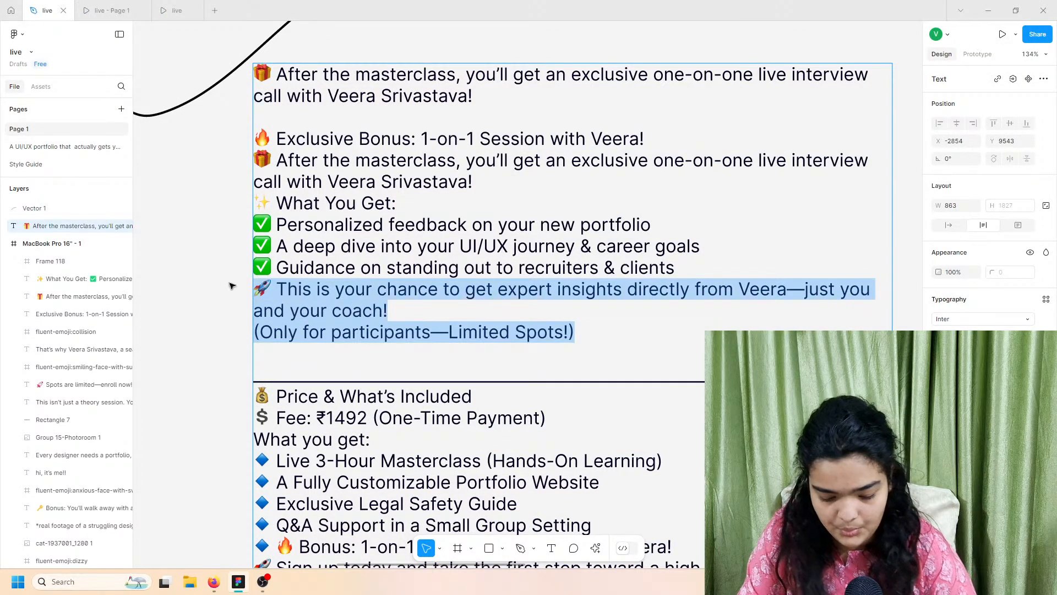
{"action": "left_click", "coordinate": [634, 327]}
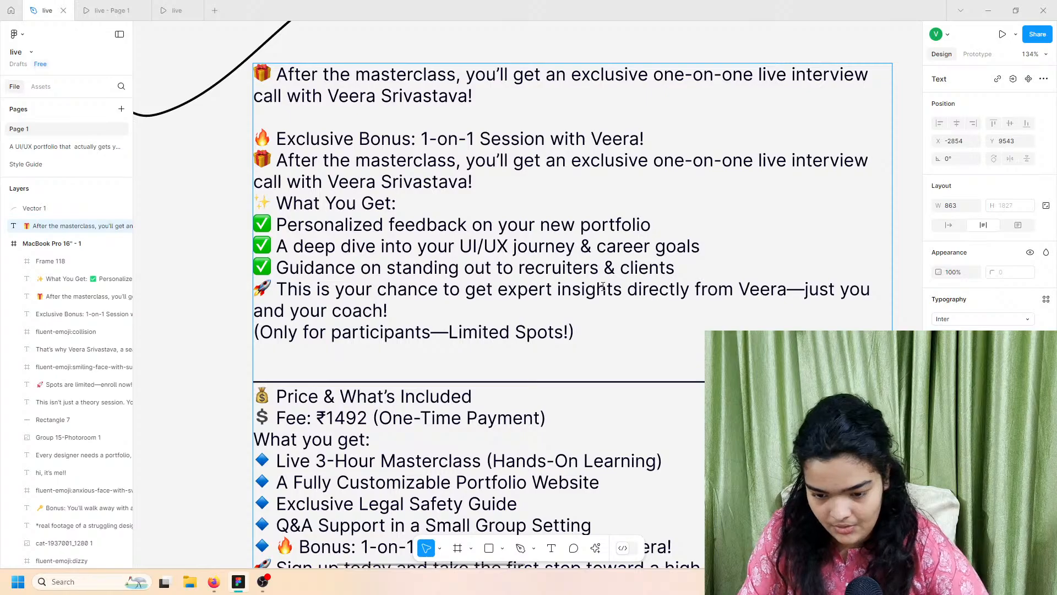
{"action": "scroll", "coordinate": [603, 286], "scroll_direction": "right", "scroll_amount": 5}
{"action": "scroll", "coordinate": [603, 286], "scroll_direction": "down", "scroll_amount": 5}
{"action": "scroll", "coordinate": [603, 287], "scroll_direction": "right", "scroll_amount": 6}
{"action": "scroll", "coordinate": [604, 288], "scroll_direction": "down", "scroll_amount": 2}
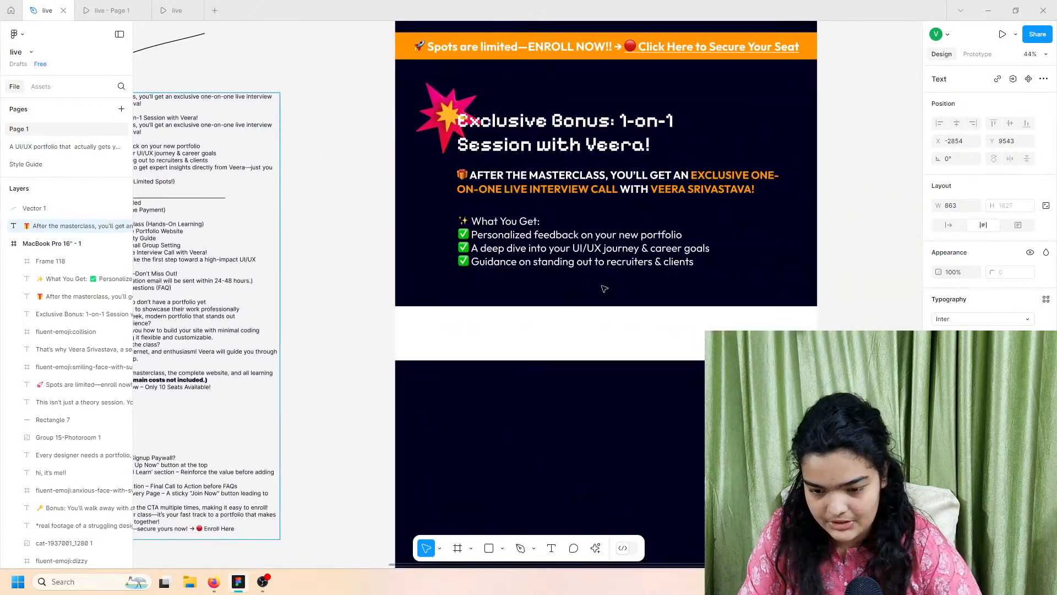
{"action": "scroll", "coordinate": [604, 288], "scroll_direction": "right", "scroll_amount": 2}
{"action": "key", "text": "ctrl+v"}
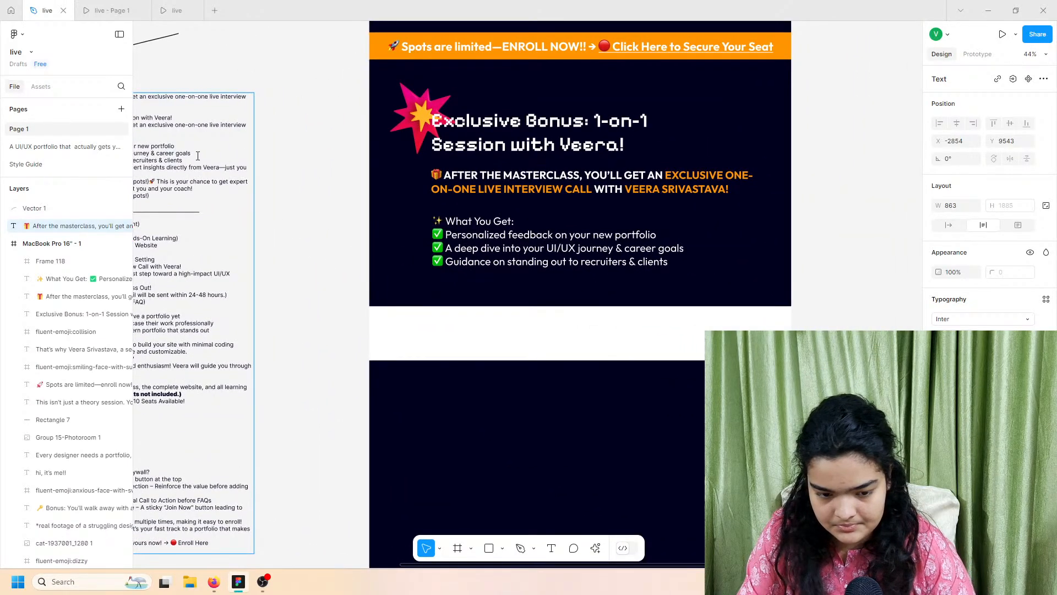
{"action": "scroll", "coordinate": [416, 165], "scroll_direction": "left", "scroll_amount": 4}
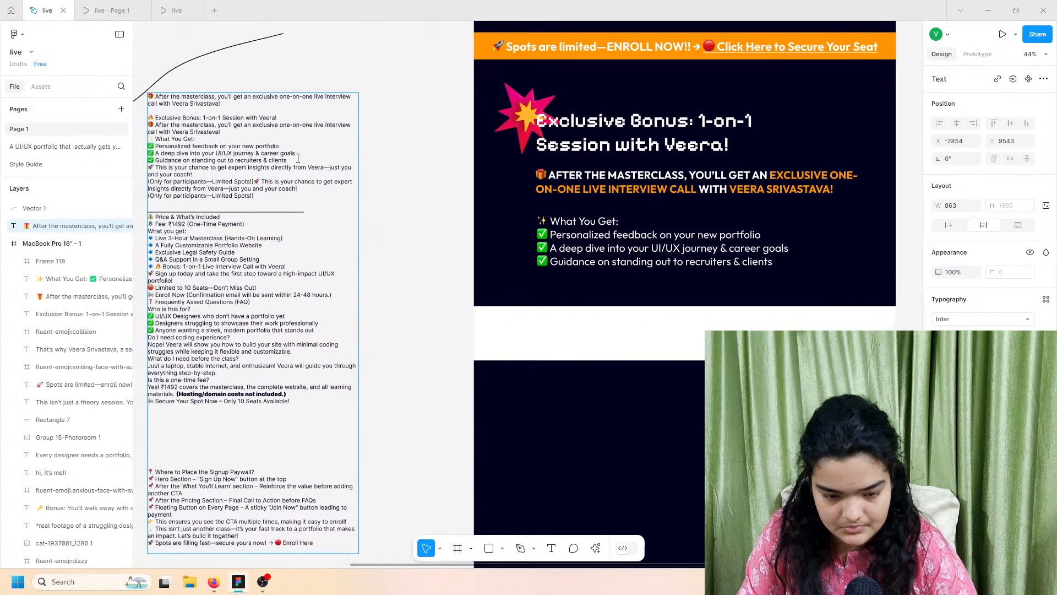
{"action": "left_click", "coordinate": [417, 165]}
Step: Paste the callout lines as a new text layer and move it into the white band
{"action": "key", "text": "ctrl+v"}
{"action": "left_click_drag", "start_coordinate": [188, 103], "coordinate": [664, 340]}
{"action": "key", "text": "shift+2"}
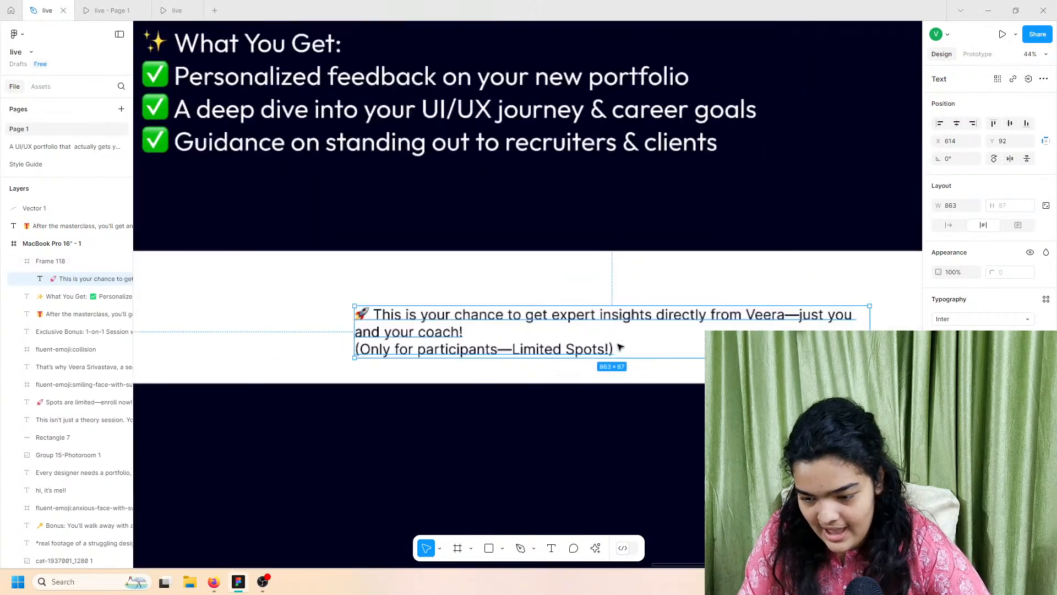
Step: Style the callout text as uppercase Outfit Medium
{"action": "left_click", "coordinate": [967, 319]}
{"action": "type", "text": "outfit"}
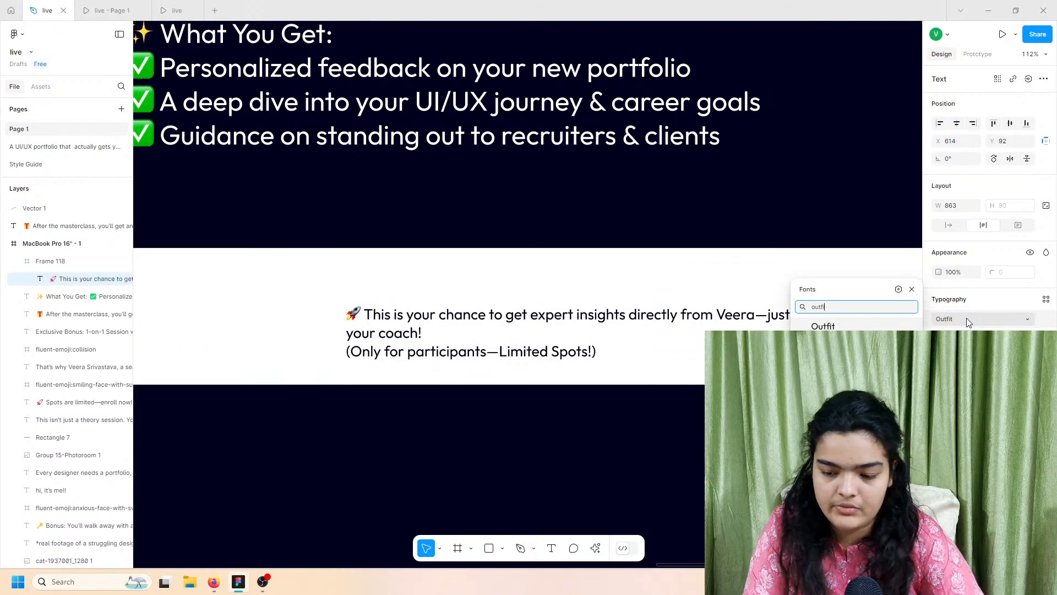
{"action": "key", "text": "Return"}
{"action": "left_click", "coordinate": [958, 337]}
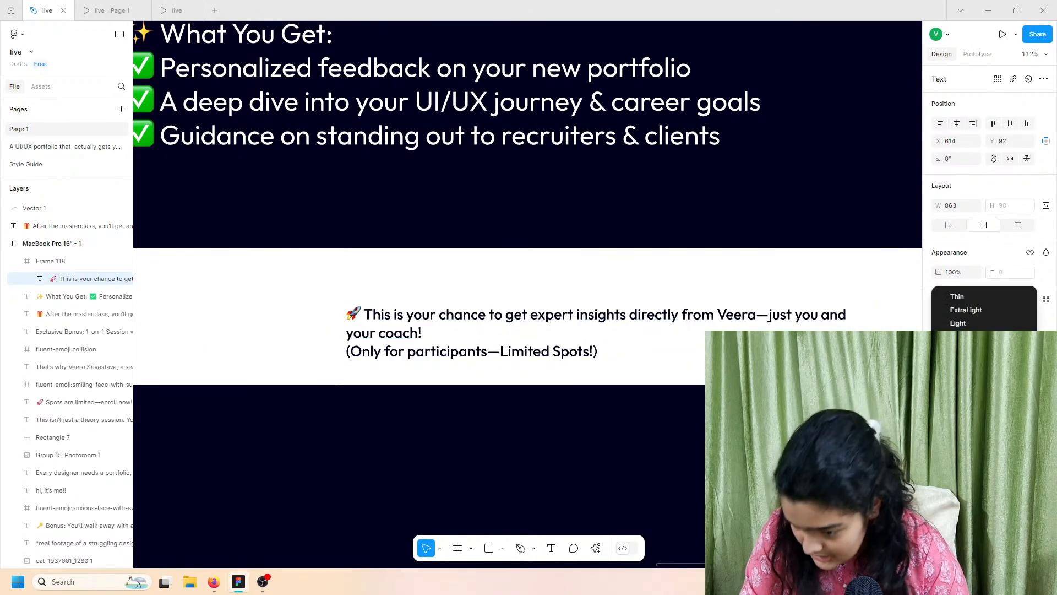
{"action": "left_click", "coordinate": [958, 349]}
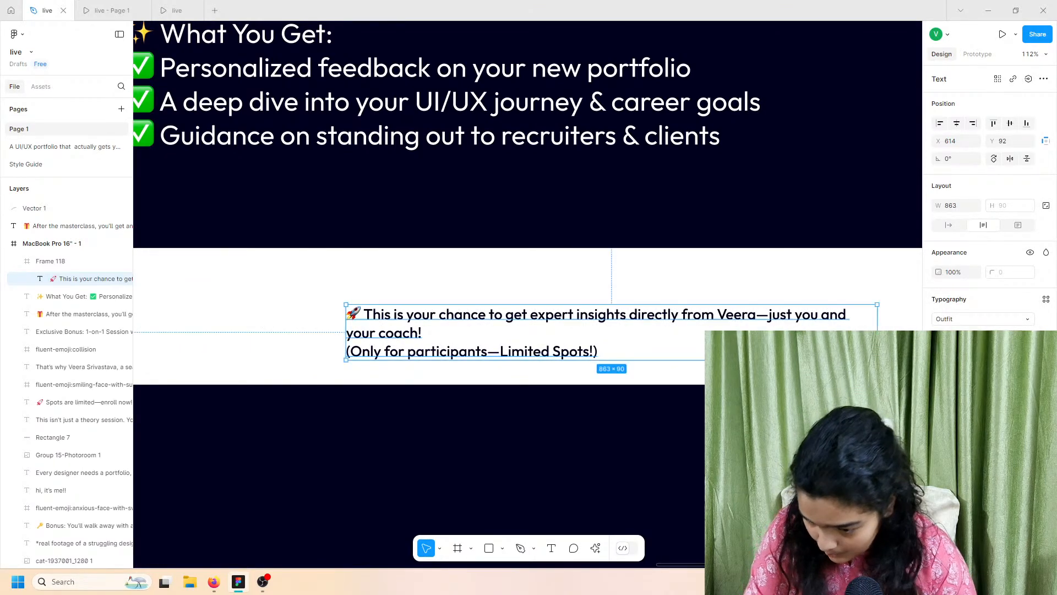
{"action": "left_click", "coordinate": [1046, 371]}
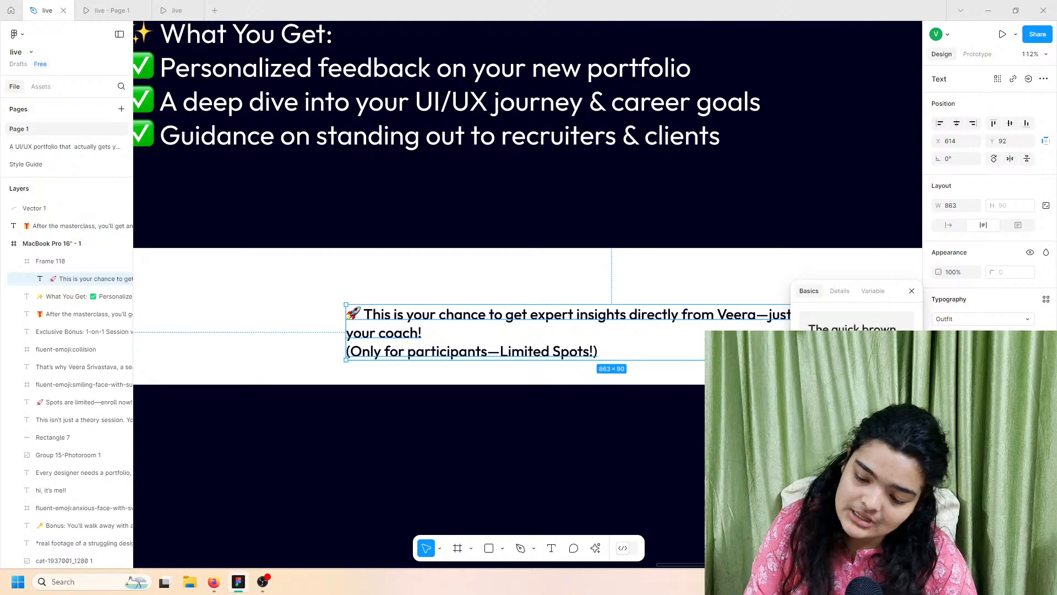
{"action": "left_click", "coordinate": [869, 417]}
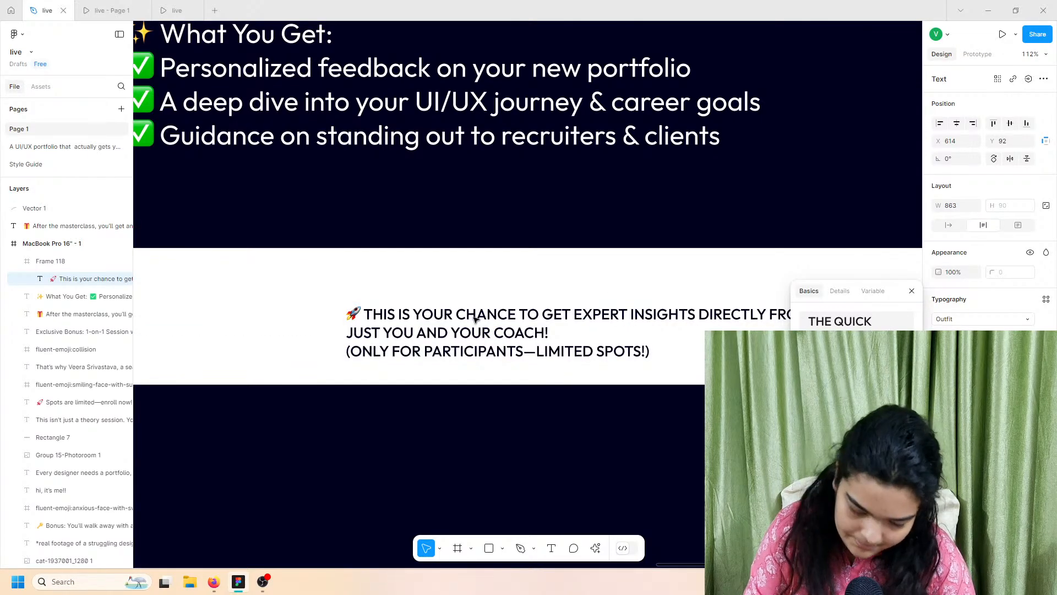
Step: Centre-align the callout lines and centre them in the white band, checking against the finished preview
{"action": "left_click", "coordinate": [175, 6]}
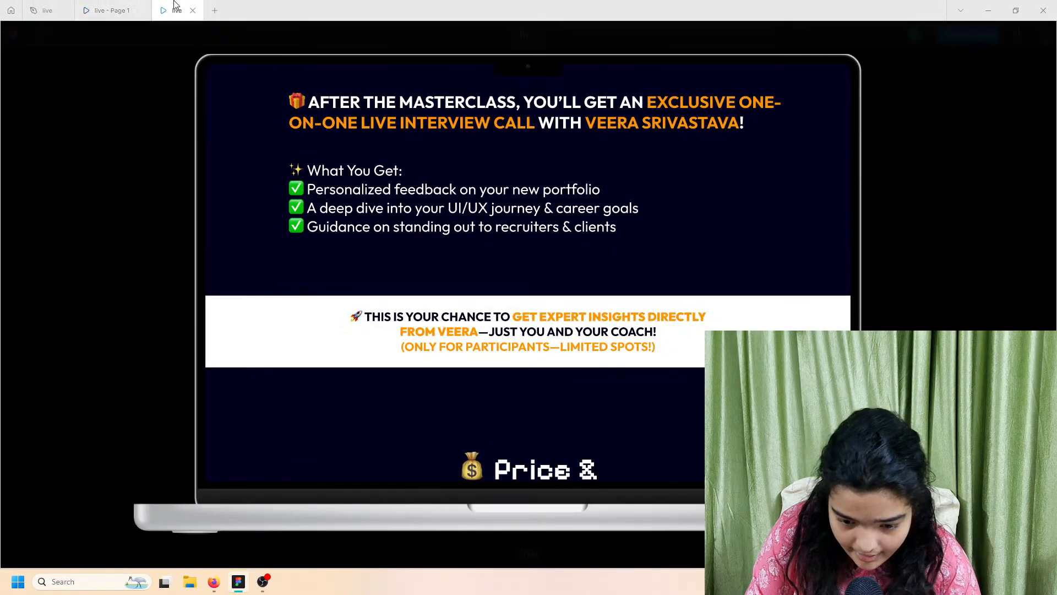
{"action": "left_click", "coordinate": [46, 10]}
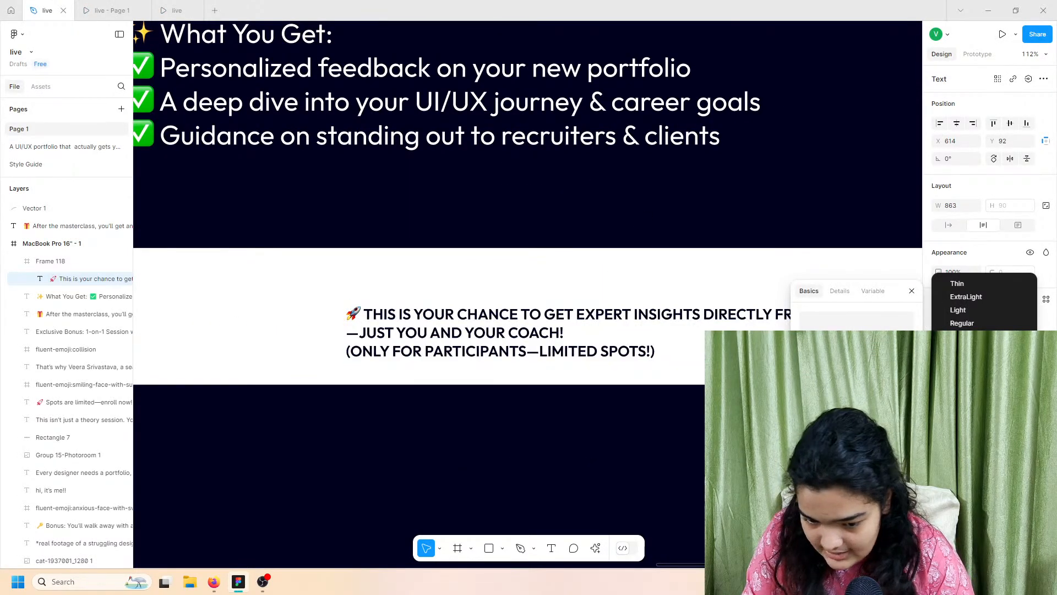
{"action": "key", "text": "ctrl+alt+t"}
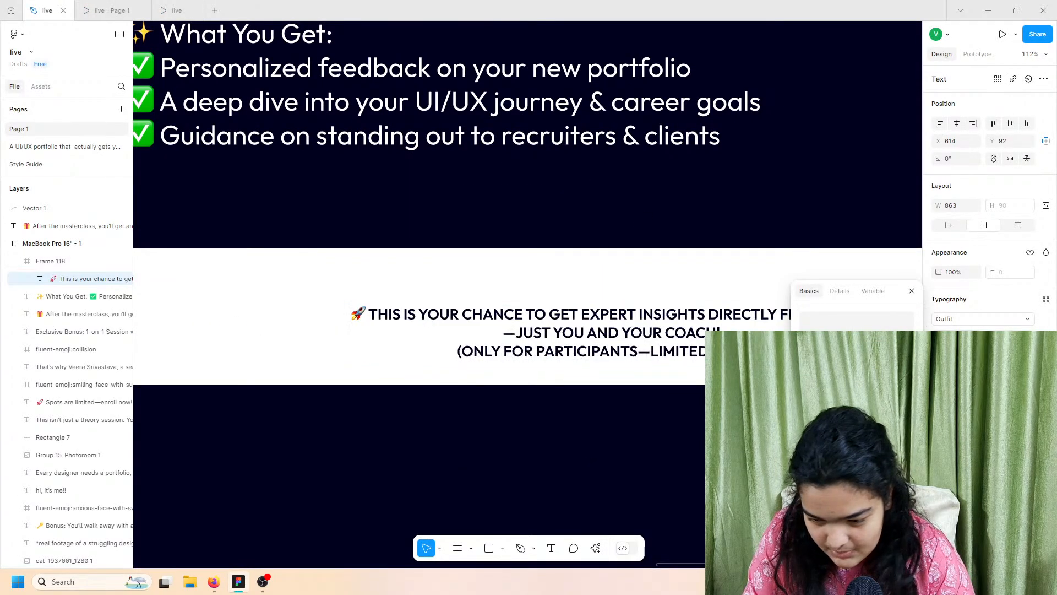
{"action": "left_click_drag", "start_coordinate": [577, 336], "coordinate": [486, 321]}
{"action": "left_click", "coordinate": [176, 11]}
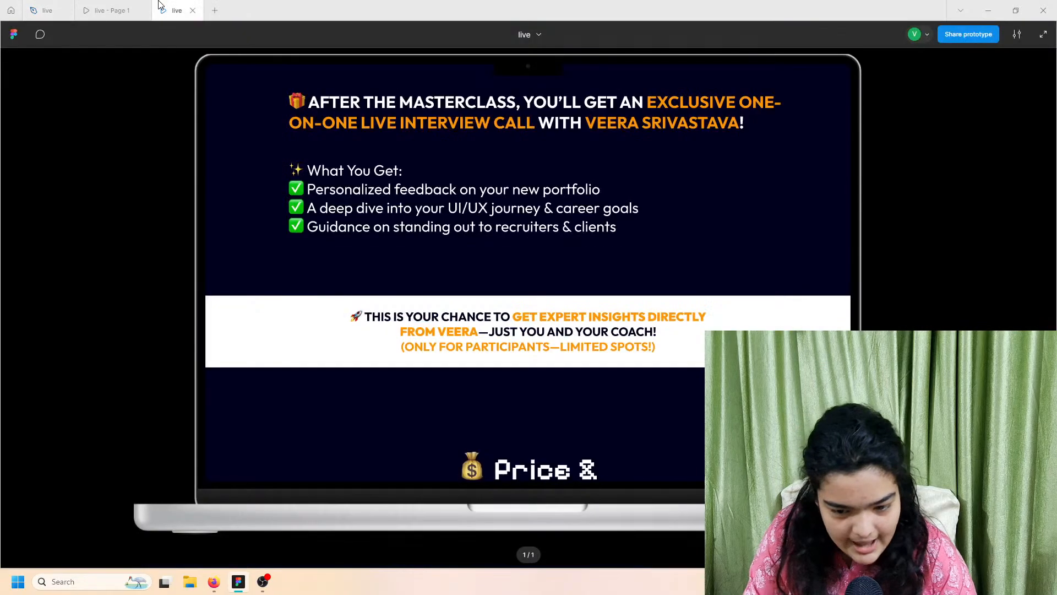
{"action": "left_click", "coordinate": [47, 11]}
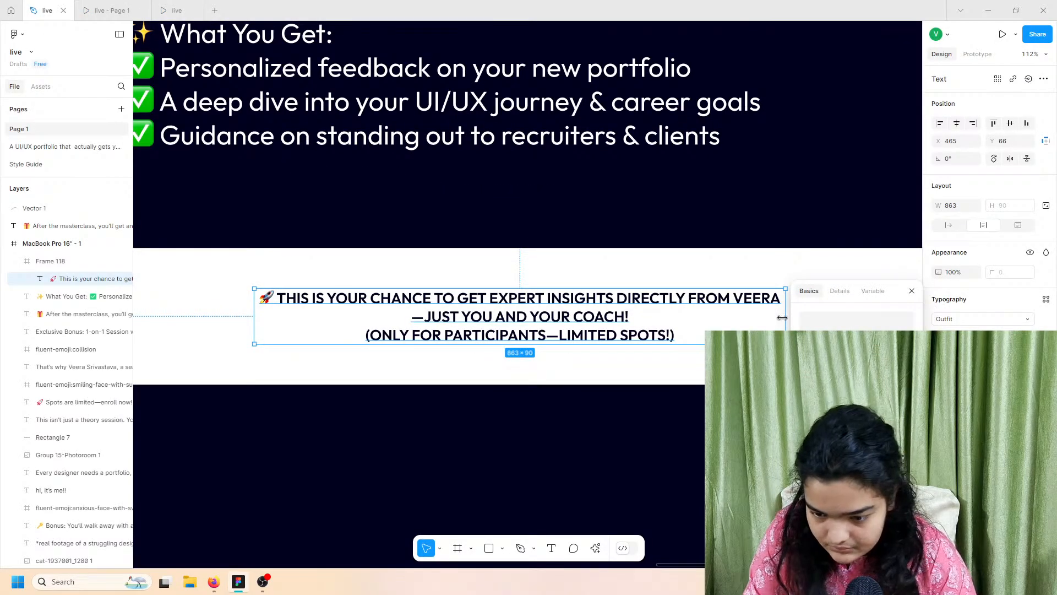
Step: Narrow the callout text box to 753 wide and nudge it up 10 px
{"action": "left_click_drag", "start_coordinate": [730, 323], "coordinate": [720, 323]}
{"action": "mouse_move", "coordinate": [612, 313]}
{"action": "left_mouse_down"}
{"action": "mouse_move", "coordinate": [637, 321]}
{"action": "mouse_move", "coordinate": [626, 321]}
{"action": "left_mouse_up"}
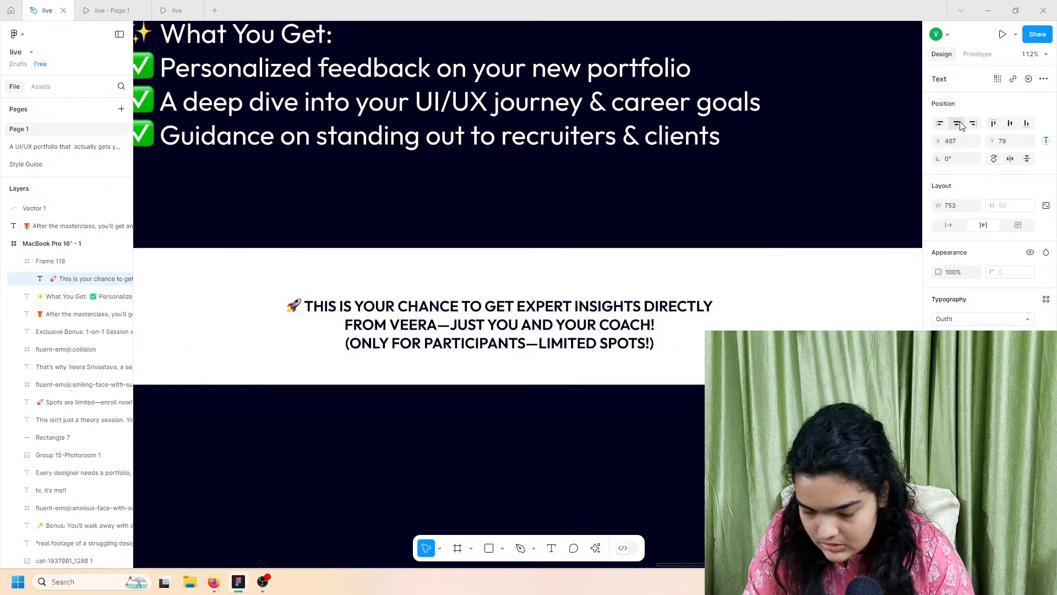
{"action": "key", "text": "Up"}
{"action": "key", "text": "Up"}
{"action": "key", "text": "Up"}
{"action": "key", "text": "Up"}
{"action": "key", "text": "Up"}
{"action": "key", "text": "Up"}
{"action": "key", "text": "Up"}
{"action": "key", "text": "Up"}
{"action": "key", "text": "Up"}
{"action": "key", "text": "Up"}
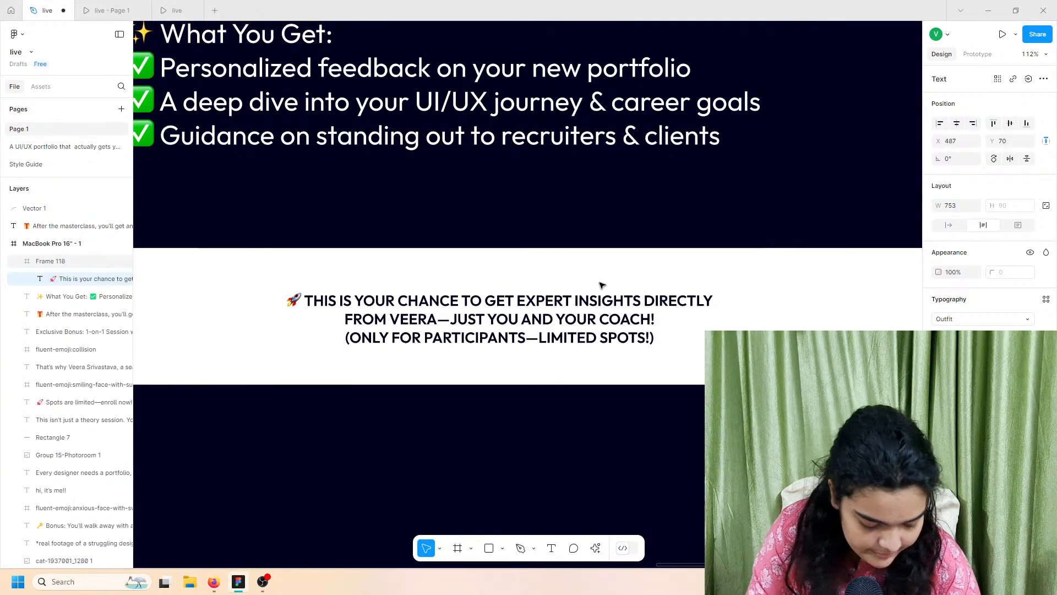
Step: Set the callout font size to 28 so it wraps to three lines, then preview the prototype
{"action": "left_click", "coordinate": [1028, 336]}
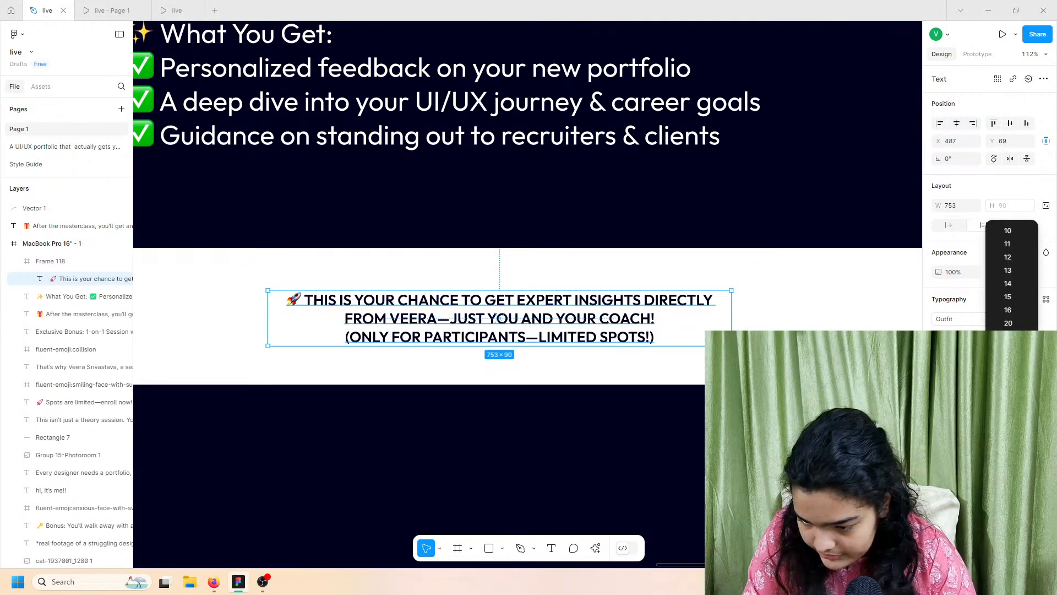
{"action": "left_click", "coordinate": [1016, 350]}
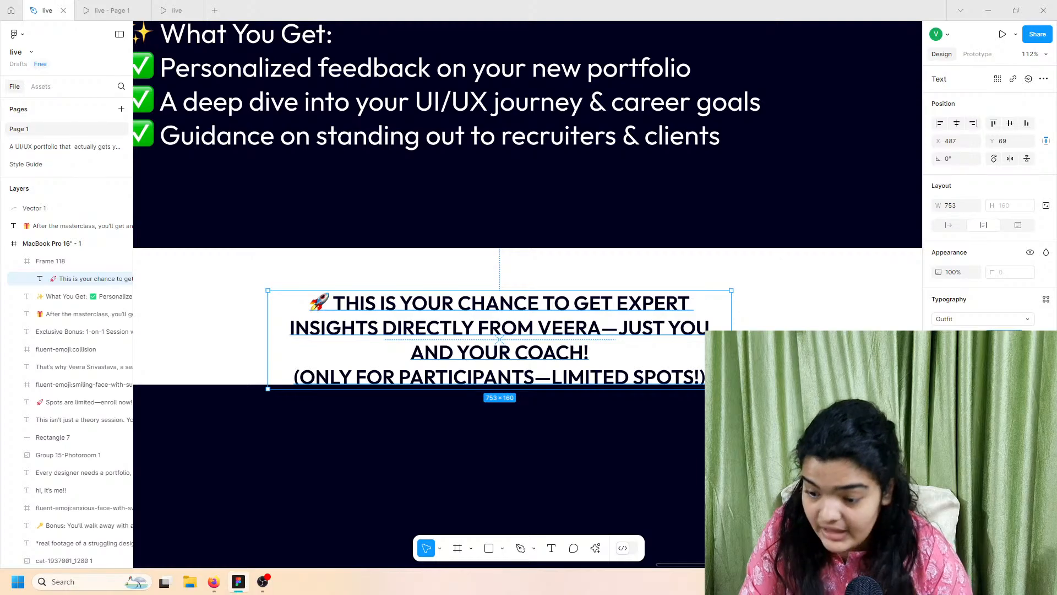
{"action": "type", "text": "28"}
{"action": "key", "text": "Return"}
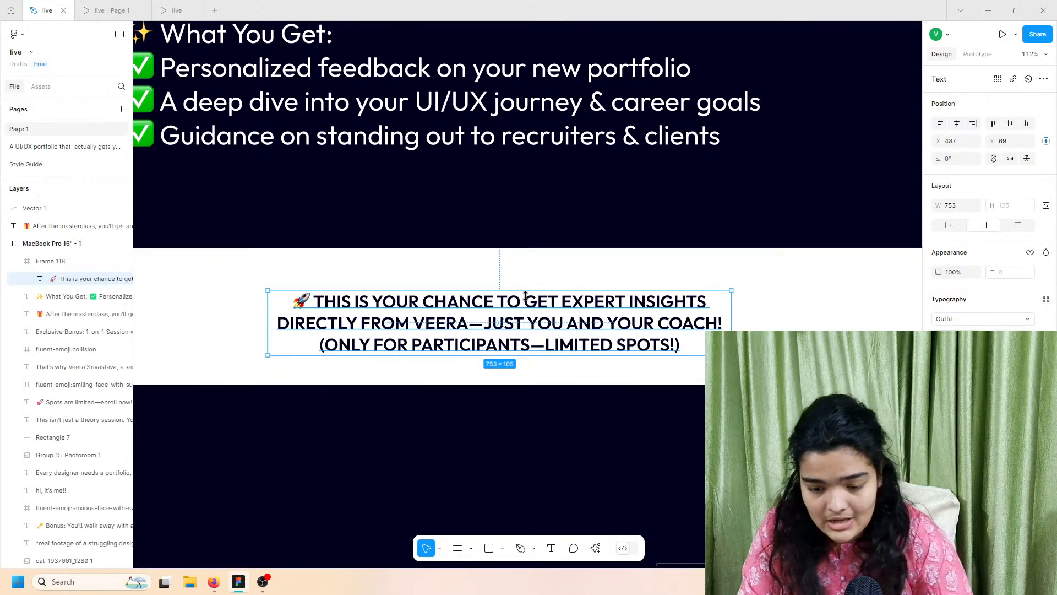
{"action": "key", "text": "Up"}
{"action": "key", "text": "Up"}
{"action": "key", "text": "Up"}
{"action": "key", "text": "Up"}
{"action": "key", "text": "Up"}
{"action": "key", "text": "Up"}
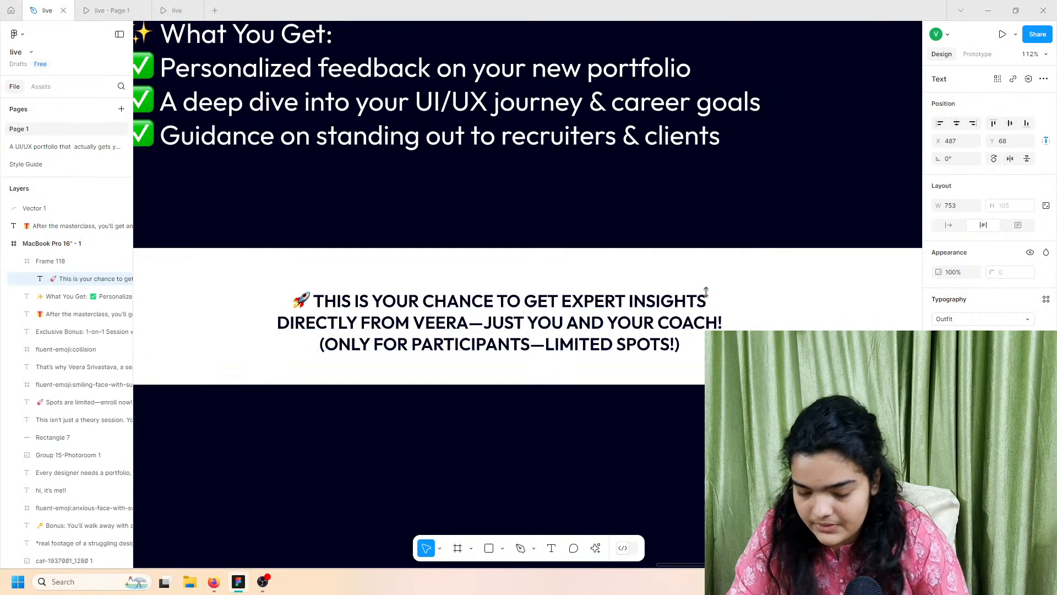
{"action": "scroll", "coordinate": [716, 292], "scroll_direction": "left", "scroll_amount": 2}
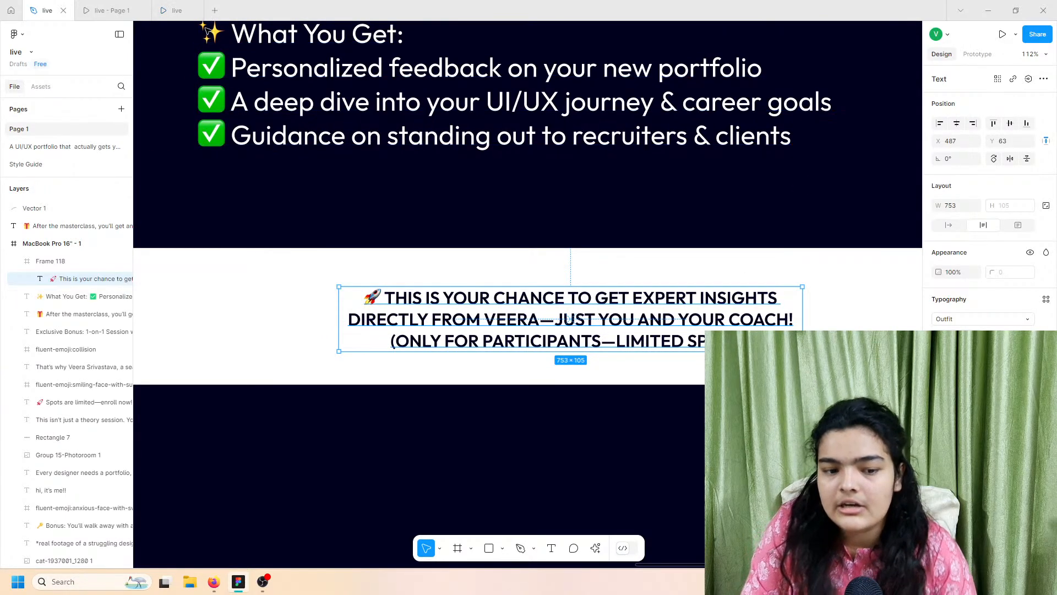
{"action": "left_click", "coordinate": [113, 9]}
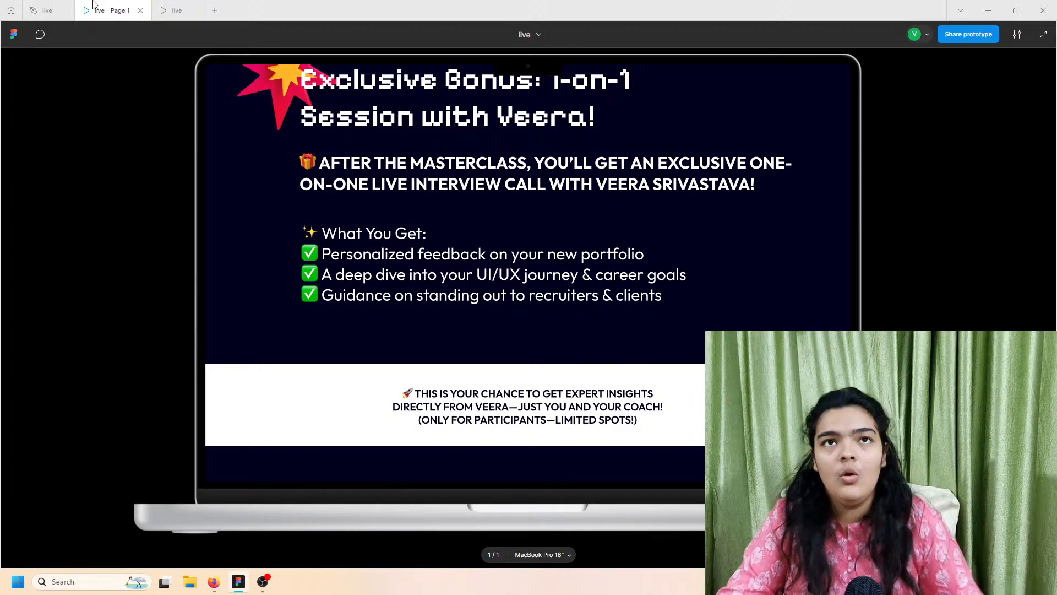
Step: Compare the callout with the finished prototype to see which words get orange highlights
{"action": "left_click", "coordinate": [177, 10]}
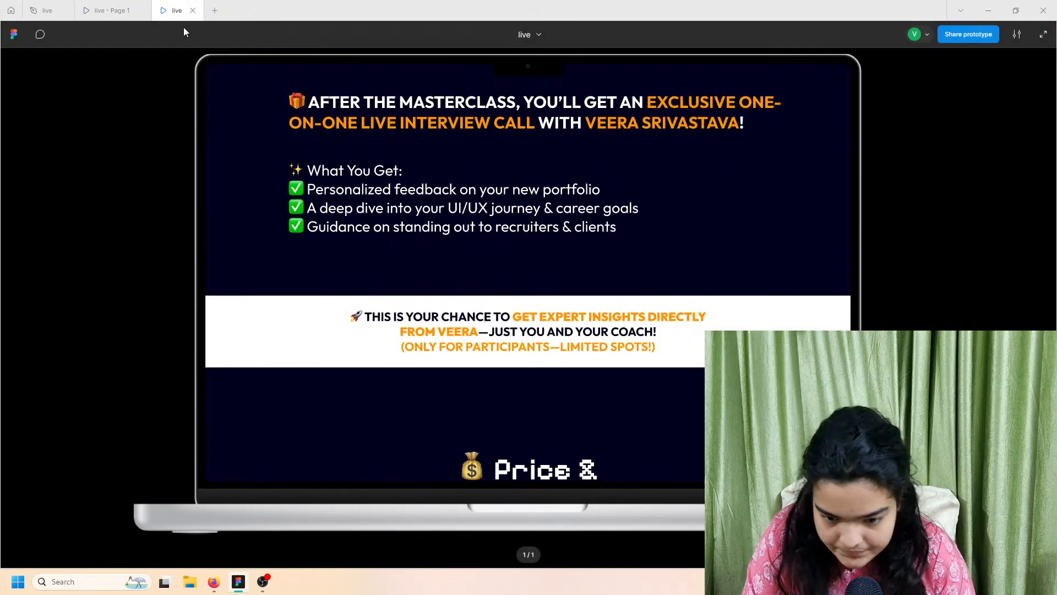
{"action": "left_click", "coordinate": [110, 10]}
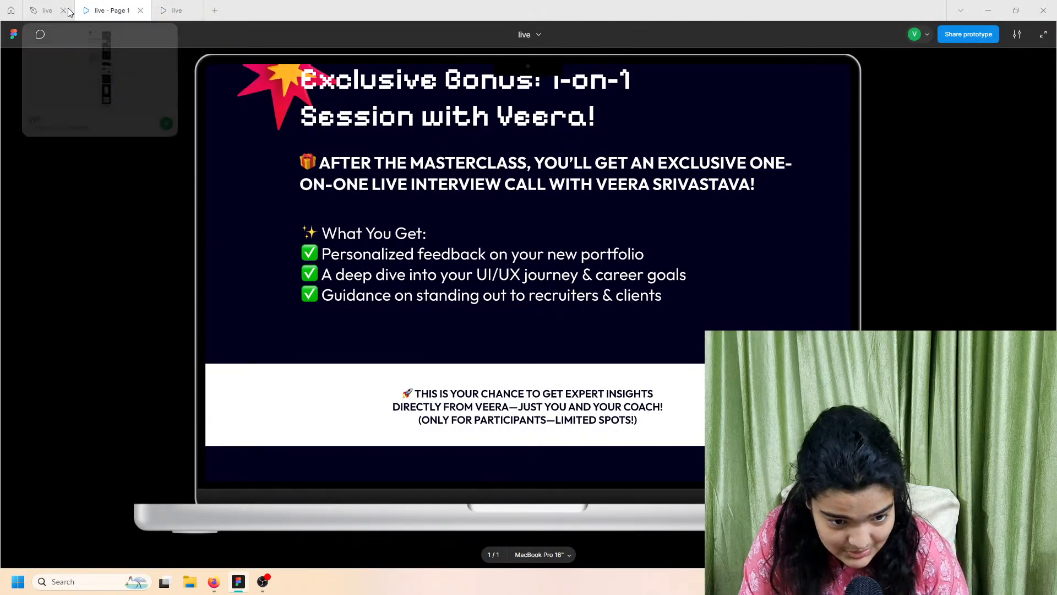
{"action": "left_click", "coordinate": [47, 10]}
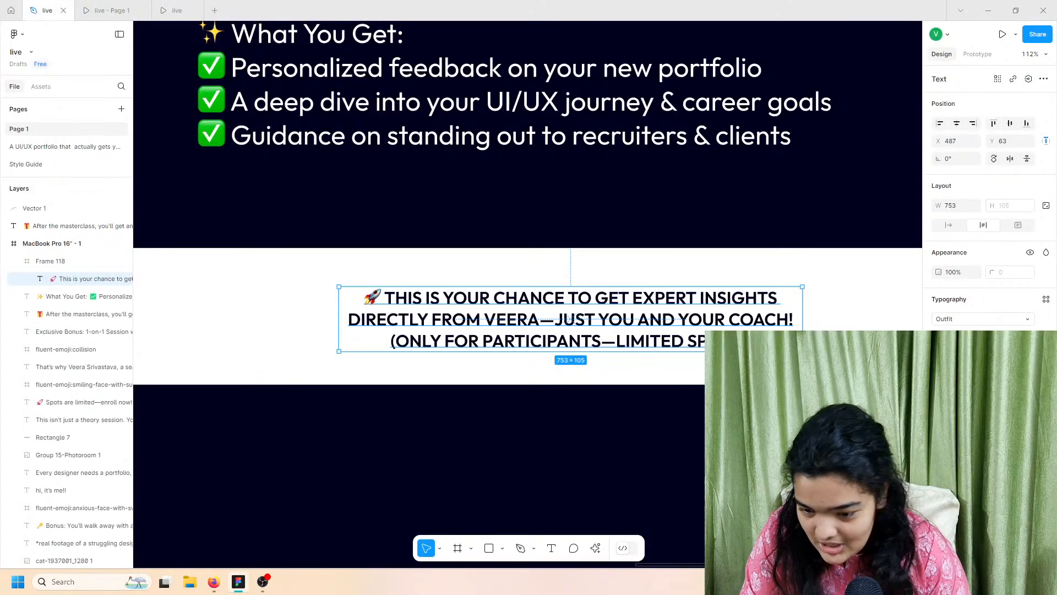
{"action": "double_click", "coordinate": [600, 298]}
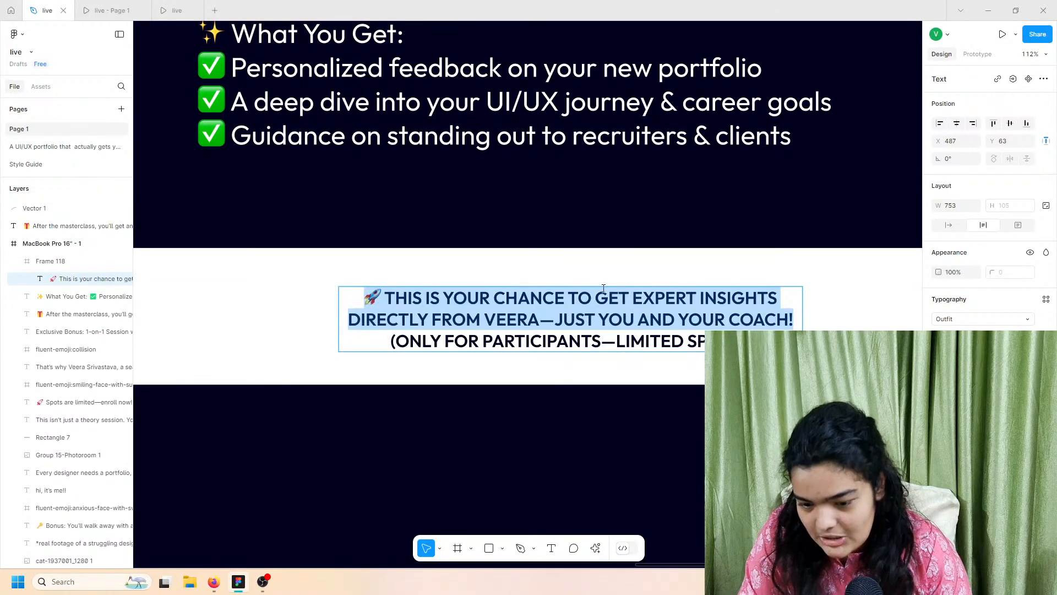
{"action": "left_click", "coordinate": [597, 295]}
{"action": "left_click_drag", "start_coordinate": [596, 298], "coordinate": [788, 309]}
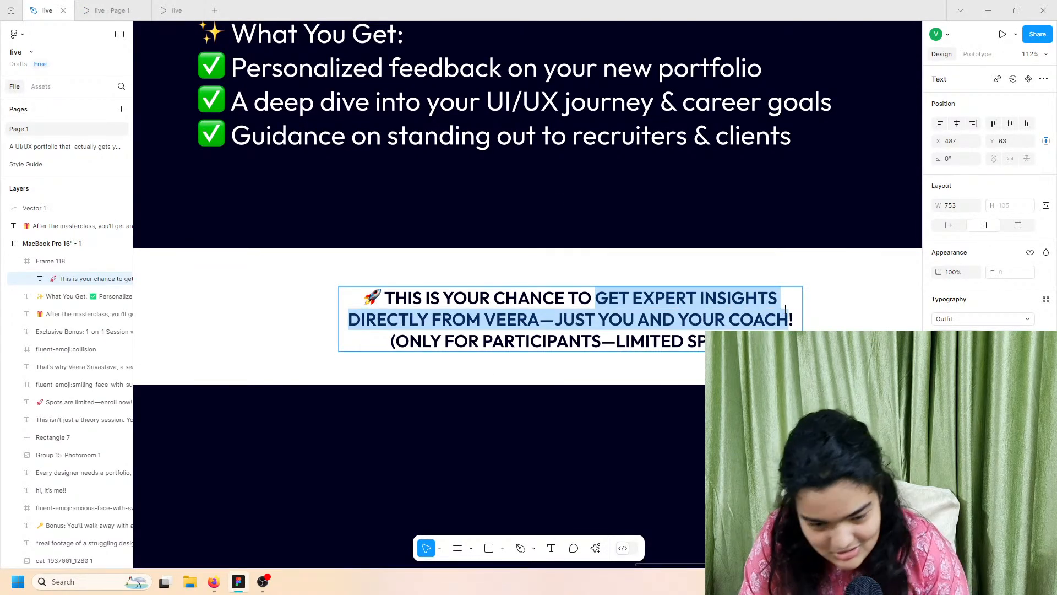
{"action": "left_click", "coordinate": [172, 7]}
{"action": "left_click", "coordinate": [48, 10]}
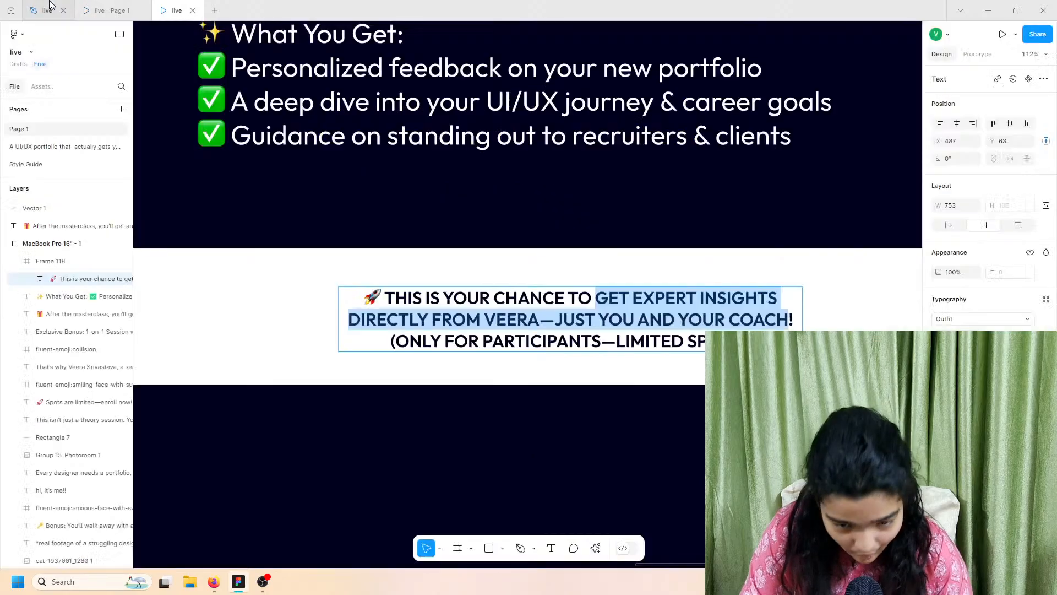
{"action": "key", "text": "Escape"}
Step: Make 'GET EXPERT INSIGHTS DIRECTLY FROM VEERA' bolder and orange
{"action": "double_click", "coordinate": [598, 300]}
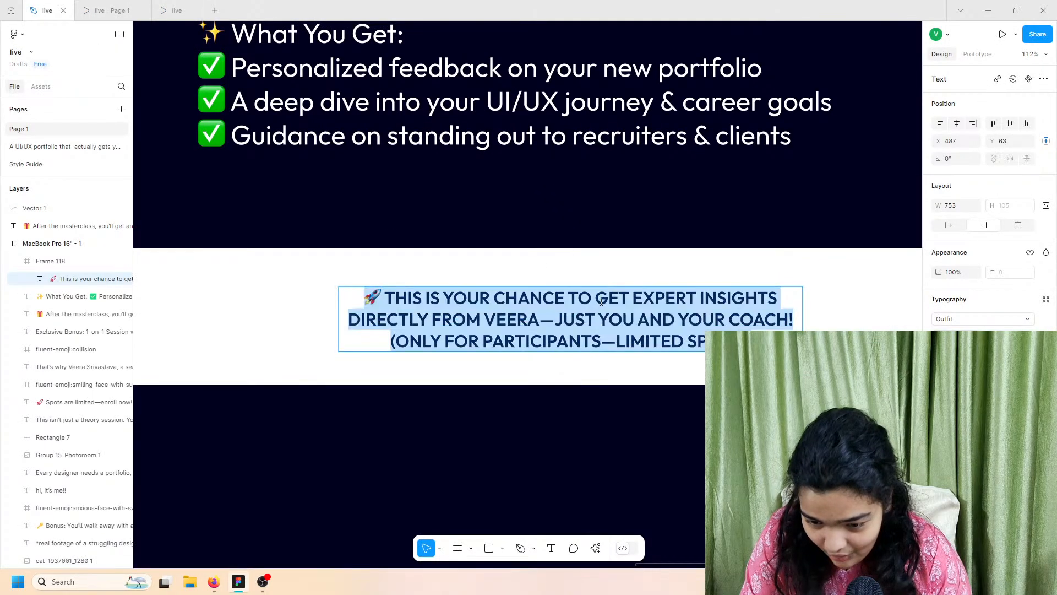
{"action": "left_click_drag", "start_coordinate": [595, 298], "coordinate": [533, 319]}
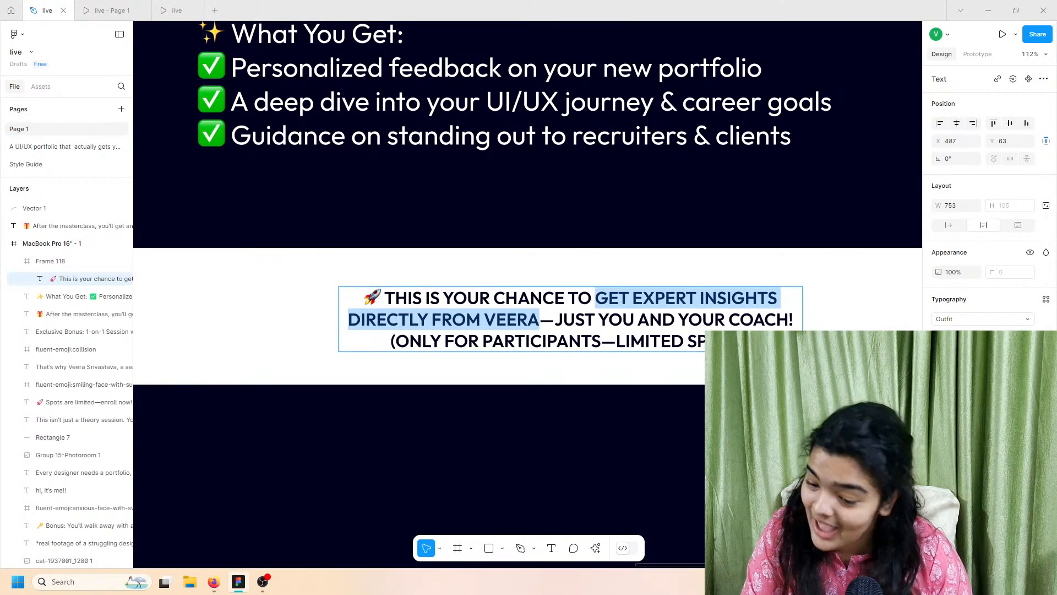
{"action": "left_click", "coordinate": [956, 337]}
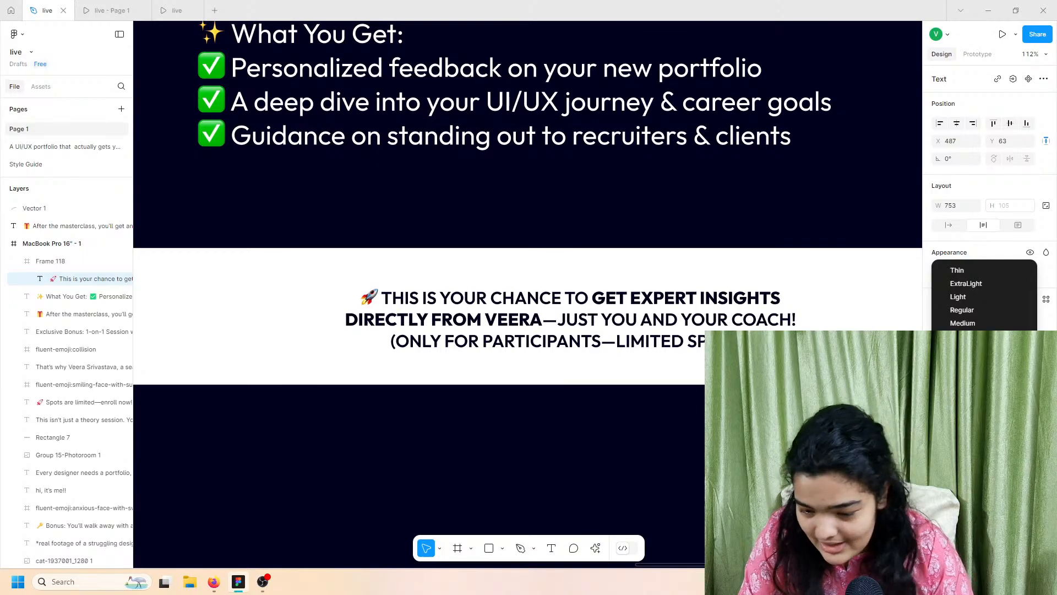
{"action": "left_click", "coordinate": [963, 363]}
{"action": "left_click", "coordinate": [941, 439]}
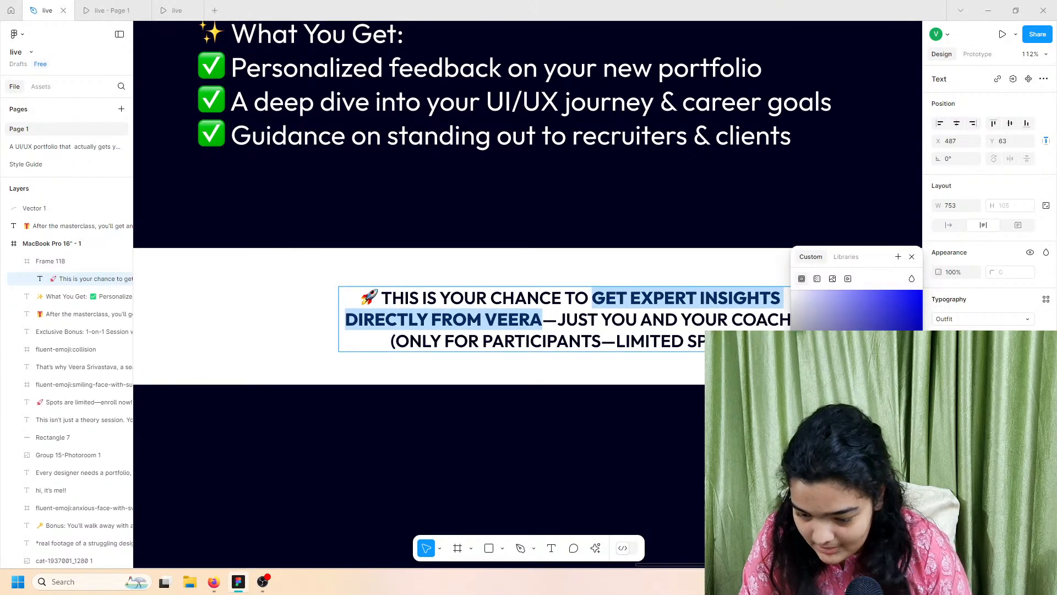
{"action": "left_click", "coordinate": [820, 432]}
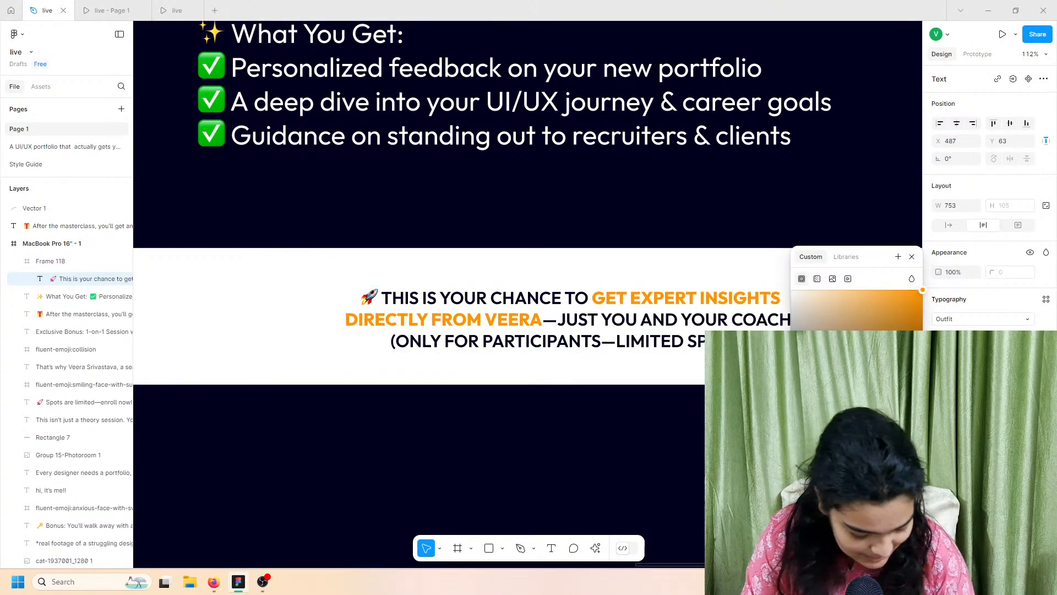
{"action": "left_click", "coordinate": [603, 395]}
{"action": "left_click", "coordinate": [173, 6]}
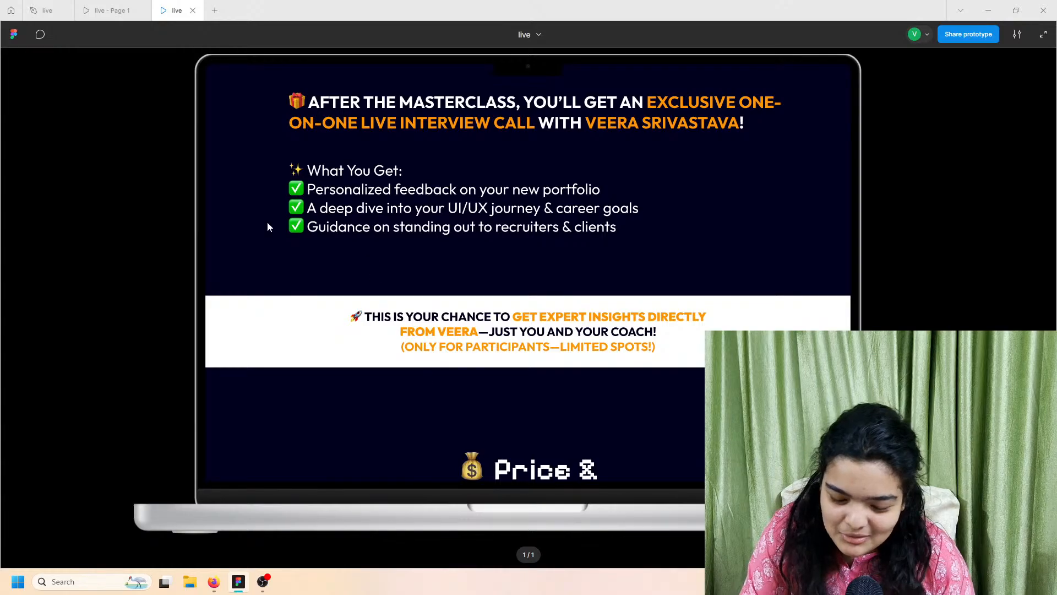
{"action": "left_click", "coordinate": [65, 10]}
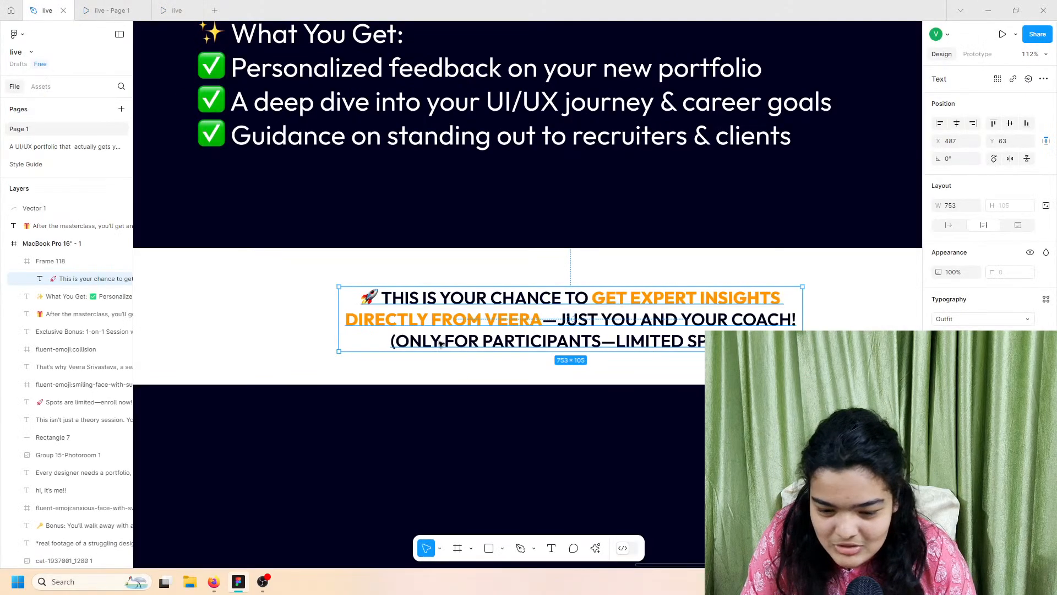
Step: Colour the limited-spots line orange and preview the callout in the prototype
{"action": "double_click", "coordinate": [445, 345]}
{"action": "double_click", "coordinate": [446, 344]}
{"action": "triple_click", "coordinate": [446, 344]}
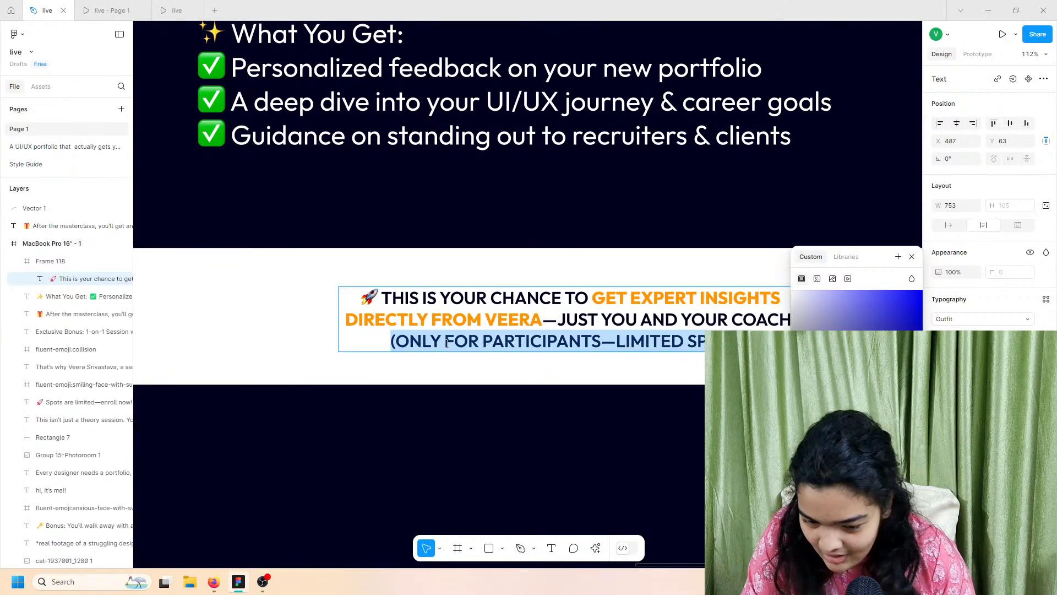
{"action": "key", "text": "ctrl+a"}
{"action": "triple_click", "coordinate": [446, 344]}
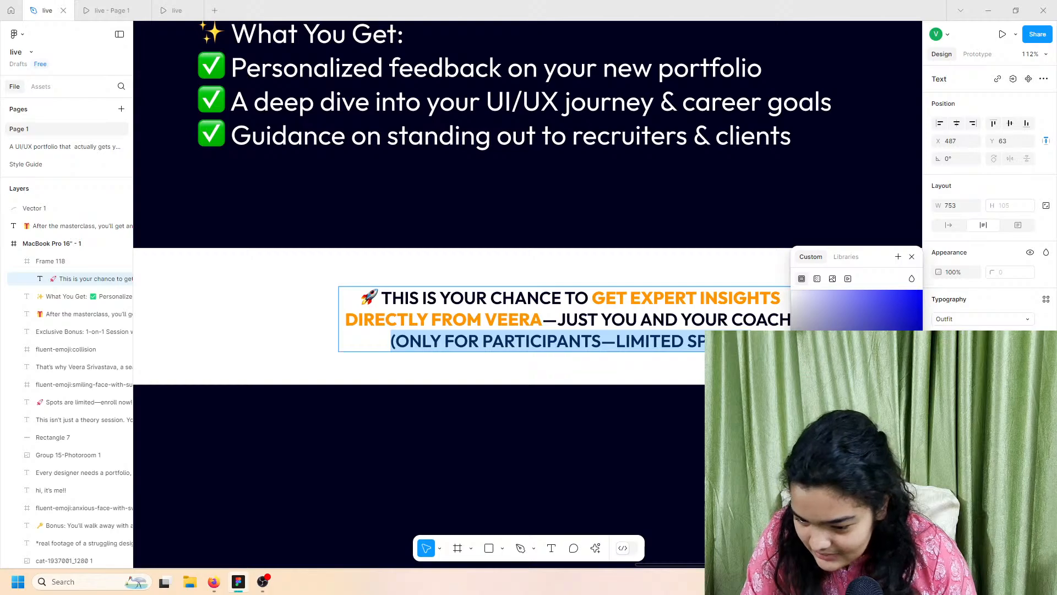
{"action": "left_click", "coordinate": [826, 504]}
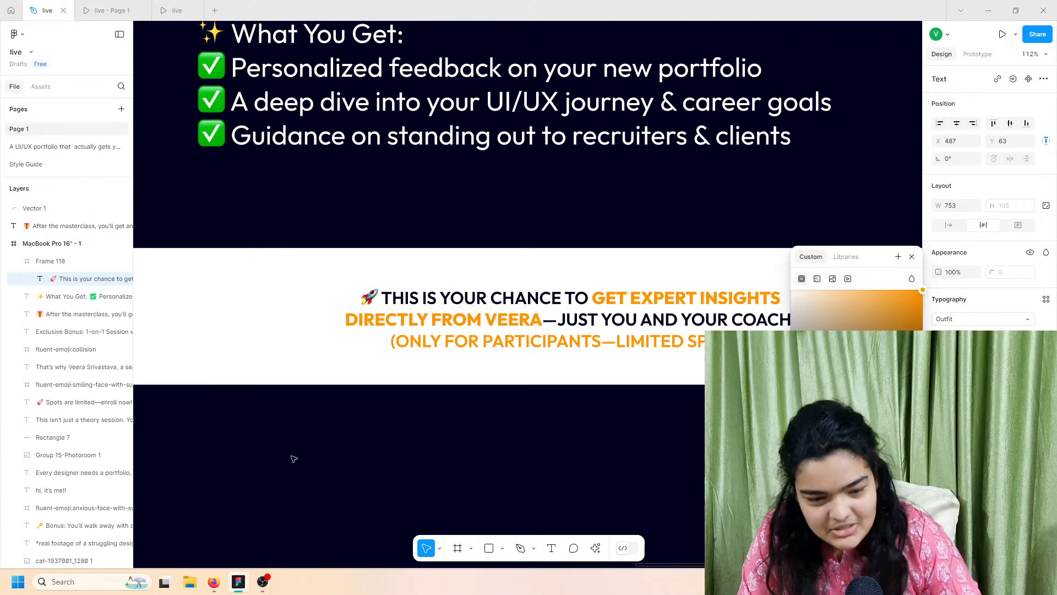
{"action": "left_click", "coordinate": [175, 11]}
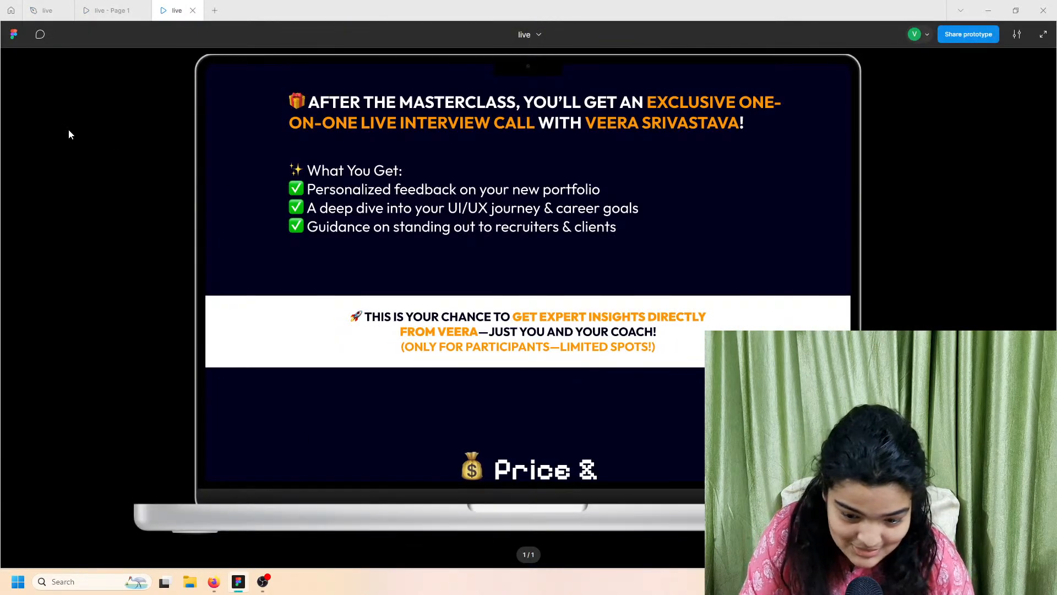
Step: Scroll through the prototype to review the orange-highlighted callout, then return to the design editor
{"action": "scroll", "coordinate": [386, 302], "scroll_direction": "down", "scroll_amount": 3}
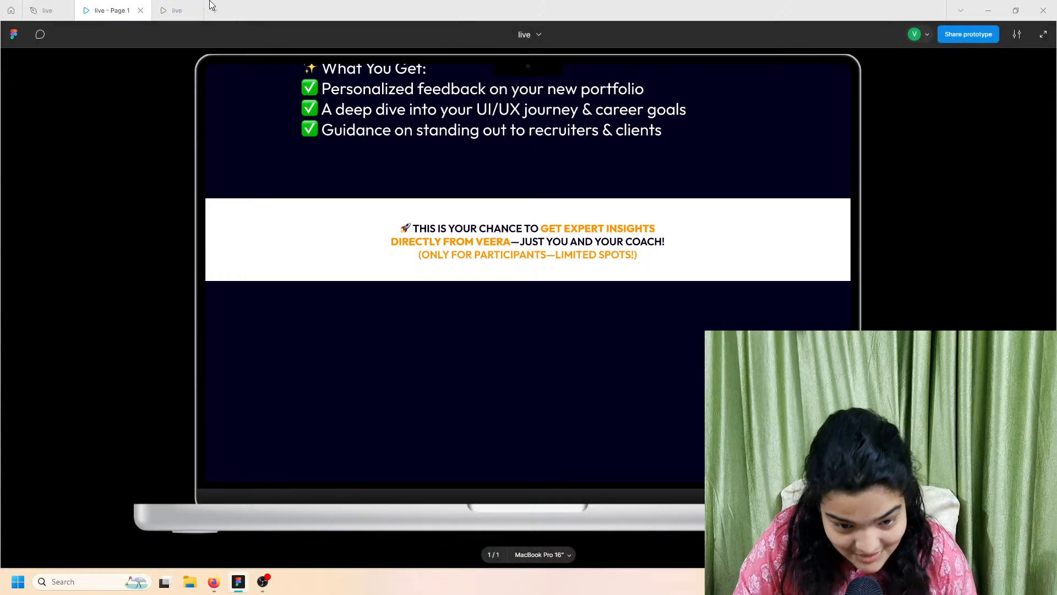
{"action": "left_click", "coordinate": [172, 10]}
{"action": "scroll", "coordinate": [451, 313], "scroll_direction": "down", "scroll_amount": 6}
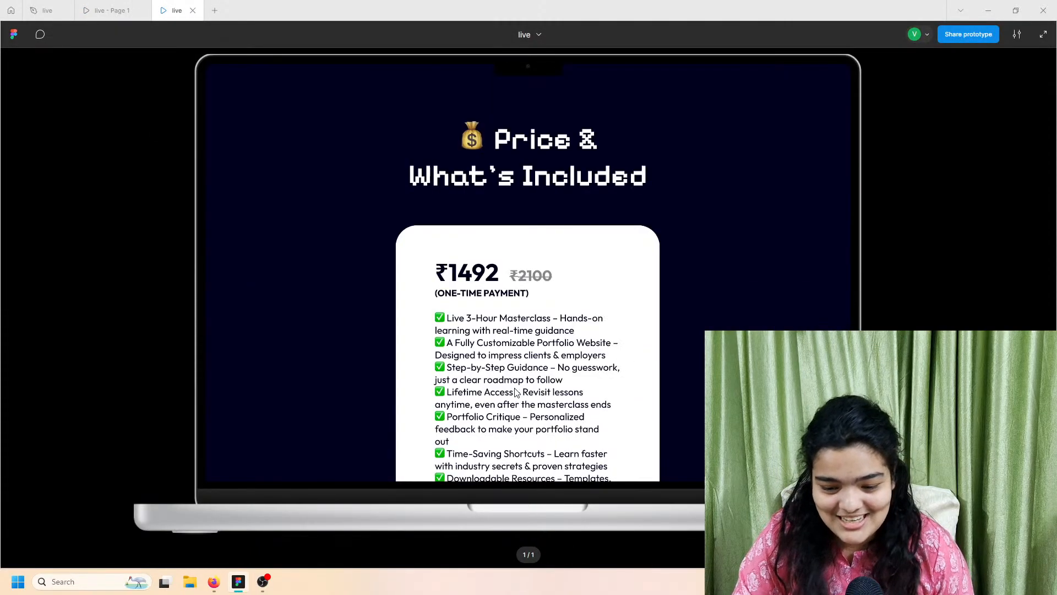
{"action": "scroll", "coordinate": [516, 392], "scroll_direction": "up", "scroll_amount": 1}
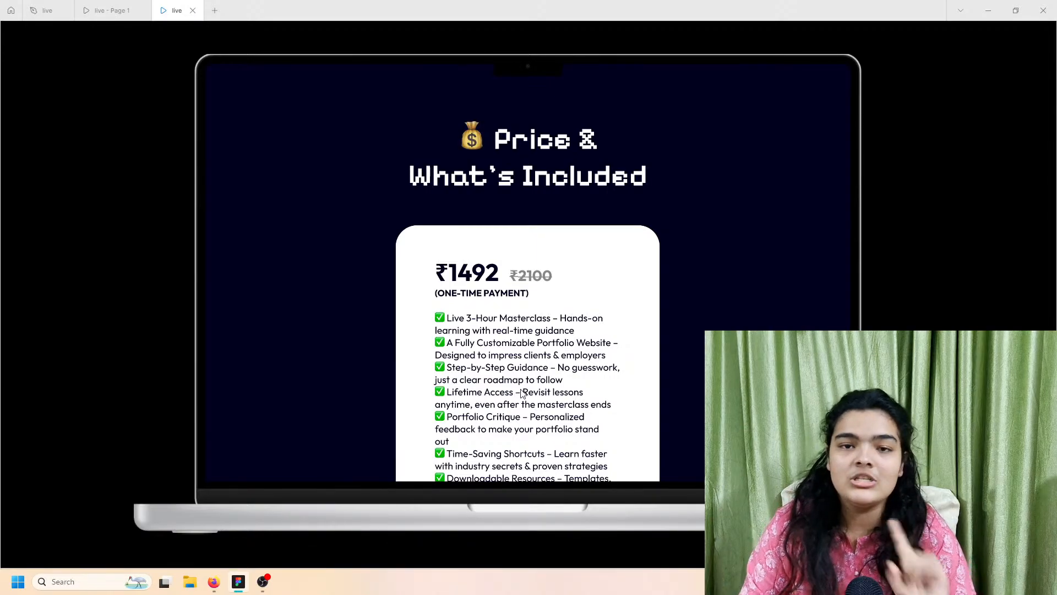
{"action": "scroll", "coordinate": [521, 392], "scroll_direction": "down", "scroll_amount": 6}
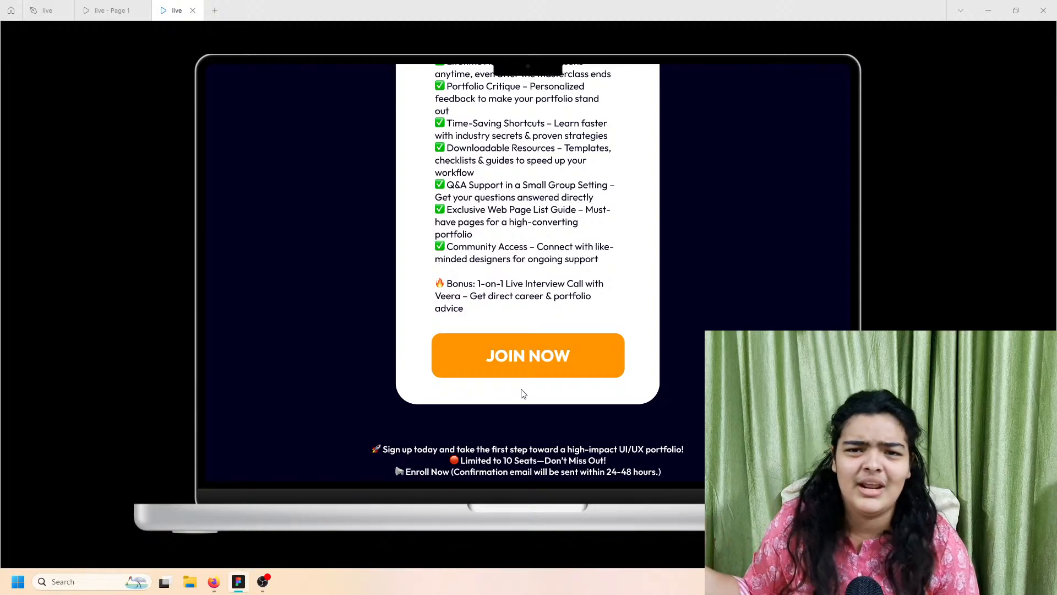
{"action": "scroll", "coordinate": [523, 393], "scroll_direction": "up", "scroll_amount": 6}
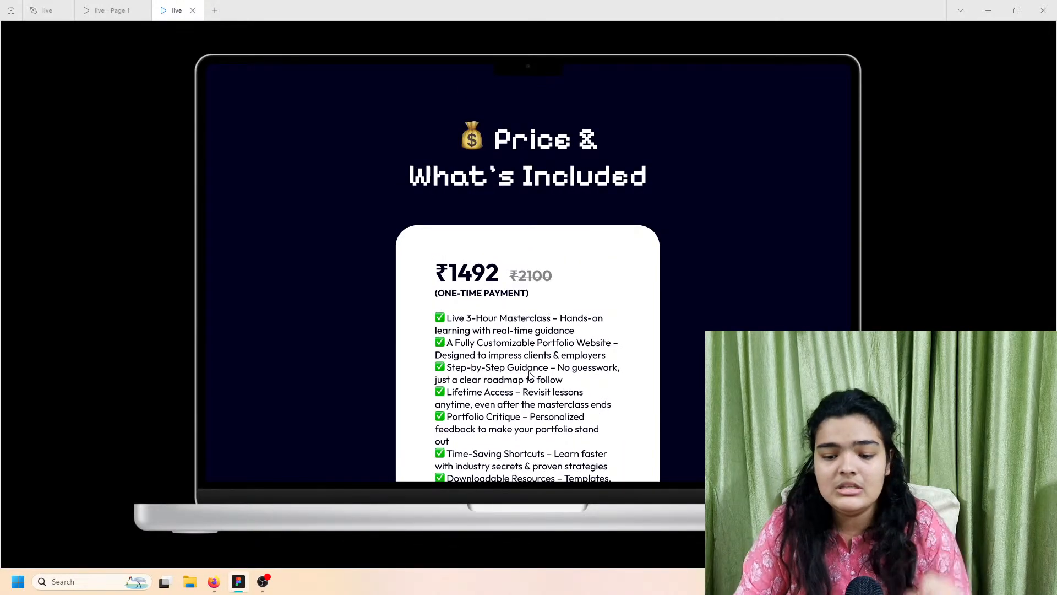
{"action": "scroll", "coordinate": [531, 375], "scroll_direction": "down", "scroll_amount": 5}
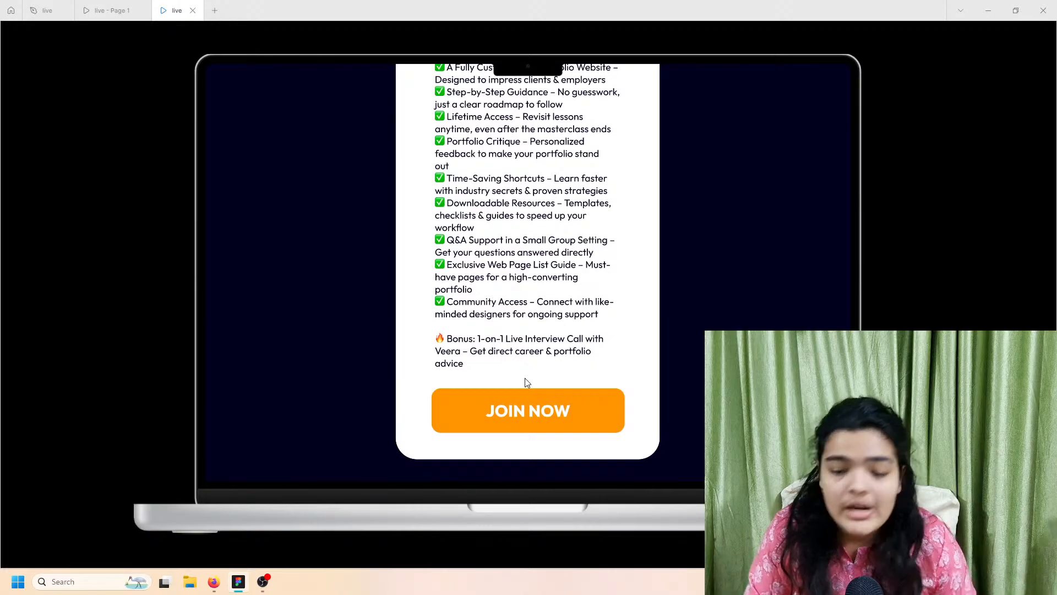
{"action": "scroll", "coordinate": [526, 382], "scroll_direction": "up", "scroll_amount": 6}
{"action": "scroll", "coordinate": [493, 399], "scroll_direction": "down", "scroll_amount": 2}
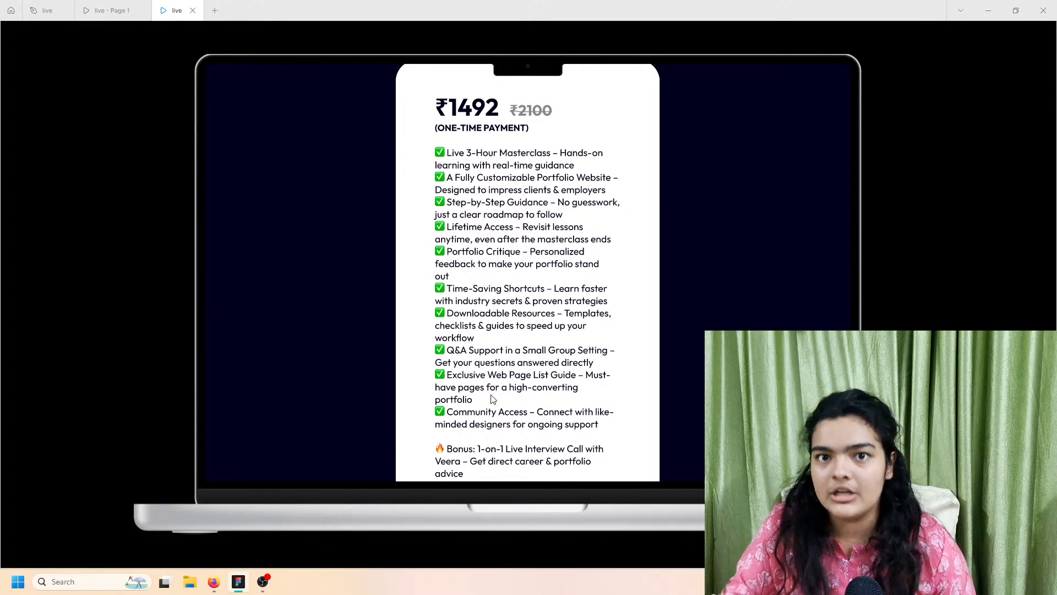
{"action": "scroll", "coordinate": [360, 229], "scroll_direction": "up", "scroll_amount": 2}
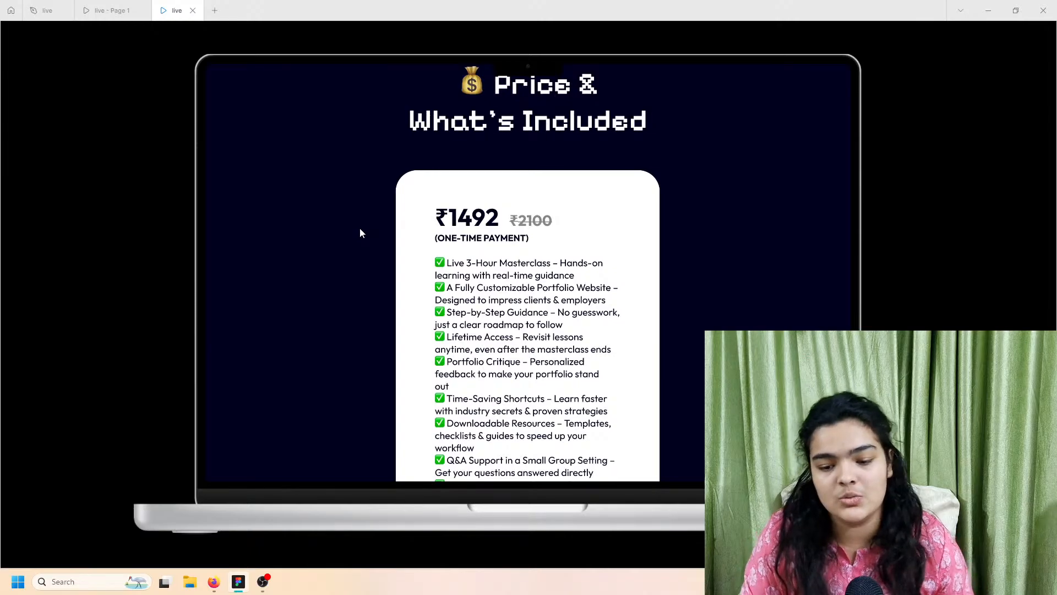
{"action": "scroll", "coordinate": [360, 229], "scroll_direction": "up", "scroll_amount": 2}
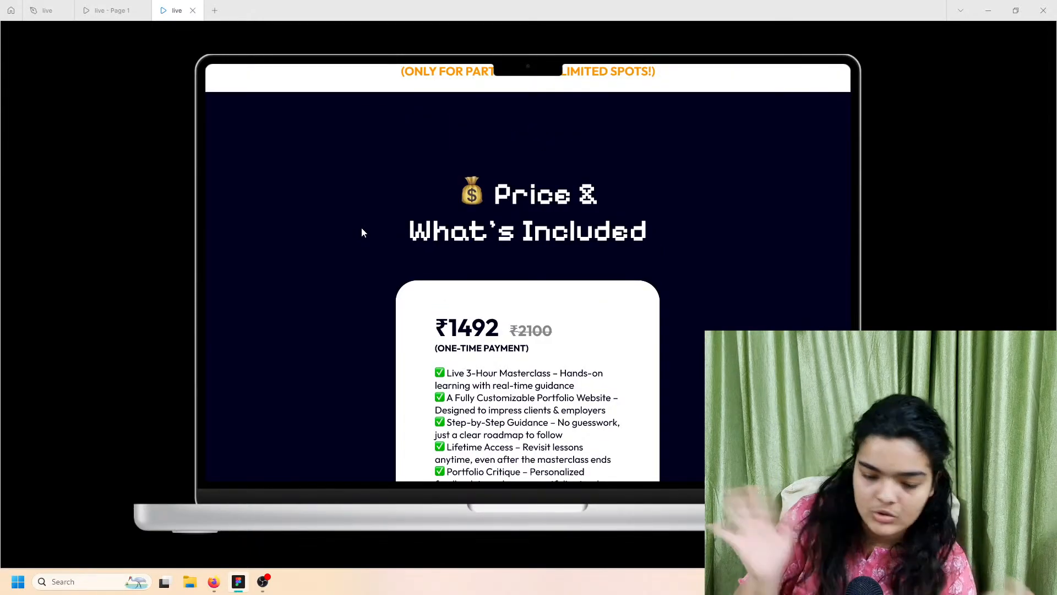
{"action": "scroll", "coordinate": [355, 234], "scroll_direction": "down", "scroll_amount": 3}
{"action": "scroll", "coordinate": [352, 243], "scroll_direction": "up", "scroll_amount": 2}
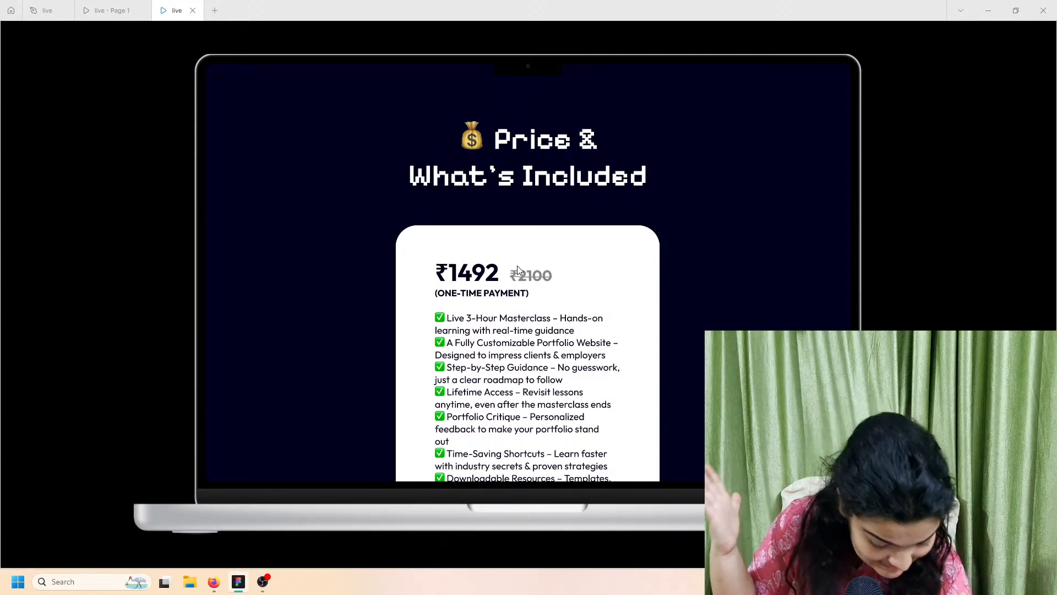
{"action": "left_click", "coordinate": [60, 7]}
Step: Review both prototype previews of the page before going back to the design editor
{"action": "scroll", "coordinate": [446, 312], "scroll_direction": "down", "scroll_amount": 4}
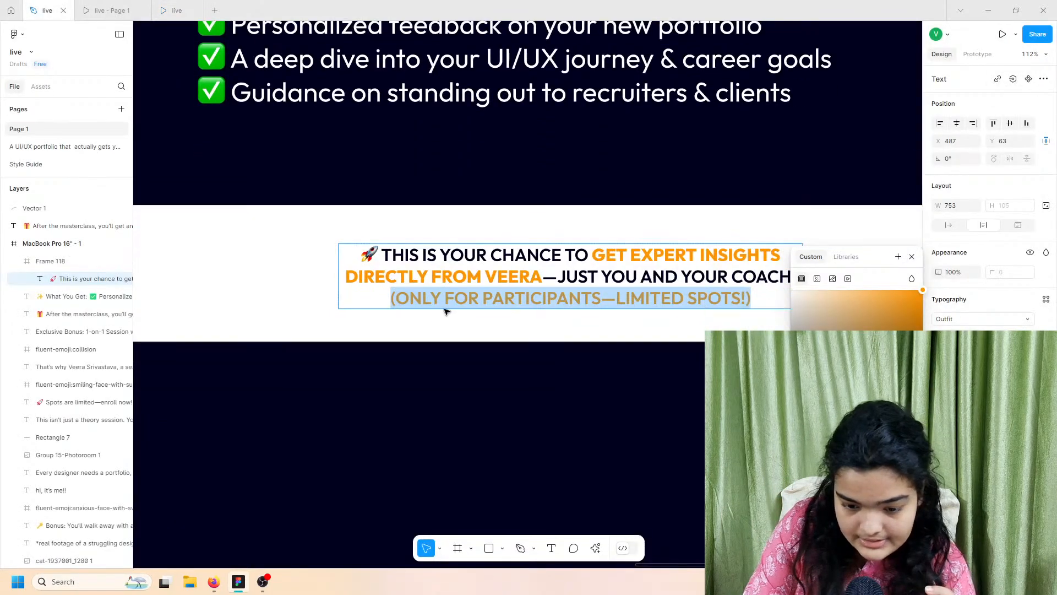
{"action": "left_click", "coordinate": [111, 10]}
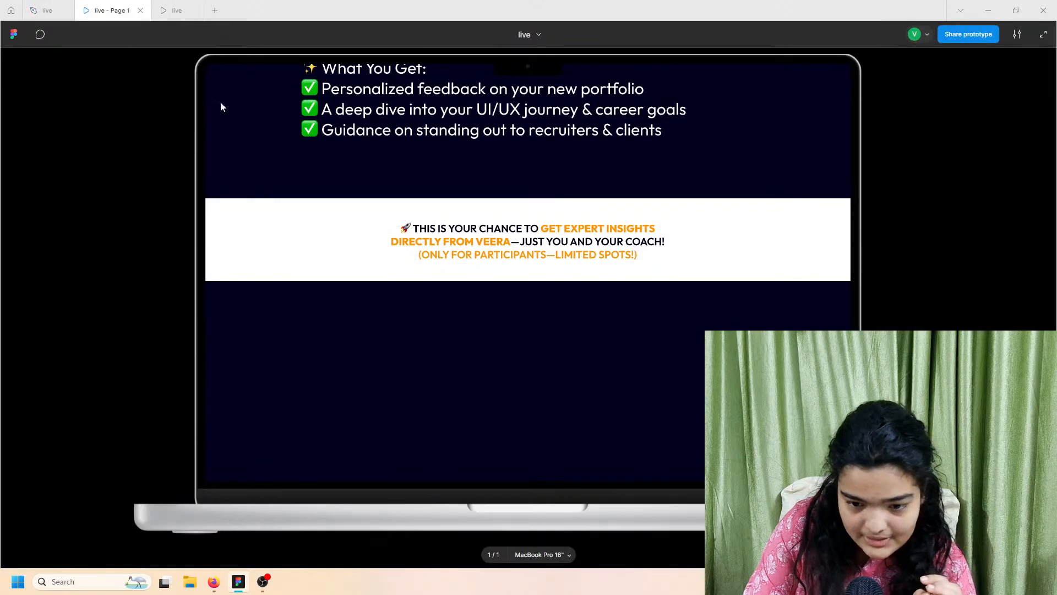
{"action": "scroll", "coordinate": [630, 203], "scroll_direction": "up", "scroll_amount": 5}
{"action": "scroll", "coordinate": [630, 203], "scroll_direction": "down", "scroll_amount": 3}
{"action": "left_click", "coordinate": [177, 10]}
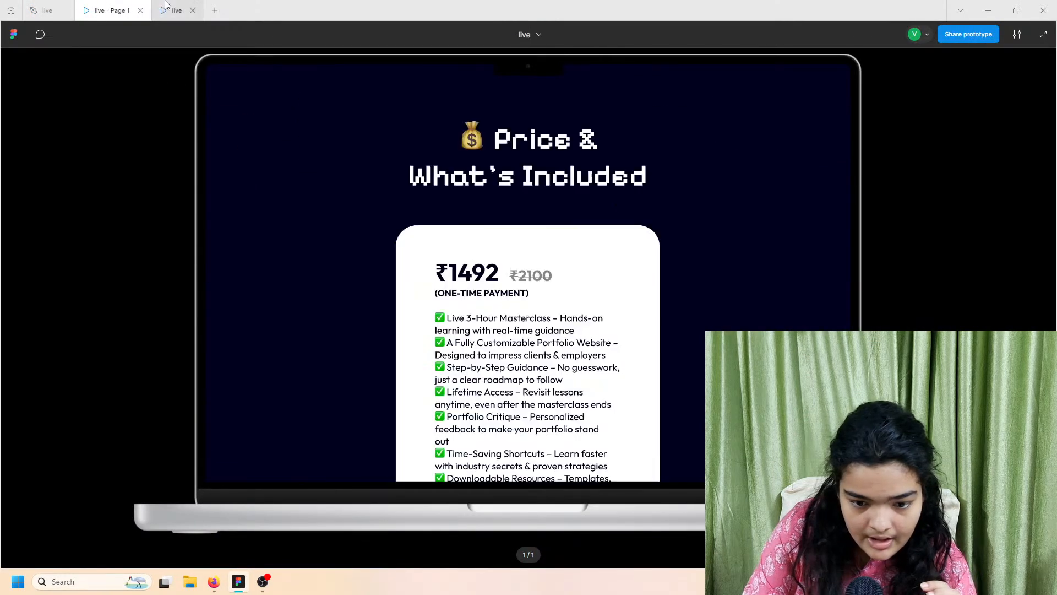
{"action": "left_click", "coordinate": [33, 7]}
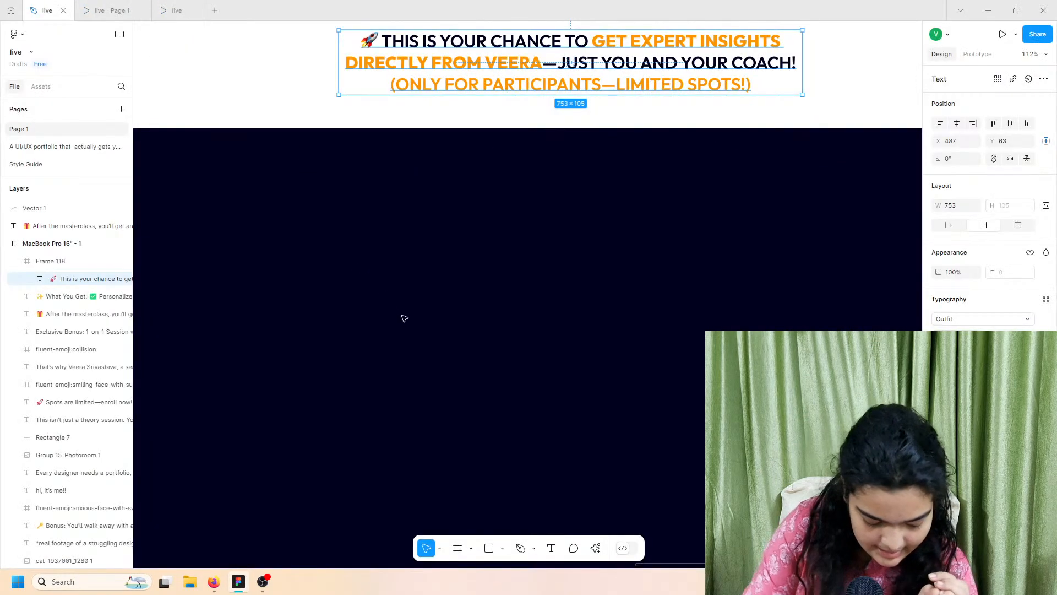
{"action": "scroll", "coordinate": [404, 318], "scroll_direction": "down", "scroll_amount": 10}
{"action": "scroll", "coordinate": [404, 318], "scroll_direction": "up", "scroll_amount": 5}
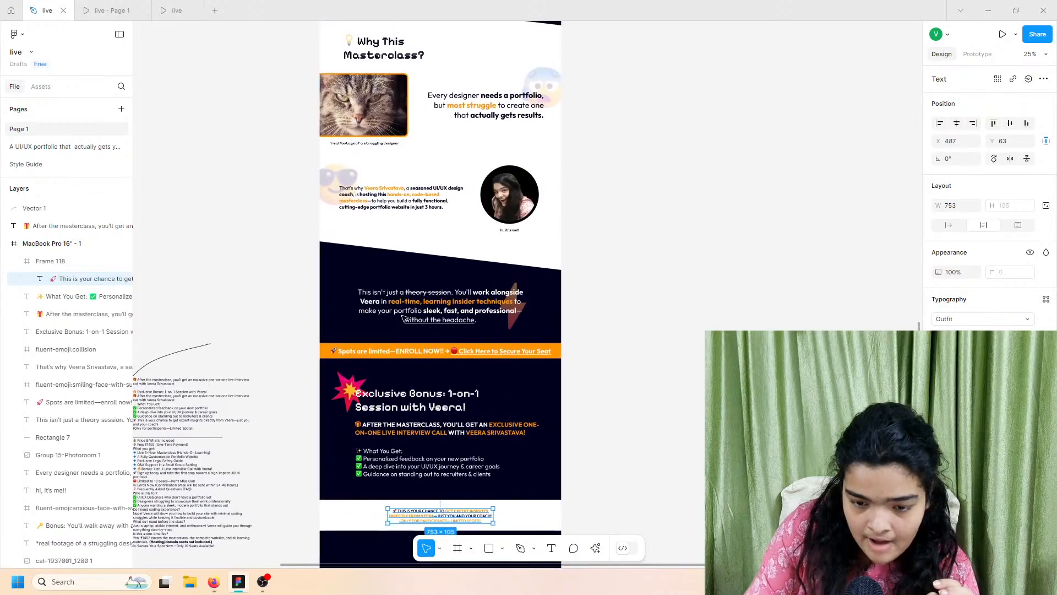
{"action": "scroll", "coordinate": [404, 318], "scroll_direction": "up", "scroll_amount": 10}
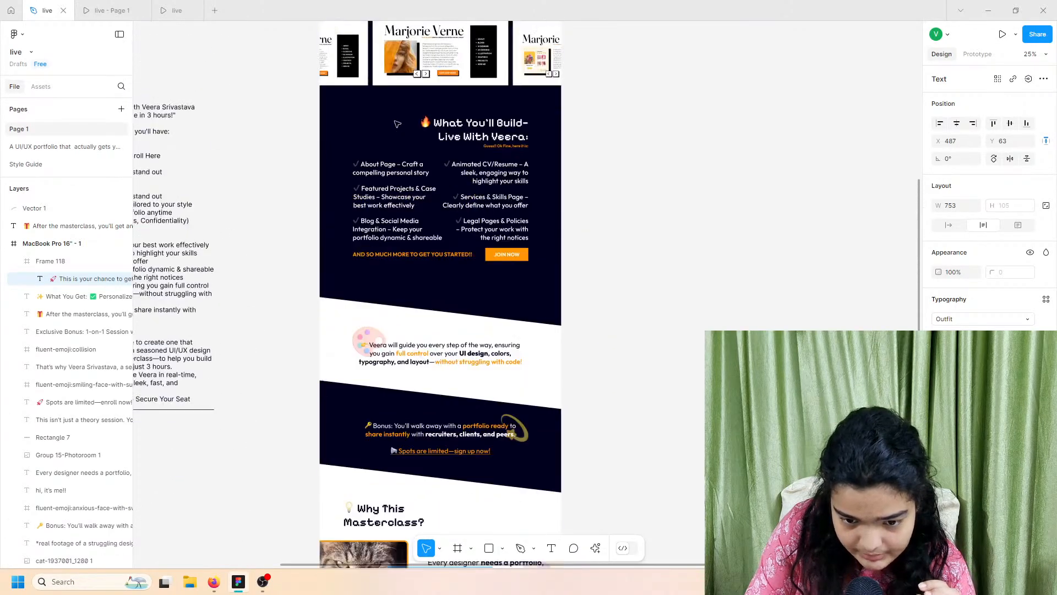
Step: Copy the pixel-font 'What You'll Build' heading text layer
{"action": "left_click", "coordinate": [459, 122]}
{"action": "double_click", "coordinate": [459, 122]}
{"action": "double_click", "coordinate": [459, 122]}
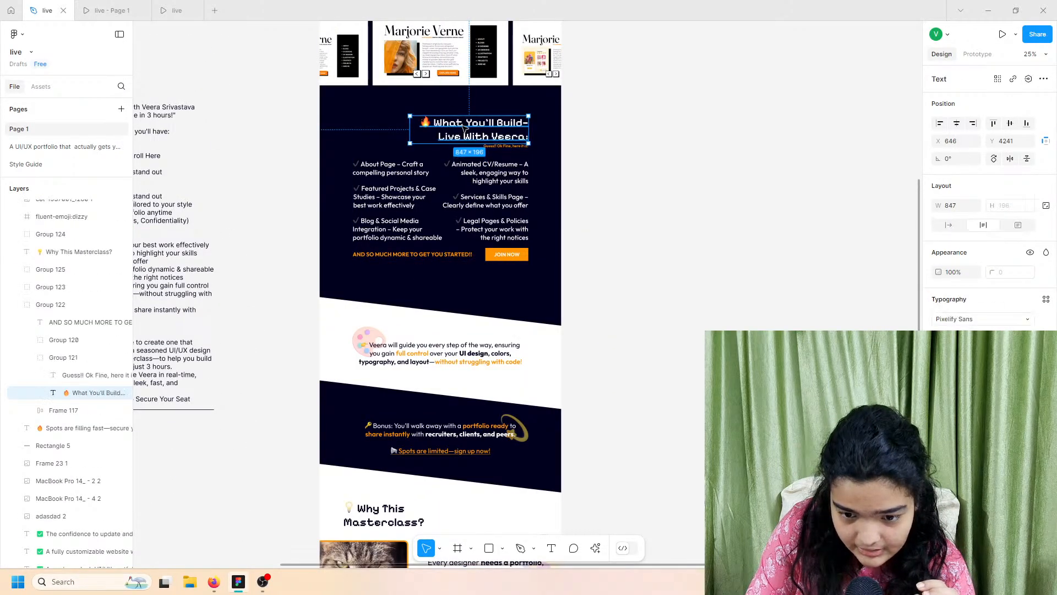
{"action": "right_click", "coordinate": [466, 131]}
{"action": "key", "text": "Escape"}
Step: Paste the heading into the dark frame below the callout banner
{"action": "scroll", "coordinate": [584, 292], "scroll_direction": "down", "scroll_amount": 10}
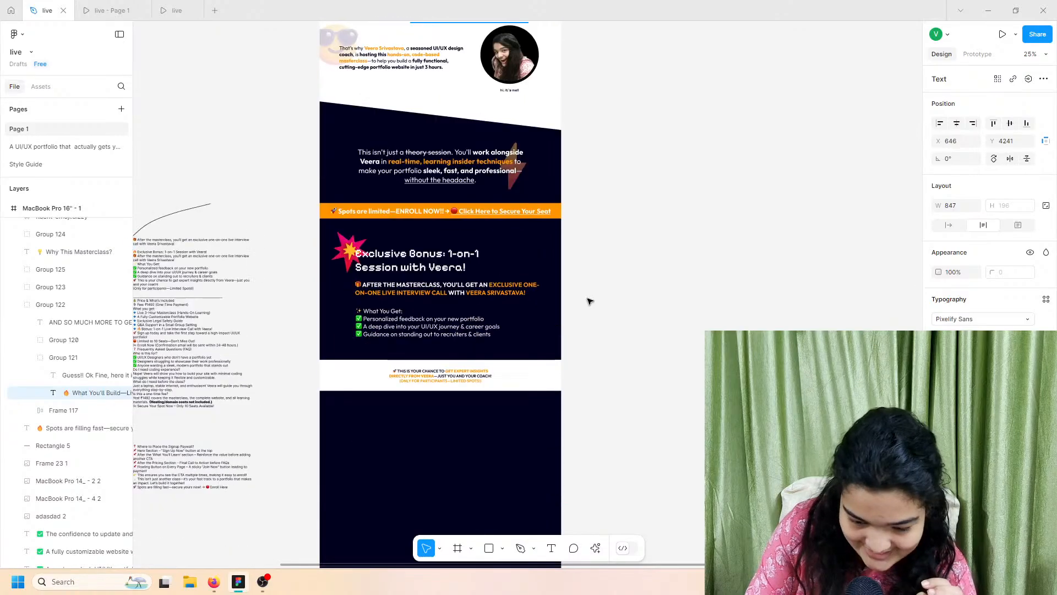
{"action": "scroll", "coordinate": [590, 301], "scroll_direction": "down", "scroll_amount": 5}
{"action": "right_click", "coordinate": [441, 310]}
{"action": "key", "text": "Escape"}
{"action": "right_click", "coordinate": [437, 234]}
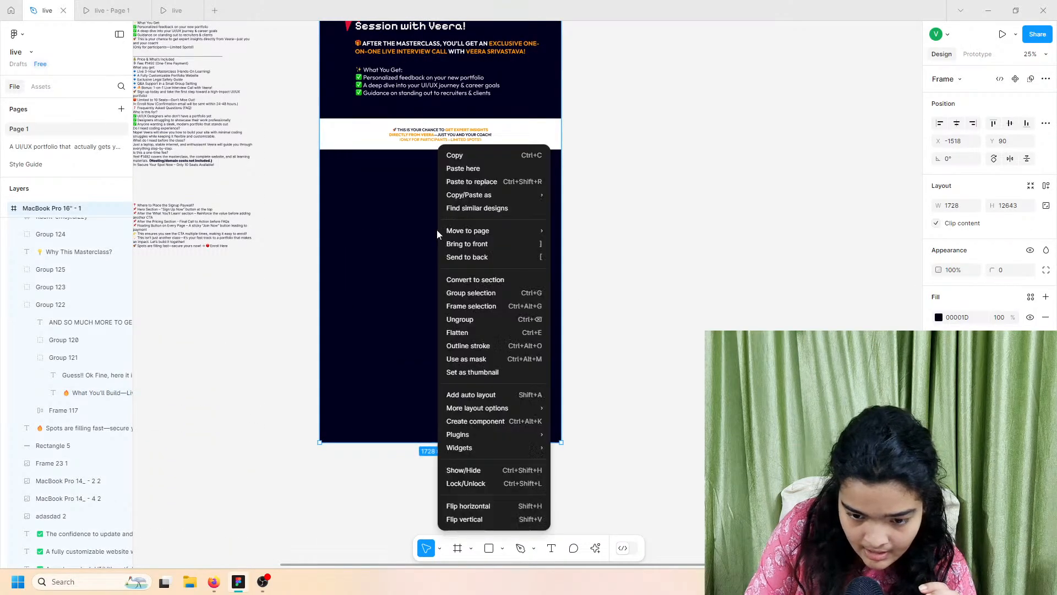
{"action": "left_click", "coordinate": [474, 169]}
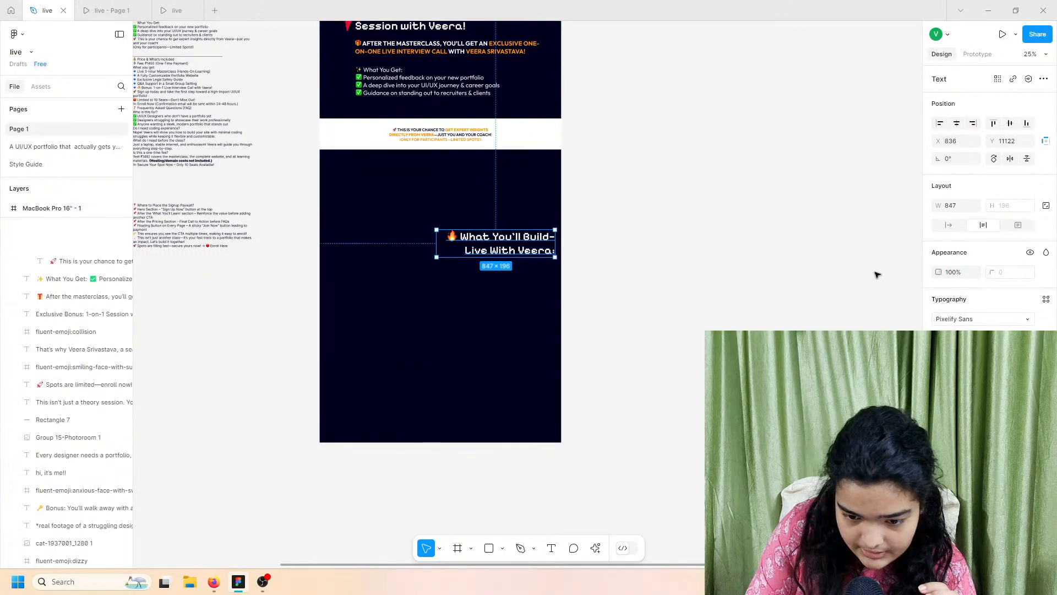
Step: Center-align the pasted heading's text and centre it horizontally under the banner
{"action": "left_click", "coordinate": [956, 391]}
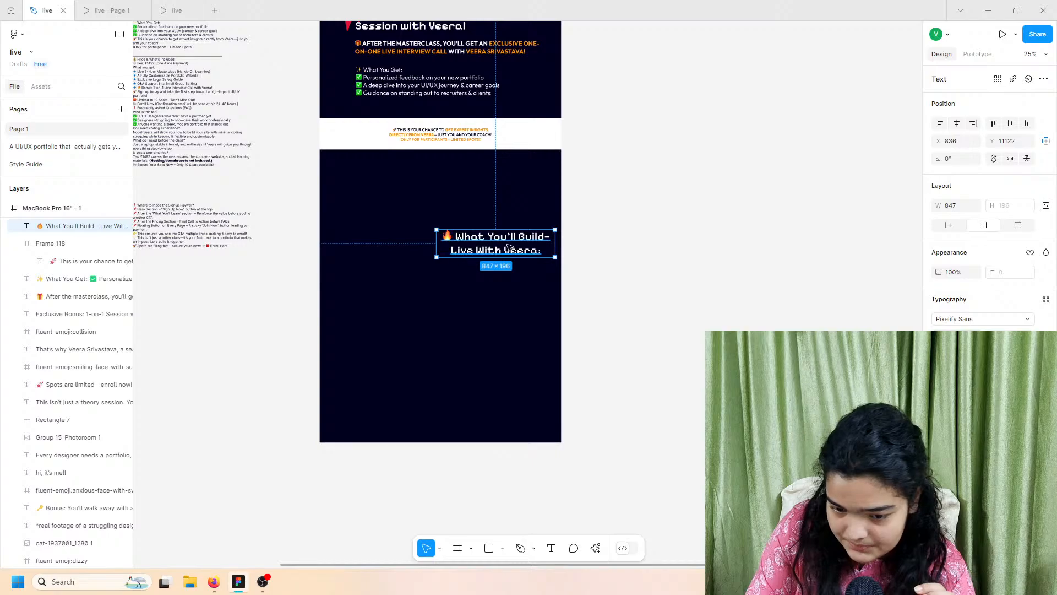
{"action": "left_click_drag", "start_coordinate": [509, 248], "coordinate": [448, 201]}
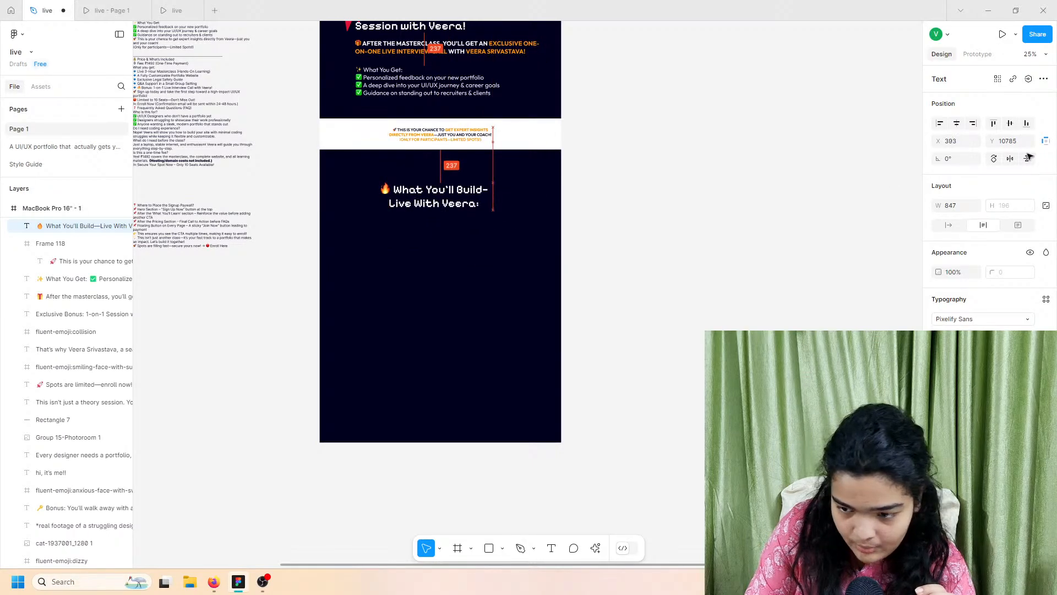
{"action": "left_click", "coordinate": [956, 122]}
{"action": "scroll", "coordinate": [354, 143], "scroll_direction": "left", "scroll_amount": 3}
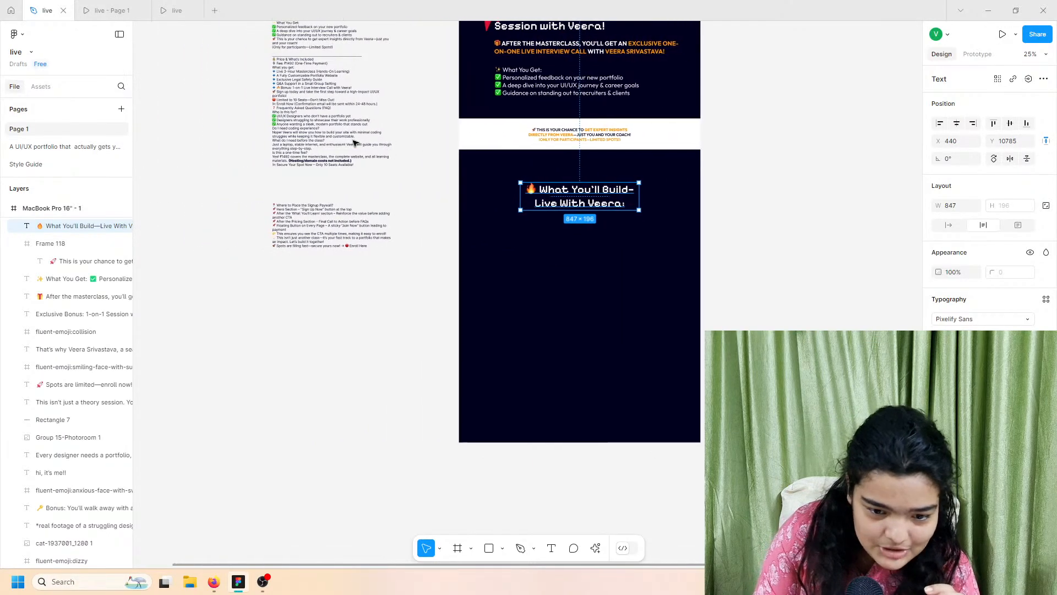
Step: Copy the 'Price & What's Included' line from the draft page copy
{"action": "left_click", "coordinate": [299, 59]}
{"action": "scroll", "coordinate": [299, 59], "scroll_direction": "up", "scroll_amount": 10}
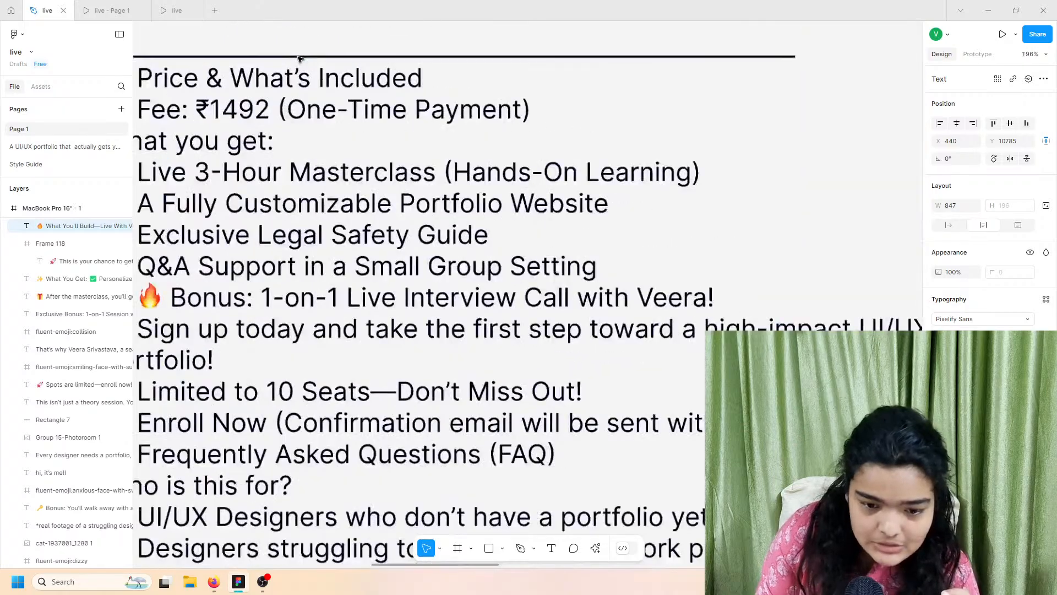
{"action": "double_click", "coordinate": [278, 77]}
{"action": "double_click", "coordinate": [281, 78]}
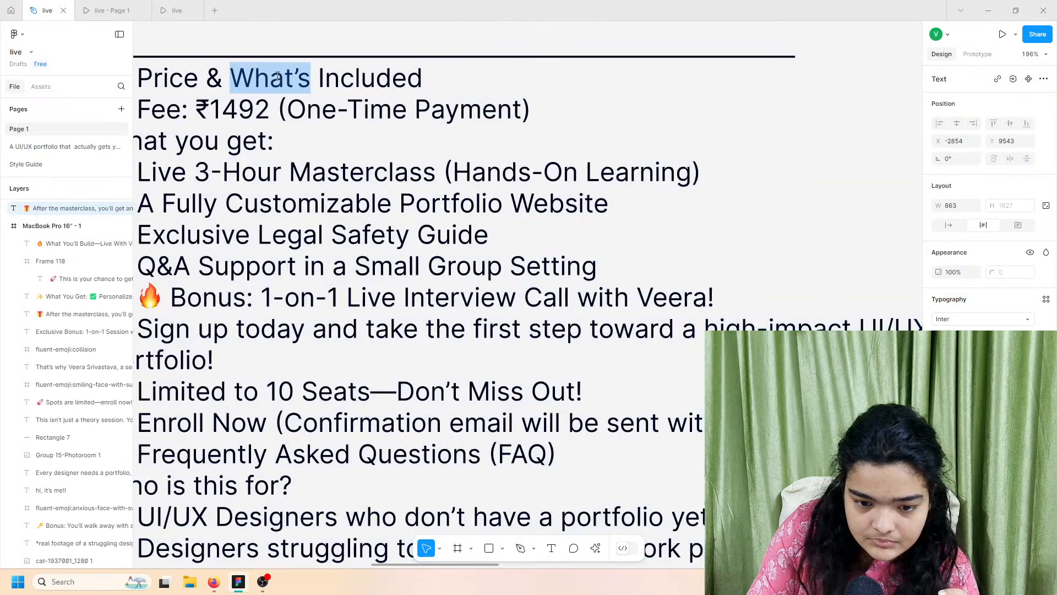
{"action": "triple_click", "coordinate": [286, 81]}
{"action": "scroll", "coordinate": [288, 84], "scroll_direction": "down", "scroll_amount": 8}
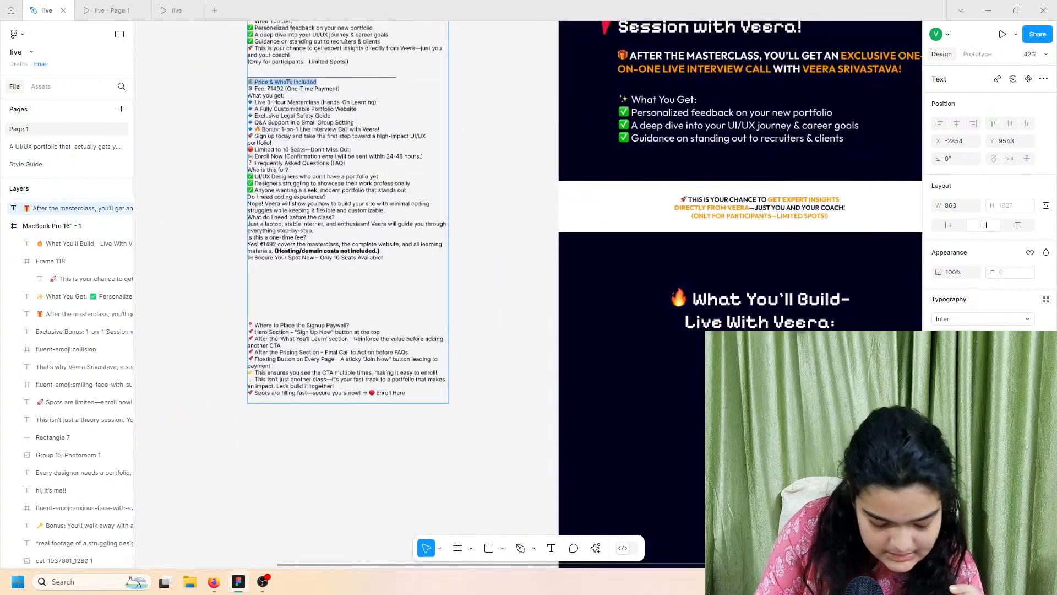
{"action": "scroll", "coordinate": [450, 311], "scroll_direction": "right", "scroll_amount": 1}
Step: Replace the heading with 'Price & What's Included' keeping its style, narrowed to two lines
{"action": "double_click", "coordinate": [450, 310]}
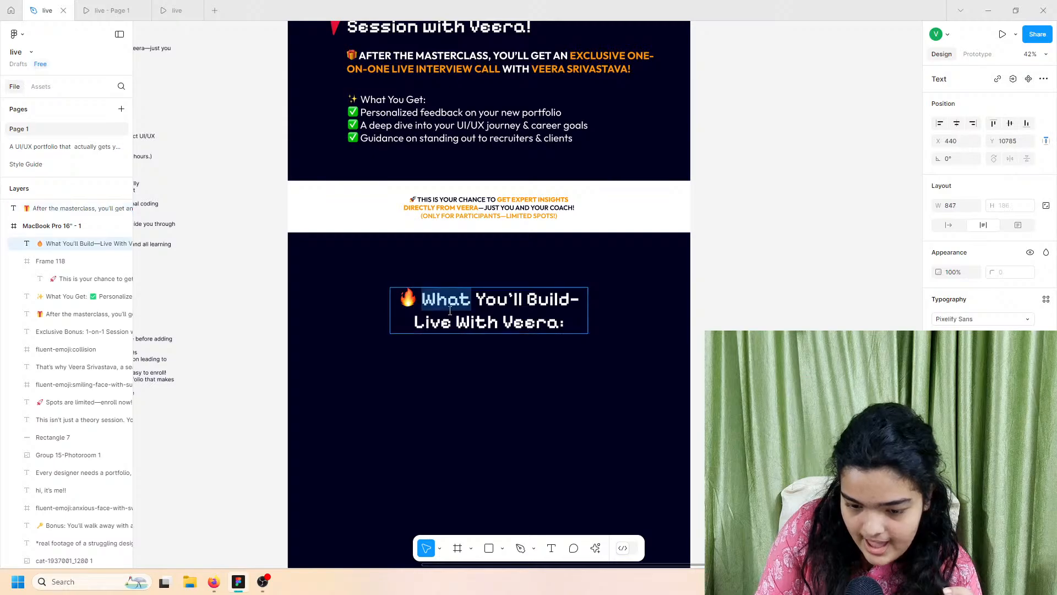
{"action": "right_click", "coordinate": [448, 310]}
{"action": "left_click", "coordinate": [478, 344]}
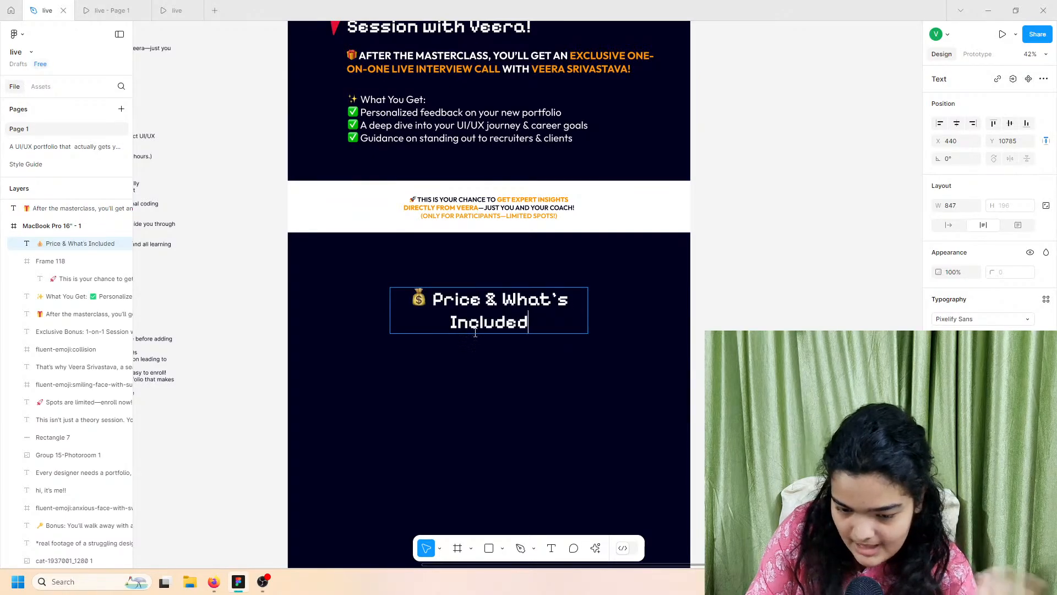
{"action": "left_click_drag", "start_coordinate": [590, 303], "coordinate": [548, 312]}
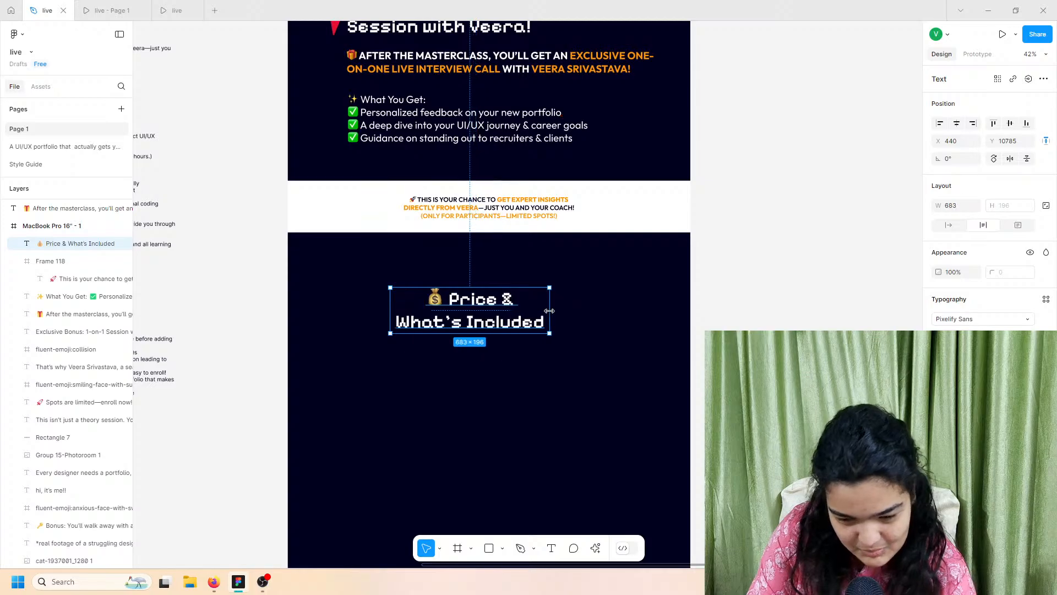
Step: Centre the Price heading horizontally in the frame, checking it in the prototype preview
{"action": "left_click", "coordinate": [177, 11]}
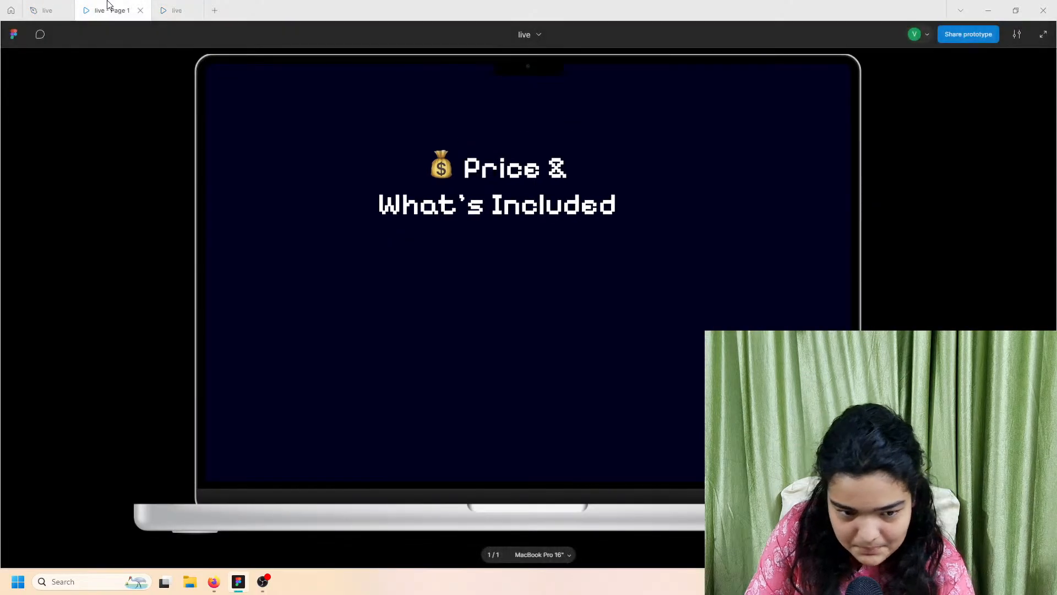
{"action": "left_click", "coordinate": [47, 10]}
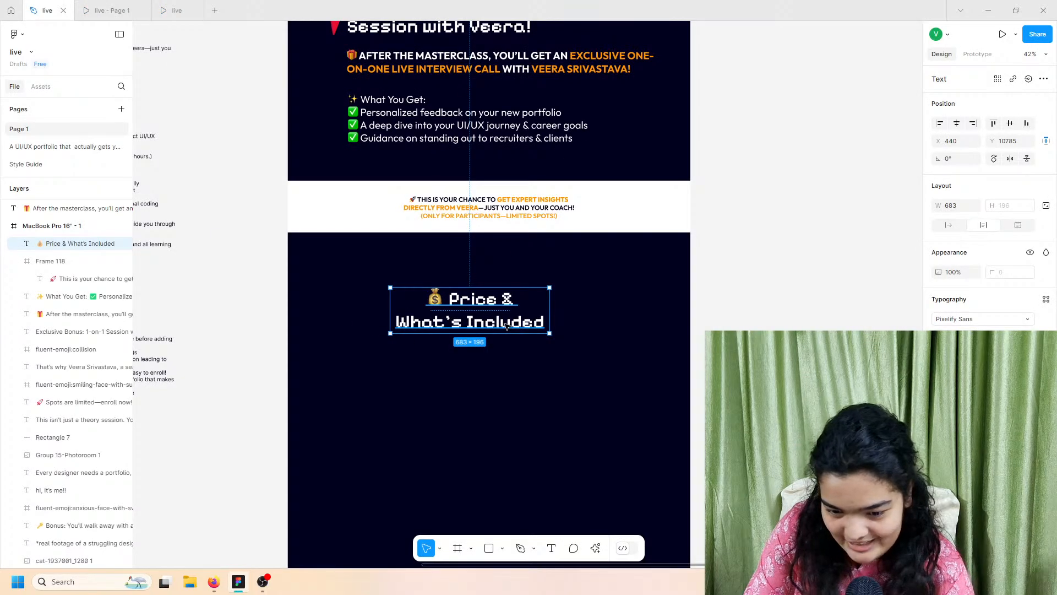
{"action": "left_click_drag", "start_coordinate": [506, 326], "coordinate": [512, 326]}
{"action": "left_click", "coordinate": [959, 124]}
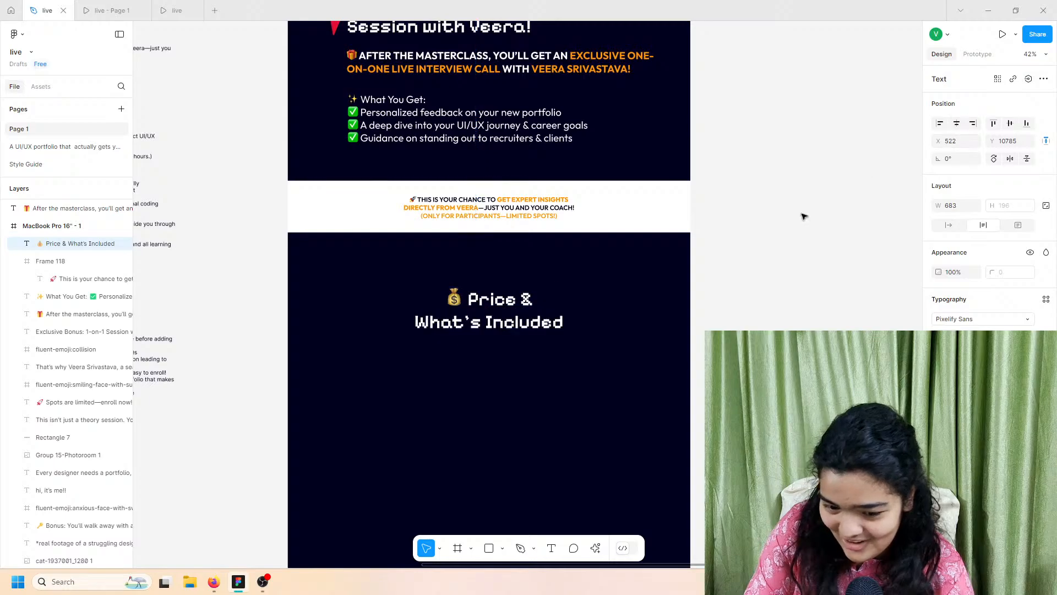
{"action": "left_click", "coordinate": [149, 6]}
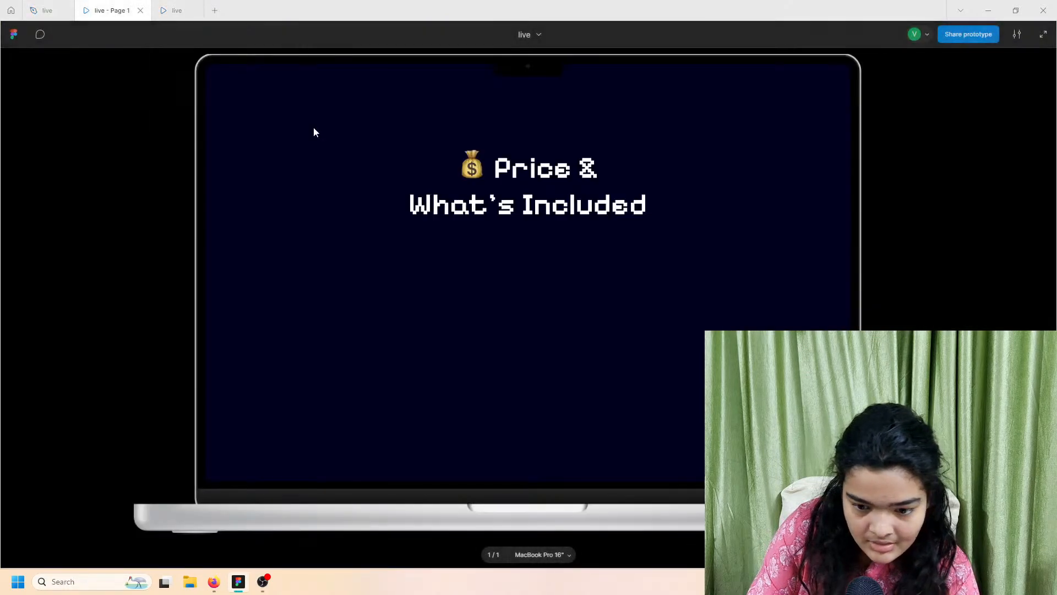
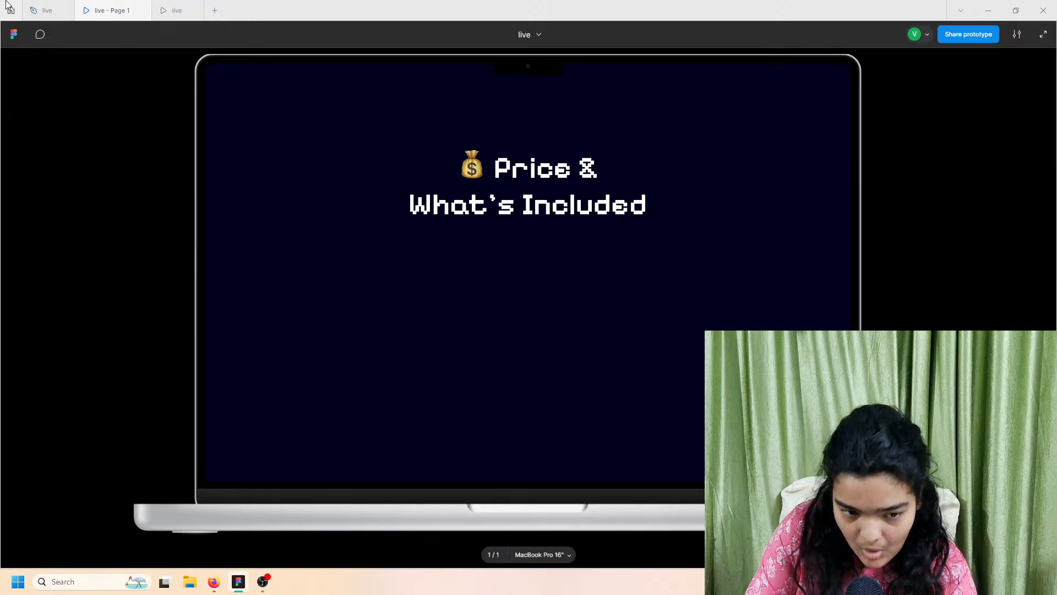
Step: Return to the design file and bring the centred Price & What's Included heading into view
{"action": "left_click", "coordinate": [48, 10]}
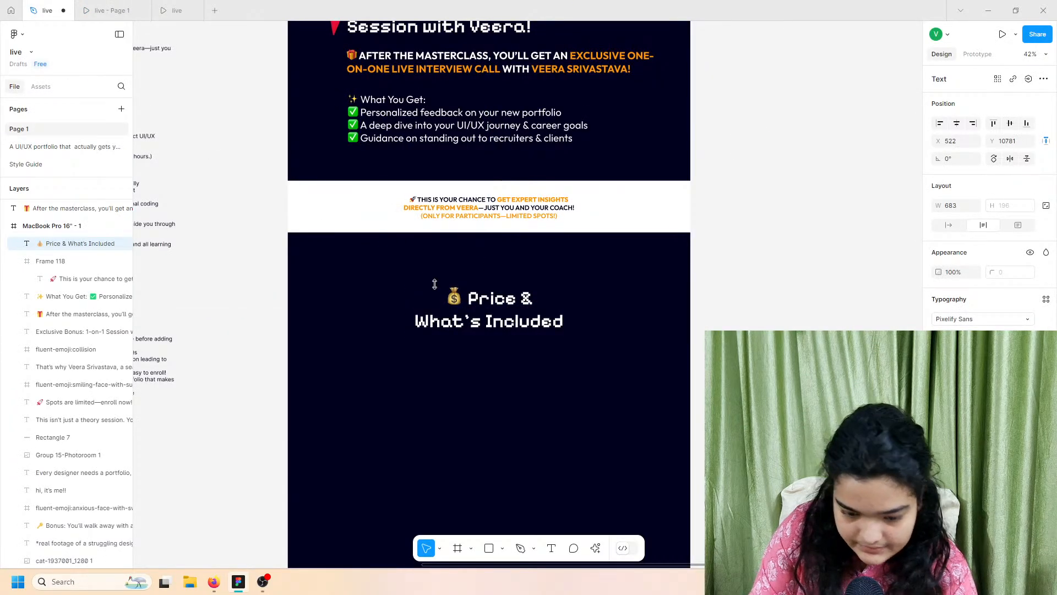
{"action": "scroll", "coordinate": [435, 284], "scroll_direction": "down", "scroll_amount": 5}
{"action": "scroll", "coordinate": [435, 284], "scroll_direction": "up", "scroll_amount": 3}
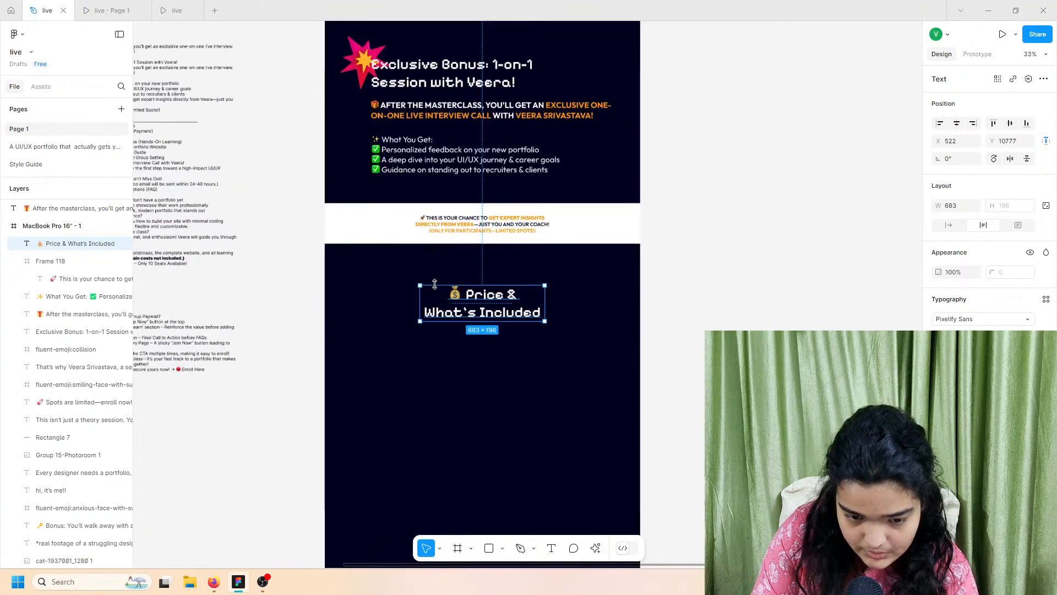
Step: Draw a frame below the price heading with a white FFFFFF fill, 742 wide
{"action": "left_click", "coordinate": [554, 512]}
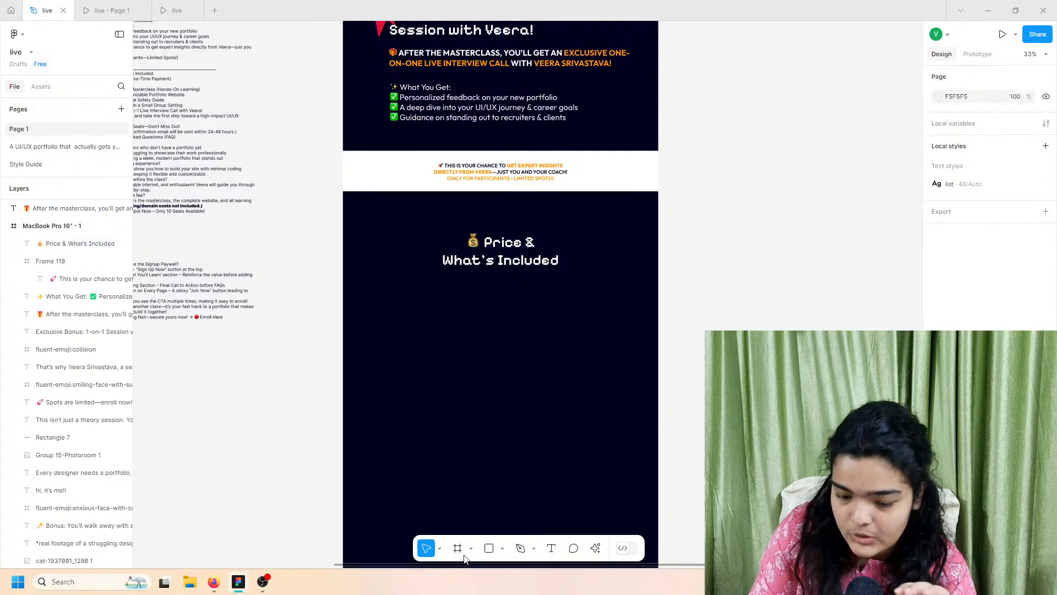
{"action": "left_click", "coordinate": [457, 551]}
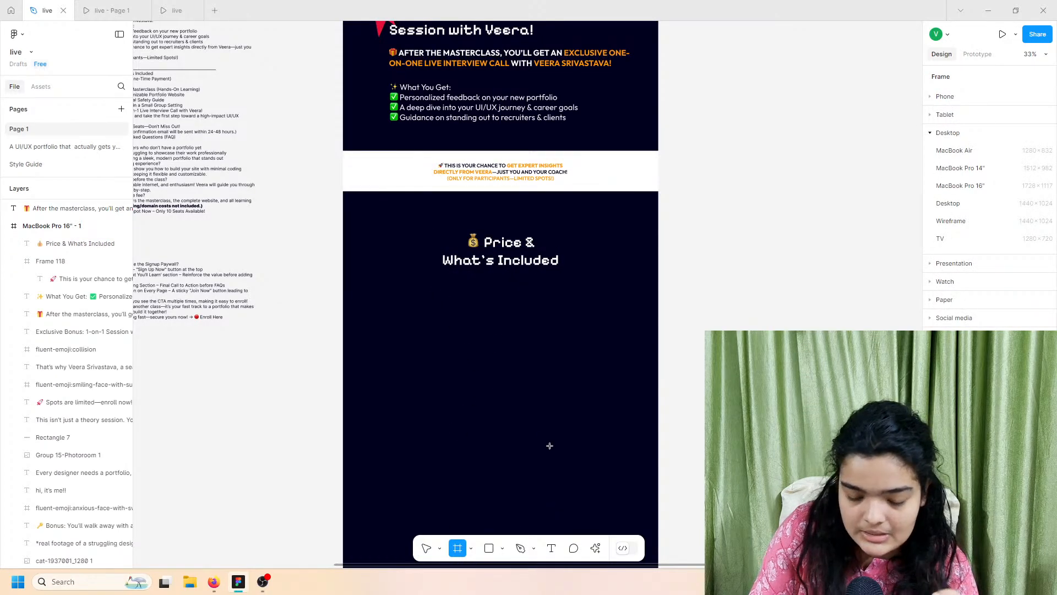
{"action": "mouse_move", "coordinate": [434, 287]}
{"action": "left_mouse_down"}
{"action": "mouse_move", "coordinate": [582, 448]}
{"action": "mouse_move", "coordinate": [581, 529]}
{"action": "left_mouse_up"}
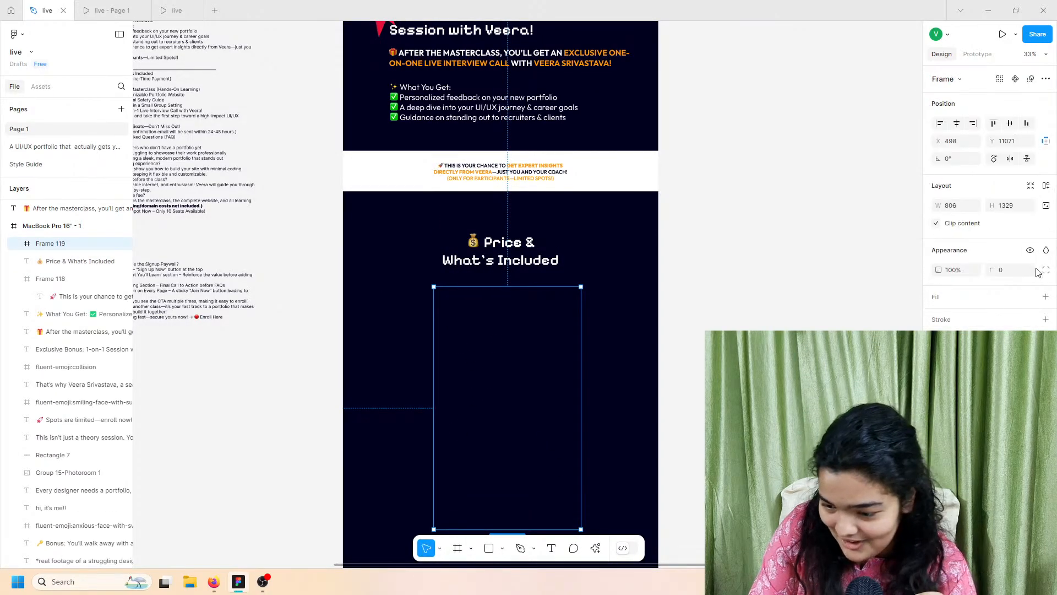
{"action": "left_click", "coordinate": [1046, 297]}
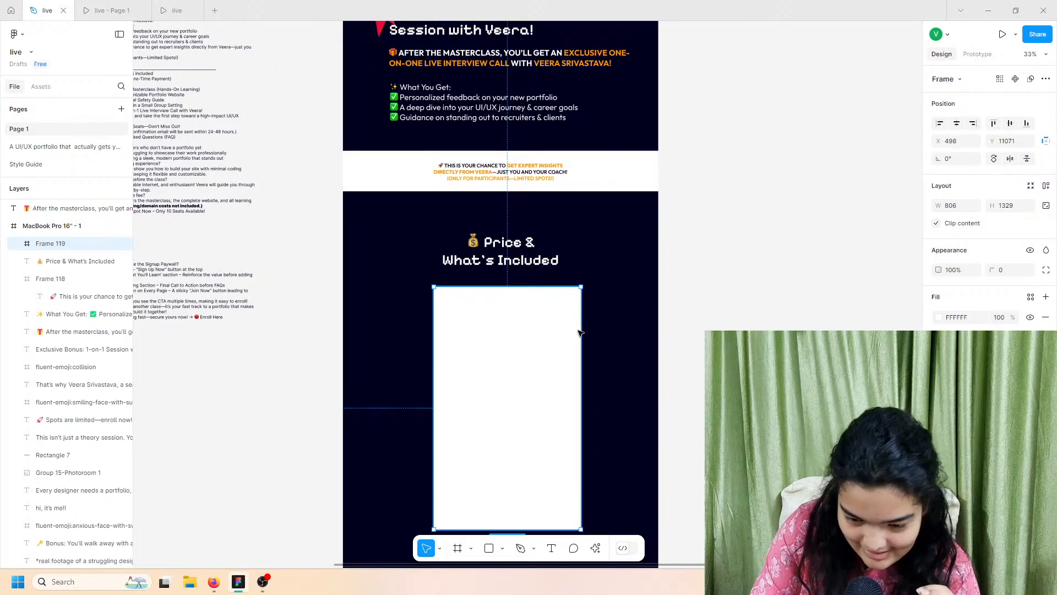
{"action": "left_click_drag", "start_coordinate": [581, 325], "coordinate": [569, 325]}
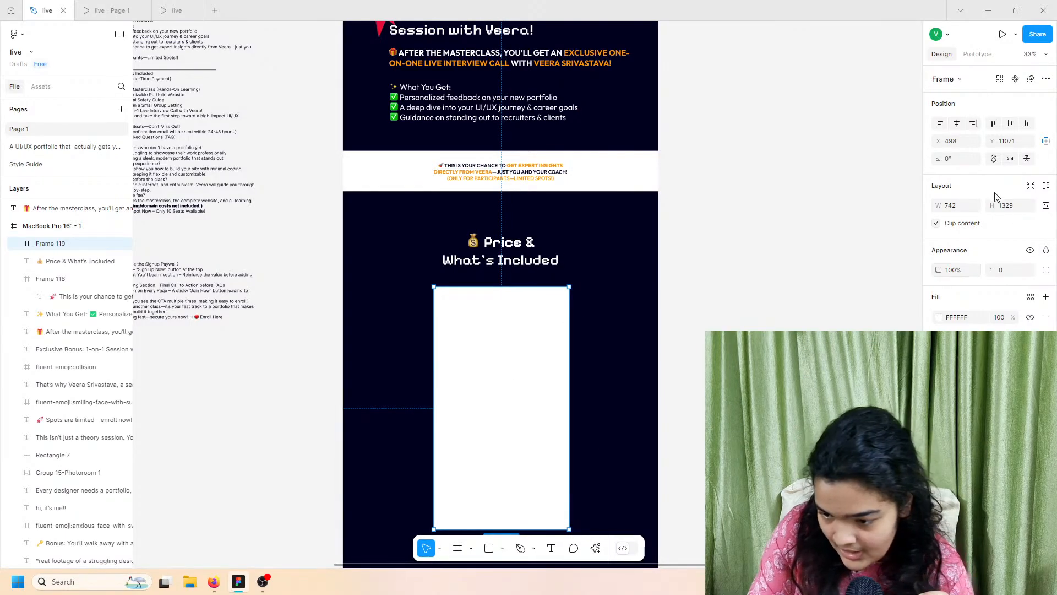
Step: Round the white card's corners to a 45 radius
{"action": "left_click", "coordinate": [991, 268]}
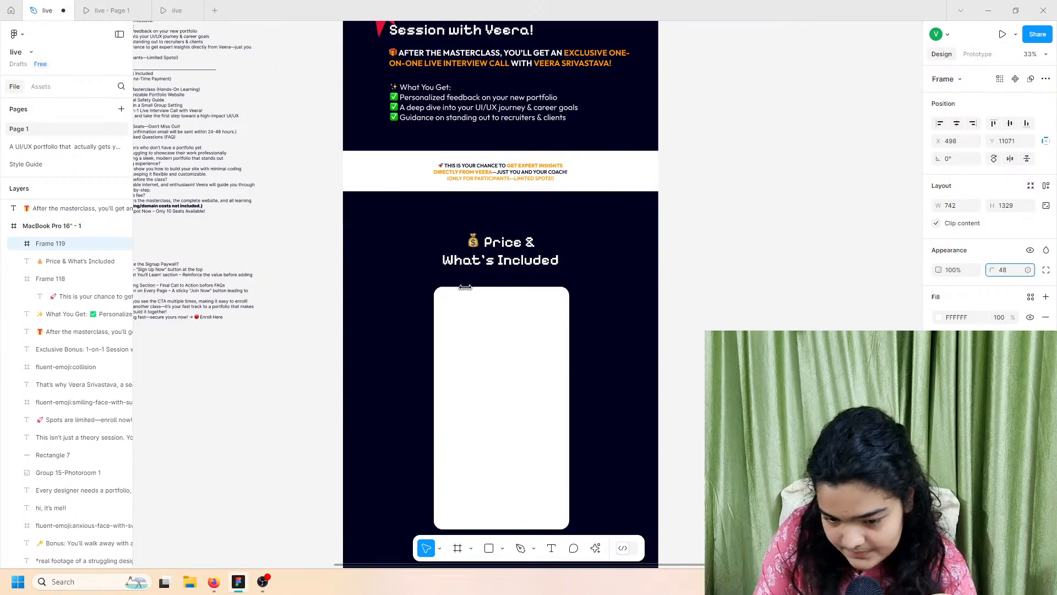
{"action": "left_click_drag", "start_coordinate": [703, 323], "coordinate": [779, 326]}
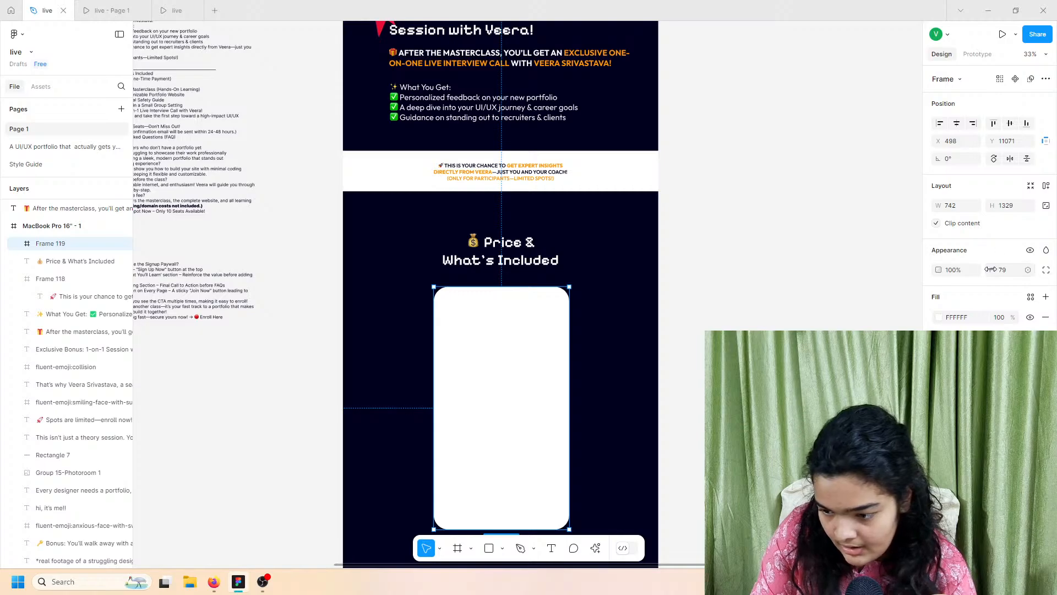
{"action": "left_click_drag", "start_coordinate": [991, 269], "coordinate": [943, 270]}
{"action": "left_click_drag", "start_coordinate": [674, 280], "coordinate": [532, 247]}
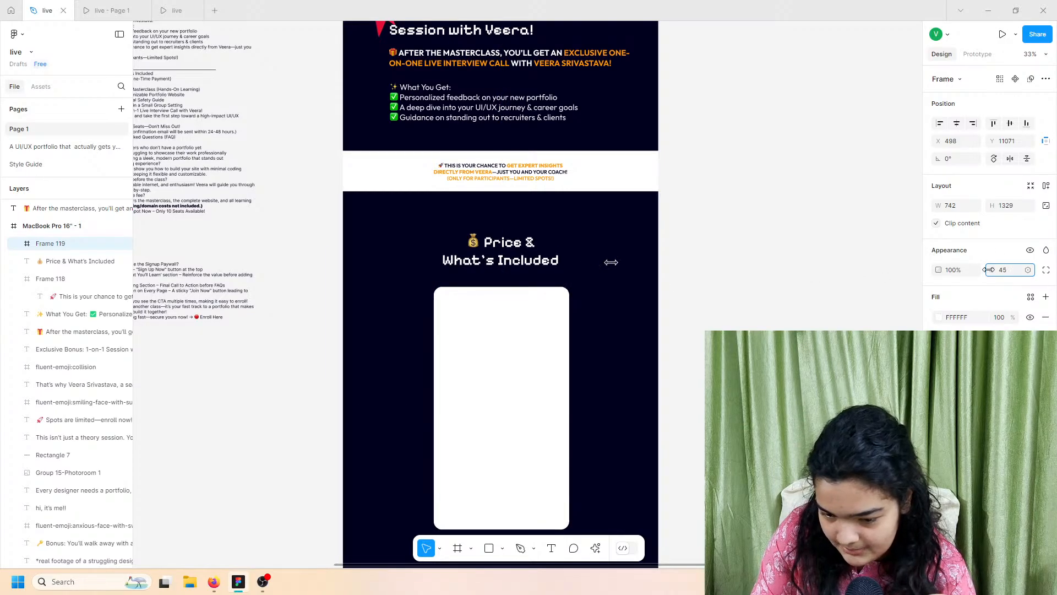
{"action": "left_click_drag", "start_coordinate": [611, 263], "coordinate": [611, 262]}
Step: Centre the card horizontally under the heading, checking it in the prototype preview
{"action": "left_click_drag", "start_coordinate": [512, 354], "coordinate": [515, 351]}
{"action": "left_click", "coordinate": [958, 126]}
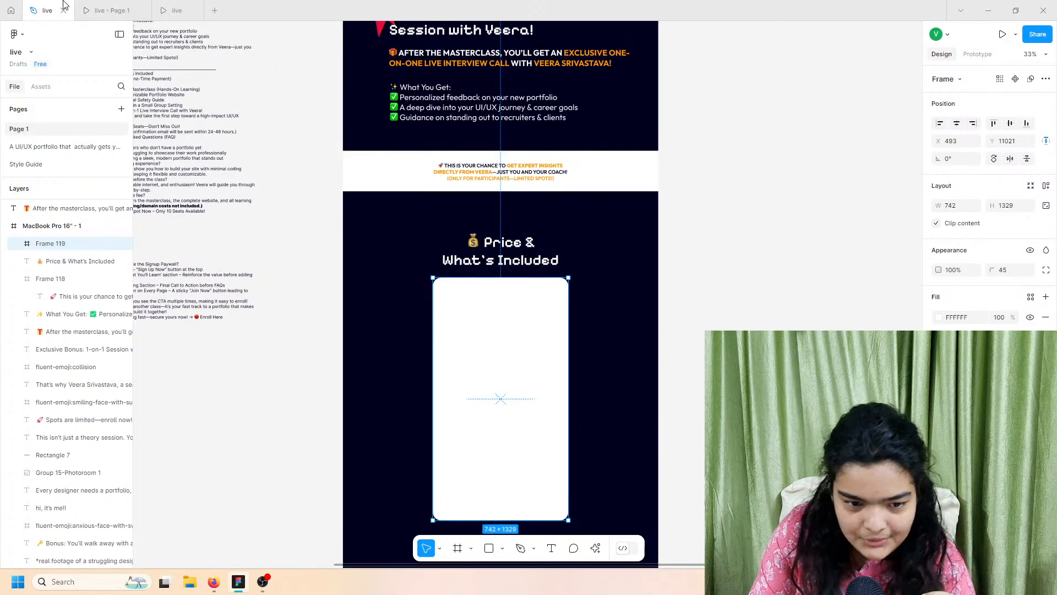
{"action": "left_click", "coordinate": [101, 5]}
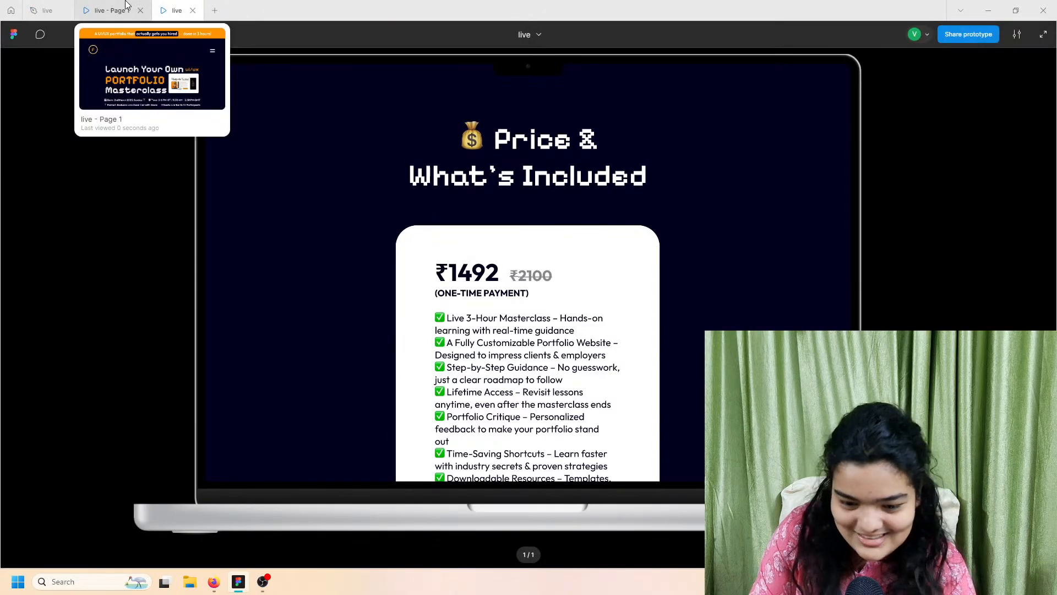
{"action": "left_click", "coordinate": [47, 10]}
{"action": "key", "text": "Down"}
{"action": "key", "text": "Down"}
{"action": "key", "text": "Down"}
{"action": "key", "text": "Down"}
{"action": "key", "text": "Down"}
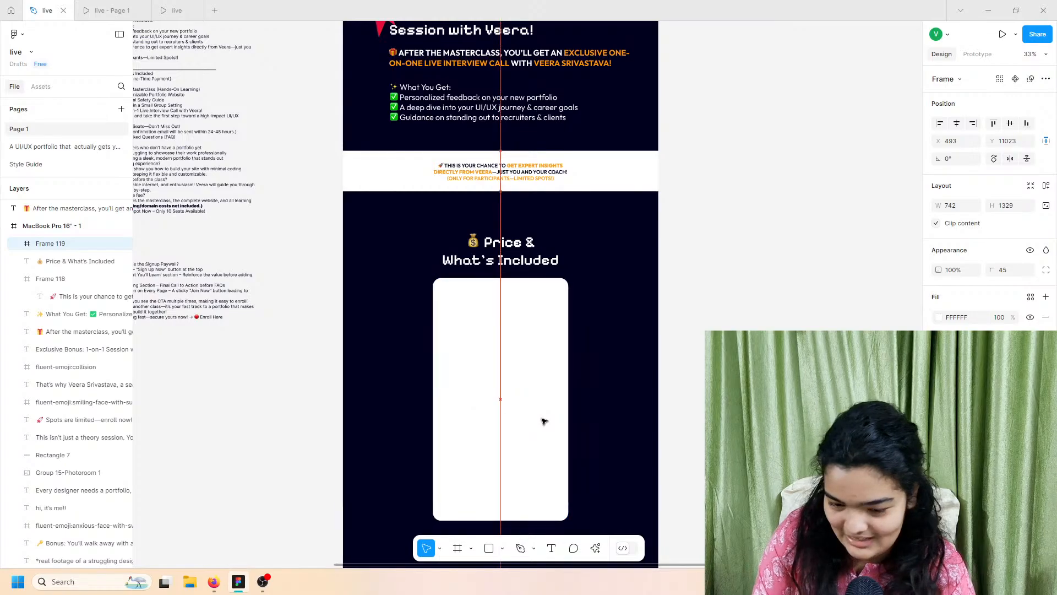
{"action": "scroll", "coordinate": [544, 421], "scroll_direction": "up", "scroll_amount": 6, "text": "ctrl"}
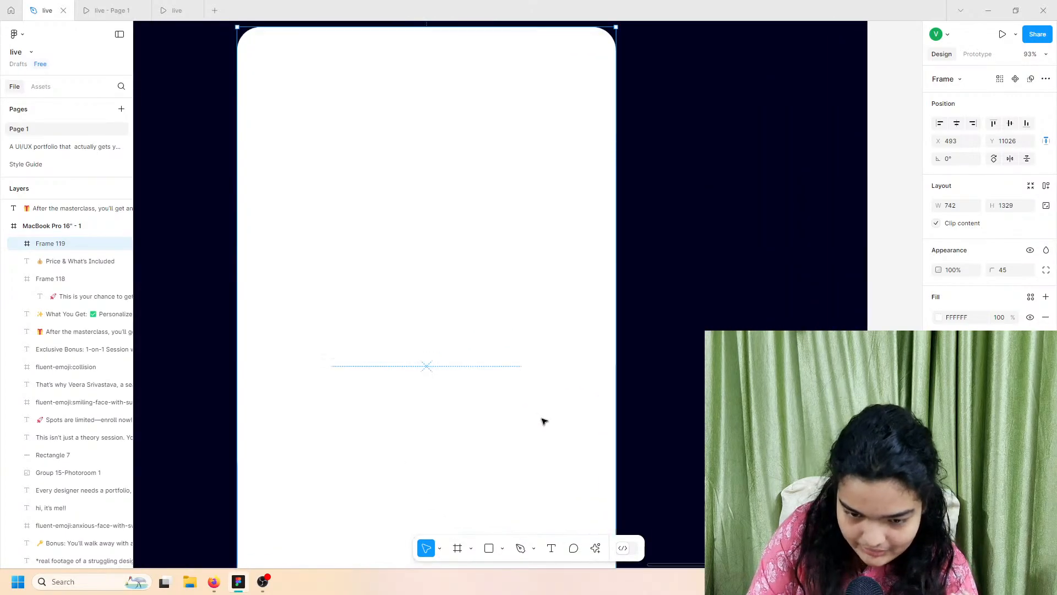
Step: Start an empty text box inside the white card
{"action": "left_click", "coordinate": [552, 548]}
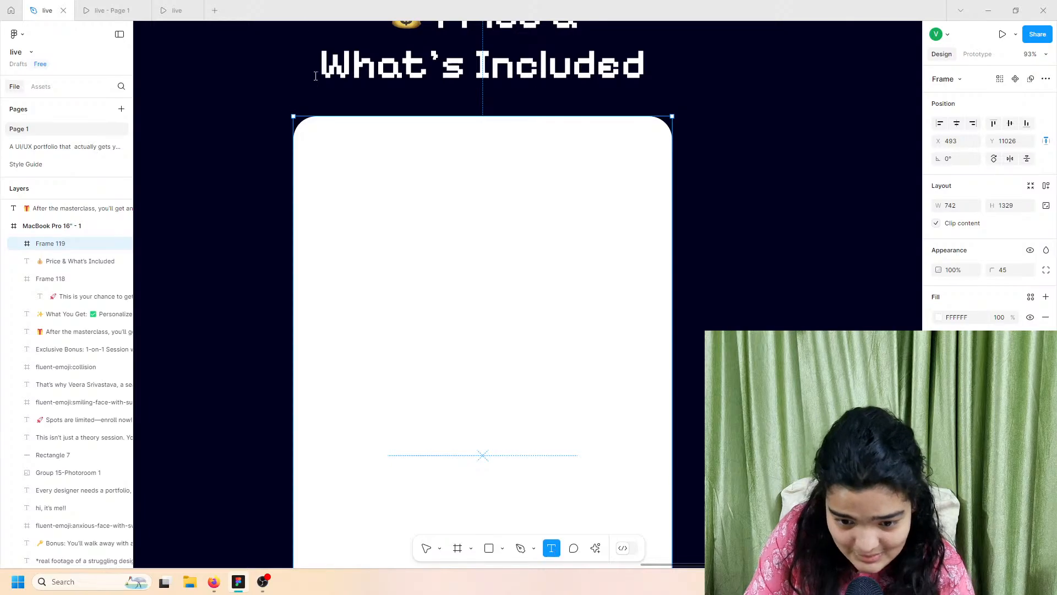
{"action": "left_click", "coordinate": [364, 255]}
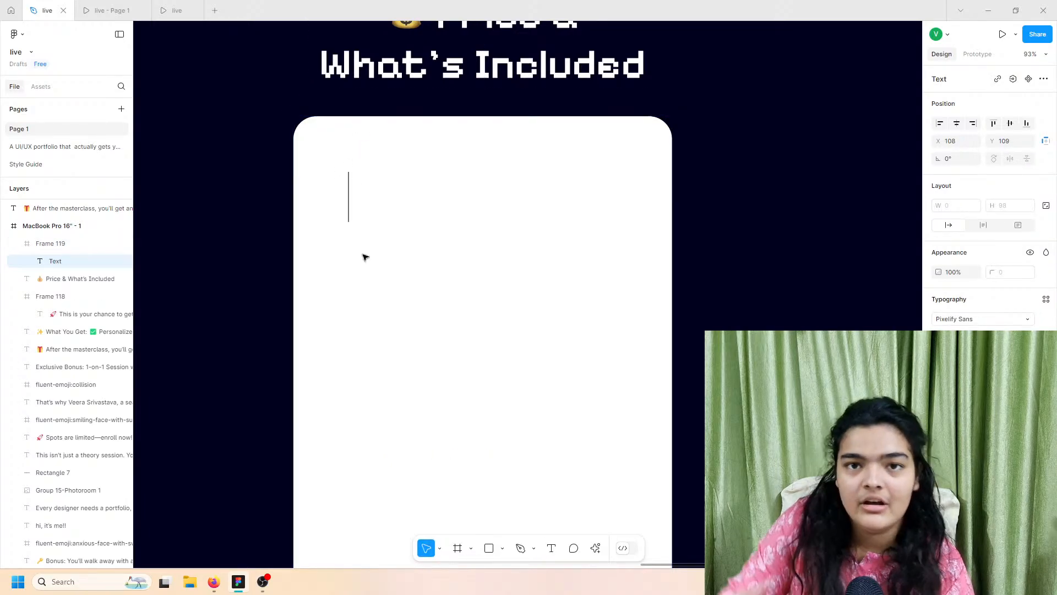
{"action": "left_click", "coordinate": [219, 581]}
Step: Search Google for 'rupee sign' and copy the ₹ symbol from the results
{"action": "left_click", "coordinate": [164, 6]}
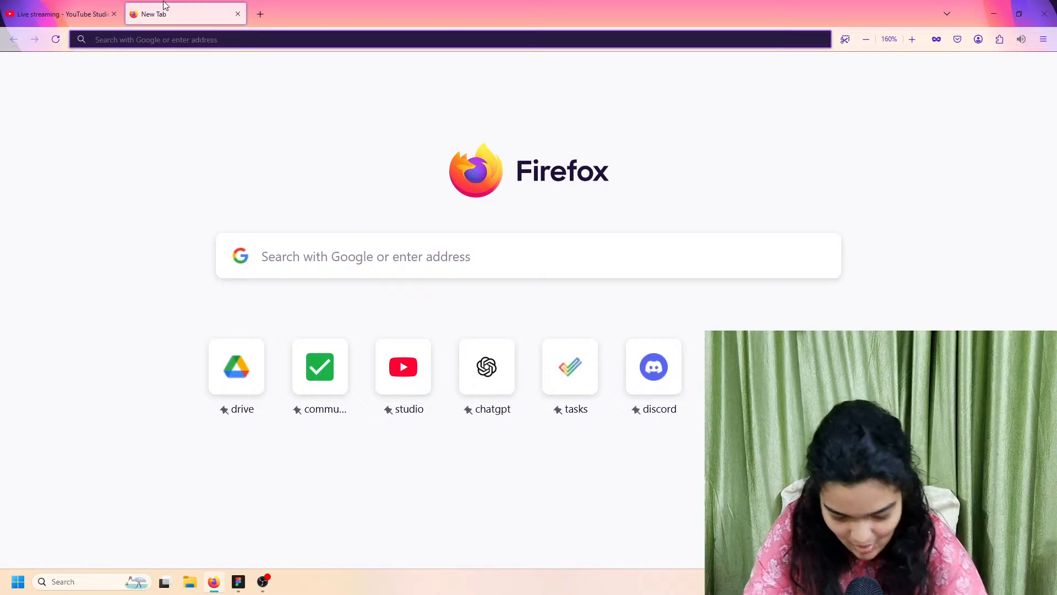
{"action": "type", "text": "rupee "}
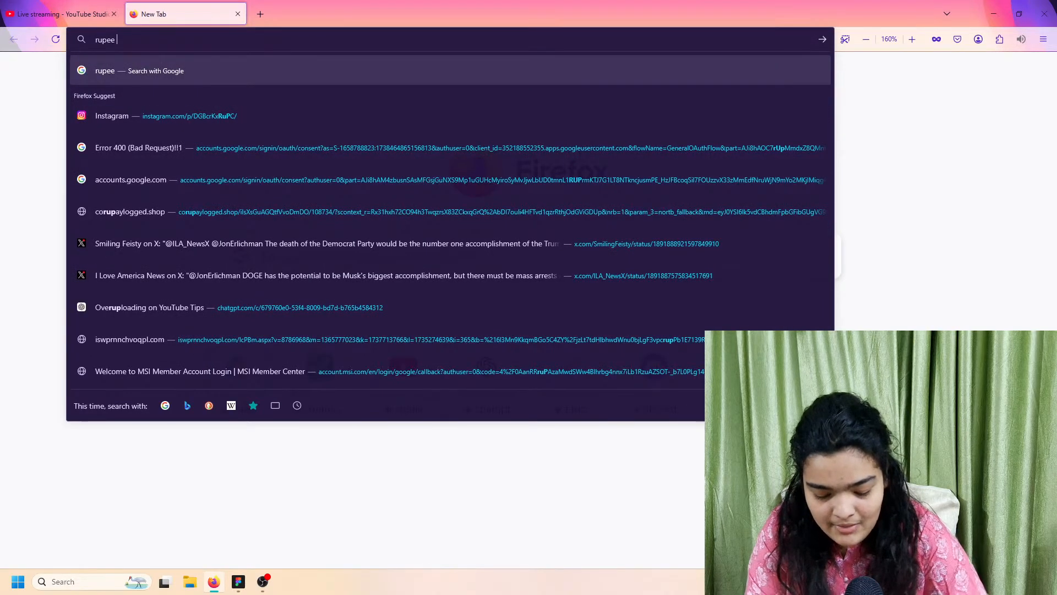
{"action": "type", "text": "sign"}
{"action": "key", "text": "Return"}
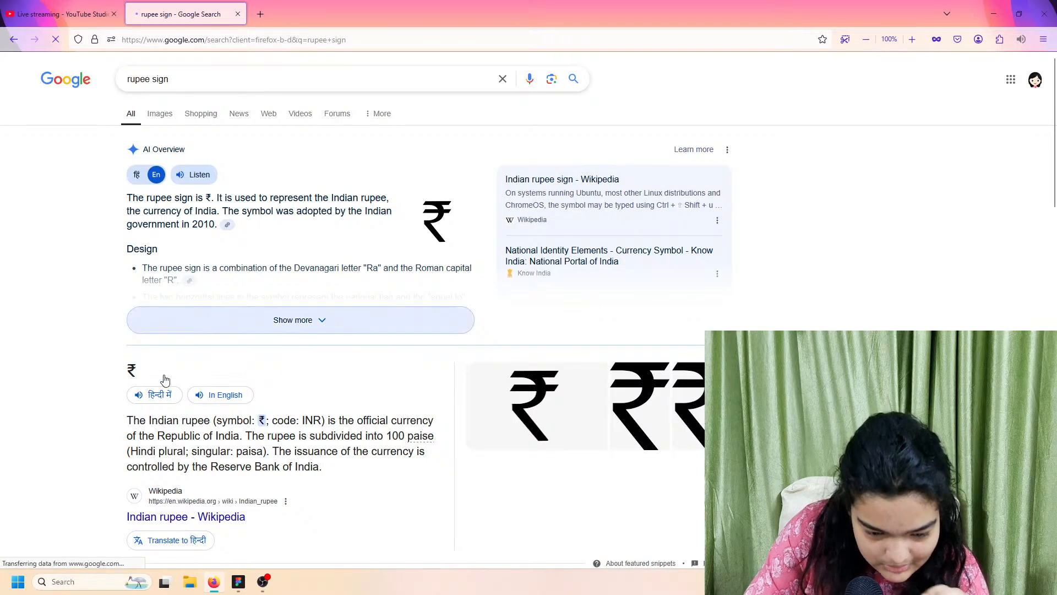
{"action": "double_click", "coordinate": [132, 370]}
{"action": "right_click", "coordinate": [133, 379]}
{"action": "left_click", "coordinate": [135, 382]}
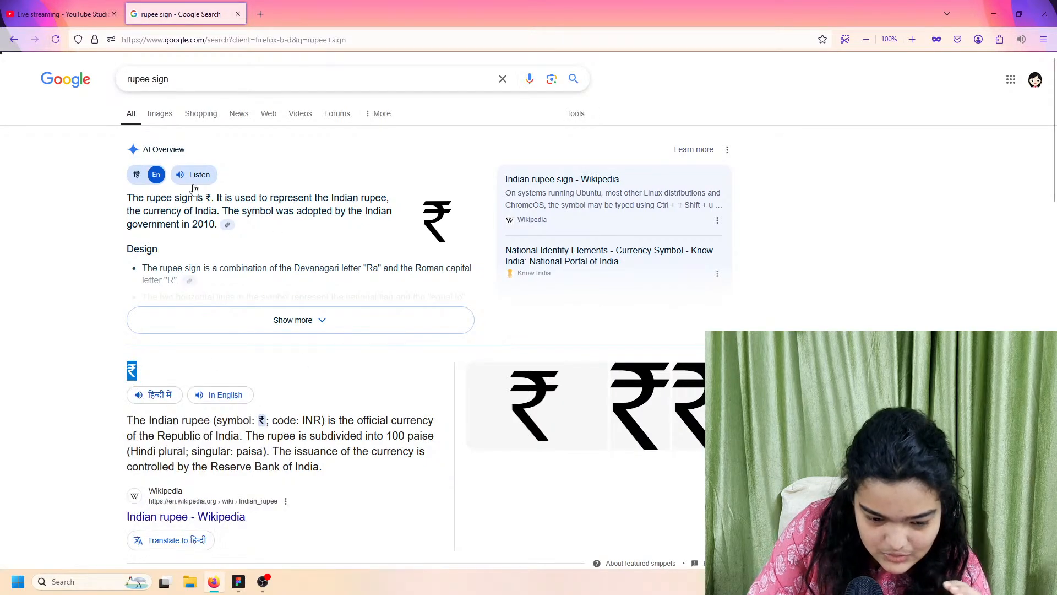
{"action": "left_click", "coordinate": [228, 587]}
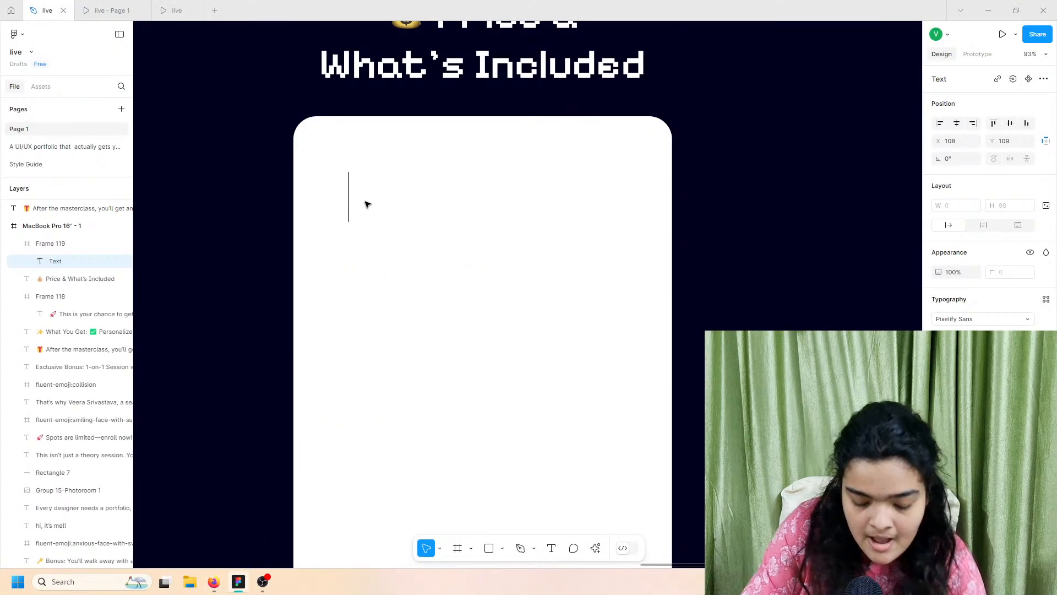
Step: Paste ₹ and type 1492 into the card's text box
{"action": "key", "text": "ctrl+v"}
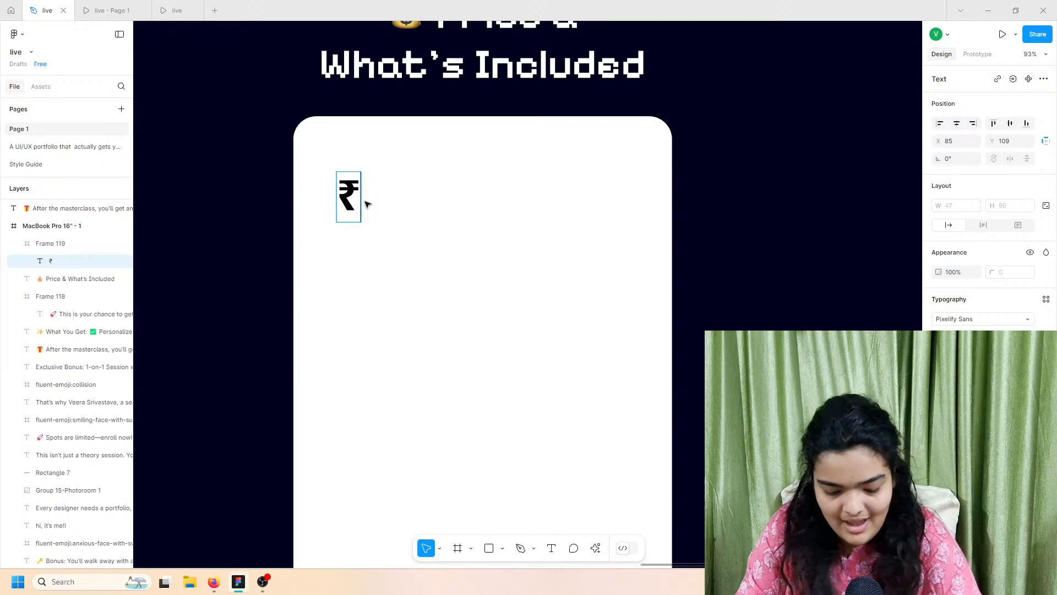
{"action": "type", "text": "1492"}
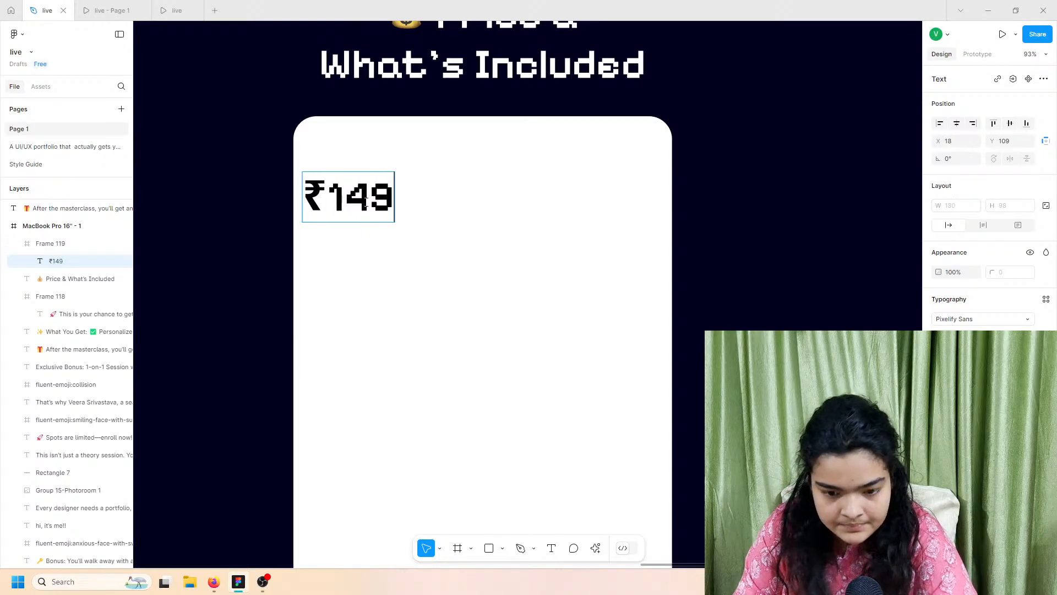
{"action": "left_click", "coordinate": [113, 9]}
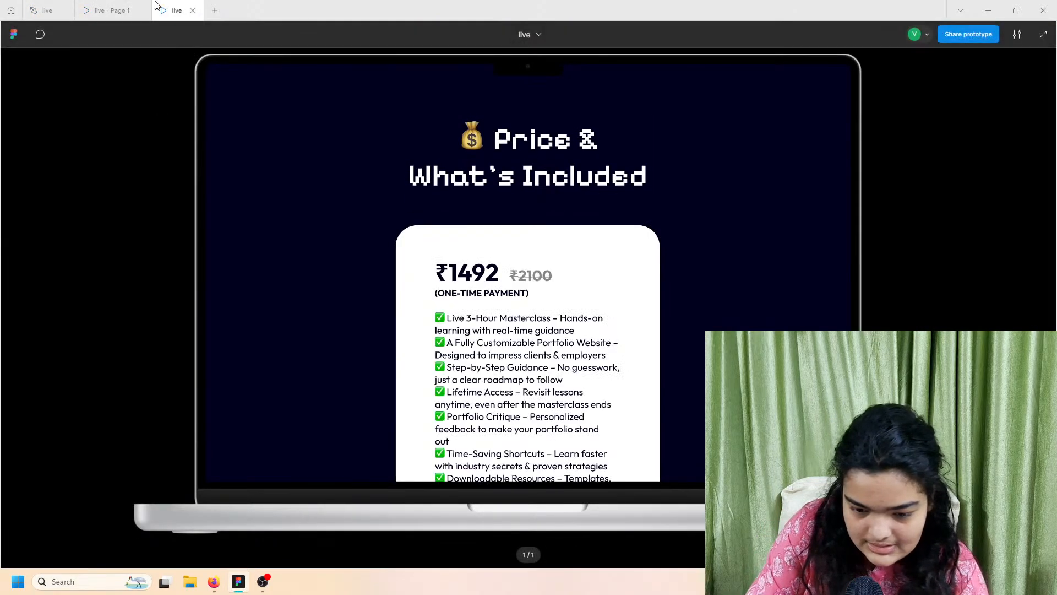
{"action": "left_click", "coordinate": [47, 10]}
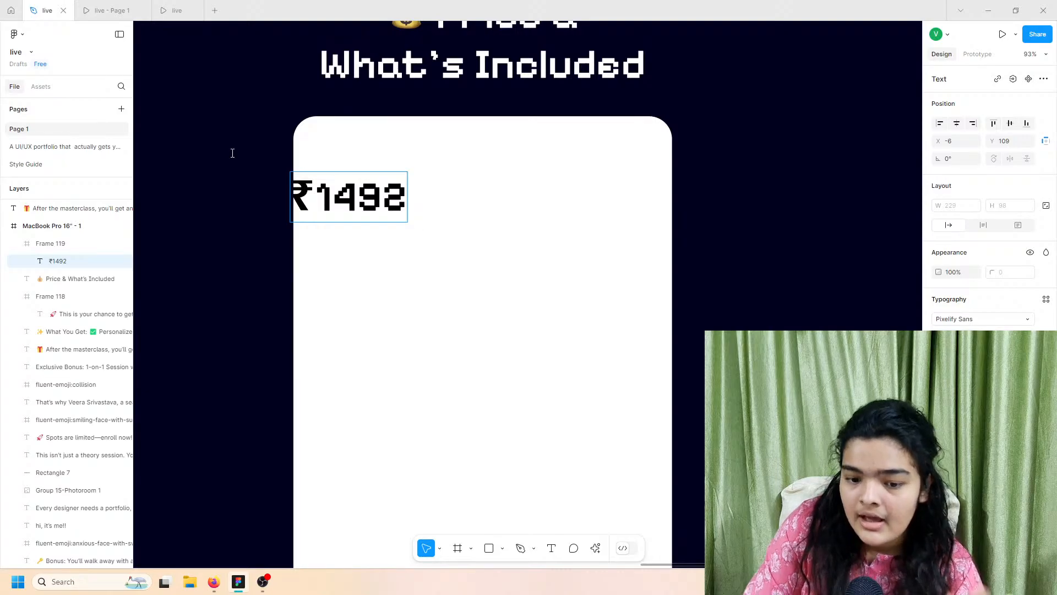
Step: Set the ₹1492 price to the Outfit font and move it inward from the card edge
{"action": "double_click", "coordinate": [315, 190]}
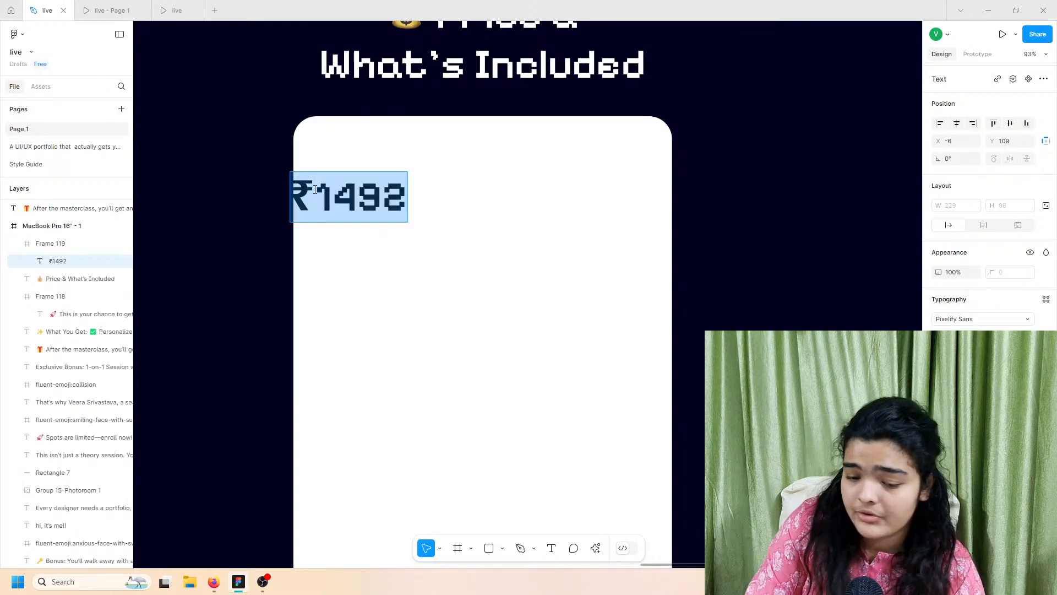
{"action": "left_click", "coordinate": [976, 319]}
{"action": "type", "text": "outfit"}
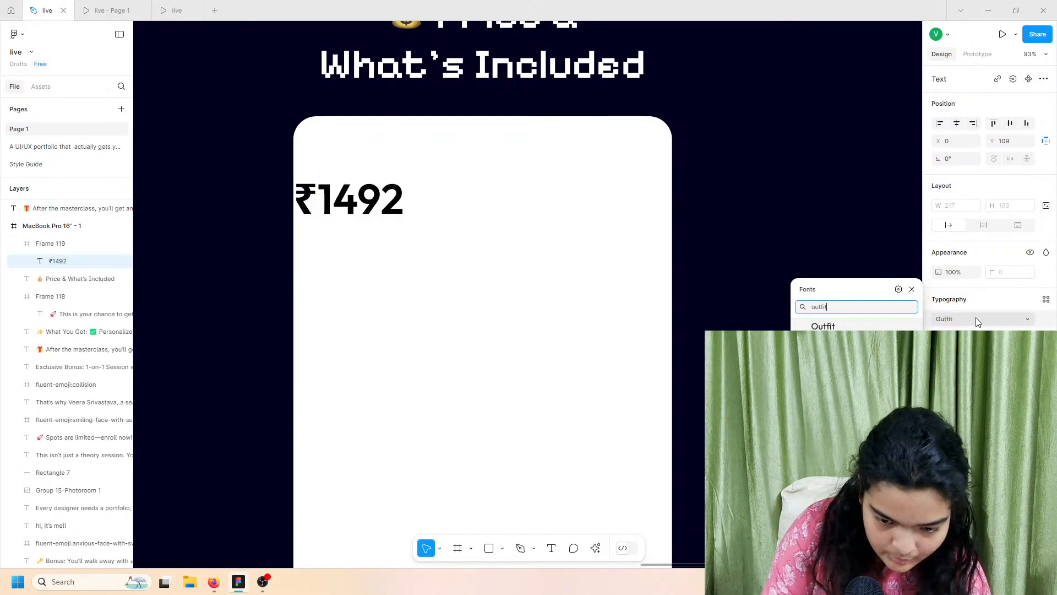
{"action": "key", "text": "Return"}
{"action": "left_click", "coordinate": [456, 361]}
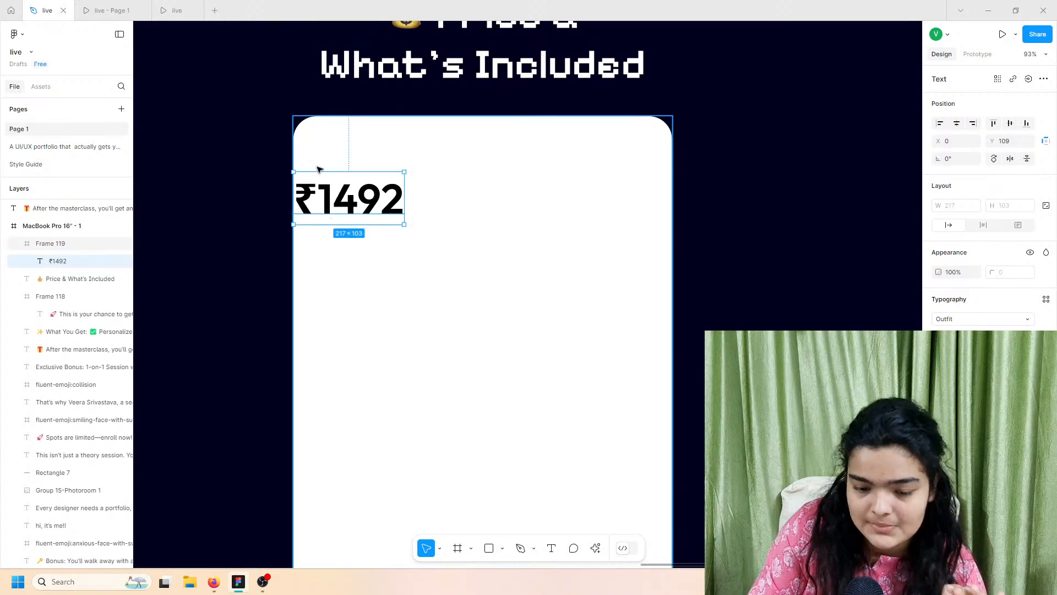
{"action": "left_click_drag", "start_coordinate": [374, 207], "coordinate": [403, 204]}
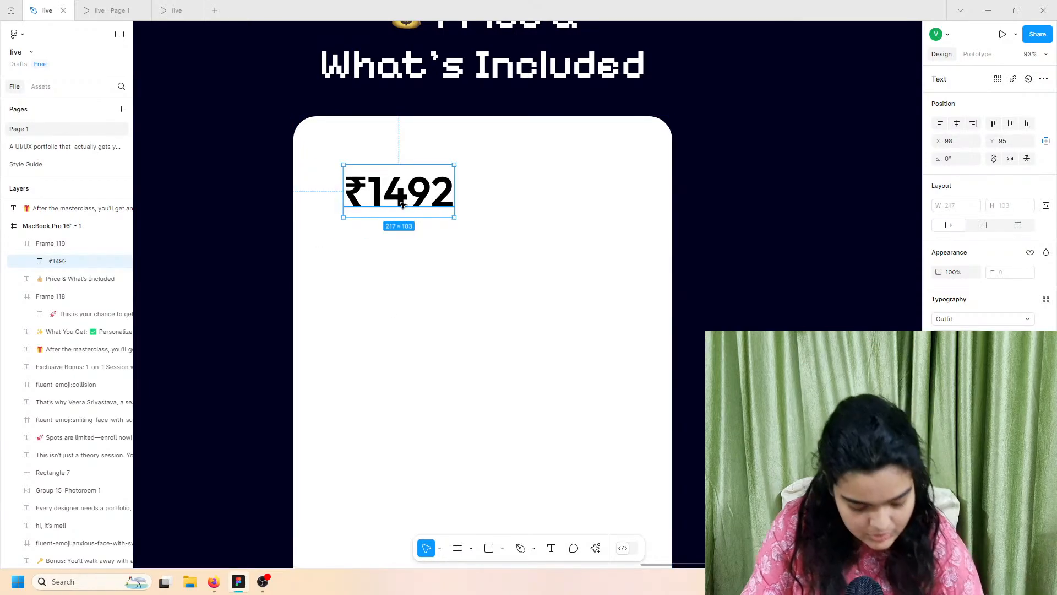
Step: Duplicate the price beside the original and change the copy's digits to 2100
{"action": "key", "text": "ctrl+d"}
{"action": "left_click_drag", "start_coordinate": [393, 208], "coordinate": [502, 202]}
{"action": "left_click", "coordinate": [414, 198]}
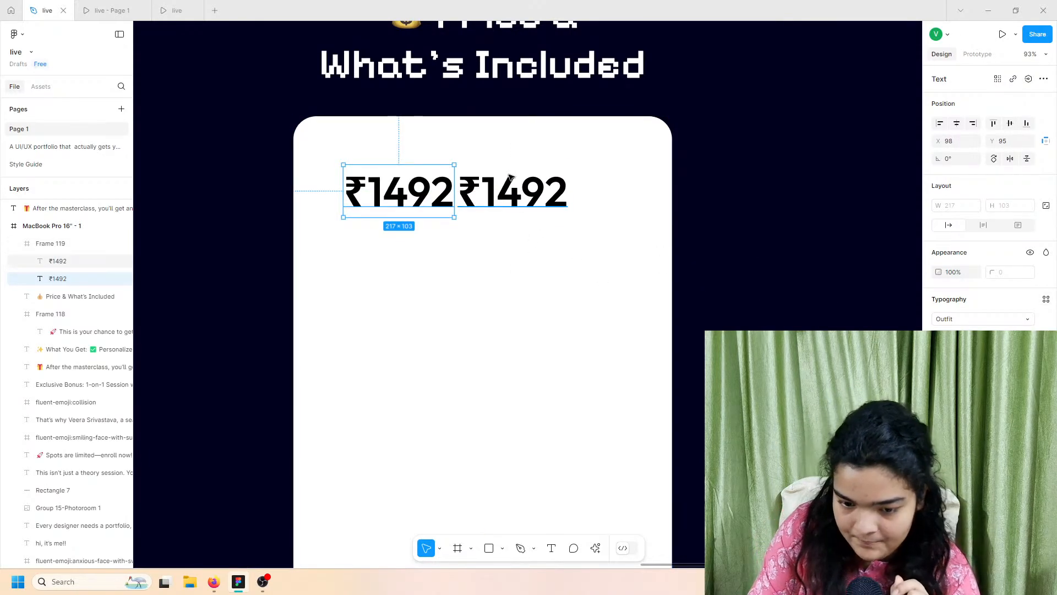
{"action": "double_click", "coordinate": [502, 192]}
{"action": "left_click_drag", "start_coordinate": [483, 191], "coordinate": [587, 194]}
{"action": "type", "text": "2100"}
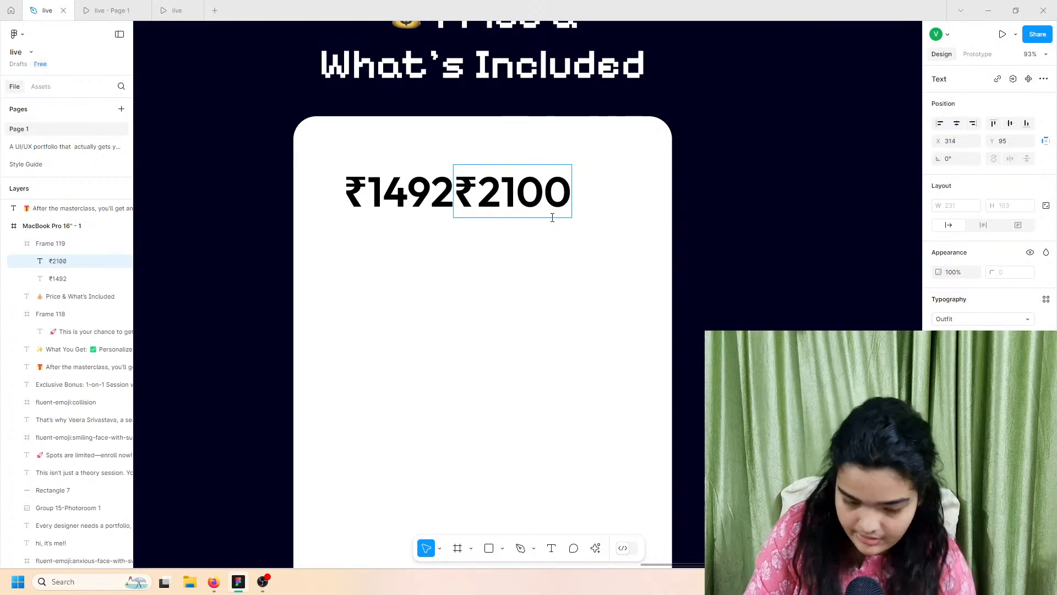
{"action": "key", "text": "Escape"}
Step: Strike through ₹2100 and give it a grey fill
{"action": "left_click", "coordinate": [1046, 372]}
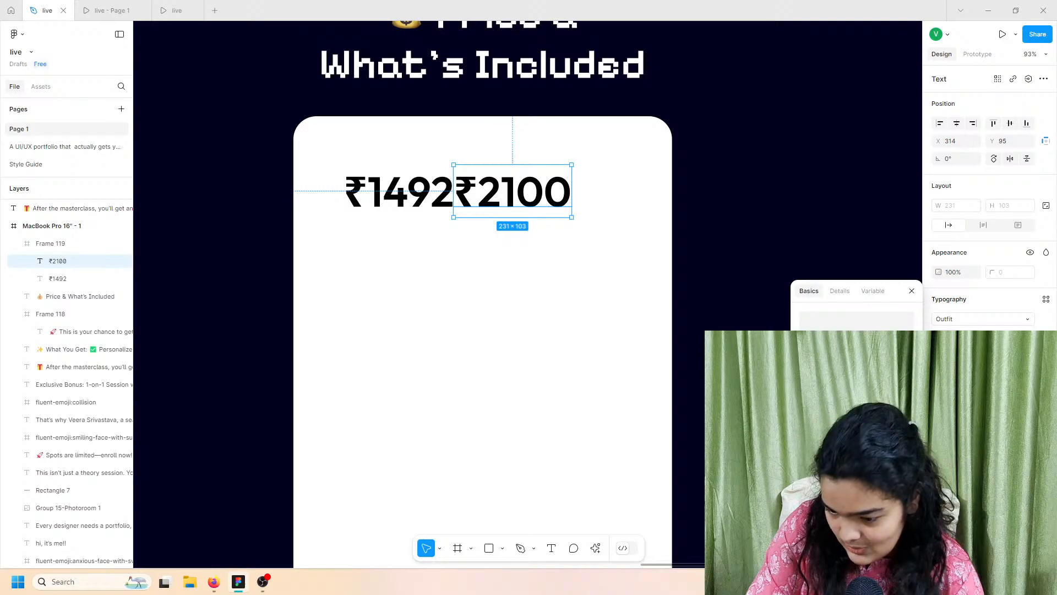
{"action": "left_click", "coordinate": [905, 399]}
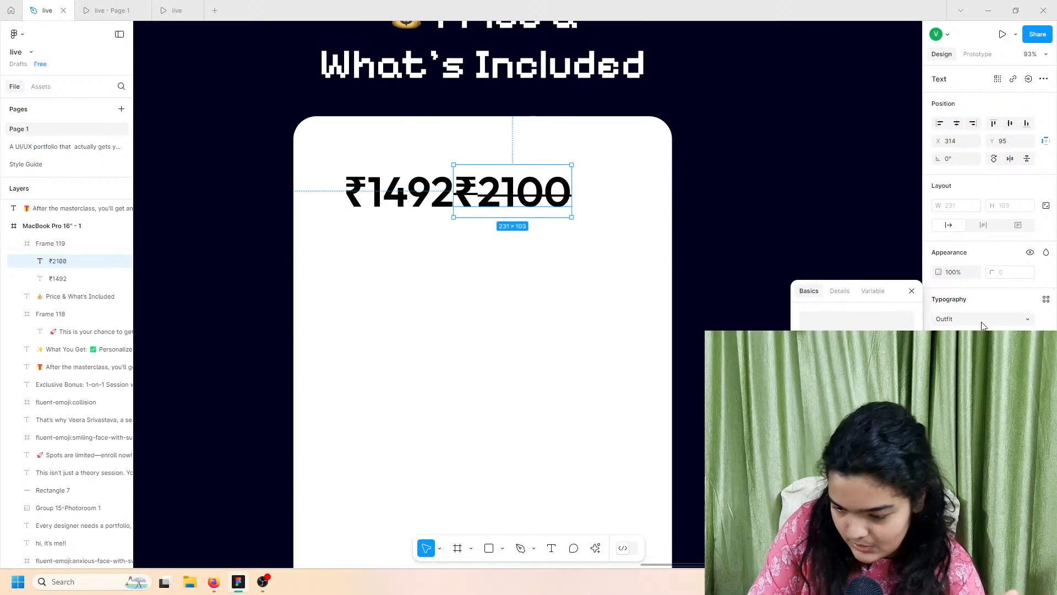
{"action": "left_click", "coordinate": [941, 440]}
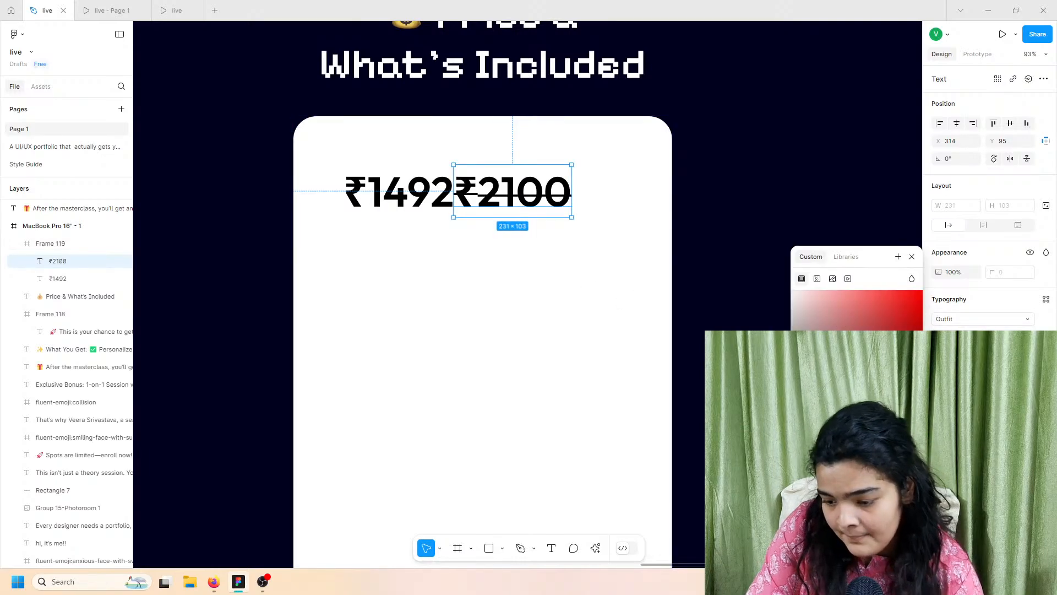
{"action": "left_click_drag", "start_coordinate": [796, 394], "coordinate": [864, 405]}
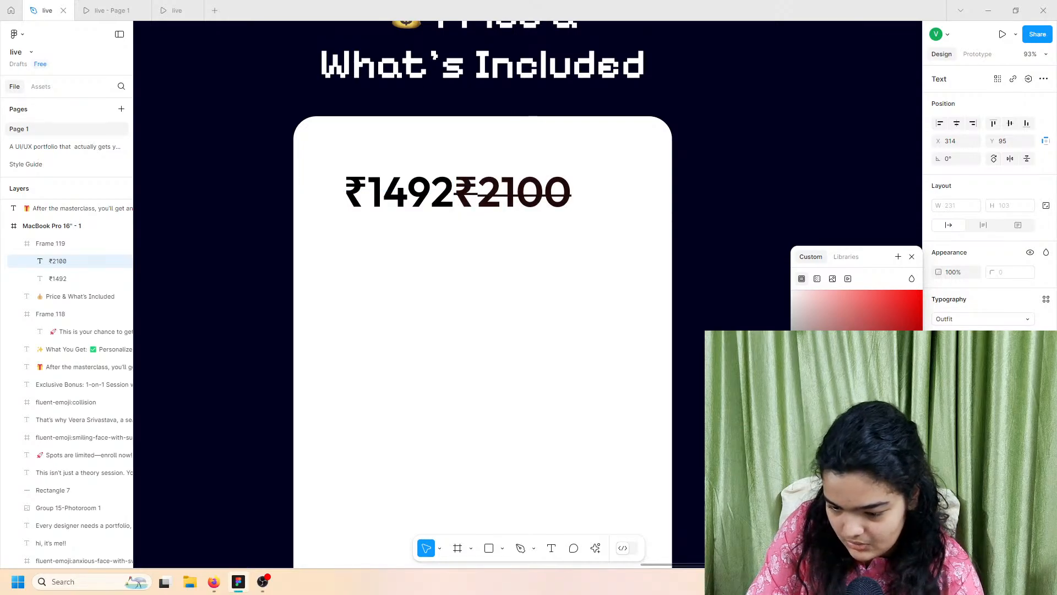
{"action": "left_click", "coordinate": [408, 189]}
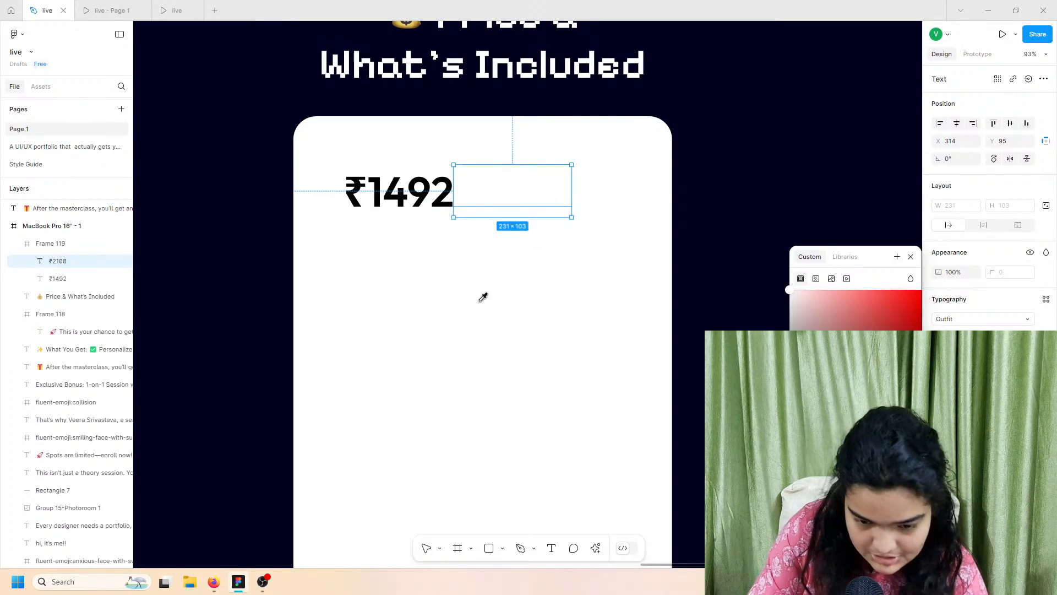
{"action": "left_click", "coordinate": [427, 199]}
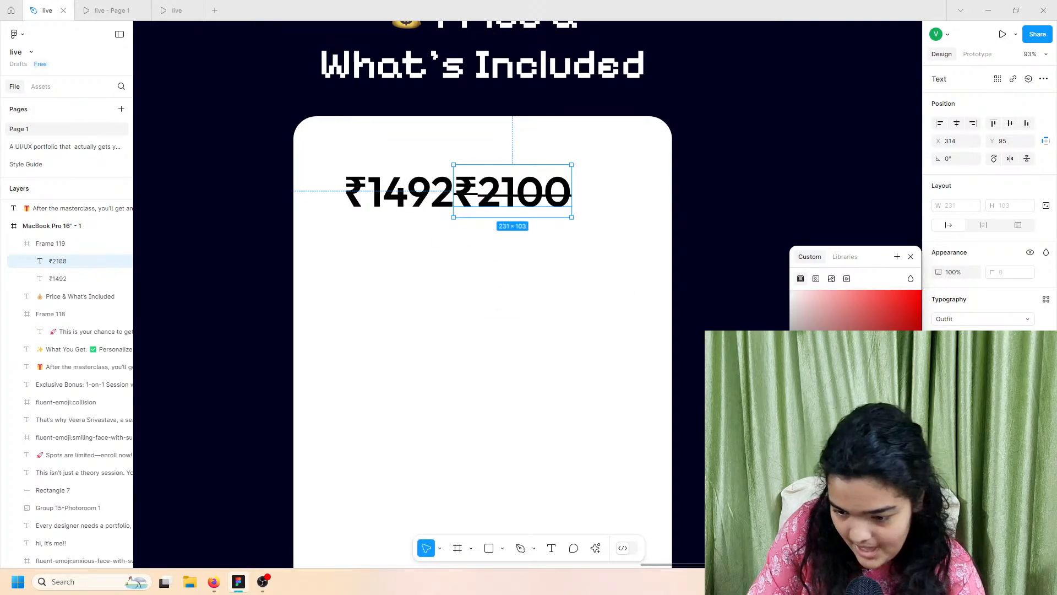
{"action": "left_click_drag", "start_coordinate": [791, 405], "coordinate": [703, 342]}
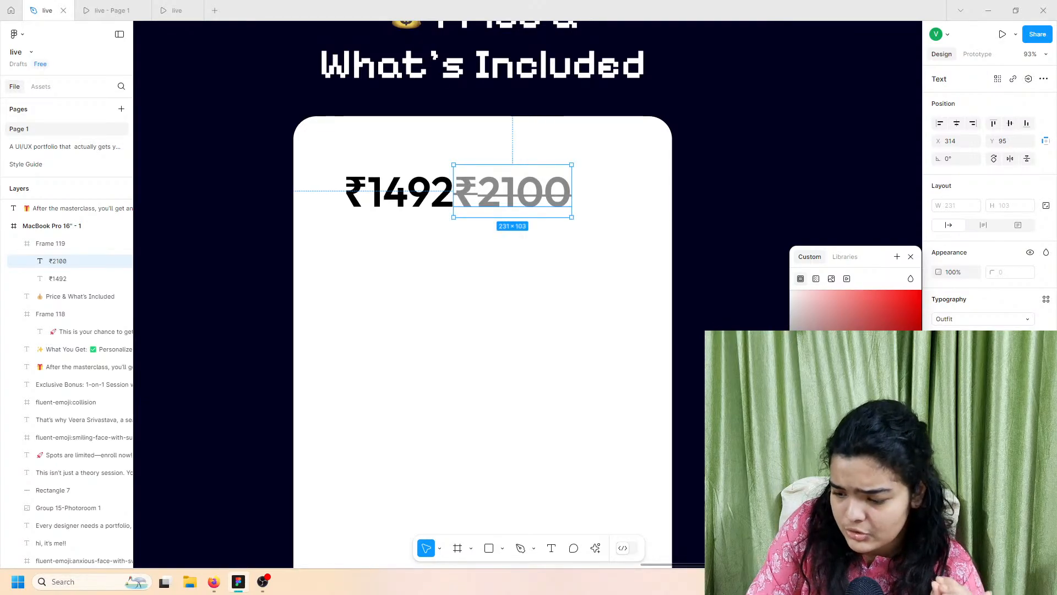
Step: Set ₹2100 to font size 48 and align its baseline beside ₹1492
{"action": "left_click", "coordinate": [1028, 337]}
{"action": "left_click", "coordinate": [1012, 476]}
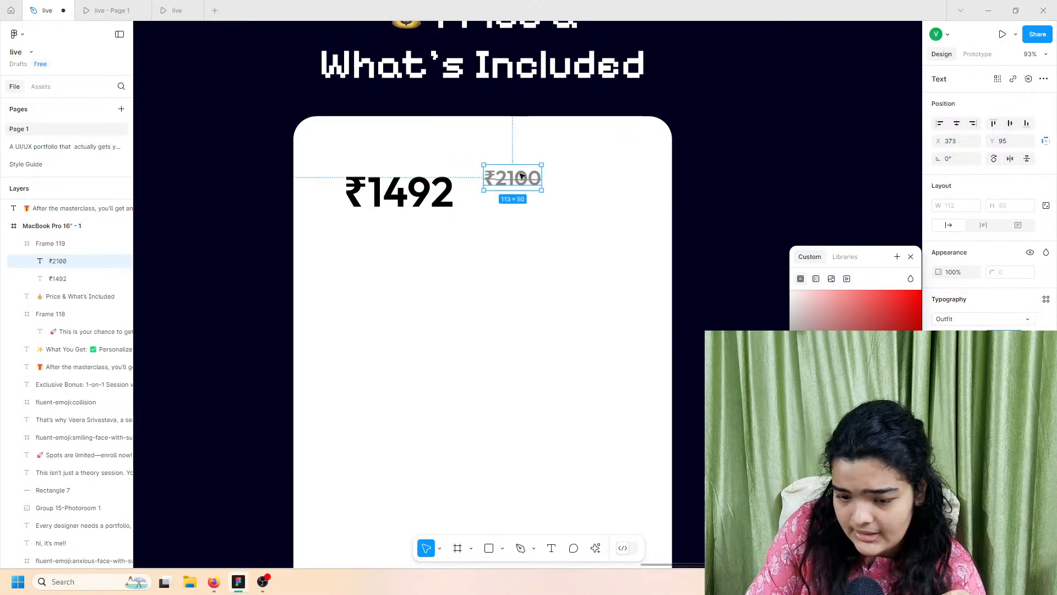
{"action": "left_click_drag", "start_coordinate": [515, 170], "coordinate": [503, 196]}
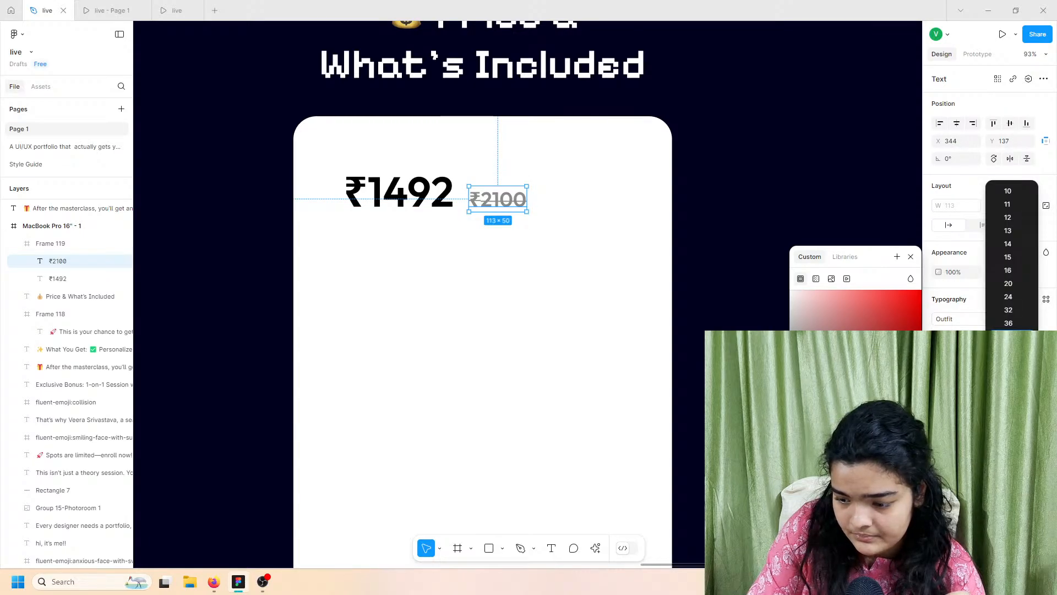
{"action": "left_click", "coordinate": [1009, 350]}
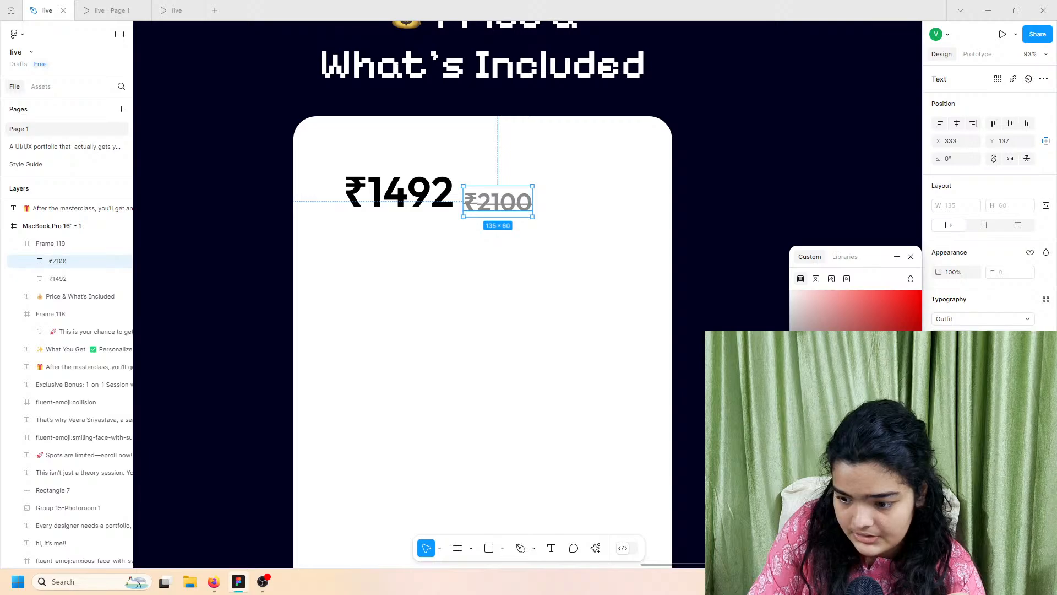
{"action": "key", "text": "Down"}
{"action": "key", "text": "Down"}
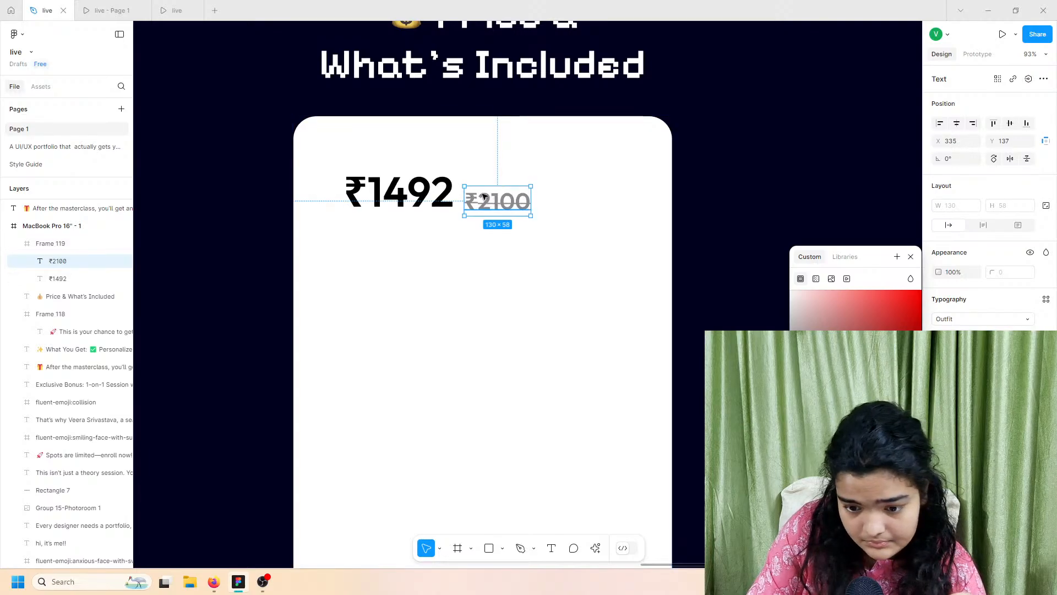
{"action": "left_click_drag", "start_coordinate": [492, 198], "coordinate": [494, 200]}
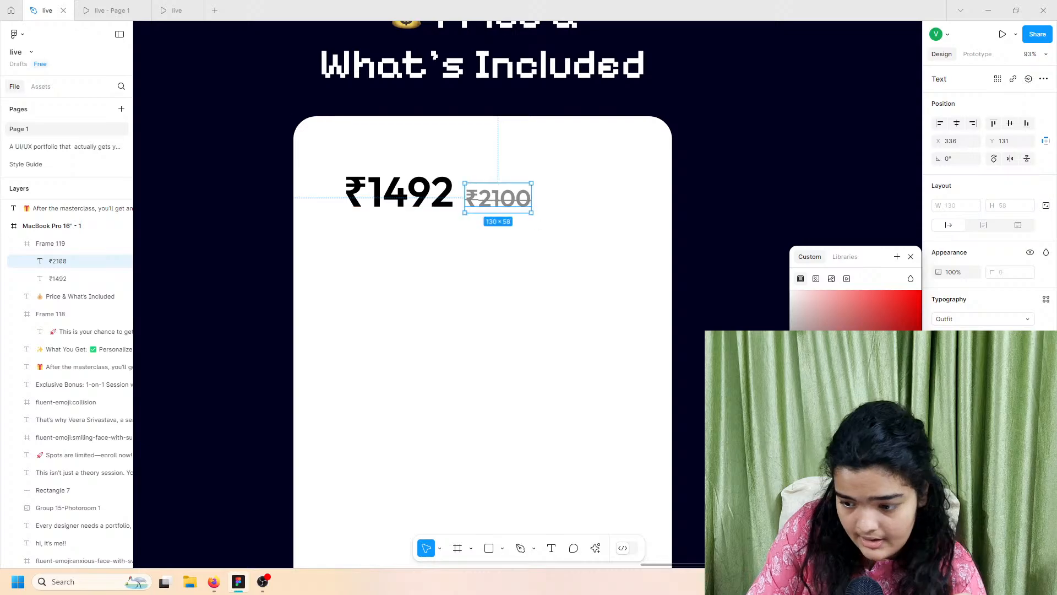
{"action": "left_click", "coordinate": [157, 8]}
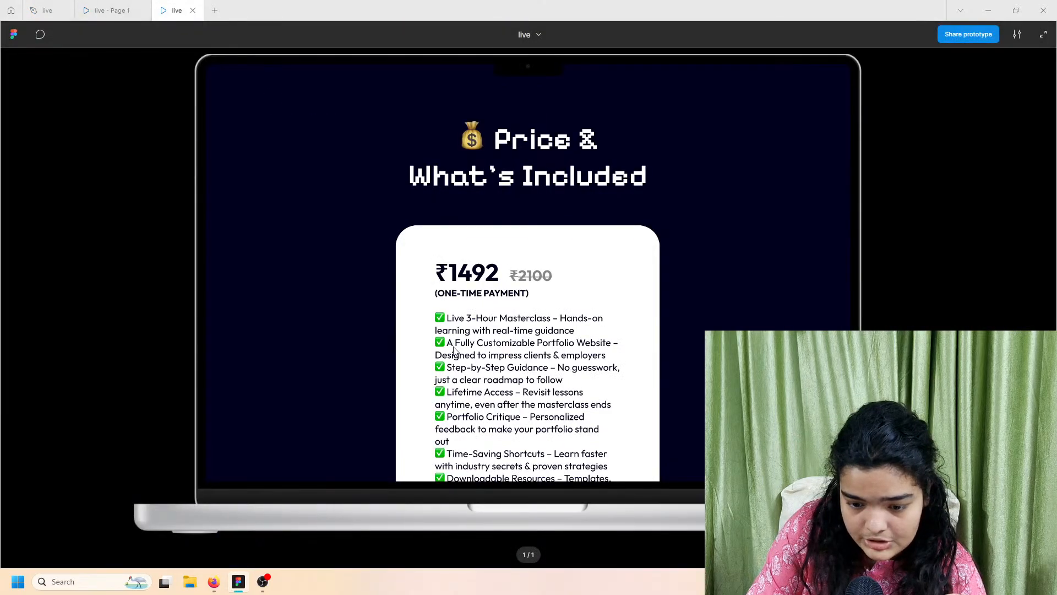
{"action": "left_click", "coordinate": [46, 4]}
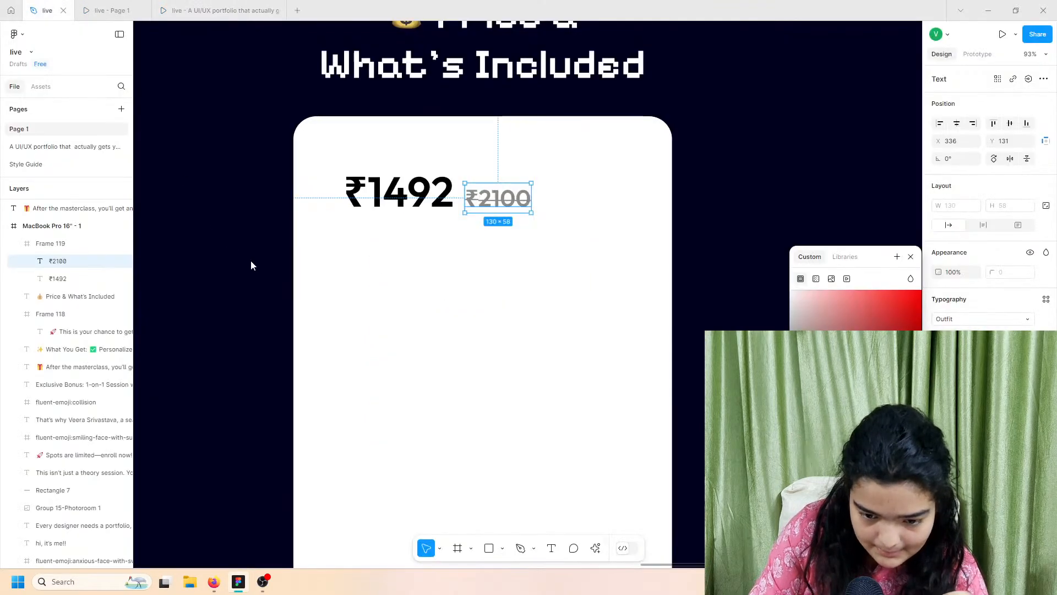
{"action": "scroll", "coordinate": [253, 263], "scroll_direction": "down", "scroll_amount": 10}
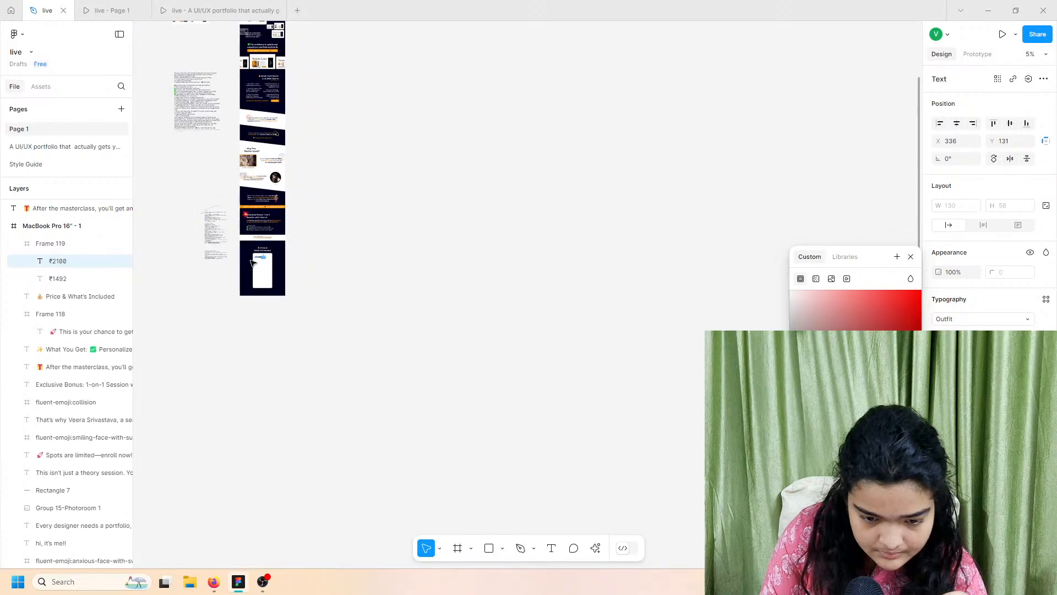
Step: Select and copy '(One-Time Payment)' from the long pricing notes text layer
{"action": "scroll", "coordinate": [187, 275], "scroll_direction": "up", "scroll_amount": 10}
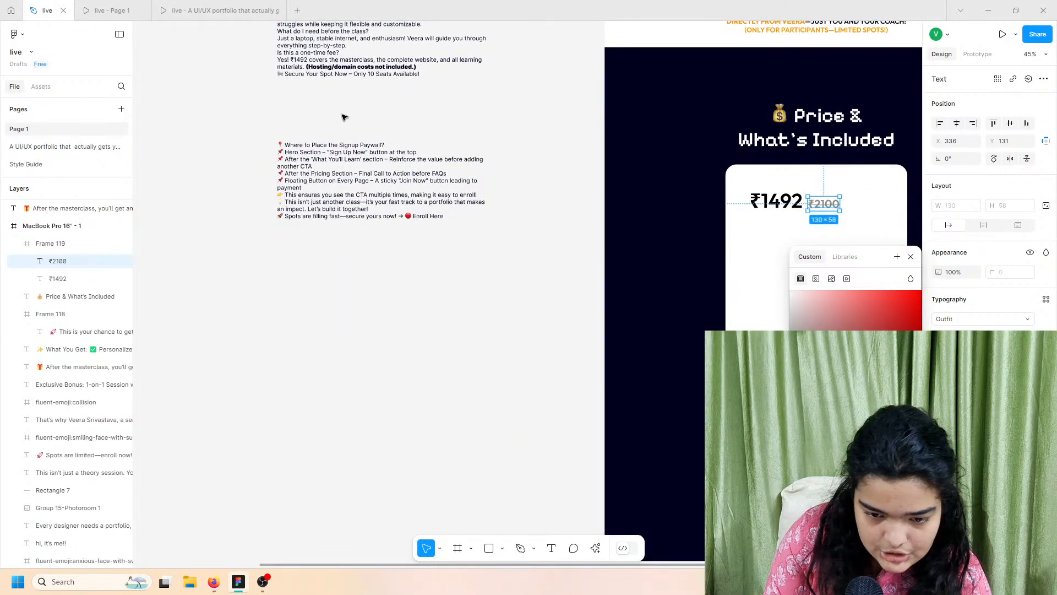
{"action": "scroll", "coordinate": [343, 117], "scroll_direction": "up", "scroll_amount": 5}
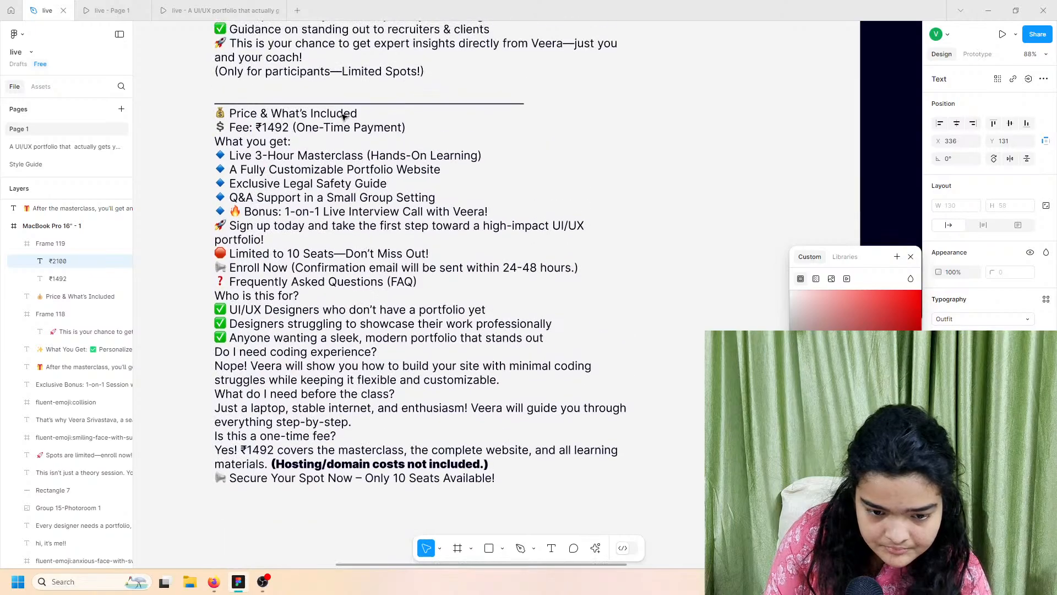
{"action": "scroll", "coordinate": [343, 116], "scroll_direction": "up", "scroll_amount": 4}
{"action": "left_click", "coordinate": [289, 133]}
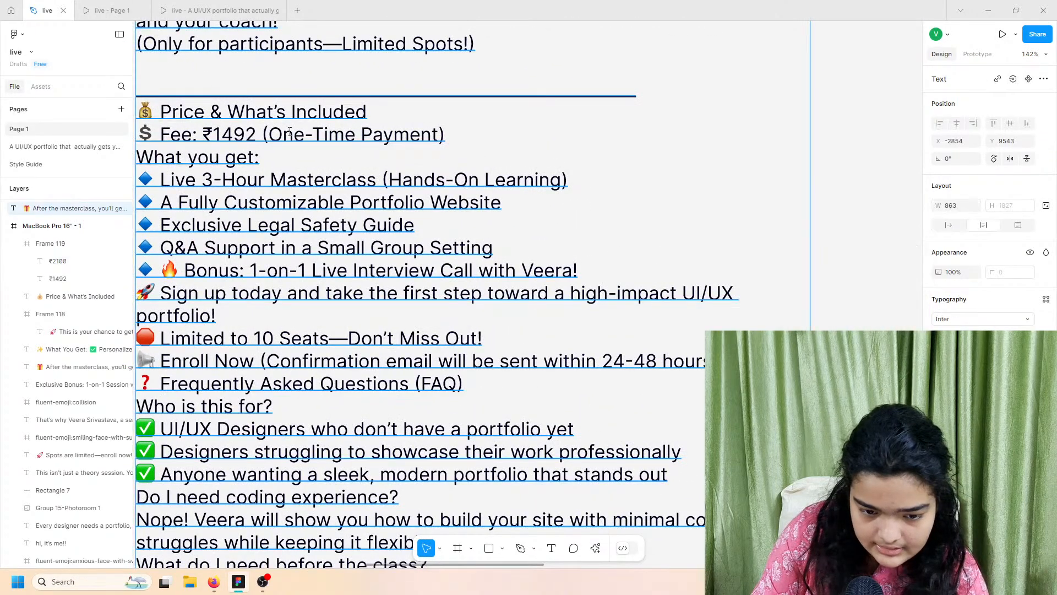
{"action": "double_click", "coordinate": [289, 132]}
{"action": "left_click", "coordinate": [267, 132]}
{"action": "left_click", "coordinate": [534, 156], "text": "shift"}
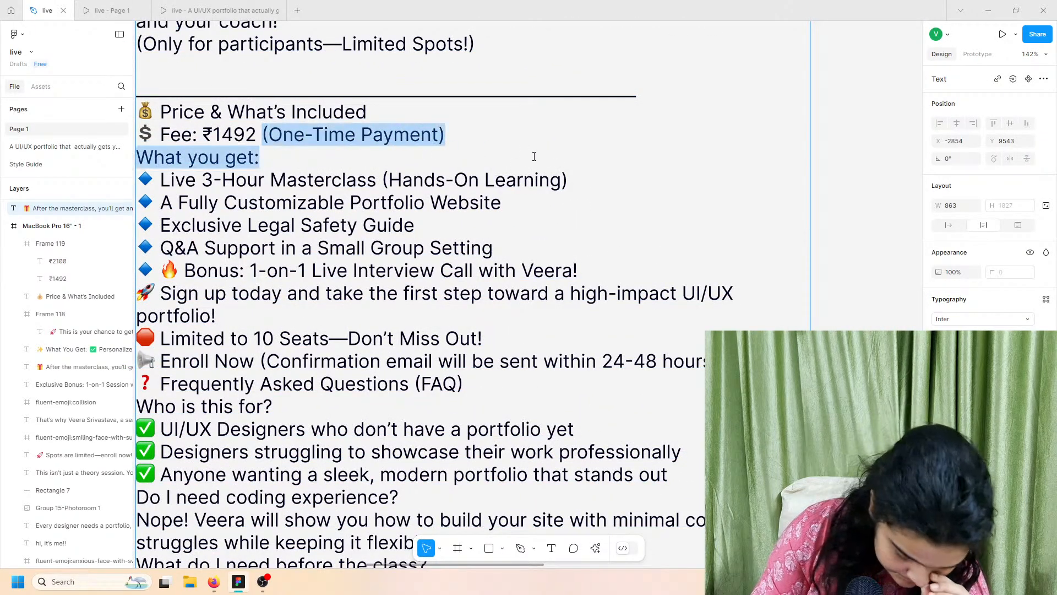
{"action": "left_click_drag", "start_coordinate": [443, 134], "coordinate": [268, 135]}
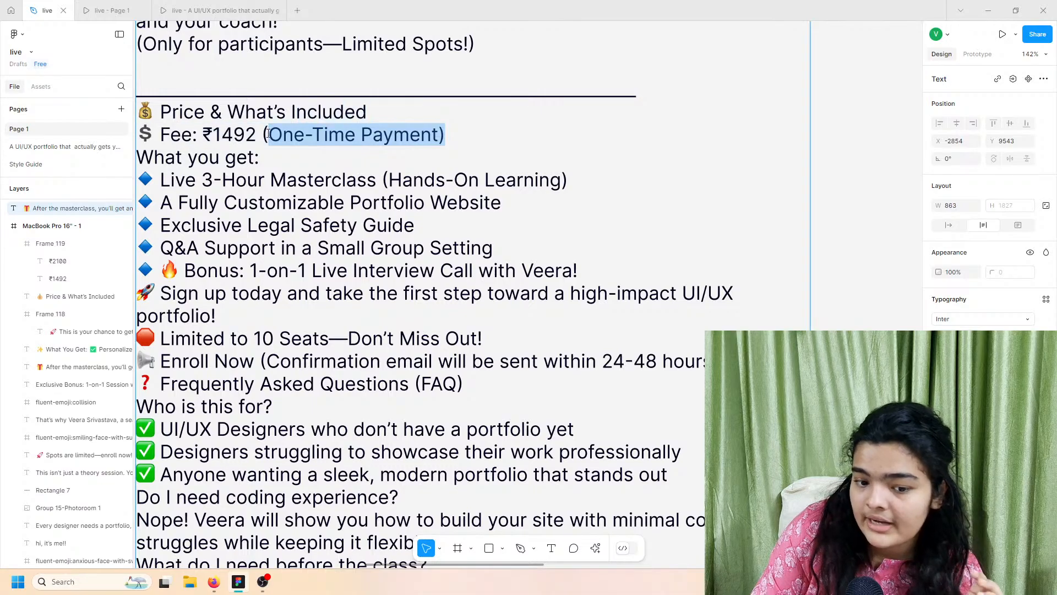
{"action": "right_click", "coordinate": [265, 133]}
{"action": "left_click", "coordinate": [280, 142]}
{"action": "scroll", "coordinate": [571, 270], "scroll_direction": "down", "scroll_amount": 1}
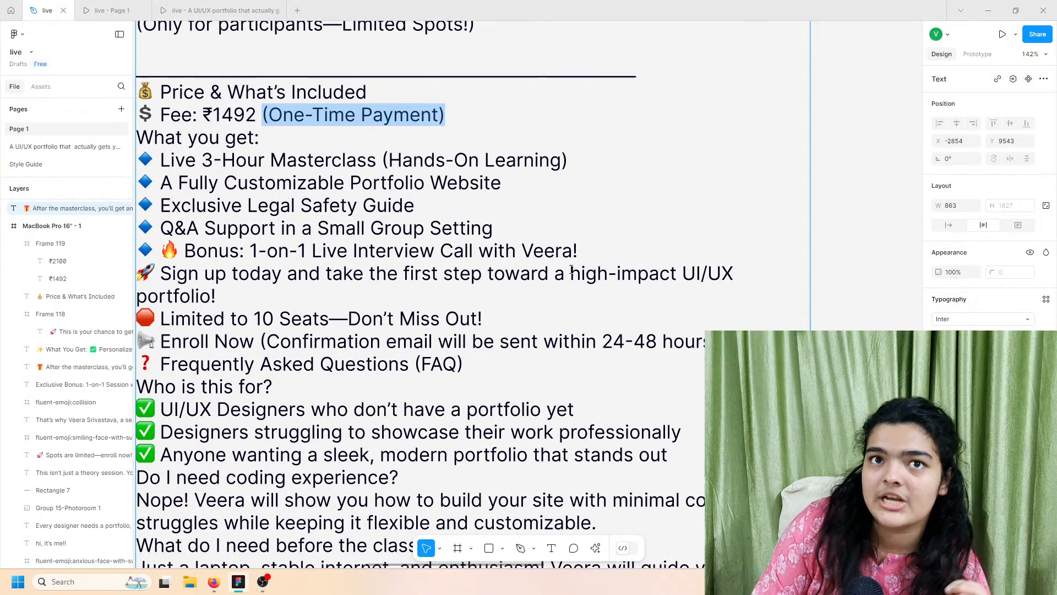
{"action": "left_click", "coordinate": [572, 270]}
{"action": "scroll", "coordinate": [572, 270], "scroll_direction": "down", "scroll_amount": 6}
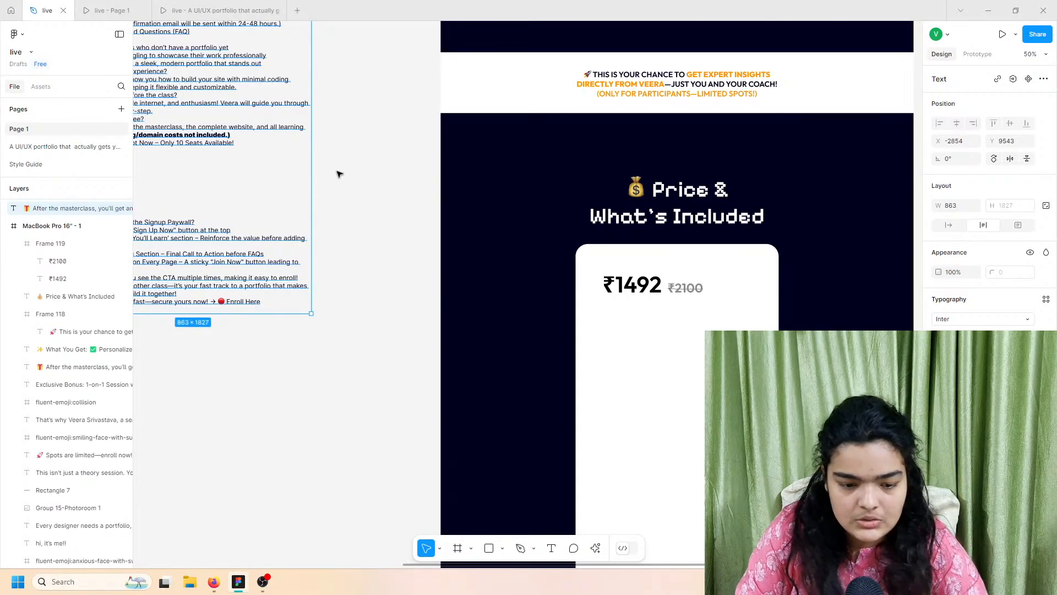
Step: Paste the (One-Time Payment) text into the white price card, sized to fit its content
{"action": "scroll", "coordinate": [338, 173], "scroll_direction": "down", "scroll_amount": 5}
{"action": "scroll", "coordinate": [309, 112], "scroll_direction": "up", "scroll_amount": 3}
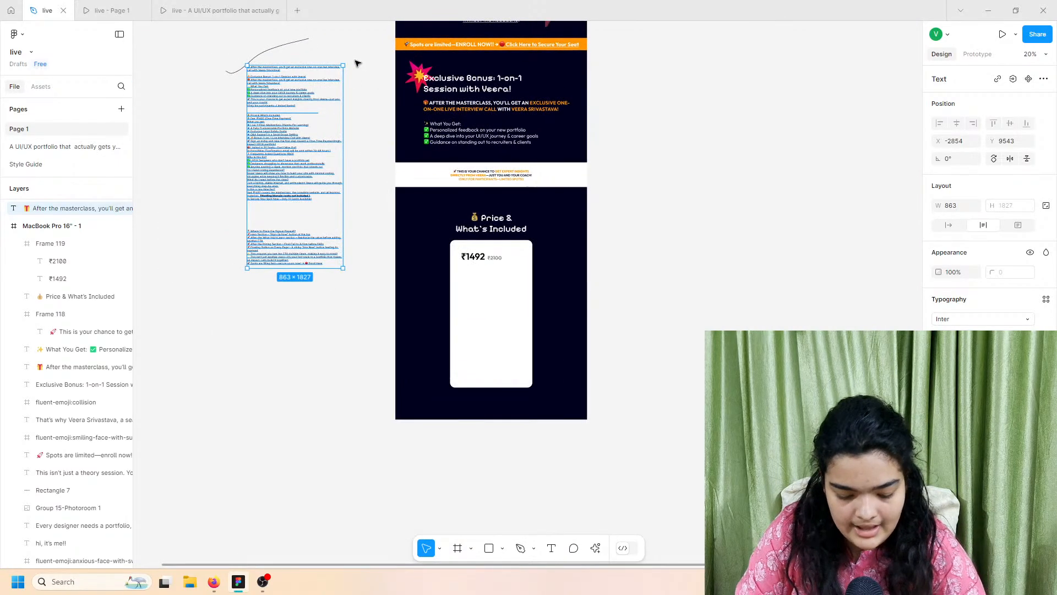
{"action": "left_click", "coordinate": [357, 63]}
{"action": "key", "text": "f"}
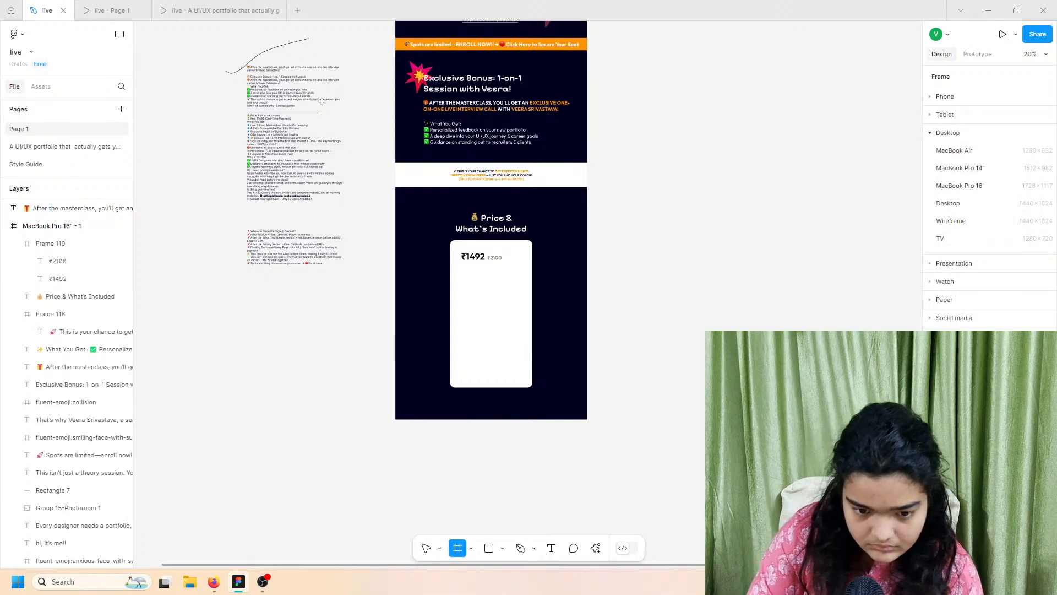
{"action": "key", "text": "ctrl+v"}
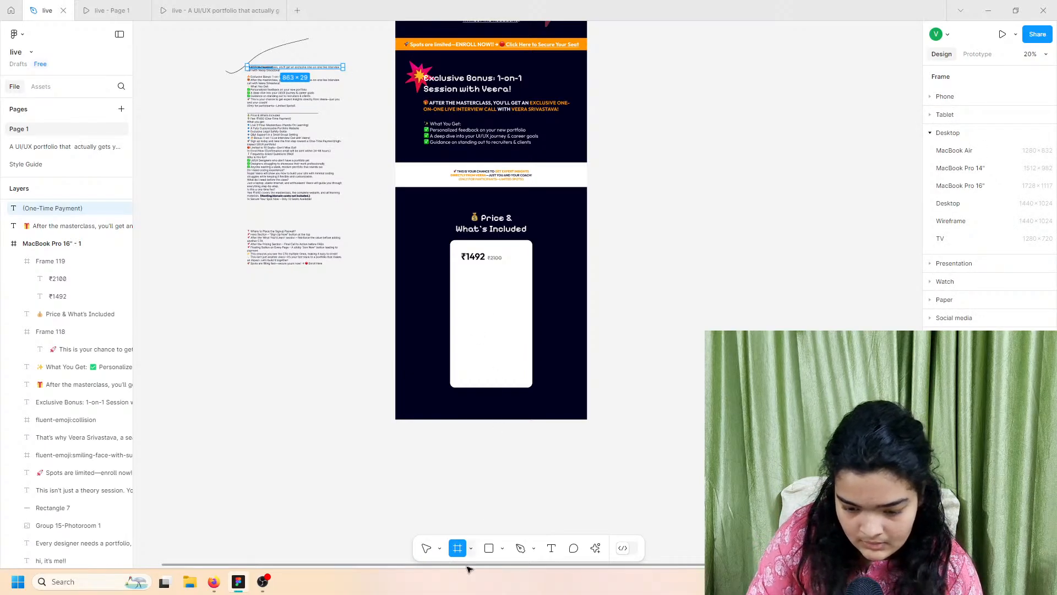
{"action": "key", "text": "v"}
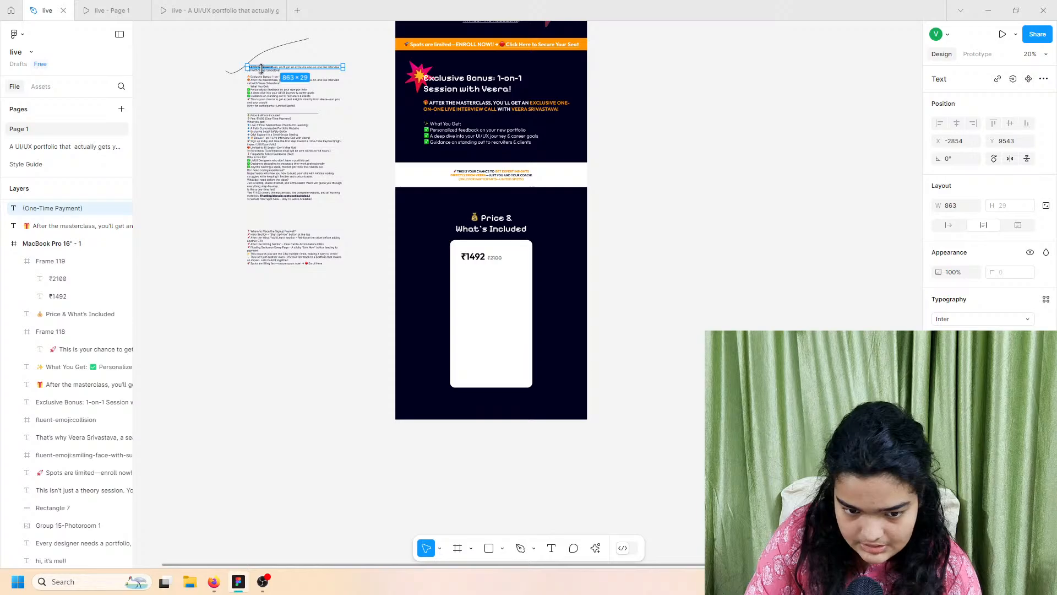
{"action": "left_click_drag", "start_coordinate": [265, 67], "coordinate": [483, 276]}
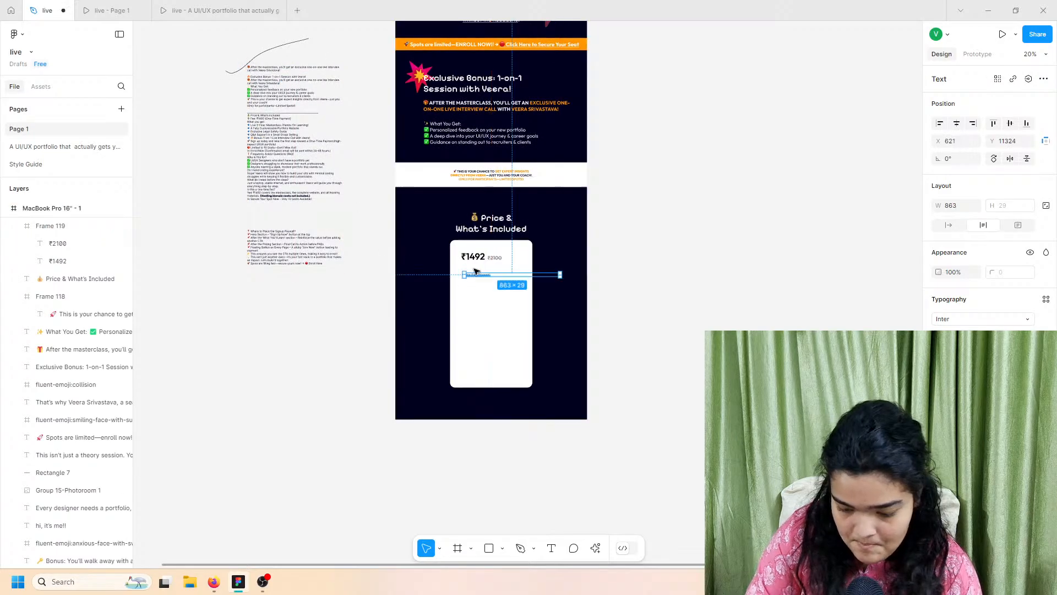
{"action": "scroll", "coordinate": [475, 272], "scroll_direction": "up", "scroll_amount": 2}
{"action": "scroll", "coordinate": [497, 317], "scroll_direction": "up", "scroll_amount": 2}
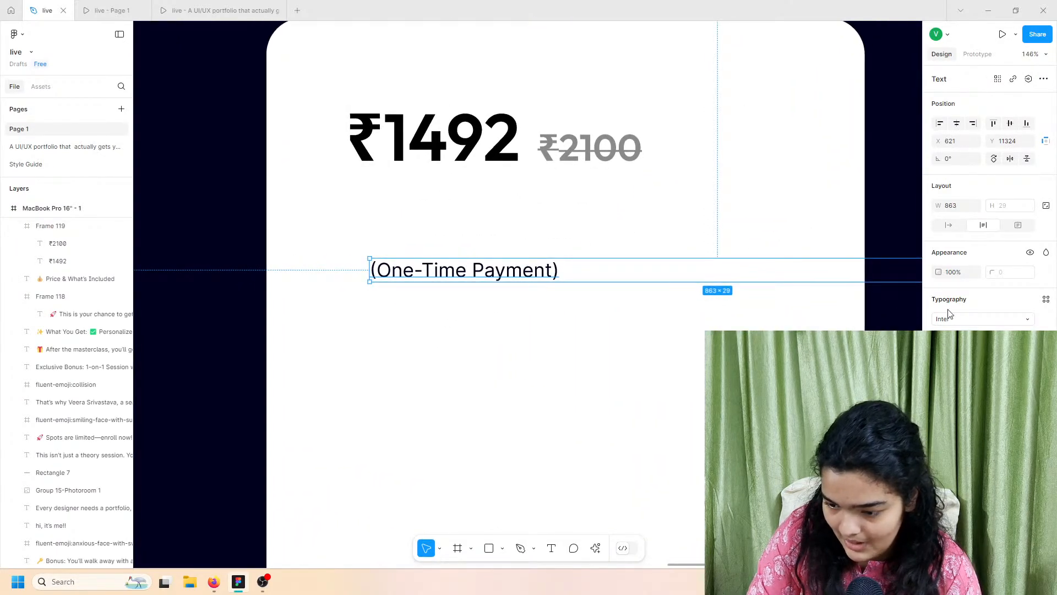
{"action": "left_click", "coordinate": [951, 227]}
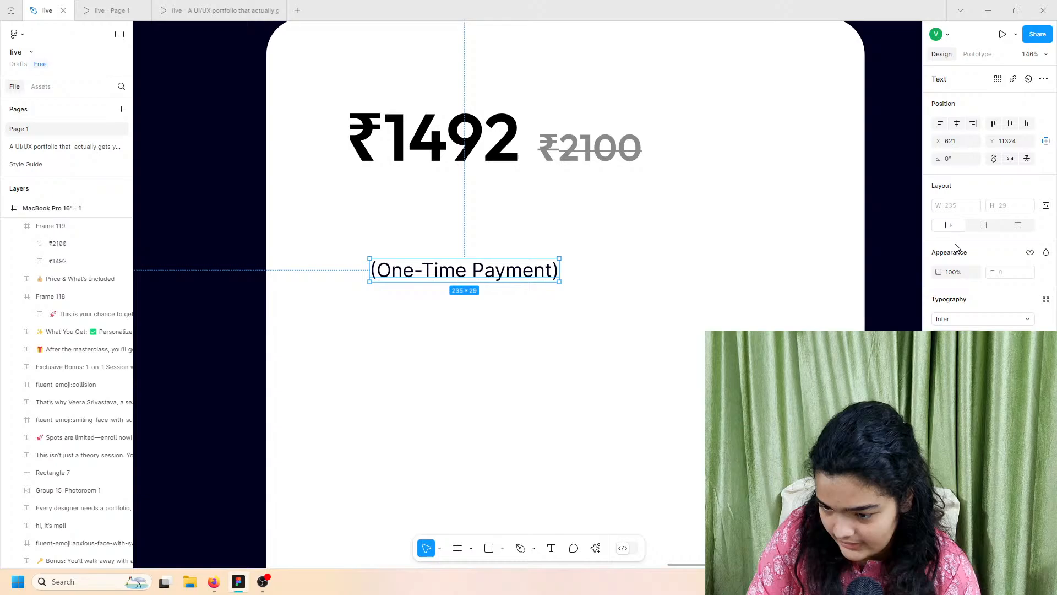
Step: Set the payment note to the Outfit font in uppercase
{"action": "left_click", "coordinate": [958, 320]}
{"action": "type", "text": "outf"}
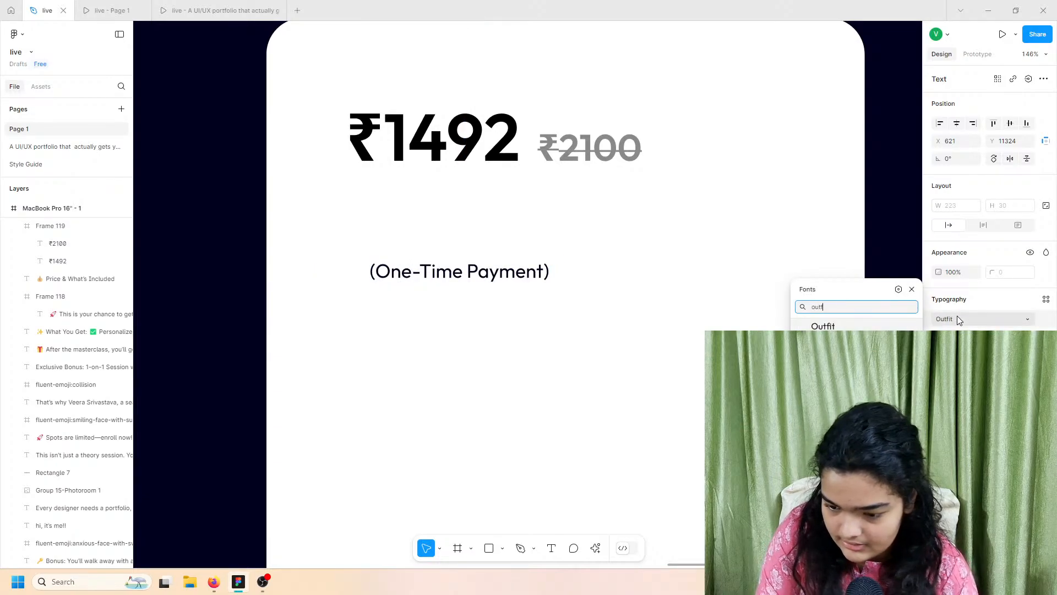
{"action": "key", "text": "Escape"}
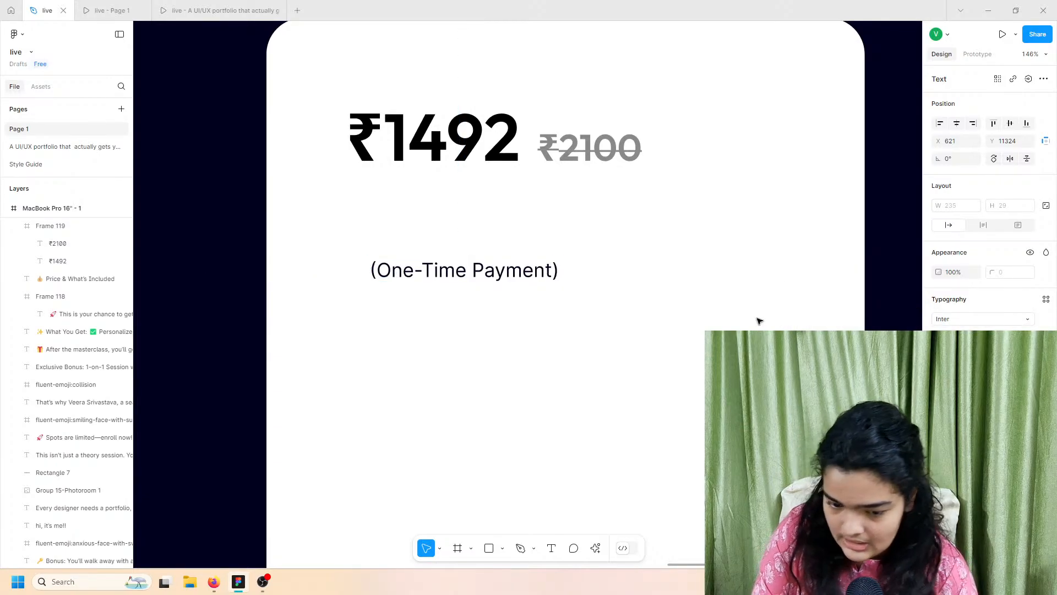
{"action": "left_click", "coordinate": [947, 320]}
{"action": "type", "text": "outfit"}
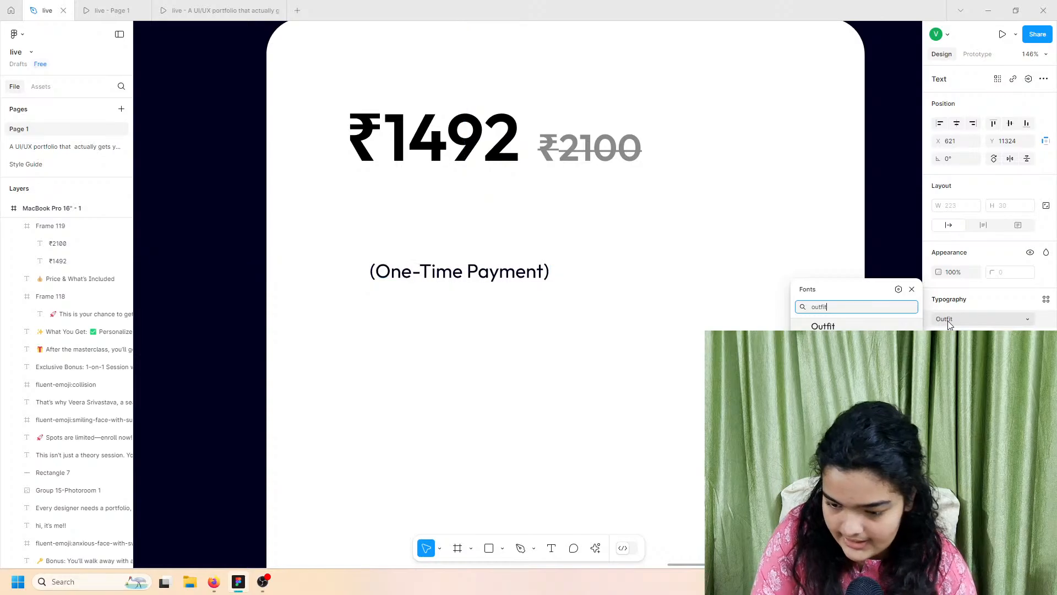
{"action": "key", "text": "Return"}
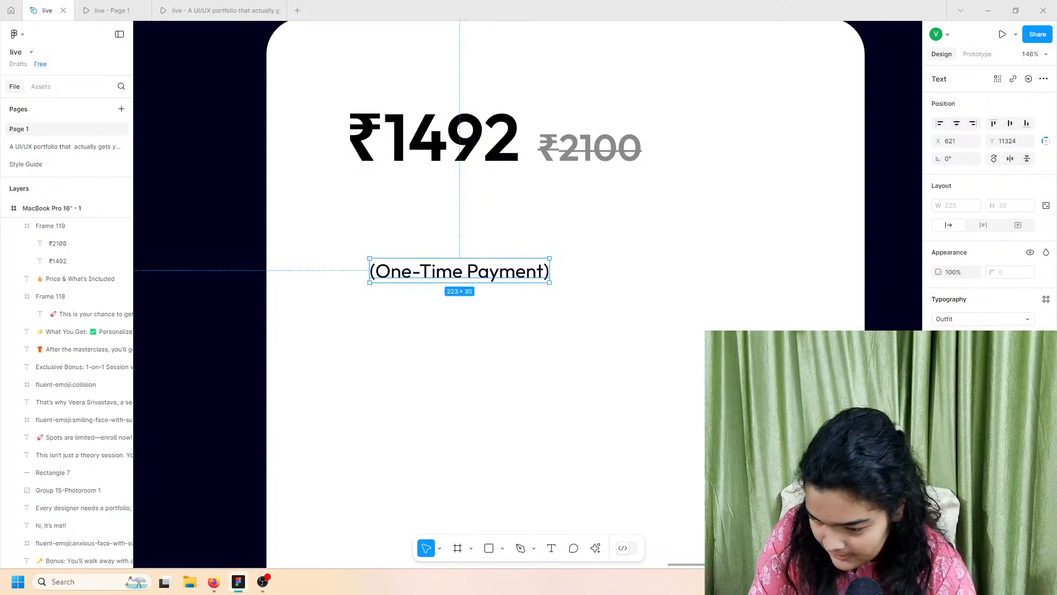
{"action": "left_click", "coordinate": [875, 424]}
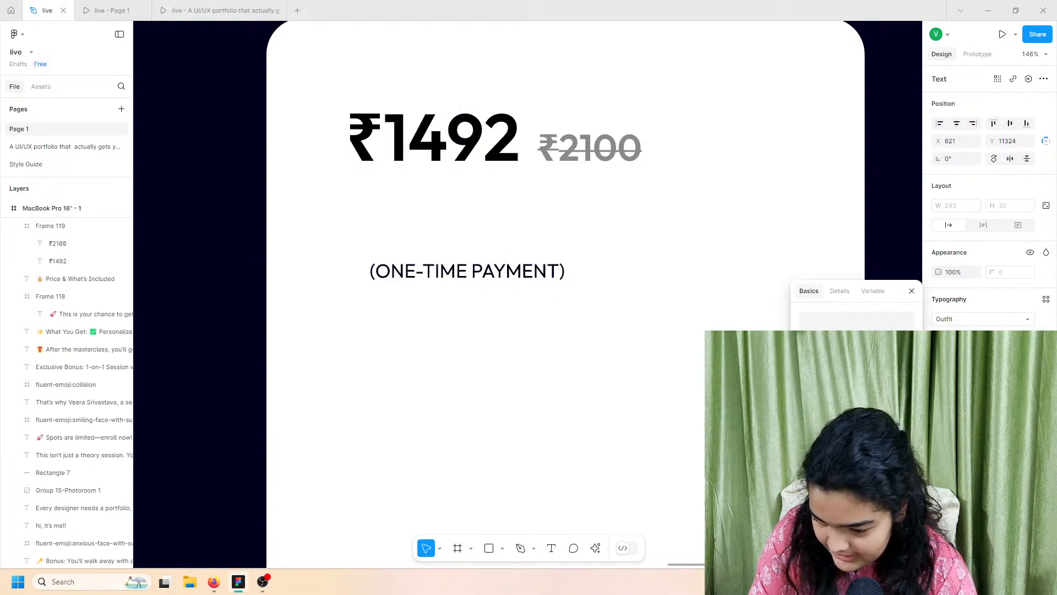
Step: Make the payment note bold and place it just beneath ₹1492
{"action": "left_click", "coordinate": [498, 302]}
{"action": "left_click", "coordinate": [503, 271]}
{"action": "left_click", "coordinate": [955, 336]}
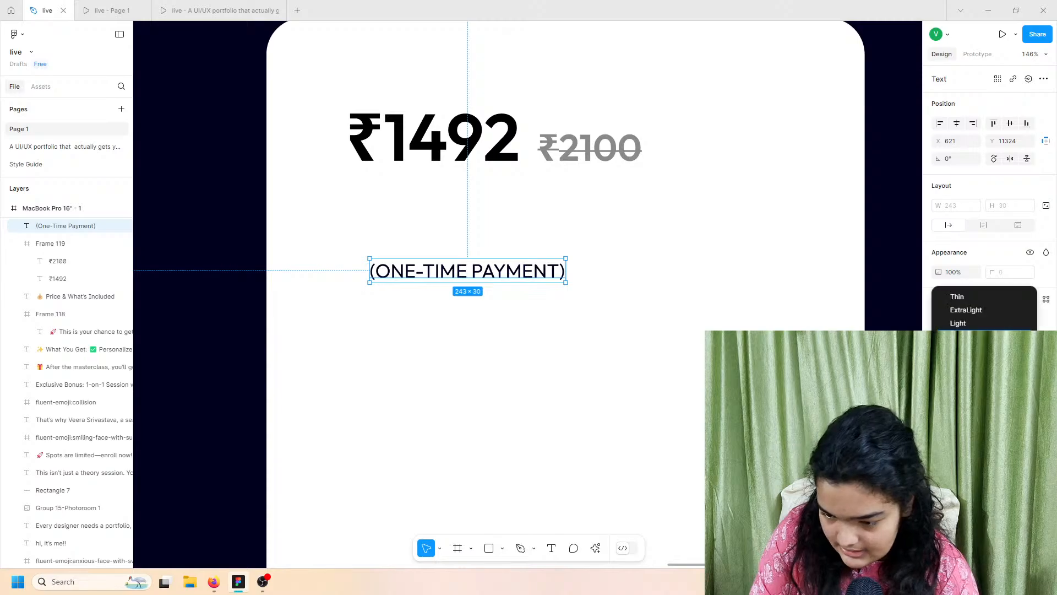
{"action": "left_click", "coordinate": [960, 363]}
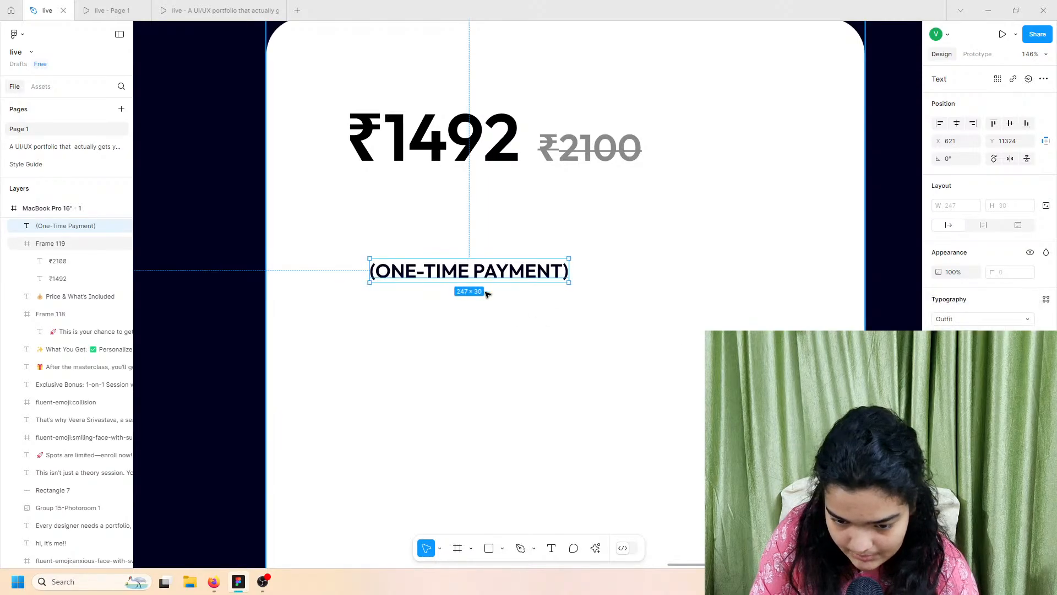
{"action": "left_click_drag", "start_coordinate": [497, 273], "coordinate": [472, 184]}
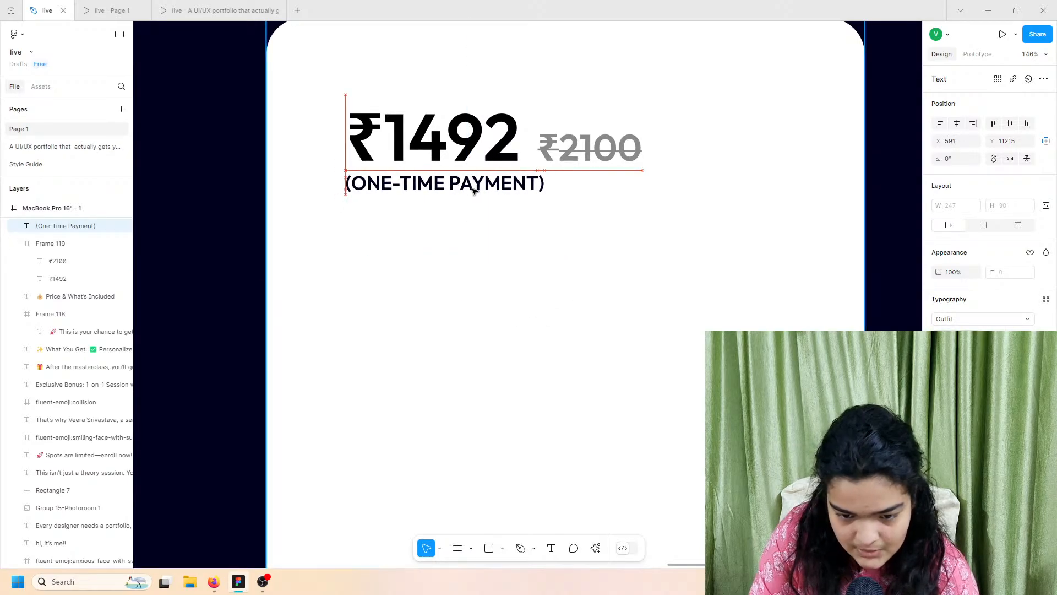
{"action": "left_click", "coordinate": [187, 6]}
Step: Check the prototype previews and navigate to the finished pricing card on the reference page
{"action": "scroll", "coordinate": [477, 384], "scroll_direction": "down", "scroll_amount": 2}
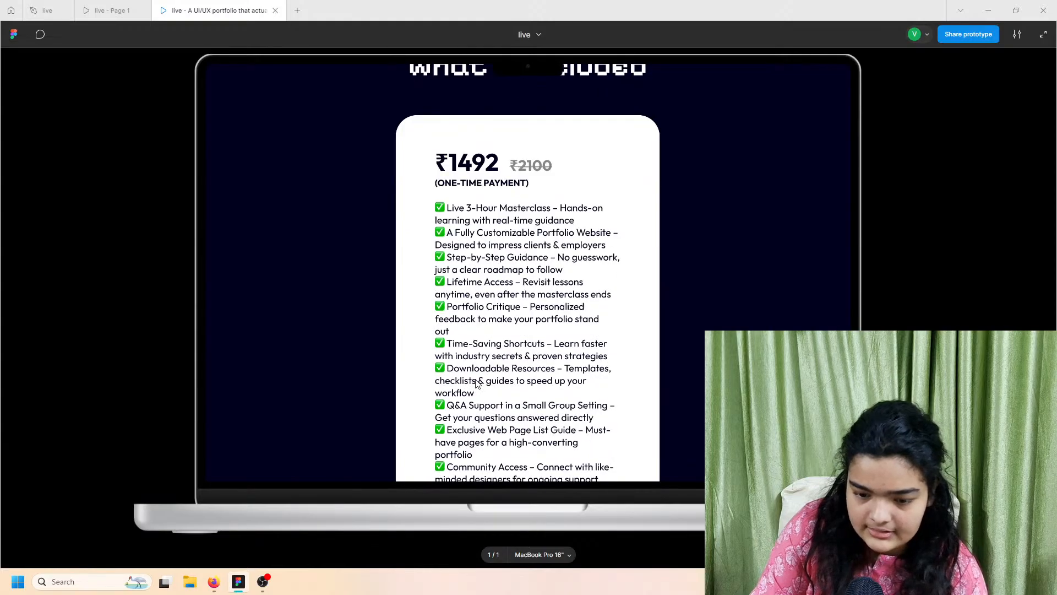
{"action": "left_click", "coordinate": [51, 6]}
{"action": "scroll", "coordinate": [326, 225], "scroll_direction": "down", "scroll_amount": 4}
{"action": "scroll", "coordinate": [326, 225], "scroll_direction": "left", "scroll_amount": 2}
{"action": "scroll", "coordinate": [326, 225], "scroll_direction": "down", "scroll_amount": 5}
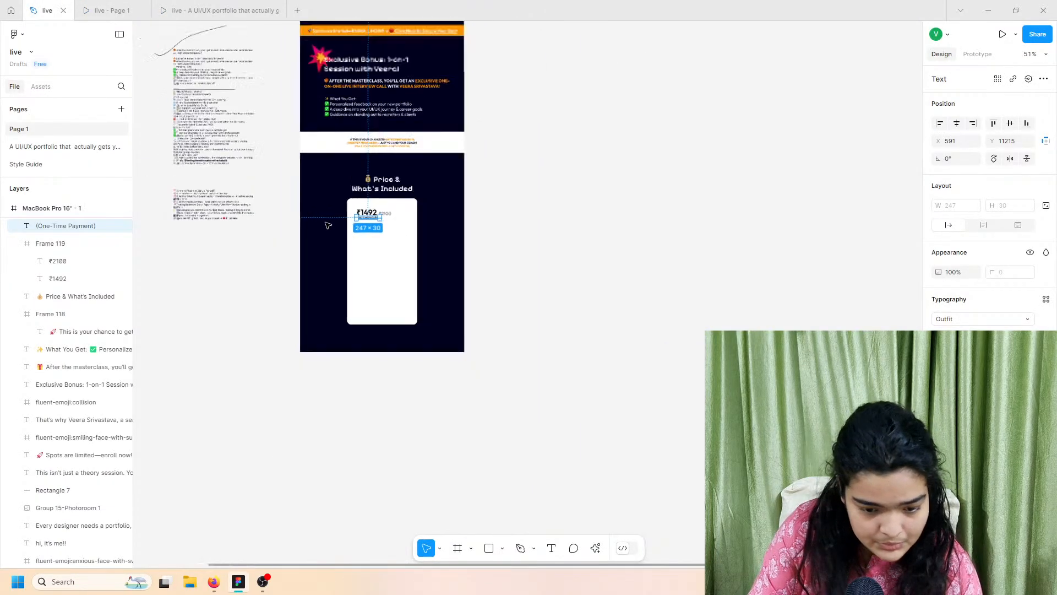
{"action": "scroll", "coordinate": [326, 225], "scroll_direction": "left", "scroll_amount": 3}
{"action": "scroll", "coordinate": [282, 122], "scroll_direction": "up", "scroll_amount": 5}
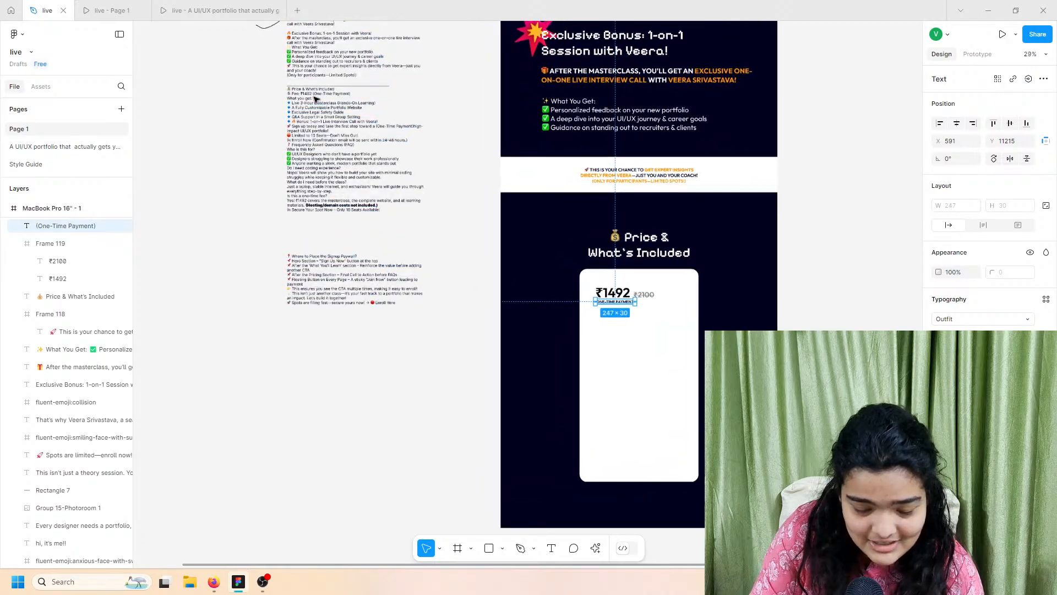
{"action": "left_click", "coordinate": [86, 7]}
{"action": "left_click", "coordinate": [54, 7]}
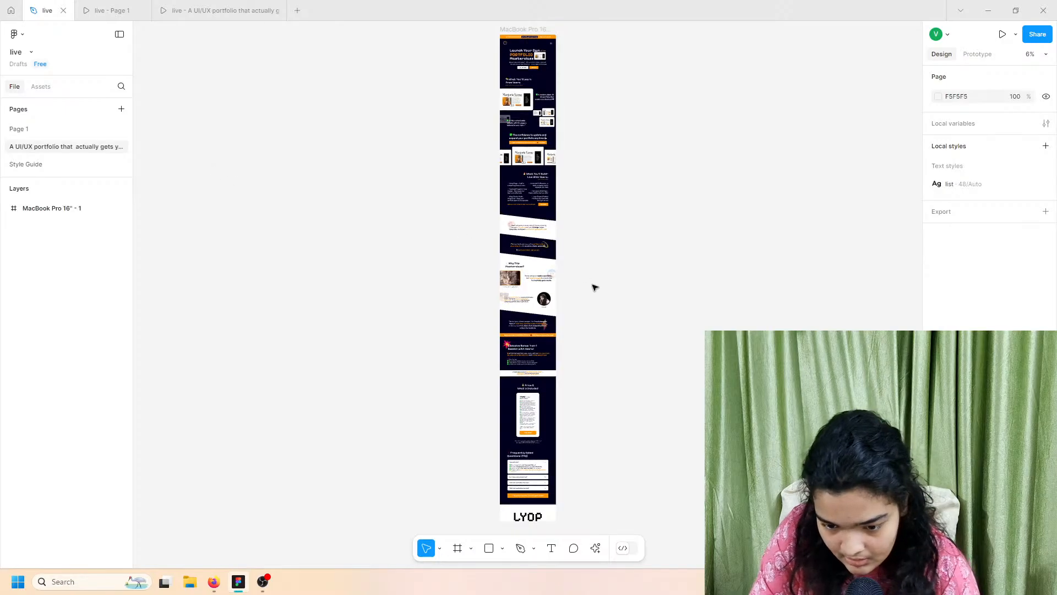
{"action": "scroll", "coordinate": [543, 434], "scroll_direction": "up", "scroll_amount": 10}
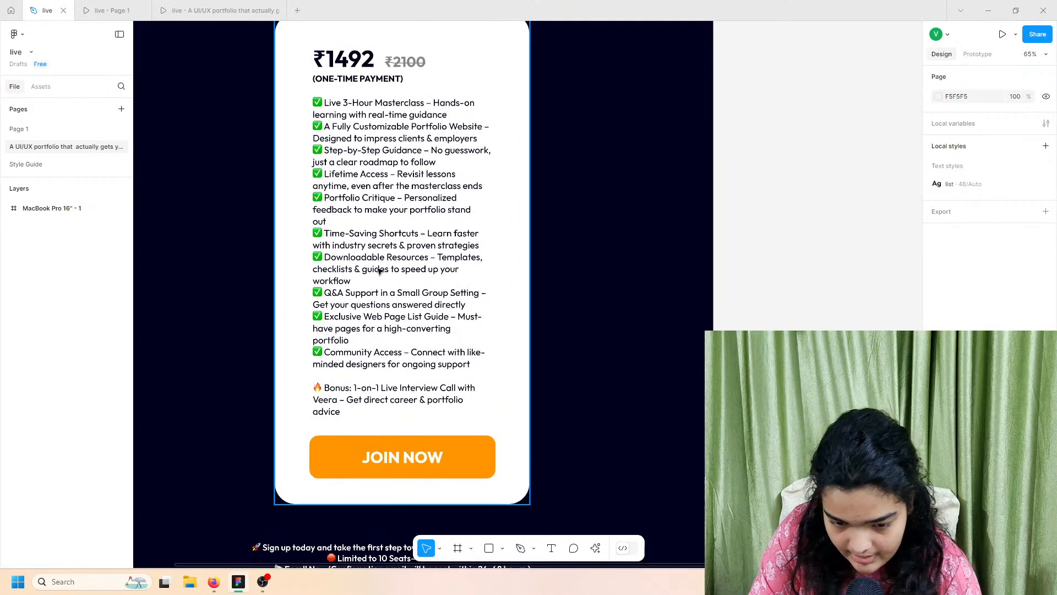
Step: Select the whole feature list and bonus line text in the reference card
{"action": "left_click", "coordinate": [379, 270]}
{"action": "double_click", "coordinate": [379, 270]}
{"action": "double_click", "coordinate": [378, 269]}
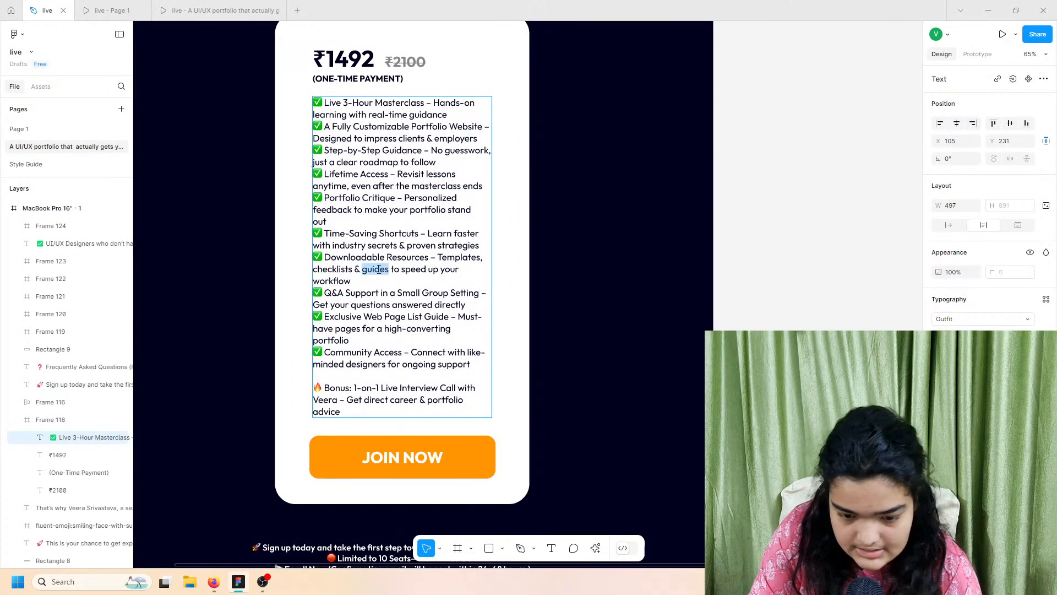
{"action": "triple_click", "coordinate": [378, 270]}
{"action": "key", "text": "Right"}
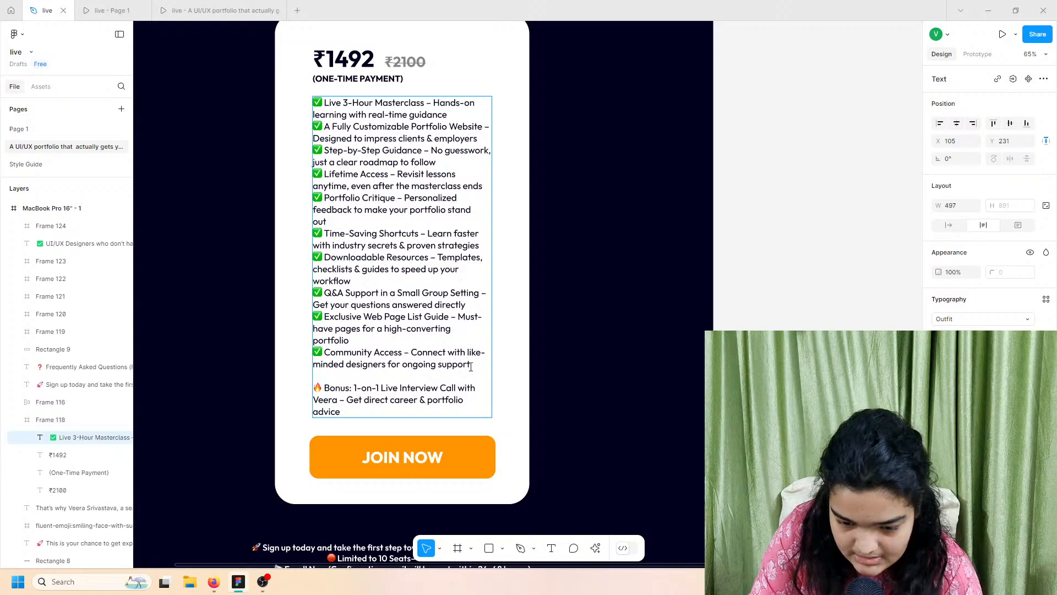
{"action": "left_click_drag", "start_coordinate": [453, 399], "coordinate": [311, 79]}
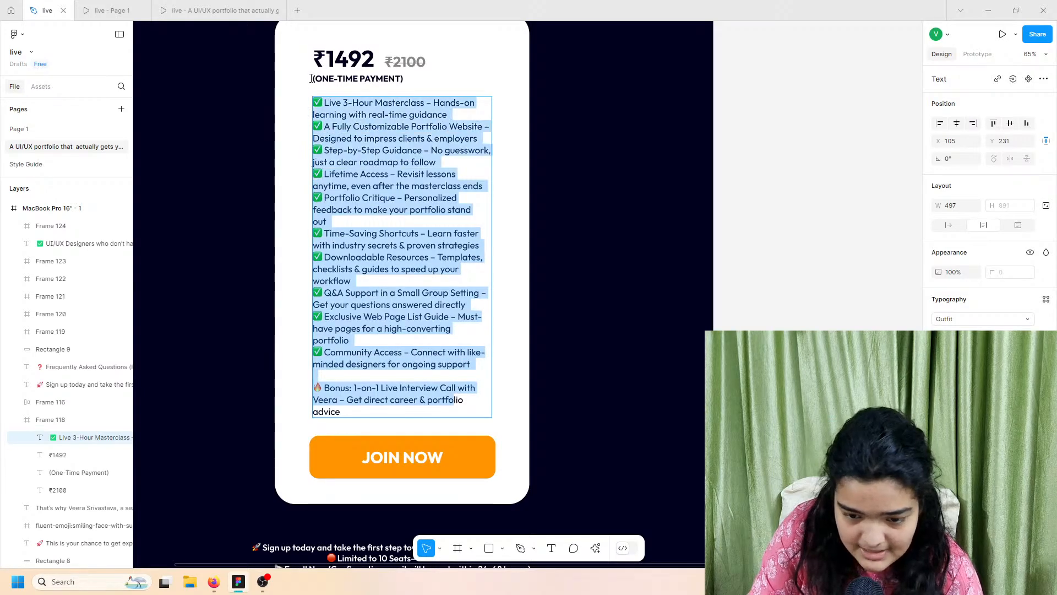
{"action": "left_click_drag", "start_coordinate": [345, 414], "coordinate": [255, 59]}
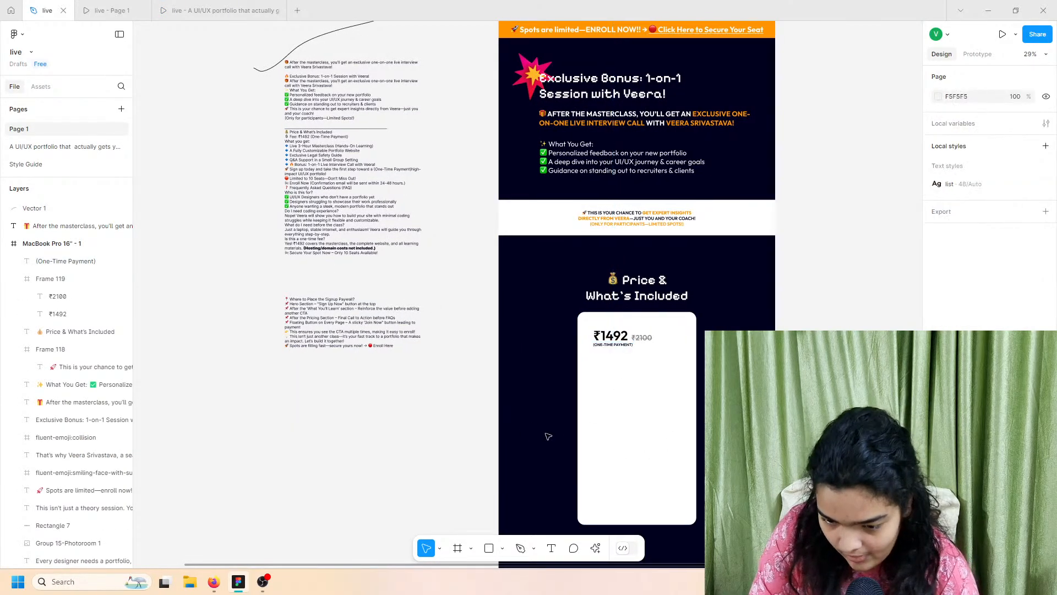
Step: Paste the feature list below the ₹1492 price and centre it horizontally in the card
{"action": "scroll", "coordinate": [529, 413], "scroll_direction": "up", "scroll_amount": 6}
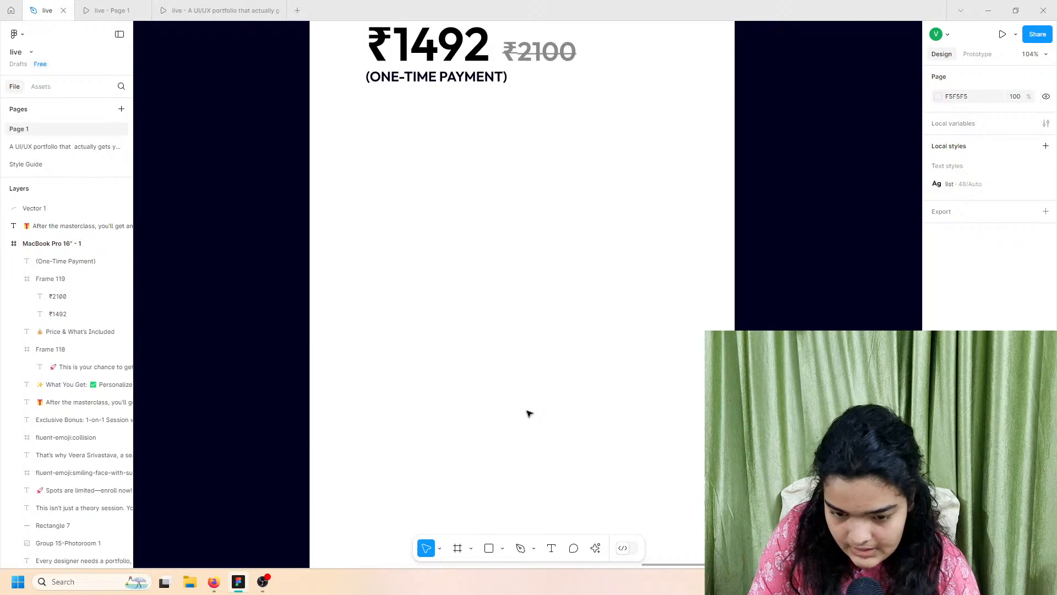
{"action": "key", "text": "ctrl+v"}
{"action": "scroll", "coordinate": [456, 230], "scroll_direction": "down", "scroll_amount": 4}
{"action": "left_click_drag", "start_coordinate": [472, 184], "coordinate": [467, 217]}
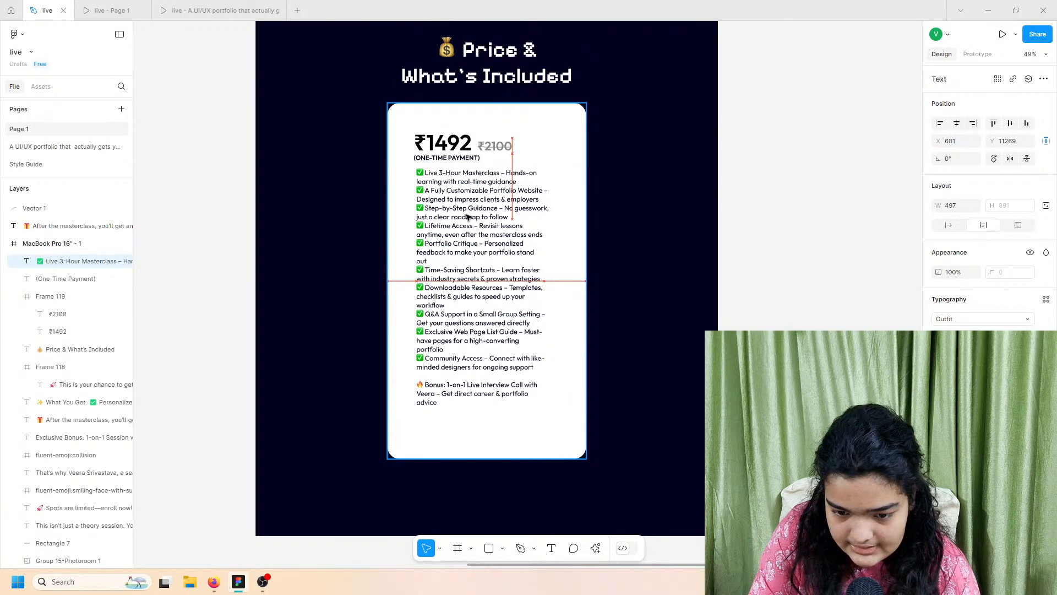
{"action": "left_click", "coordinate": [957, 126]}
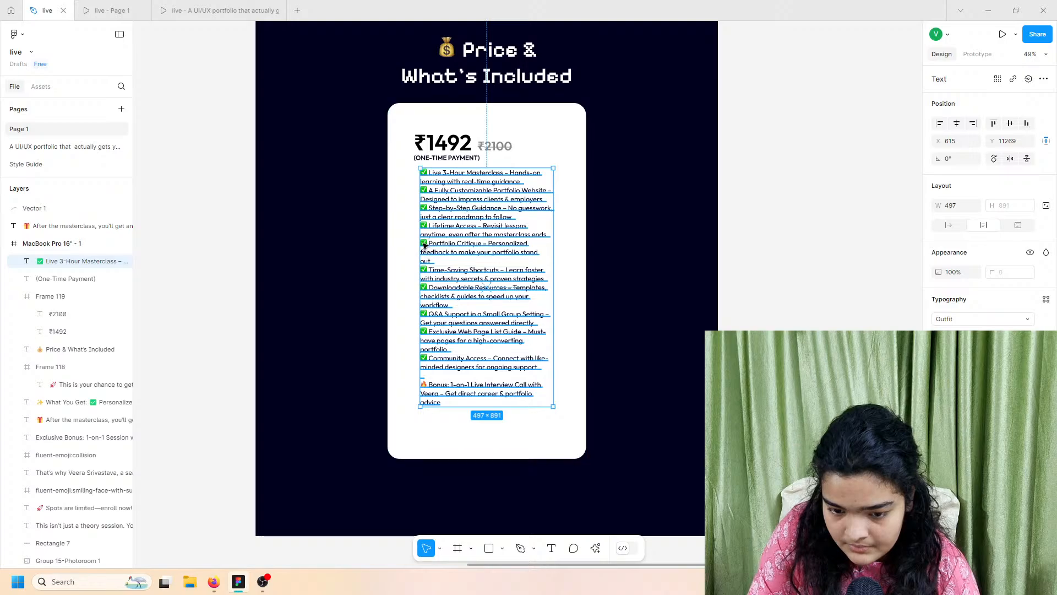
Step: Widen the list box so its lines reflow, then re-centre it in the card
{"action": "left_click_drag", "start_coordinate": [420, 239], "coordinate": [420, 239]}
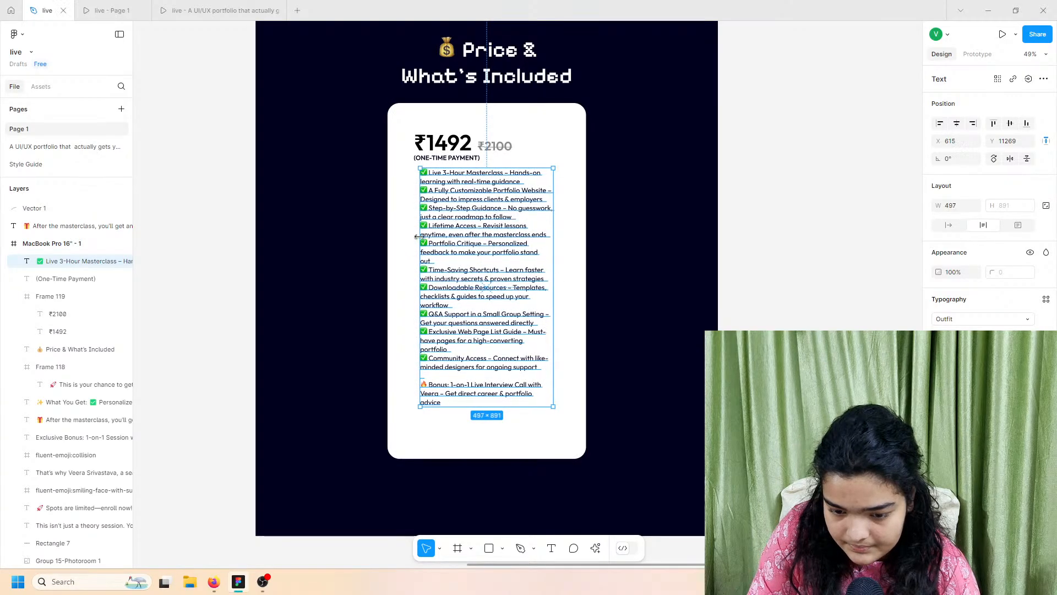
{"action": "left_click_drag", "start_coordinate": [418, 200], "coordinate": [413, 201]}
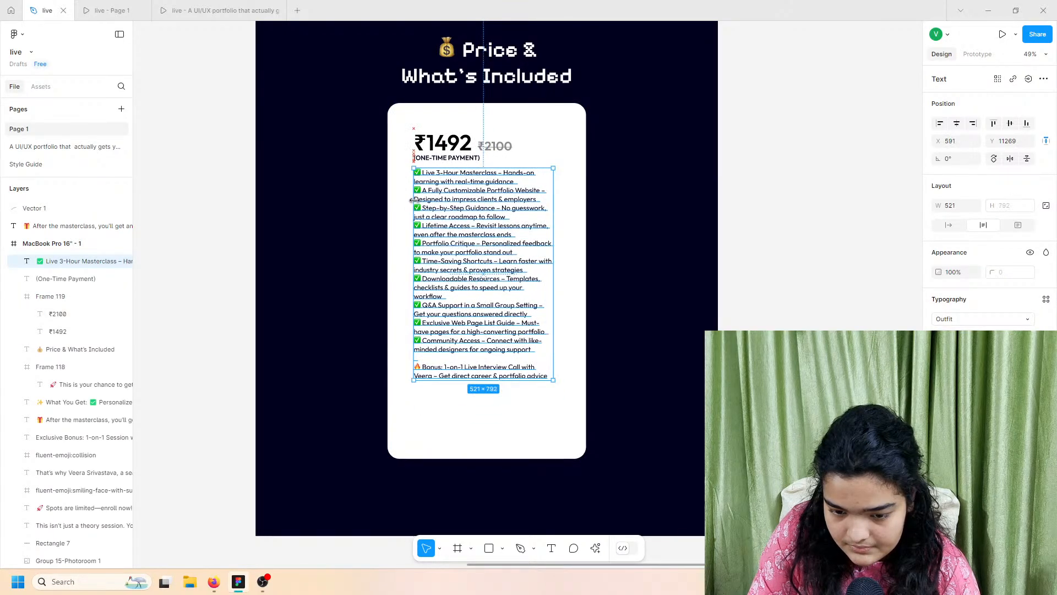
{"action": "left_click_drag", "start_coordinate": [553, 214], "coordinate": [552, 212]}
{"action": "left_click_drag", "start_coordinate": [452, 226], "coordinate": [458, 227]}
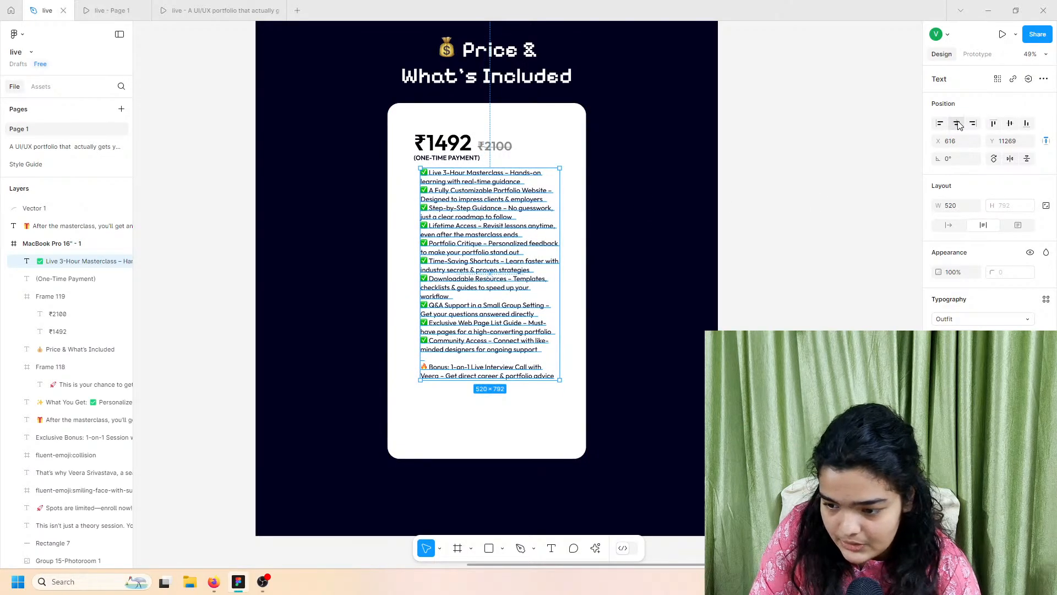
{"action": "left_click", "coordinate": [957, 123]}
{"action": "left_click", "coordinate": [497, 425]}
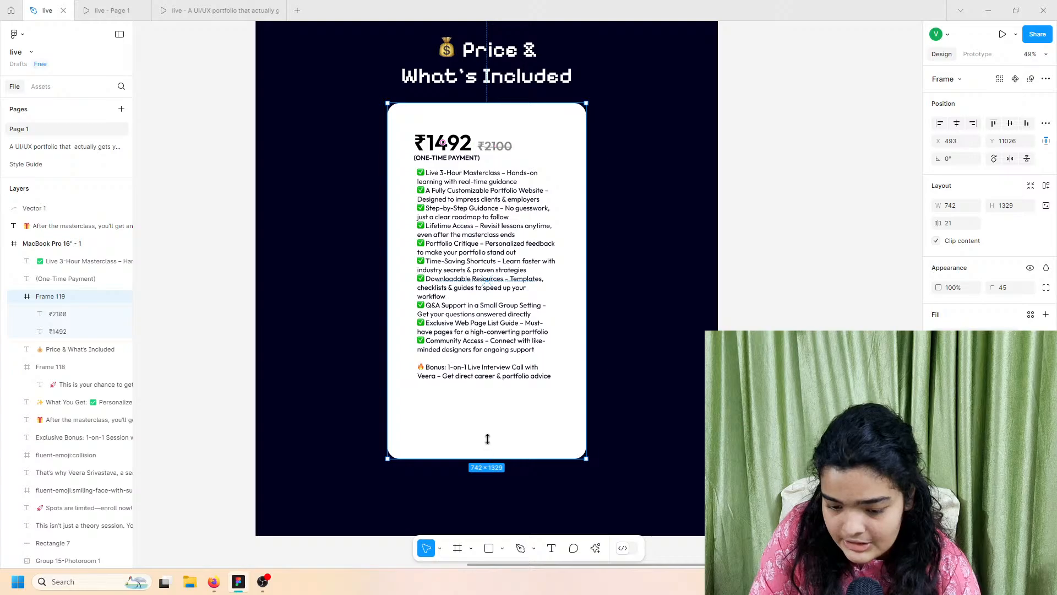
{"action": "left_click_drag", "start_coordinate": [487, 439], "coordinate": [471, 463]}
Step: Paste a copy of the orange JOIN NOW button into the pricing card below the 🔥 bonus line
{"action": "scroll", "coordinate": [498, 438], "scroll_direction": "up", "scroll_amount": 5}
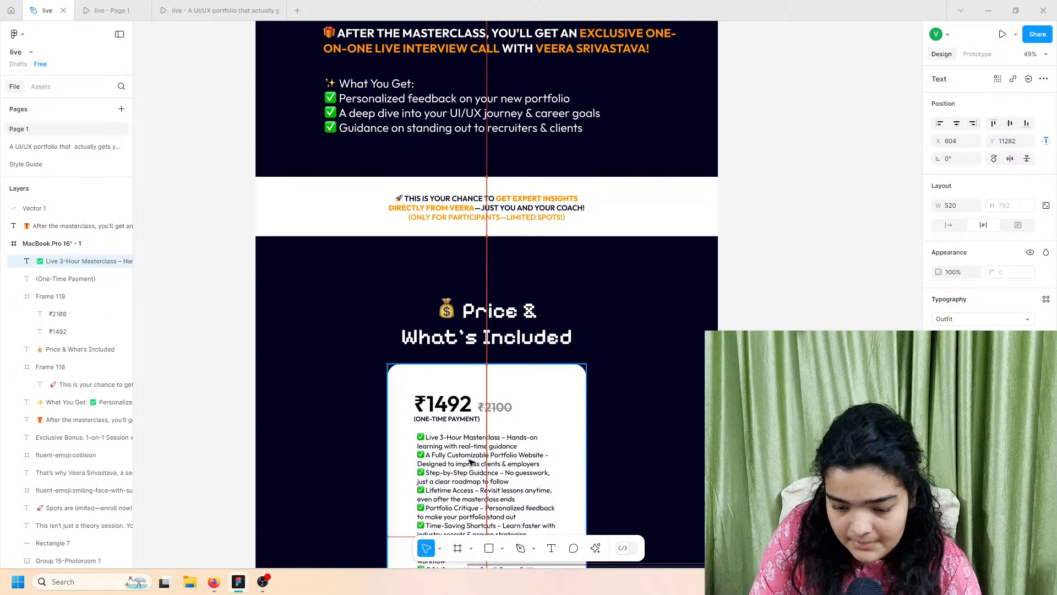
{"action": "scroll", "coordinate": [610, 436], "scroll_direction": "up", "scroll_amount": 20}
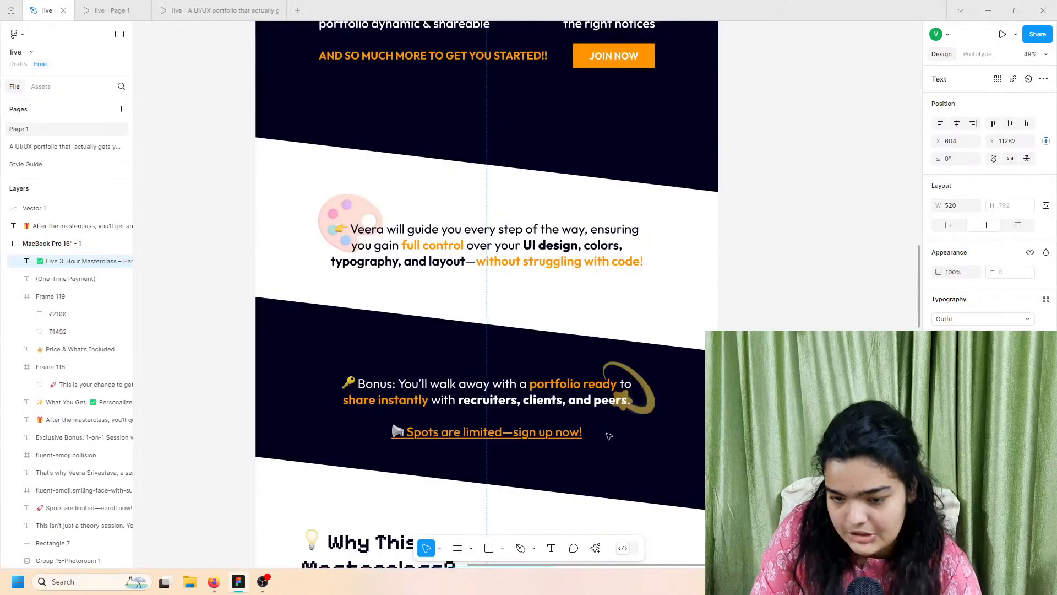
{"action": "scroll", "coordinate": [610, 436], "scroll_direction": "up", "scroll_amount": 3}
{"action": "left_click", "coordinate": [612, 237]}
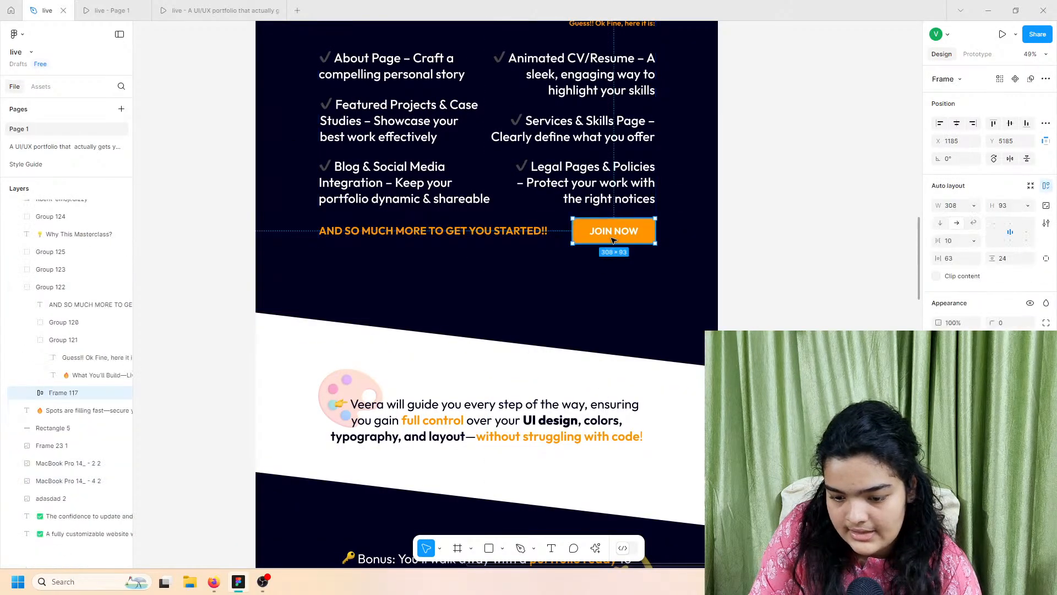
{"action": "scroll", "coordinate": [609, 436], "scroll_direction": "down", "scroll_amount": 20}
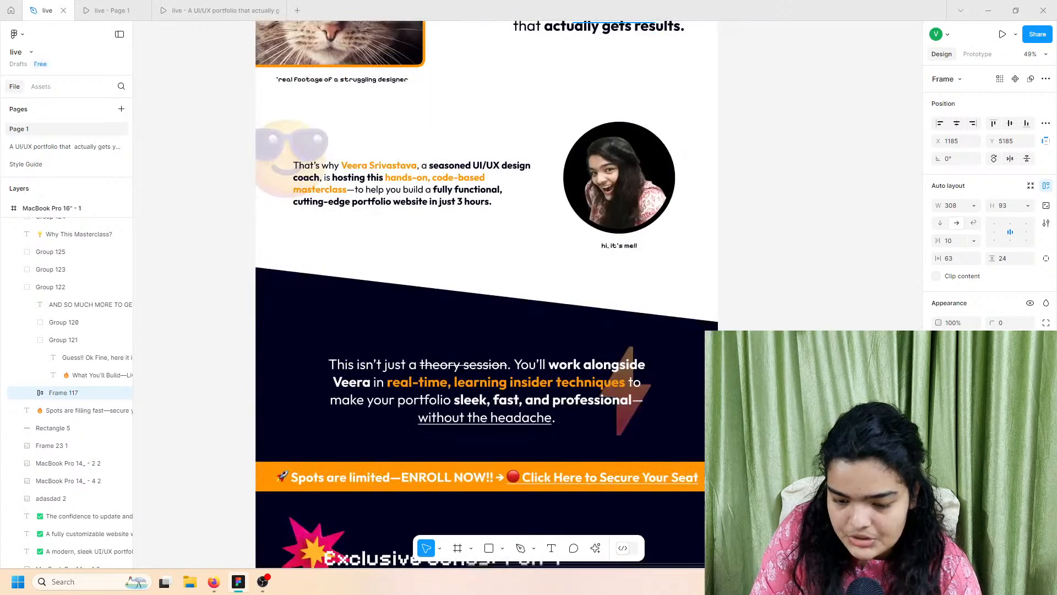
{"action": "scroll", "coordinate": [486, 220], "scroll_direction": "down", "scroll_amount": 3}
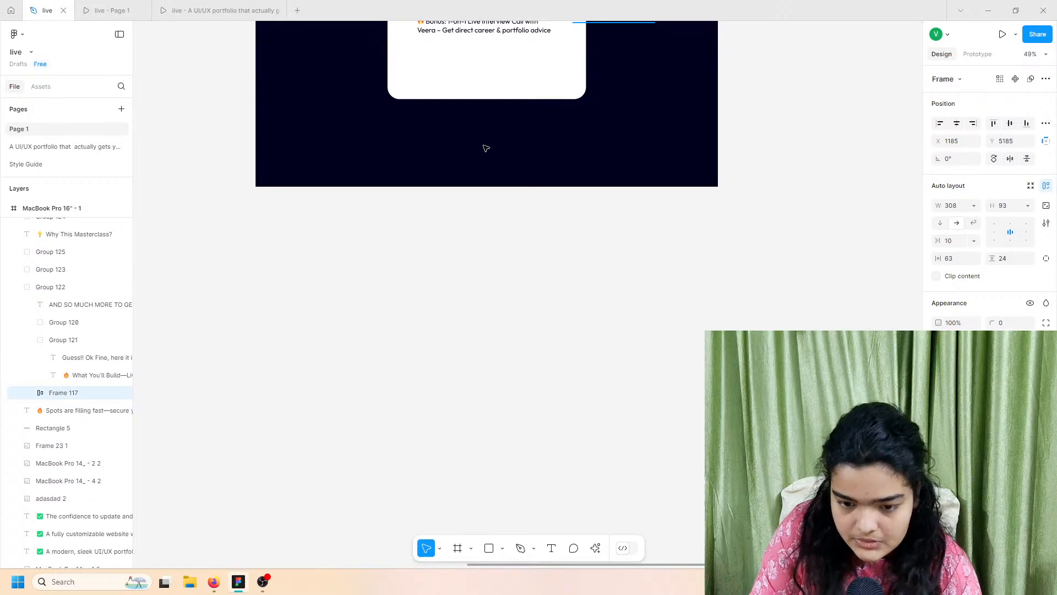
{"action": "key", "text": "ctrl+v"}
{"action": "scroll", "coordinate": [487, 148], "scroll_direction": "up", "scroll_amount": 3}
{"action": "left_click_drag", "start_coordinate": [534, 449], "coordinate": [483, 246]}
Step: Enlarge the button copy to 545×120 and centre it inside the pricing card
{"action": "scroll", "coordinate": [523, 245], "scroll_direction": "up", "scroll_amount": 5}
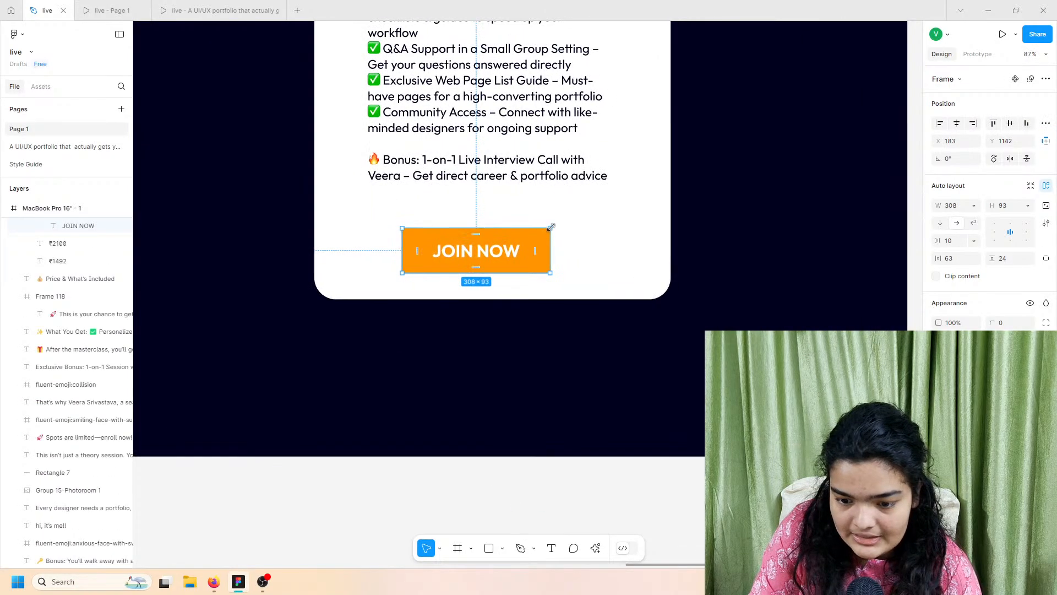
{"action": "left_click_drag", "start_coordinate": [551, 227], "coordinate": [665, 216]}
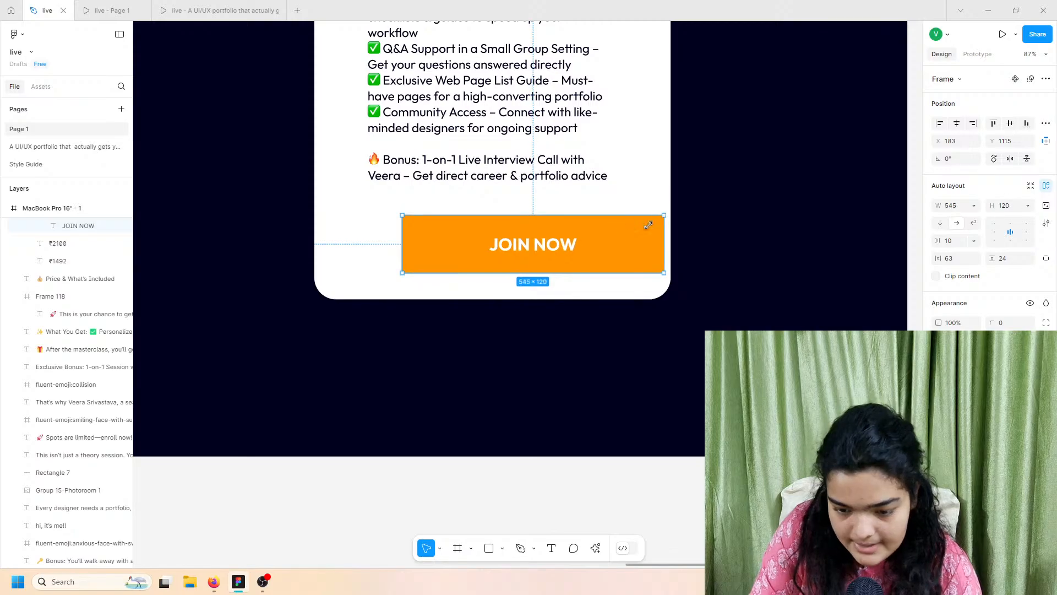
{"action": "left_click_drag", "start_coordinate": [592, 241], "coordinate": [552, 244]}
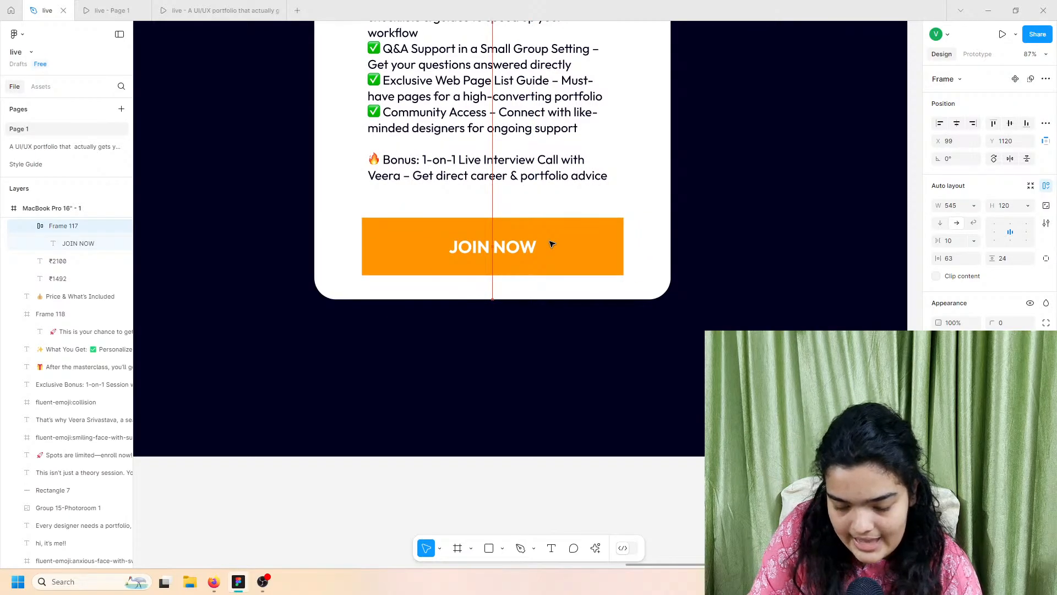
{"action": "left_click_drag", "start_coordinate": [421, 247], "coordinate": [409, 239]}
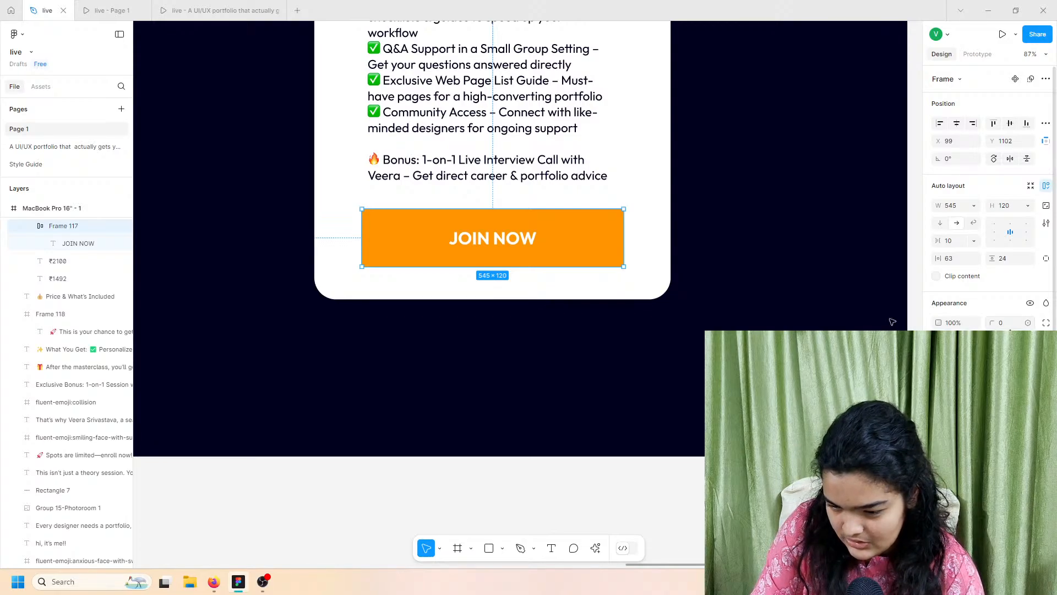
{"action": "left_click", "coordinate": [634, 293]}
Step: Trim the pricing card's height to 1309 and lower the JOIN NOW button slightly
{"action": "left_click_drag", "start_coordinate": [615, 299], "coordinate": [615, 309]}
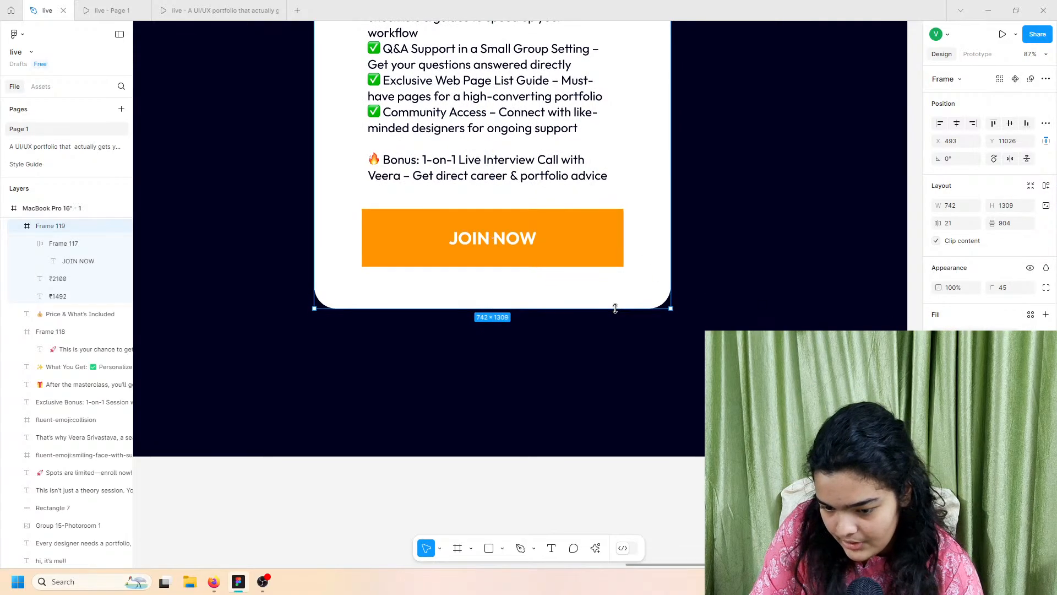
{"action": "left_click", "coordinate": [586, 237]}
{"action": "left_click_drag", "start_coordinate": [573, 236], "coordinate": [572, 242]}
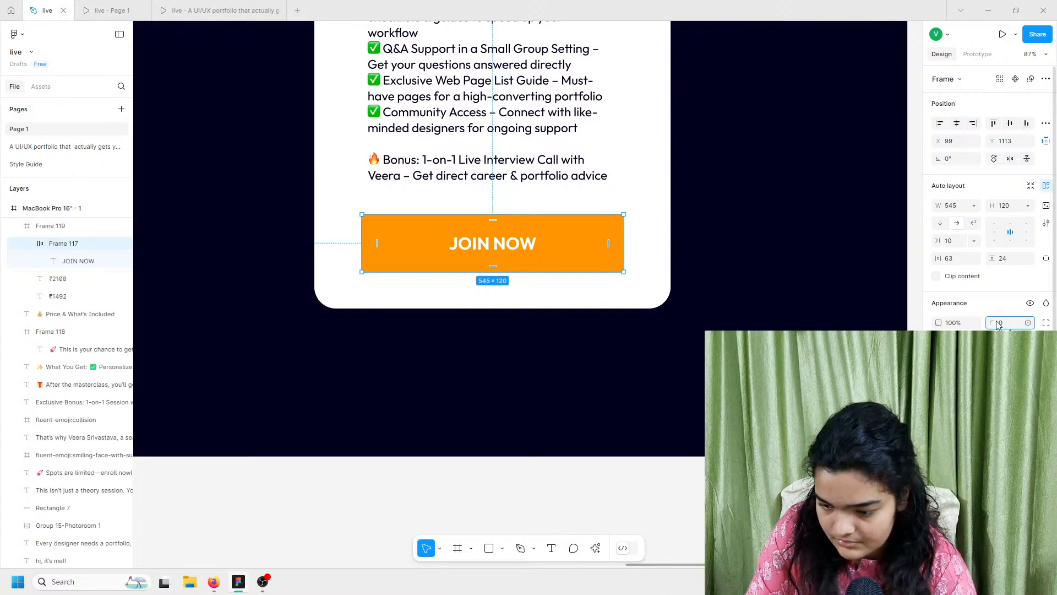
Step: Round the JOIN NOW button's corners to a radius of 24
{"action": "key", "text": "Return"}
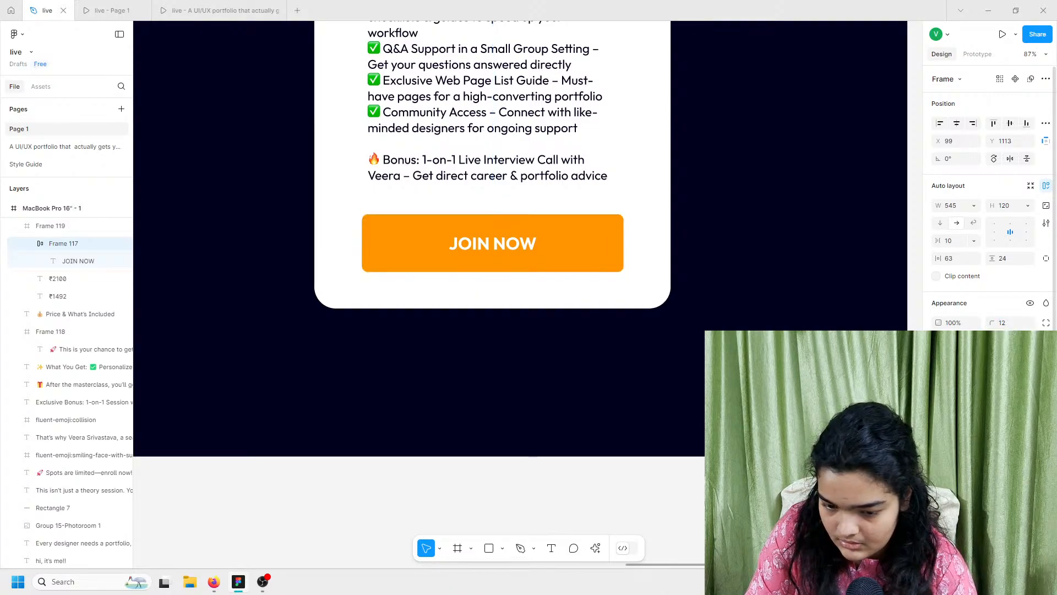
{"action": "left_click", "coordinate": [1001, 325]}
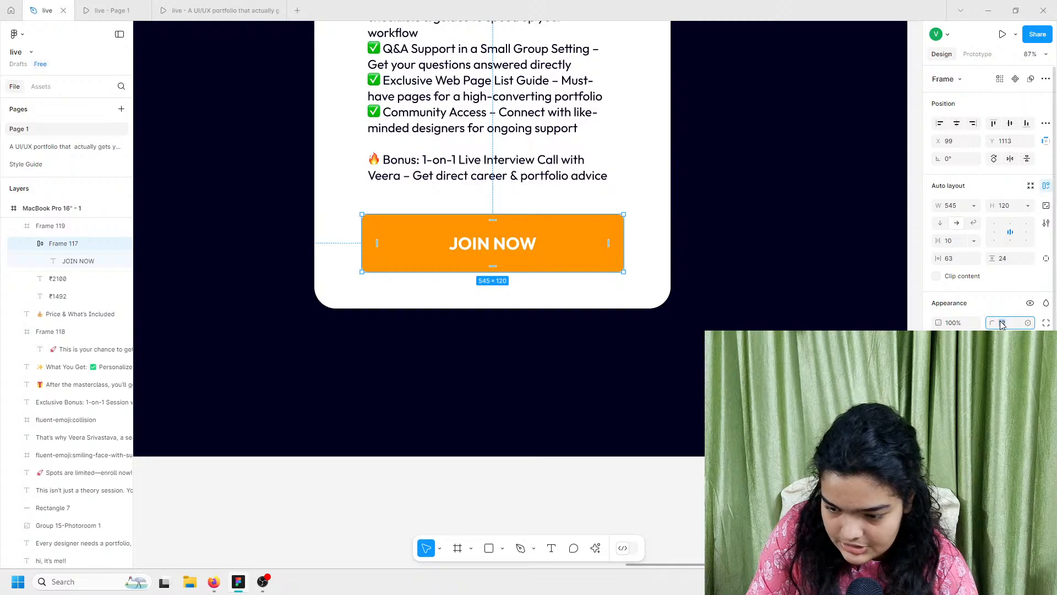
{"action": "type", "text": "1"}
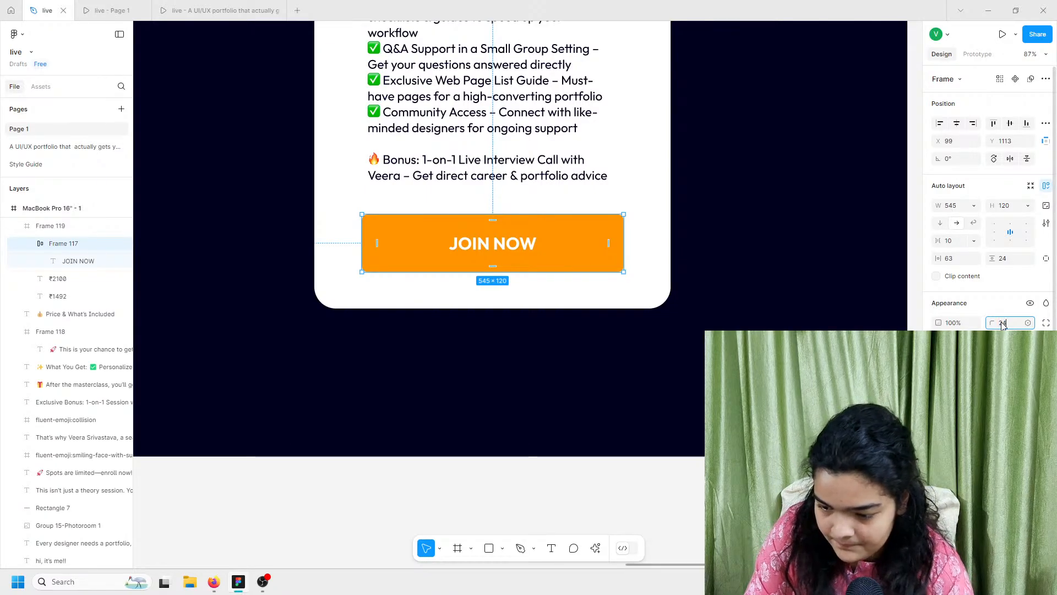
{"action": "type", "text": "4"}
{"action": "key", "text": "Return"}
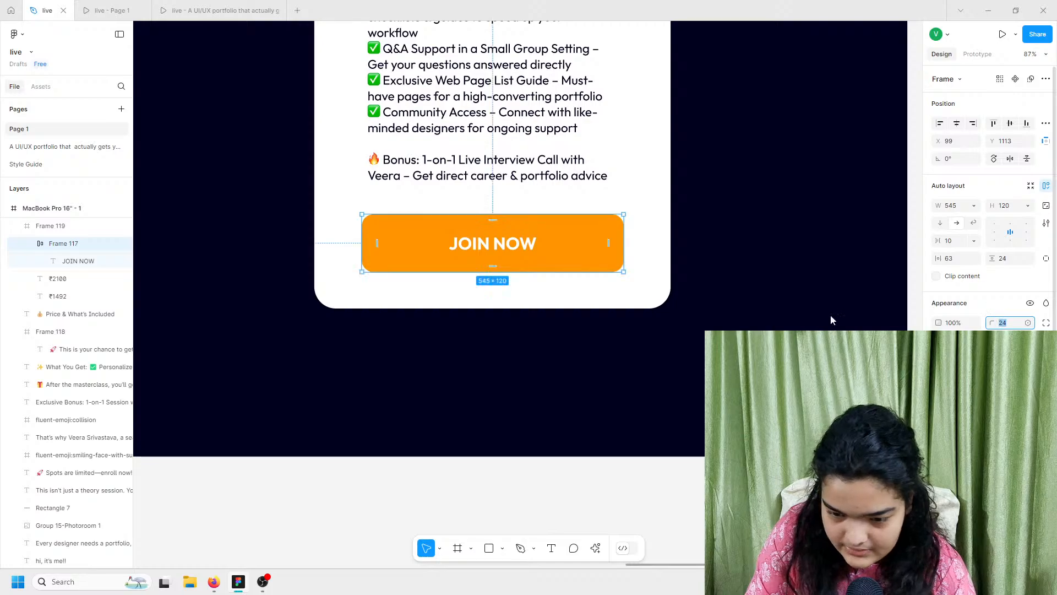
{"action": "left_click", "coordinate": [727, 306]}
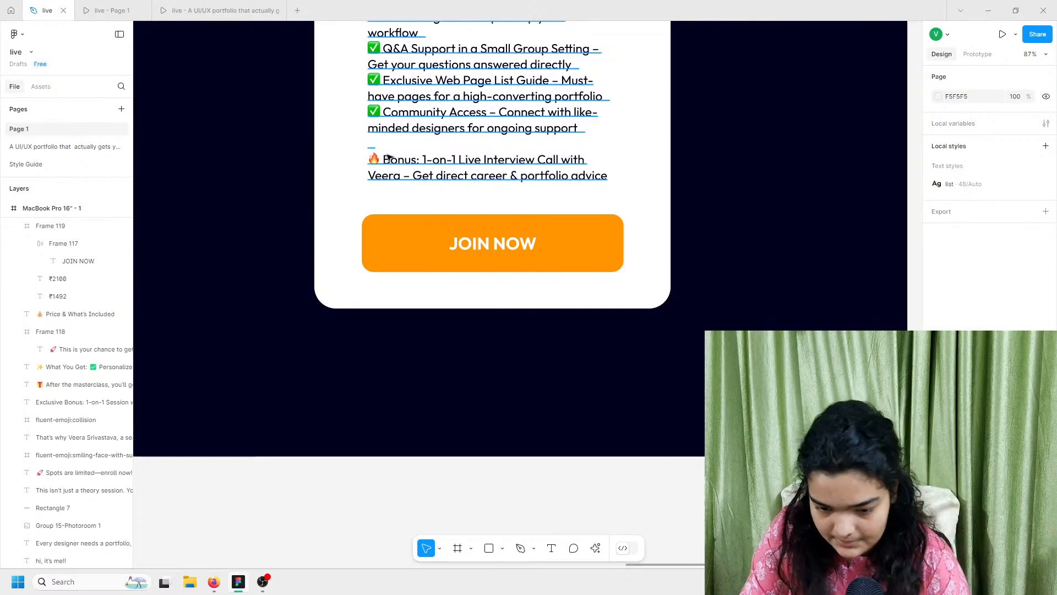
Step: Pick a larger font size for the JOIN NOW label, growing it to 204×50
{"action": "left_click", "coordinate": [481, 253]}
{"action": "double_click", "coordinate": [481, 252]}
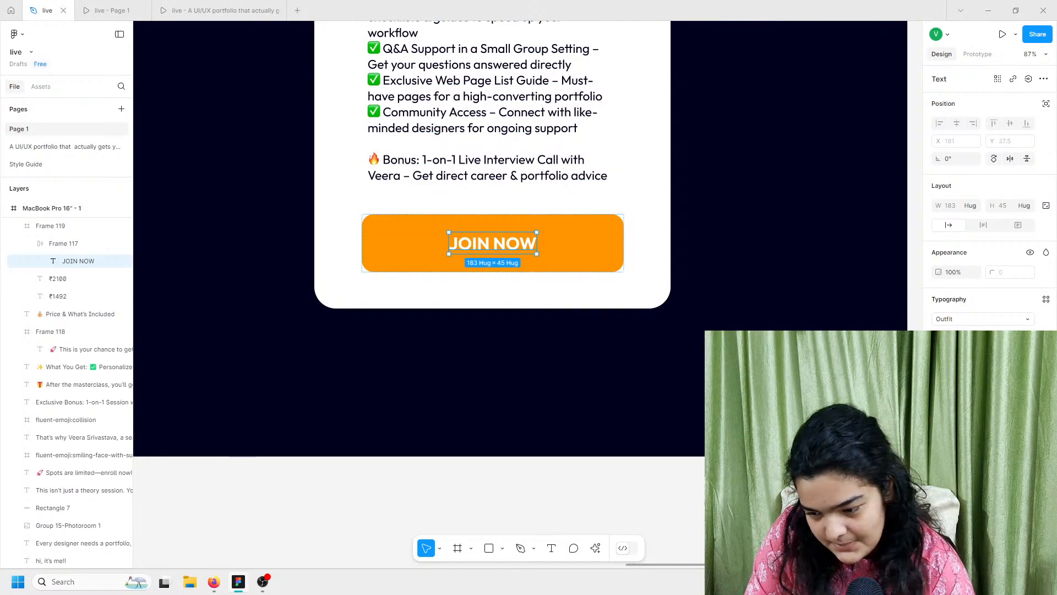
{"action": "left_click", "coordinate": [1028, 337]}
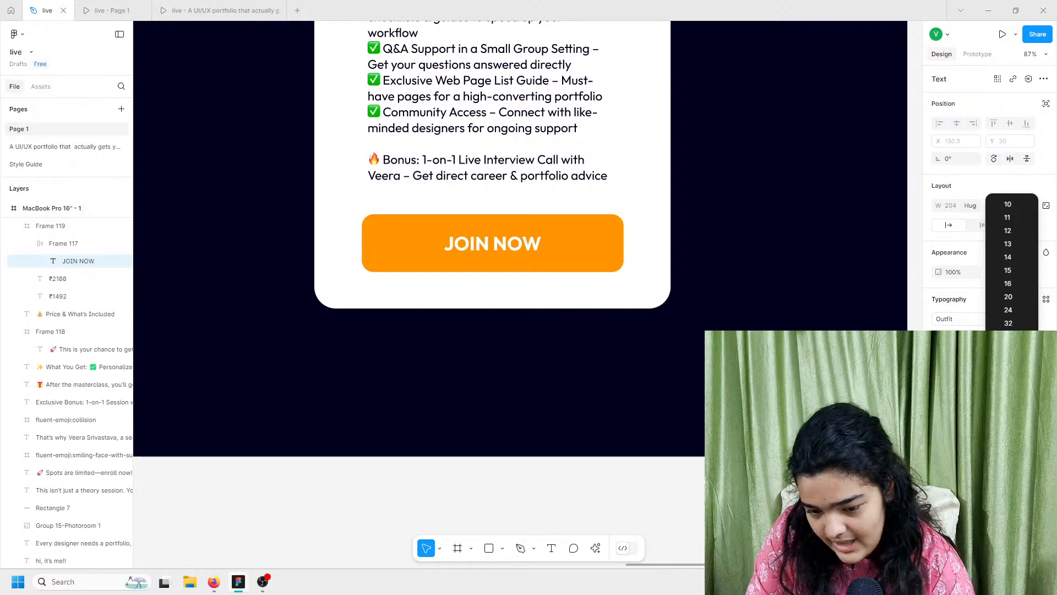
{"action": "left_click", "coordinate": [1008, 349]}
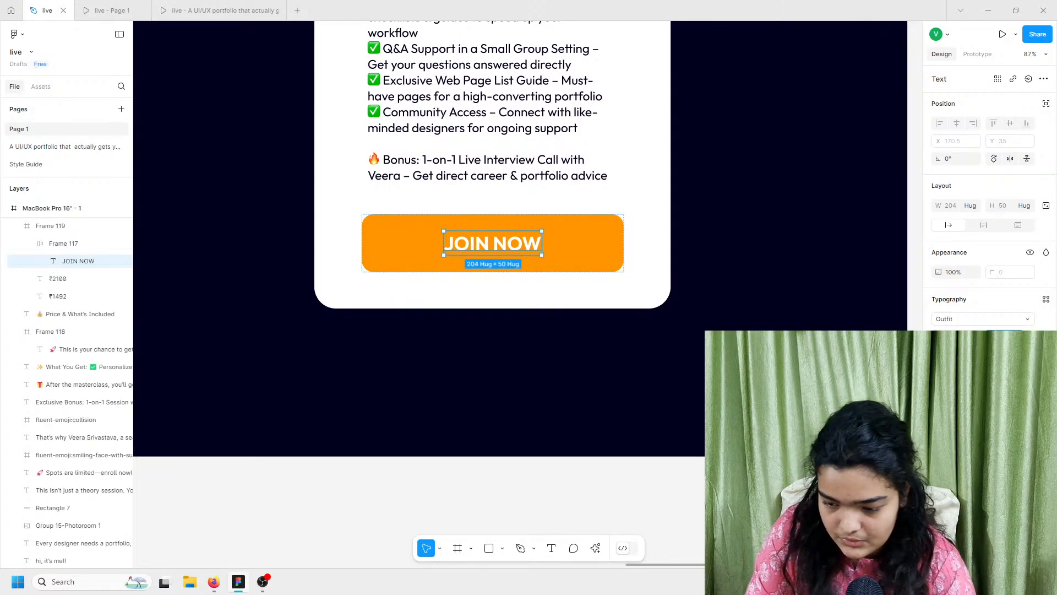
{"action": "left_click", "coordinate": [906, 330]}
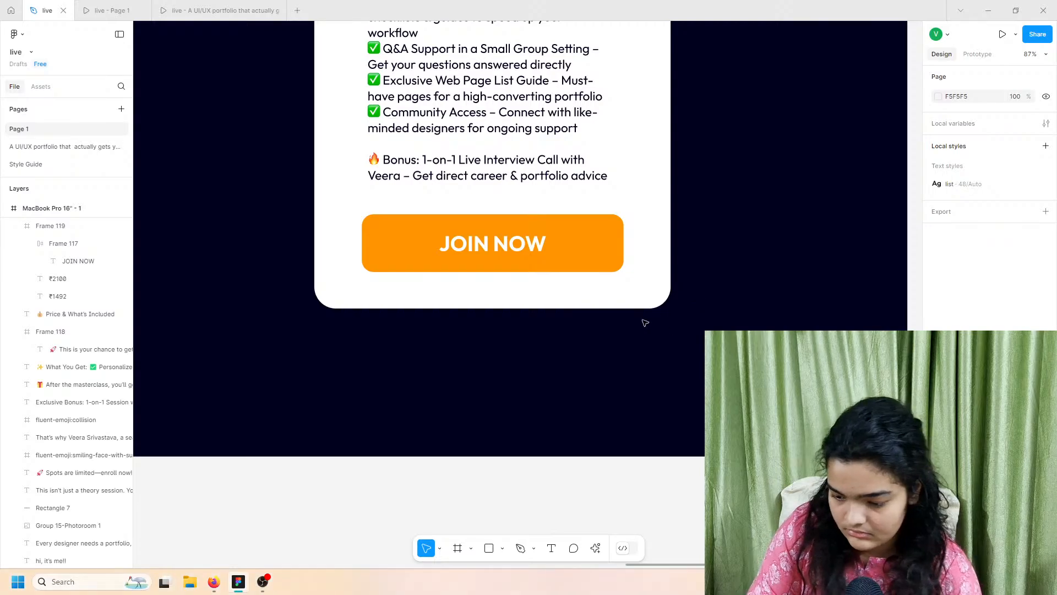
Step: Drag the MacBook Pro 16" frame's bottom edge down until its height reads 14548
{"action": "scroll", "coordinate": [623, 321], "scroll_direction": "down", "scroll_amount": 5}
{"action": "left_click", "coordinate": [585, 308]}
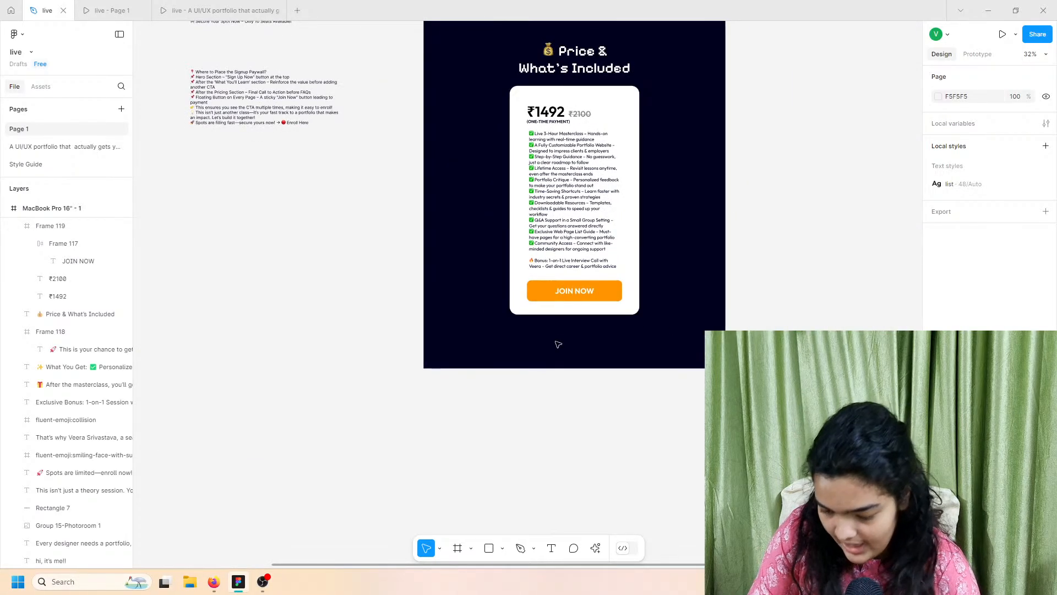
{"action": "scroll", "coordinate": [592, 330], "scroll_direction": "up", "scroll_amount": 4}
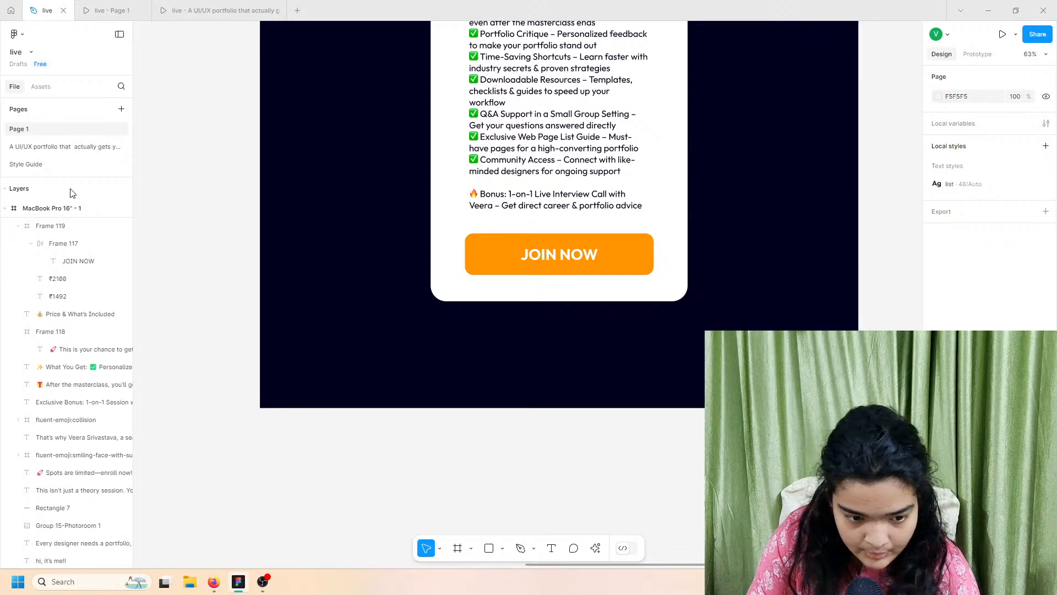
{"action": "left_click", "coordinate": [52, 209]}
{"action": "left_click_drag", "start_coordinate": [466, 406], "coordinate": [472, 532]}
{"action": "scroll", "coordinate": [376, 474], "scroll_direction": "up", "scroll_amount": 3}
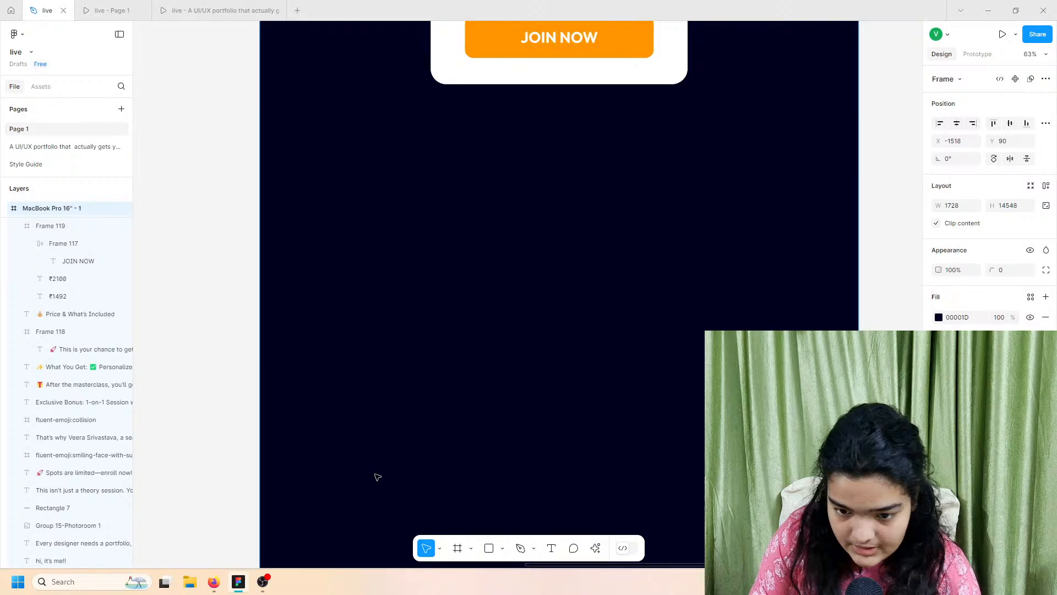
{"action": "scroll", "coordinate": [482, 333], "scroll_direction": "down", "scroll_amount": 5}
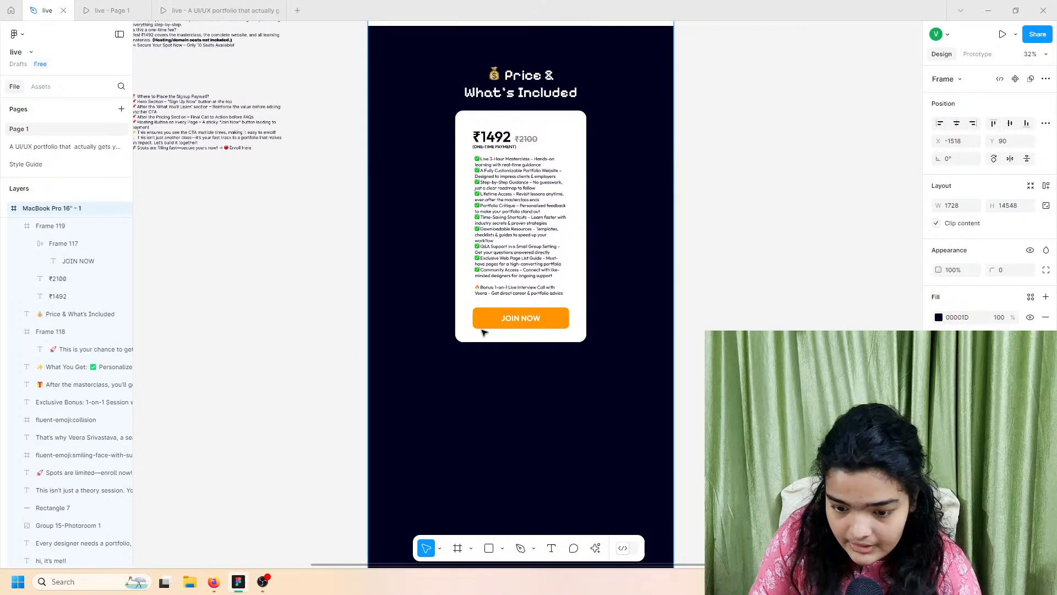
{"action": "scroll", "coordinate": [234, 108], "scroll_direction": "left", "scroll_amount": 2}
Step: Check the prototype previews, then come back to the live design file
{"action": "left_click", "coordinate": [122, 6]}
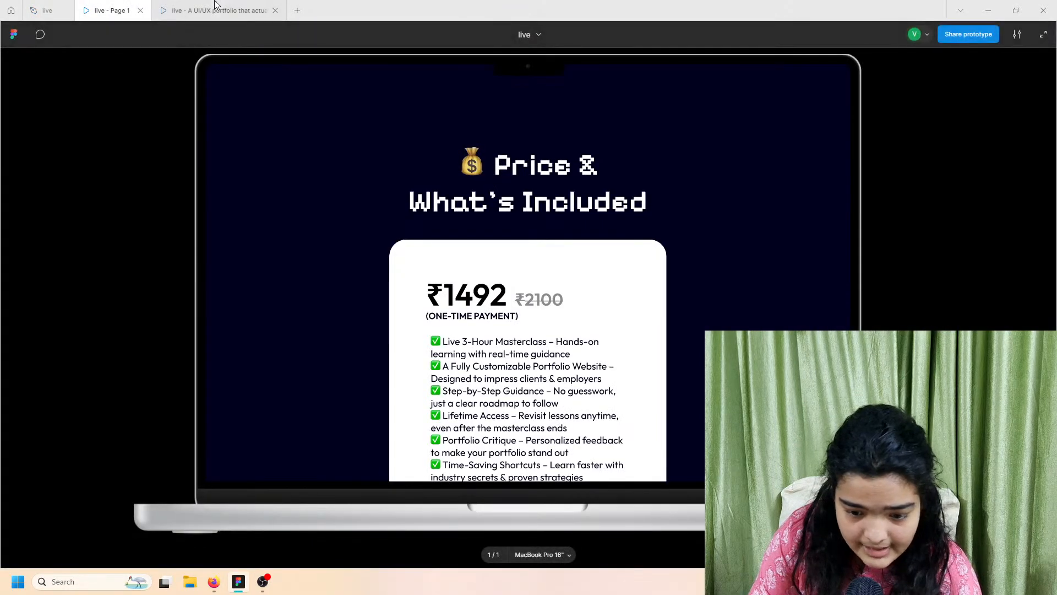
{"action": "left_click", "coordinate": [174, 8]}
{"action": "scroll", "coordinate": [518, 325], "scroll_direction": "down", "scroll_amount": 8}
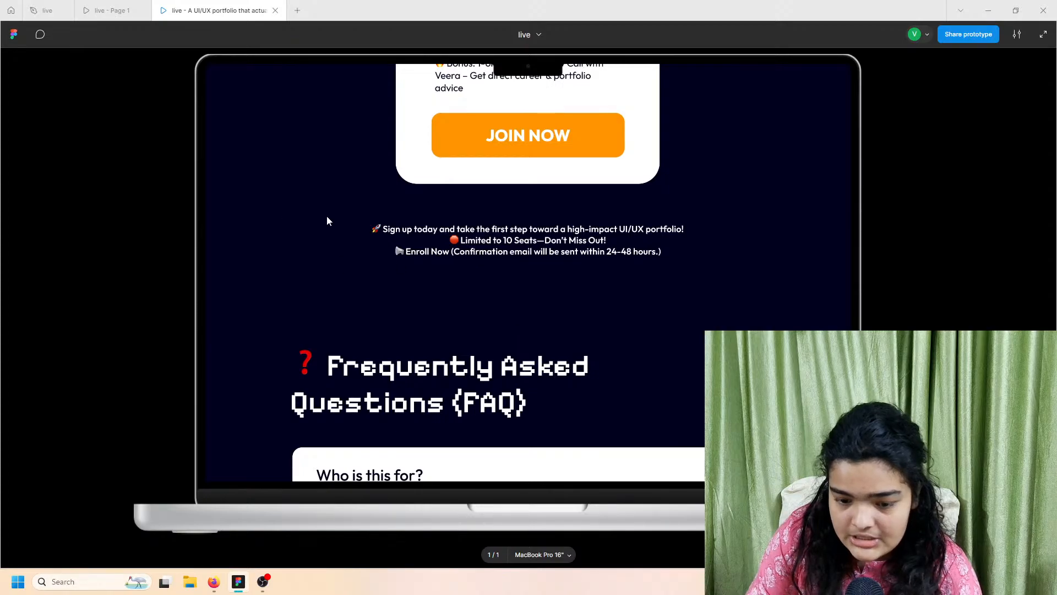
{"action": "scroll", "coordinate": [511, 300], "scroll_direction": "up", "scroll_amount": 5}
{"action": "left_click", "coordinate": [47, 10]}
Step: Select the sign-up lines in the page copy text block
{"action": "scroll", "coordinate": [270, 97], "scroll_direction": "up", "scroll_amount": 5, "text": "ctrl"}
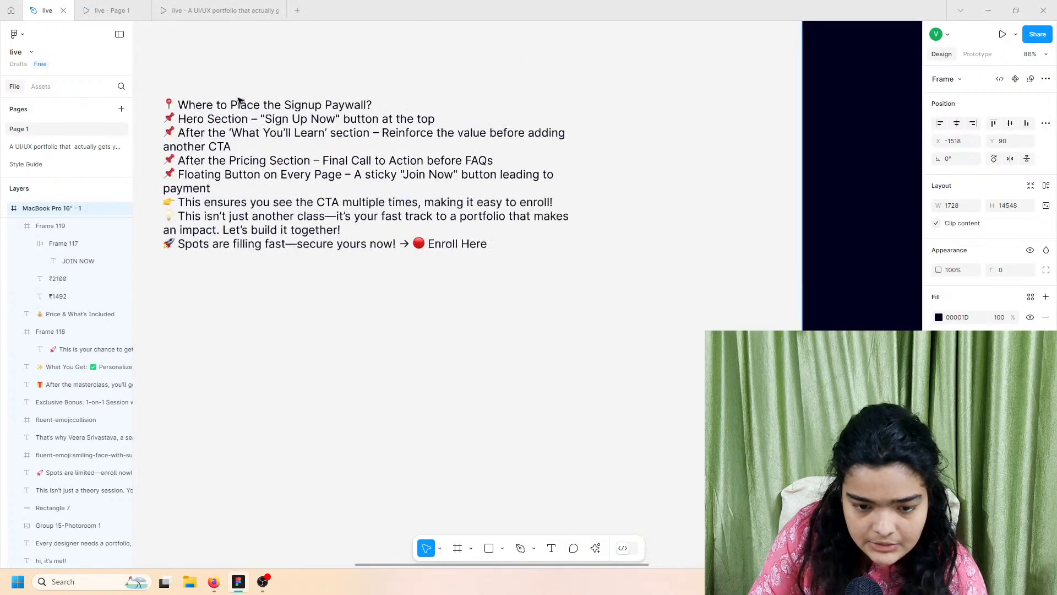
{"action": "scroll", "coordinate": [253, 102], "scroll_direction": "up", "scroll_amount": 8}
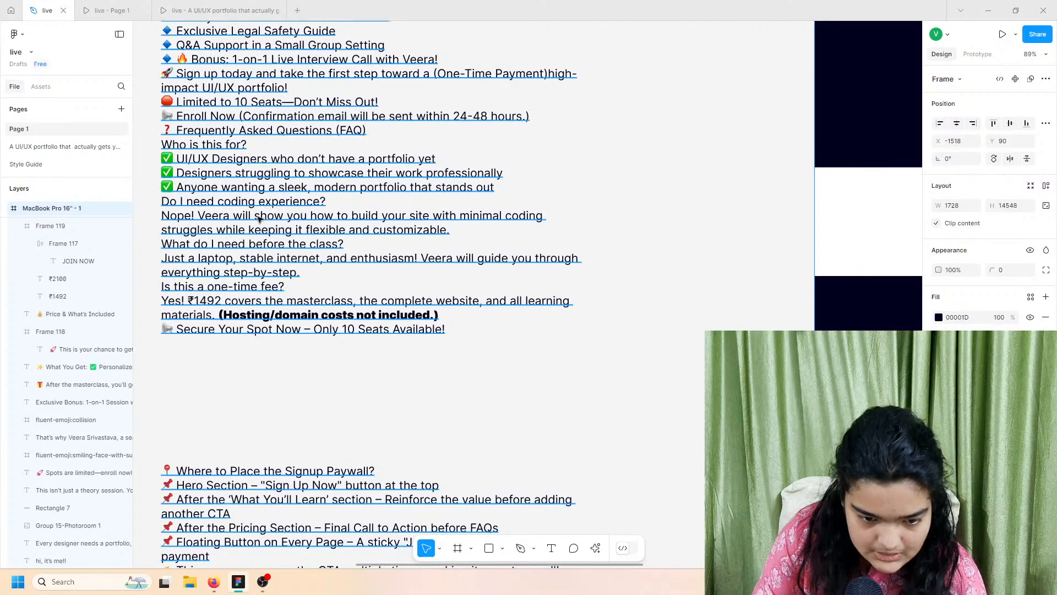
{"action": "scroll", "coordinate": [248, 220], "scroll_direction": "up", "scroll_amount": 8}
{"action": "scroll", "coordinate": [185, 260], "scroll_direction": "up", "scroll_amount": 5, "text": "ctrl"}
{"action": "double_click", "coordinate": [185, 261]}
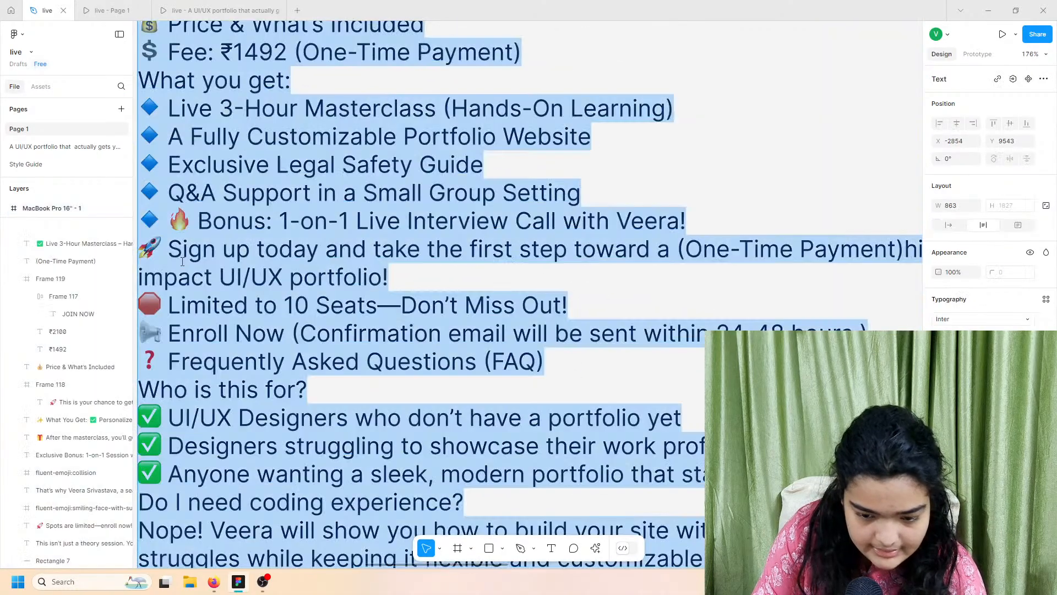
{"action": "left_click", "coordinate": [185, 260]}
{"action": "left_click", "coordinate": [251, 277]}
{"action": "scroll", "coordinate": [281, 282], "scroll_direction": "down", "scroll_amount": 3, "text": "ctrl"}
{"action": "left_click_drag", "start_coordinate": [316, 282], "coordinate": [169, 260]}
{"action": "left_click", "coordinate": [529, 332]}
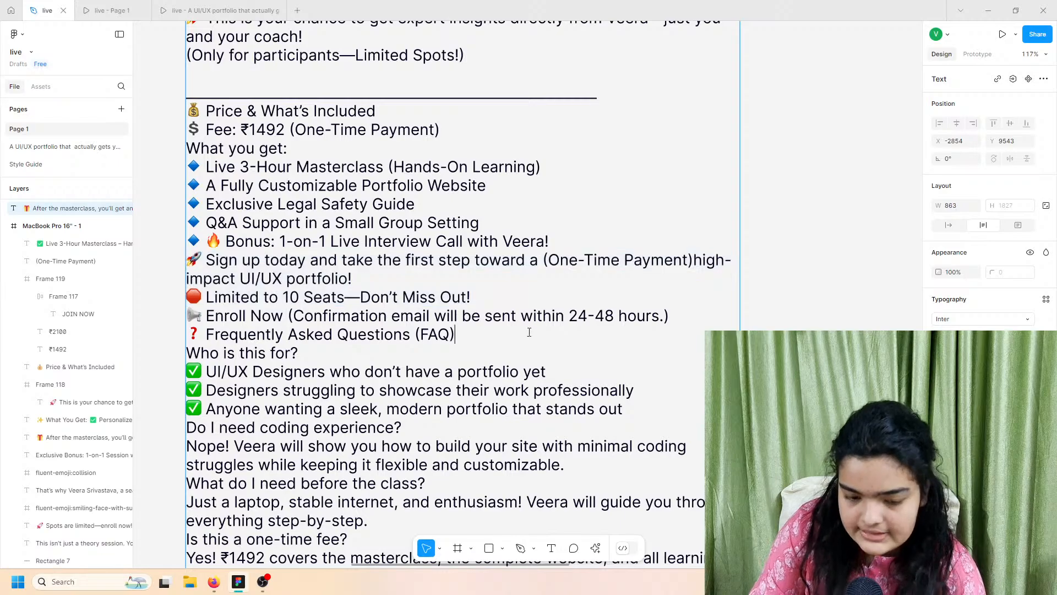
{"action": "scroll", "coordinate": [528, 333], "scroll_direction": "down", "scroll_amount": 8, "text": "ctrl"}
{"action": "scroll", "coordinate": [529, 334], "scroll_direction": "right", "scroll_amount": 7}
{"action": "scroll", "coordinate": [530, 335], "scroll_direction": "down", "scroll_amount": 5}
{"action": "scroll", "coordinate": [529, 334], "scroll_direction": "left", "scroll_amount": 4}
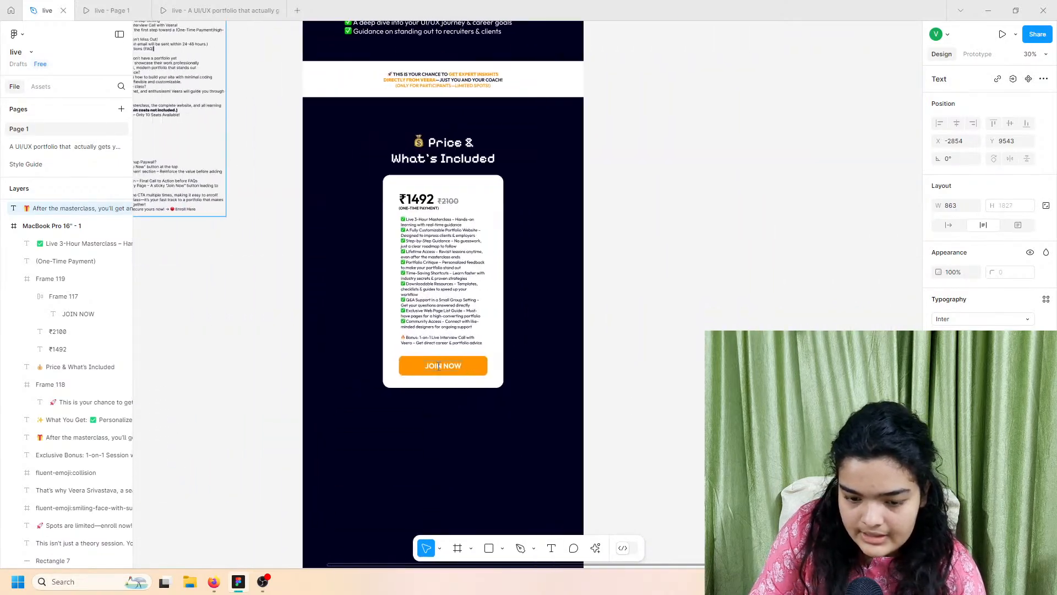
{"action": "scroll", "coordinate": [484, 352], "scroll_direction": "down", "scroll_amount": 4}
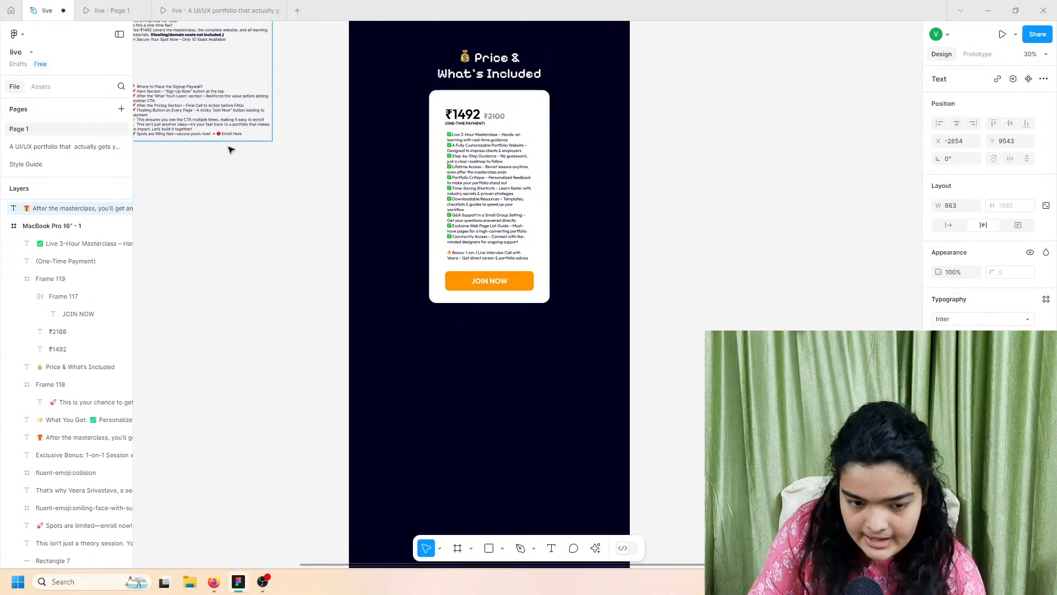
{"action": "scroll", "coordinate": [231, 149], "scroll_direction": "left", "scroll_amount": 2}
{"action": "scroll", "coordinate": [234, 150], "scroll_direction": "up", "scroll_amount": 6}
{"action": "left_click", "coordinate": [261, 168]}
{"action": "left_click", "coordinate": [262, 169]}
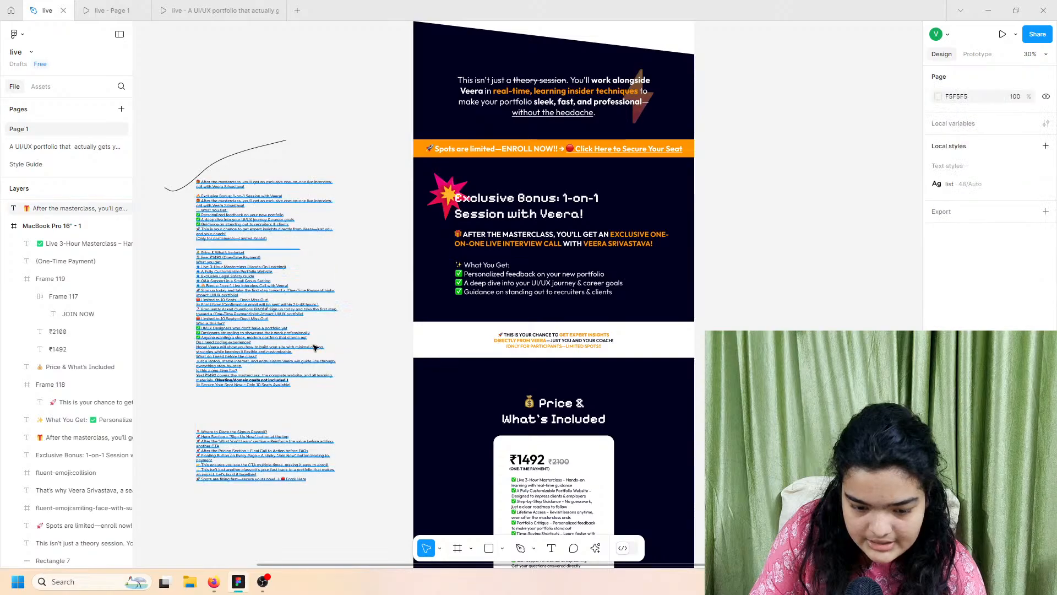
Step: Paste the sign-up lines just below the price card and colour them white
{"action": "scroll", "coordinate": [315, 347], "scroll_direction": "down", "scroll_amount": 15}
{"action": "key", "text": "ctrl+v"}
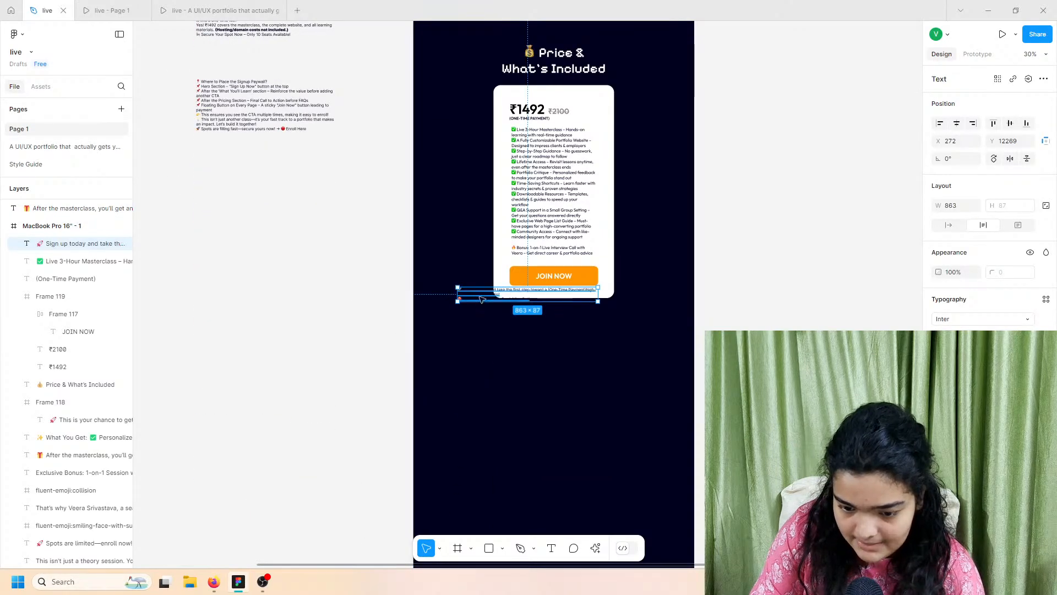
{"action": "left_click_drag", "start_coordinate": [480, 299], "coordinate": [526, 325]}
{"action": "scroll", "coordinate": [591, 316], "scroll_direction": "up", "scroll_amount": 8}
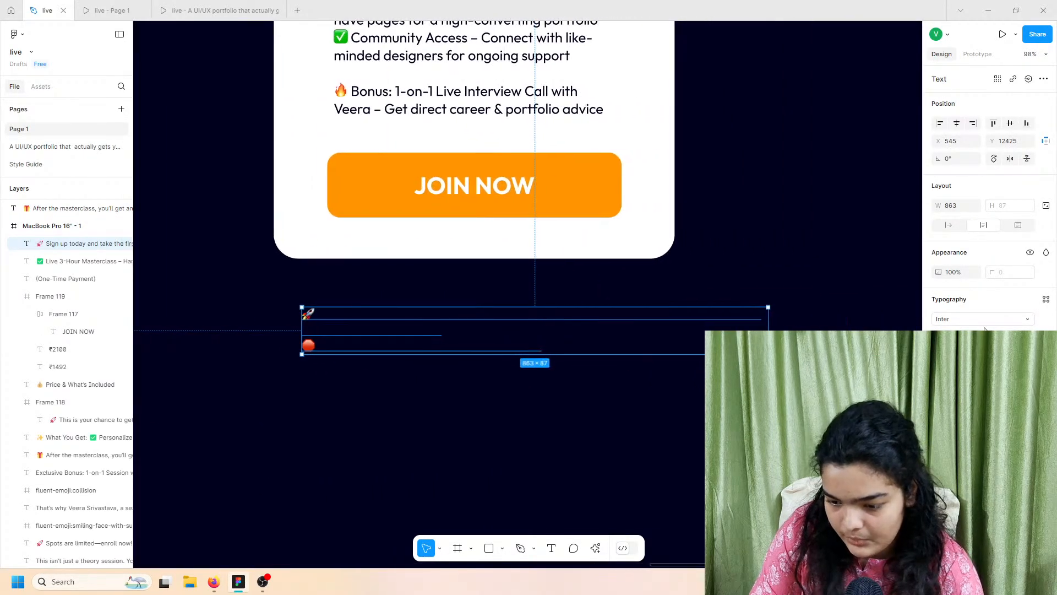
{"action": "left_click", "coordinate": [939, 439]}
{"action": "left_click_drag", "start_coordinate": [809, 385], "coordinate": [630, 189]}
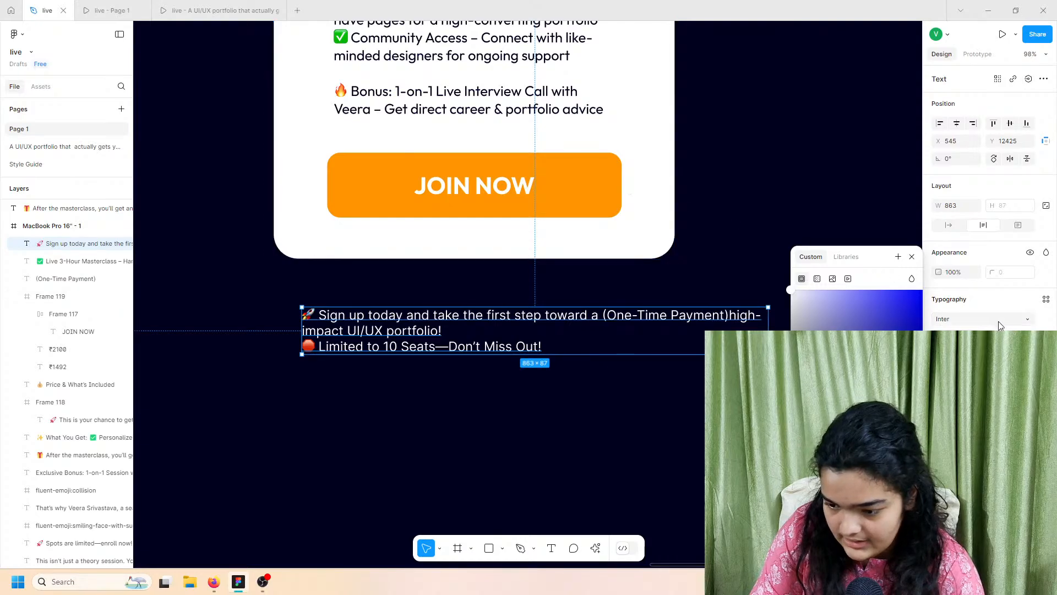
Step: Set the sign-up text to the Outfit font at size 22
{"action": "left_click", "coordinate": [1028, 337]}
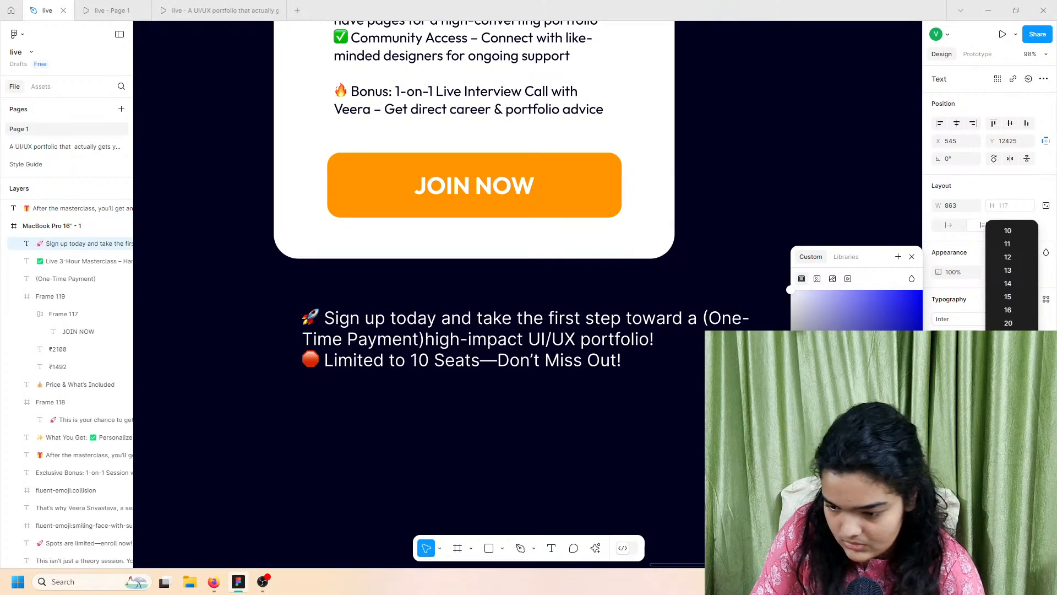
{"action": "left_click", "coordinate": [1008, 349]}
{"action": "left_click", "coordinate": [1004, 336]}
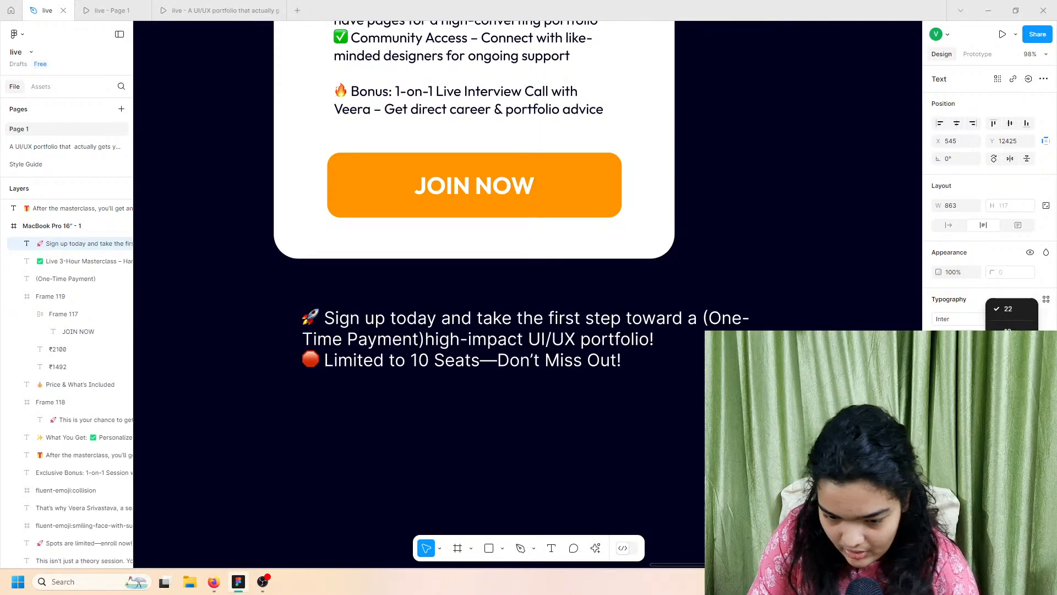
{"action": "left_click", "coordinate": [982, 318]}
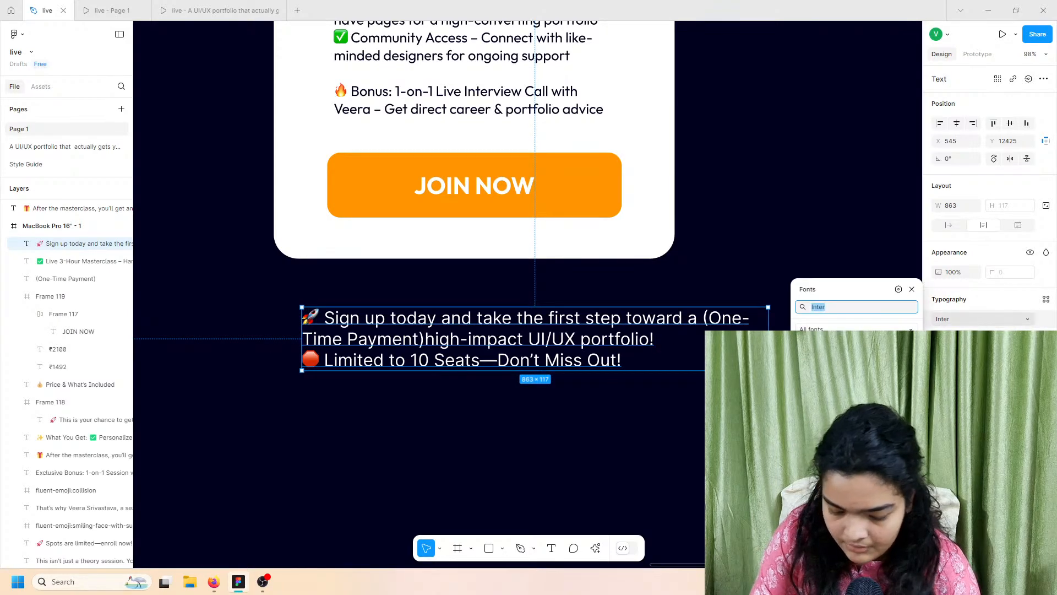
{"action": "type", "text": "outfi"}
{"action": "key", "text": "Return"}
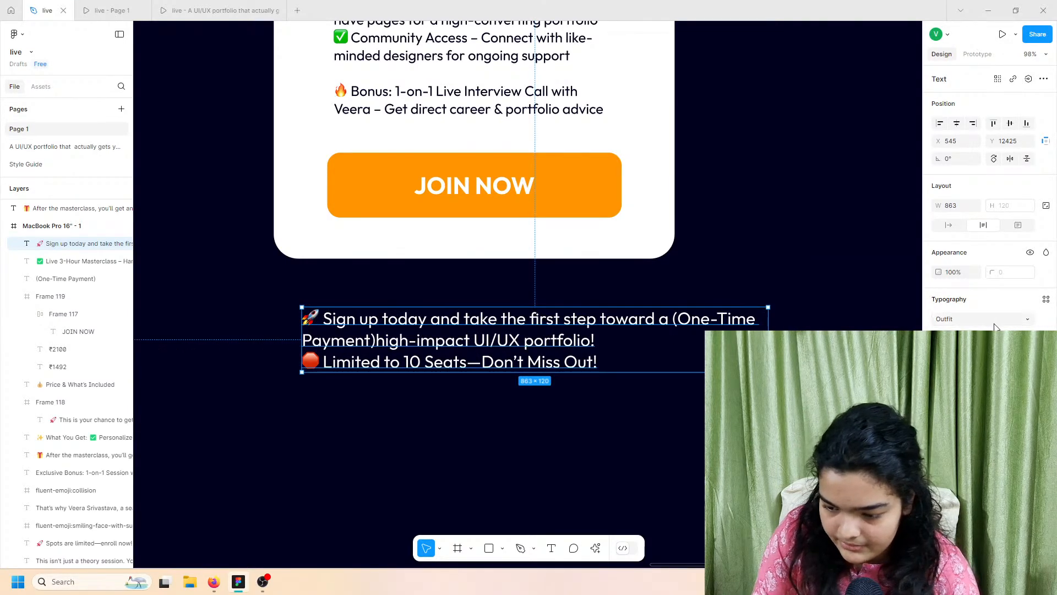
{"action": "type", "text": "22"}
{"action": "key", "text": "Return"}
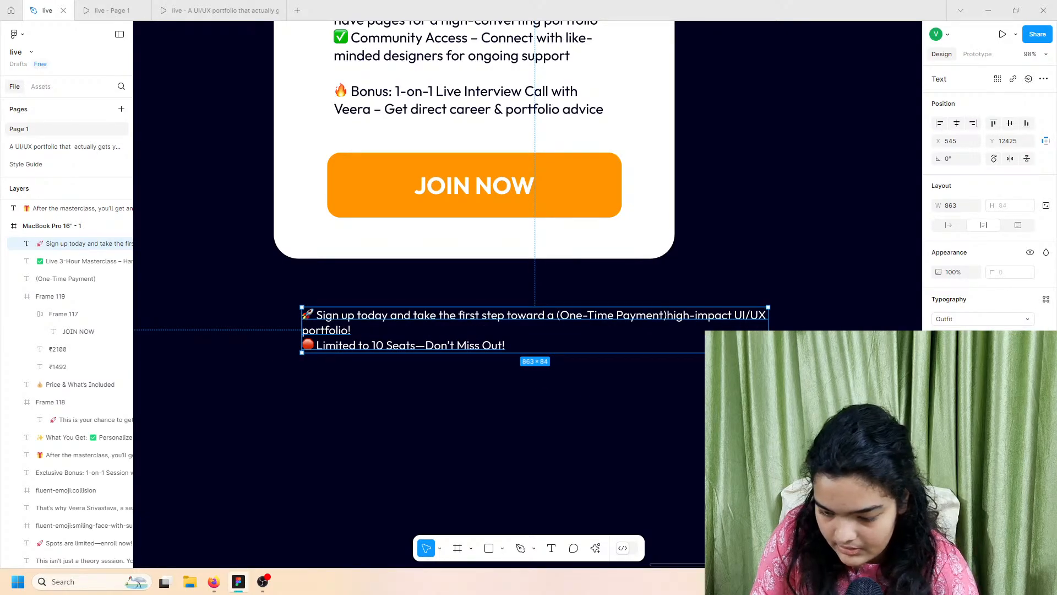
Step: After comparing with the prototype, change the sign-up text size to 20
{"action": "left_click", "coordinate": [221, 11]}
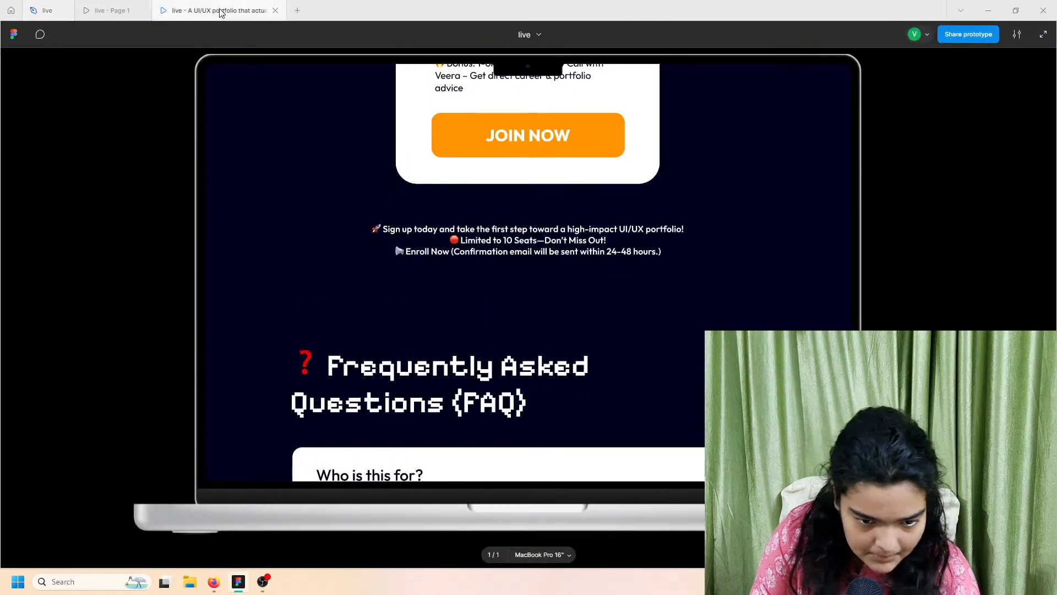
{"action": "left_click", "coordinate": [47, 11]}
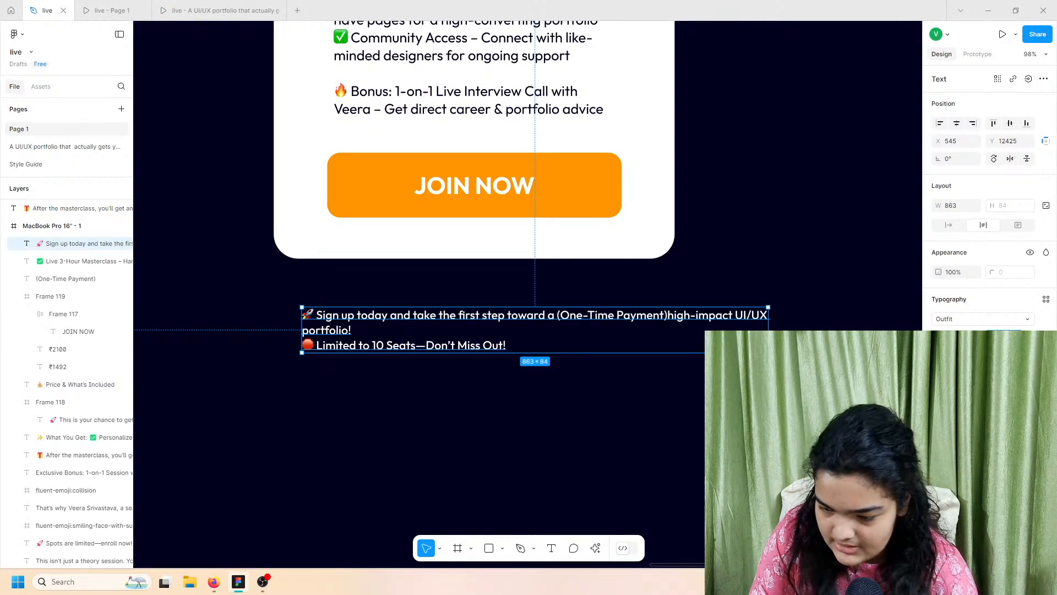
{"action": "left_click", "coordinate": [1027, 337]}
{"action": "left_click", "coordinate": [1014, 402]}
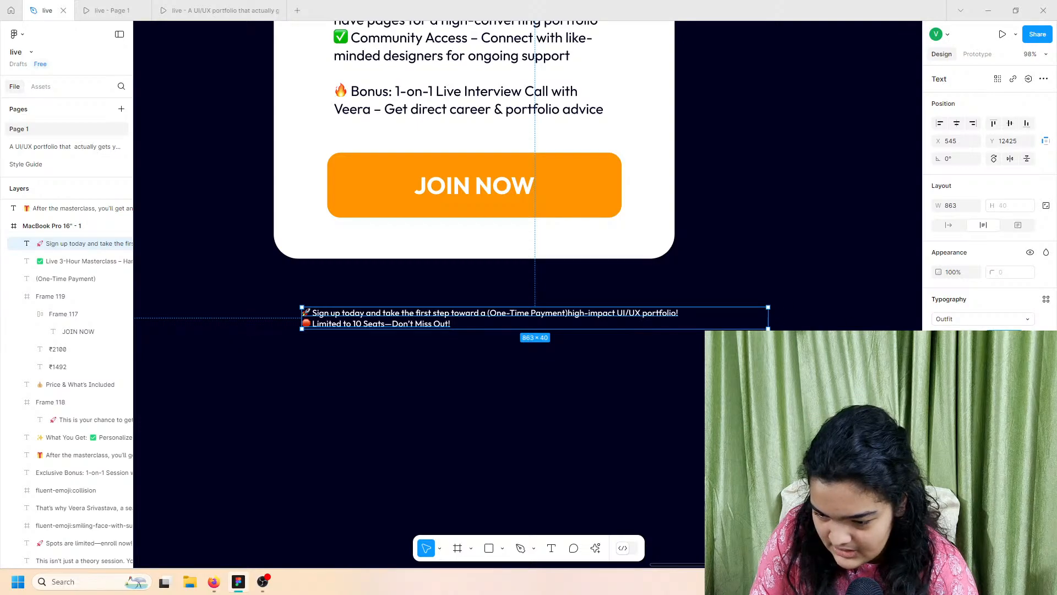
{"action": "type", "text": "20"}
{"action": "key", "text": "Return"}
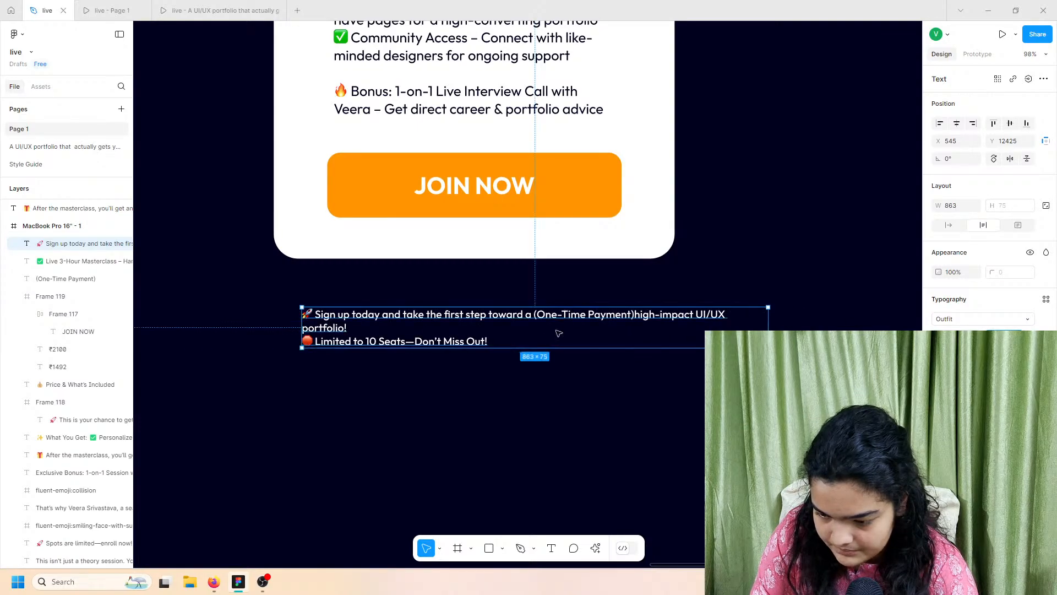
Step: Centre-align the sign-up text in a 651-wide box, adding a space after 'Payment)', centred under the card
{"action": "left_click_drag", "start_coordinate": [769, 325], "coordinate": [606, 325]}
{"action": "key", "text": "ctrl+alt+t"}
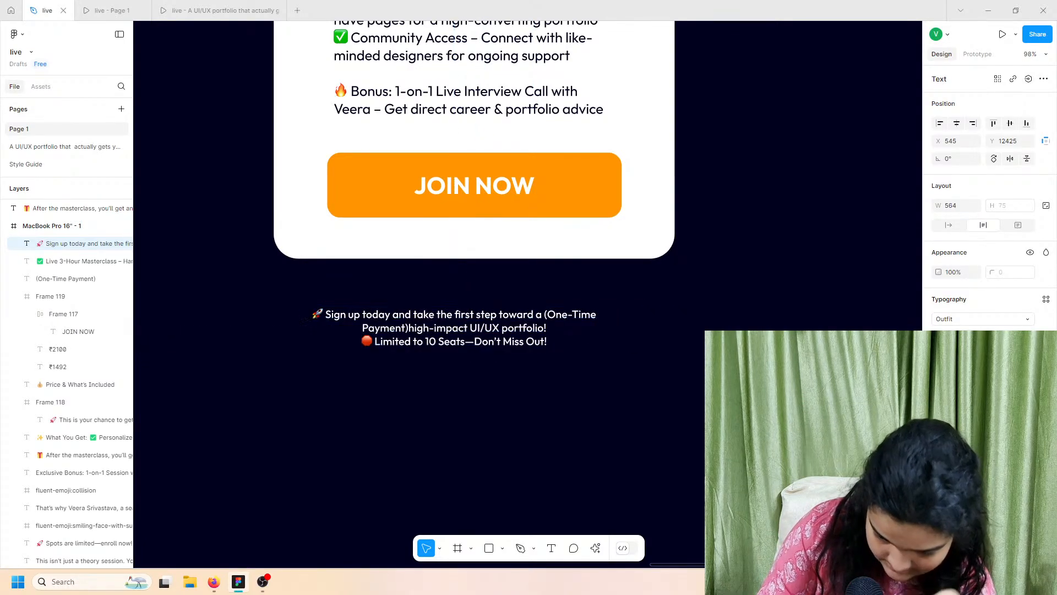
{"action": "left_click_drag", "start_coordinate": [610, 319], "coordinate": [675, 326]}
{"action": "key", "text": "Return"}
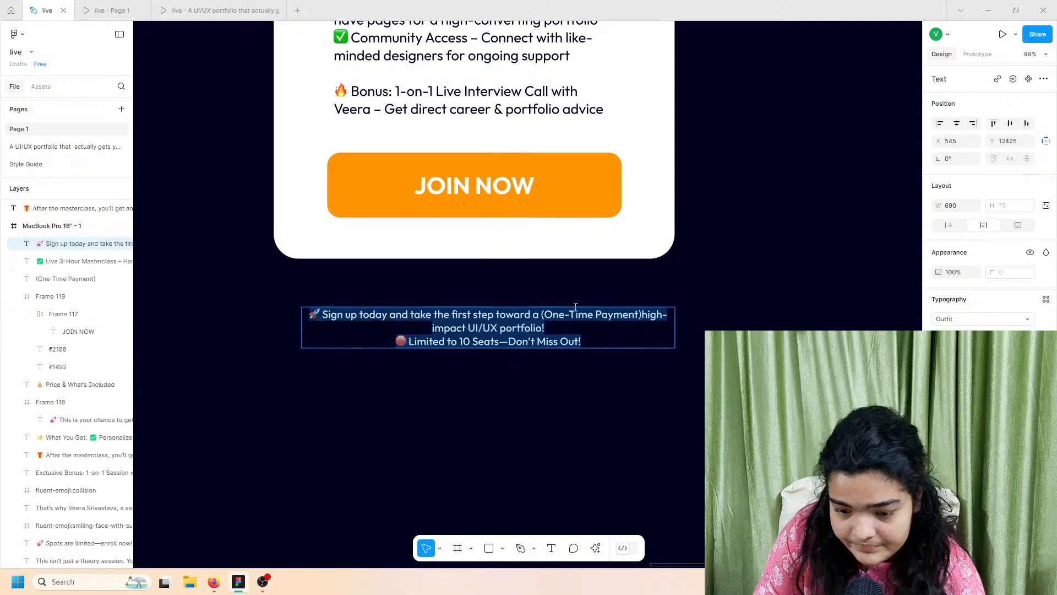
{"action": "left_click", "coordinate": [641, 314]}
{"action": "key", "text": "Escape"}
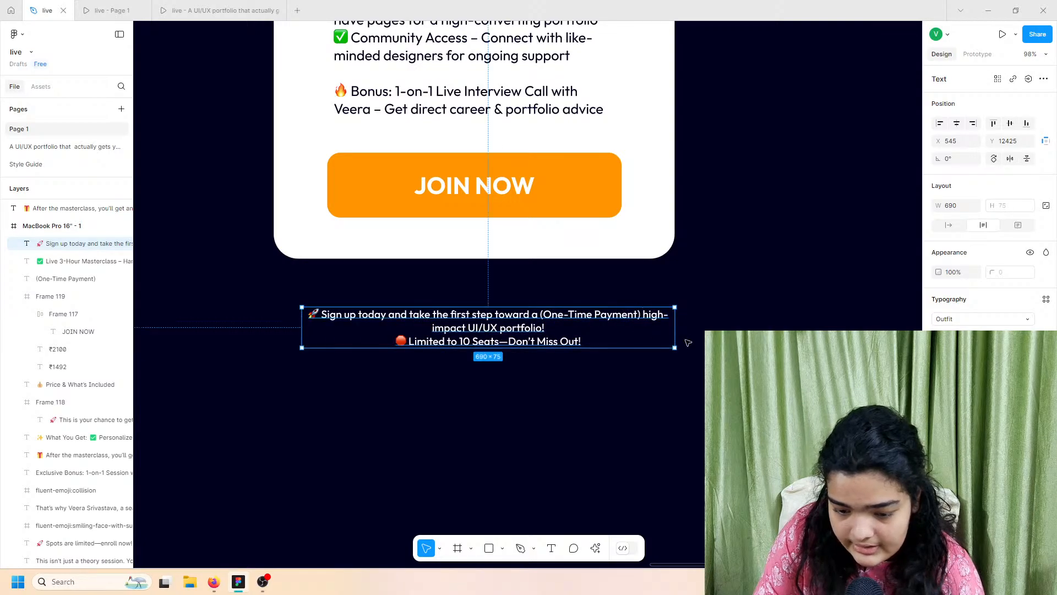
{"action": "left_click_drag", "start_coordinate": [672, 319], "coordinate": [654, 320]}
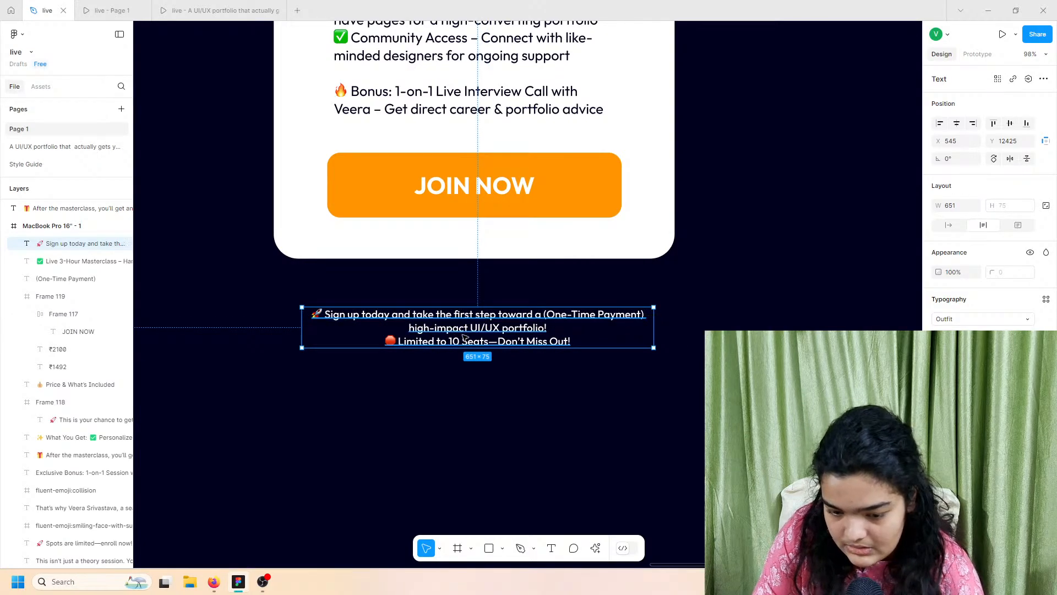
{"action": "left_click_drag", "start_coordinate": [465, 338], "coordinate": [462, 332]}
Step: Preview Page 1's prototype, then nudge the signup text size up slightly
{"action": "scroll", "coordinate": [468, 308], "scroll_direction": "up", "scroll_amount": 2}
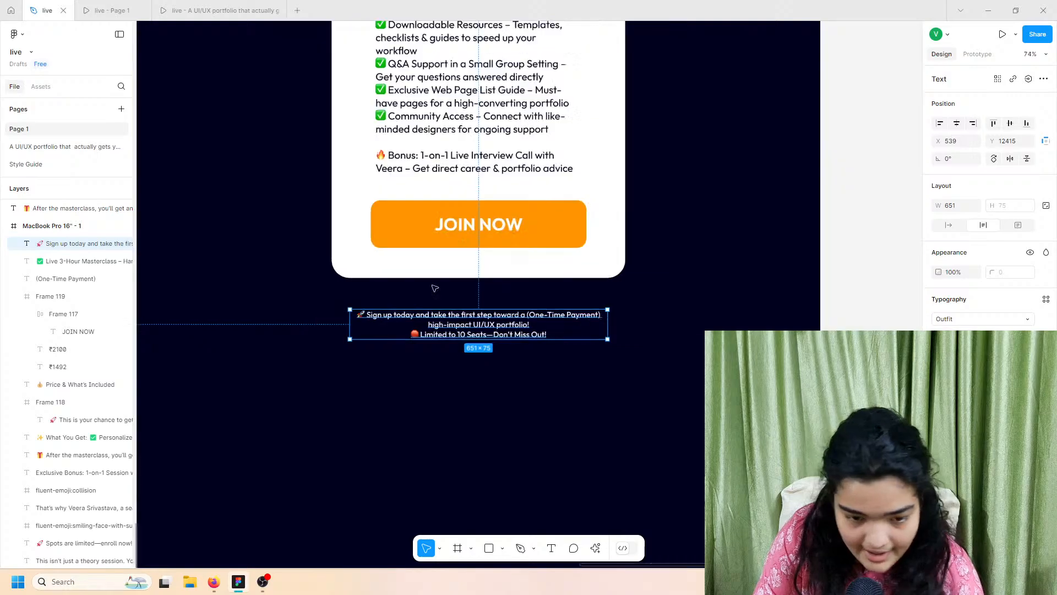
{"action": "left_click", "coordinate": [110, 10]}
{"action": "scroll", "coordinate": [352, 305], "scroll_direction": "down", "scroll_amount": 10}
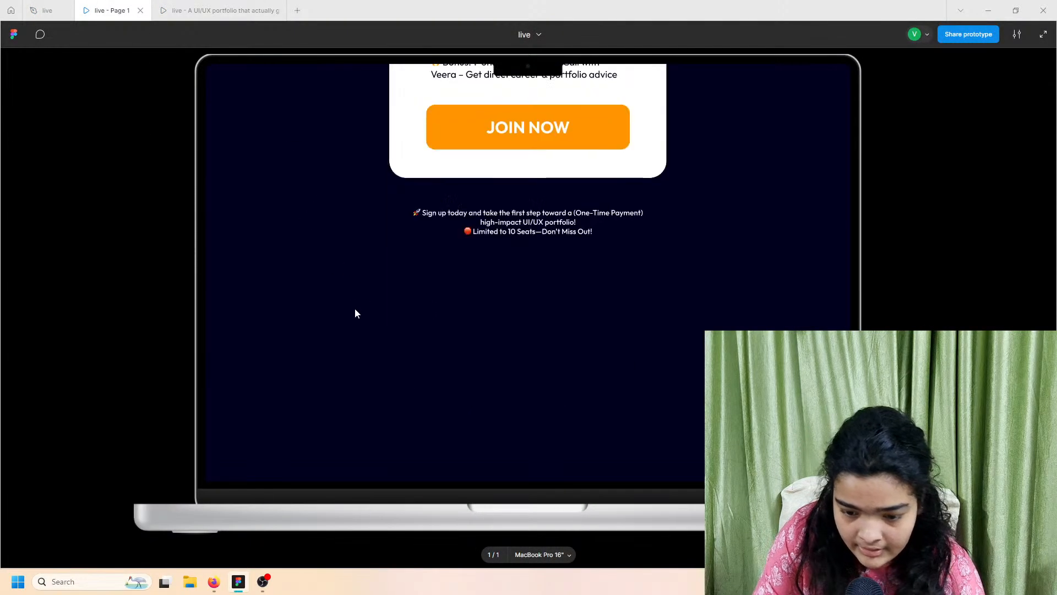
{"action": "left_click", "coordinate": [70, 13]}
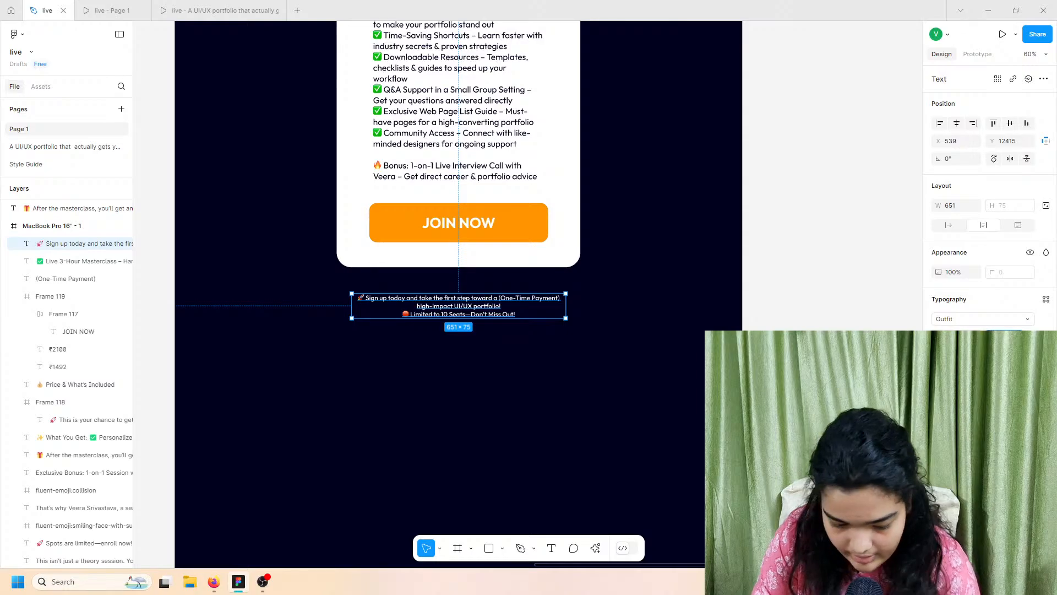
{"action": "key", "text": "Return"}
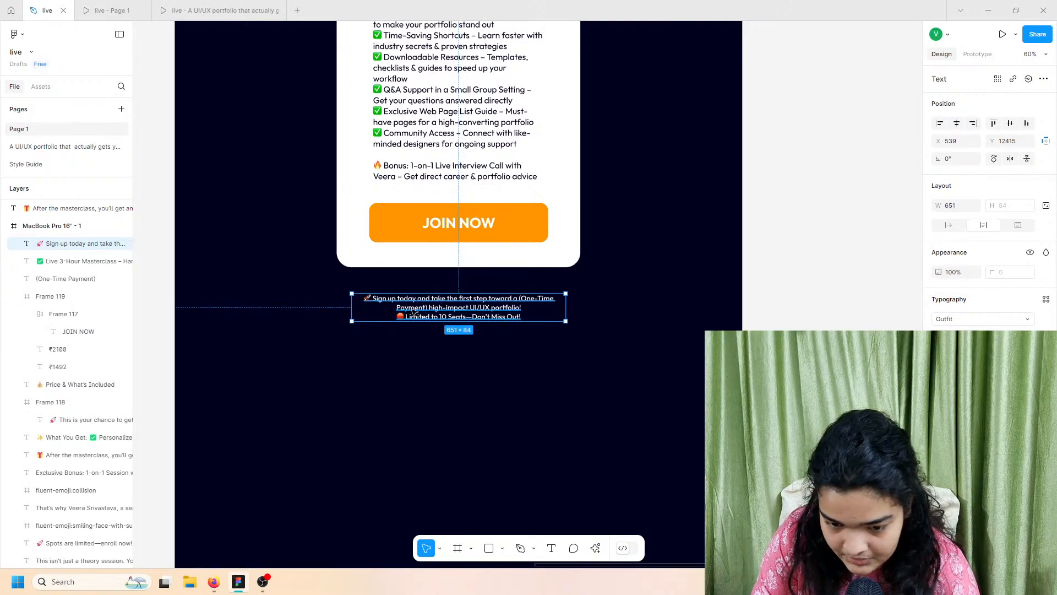
Step: Review the reference portfolio prototype's FAQ section, then return to the design file
{"action": "left_click", "coordinate": [165, 11]}
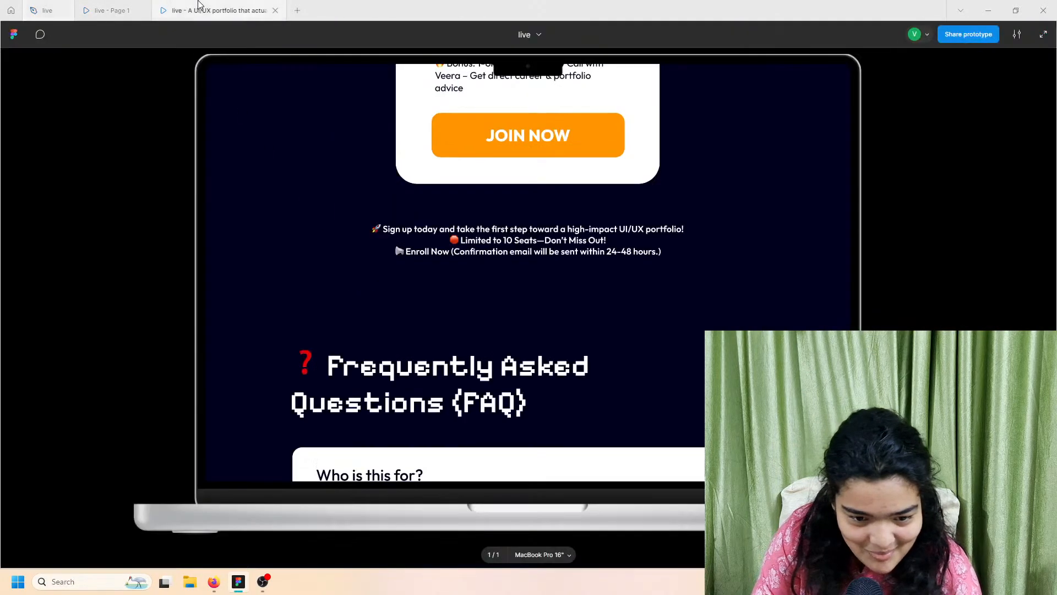
{"action": "scroll", "coordinate": [461, 325], "scroll_direction": "down", "scroll_amount": 5}
{"action": "scroll", "coordinate": [462, 325], "scroll_direction": "up", "scroll_amount": 2}
{"action": "scroll", "coordinate": [463, 325], "scroll_direction": "down", "scroll_amount": 1}
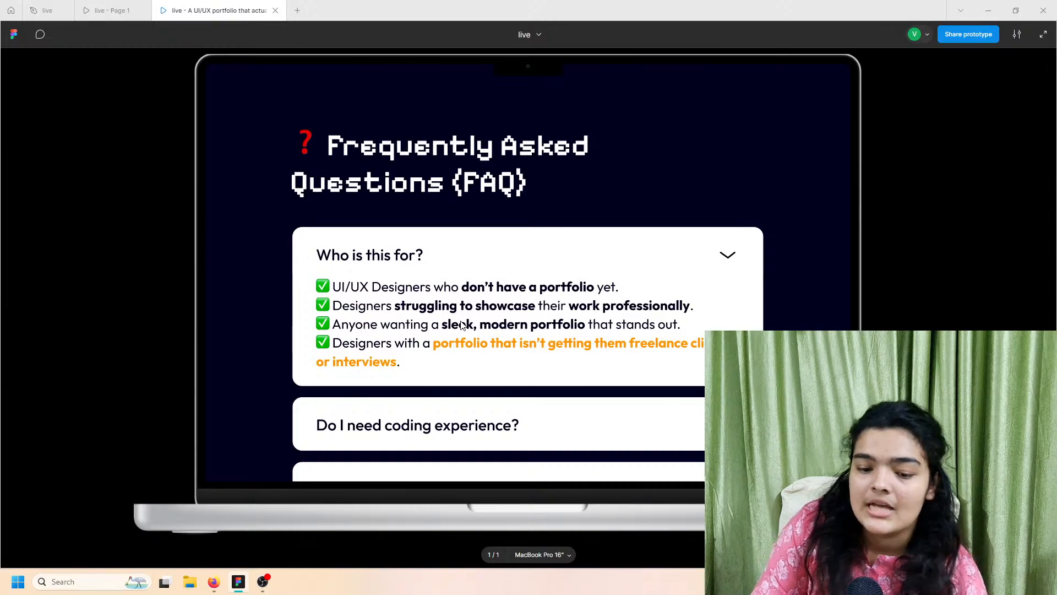
{"action": "scroll", "coordinate": [462, 324], "scroll_direction": "down", "scroll_amount": 5}
{"action": "scroll", "coordinate": [462, 325], "scroll_direction": "up", "scroll_amount": 6}
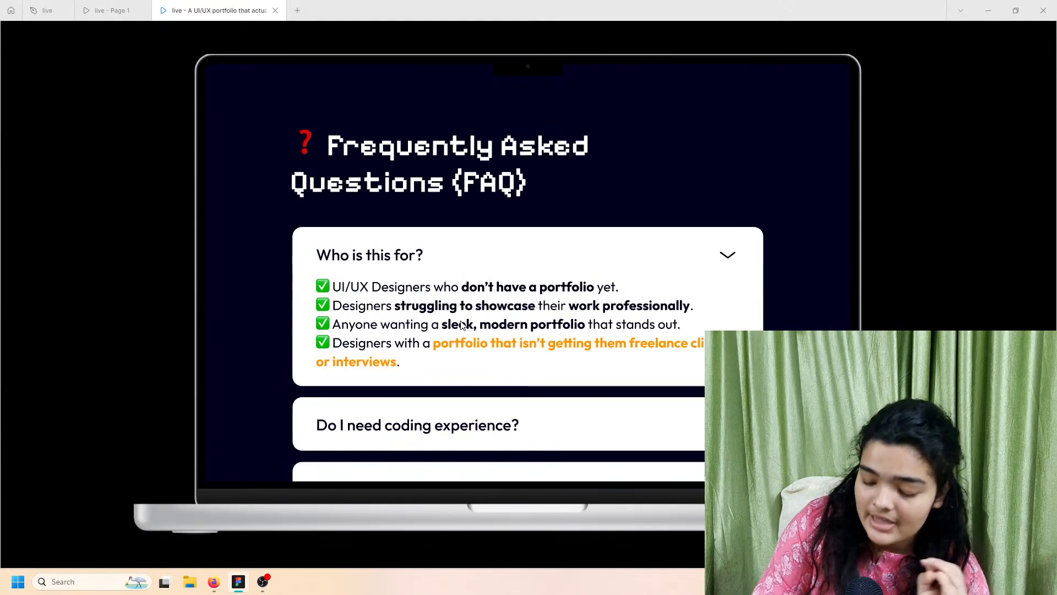
{"action": "scroll", "coordinate": [462, 325], "scroll_direction": "down", "scroll_amount": 1}
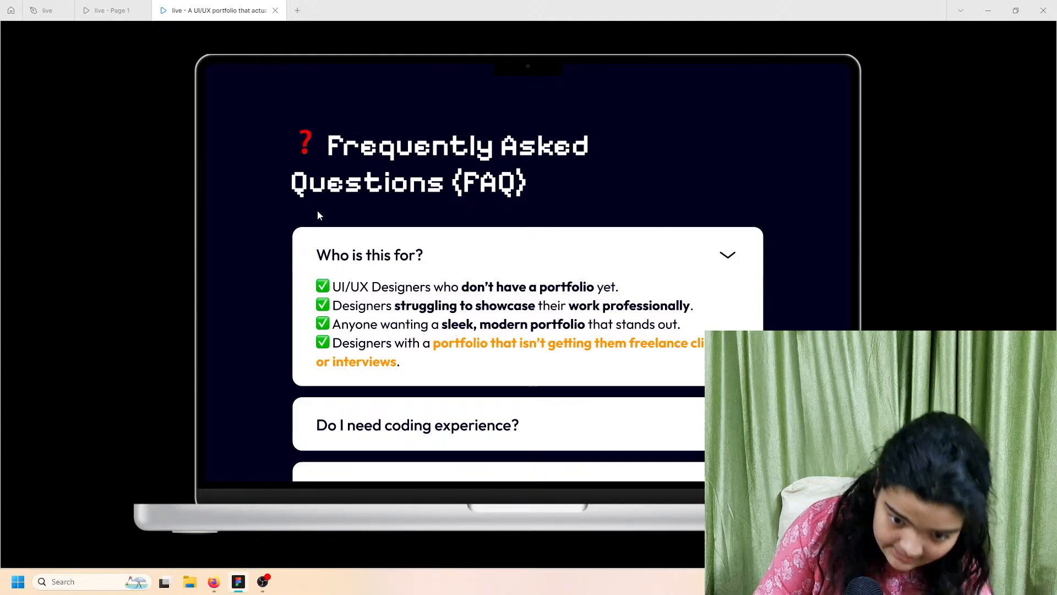
{"action": "left_click", "coordinate": [55, 4]}
Step: Duplicate the 'Exclusive Bonus: 1-on-1 Session with Veera!' heading and move it below the signup paragraph
{"action": "scroll", "coordinate": [444, 364], "scroll_direction": "up", "scroll_amount": 4}
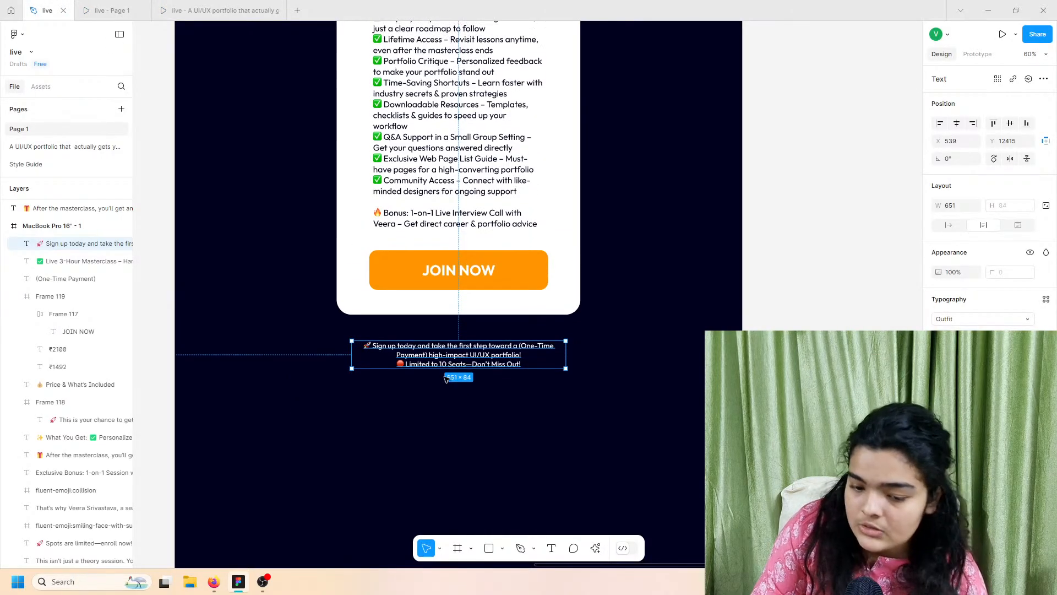
{"action": "scroll", "coordinate": [444, 364], "scroll_direction": "up", "scroll_amount": 8}
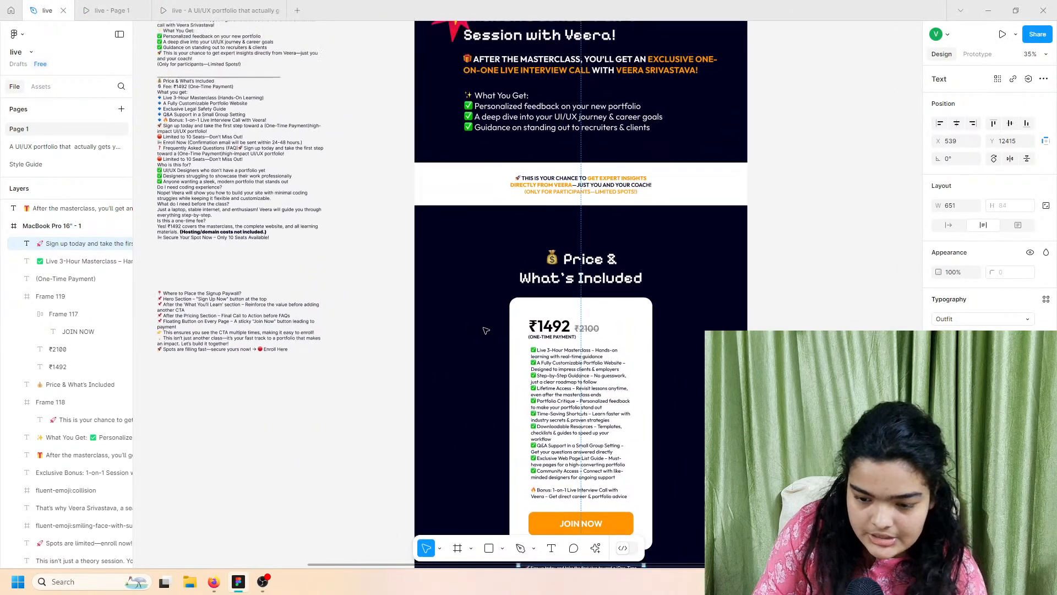
{"action": "left_click", "coordinate": [494, 268]}
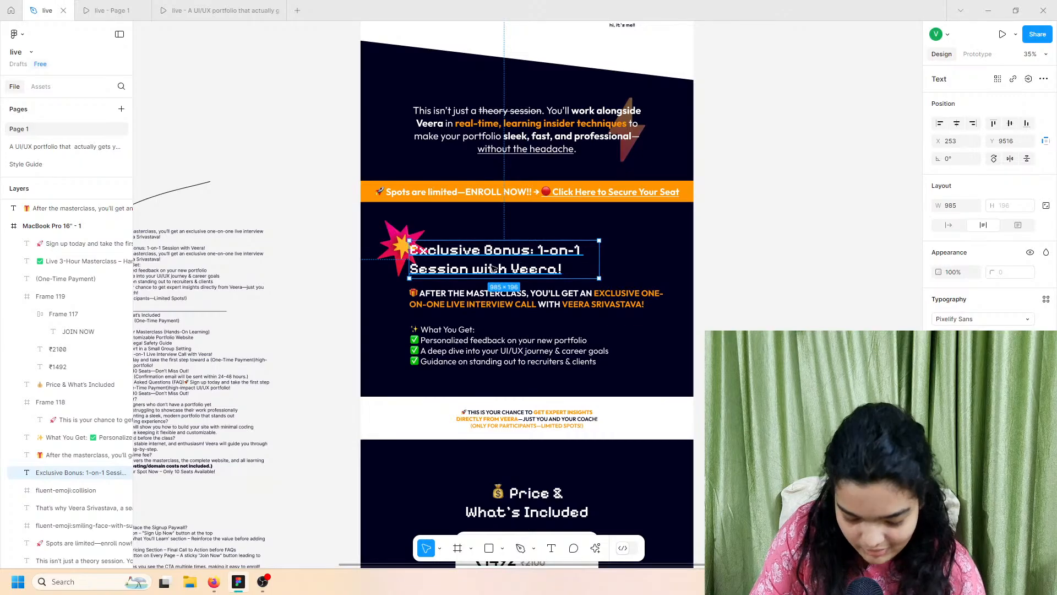
{"action": "key", "text": "ctrl+d"}
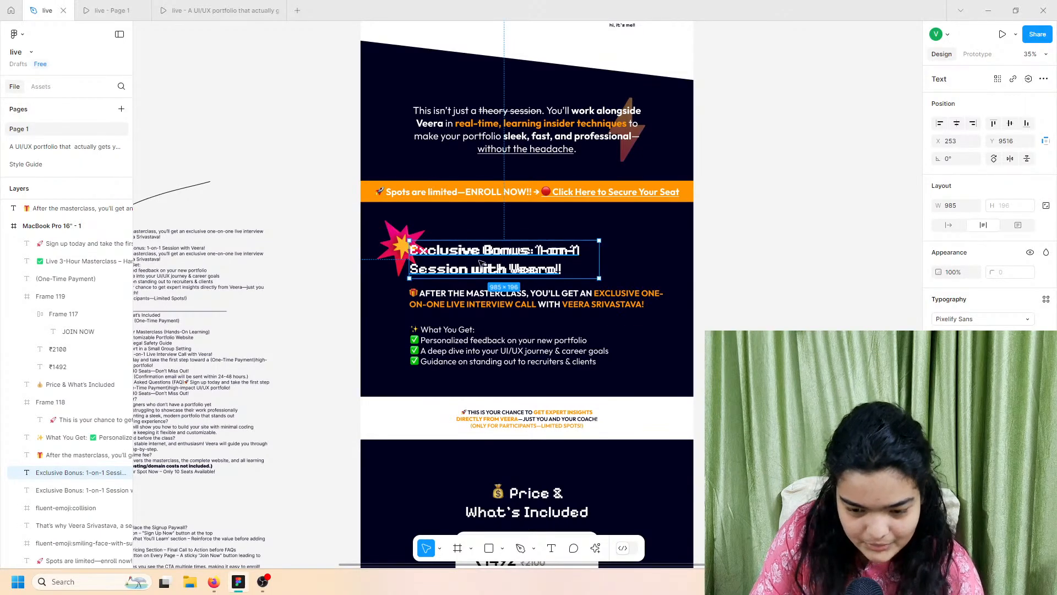
{"action": "left_click_drag", "start_coordinate": [494, 268], "coordinate": [465, 94]}
Step: Scroll the canvas up and left to bring the pasted notes text into view
{"action": "scroll", "coordinate": [479, 469], "scroll_direction": "down", "scroll_amount": 10}
{"action": "scroll", "coordinate": [329, 115], "scroll_direction": "up", "scroll_amount": 1}
{"action": "scroll", "coordinate": [329, 115], "scroll_direction": "left", "scroll_amount": 1}
{"action": "scroll", "coordinate": [329, 116], "scroll_direction": "up", "scroll_amount": 10}
{"action": "scroll", "coordinate": [329, 115], "scroll_direction": "left", "scroll_amount": 2}
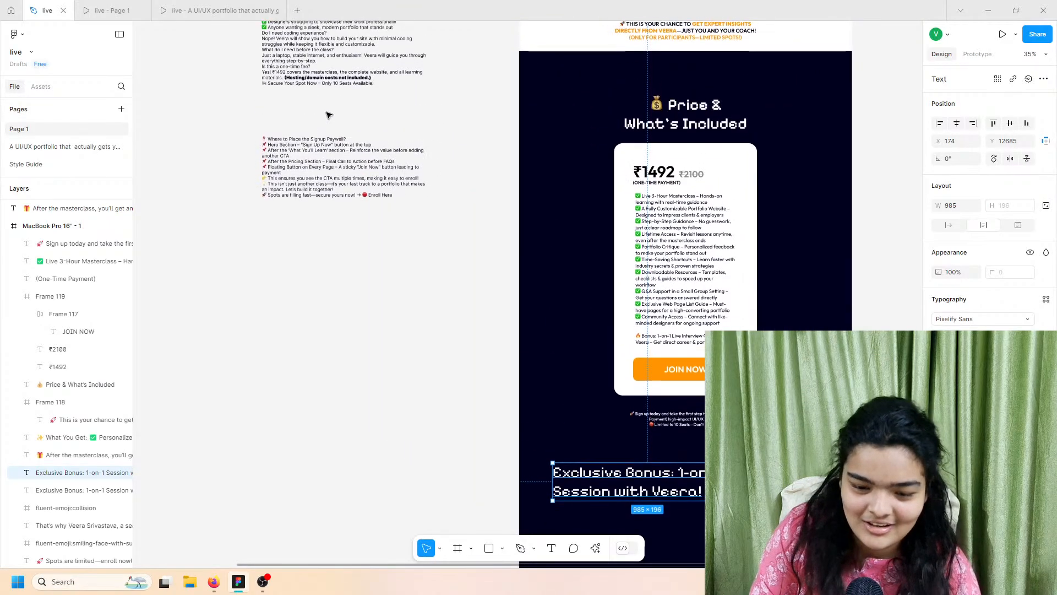
{"action": "scroll", "coordinate": [328, 112], "scroll_direction": "up", "scroll_amount": 3}
{"action": "scroll", "coordinate": [291, 181], "scroll_direction": "up", "scroll_amount": 3}
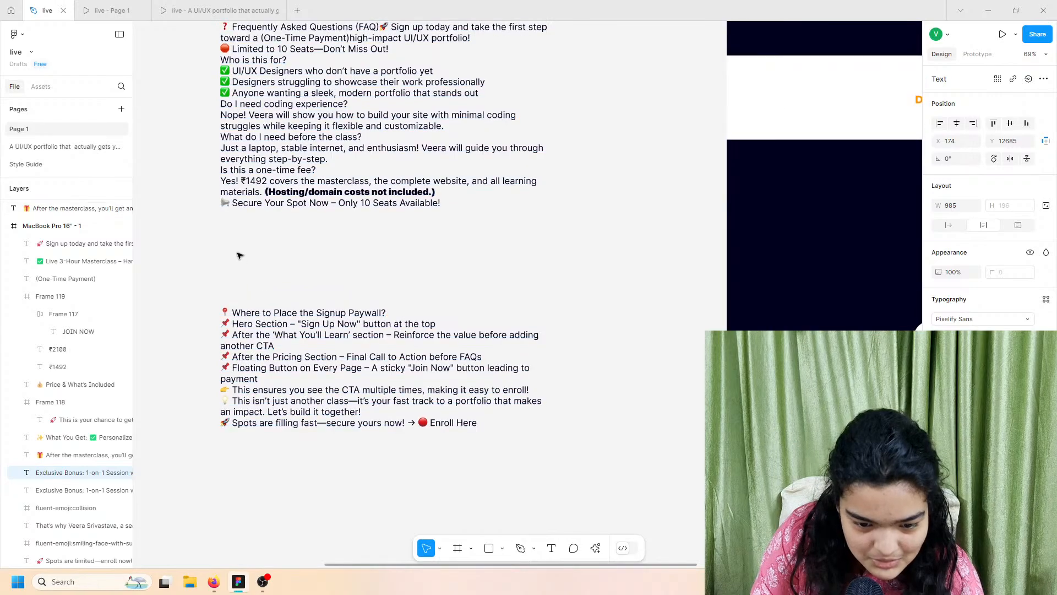
{"action": "scroll", "coordinate": [255, 160], "scroll_direction": "up", "scroll_amount": 4}
{"action": "scroll", "coordinate": [252, 152], "scroll_direction": "up", "scroll_amount": 6}
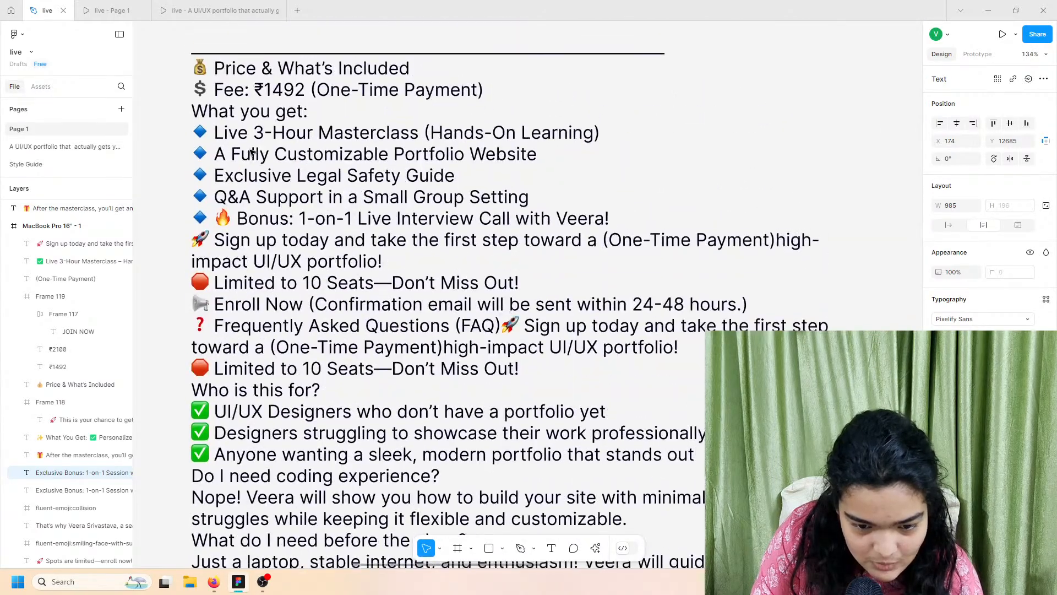
Step: Review the reference notes, selecting lines such as Price & What's Included
{"action": "triple_click", "coordinate": [268, 108]}
{"action": "left_click", "coordinate": [250, 133]}
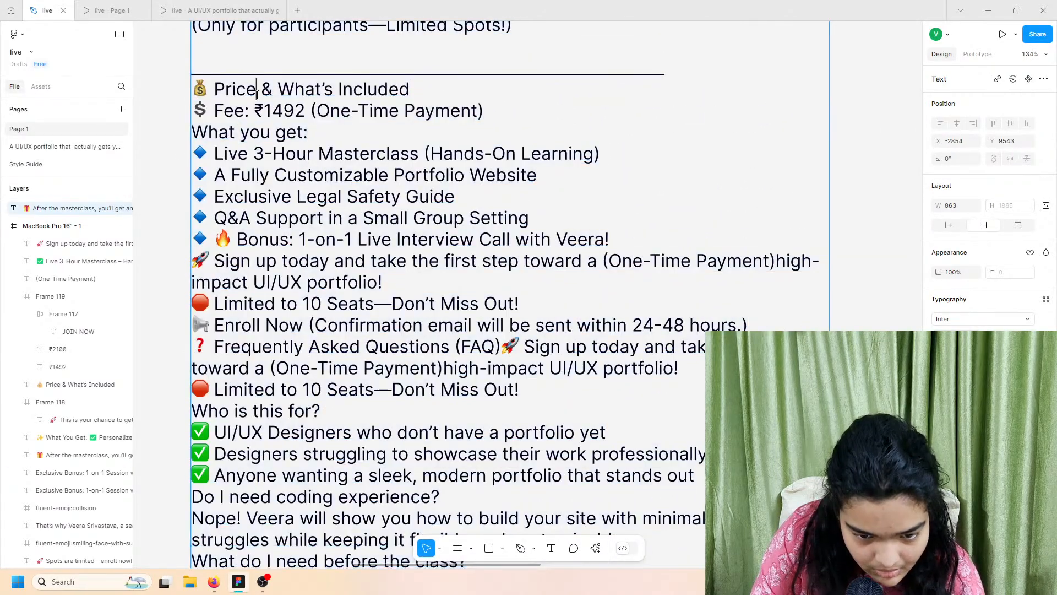
{"action": "triple_click", "coordinate": [256, 89]}
{"action": "left_click", "coordinate": [250, 132]}
{"action": "triple_click", "coordinate": [270, 88]}
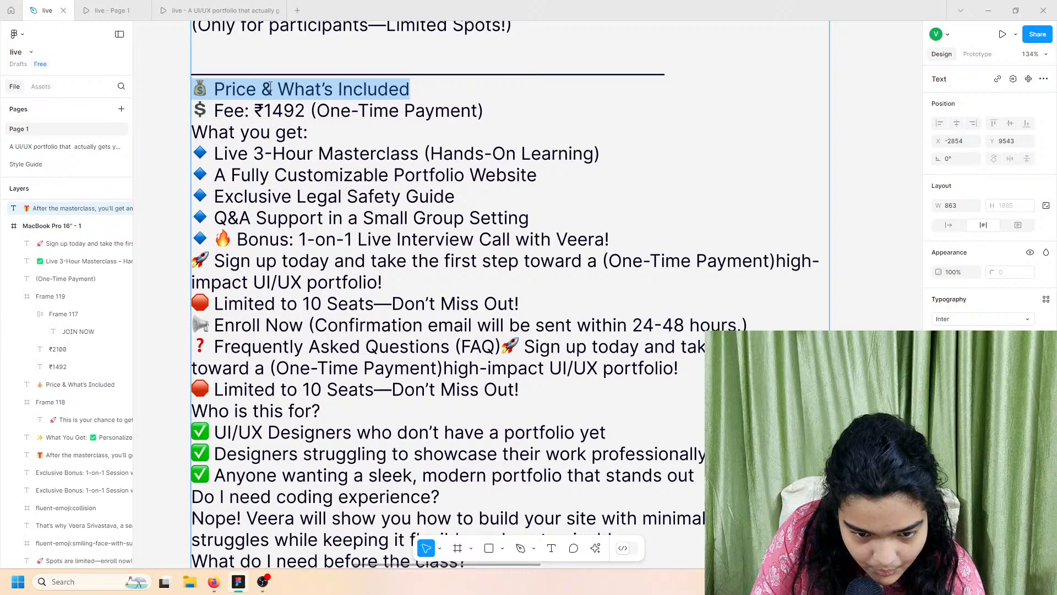
{"action": "double_click", "coordinate": [243, 306]}
{"action": "left_click", "coordinate": [250, 368]}
{"action": "scroll", "coordinate": [256, 374], "scroll_direction": "down", "scroll_amount": 1}
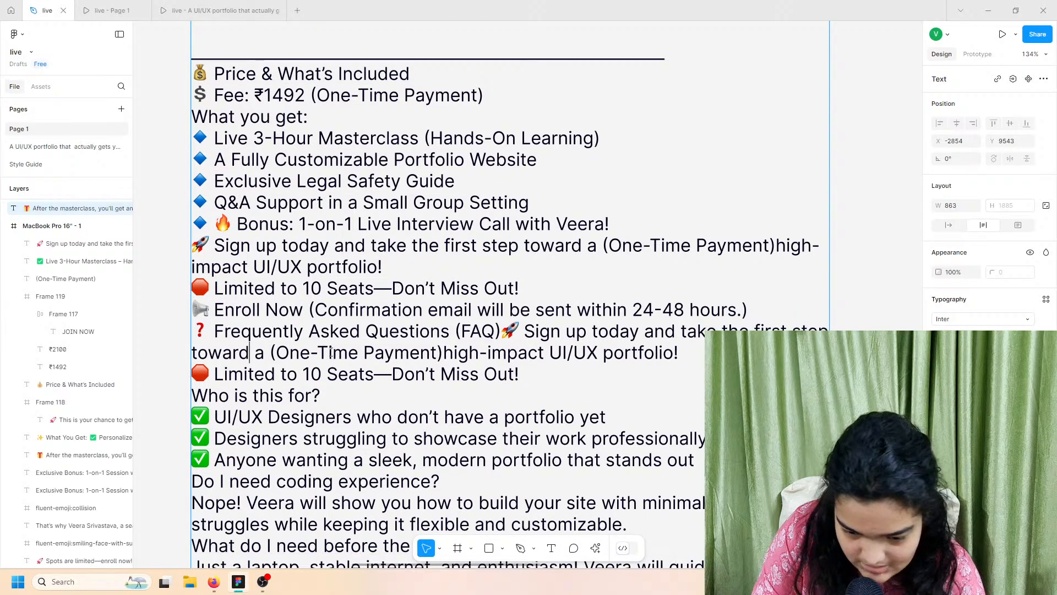
Step: Remove the stray text after (FAQ) and select the Frequently Asked Questions (FAQ) line
{"action": "double_click", "coordinate": [400, 352]}
{"action": "left_click", "coordinate": [480, 331]}
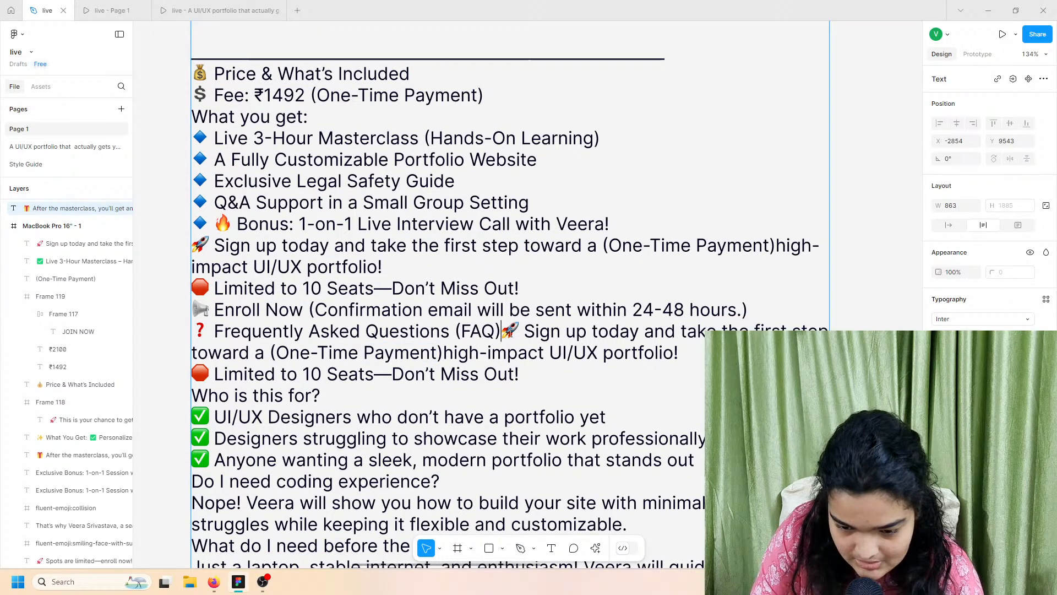
{"action": "left_click_drag", "start_coordinate": [503, 331], "coordinate": [647, 375]}
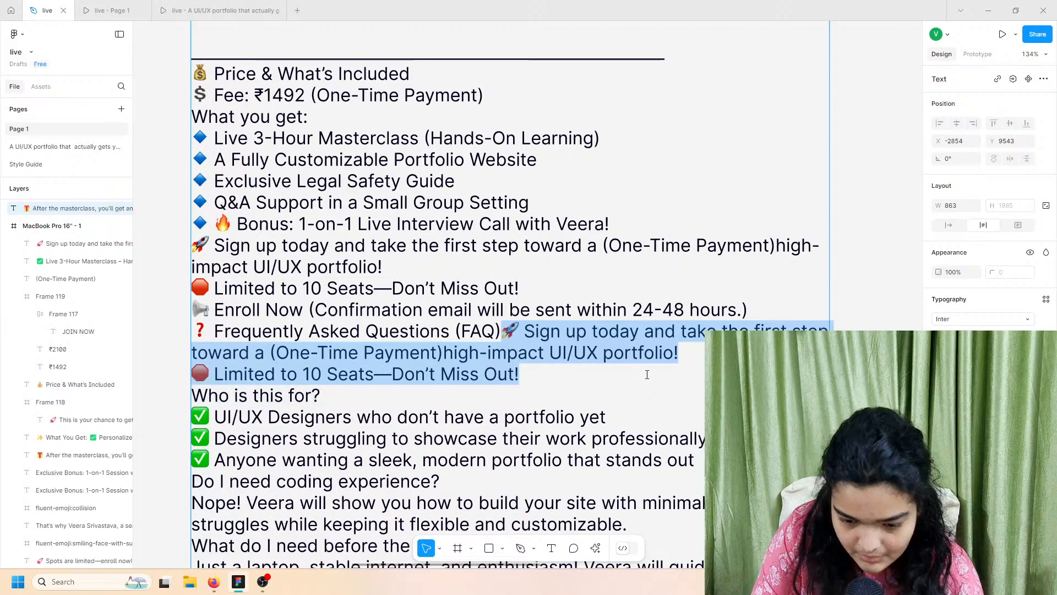
{"action": "type", "text": "/"}
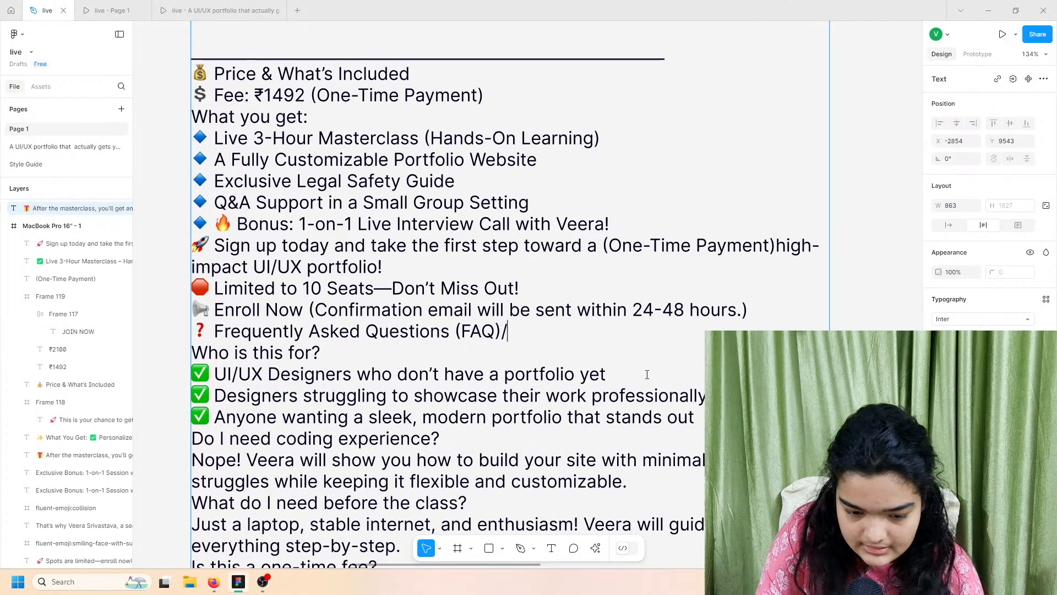
{"action": "key", "text": "BackSpace"}
{"action": "left_click", "coordinate": [532, 320]}
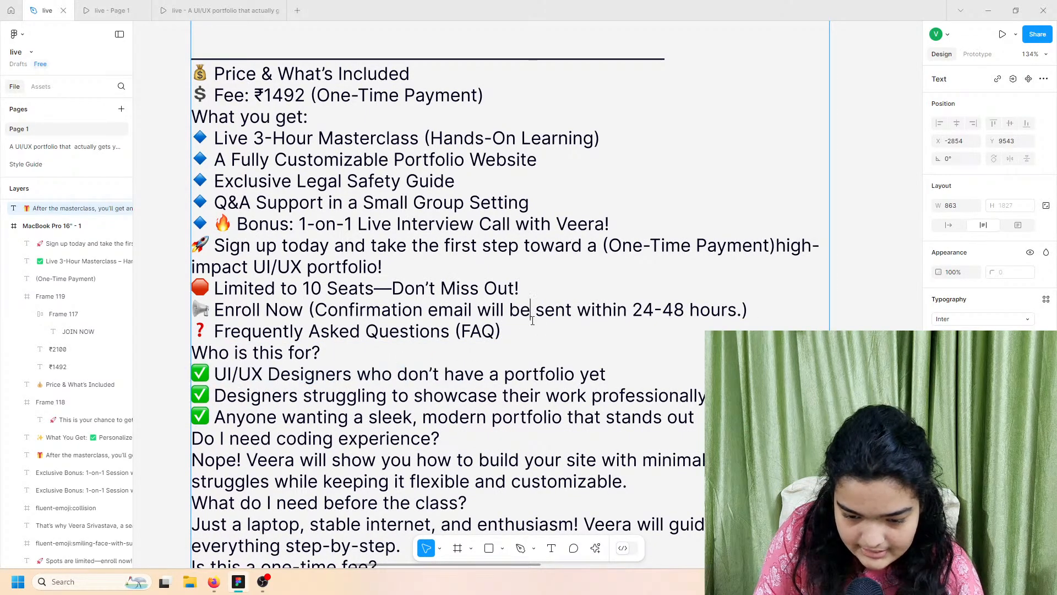
{"action": "left_click_drag", "start_coordinate": [527, 325], "coordinate": [164, 333]}
{"action": "key", "text": "ctrl+c"}
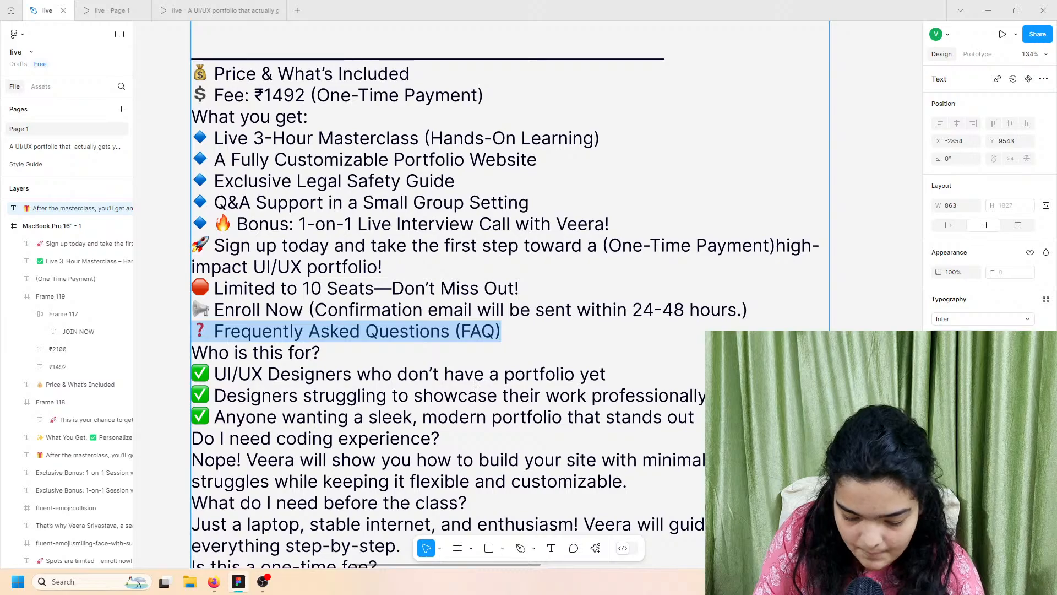
Step: Paste 'Frequently Asked Questions (FAQ)' into the duplicated heading, keeping its pixel-font style
{"action": "scroll", "coordinate": [713, 264], "scroll_direction": "down", "scroll_amount": 4}
{"action": "scroll", "coordinate": [713, 265], "scroll_direction": "down", "scroll_amount": 5, "text": "ctrl"}
{"action": "scroll", "coordinate": [711, 270], "scroll_direction": "right", "scroll_amount": 4}
{"action": "scroll", "coordinate": [712, 272], "scroll_direction": "down", "scroll_amount": 6}
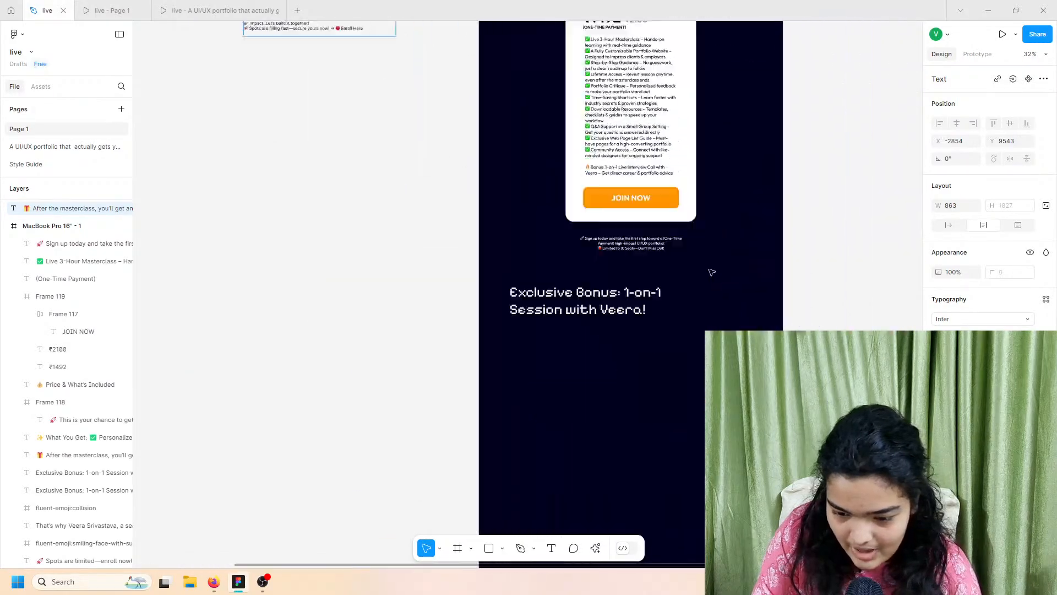
{"action": "scroll", "coordinate": [711, 272], "scroll_direction": "down", "scroll_amount": 2}
{"action": "scroll", "coordinate": [712, 272], "scroll_direction": "right", "scroll_amount": 1}
{"action": "double_click", "coordinate": [568, 242]}
{"action": "right_click", "coordinate": [568, 246]}
{"action": "left_click", "coordinate": [597, 281]}
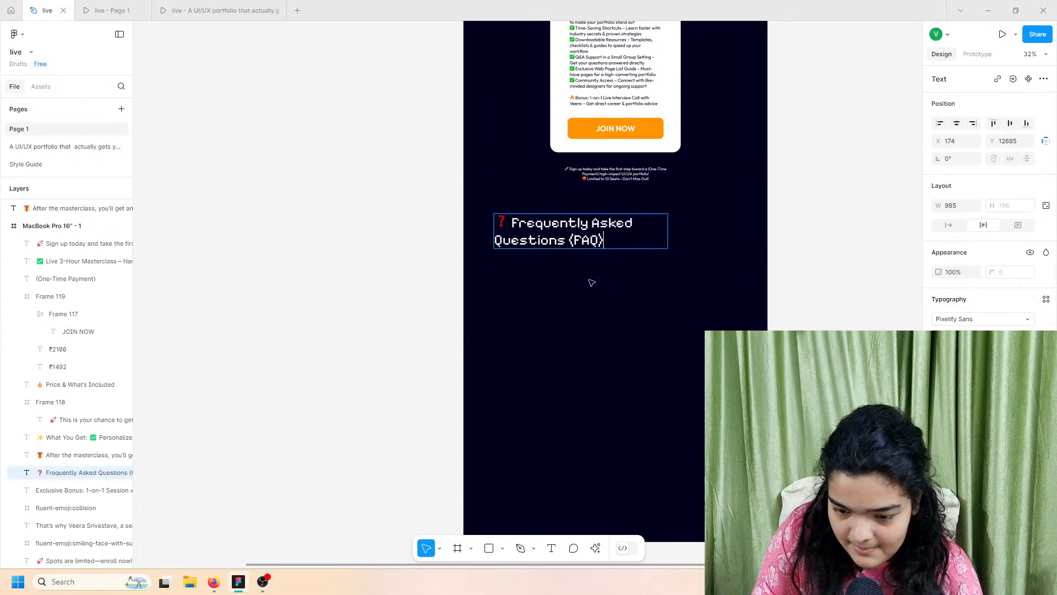
{"action": "key", "text": "Escape"}
Step: Recheck the FAQ copy text, then move back down to the FAQ section
{"action": "scroll", "coordinate": [356, 226], "scroll_direction": "up", "scroll_amount": 4}
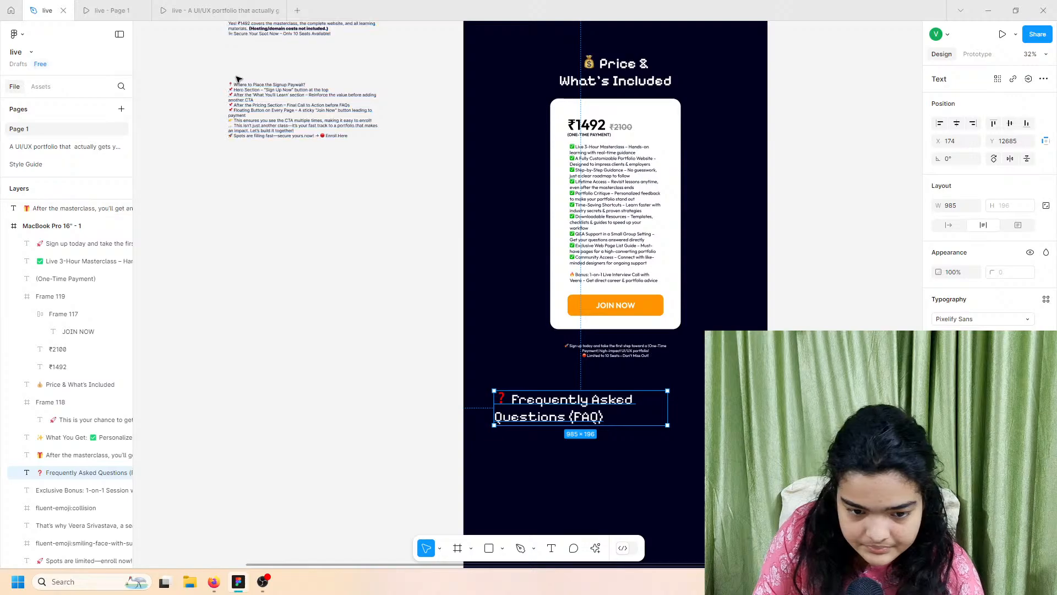
{"action": "scroll", "coordinate": [237, 79], "scroll_direction": "up", "scroll_amount": 1}
{"action": "scroll", "coordinate": [238, 79], "scroll_direction": "up", "scroll_amount": 5, "text": "ctrl"}
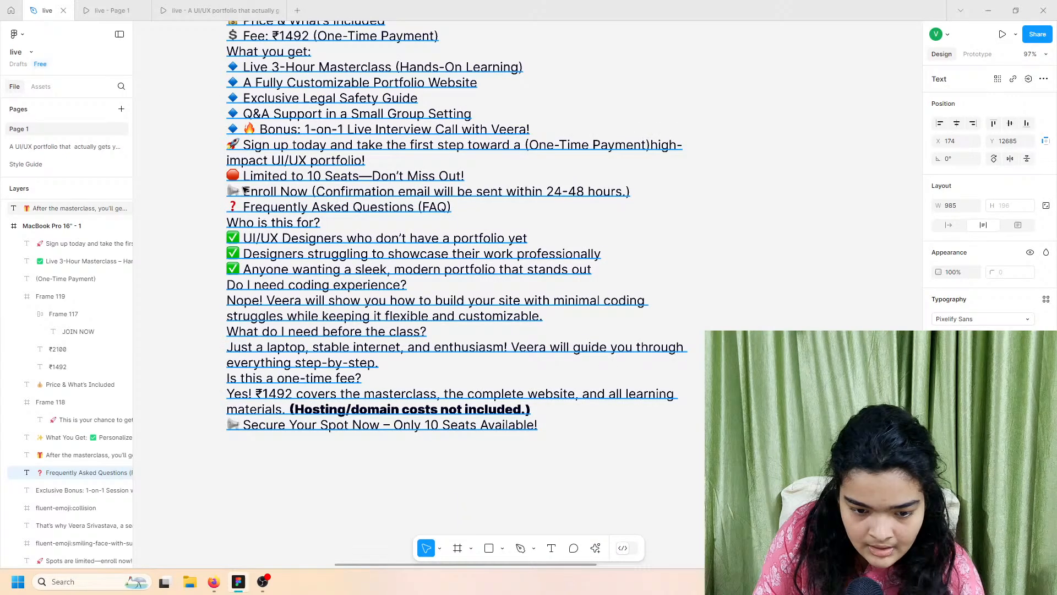
{"action": "scroll", "coordinate": [245, 190], "scroll_direction": "down", "scroll_amount": 1}
{"action": "double_click", "coordinate": [269, 228]}
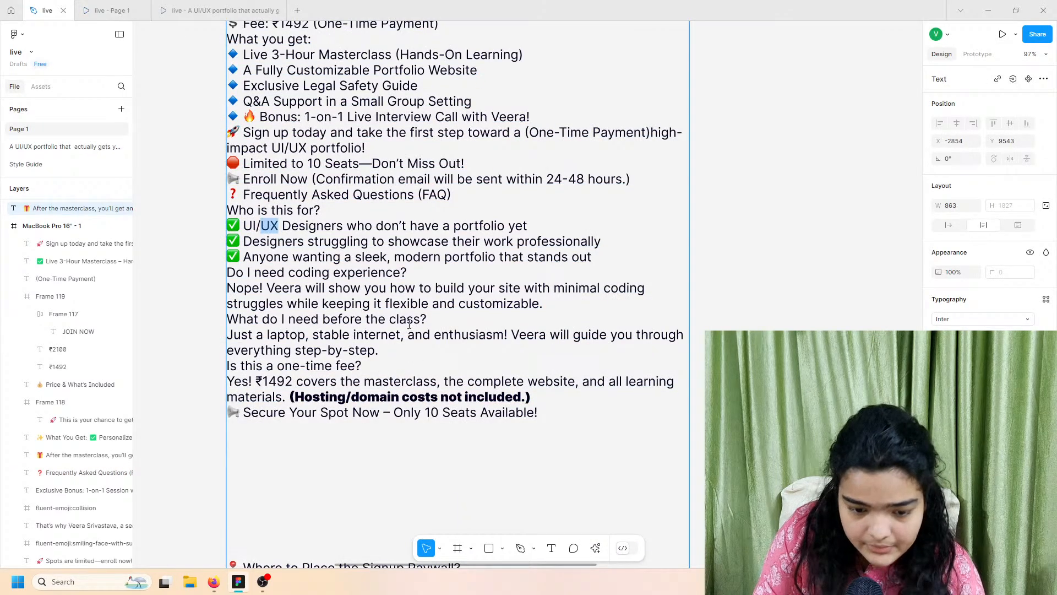
{"action": "scroll", "coordinate": [409, 325], "scroll_direction": "down", "scroll_amount": 5, "text": "ctrl"}
{"action": "scroll", "coordinate": [538, 370], "scroll_direction": "down", "scroll_amount": 4}
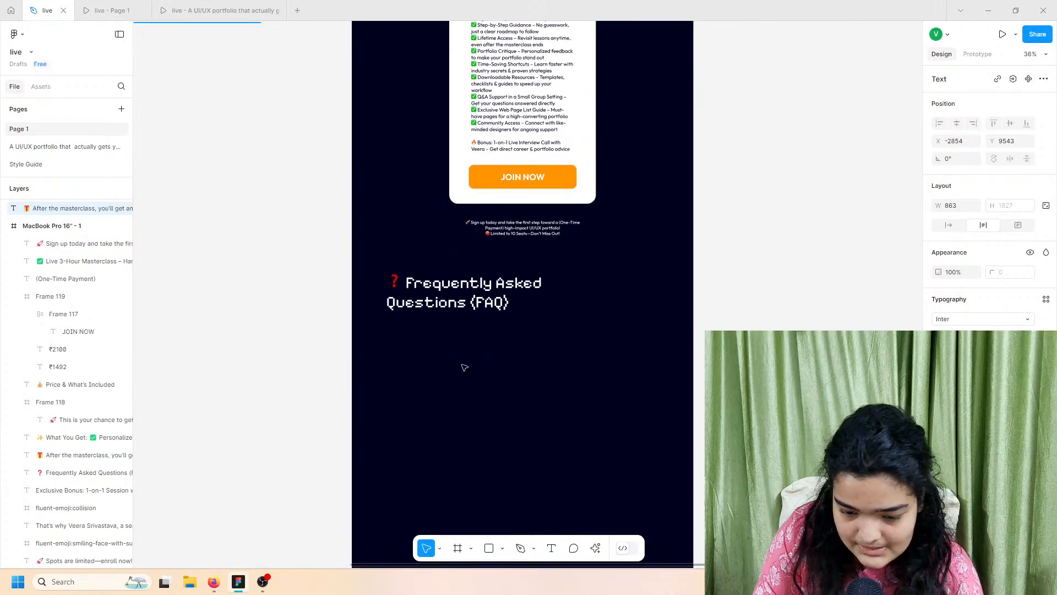
Step: Draw a wide frame below the FAQ heading, centre it horizontally, and fill it white
{"action": "scroll", "coordinate": [441, 496], "scroll_direction": "up", "scroll_amount": 3, "text": "ctrl"}
{"action": "left_click", "coordinate": [458, 548]}
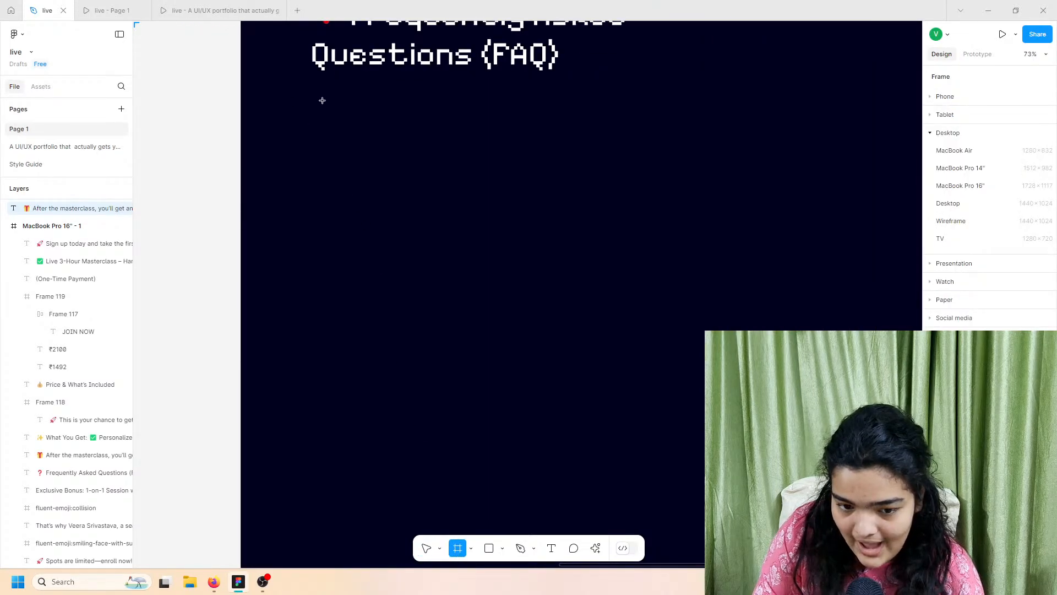
{"action": "left_click_drag", "start_coordinate": [322, 101], "coordinate": [888, 154]}
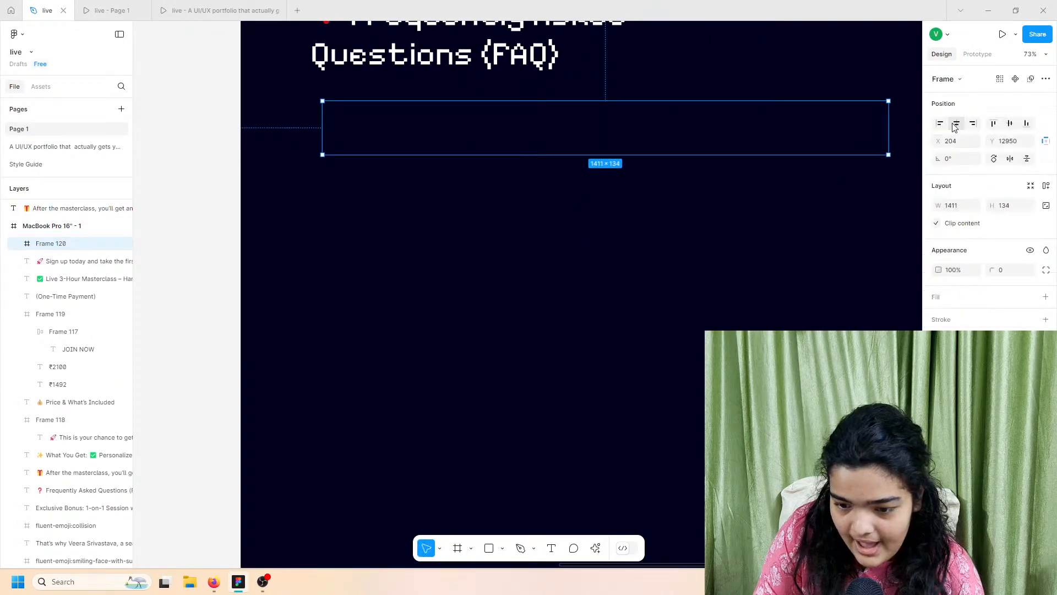
{"action": "left_click", "coordinate": [957, 123]}
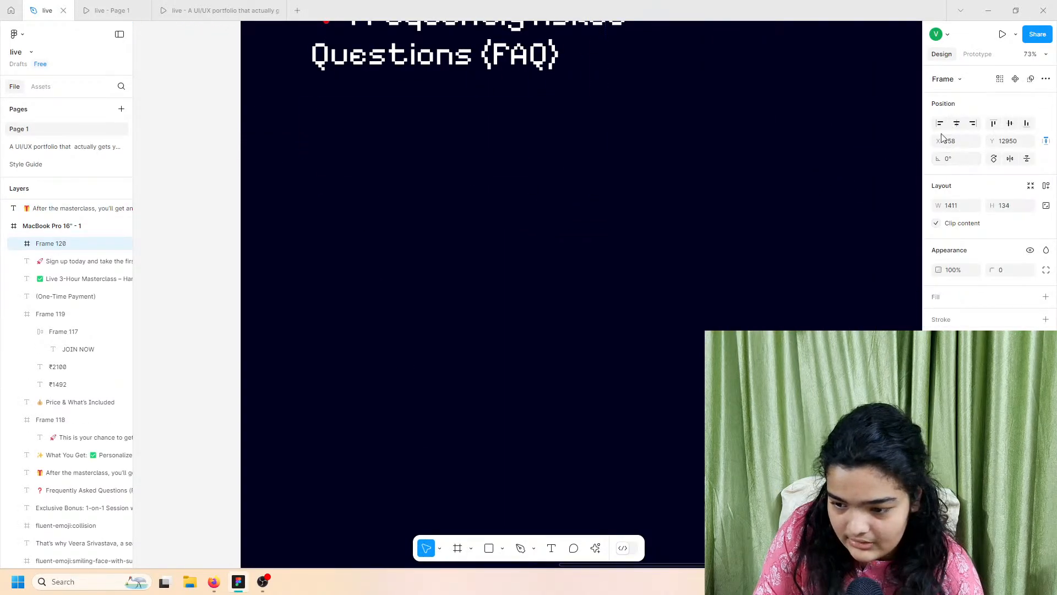
{"action": "left_click", "coordinate": [1046, 297]}
Step: Make the white frame slightly taller and round its corners to 24
{"action": "scroll", "coordinate": [719, 180], "scroll_direction": "right", "scroll_amount": 3}
{"action": "scroll", "coordinate": [604, 158], "scroll_direction": "up", "scroll_amount": 2}
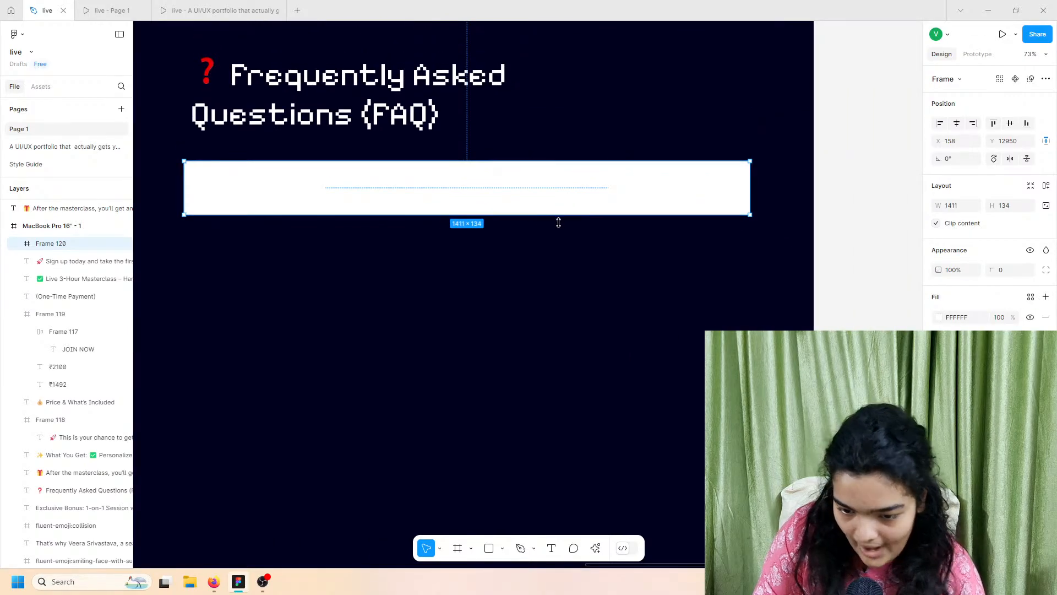
{"action": "left_click_drag", "start_coordinate": [559, 223], "coordinate": [558, 230]}
{"action": "left_click_drag", "start_coordinate": [988, 268], "coordinate": [1001, 268]}
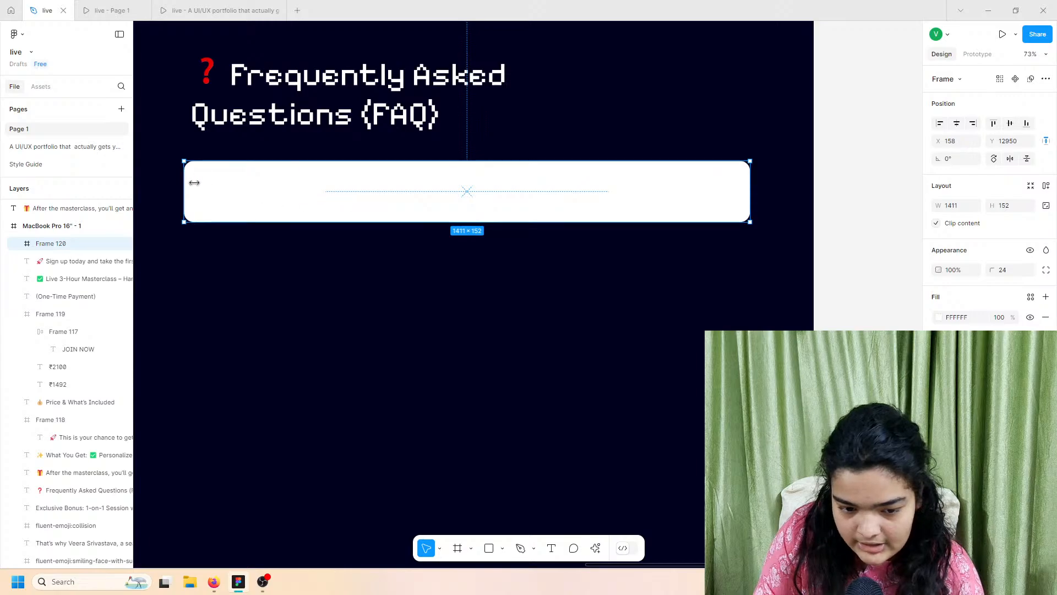
Step: Narrow the card to 1317×152 and centre it with the FAQ heading
{"action": "left_click_drag", "start_coordinate": [184, 182], "coordinate": [222, 182]}
{"action": "left_click_drag", "start_coordinate": [238, 94], "coordinate": [241, 94]}
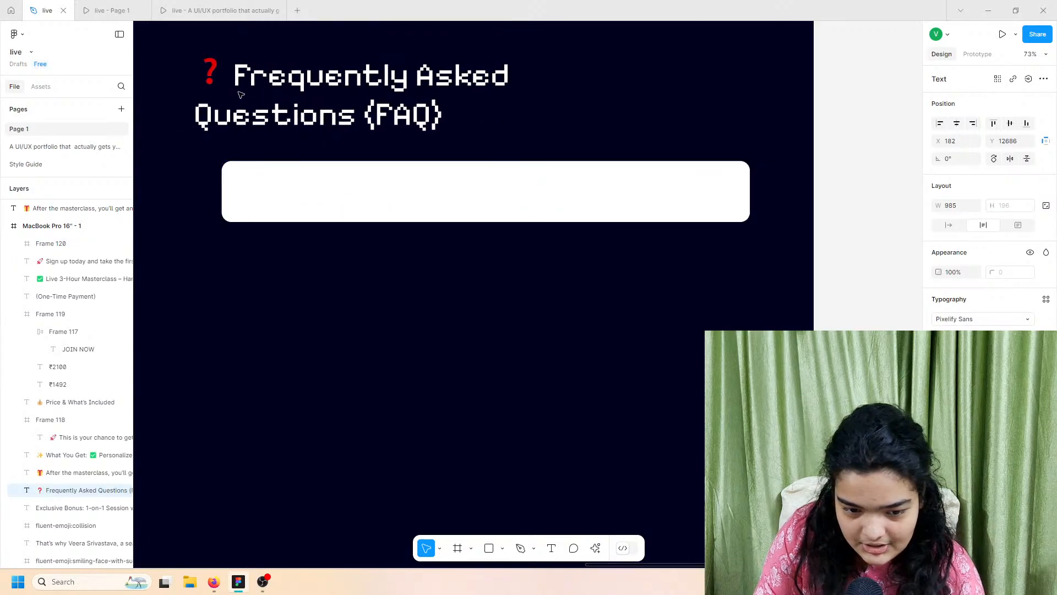
{"action": "left_click_drag", "start_coordinate": [297, 194], "coordinate": [278, 191]}
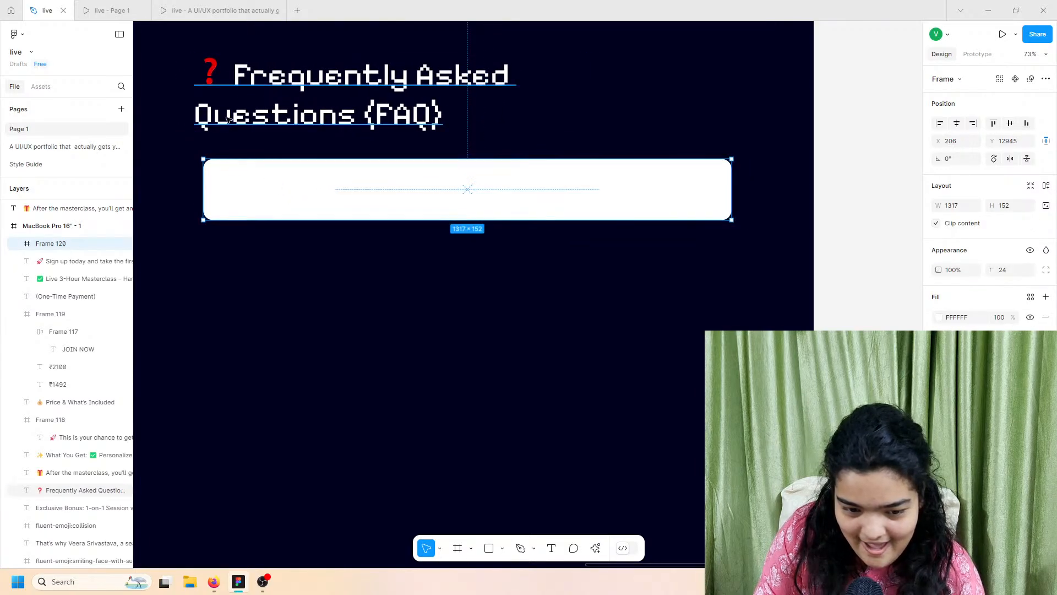
{"action": "left_click_drag", "start_coordinate": [225, 115], "coordinate": [235, 107]}
{"action": "left_click", "coordinate": [263, 175]}
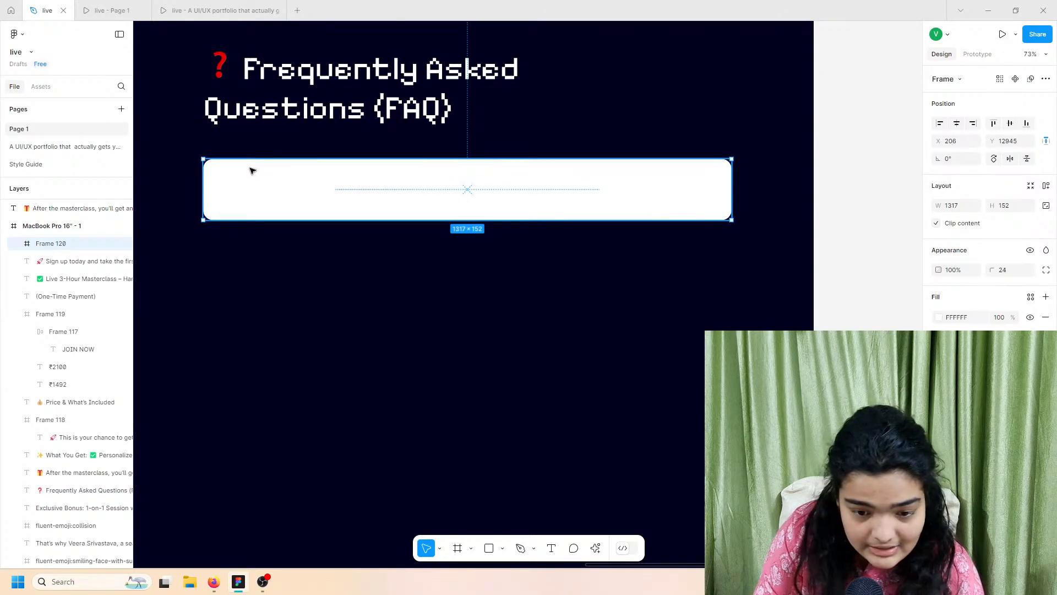
{"action": "left_click_drag", "start_coordinate": [250, 168], "coordinate": [250, 165]}
{"action": "scroll", "coordinate": [236, 168], "scroll_direction": "left", "scroll_amount": 1}
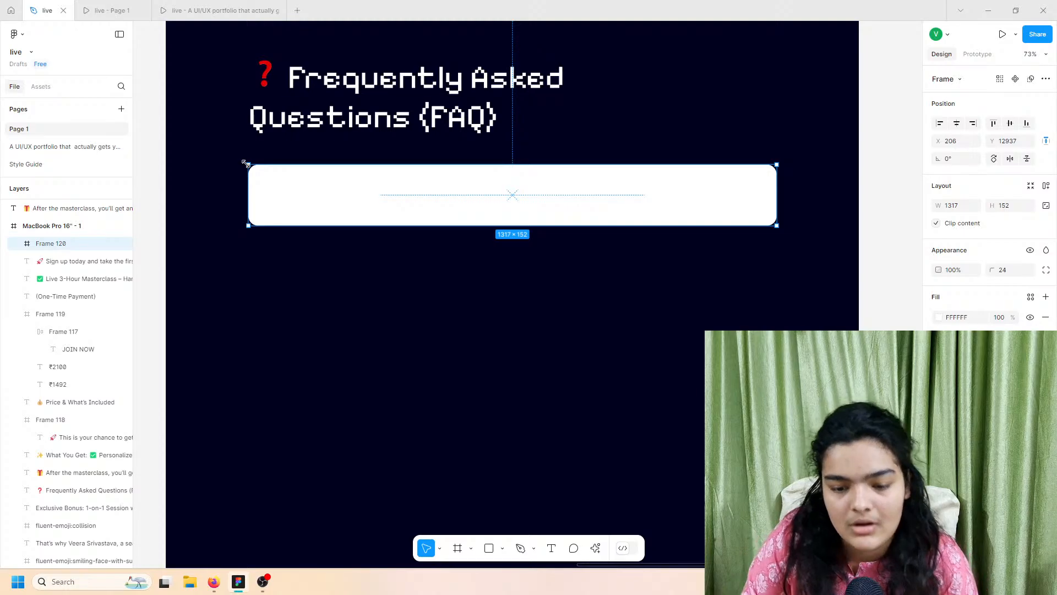
Step: Add a text layer in the card, then compare against the landing and portfolio prototypes
{"action": "left_click", "coordinate": [551, 546]}
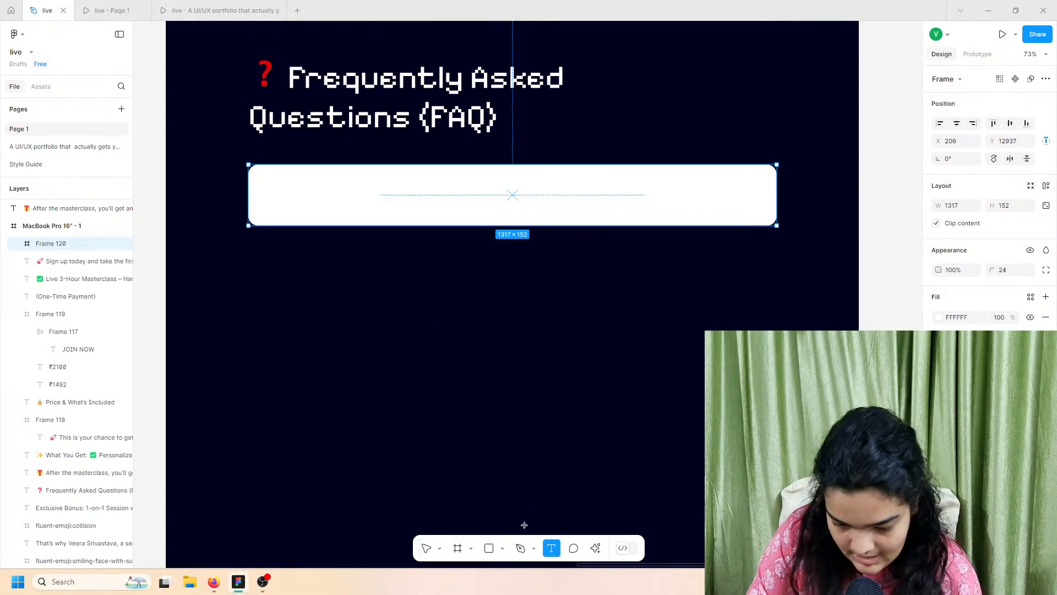
{"action": "left_click", "coordinate": [102, 6]}
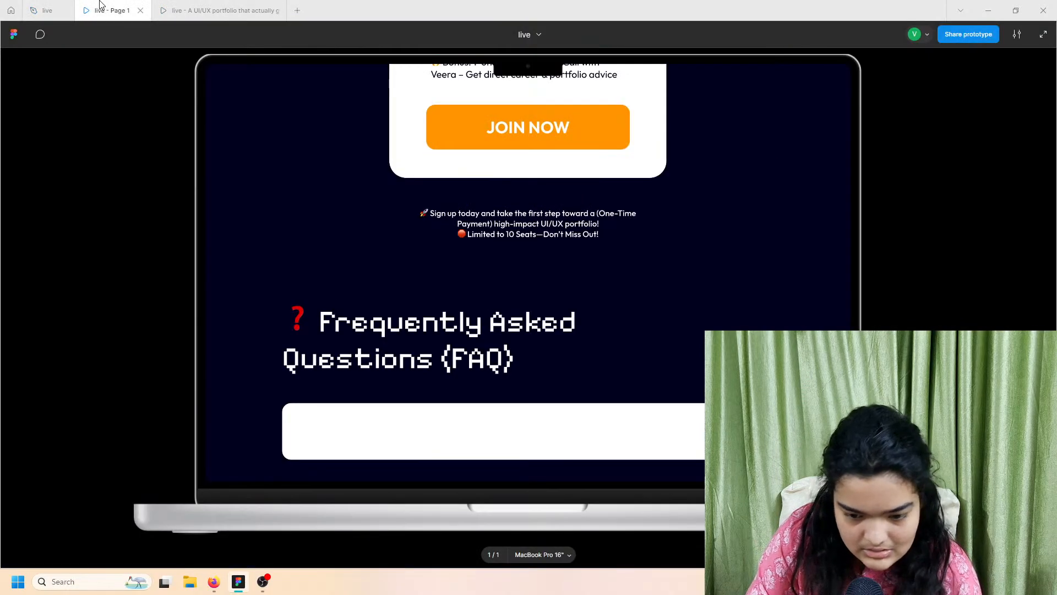
{"action": "left_click", "coordinate": [234, 6]}
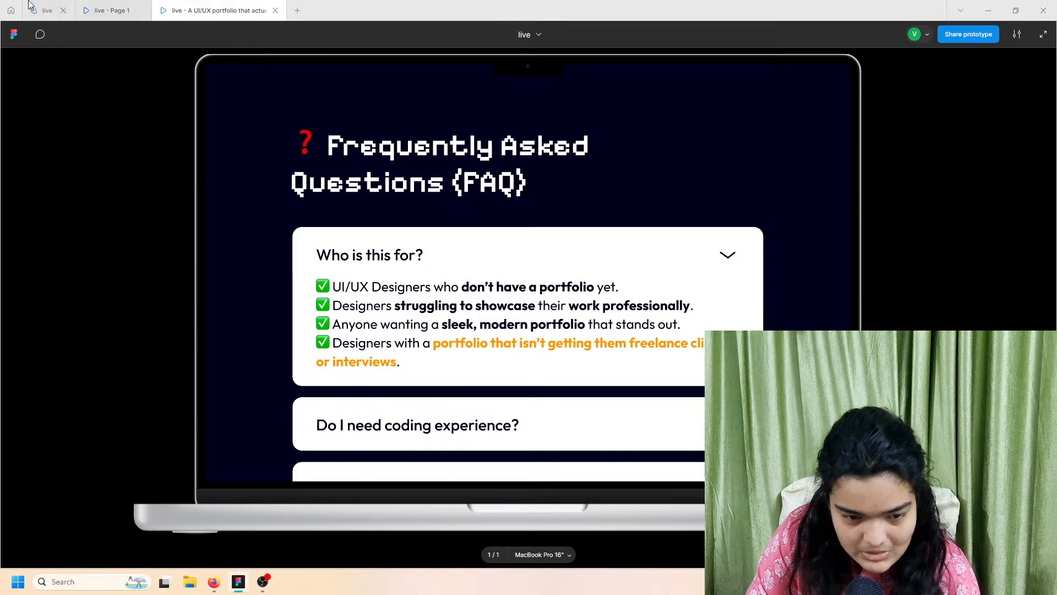
{"action": "left_click", "coordinate": [47, 10]}
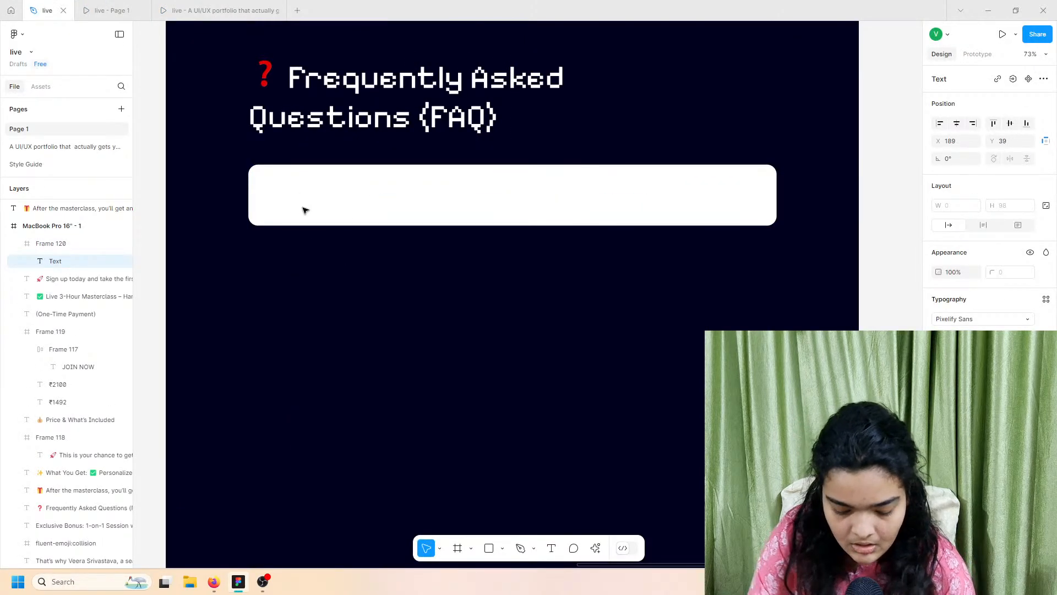
Step: Type 'Who is this For?' in the card and set it in the Outfit font
{"action": "type", "text": "Who"}
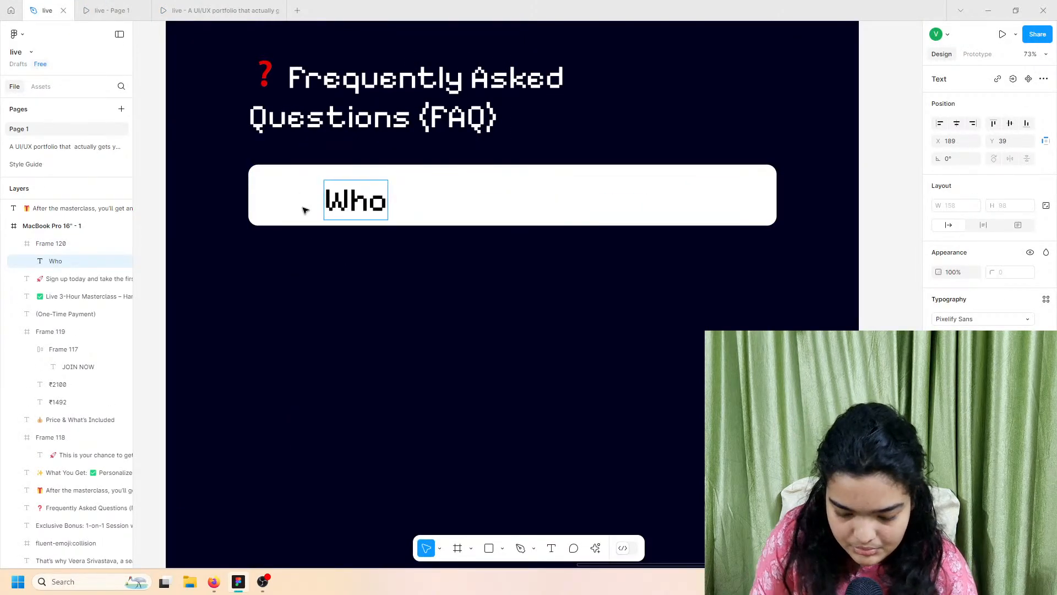
{"action": "type", "text": " is this For"}
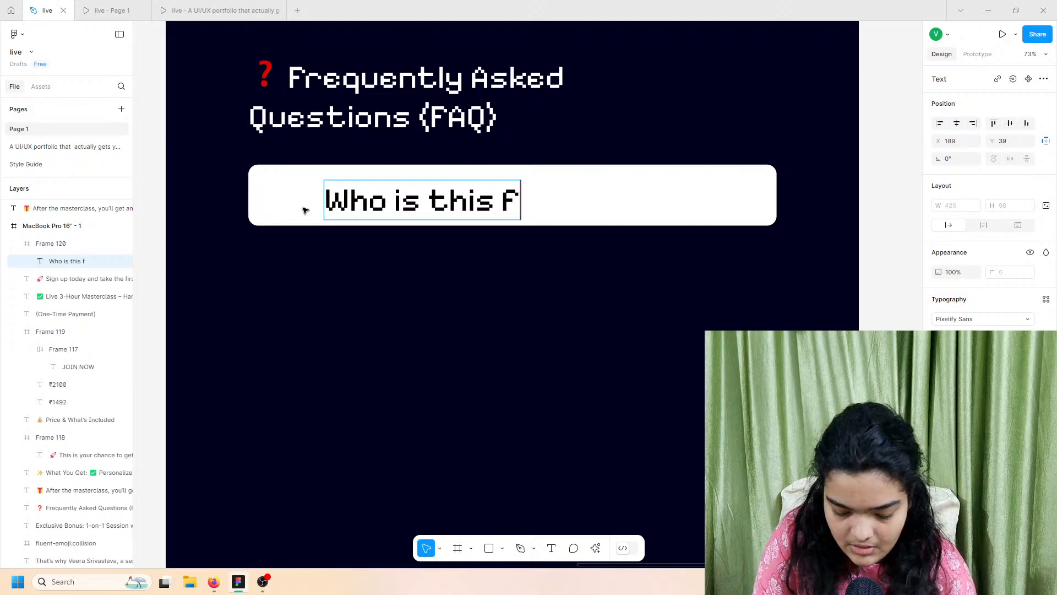
{"action": "type", "text": "?"}
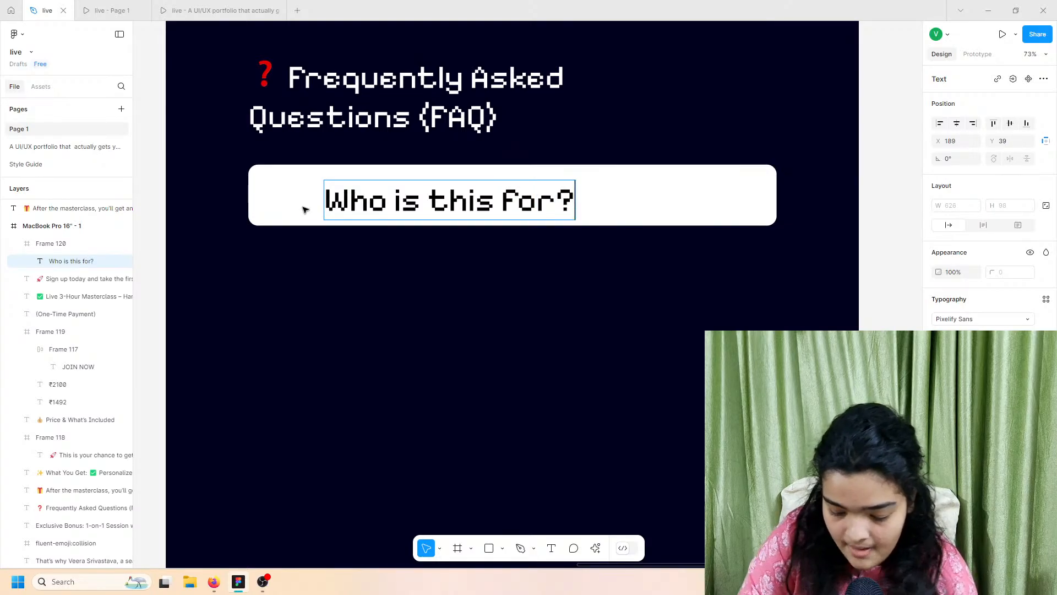
{"action": "key", "text": "Escape"}
{"action": "left_click", "coordinate": [991, 327]}
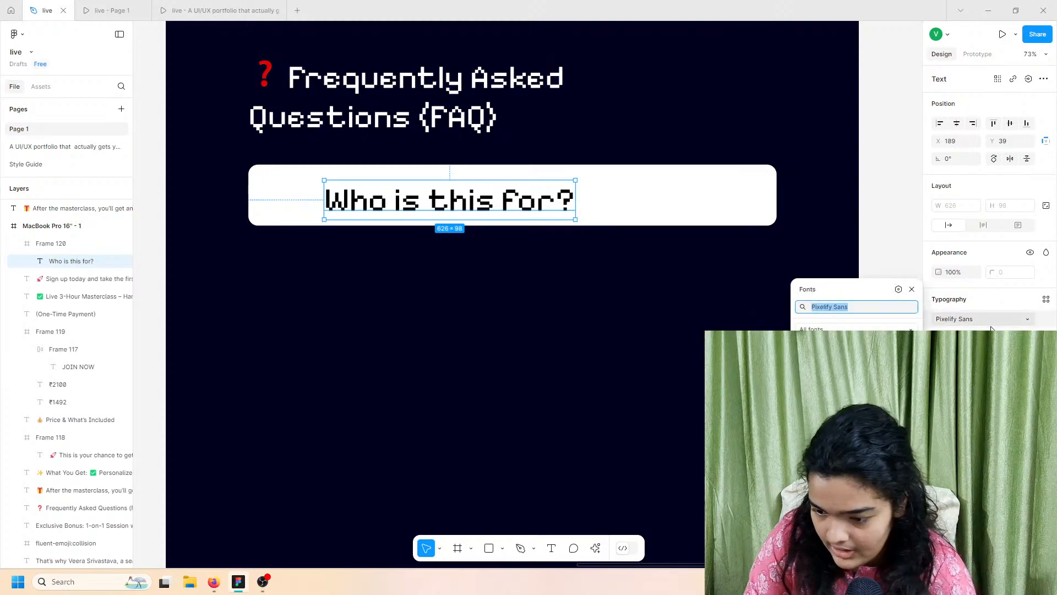
{"action": "type", "text": "outfi"}
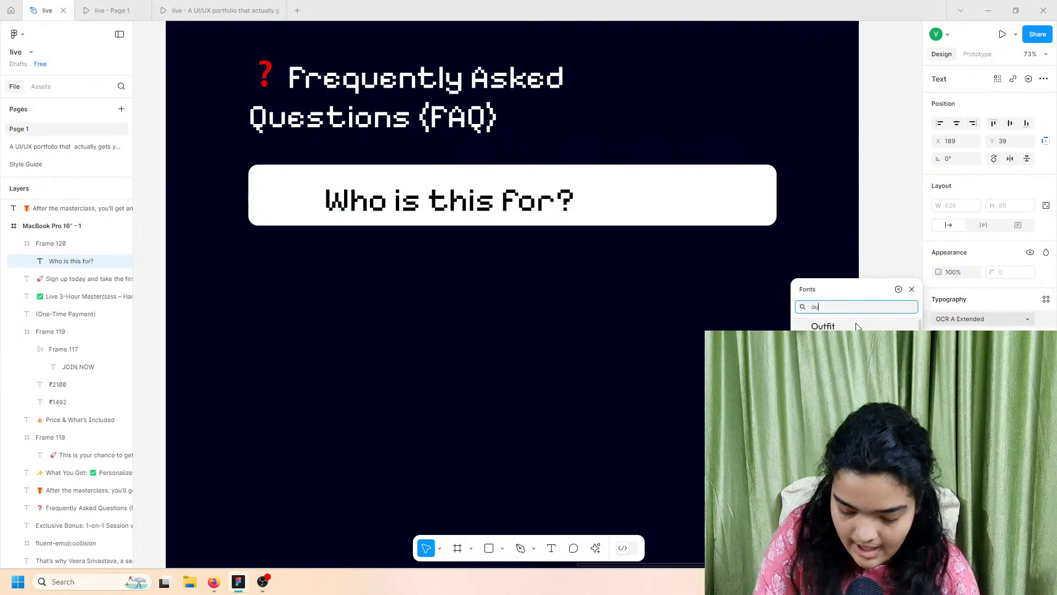
{"action": "key", "text": "BackSpace"}
{"action": "key", "text": "BackSpace"}
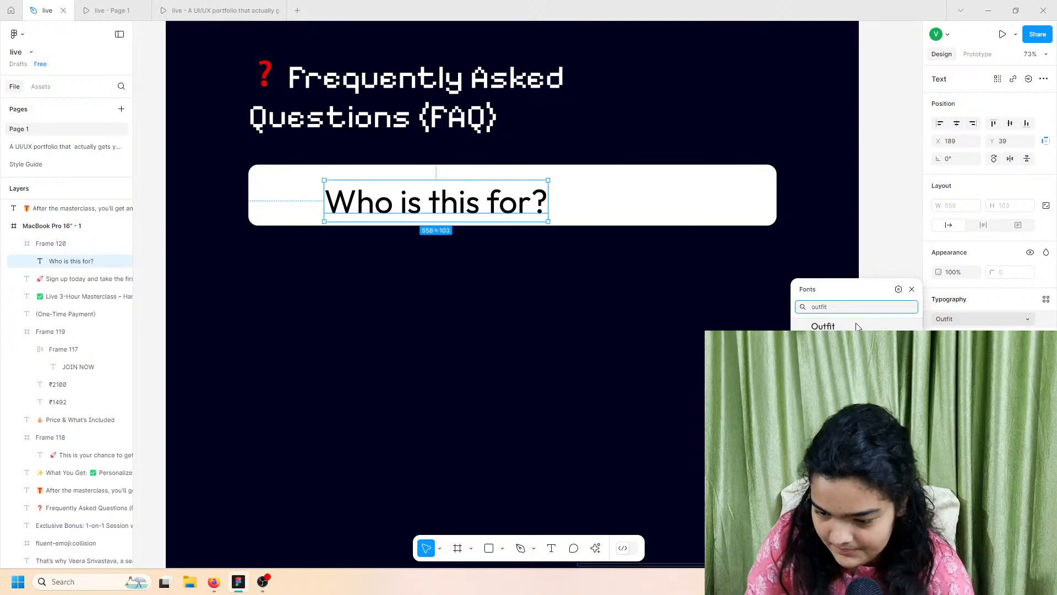
{"action": "key", "text": "Escape"}
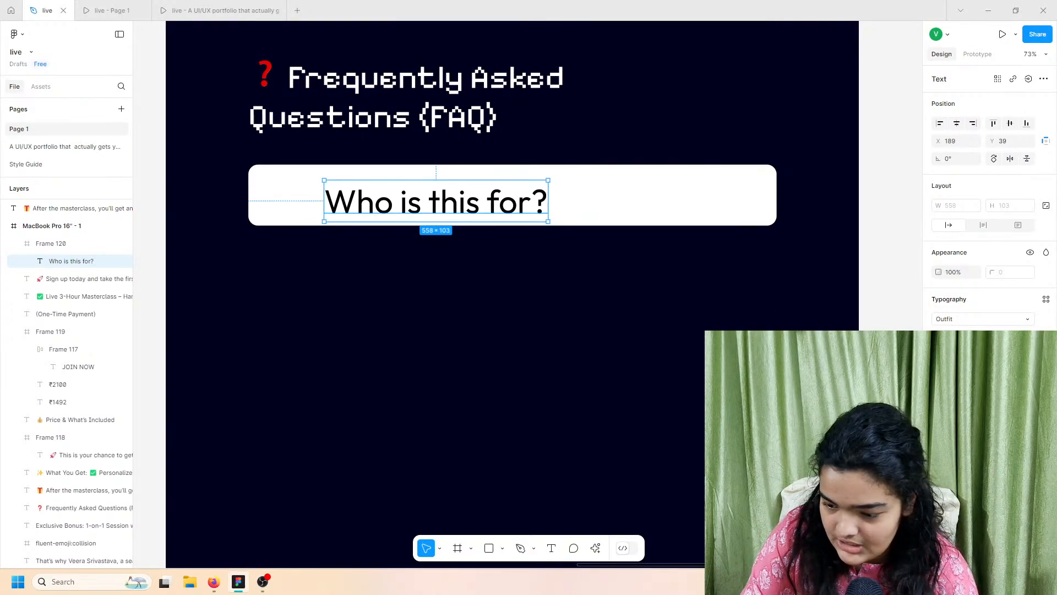
Step: Give the question a bolder weight and set its font size to 40
{"action": "left_click", "coordinate": [1028, 336]}
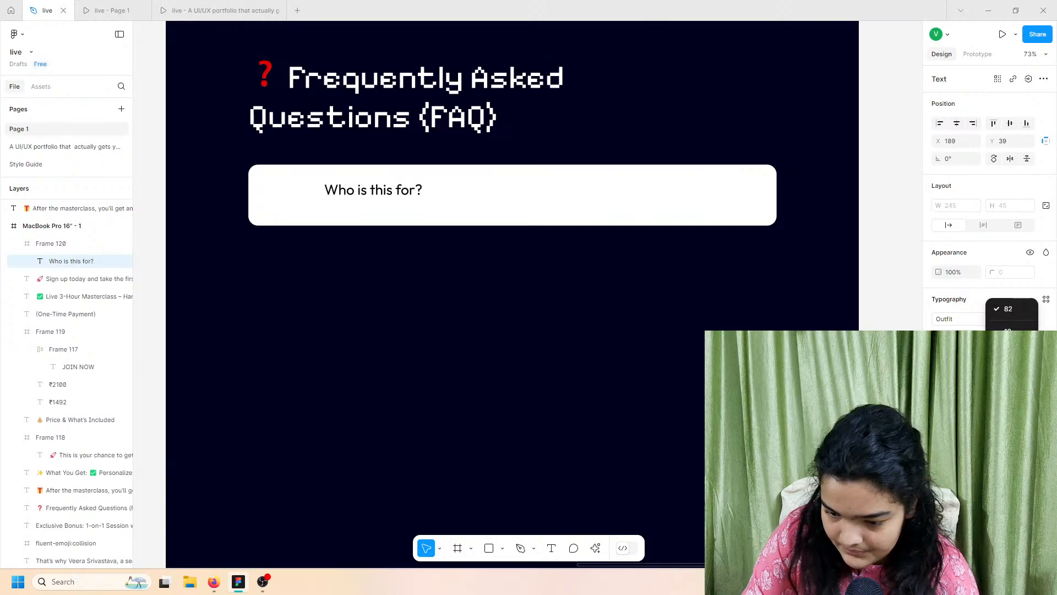
{"action": "left_click", "coordinate": [1008, 352]}
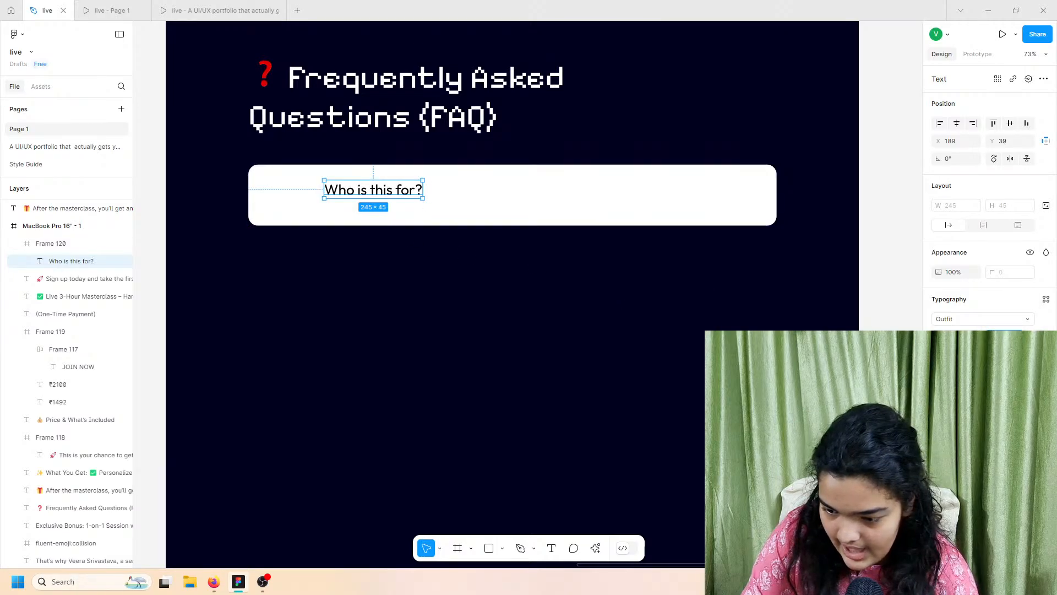
{"action": "left_click", "coordinate": [973, 336]}
{"action": "left_click", "coordinate": [964, 351]}
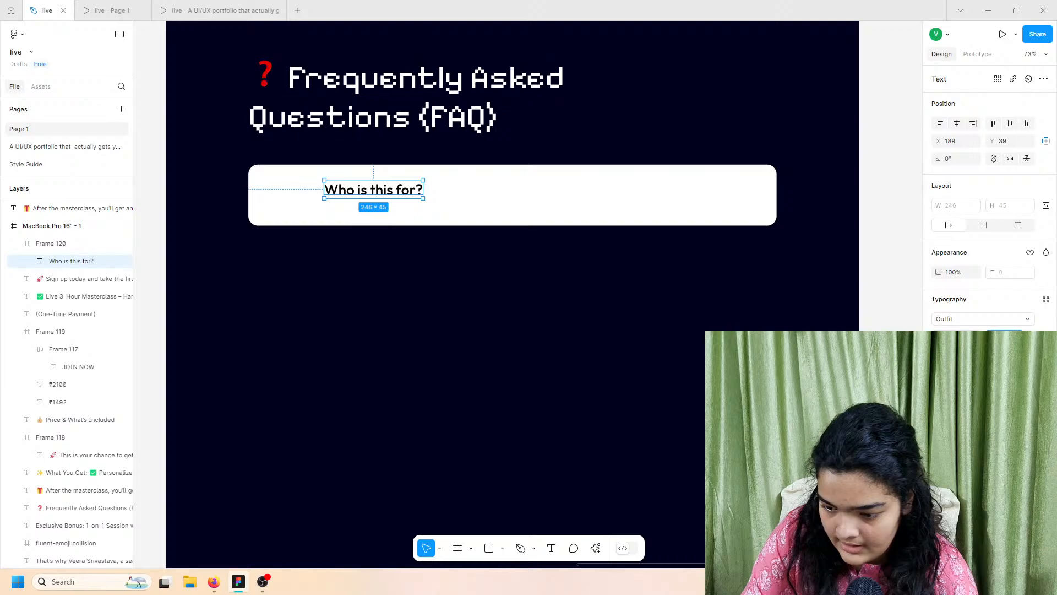
{"action": "key", "text": "Return"}
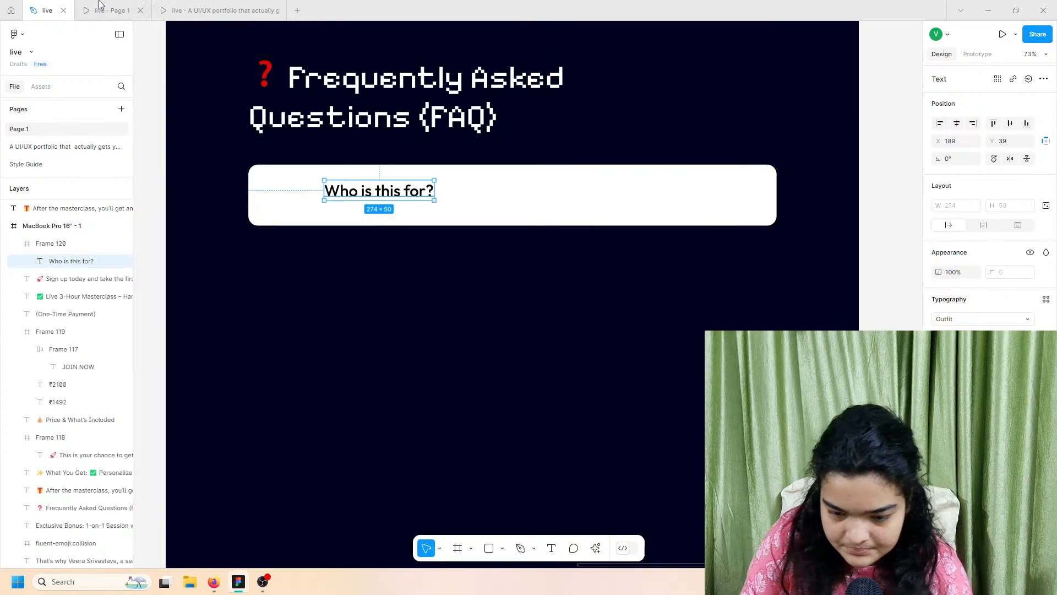
{"action": "scroll", "coordinate": [364, 187], "scroll_direction": "up", "scroll_amount": 5}
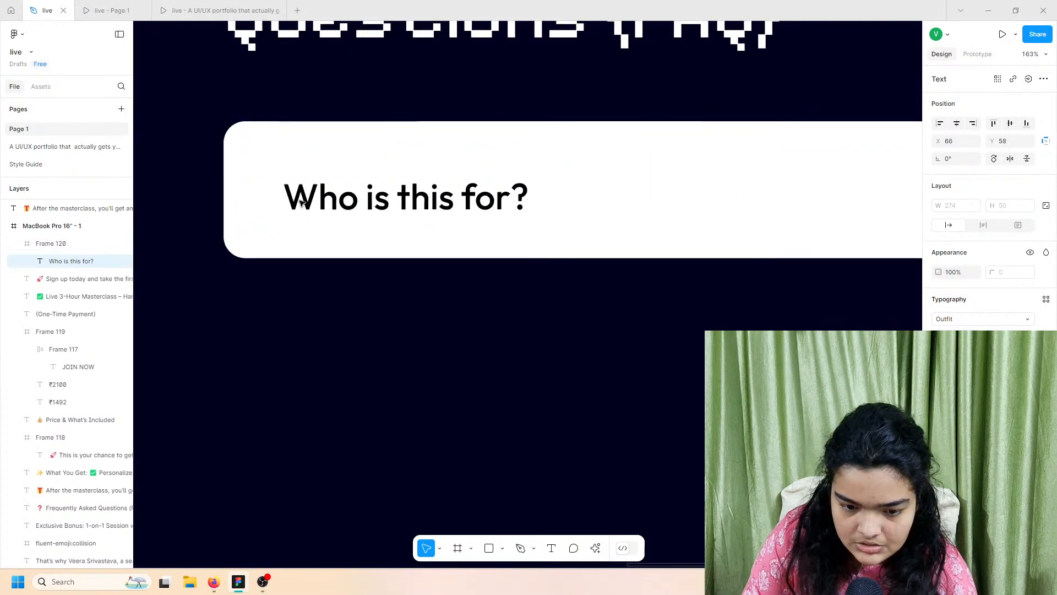
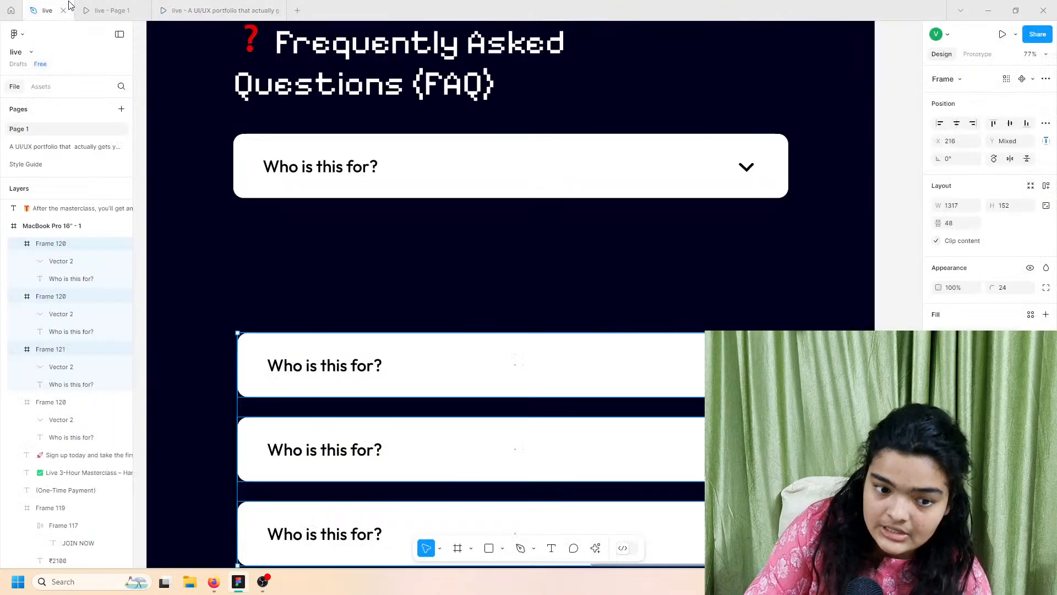
Step: Shift the lower FAQ cards down and draw a tall frame over the top FAQ card
{"action": "left_click_drag", "start_coordinate": [359, 370], "coordinate": [355, 407]}
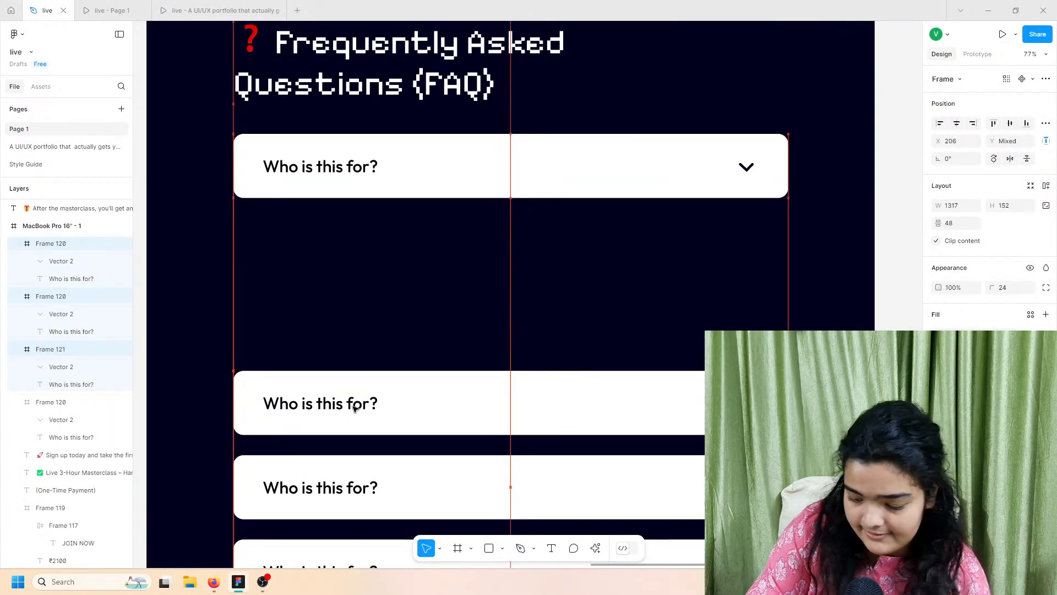
{"action": "left_click", "coordinate": [457, 548]}
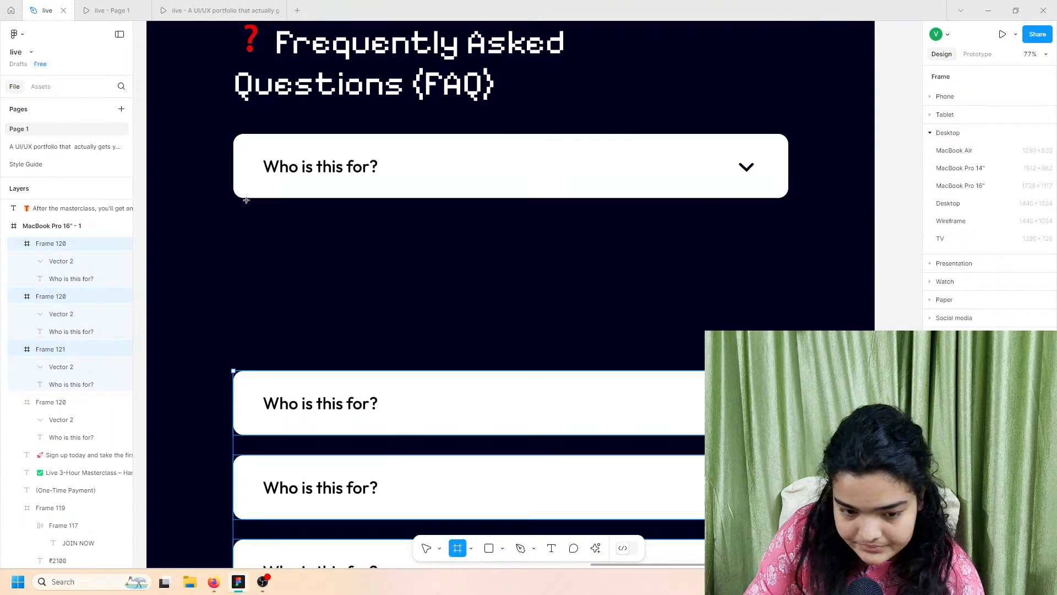
{"action": "left_click_drag", "start_coordinate": [237, 143], "coordinate": [788, 318]}
{"action": "left_click_drag", "start_coordinate": [234, 209], "coordinate": [231, 209]}
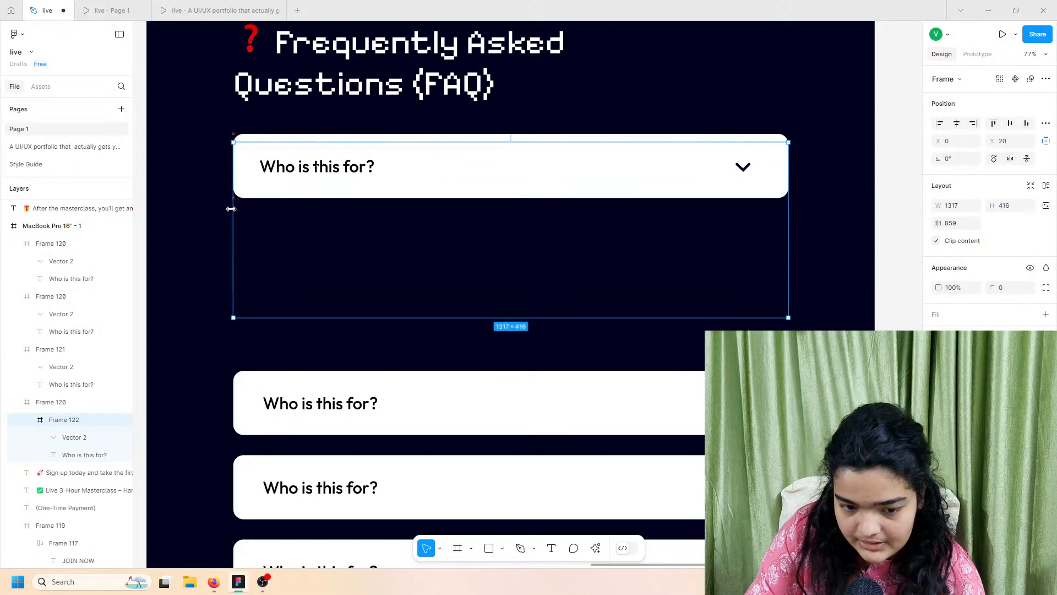
{"action": "left_click_drag", "start_coordinate": [350, 317], "coordinate": [355, 348]}
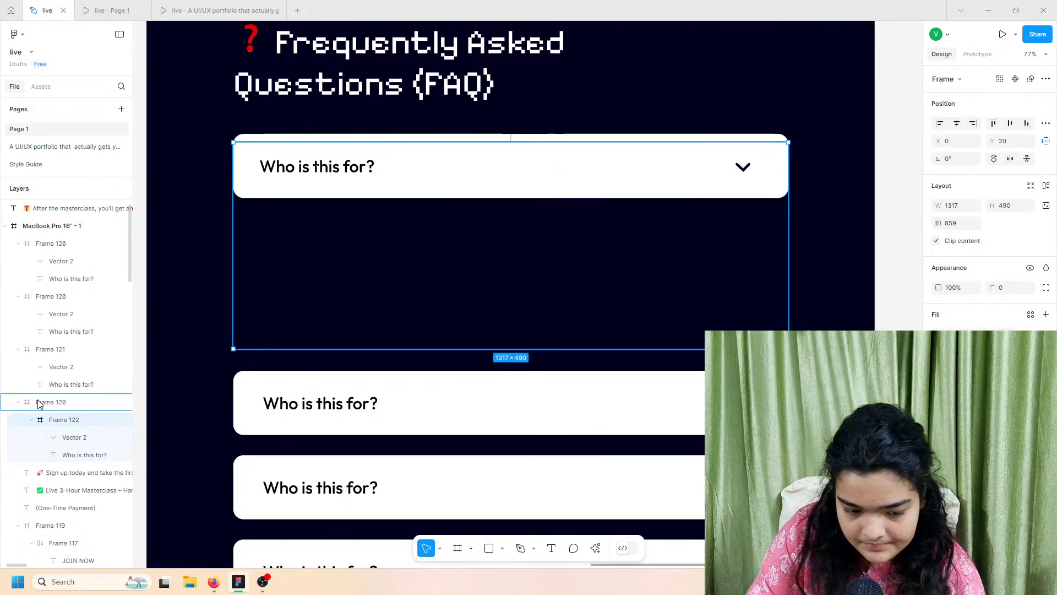
Step: Try nesting the new frame inside Frame 120, then undo the wrapper frame
{"action": "left_click_drag", "start_coordinate": [42, 398], "coordinate": [56, 403]}
{"action": "left_click_drag", "start_coordinate": [58, 450], "coordinate": [32, 460]}
{"action": "left_click", "coordinate": [56, 404]}
{"action": "left_click_drag", "start_coordinate": [61, 418], "coordinate": [142, 402]}
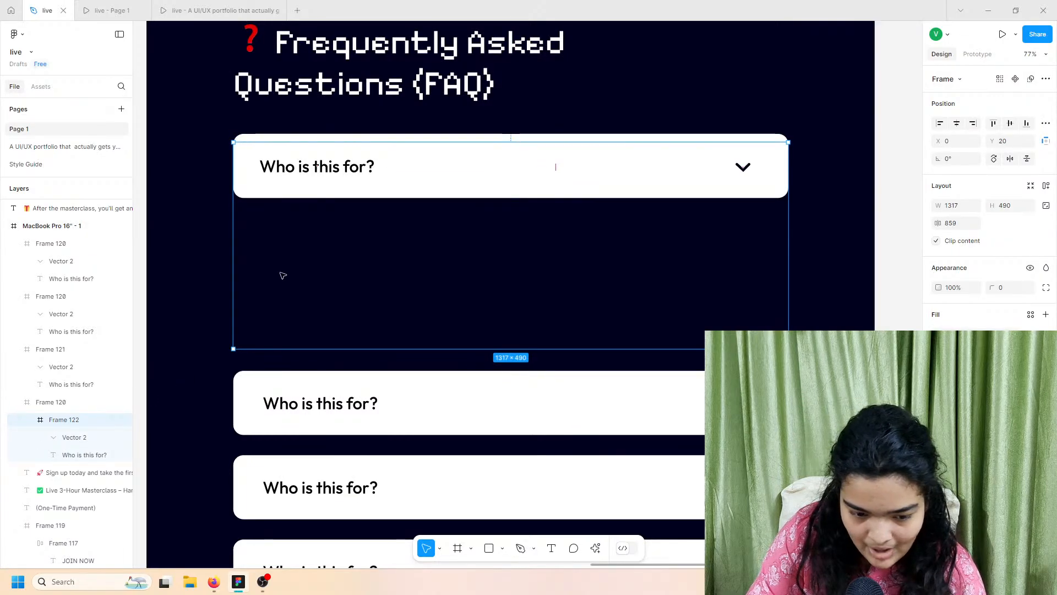
{"action": "left_click", "coordinate": [59, 409]}
{"action": "key", "text": "Return"}
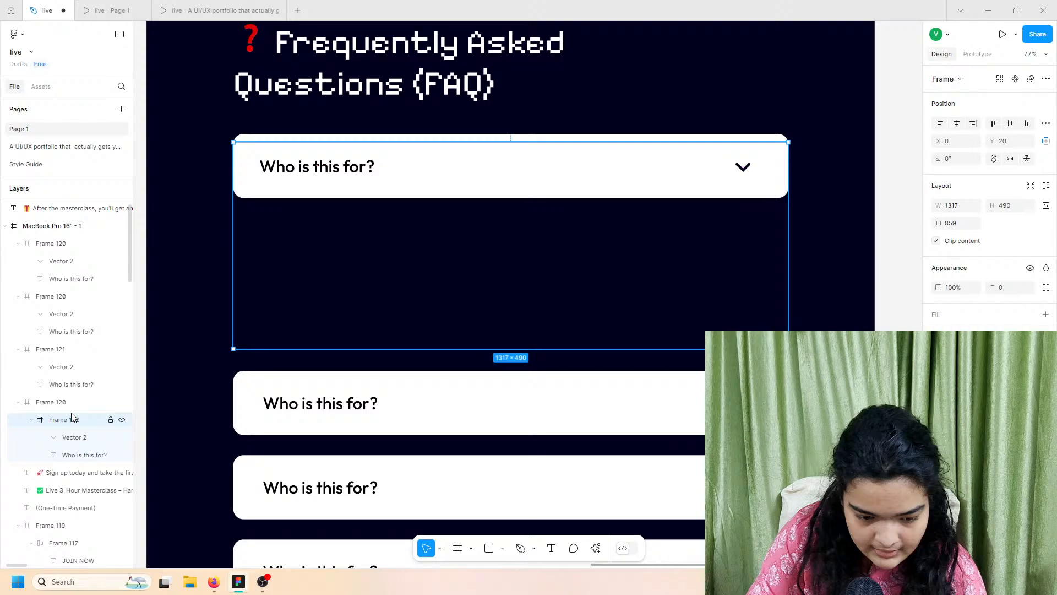
{"action": "key", "text": "ctrl+z"}
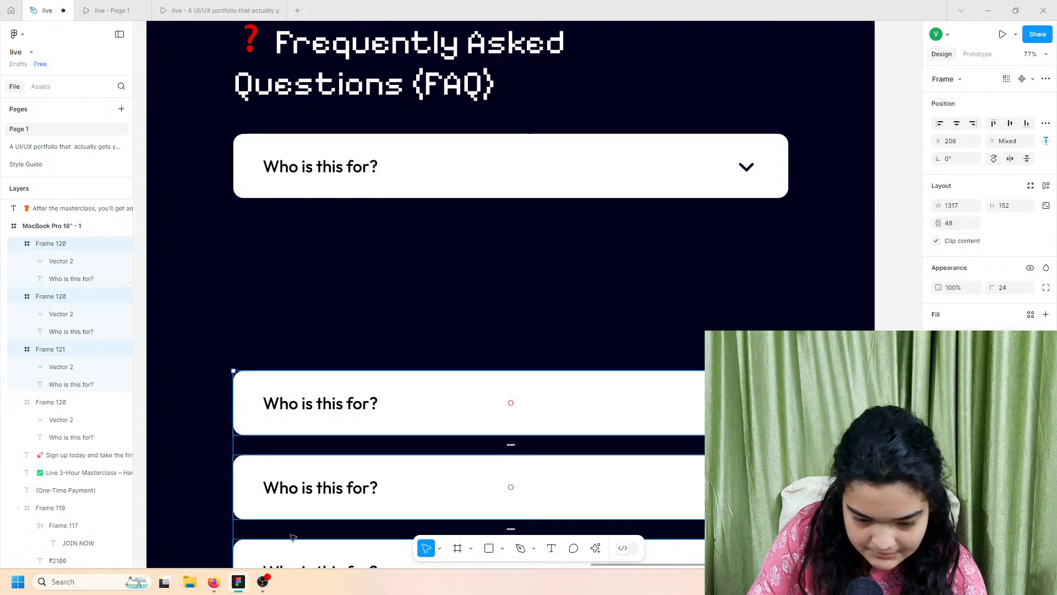
Step: Draw a white-filled frame below the top FAQ card, aligned to its left edge
{"action": "left_click", "coordinate": [458, 548]}
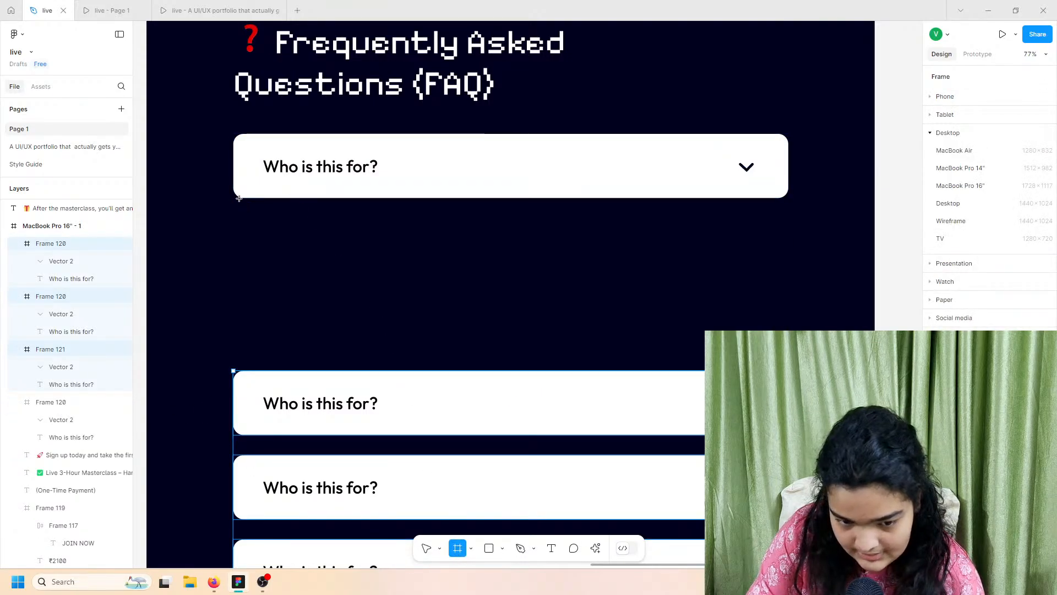
{"action": "left_click_drag", "start_coordinate": [239, 198], "coordinate": [789, 357]}
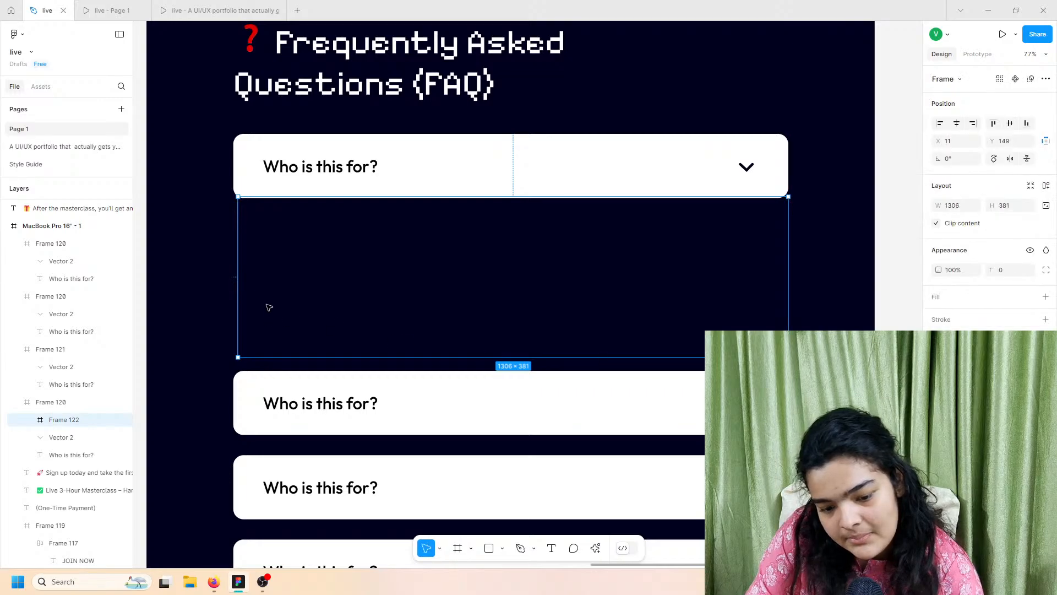
{"action": "left_click_drag", "start_coordinate": [241, 273], "coordinate": [232, 265]}
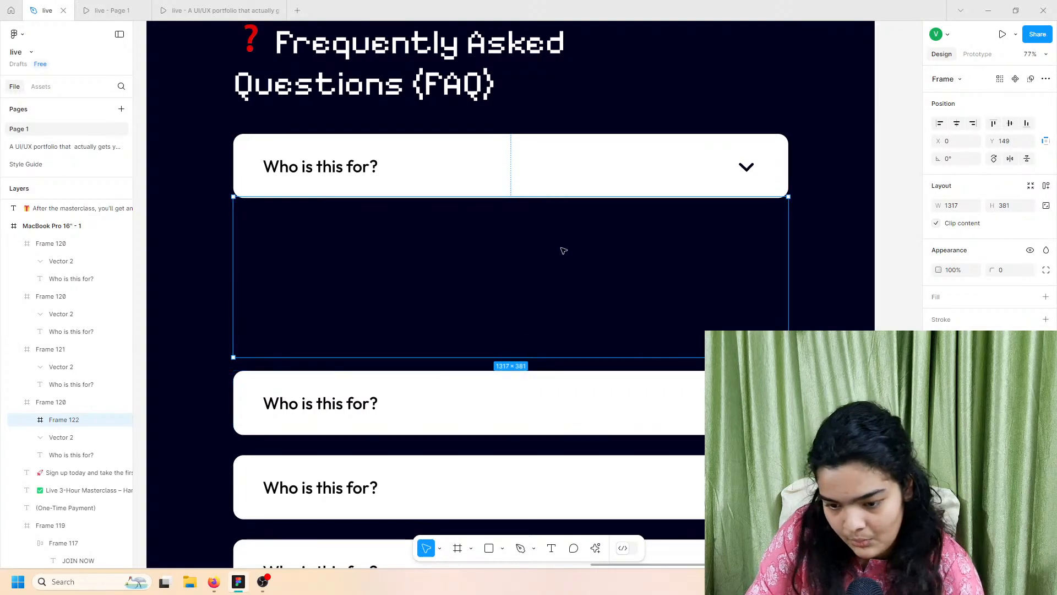
{"action": "left_click_drag", "start_coordinate": [561, 248], "coordinate": [562, 244]}
{"action": "left_click", "coordinate": [1046, 297]}
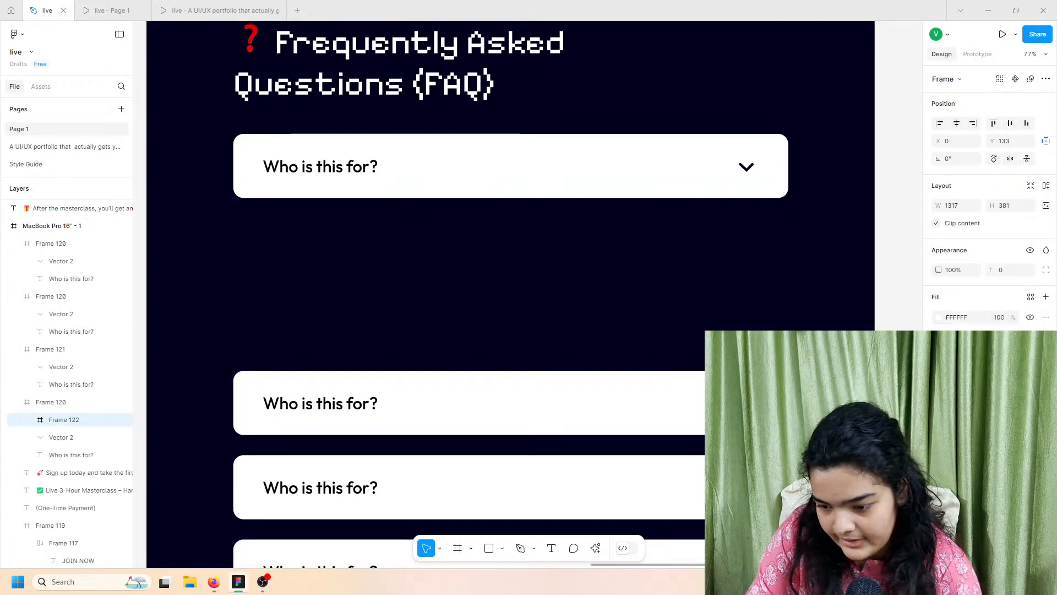
{"action": "left_click", "coordinate": [939, 317]}
{"action": "key", "text": "Escape"}
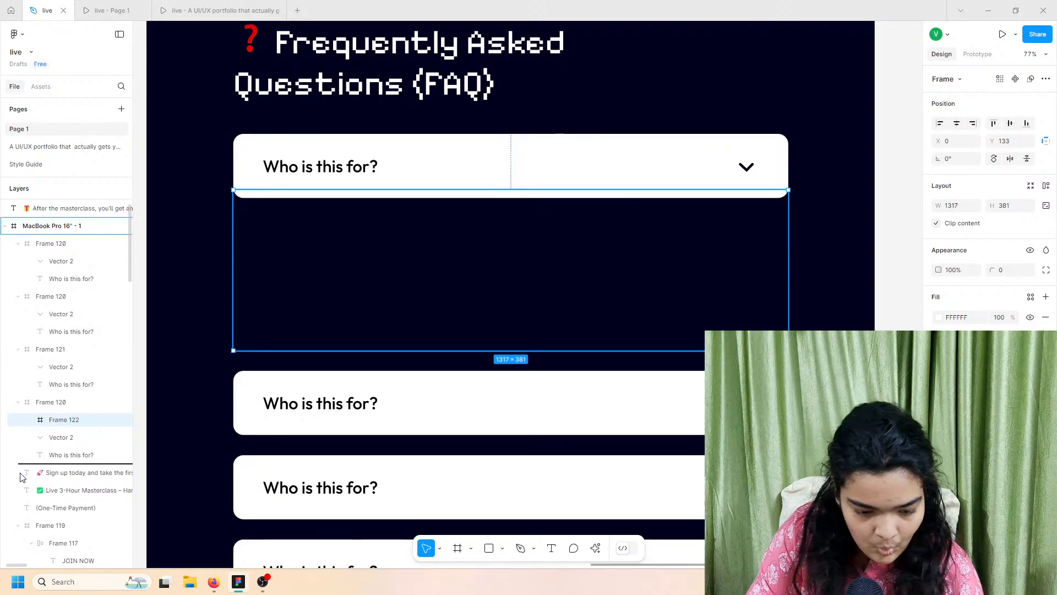
Step: Move the white panel out of Frame 120 and up to meet the card
{"action": "left_click_drag", "start_coordinate": [22, 477], "coordinate": [22, 477]}
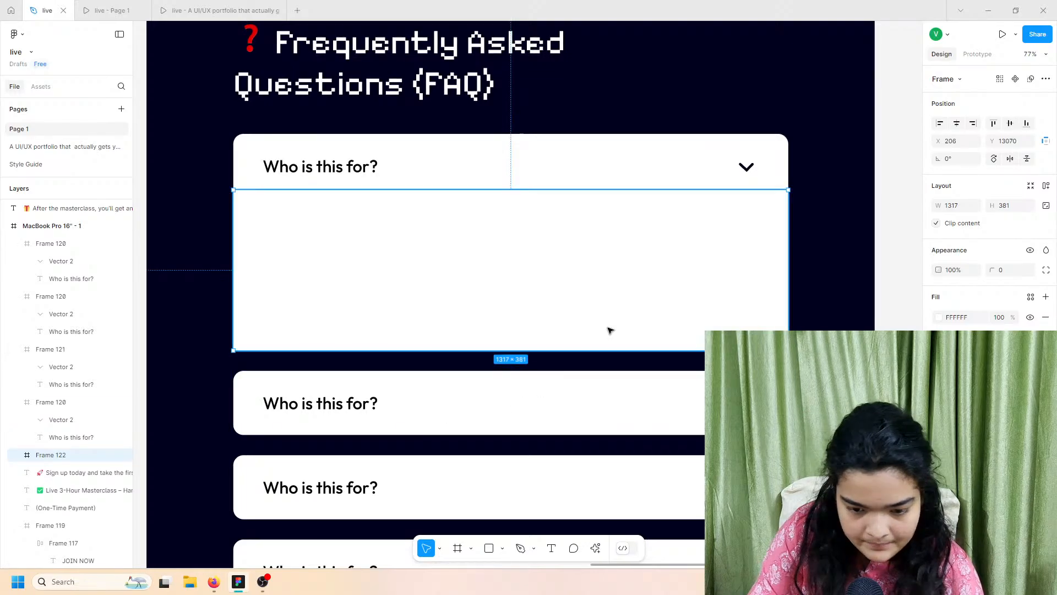
{"action": "left_click", "coordinate": [758, 186]}
{"action": "left_click", "coordinate": [665, 305]}
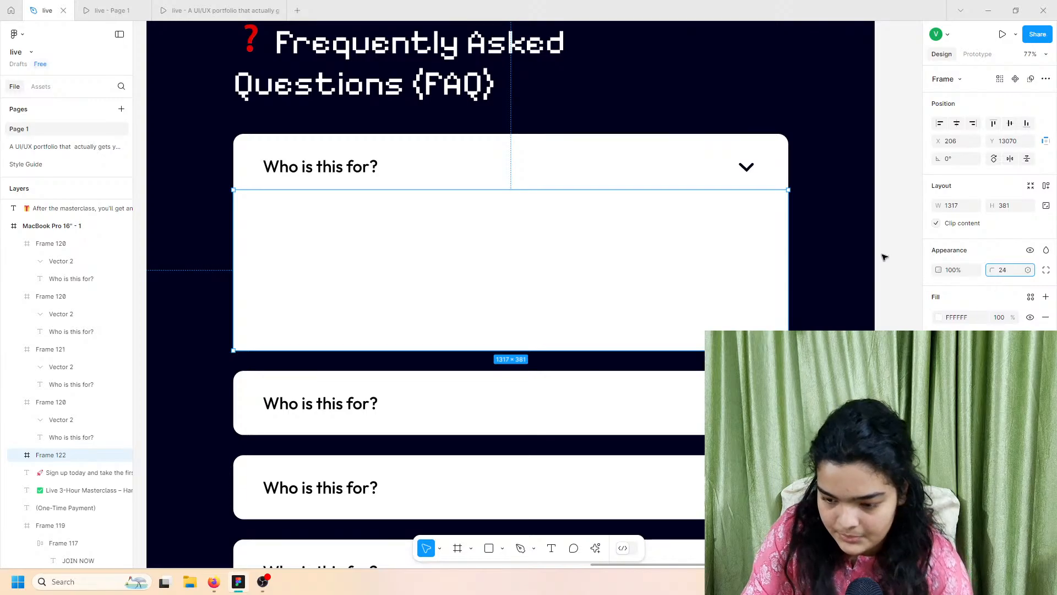
{"action": "left_click_drag", "start_coordinate": [739, 264], "coordinate": [735, 260]}
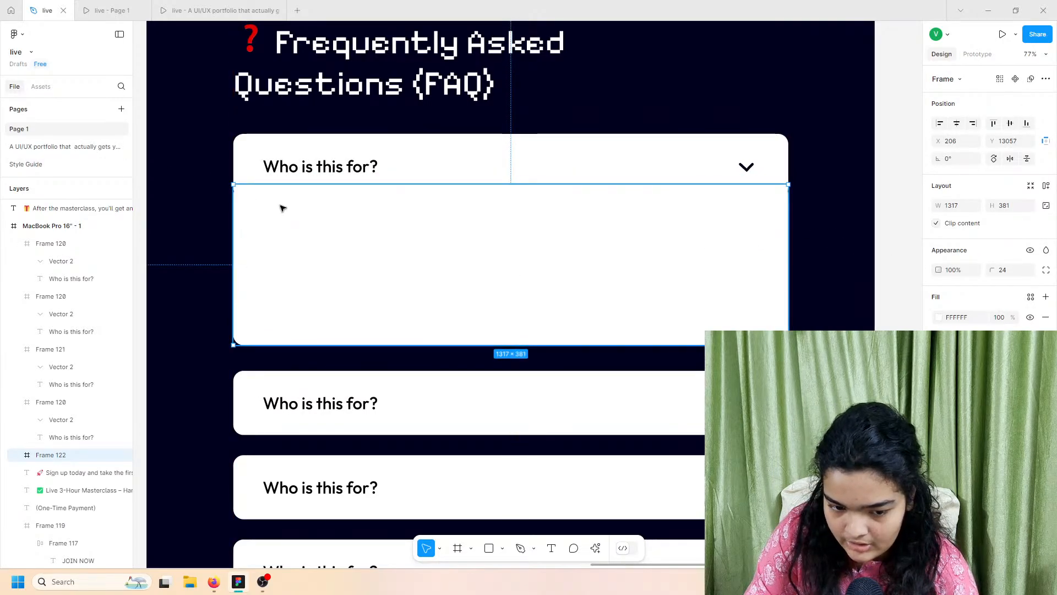
Step: Set the panel's top-left and top-right corner radii to 0
{"action": "left_click", "coordinate": [1045, 269]}
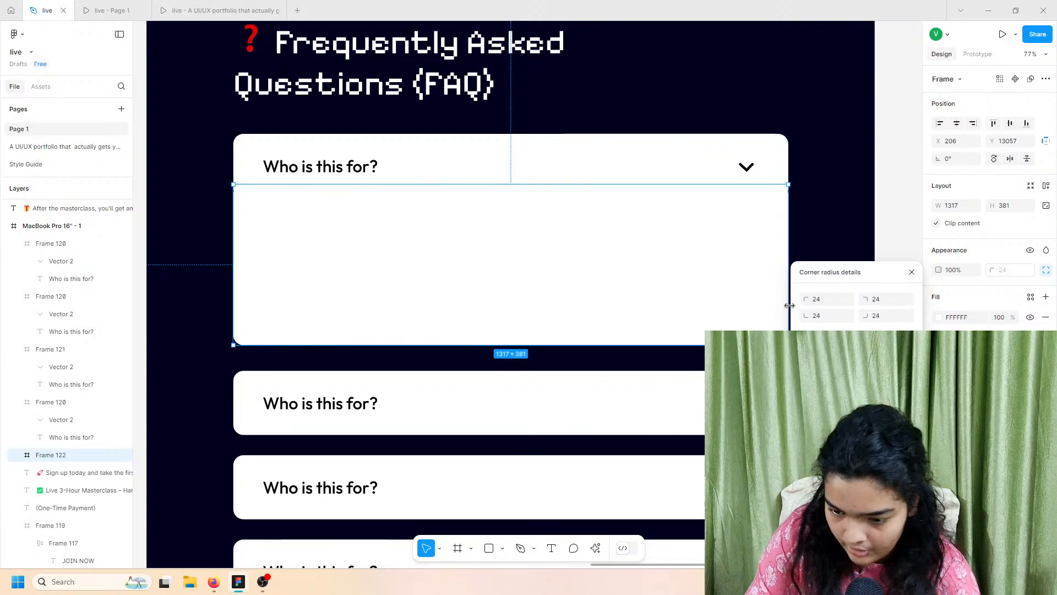
{"action": "type", "text": "0"}
{"action": "left_click", "coordinate": [899, 299]}
{"action": "type", "text": "0"}
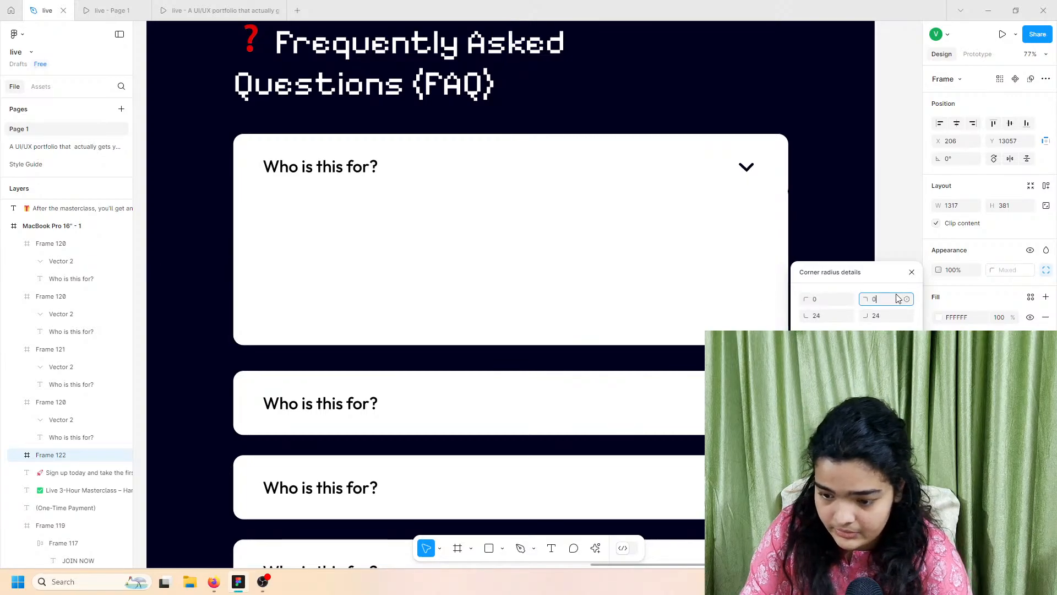
{"action": "left_click", "coordinate": [601, 245]}
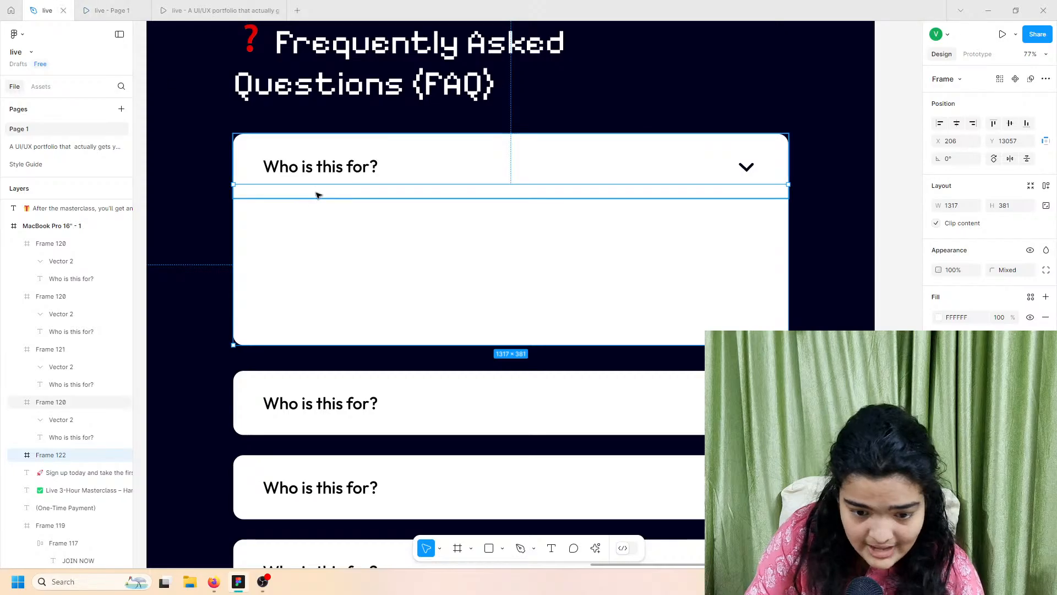
Step: Copy the three checkmark lines from the reference text and paste them by the FAQ cards
{"action": "scroll", "coordinate": [319, 193], "scroll_direction": "down", "scroll_amount": 5}
{"action": "scroll", "coordinate": [314, 149], "scroll_direction": "up", "scroll_amount": 8}
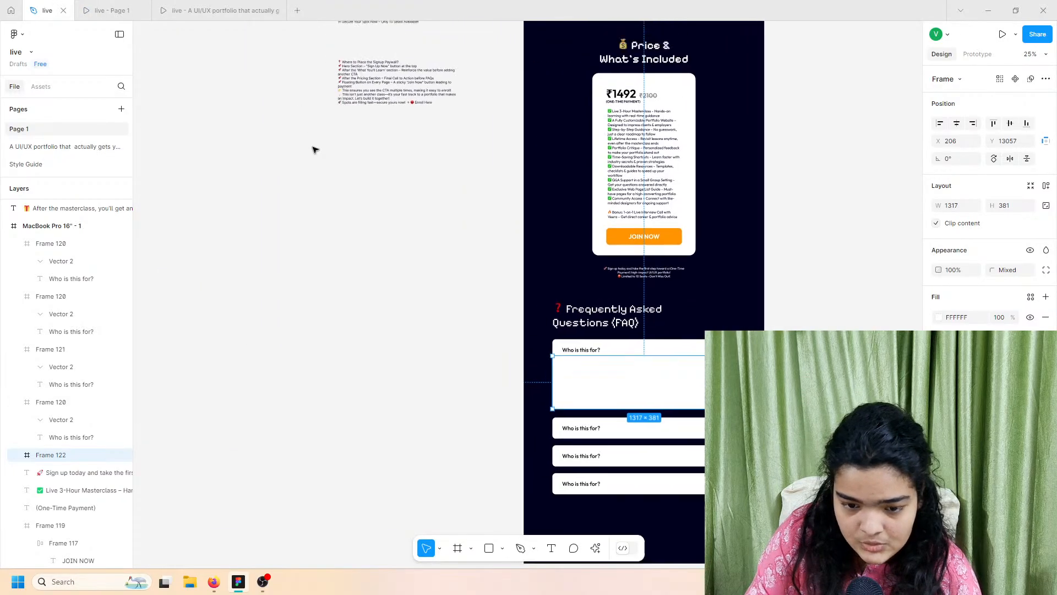
{"action": "scroll", "coordinate": [324, 125], "scroll_direction": "up", "scroll_amount": 10}
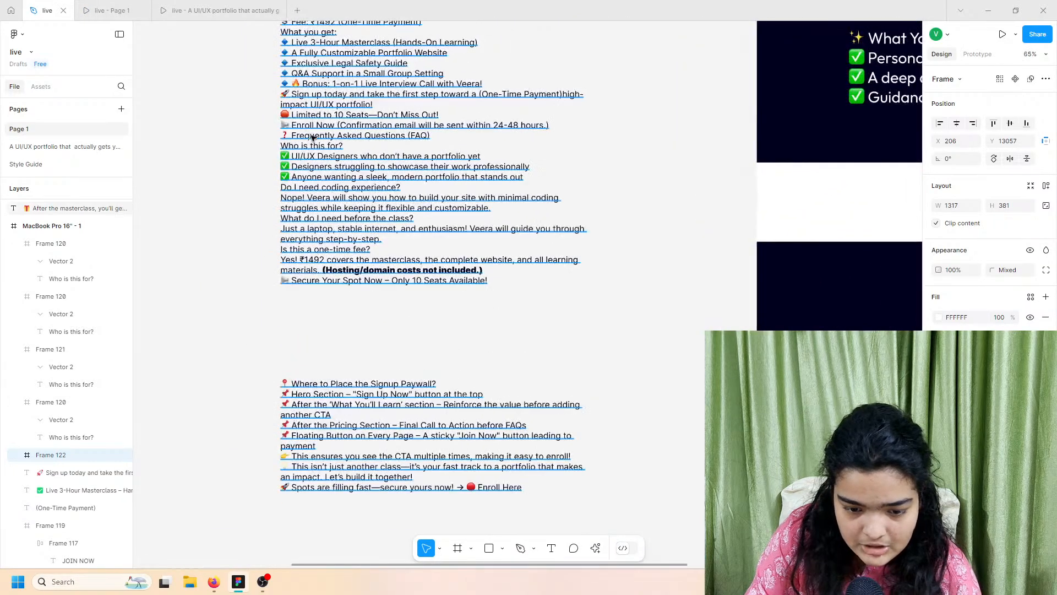
{"action": "double_click", "coordinate": [296, 201]}
{"action": "triple_click", "coordinate": [296, 201]}
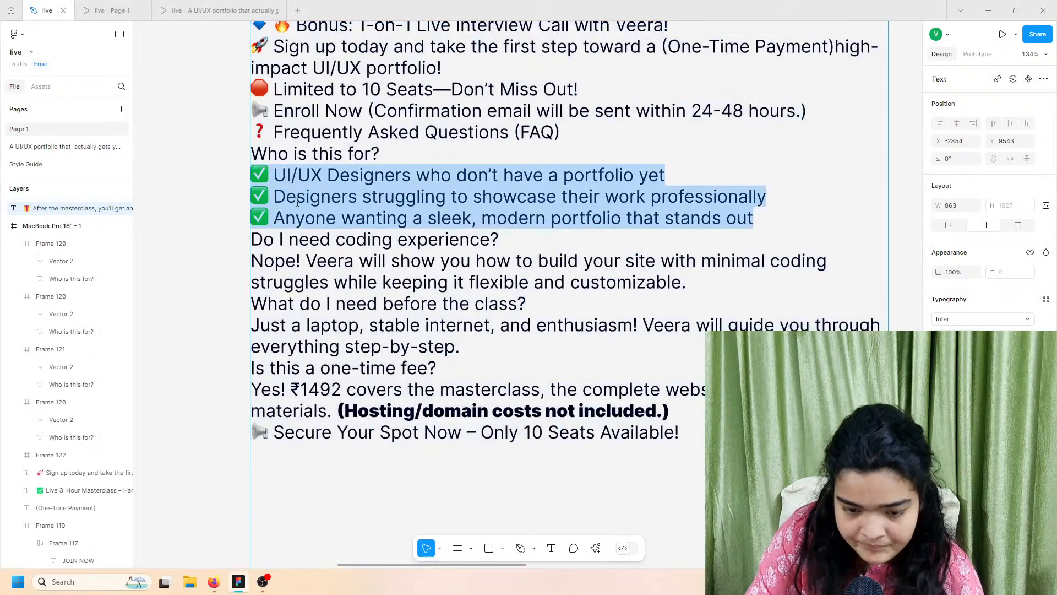
{"action": "left_click", "coordinate": [618, 197]}
{"action": "triple_click", "coordinate": [704, 197]}
{"action": "key", "text": "ctrl+c"}
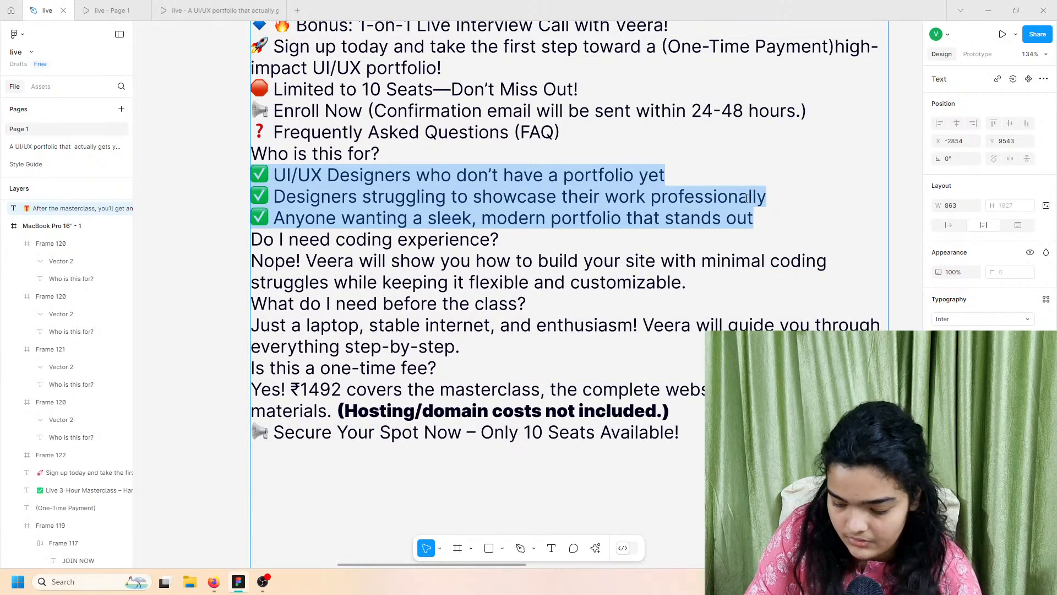
{"action": "key", "text": "Escape"}
{"action": "scroll", "coordinate": [747, 199], "scroll_direction": "down", "scroll_amount": 6}
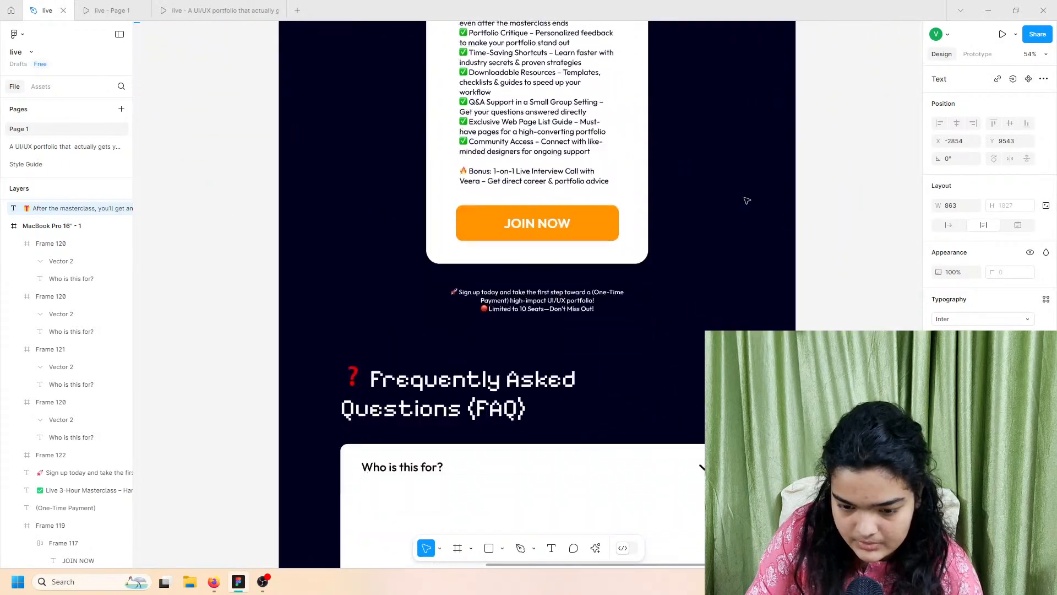
{"action": "scroll", "coordinate": [747, 200], "scroll_direction": "down", "scroll_amount": 7}
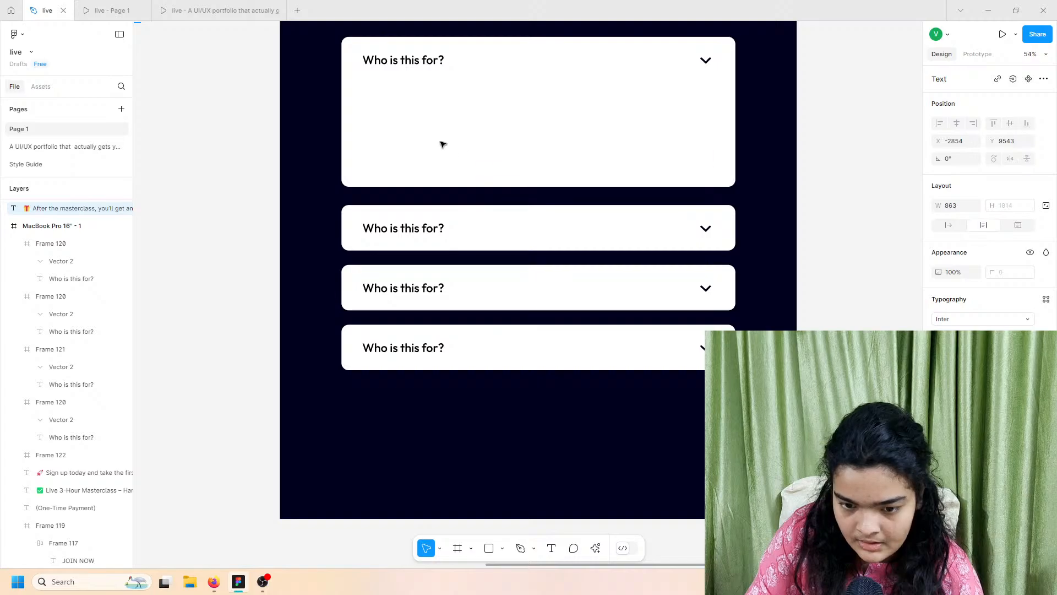
{"action": "key", "text": "ctrl+v"}
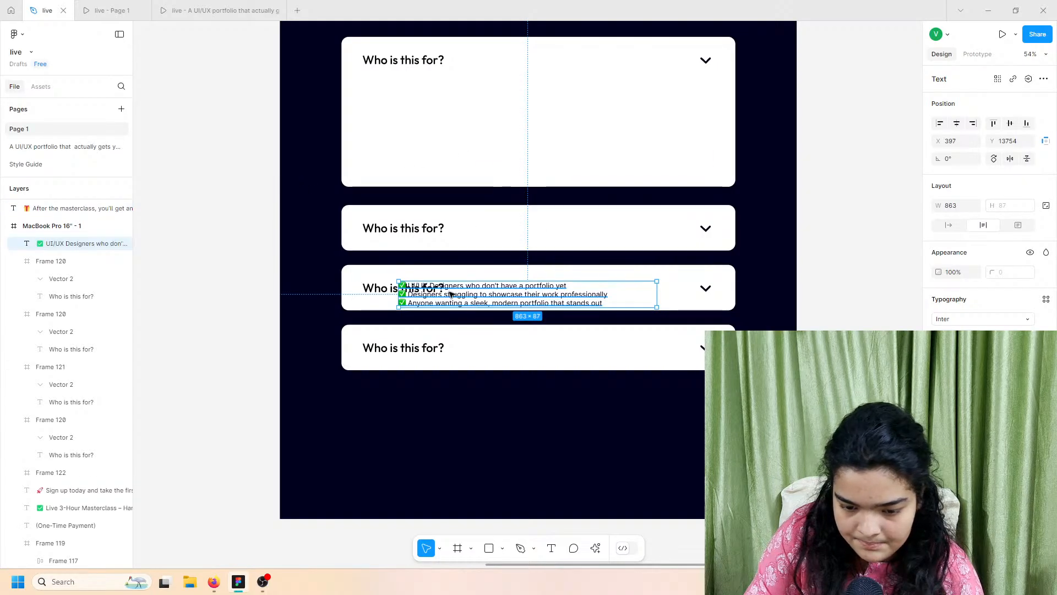
Step: Move the checklist into the first FAQ card and nudge the three lower cards up
{"action": "left_click_drag", "start_coordinate": [446, 292], "coordinate": [429, 100]}
{"action": "left_click", "coordinate": [437, 179]}
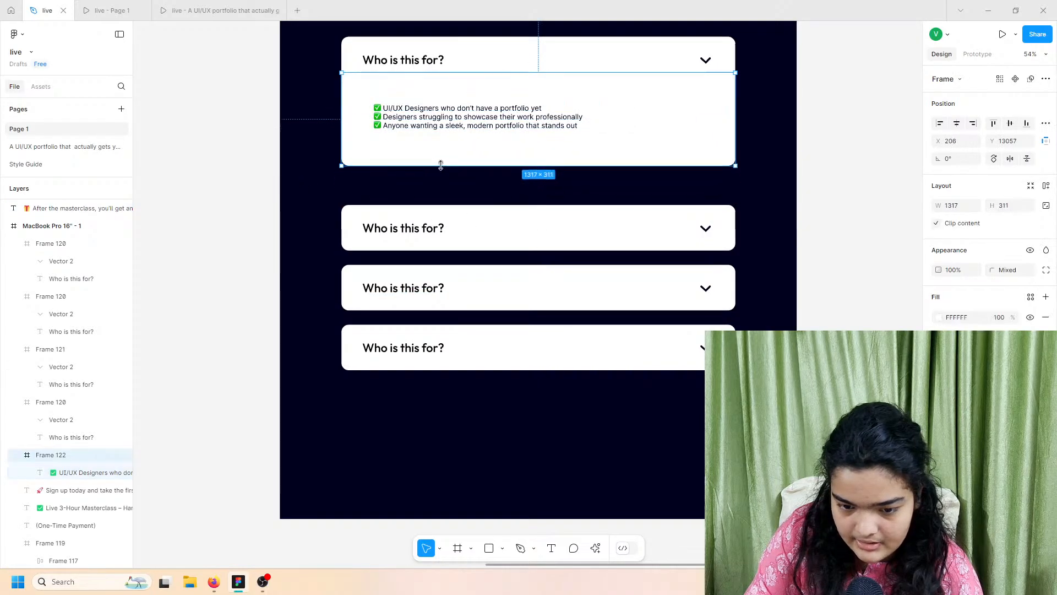
{"action": "double_click", "coordinate": [453, 127]}
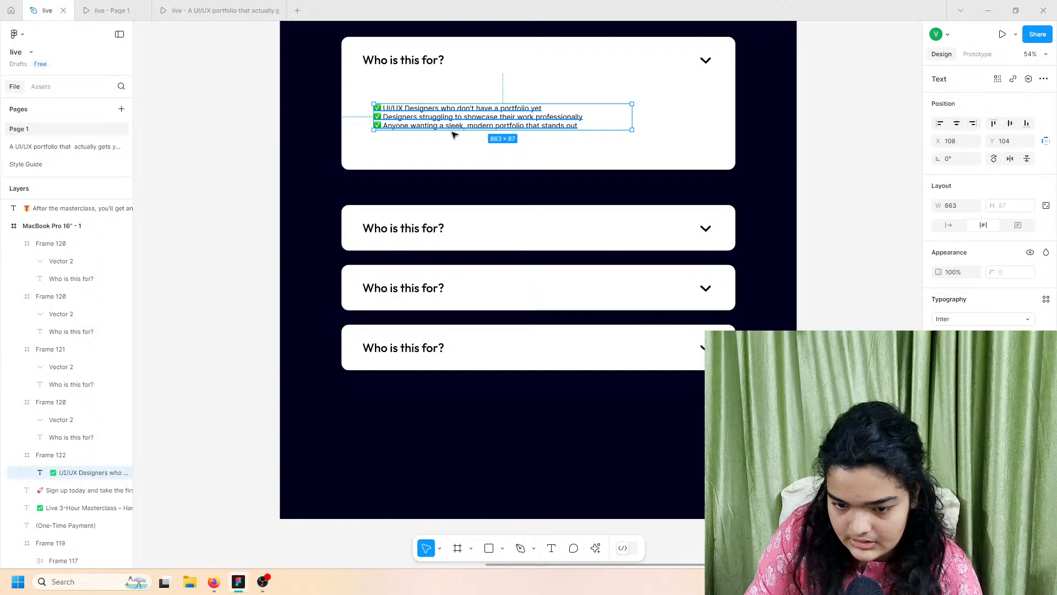
{"action": "left_click", "coordinate": [452, 216], "text": "shift"}
{"action": "left_click", "coordinate": [460, 300], "text": "shift"}
{"action": "left_click", "coordinate": [465, 340], "text": "shift"}
{"action": "left_click_drag", "start_coordinate": [463, 278], "coordinate": [487, 253]}
{"action": "left_click", "coordinate": [452, 222]}
{"action": "left_click", "coordinate": [471, 281], "text": "shift"}
{"action": "left_click", "coordinate": [471, 329], "text": "shift"}
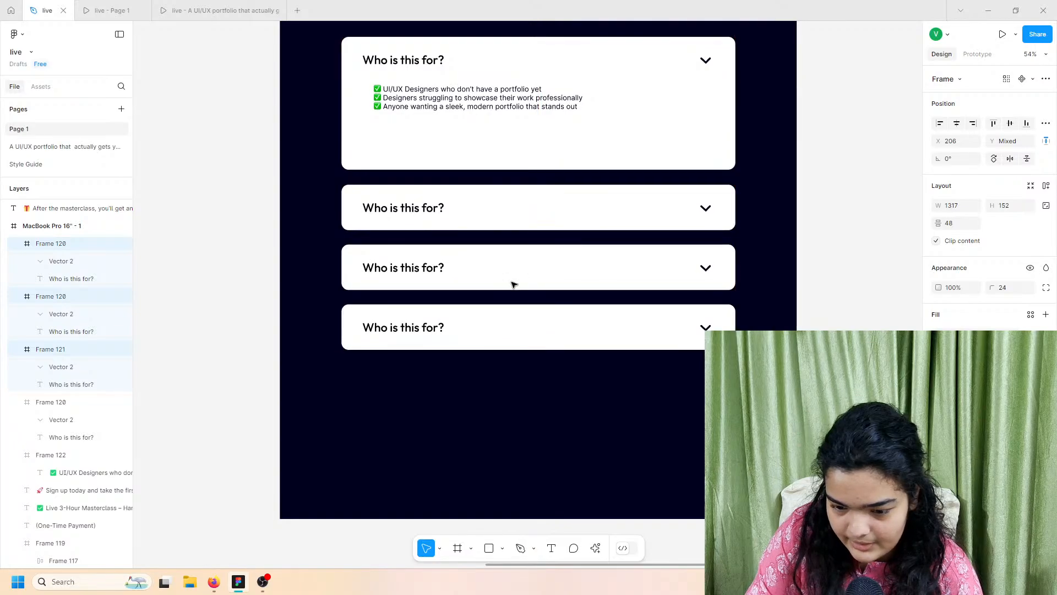
Step: Set the checklist text to font size 32
{"action": "left_click", "coordinate": [463, 118]}
{"action": "left_click", "coordinate": [443, 102]}
{"action": "left_click", "coordinate": [1028, 337]}
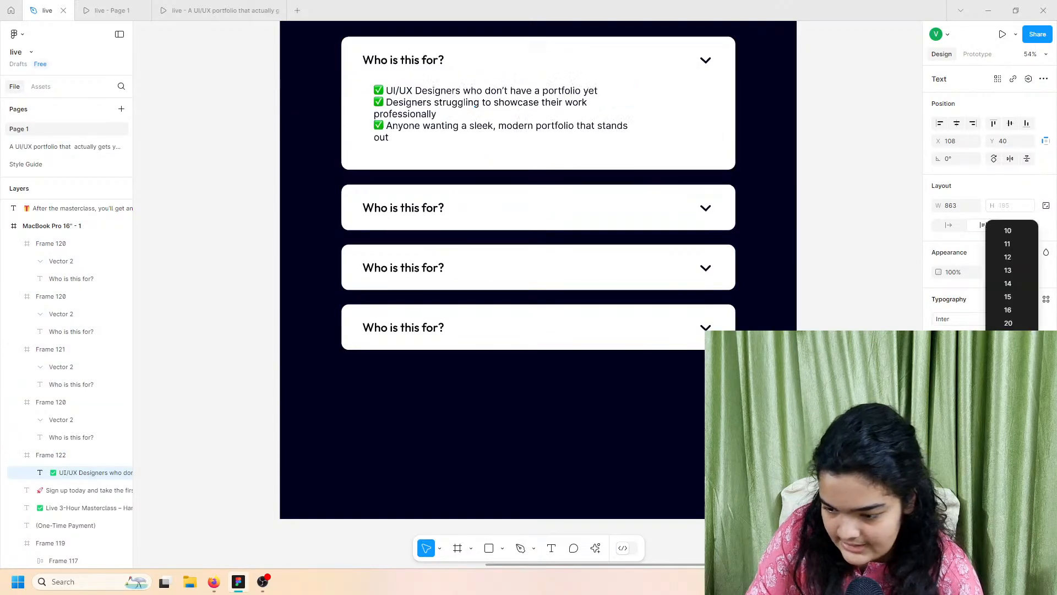
{"action": "left_click", "coordinate": [1015, 362]}
{"action": "scroll", "coordinate": [559, 118], "scroll_direction": "up", "scroll_amount": 3}
{"action": "scroll", "coordinate": [559, 118], "scroll_direction": "down", "scroll_amount": 5}
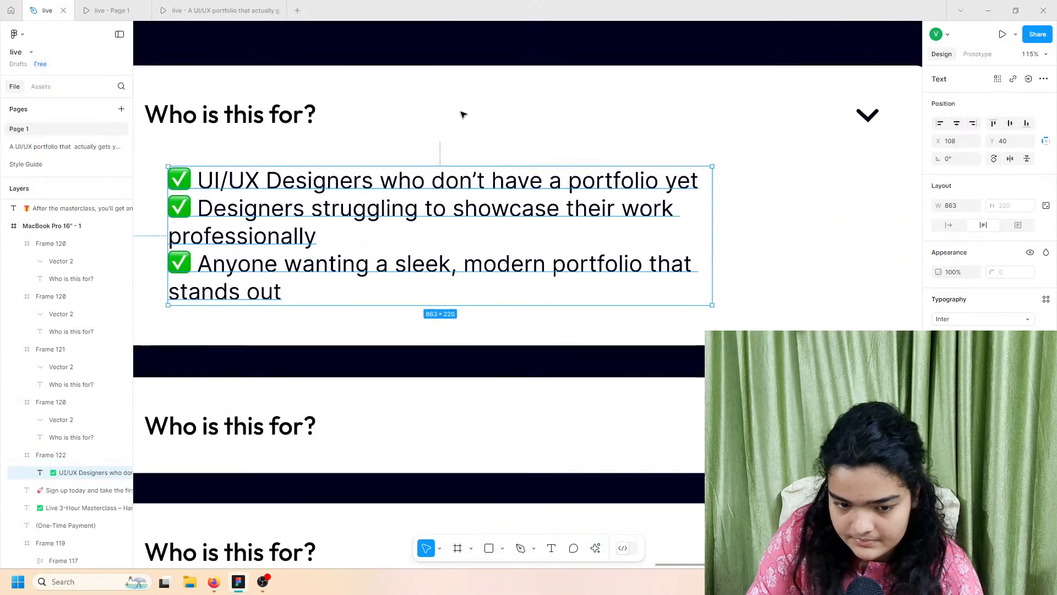
{"action": "left_click_drag", "start_coordinate": [455, 125], "coordinate": [763, 321]}
{"action": "key", "text": "ctrl+z"}
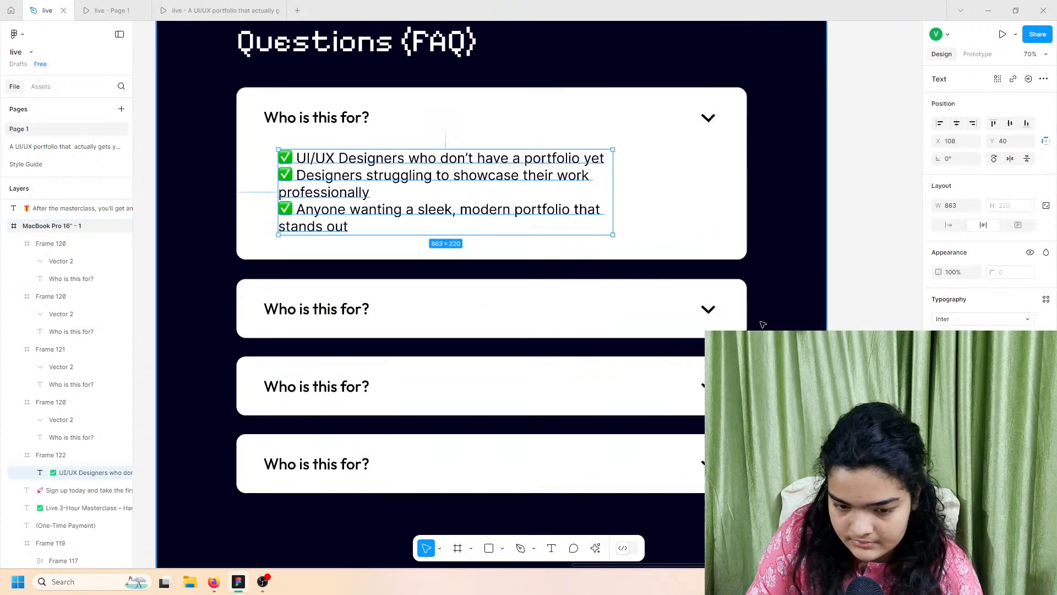
{"action": "left_click", "coordinate": [1027, 336]}
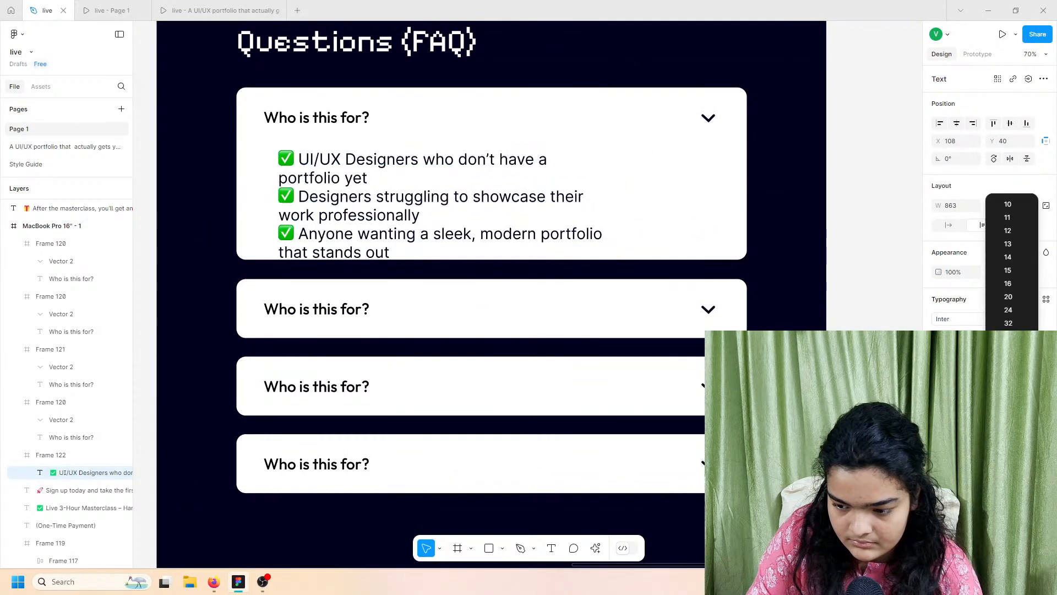
{"action": "left_click", "coordinate": [1014, 323]}
Step: Widen the checklist to one item per line, make it Semi Bold, and centre it horizontally
{"action": "left_click_drag", "start_coordinate": [617, 190], "coordinate": [741, 195]}
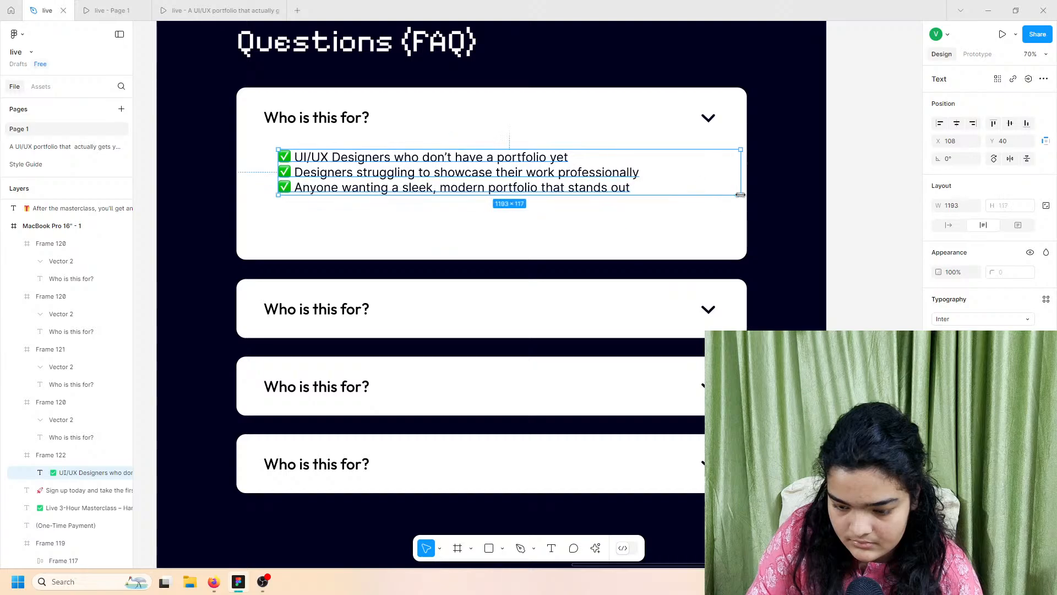
{"action": "left_click", "coordinate": [972, 336]}
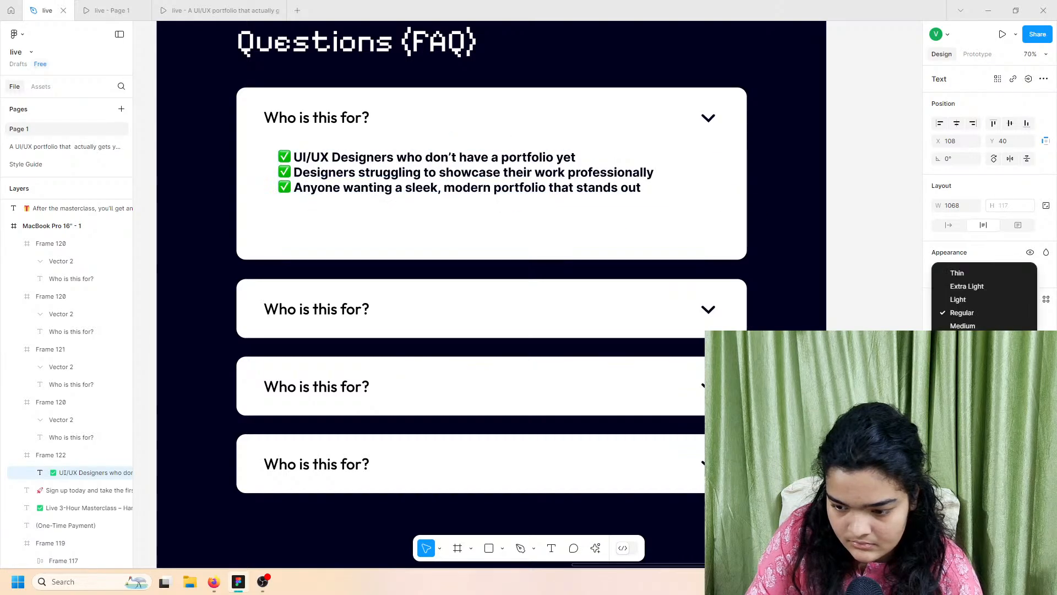
{"action": "left_click", "coordinate": [963, 339]}
{"action": "left_click", "coordinate": [967, 336]}
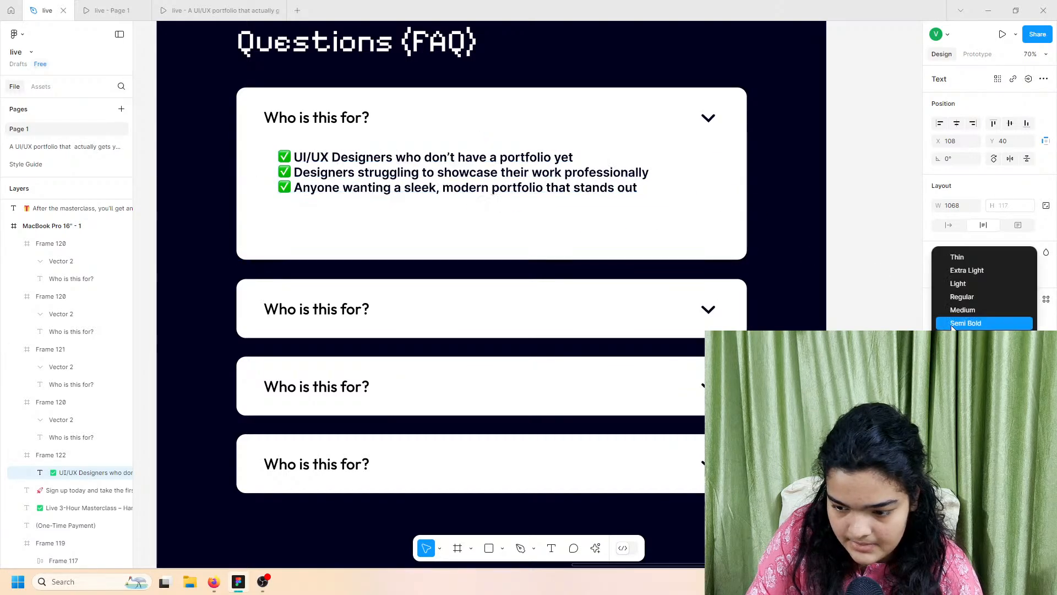
{"action": "left_click", "coordinate": [966, 323]}
{"action": "left_click_drag", "start_coordinate": [472, 167], "coordinate": [468, 176]}
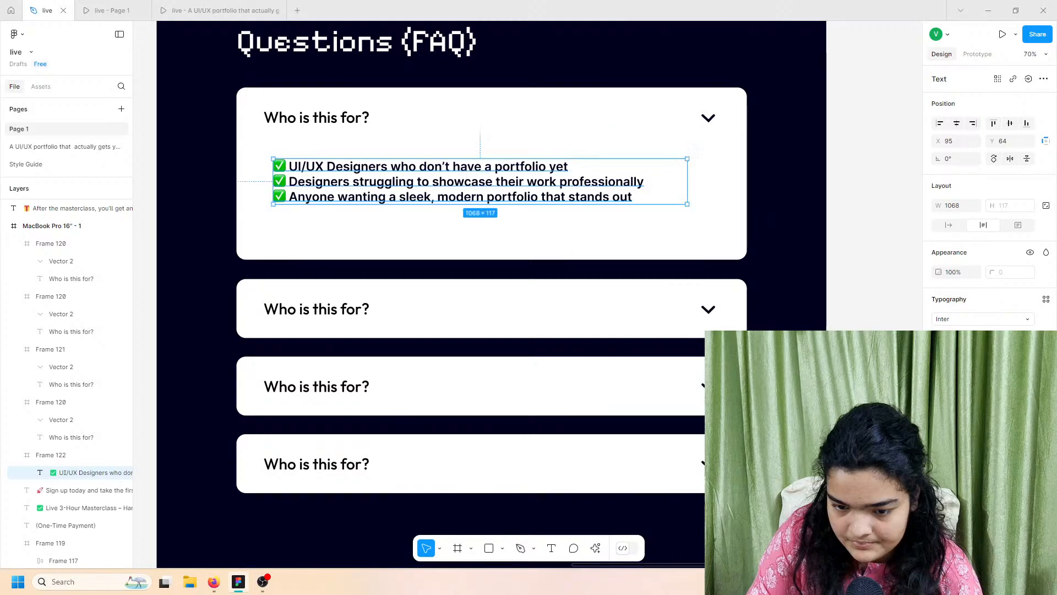
{"action": "left_click", "coordinate": [960, 122]}
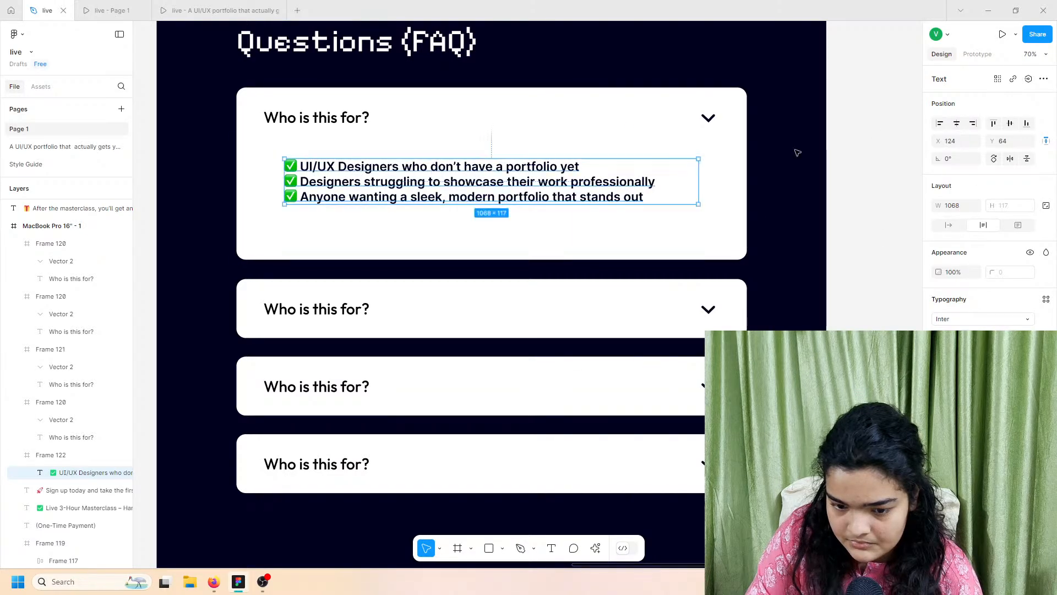
Step: Change the checklist font to Outfit Medium at size 36
{"action": "left_click", "coordinate": [967, 321]}
{"action": "type", "text": "outf"}
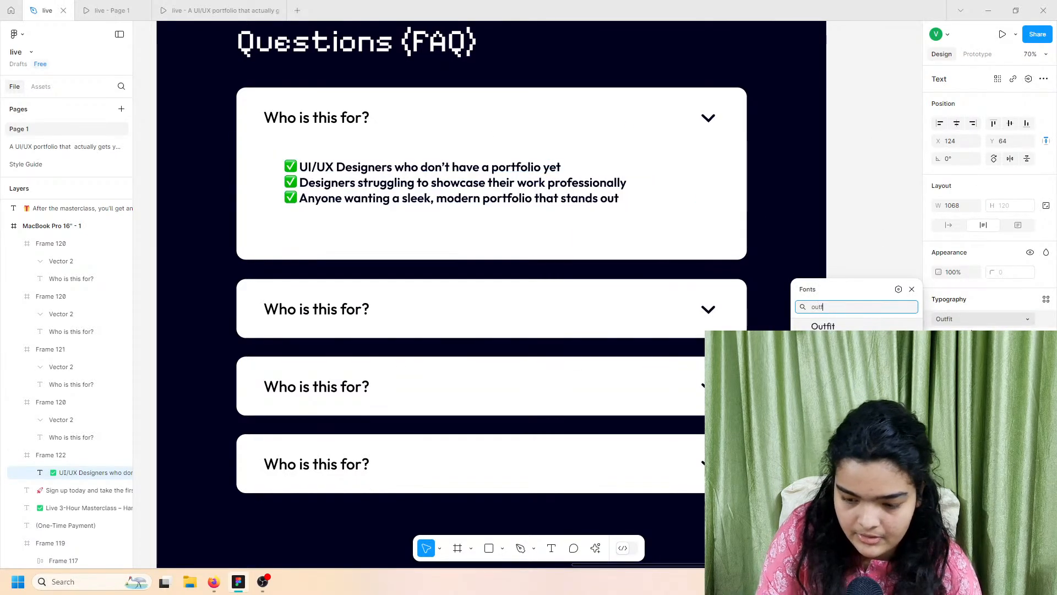
{"action": "key", "text": "Return"}
{"action": "left_click", "coordinate": [960, 338]}
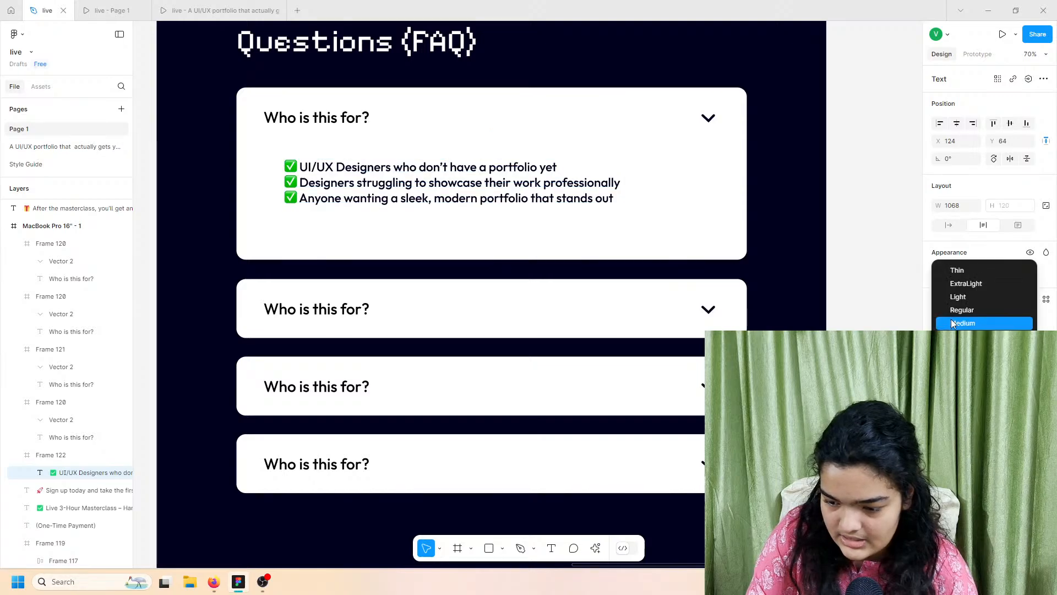
{"action": "left_click", "coordinate": [959, 323]}
{"action": "left_click", "coordinate": [1027, 338]}
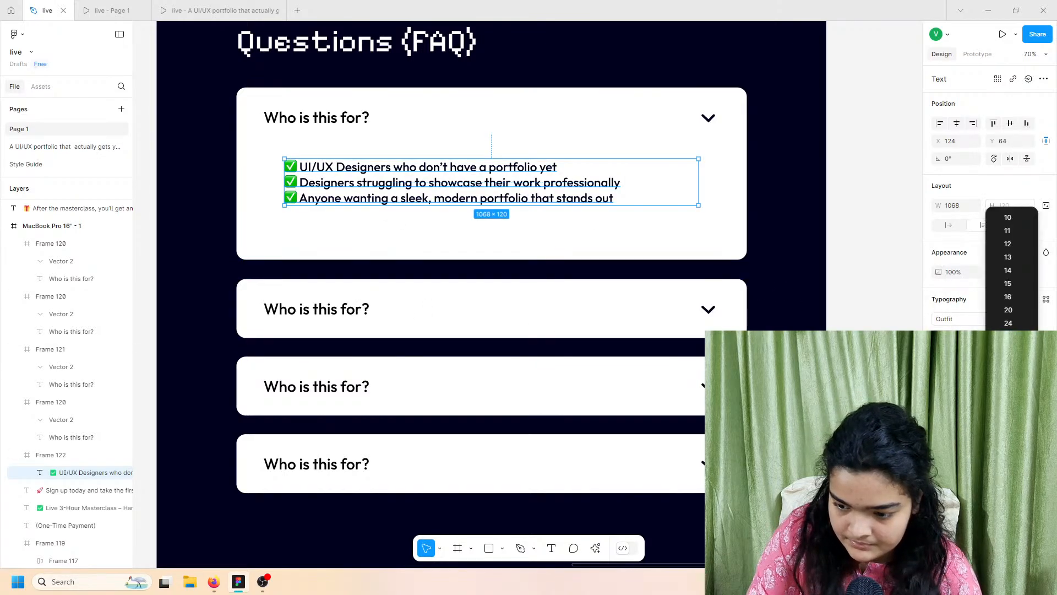
{"action": "left_click", "coordinate": [1013, 351]}
Step: Compare the FAQ against the reference and Page 1 prototype previews
{"action": "scroll", "coordinate": [524, 199], "scroll_direction": "up", "scroll_amount": 3}
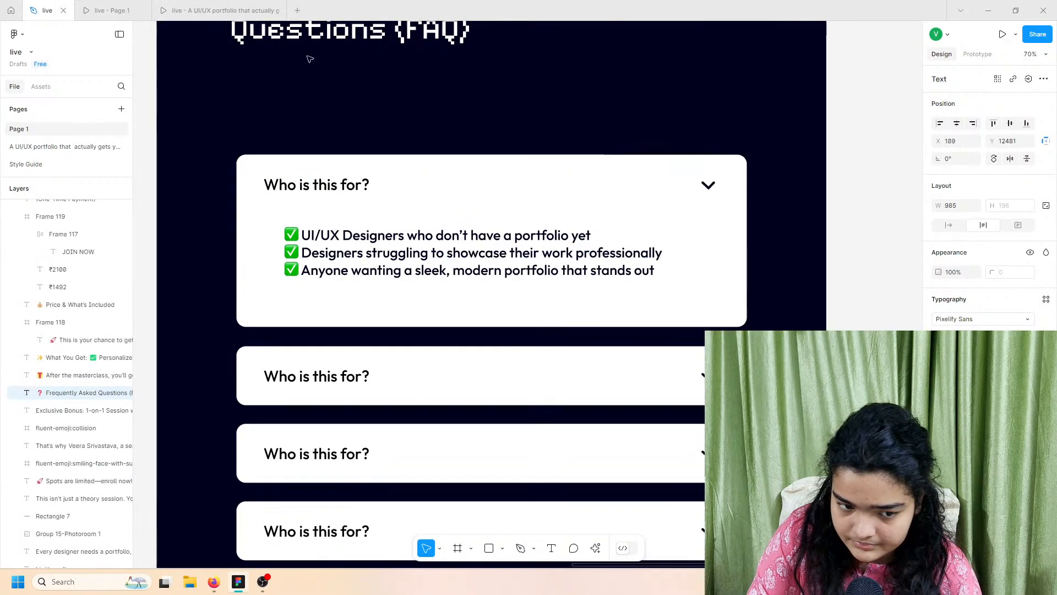
{"action": "left_click", "coordinate": [214, 10]}
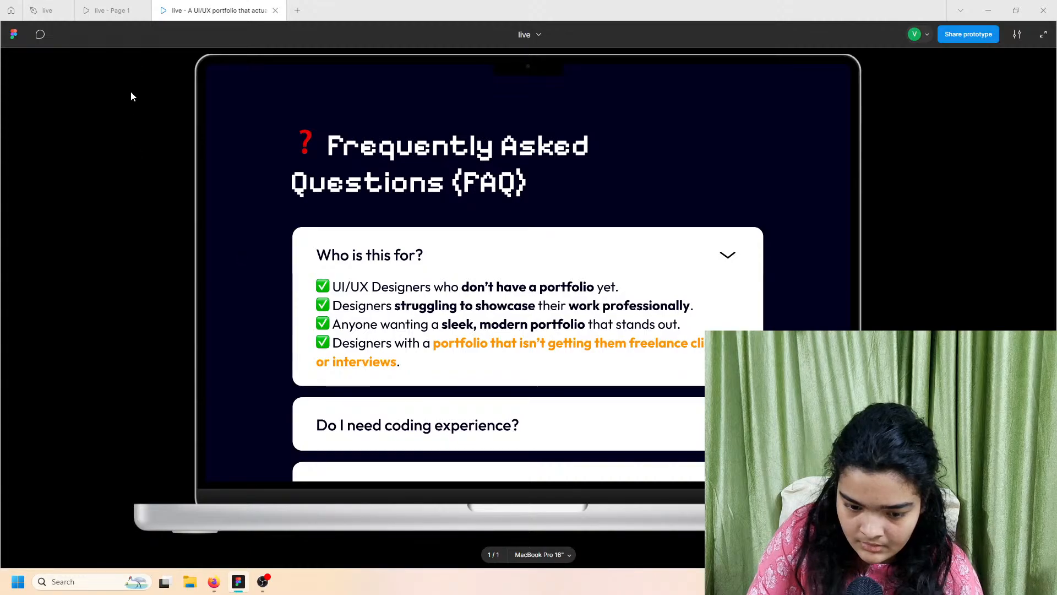
{"action": "left_click", "coordinate": [44, 10]}
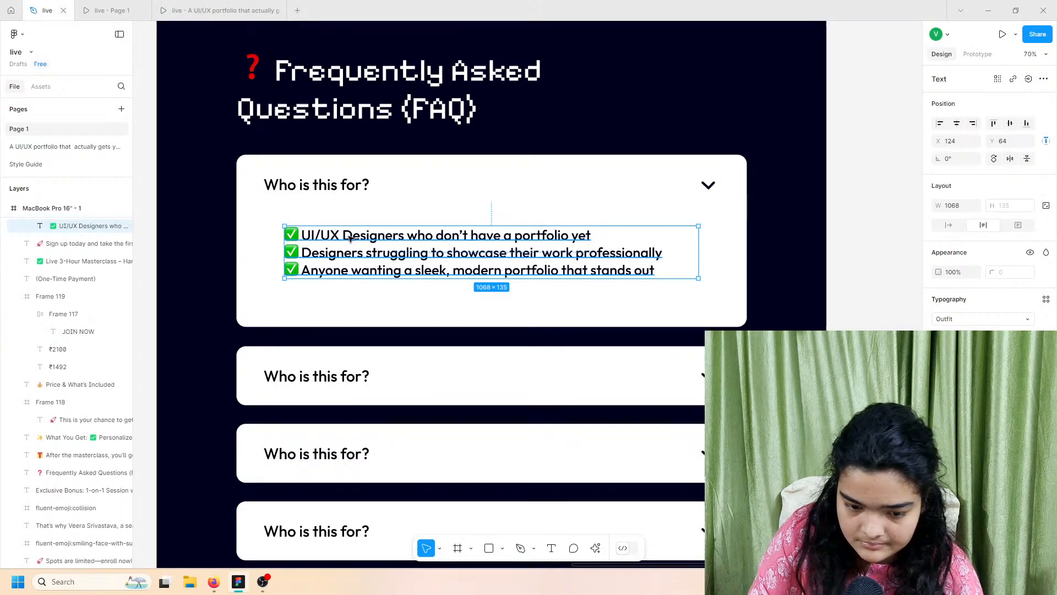
{"action": "left_click", "coordinate": [110, 10]}
{"action": "left_click", "coordinate": [39, 10]}
{"action": "left_click", "coordinate": [217, 8]}
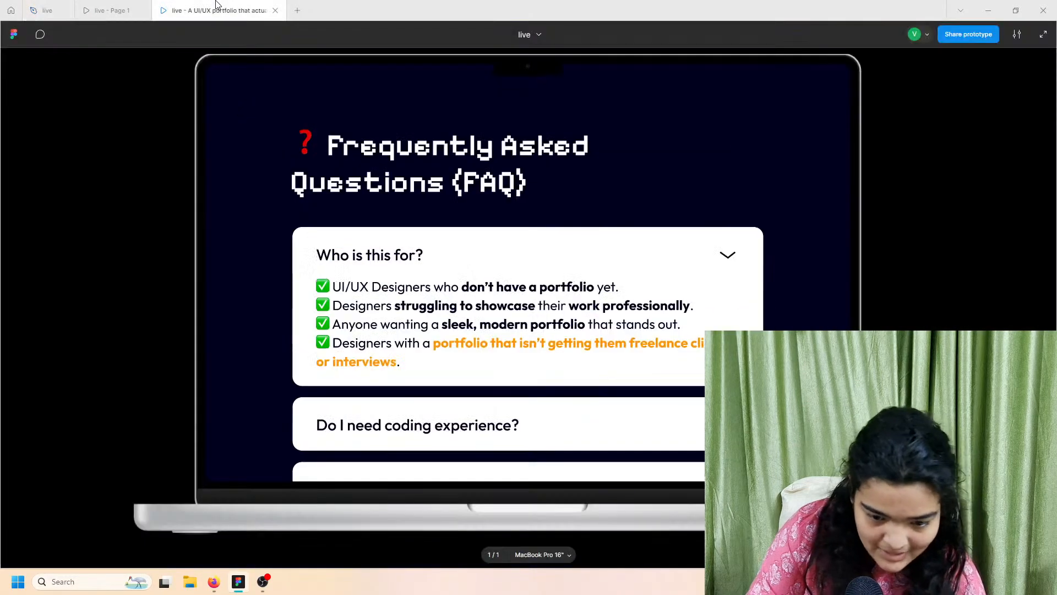
{"action": "left_click", "coordinate": [110, 6]}
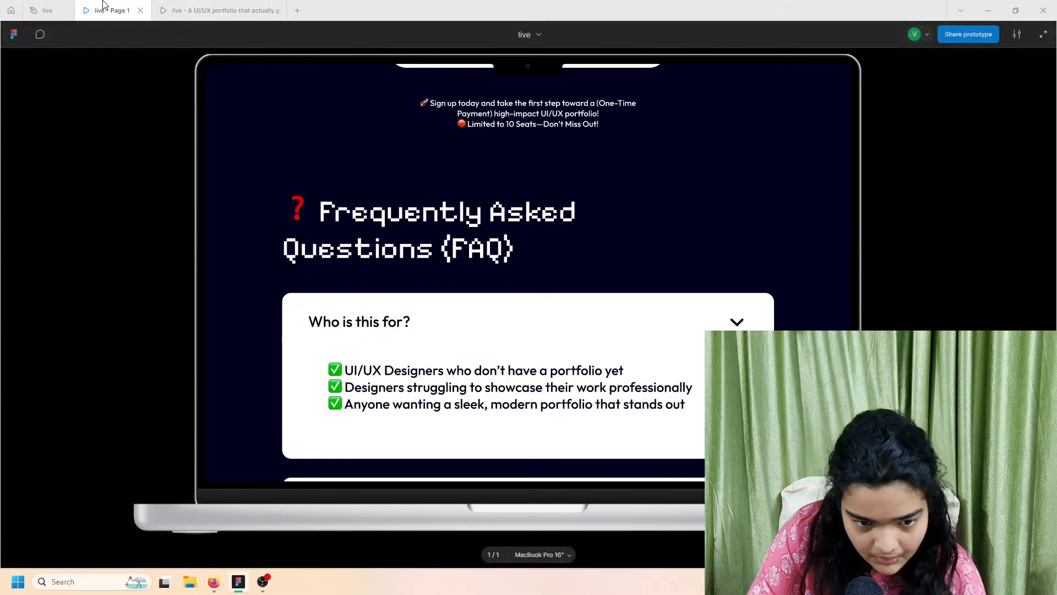
{"action": "left_click", "coordinate": [44, 10]}
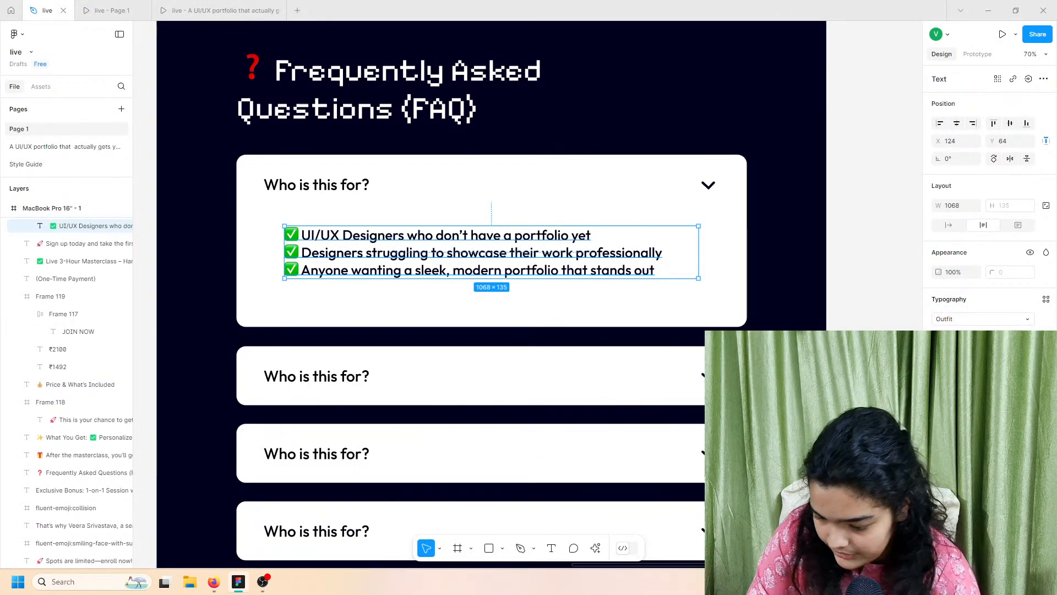
Step: Open the checklist's font size and weight lists, leaving the size unchanged
{"action": "left_click", "coordinate": [1027, 337]}
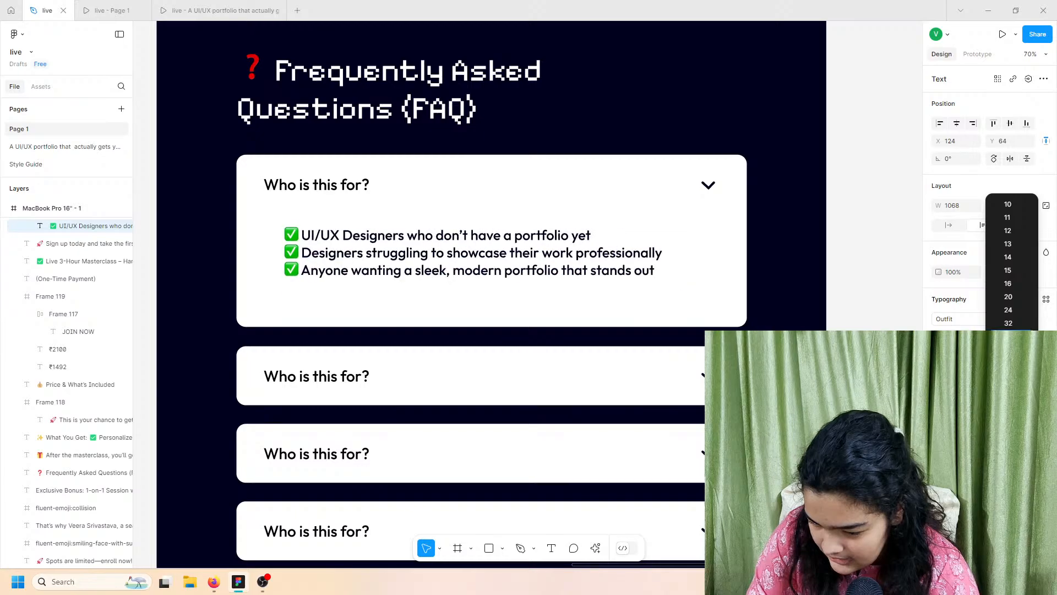
{"action": "left_click", "coordinate": [1018, 337]}
{"action": "left_click", "coordinate": [974, 336]}
Step: Set the checklist to Regular weight, move it up-left, and widen its line spacing
{"action": "left_click", "coordinate": [958, 324]}
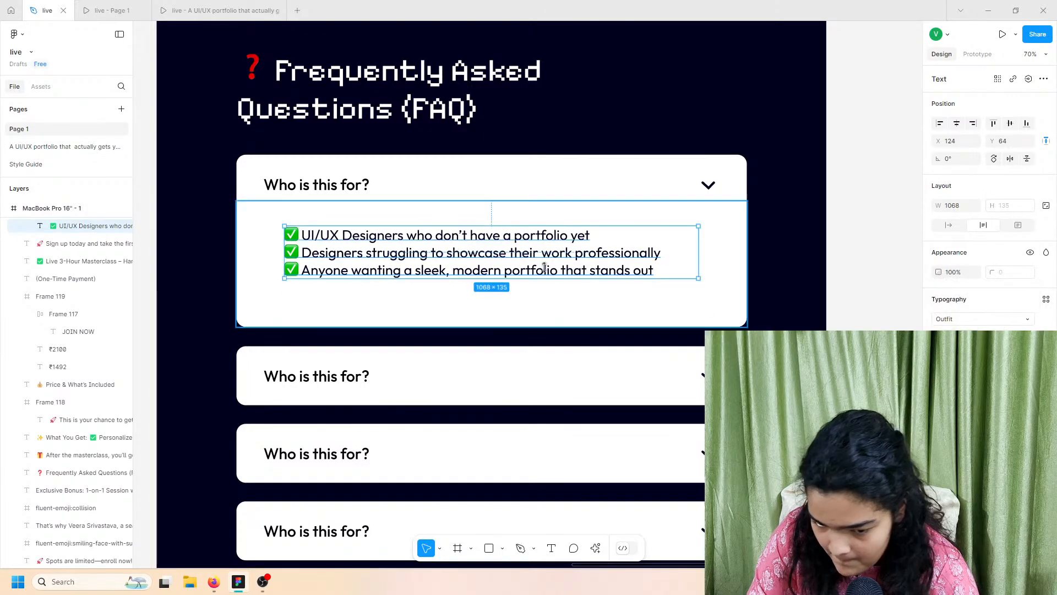
{"action": "left_click_drag", "start_coordinate": [413, 252], "coordinate": [397, 243]}
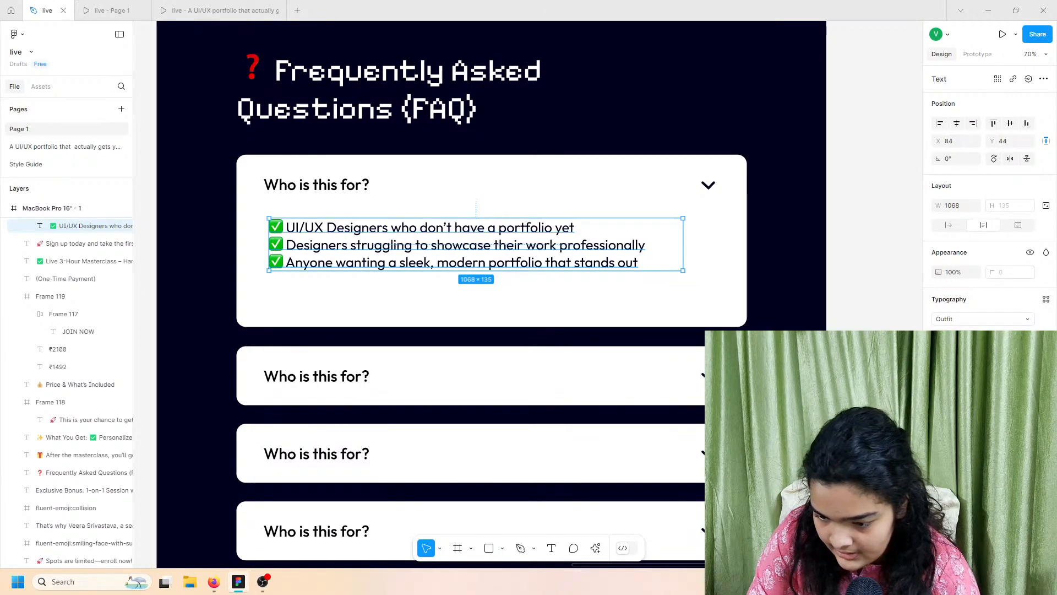
{"action": "left_click_drag", "start_coordinate": [939, 364], "coordinate": [110, 268]}
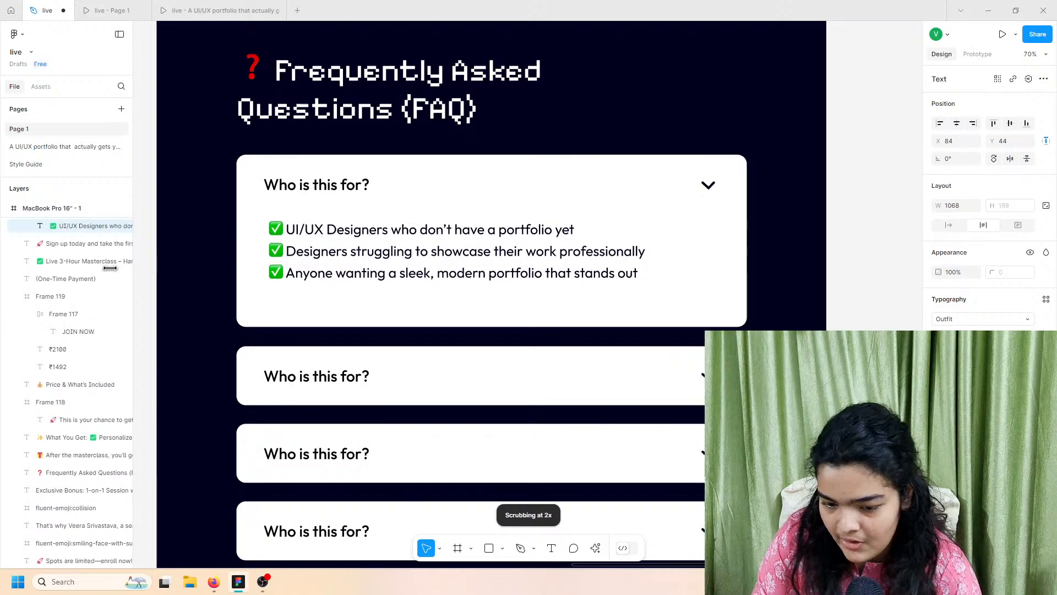
Step: Select the longer FAQ answer text on the portfolio reference page, then return to Page 1
{"action": "left_click", "coordinate": [18, 145]}
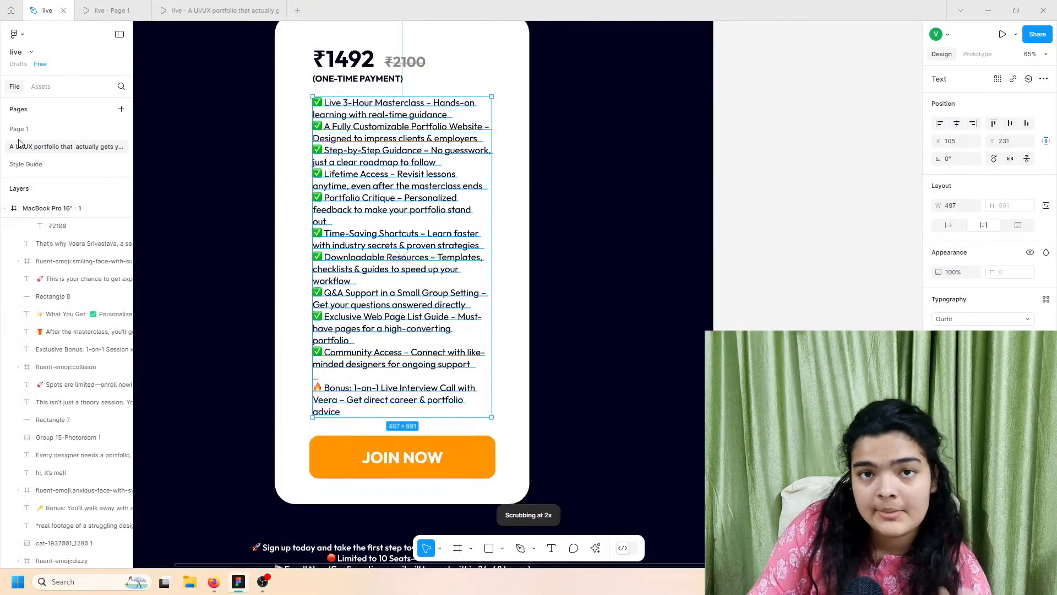
{"action": "scroll", "coordinate": [341, 385], "scroll_direction": "down", "scroll_amount": 15}
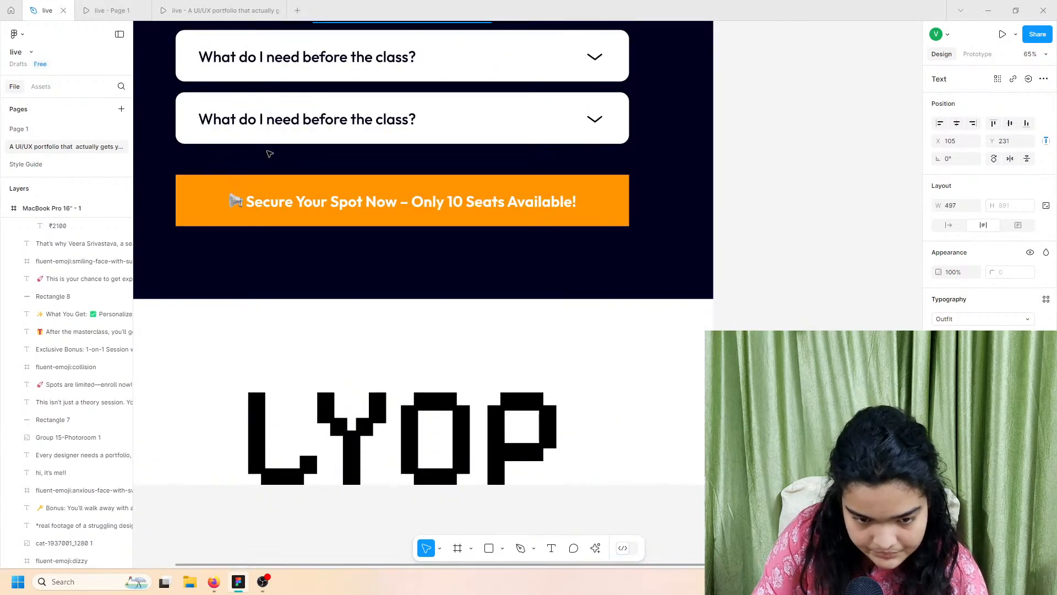
{"action": "scroll", "coordinate": [269, 154], "scroll_direction": "up", "scroll_amount": 3}
{"action": "left_click", "coordinate": [231, 41]}
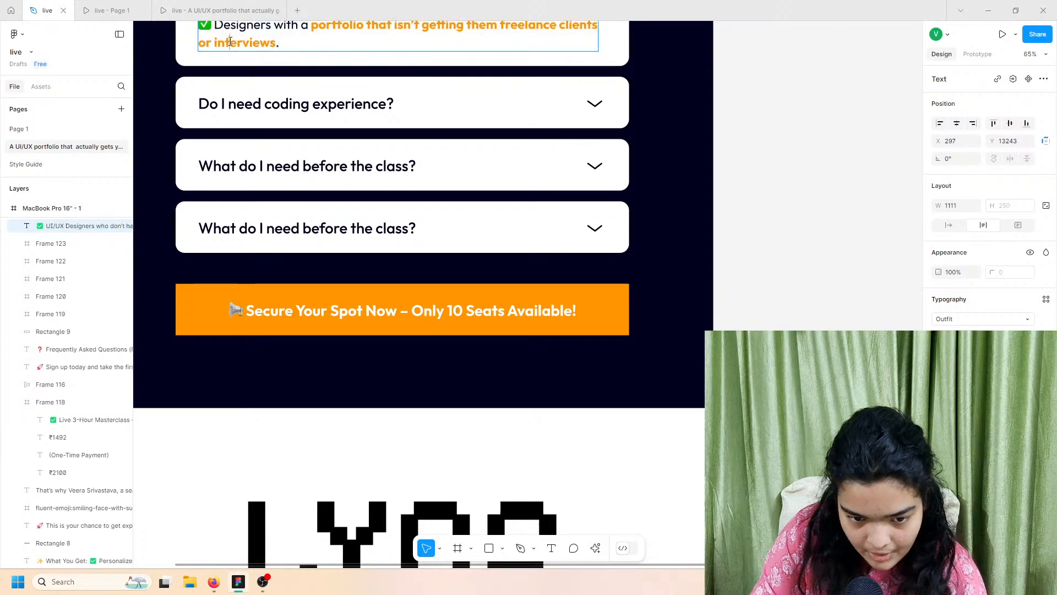
{"action": "double_click", "coordinate": [231, 41]}
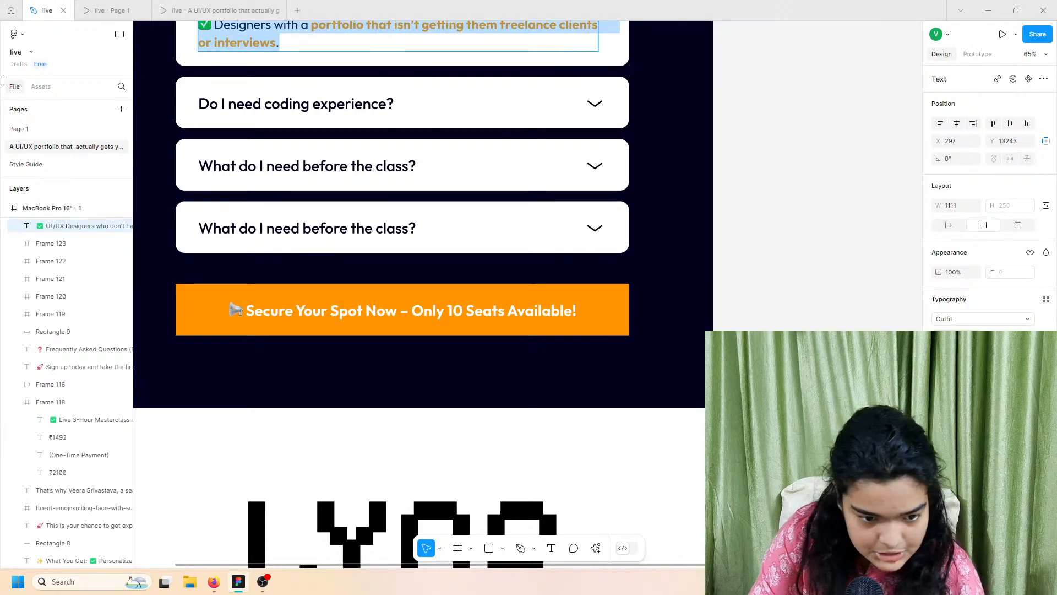
{"action": "left_click", "coordinate": [24, 134]}
Step: Paste the four-item answer over the checklist and move it higher in the card
{"action": "double_click", "coordinate": [419, 248]}
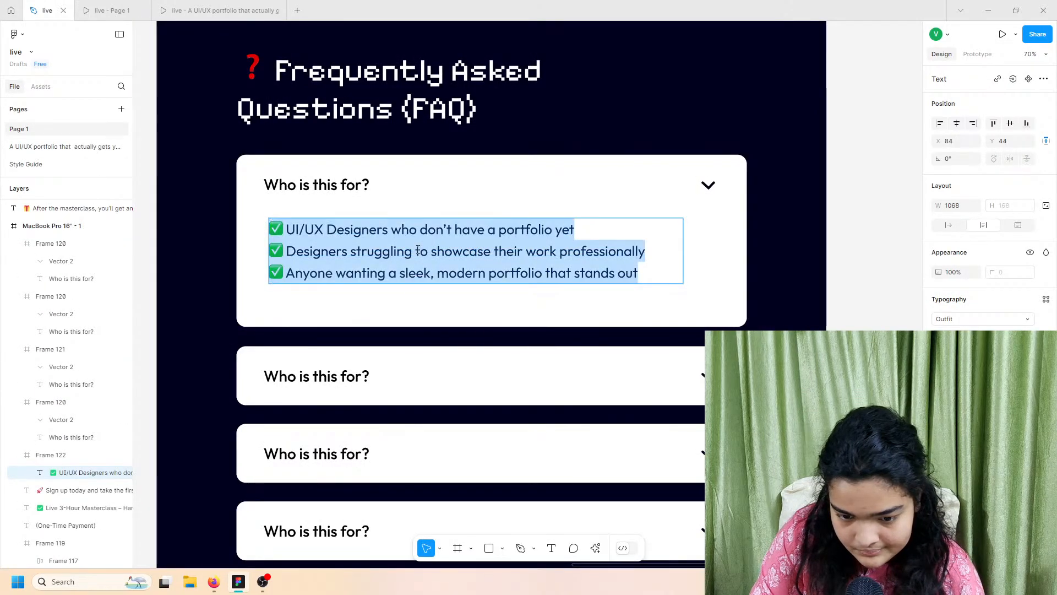
{"action": "right_click", "coordinate": [416, 247]}
{"action": "mouse_move", "coordinate": [453, 300]}
{"action": "type", "text": "✅ UI/UX Designers who don’t have a portfolio yet. ✅ Designers struggling to showcase their work professionally. ✅ Anyone wanting a sleek, modern portfolio that stands out. ✅ Designers with a portfolio that isn’t getting them freelance clients or interviews."}
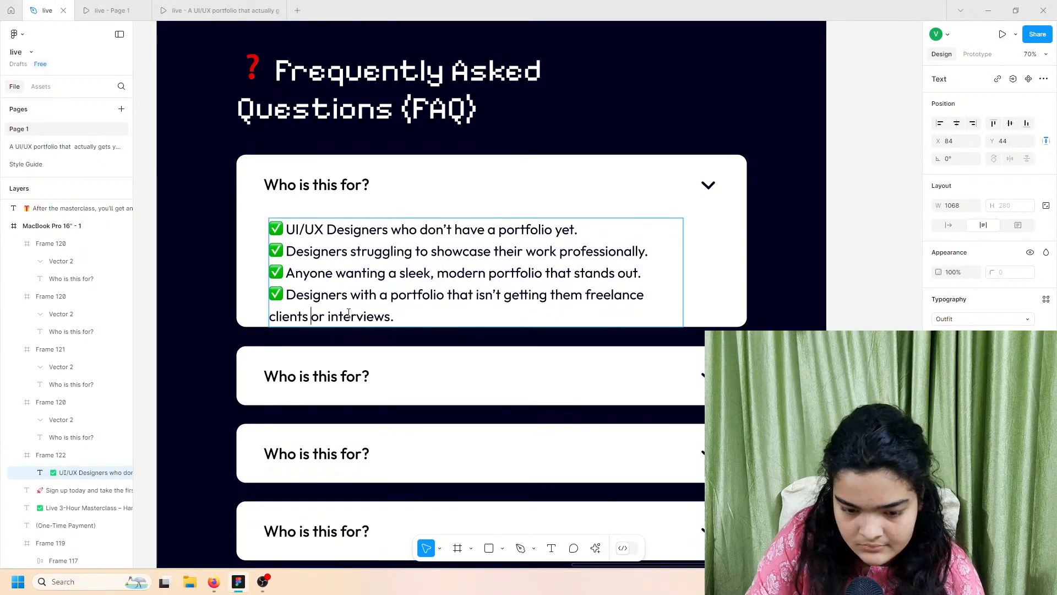
{"action": "left_click_drag", "start_coordinate": [366, 298], "coordinate": [366, 275]}
{"action": "left_click", "coordinate": [276, 310]}
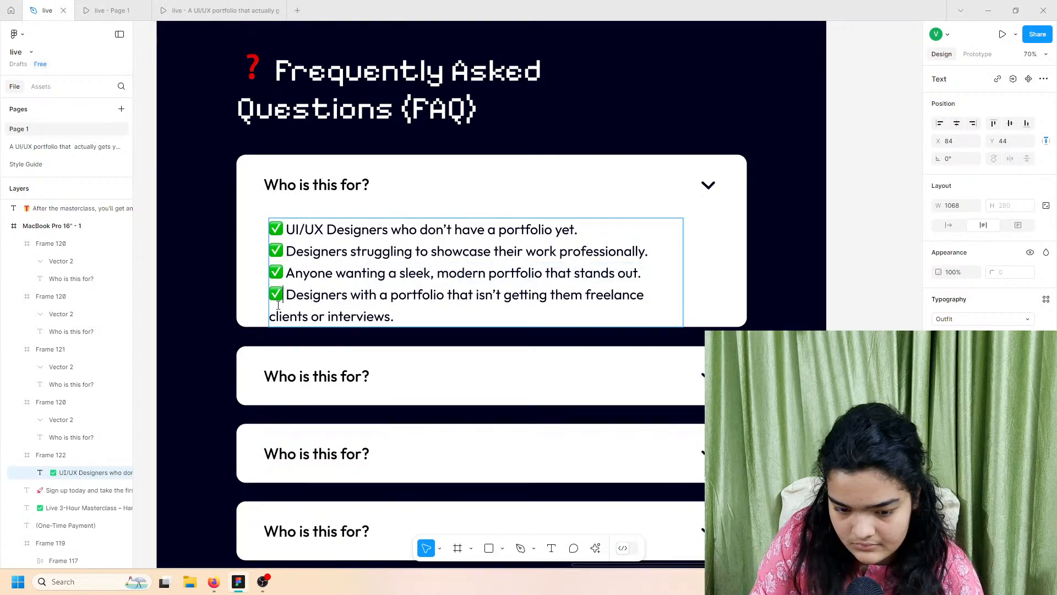
{"action": "left_click", "coordinate": [200, 349]}
{"action": "left_click_drag", "start_coordinate": [316, 300], "coordinate": [315, 291]}
Step: Bring the first FAQ answer card to the front and make it slightly taller
{"action": "left_click", "coordinate": [477, 288]}
{"action": "right_click", "coordinate": [446, 285]}
{"action": "left_click", "coordinate": [477, 257]}
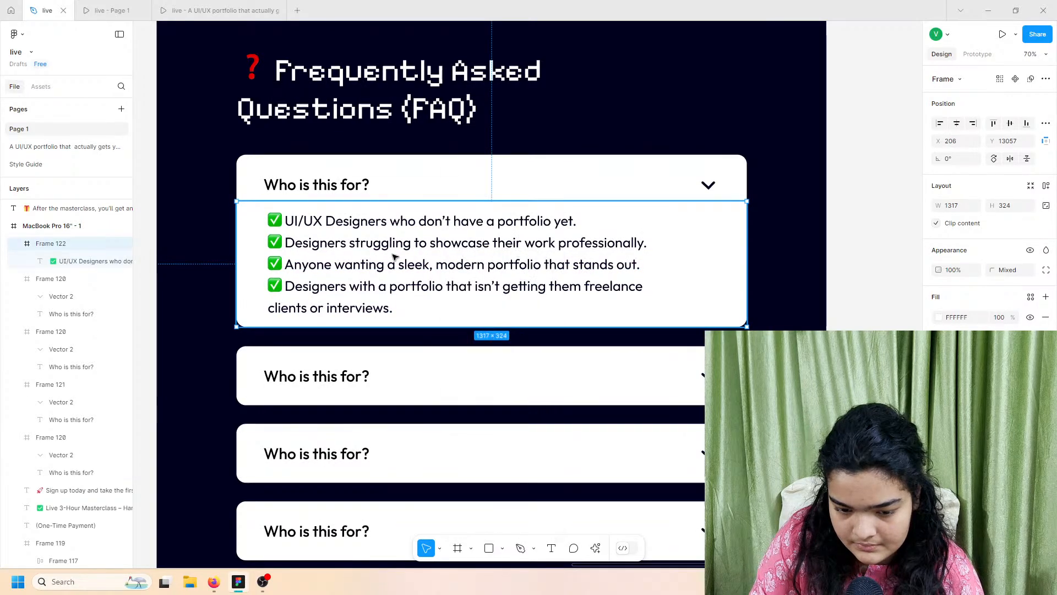
{"action": "double_click", "coordinate": [592, 297]}
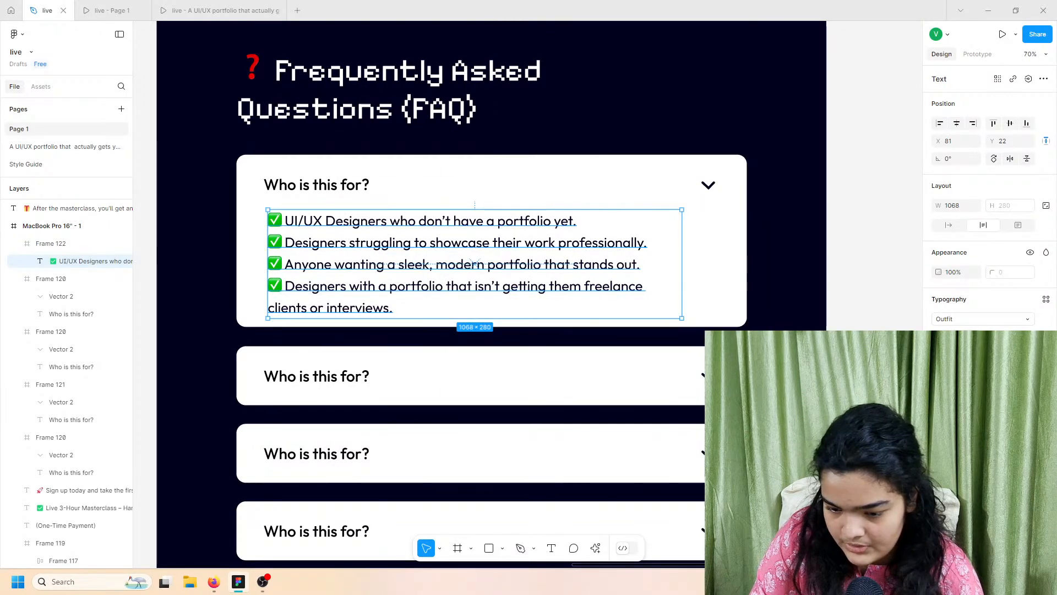
{"action": "left_click", "coordinate": [720, 302]}
{"action": "left_click_drag", "start_coordinate": [720, 327], "coordinate": [719, 336]}
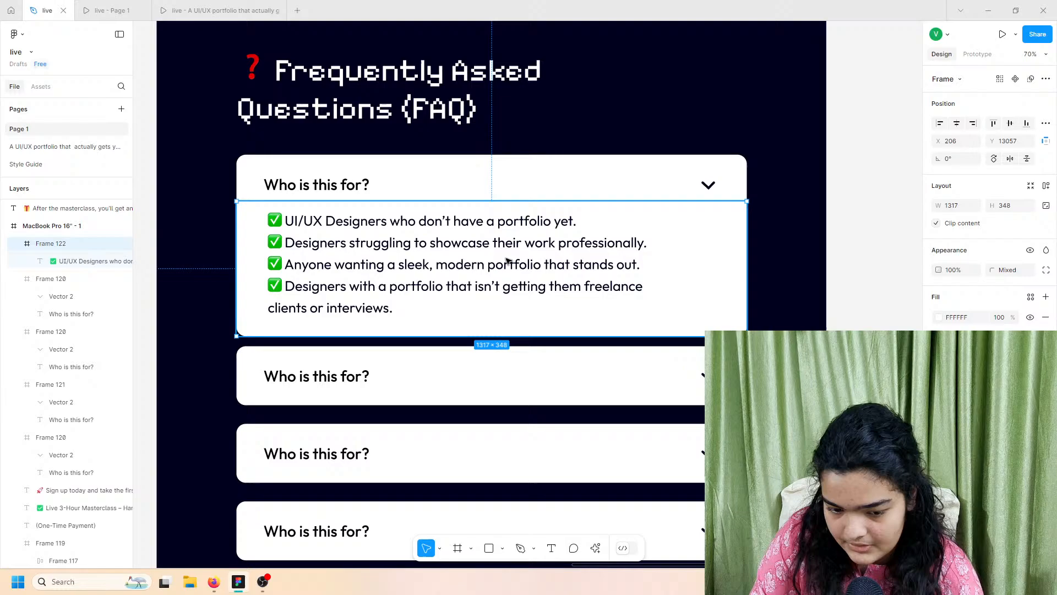
Step: Centre the answer text, tighten its line spacing, and resize it so the last line reads 'or interviews.'
{"action": "double_click", "coordinate": [422, 267]}
{"action": "left_click_drag", "start_coordinate": [369, 274], "coordinate": [367, 275]}
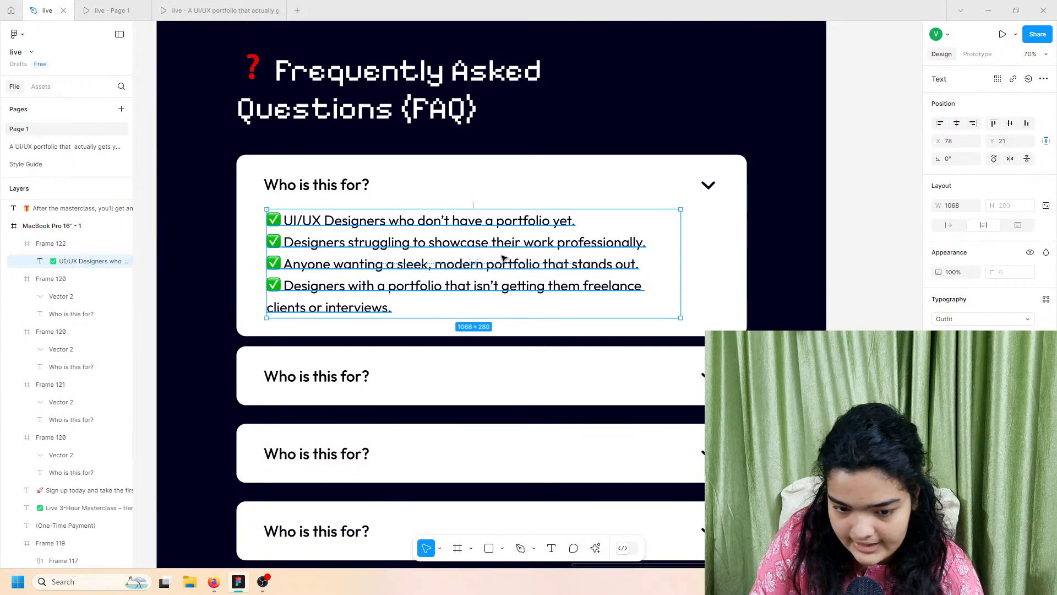
{"action": "left_click_drag", "start_coordinate": [939, 355], "coordinate": [223, 276]}
{"action": "left_click", "coordinate": [681, 270]}
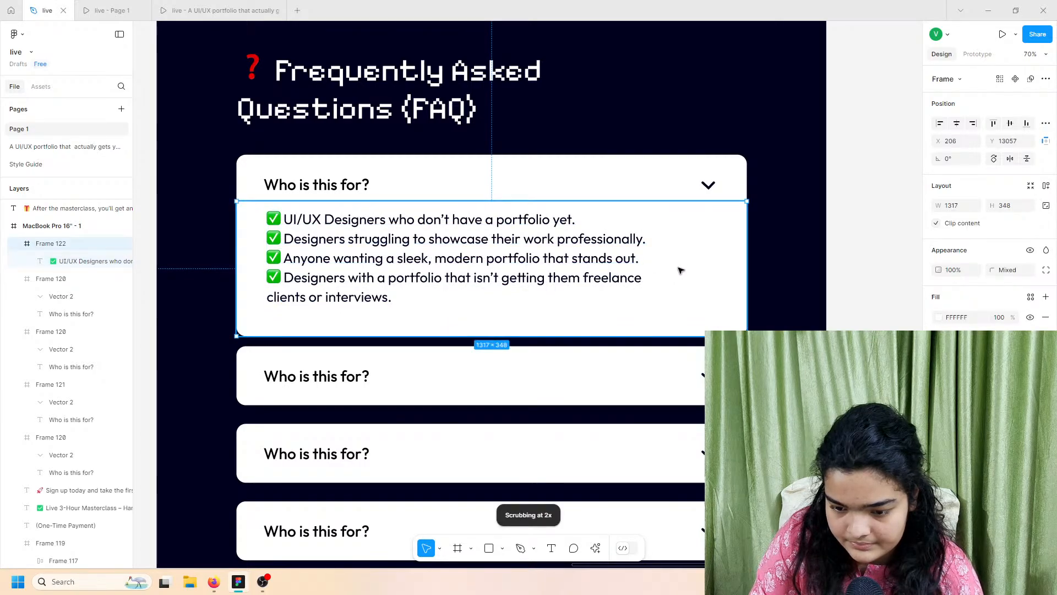
{"action": "double_click", "coordinate": [592, 251]}
{"action": "mouse_move", "coordinate": [680, 241]}
{"action": "left_mouse_down"}
{"action": "mouse_move", "coordinate": [736, 232]}
{"action": "mouse_move", "coordinate": [697, 237]}
{"action": "left_mouse_up"}
{"action": "left_click_drag", "start_coordinate": [405, 264], "coordinate": [405, 267]}
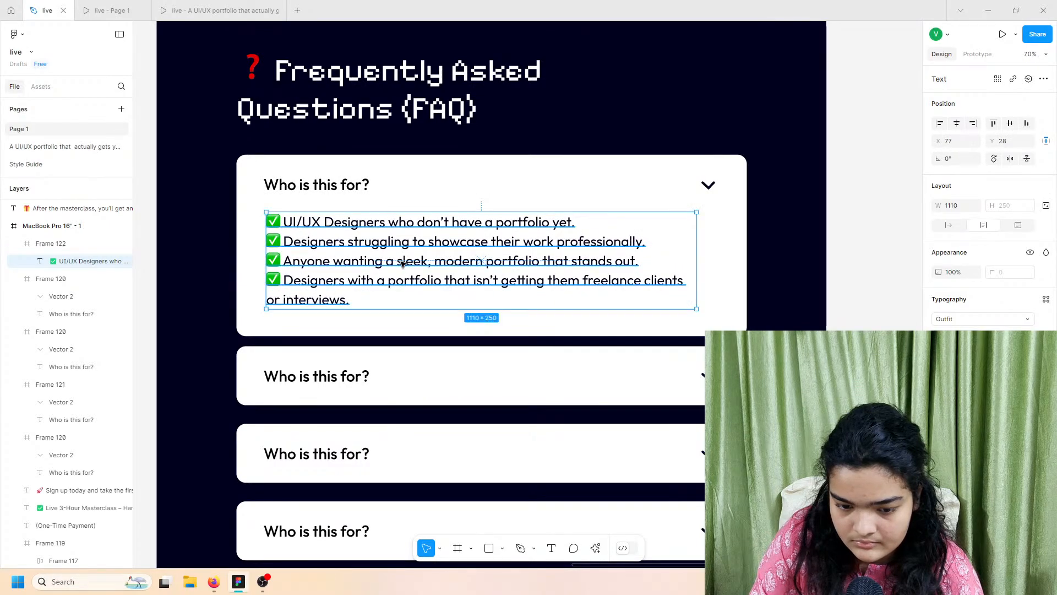
Step: Move the three collapsed FAQ cards down about 17 px
{"action": "left_click", "coordinate": [394, 370]}
{"action": "left_click", "coordinate": [380, 445], "text": "shift"}
{"action": "left_click", "coordinate": [378, 517], "text": "shift"}
{"action": "left_click_drag", "start_coordinate": [378, 438], "coordinate": [378, 448]}
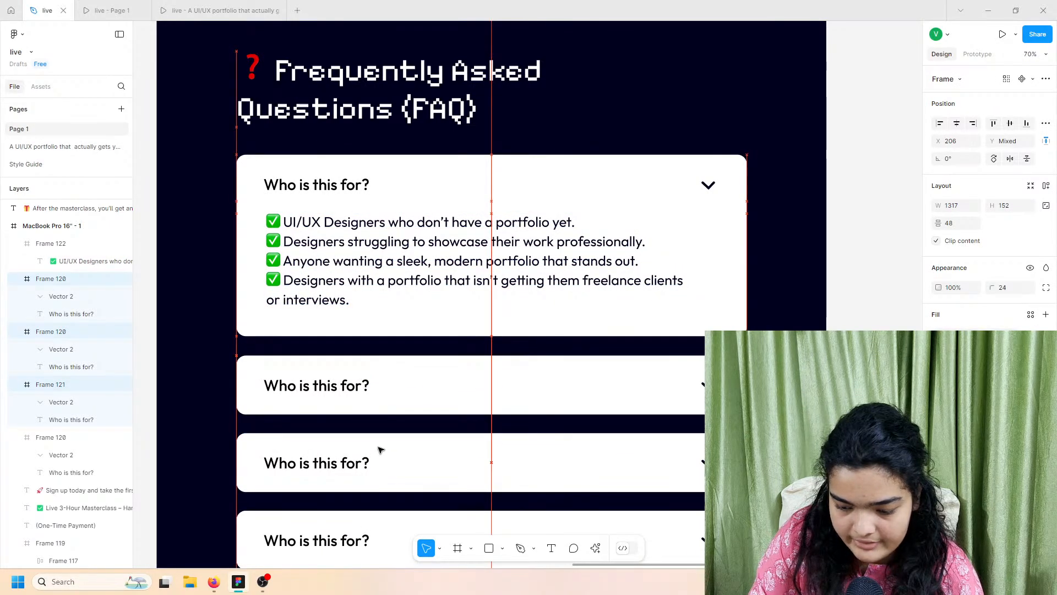
{"action": "left_click", "coordinate": [308, 244]}
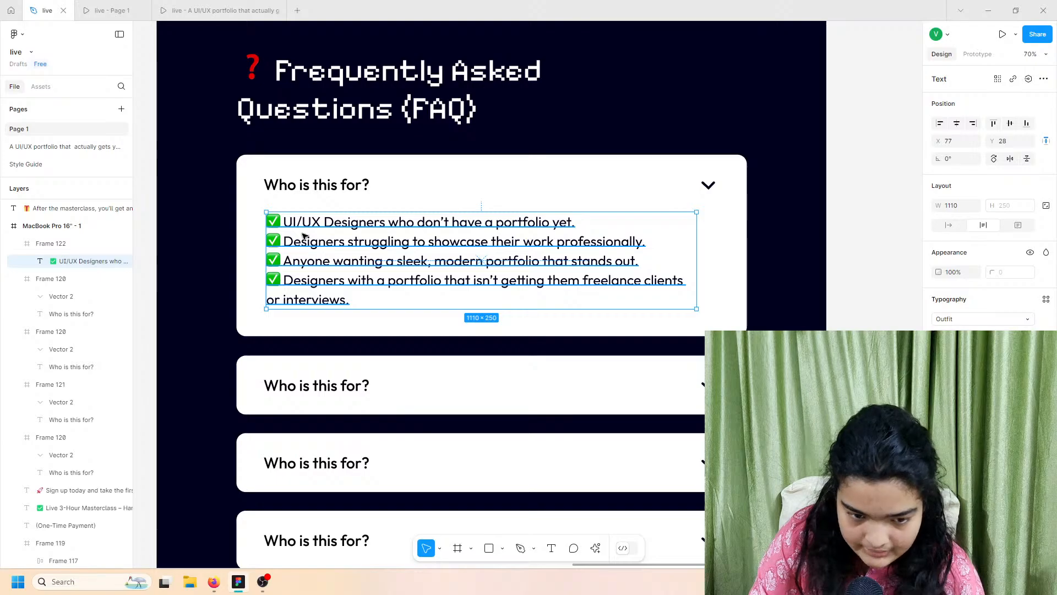
Step: Check the updated FAQ in the prototype preview and return to the editor
{"action": "left_click", "coordinate": [112, 7]}
{"action": "left_click", "coordinate": [175, 7]}
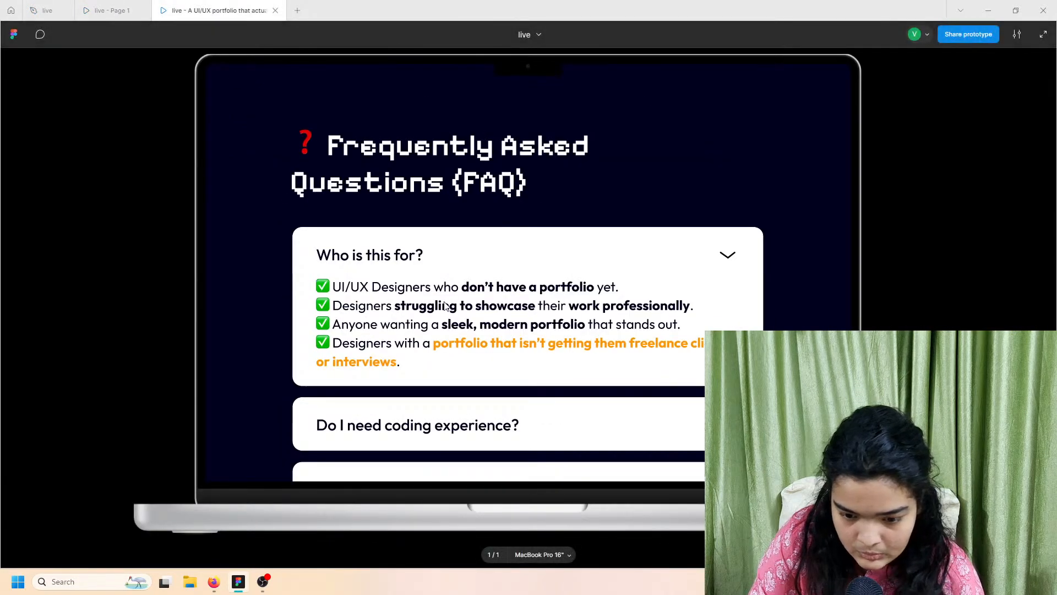
{"action": "left_click", "coordinate": [47, 10]}
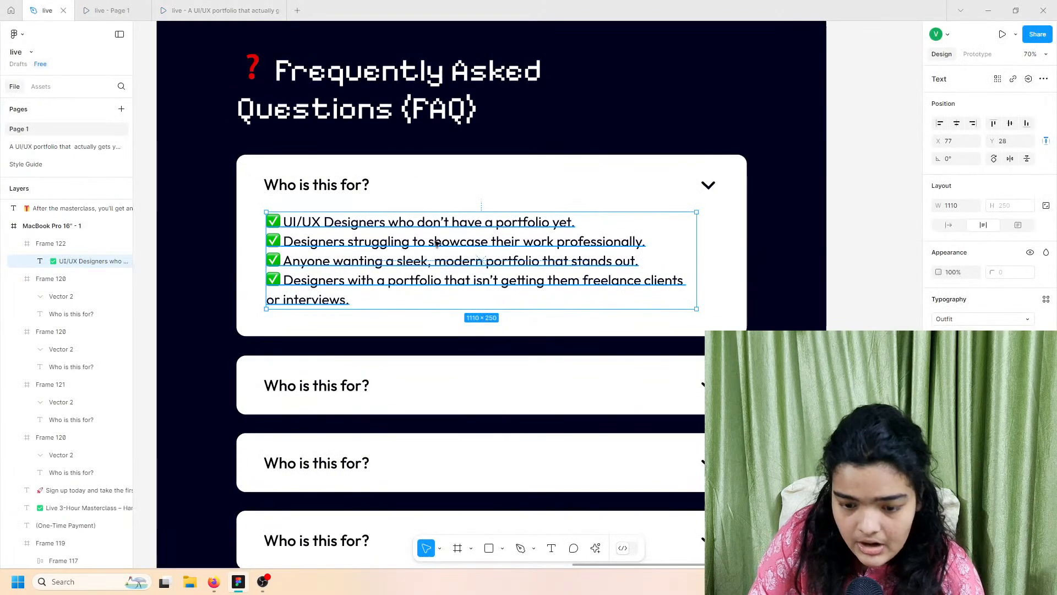
{"action": "scroll", "coordinate": [465, 210], "scroll_direction": "up", "scroll_amount": 5, "text": "ctrl"}
Step: Bold the phrase 'don't have a portfolio' in the first checklist bullet
{"action": "double_click", "coordinate": [465, 209]}
{"action": "left_click", "coordinate": [453, 213]}
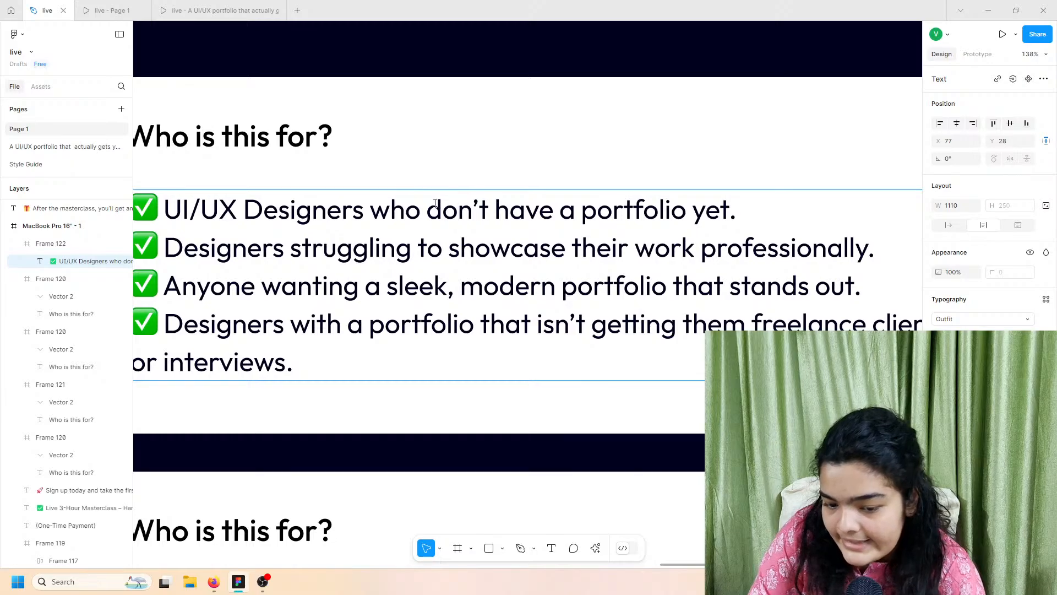
{"action": "left_click_drag", "start_coordinate": [435, 203], "coordinate": [706, 196]}
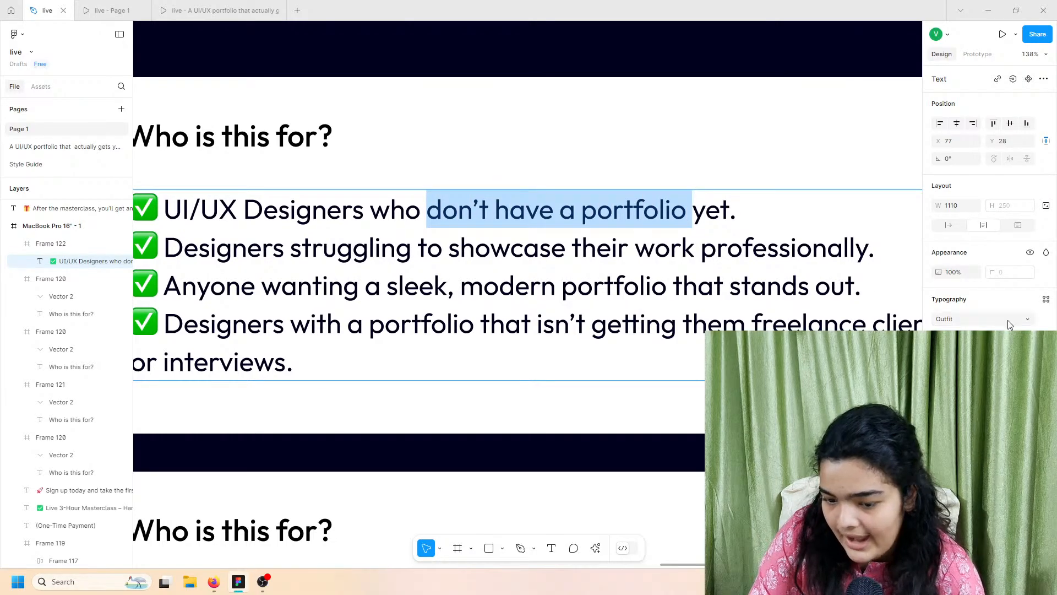
{"action": "left_click", "coordinate": [958, 337]}
{"action": "left_click", "coordinate": [955, 376]}
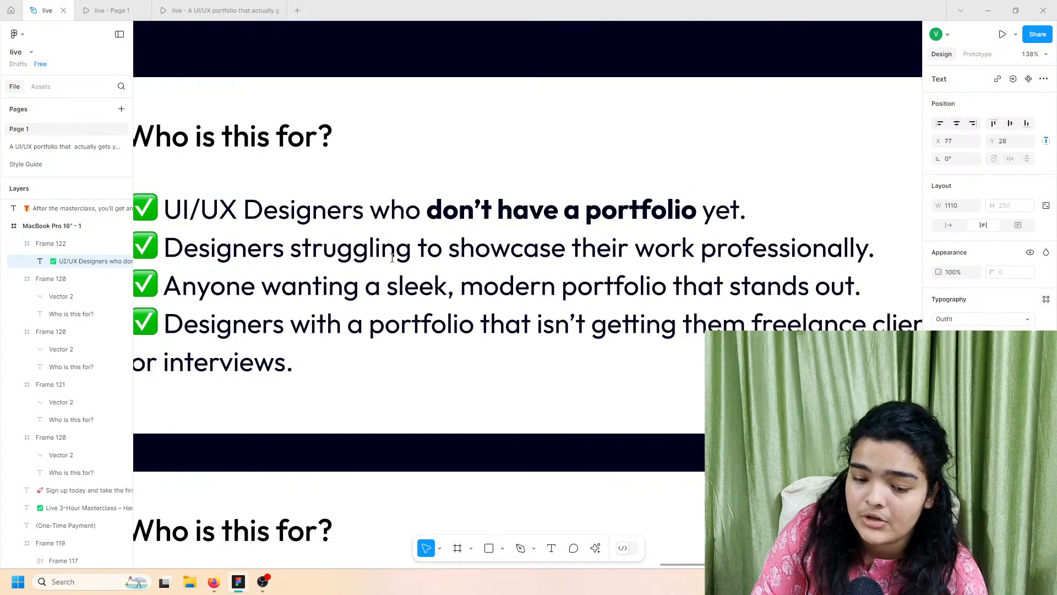
Step: Bold 'struggling to showcase' and 'work professionally' in the second bullet
{"action": "left_click", "coordinate": [338, 248]}
{"action": "left_click_drag", "start_coordinate": [293, 242], "coordinate": [563, 247]}
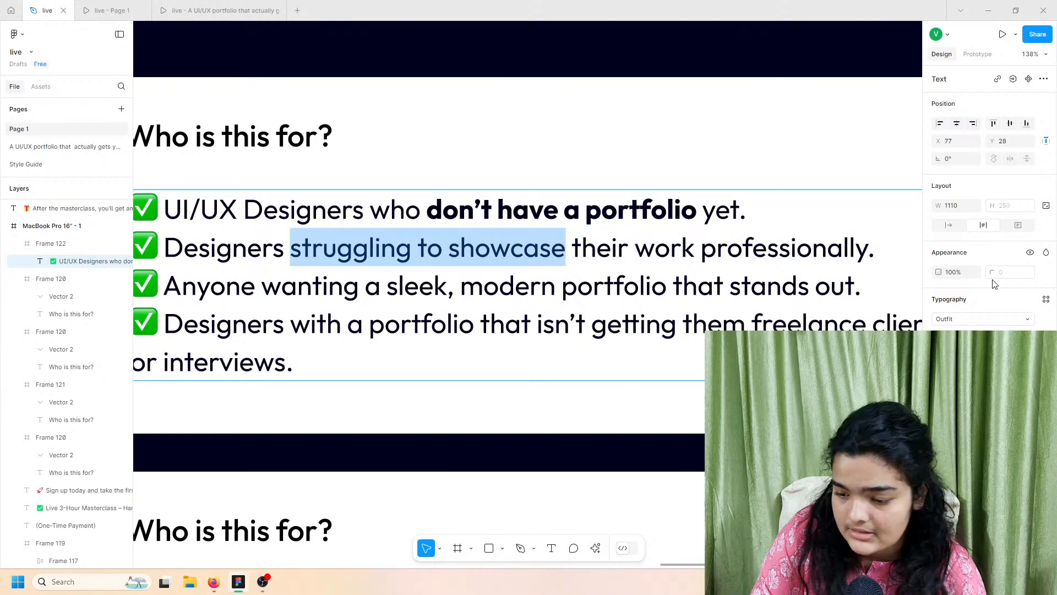
{"action": "left_click", "coordinate": [957, 337]}
{"action": "key", "text": "Escape"}
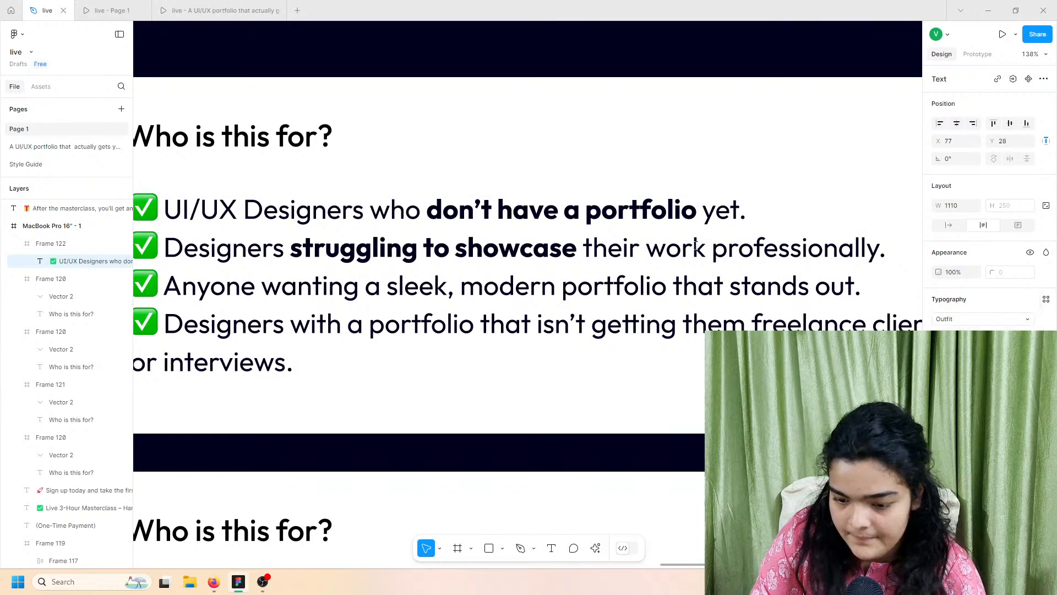
{"action": "left_click_drag", "start_coordinate": [640, 249], "coordinate": [852, 253]}
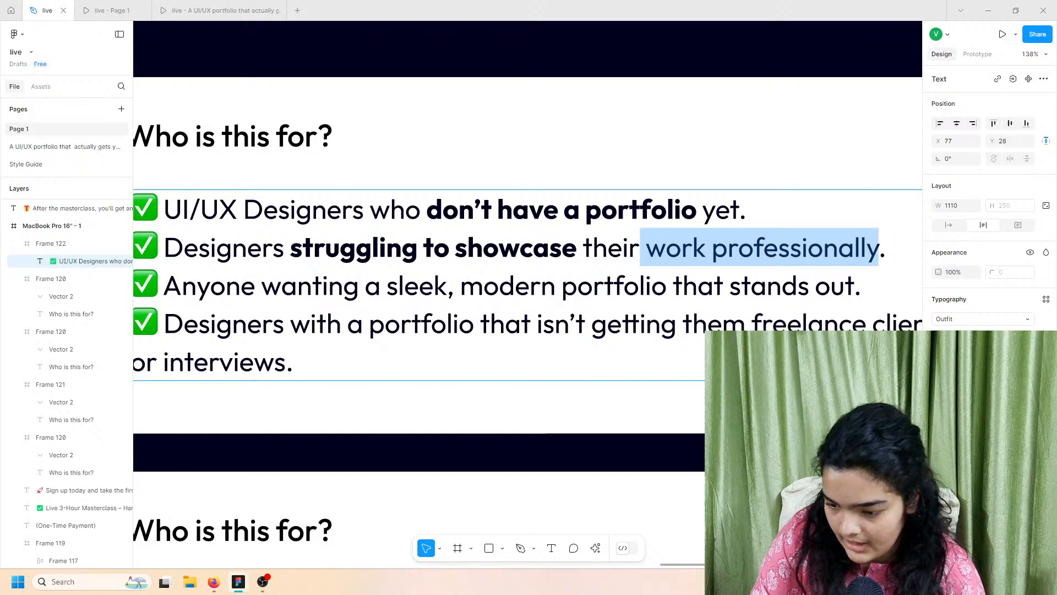
{"action": "left_click", "coordinate": [957, 336]}
{"action": "left_click", "coordinate": [964, 362]}
{"action": "left_click", "coordinate": [958, 336]}
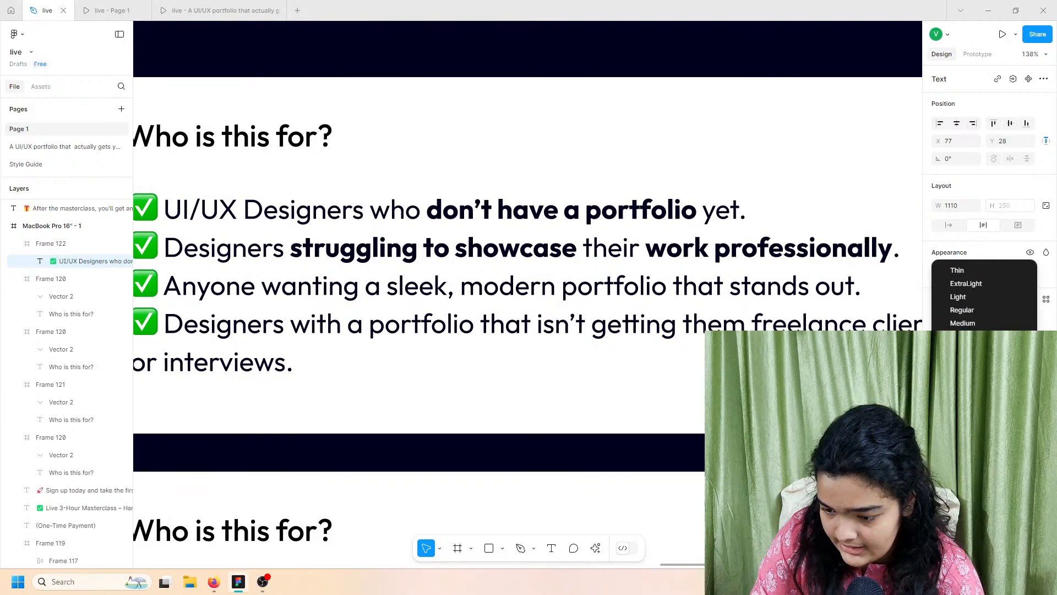
{"action": "left_click", "coordinate": [958, 350]}
Step: Bold 'sleek, modern portfolio' in the third bullet
{"action": "left_click", "coordinate": [374, 288]}
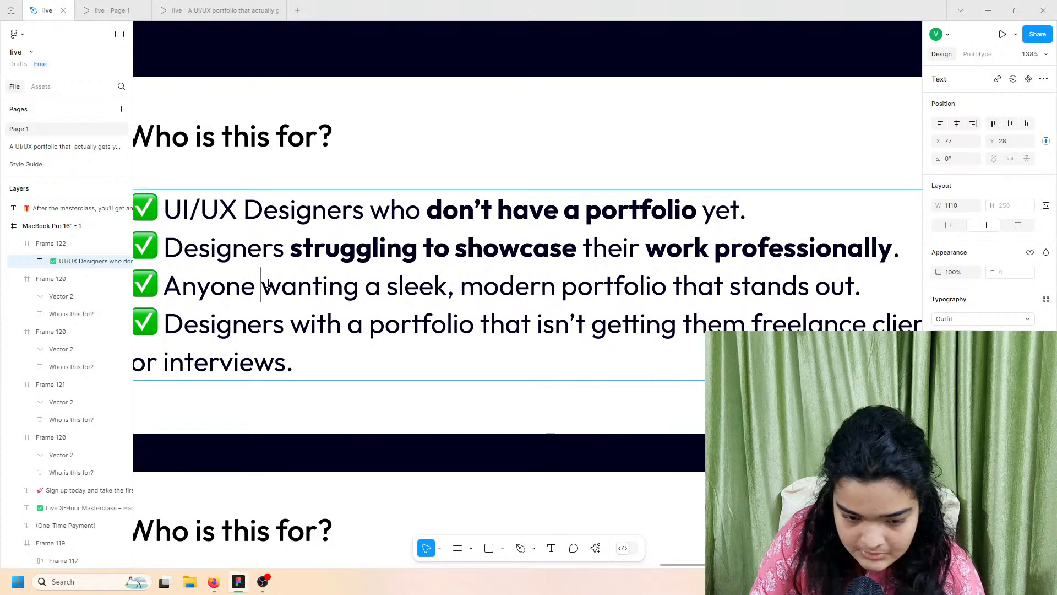
{"action": "left_click_drag", "start_coordinate": [269, 283], "coordinate": [669, 287]}
{"action": "left_click", "coordinate": [365, 286]}
{"action": "left_click", "coordinate": [968, 337]}
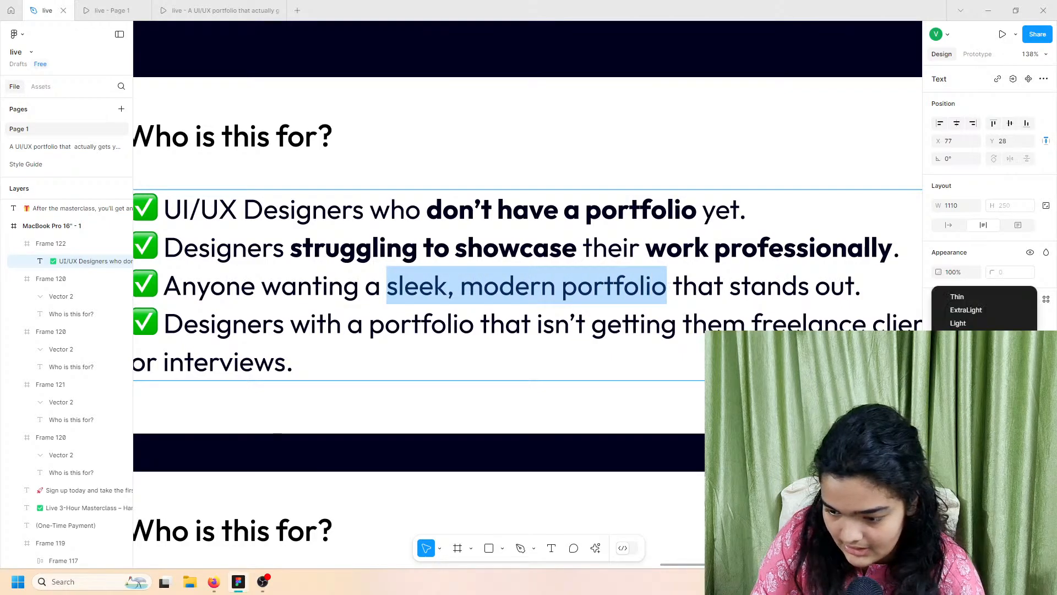
{"action": "left_click", "coordinate": [966, 377]}
Step: Make 'portfolio that isn't getting them freelance clients or interviews' bold and orange
{"action": "left_click_drag", "start_coordinate": [369, 324], "coordinate": [288, 374]}
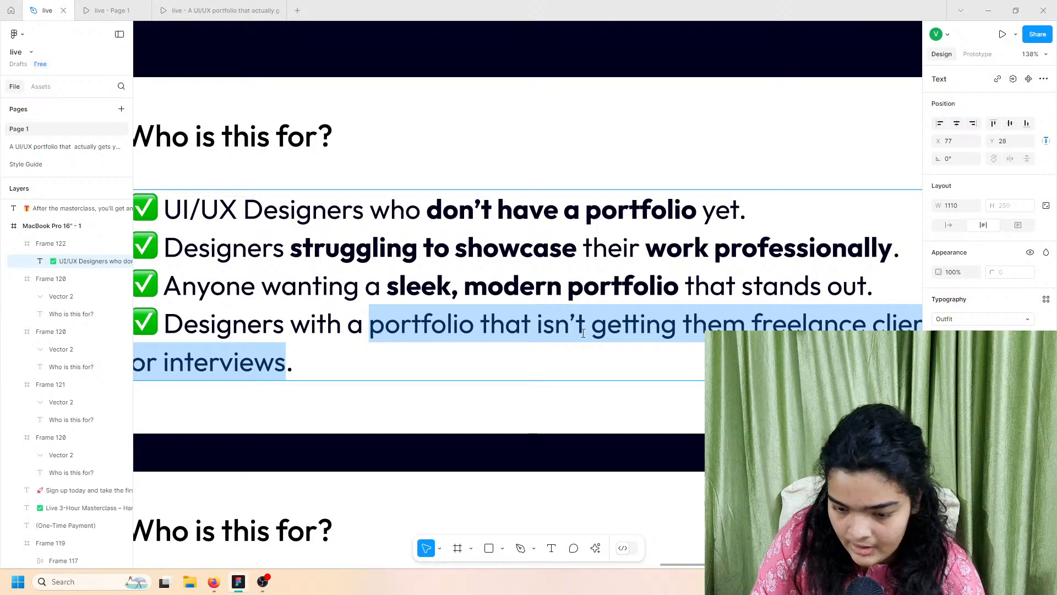
{"action": "scroll", "coordinate": [583, 333], "scroll_direction": "down", "scroll_amount": 5}
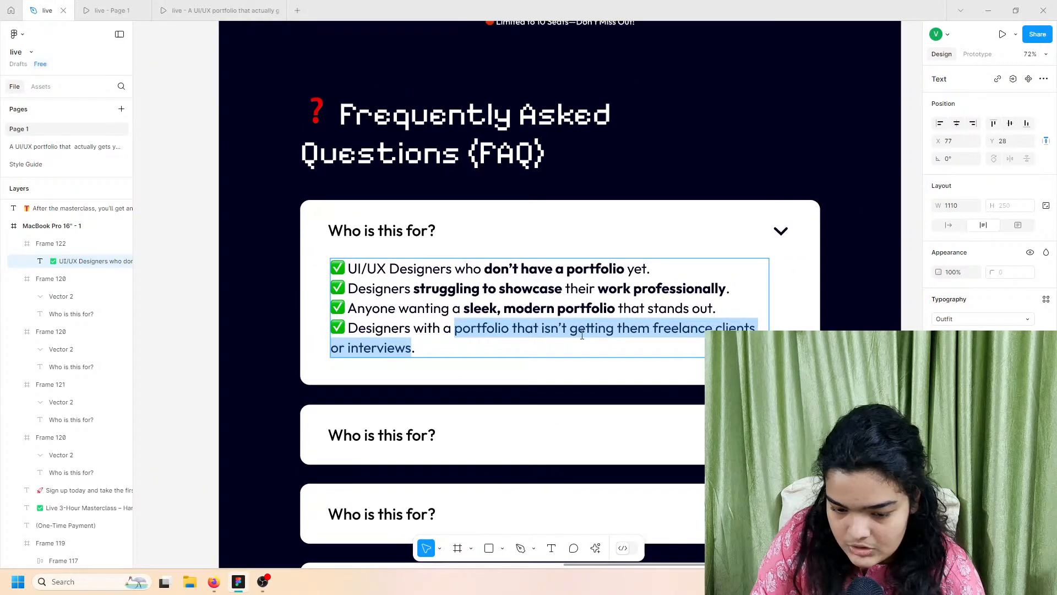
{"action": "scroll", "coordinate": [582, 335], "scroll_direction": "down", "scroll_amount": 1}
{"action": "left_click", "coordinate": [956, 337]}
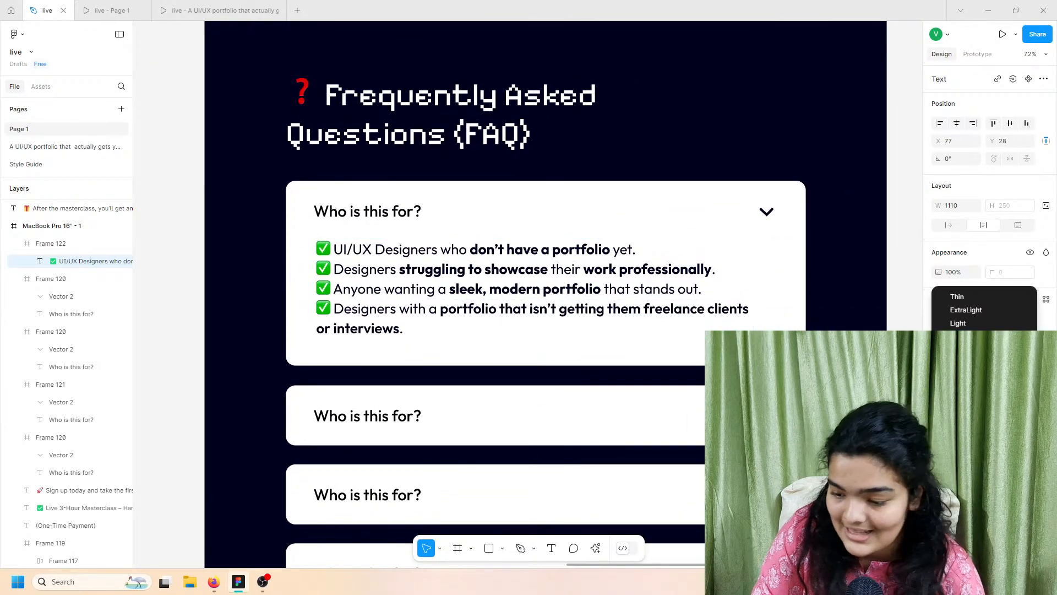
{"action": "left_click", "coordinate": [940, 438]}
{"action": "left_click", "coordinate": [941, 439]}
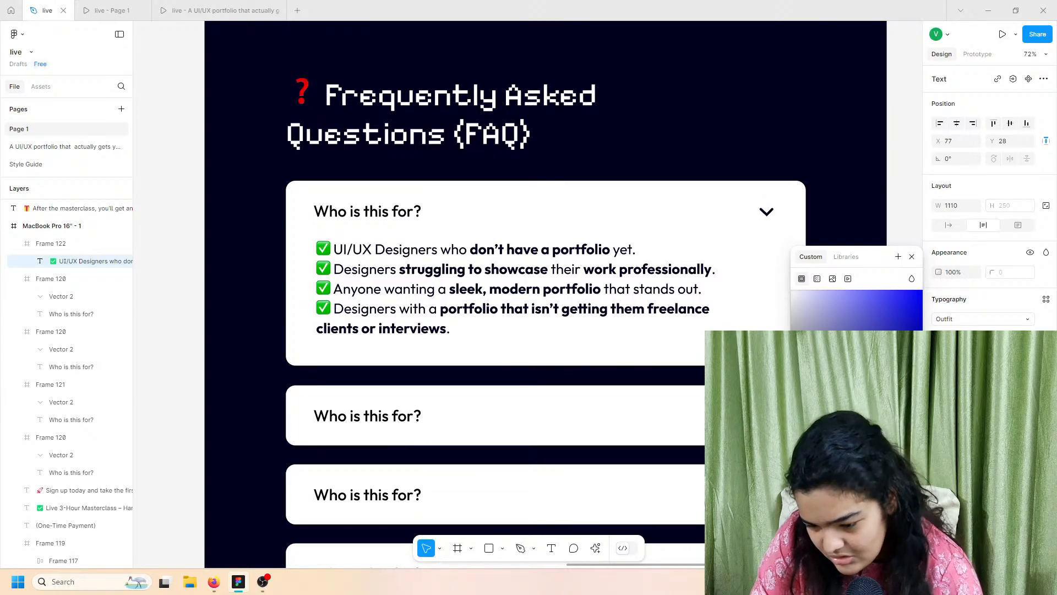
{"action": "left_click", "coordinate": [828, 504]}
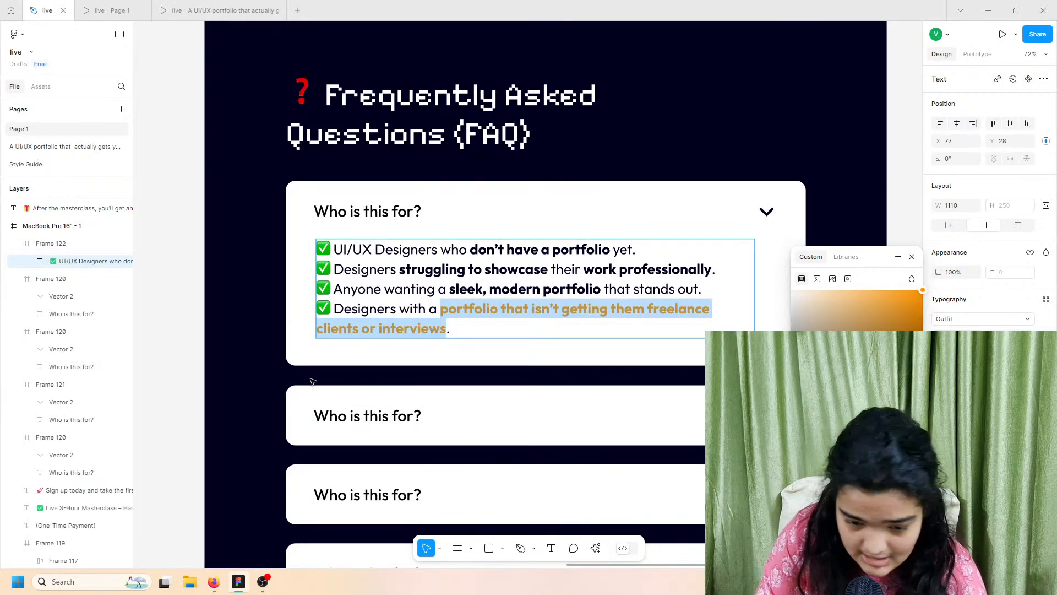
{"action": "left_click", "coordinate": [264, 373]}
Step: Select the second FAQ card and check it in the prototype preview before returning
{"action": "left_click", "coordinate": [264, 373]}
{"action": "scroll", "coordinate": [265, 366], "scroll_direction": "down", "scroll_amount": 5}
{"action": "scroll", "coordinate": [280, 367], "scroll_direction": "down", "scroll_amount": 2}
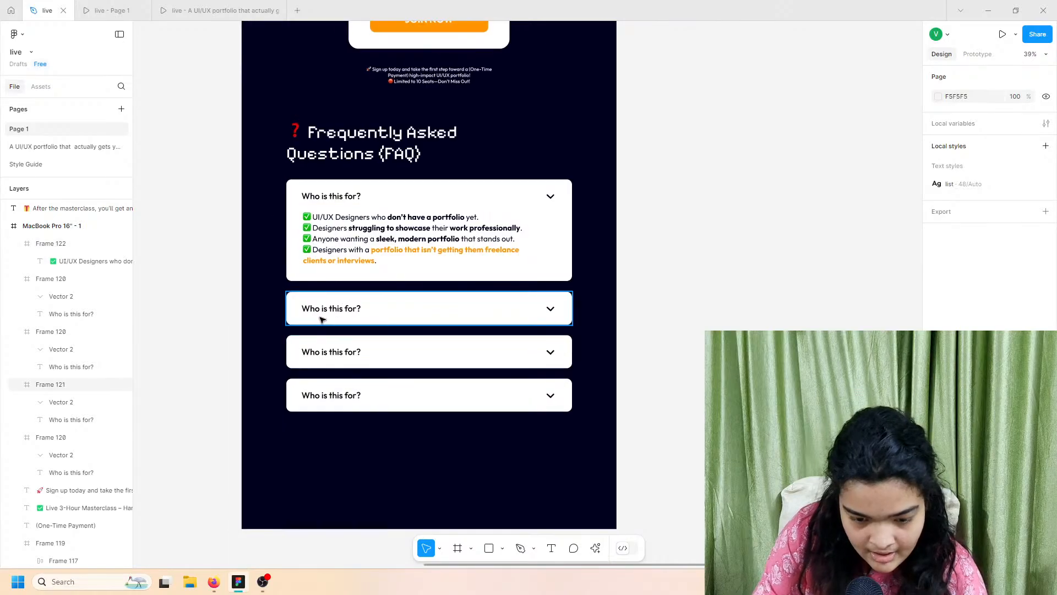
{"action": "left_click", "coordinate": [321, 318]}
{"action": "left_click", "coordinate": [122, 7]}
{"action": "scroll", "coordinate": [309, 294], "scroll_direction": "down", "scroll_amount": 5}
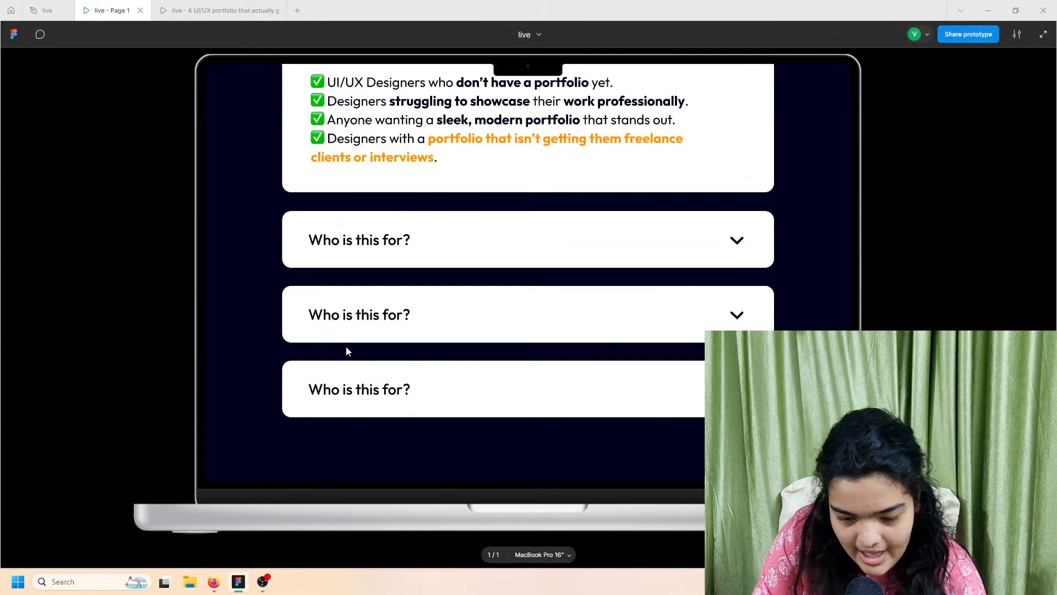
{"action": "left_click", "coordinate": [52, 10]}
Step: Select the line 'Do I need coding experience?' in the FAQ notes text
{"action": "scroll", "coordinate": [411, 331], "scroll_direction": "left", "scroll_amount": 4}
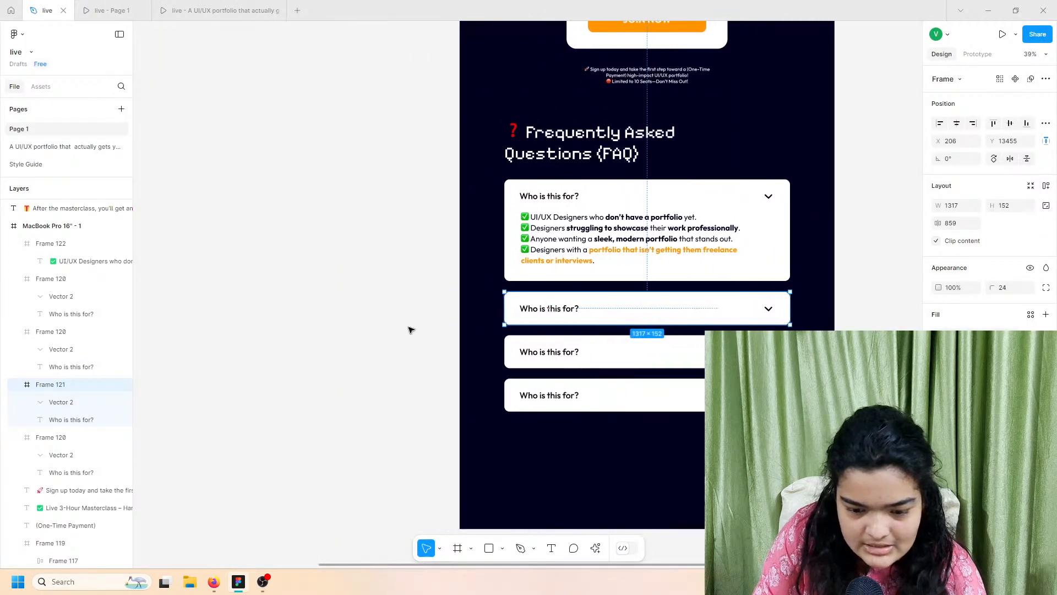
{"action": "scroll", "coordinate": [373, 326], "scroll_direction": "up", "scroll_amount": 6}
{"action": "scroll", "coordinate": [280, 155], "scroll_direction": "up", "scroll_amount": 5}
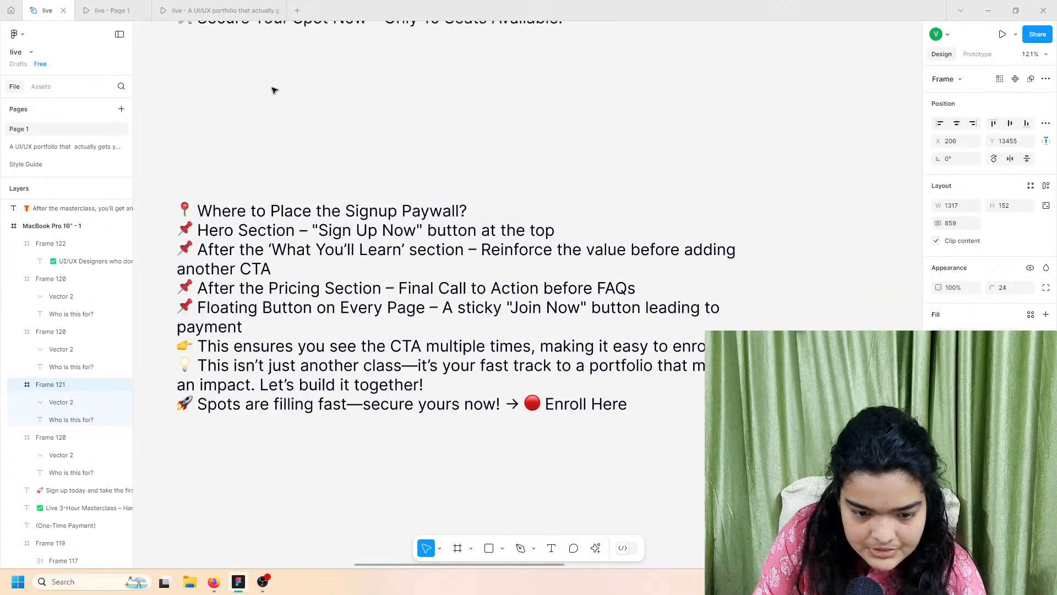
{"action": "scroll", "coordinate": [263, 94], "scroll_direction": "up", "scroll_amount": 4}
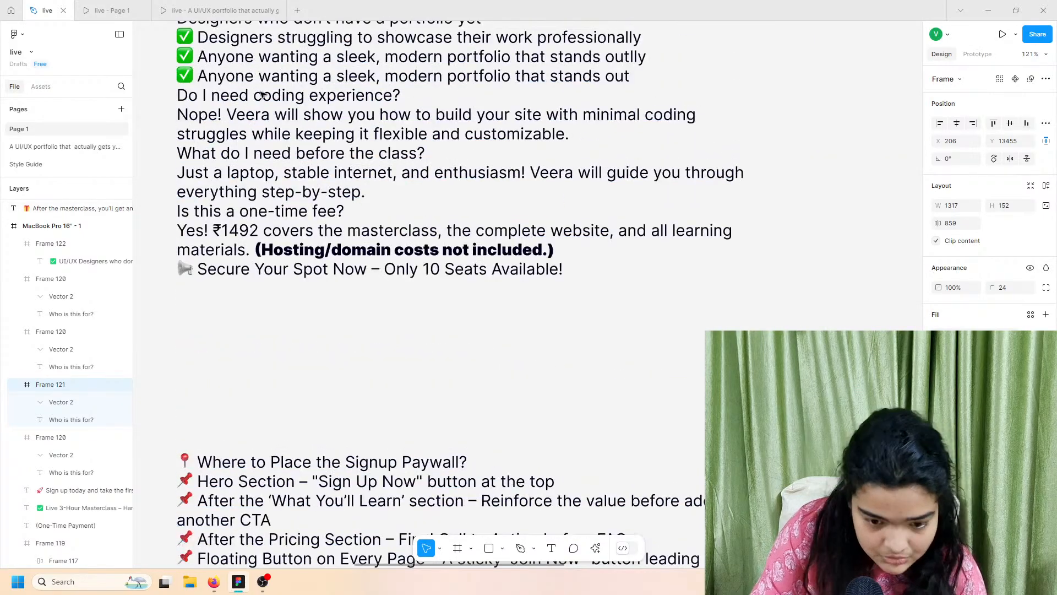
{"action": "scroll", "coordinate": [215, 150], "scroll_direction": "up", "scroll_amount": 3}
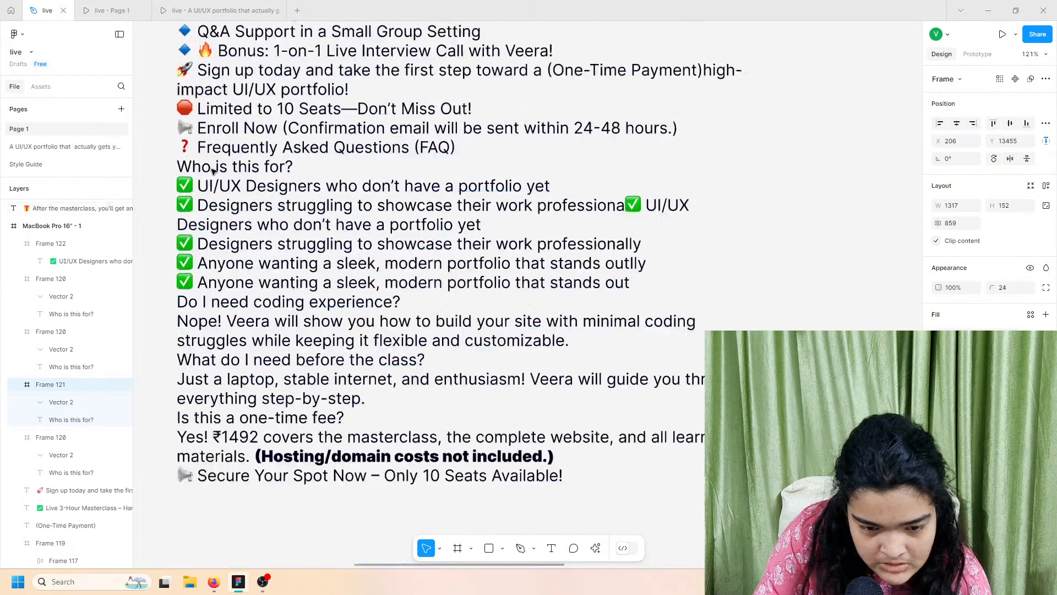
{"action": "scroll", "coordinate": [213, 325], "scroll_direction": "down", "scroll_amount": 1}
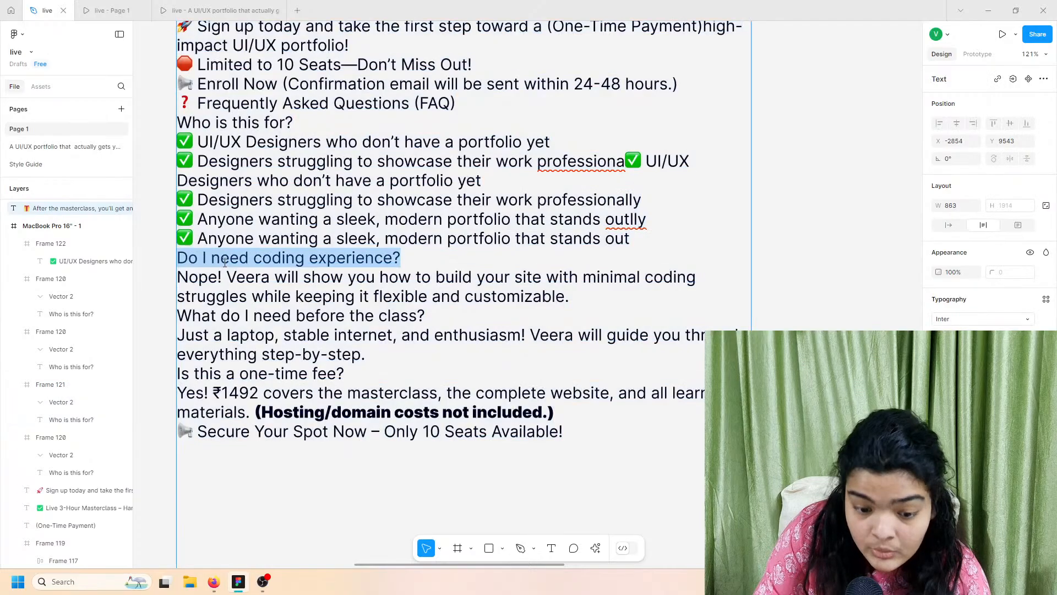
{"action": "triple_click", "coordinate": [225, 262]}
{"action": "key", "text": "ctrl+c"}
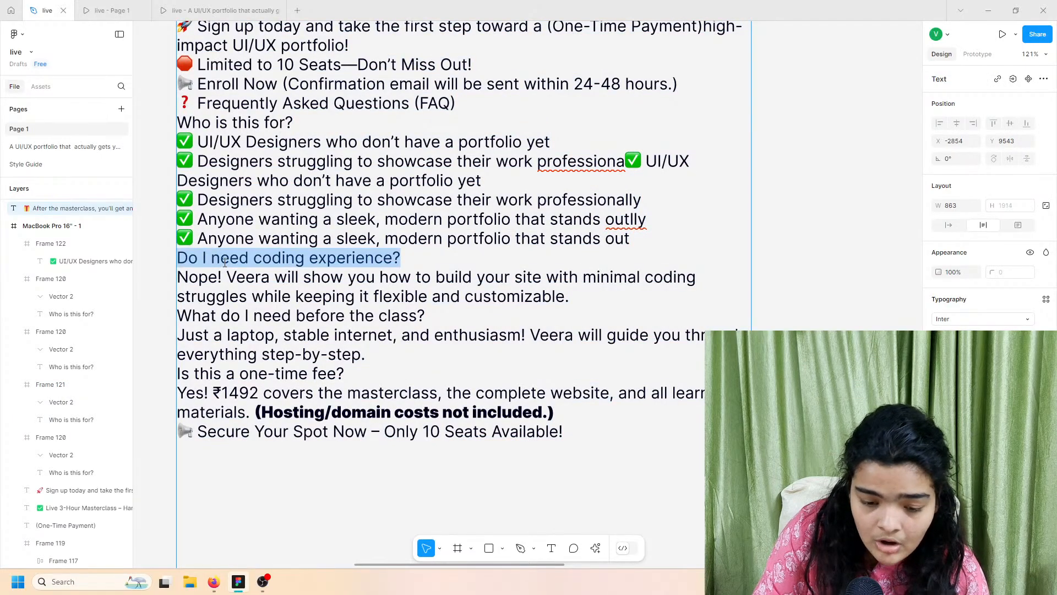
{"action": "scroll", "coordinate": [291, 251], "scroll_direction": "down", "scroll_amount": 4}
{"action": "scroll", "coordinate": [292, 248], "scroll_direction": "down", "scroll_amount": 16}
{"action": "scroll", "coordinate": [291, 248], "scroll_direction": "right", "scroll_amount": 6}
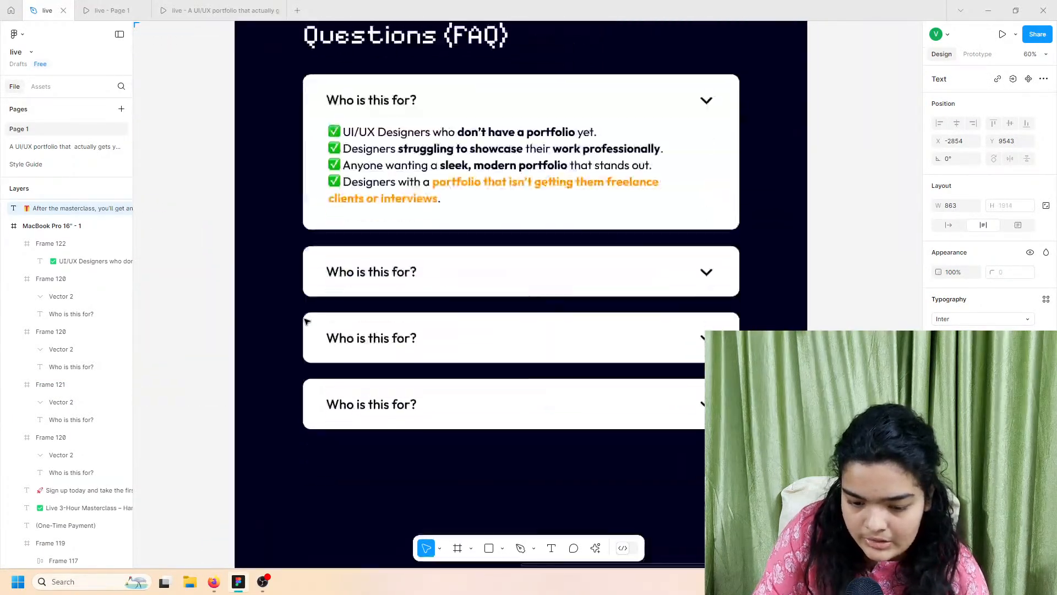
Step: Replace the second card's question with 'Do I need coding experience?' using Paste and match style
{"action": "scroll", "coordinate": [306, 321], "scroll_direction": "down", "scroll_amount": 1}
{"action": "left_click", "coordinate": [342, 258]}
{"action": "right_click", "coordinate": [341, 259]}
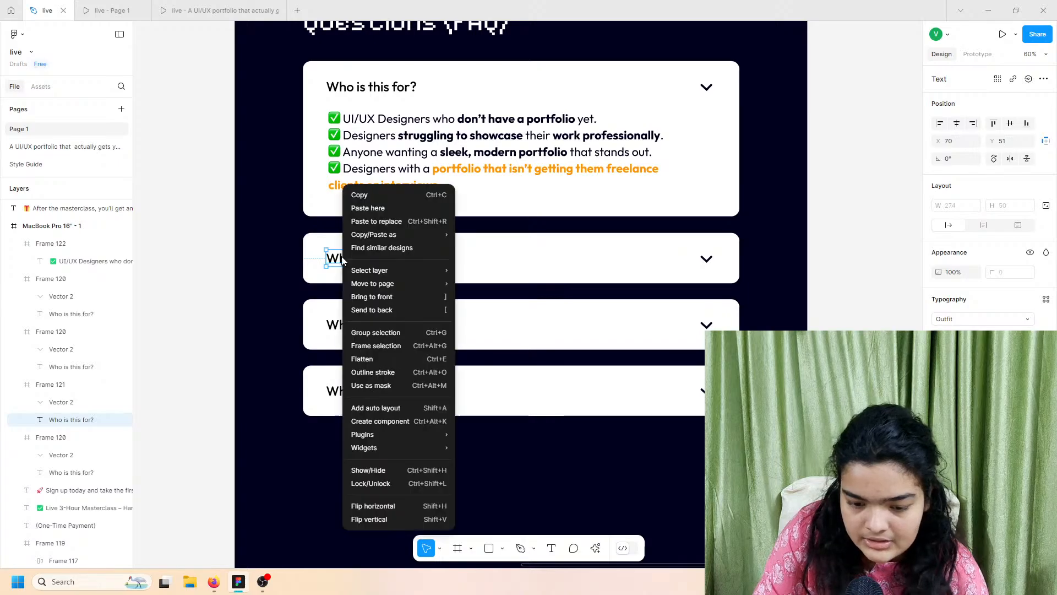
{"action": "double_click", "coordinate": [342, 258]}
{"action": "right_click", "coordinate": [346, 258]}
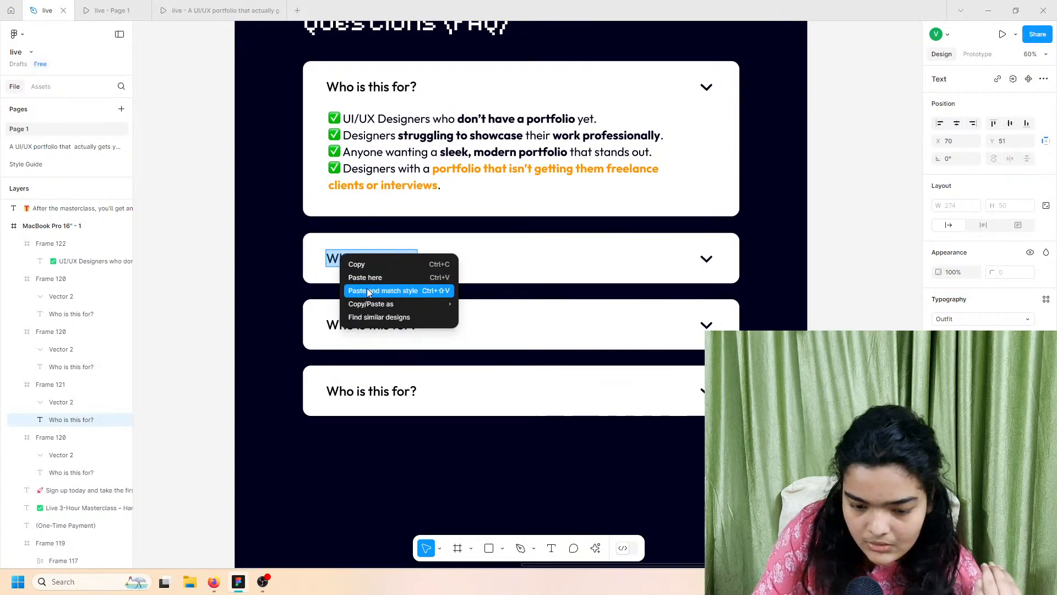
{"action": "left_click", "coordinate": [367, 289]}
Step: Copy the line 'What do I need before the class?' from the FAQ notes text
{"action": "scroll", "coordinate": [367, 288], "scroll_direction": "left", "scroll_amount": 10}
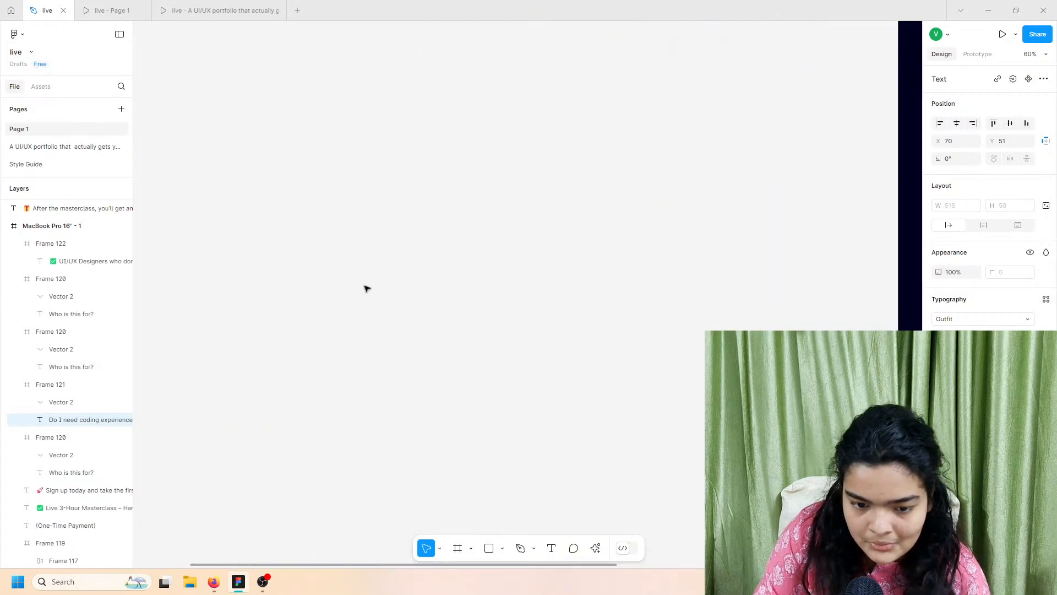
{"action": "scroll", "coordinate": [366, 288], "scroll_direction": "up", "scroll_amount": 10}
{"action": "scroll", "coordinate": [366, 288], "scroll_direction": "right", "scroll_amount": 5}
{"action": "scroll", "coordinate": [319, 231], "scroll_direction": "up", "scroll_amount": 5}
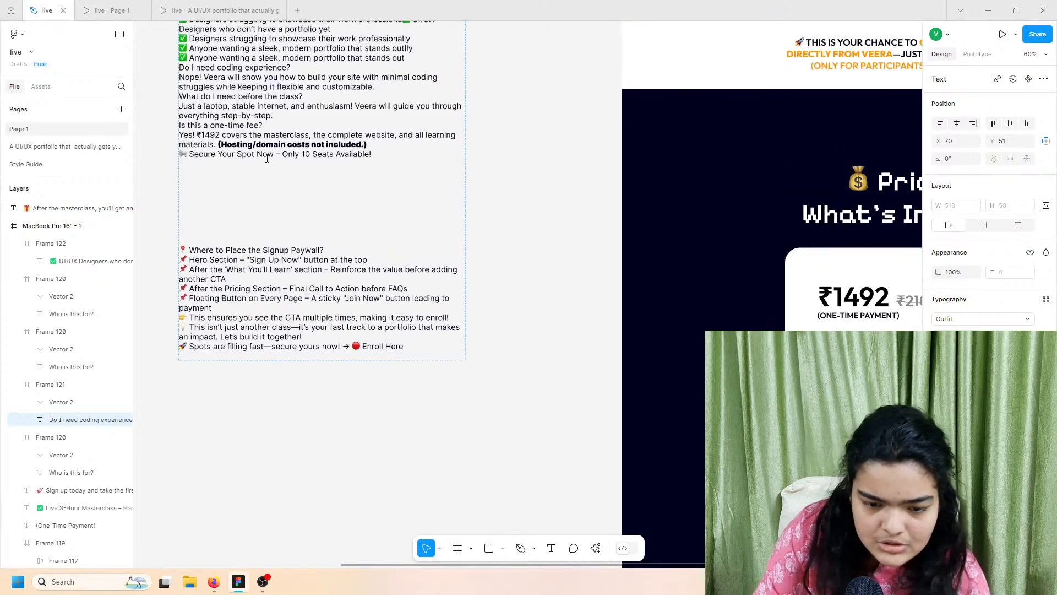
{"action": "scroll", "coordinate": [203, 128], "scroll_direction": "up", "scroll_amount": 5}
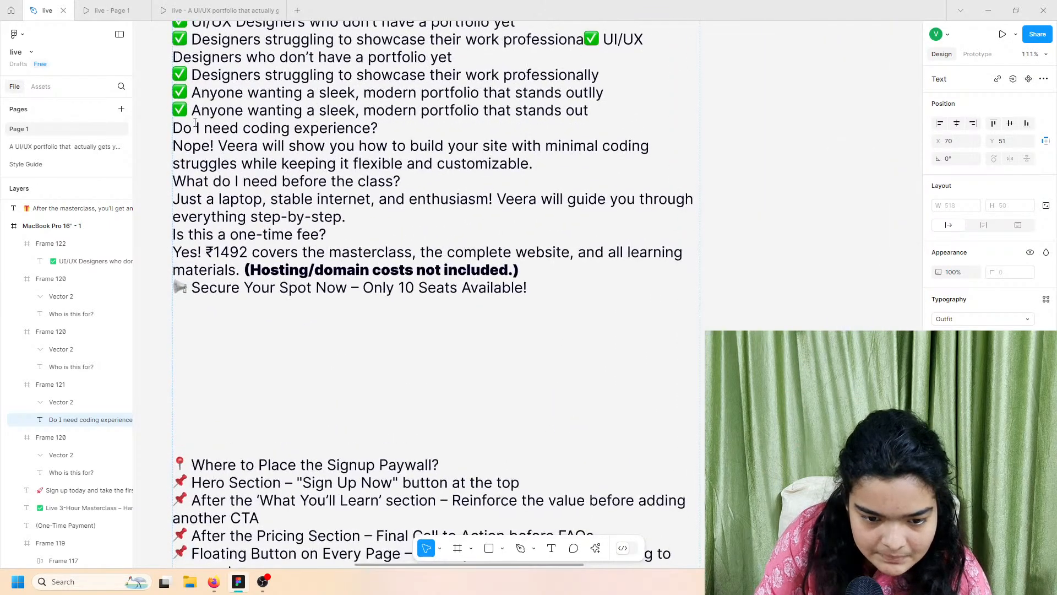
{"action": "double_click", "coordinate": [212, 204]}
{"action": "triple_click", "coordinate": [230, 181]}
{"action": "key", "text": "ctrl+c"}
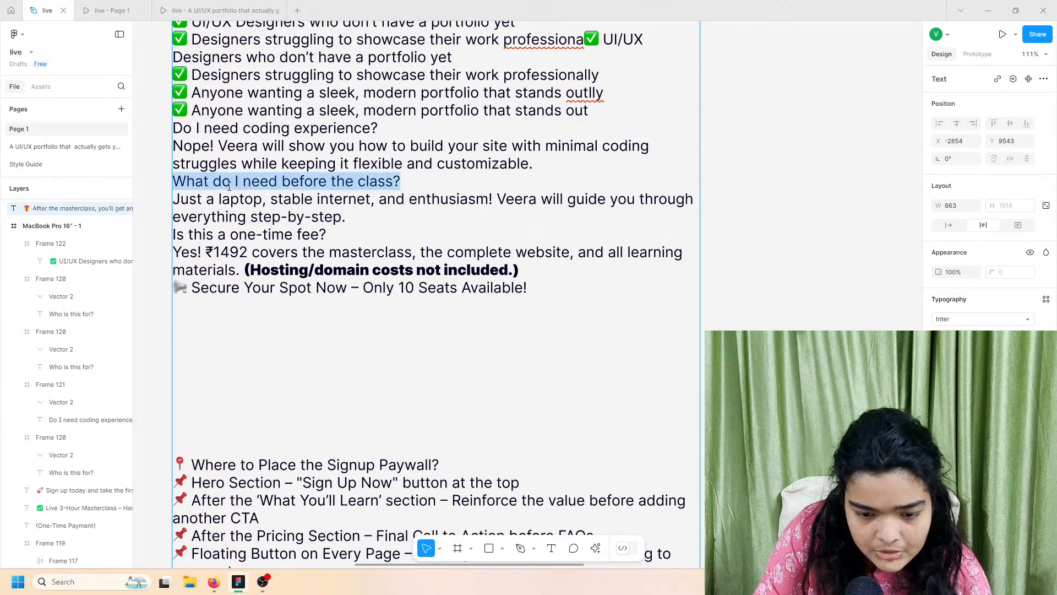
{"action": "right_click", "coordinate": [230, 186]}
{"action": "left_click", "coordinate": [239, 197]}
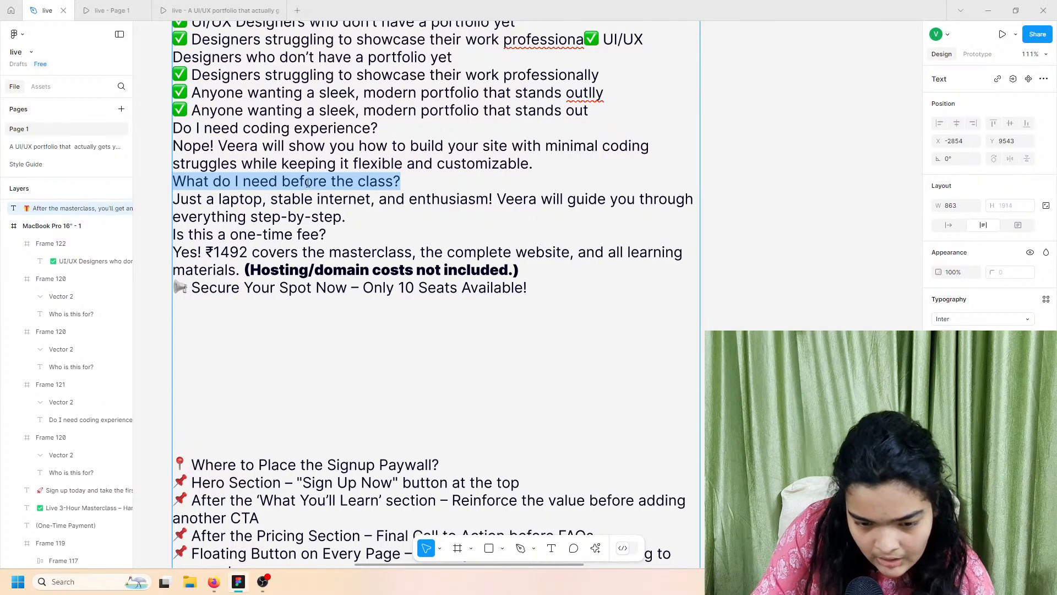
Step: Paste 'What do I need before the class?' over the third card's question, matching style
{"action": "scroll", "coordinate": [309, 183], "scroll_direction": "down", "scroll_amount": 5}
{"action": "scroll", "coordinate": [309, 185], "scroll_direction": "down", "scroll_amount": 15}
{"action": "scroll", "coordinate": [309, 185], "scroll_direction": "right", "scroll_amount": 6}
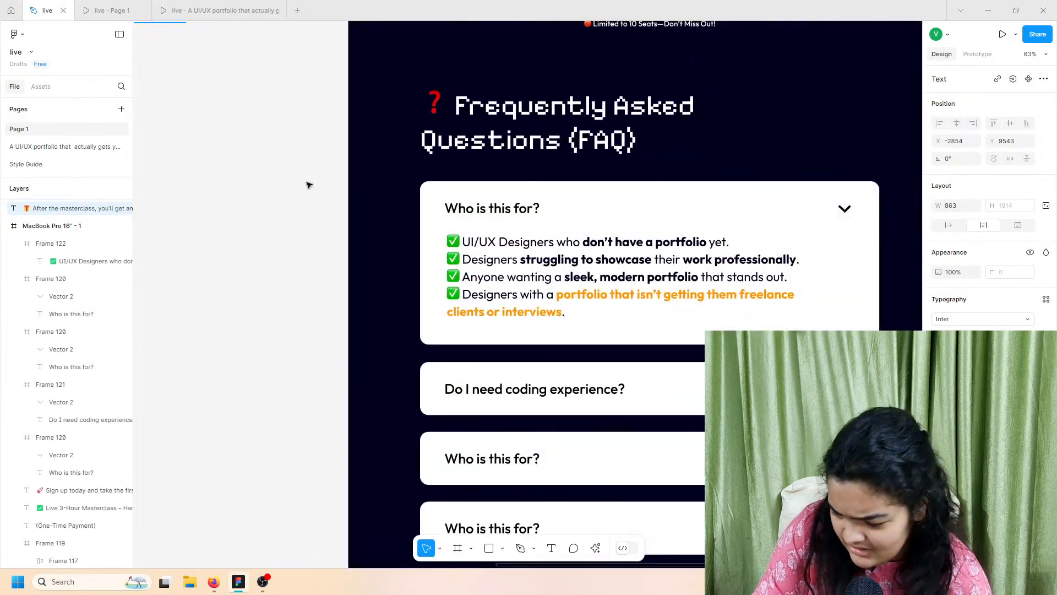
{"action": "scroll", "coordinate": [308, 184], "scroll_direction": "down", "scroll_amount": 5}
{"action": "scroll", "coordinate": [308, 183], "scroll_direction": "right", "scroll_amount": 3}
{"action": "double_click", "coordinate": [335, 194]}
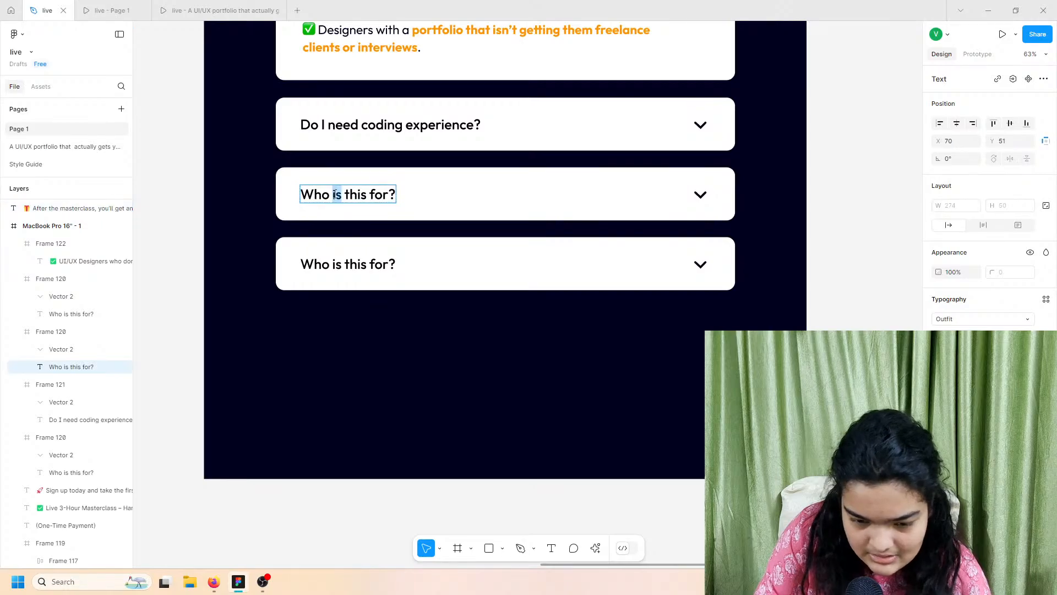
{"action": "key", "text": "ctrl+a"}
{"action": "right_click", "coordinate": [336, 195]}
{"action": "left_click", "coordinate": [342, 231]}
Step: Copy the line 'Is this a one-time fee?' from the notes text
{"action": "scroll", "coordinate": [340, 231], "scroll_direction": "left", "scroll_amount": 6}
{"action": "scroll", "coordinate": [341, 230], "scroll_direction": "up", "scroll_amount": 6}
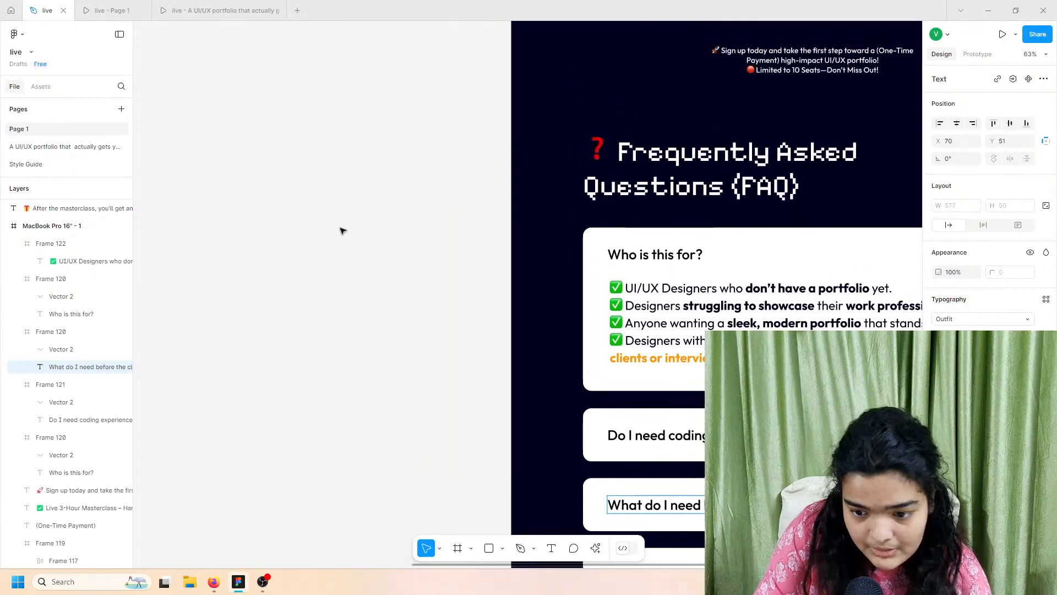
{"action": "scroll", "coordinate": [341, 228], "scroll_direction": "up", "scroll_amount": 10}
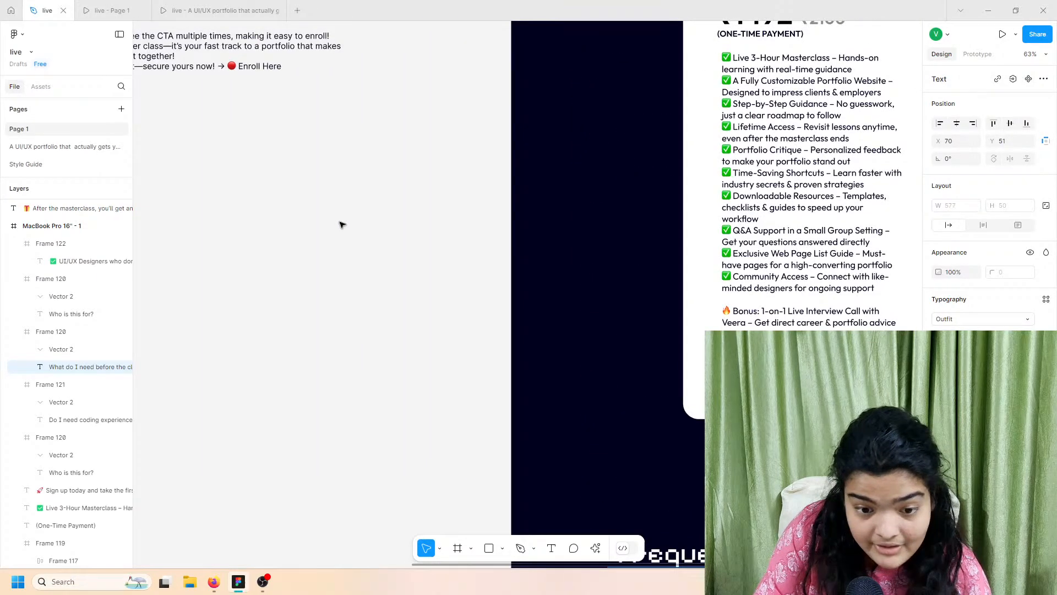
{"action": "scroll", "coordinate": [343, 225], "scroll_direction": "up", "scroll_amount": 6}
{"action": "scroll", "coordinate": [342, 224], "scroll_direction": "left", "scroll_amount": 3}
{"action": "triple_click", "coordinate": [255, 158]}
{"action": "right_click", "coordinate": [255, 158]}
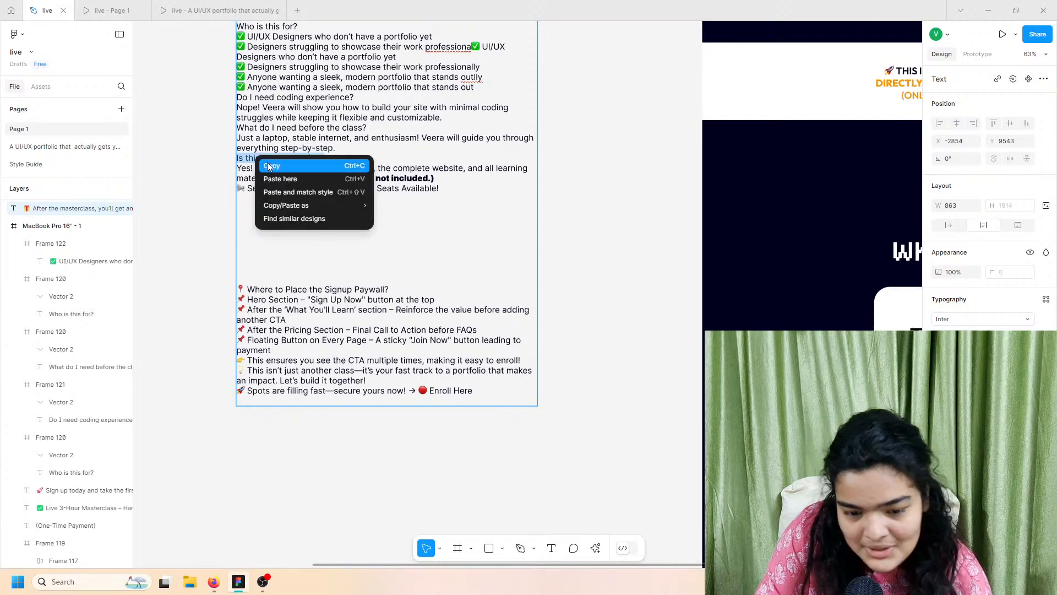
{"action": "left_click", "coordinate": [268, 165]}
Step: Paste 'Is this a one-time fee?' over the fourth card's question, matching style
{"action": "scroll", "coordinate": [303, 218], "scroll_direction": "down", "scroll_amount": 15}
{"action": "scroll", "coordinate": [303, 218], "scroll_direction": "right", "scroll_amount": 8}
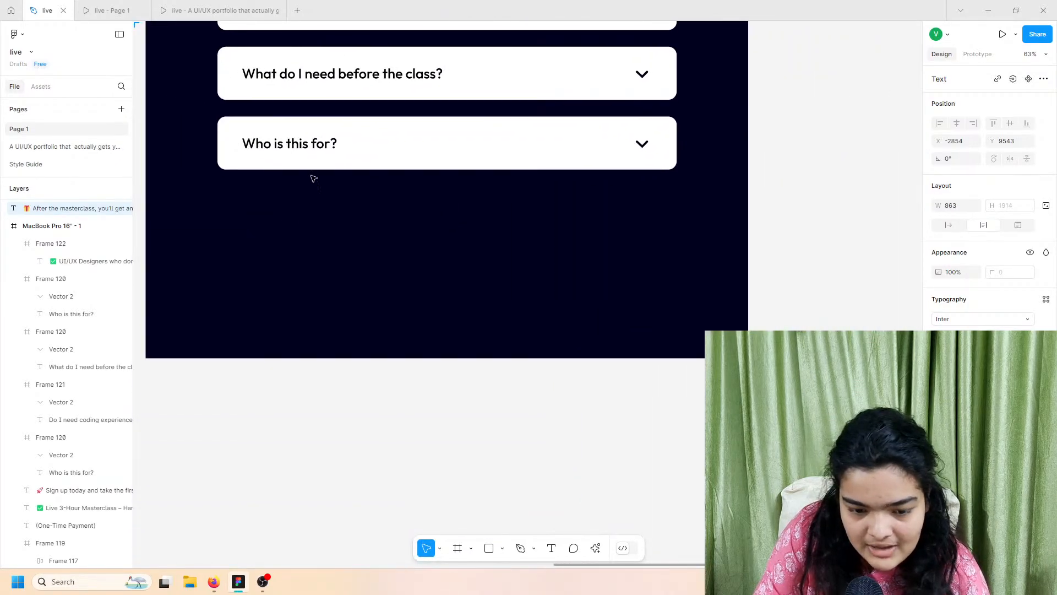
{"action": "double_click", "coordinate": [295, 143]}
{"action": "key", "text": "ctrl+a"}
{"action": "right_click", "coordinate": [294, 144]}
{"action": "left_click", "coordinate": [316, 180]}
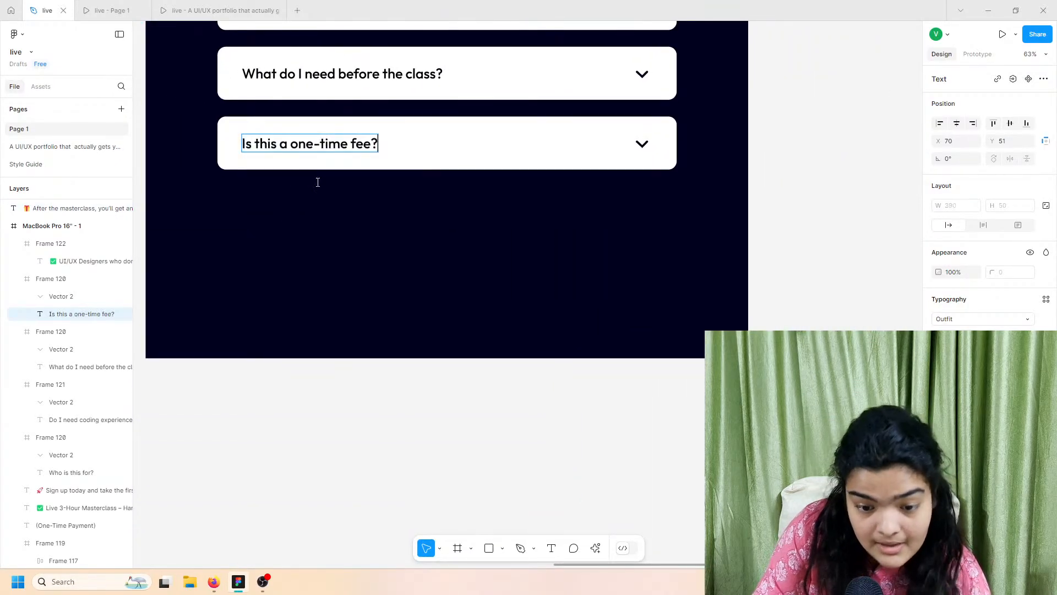
{"action": "left_click", "coordinate": [318, 183]}
{"action": "scroll", "coordinate": [318, 183], "scroll_direction": "up", "scroll_amount": 5}
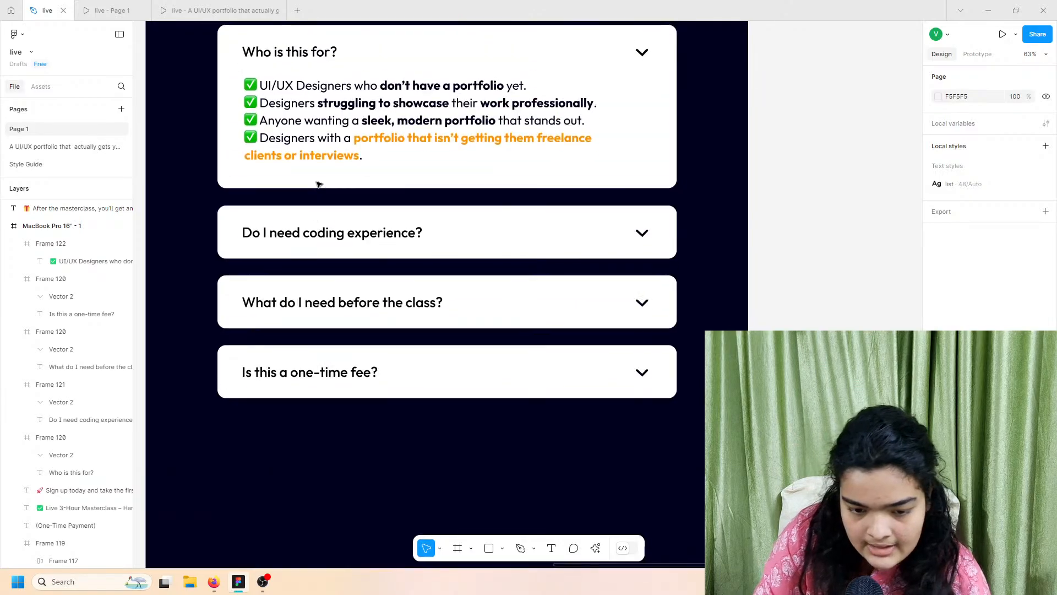
{"action": "scroll", "coordinate": [318, 184], "scroll_direction": "up", "scroll_amount": 3}
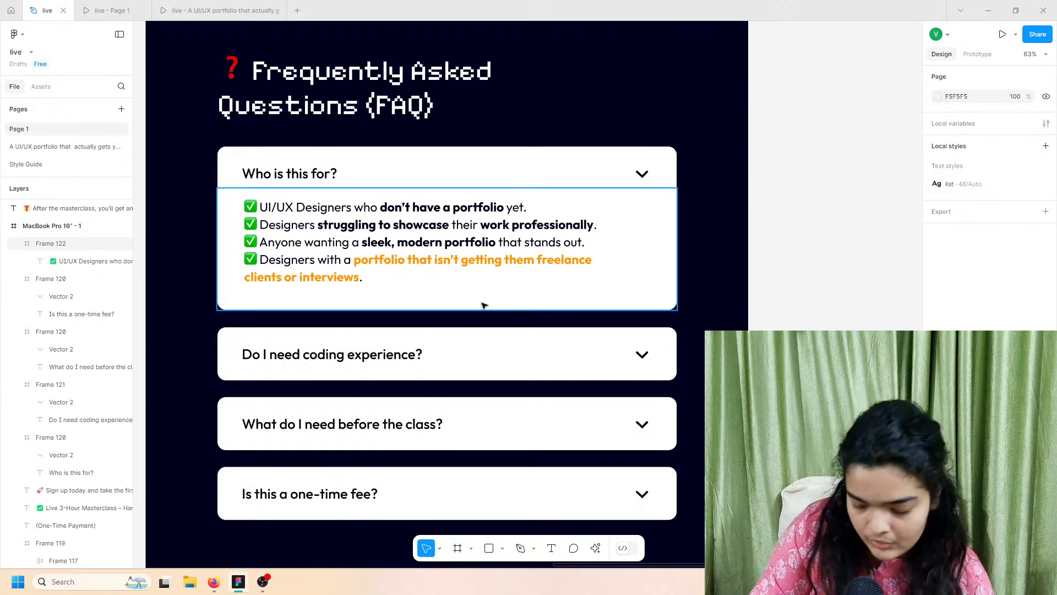
{"action": "scroll", "coordinate": [408, 363], "scroll_direction": "down", "scroll_amount": 3}
Step: Extend the page frame downward and draw a new frame across its bottom
{"action": "scroll", "coordinate": [413, 468], "scroll_direction": "down", "scroll_amount": 3}
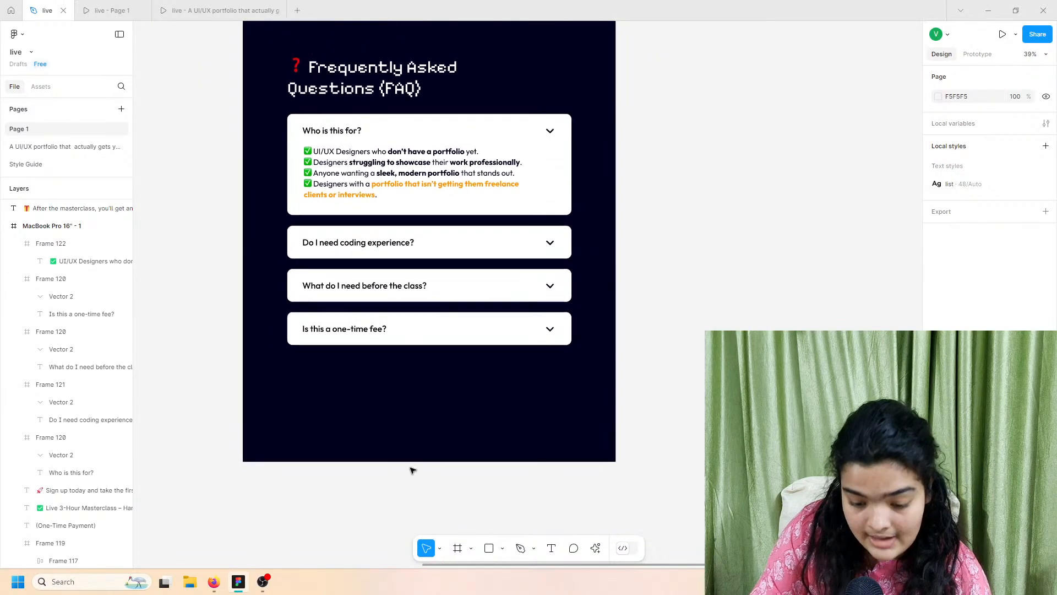
{"action": "scroll", "coordinate": [413, 436], "scroll_direction": "down", "scroll_amount": 2}
{"action": "left_click", "coordinate": [86, 223]}
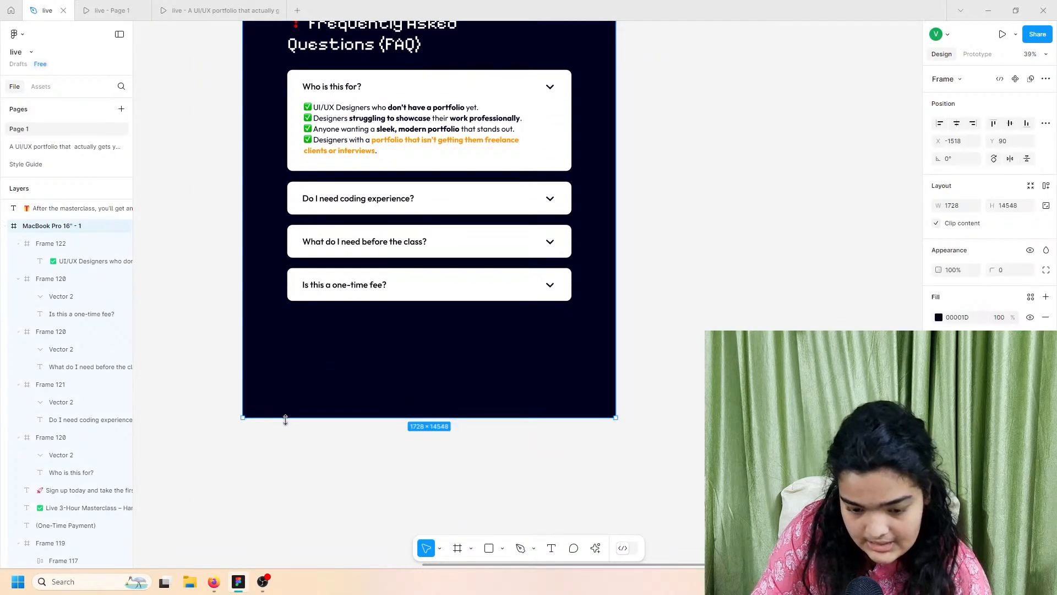
{"action": "left_click_drag", "start_coordinate": [286, 420], "coordinate": [287, 427]}
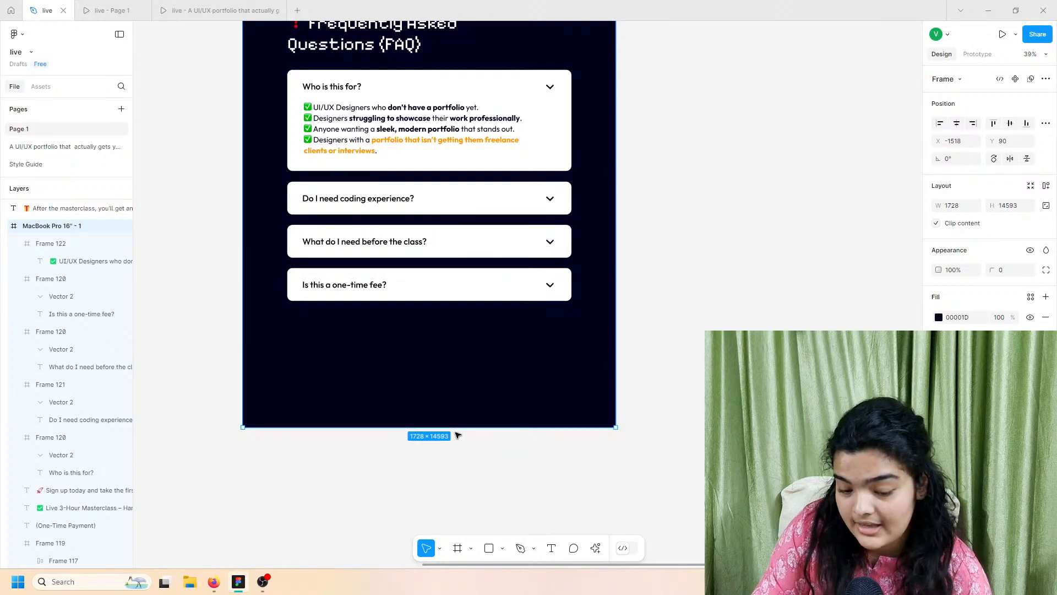
{"action": "left_click_drag", "start_coordinate": [461, 434], "coordinate": [462, 440]}
{"action": "left_click", "coordinate": [460, 551]}
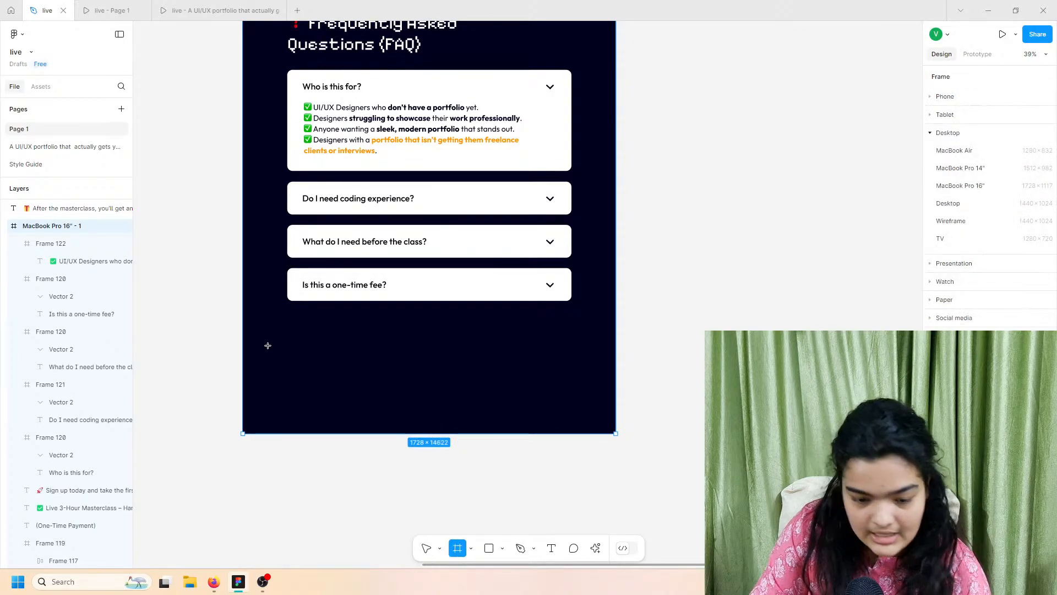
{"action": "left_click_drag", "start_coordinate": [242, 320], "coordinate": [616, 433]}
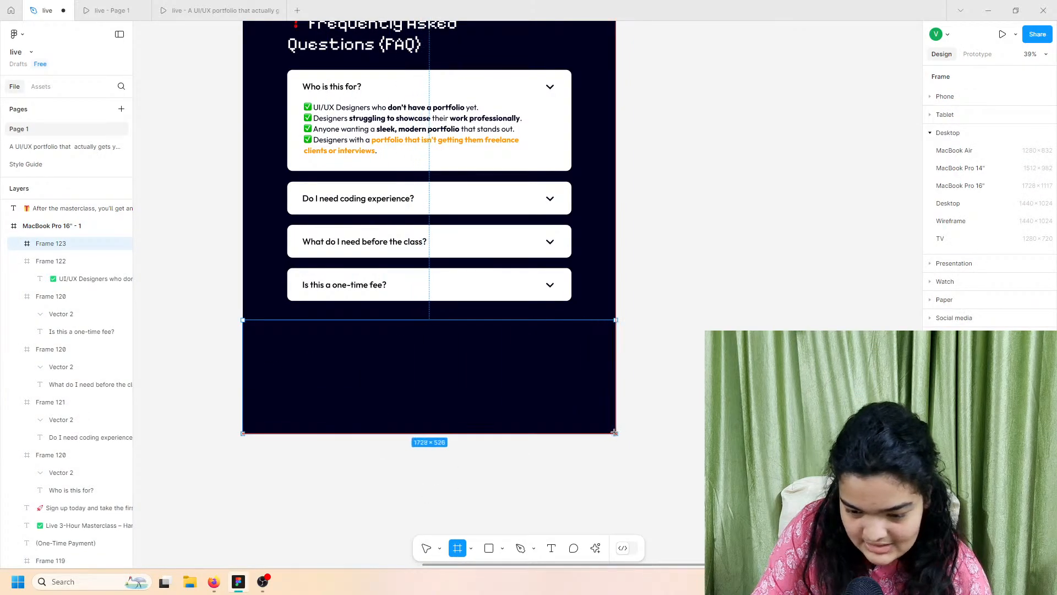
Step: Fit the new frame to the page bottom as a white FFFFFF 1728×566 footer
{"action": "left_click", "coordinate": [52, 226]}
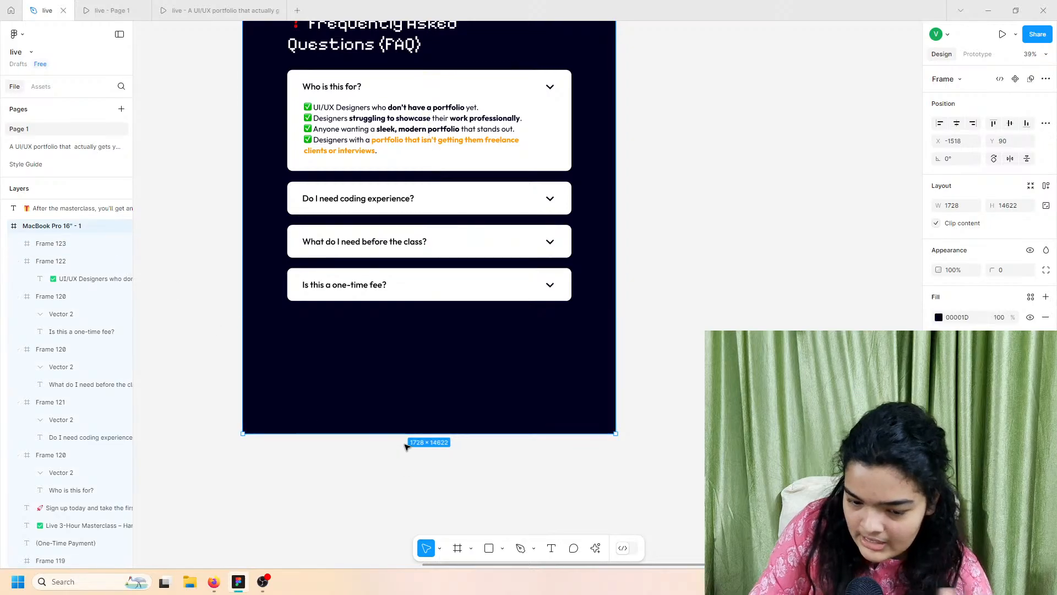
{"action": "left_click_drag", "start_coordinate": [415, 434], "coordinate": [411, 449]}
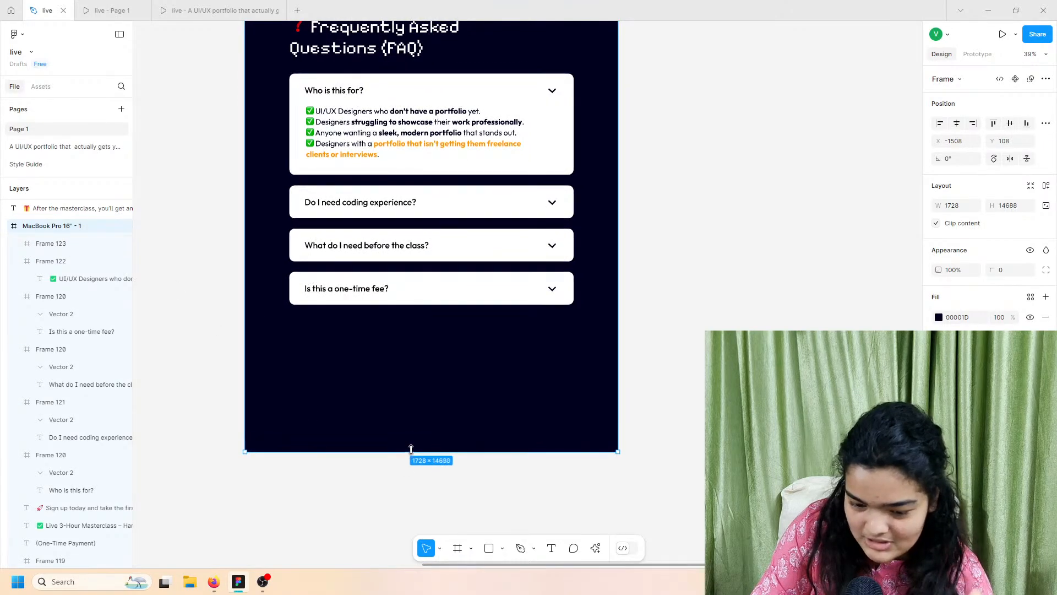
{"action": "left_click", "coordinate": [420, 406]}
{"action": "left_click_drag", "start_coordinate": [420, 406], "coordinate": [431, 451]}
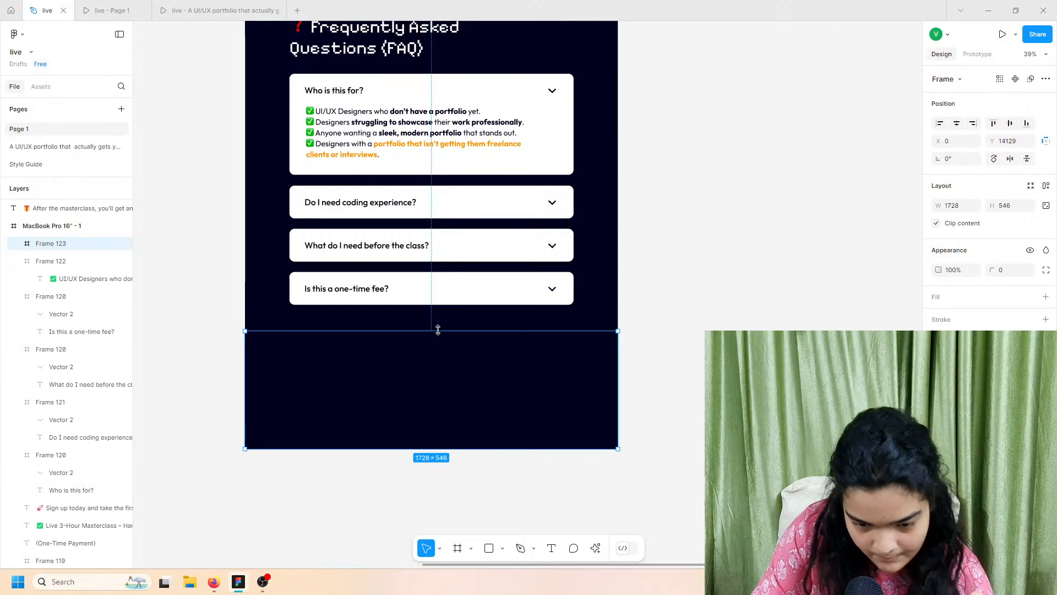
{"action": "left_click_drag", "start_coordinate": [487, 334], "coordinate": [487, 337]}
{"action": "left_click", "coordinate": [1046, 297]}
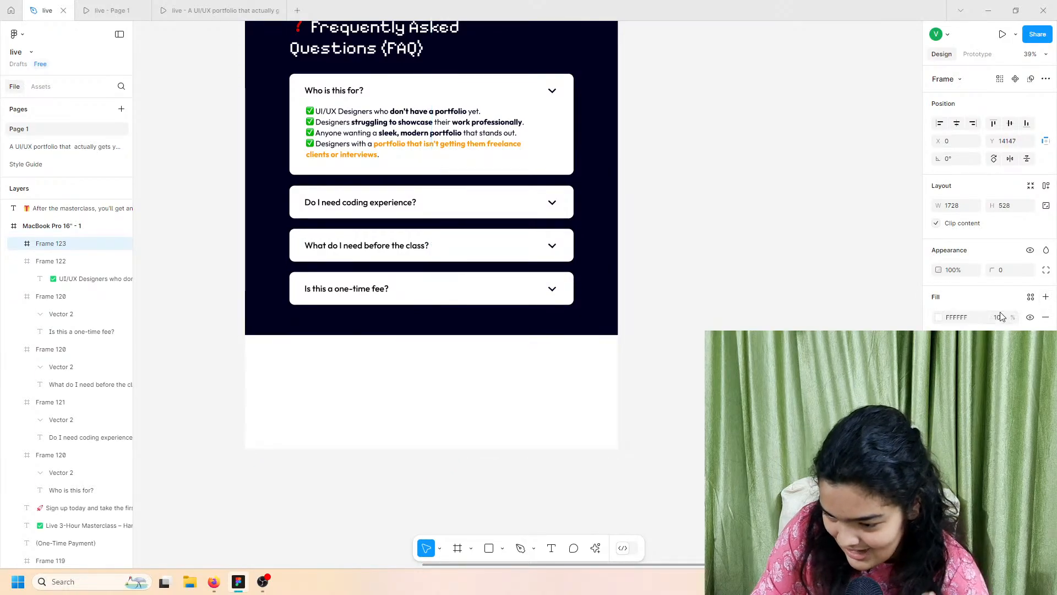
{"action": "left_click_drag", "start_coordinate": [560, 336], "coordinate": [555, 333]}
{"action": "left_click", "coordinate": [62, 232]}
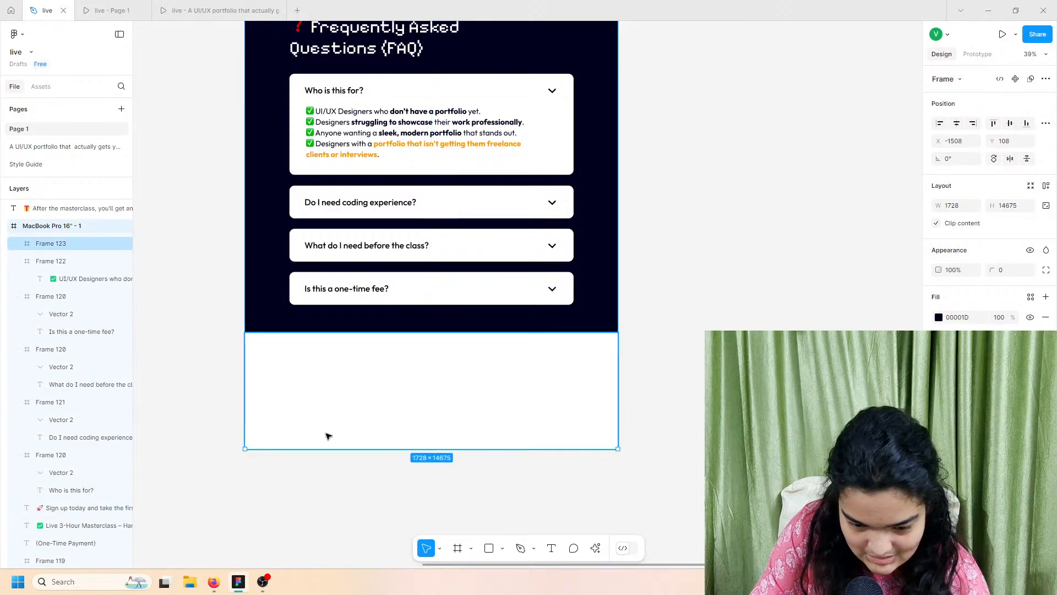
{"action": "left_click_drag", "start_coordinate": [331, 449], "coordinate": [331, 454]}
{"action": "left_click", "coordinate": [359, 441]}
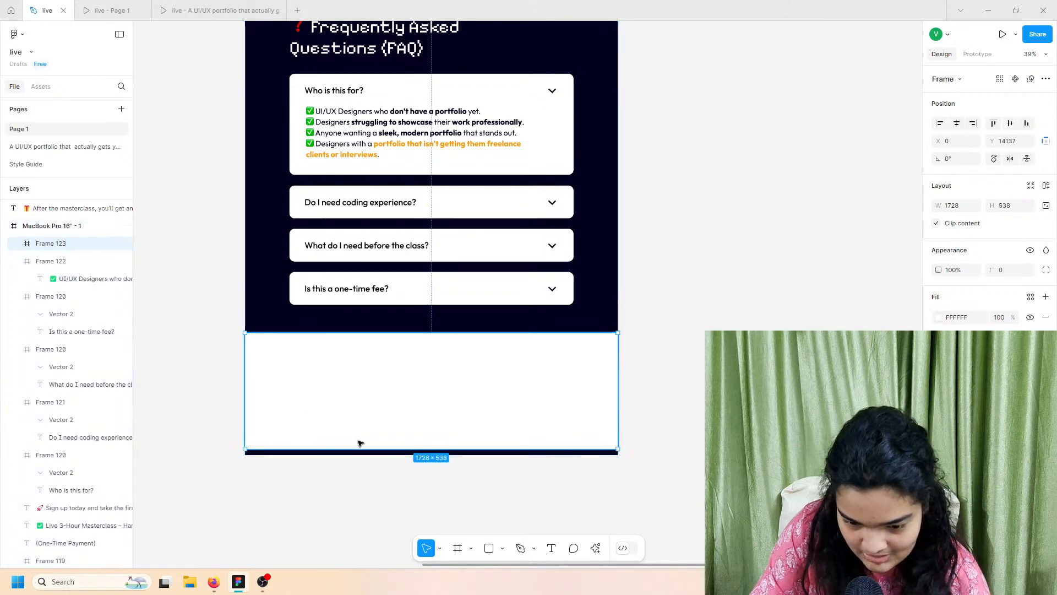
Step: Add 'LYOP' text in the white footer and set it in Pixelify Sans
{"action": "left_click", "coordinate": [372, 377]}
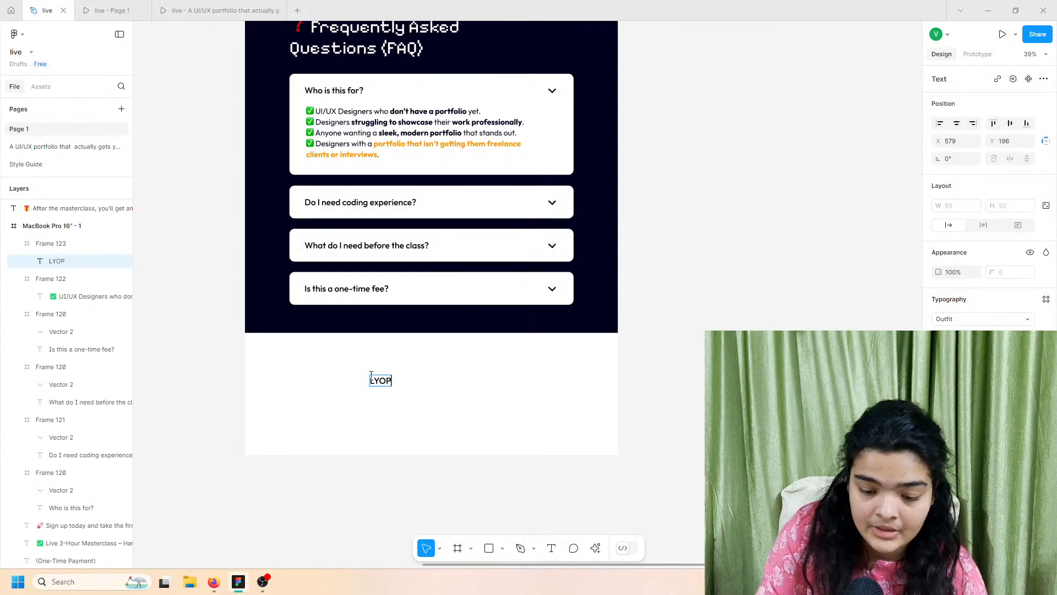
{"action": "key", "text": "Escape"}
{"action": "left_click", "coordinate": [946, 324]}
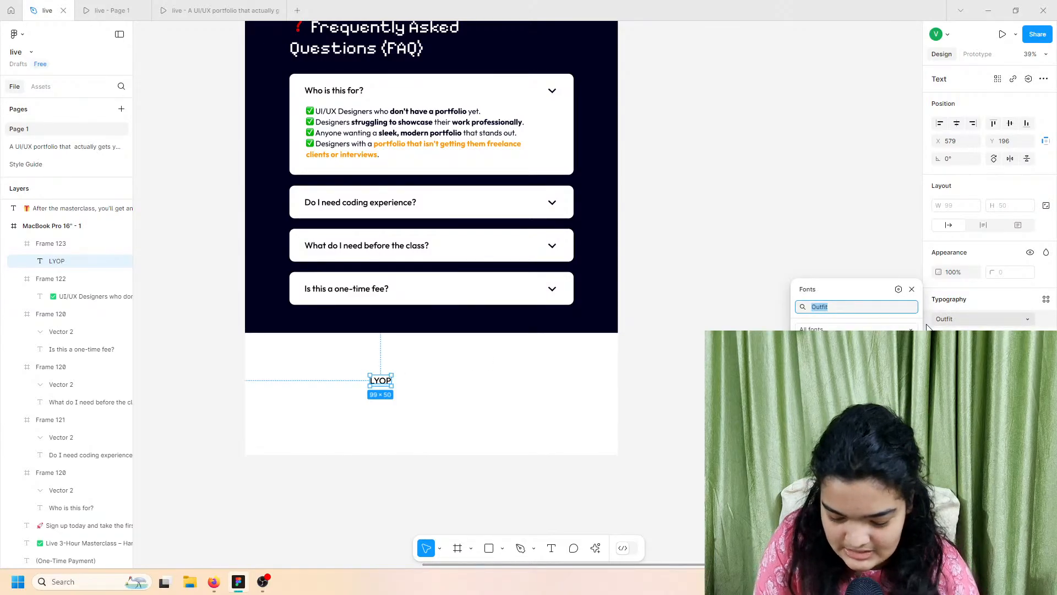
{"action": "type", "text": "pu"}
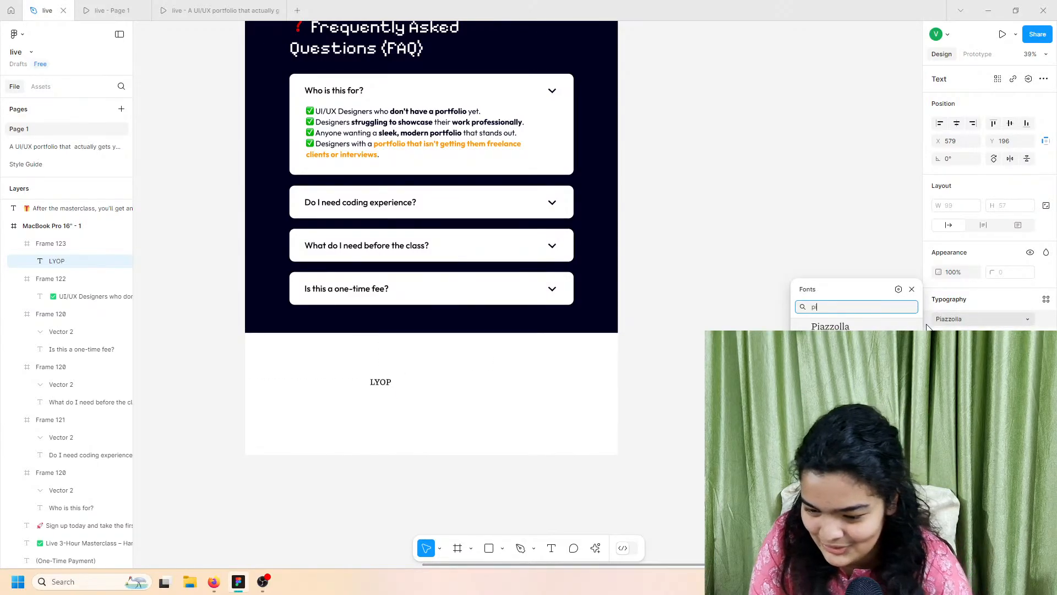
{"action": "left_click", "coordinate": [872, 327]}
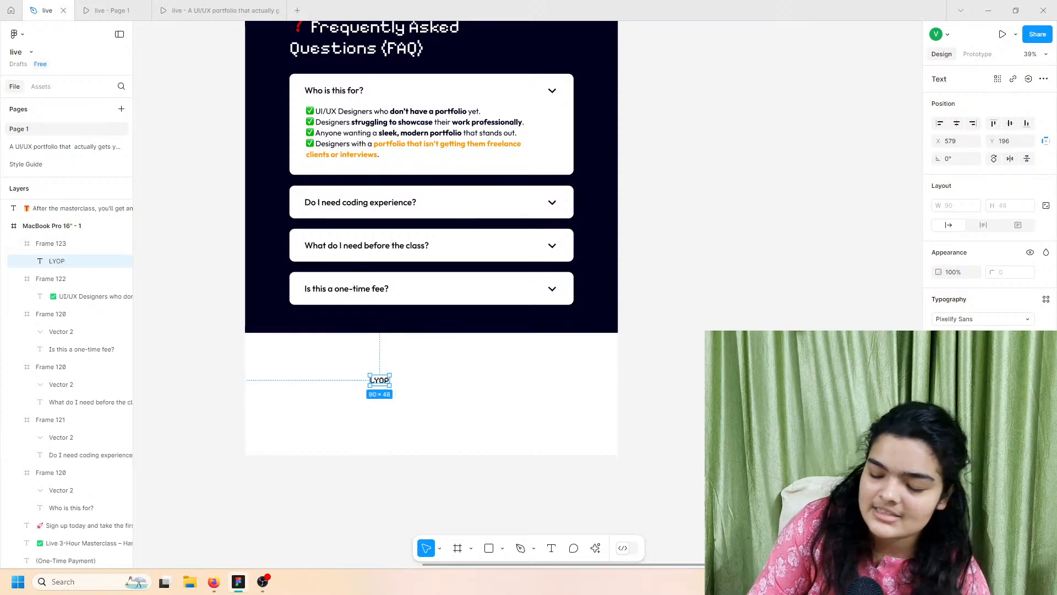
Step: Enlarge the LYOP text so it spans the footer and position it
{"action": "left_click", "coordinate": [1027, 337]}
{"action": "left_click", "coordinate": [1017, 377]}
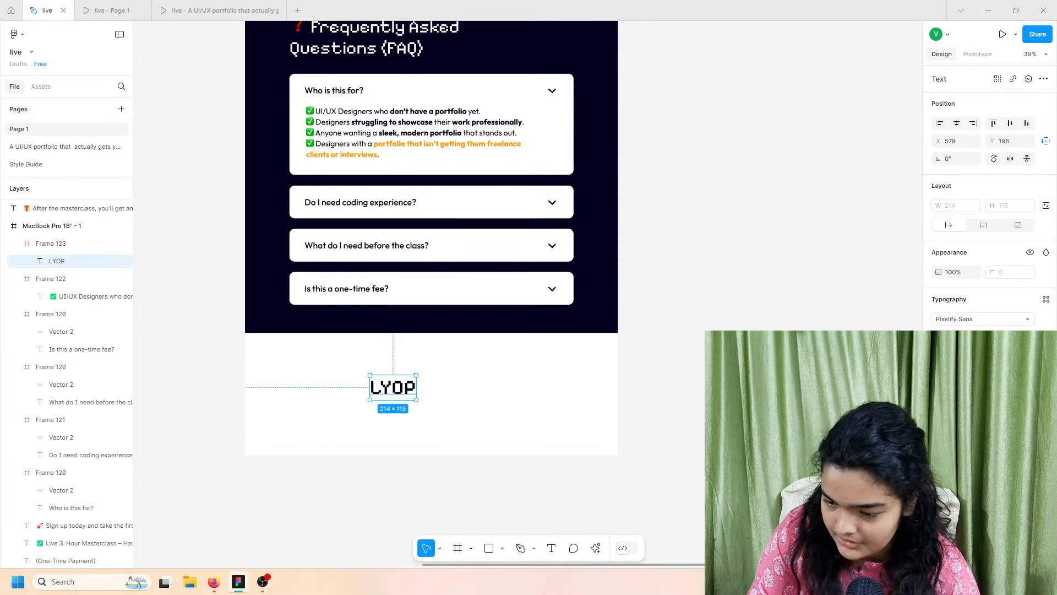
{"action": "left_click_drag", "start_coordinate": [990, 336], "coordinate": [350, 362]}
{"action": "left_click_drag", "start_coordinate": [508, 421], "coordinate": [457, 406]}
{"action": "left_click", "coordinate": [585, 397]}
{"action": "scroll", "coordinate": [585, 397], "scroll_direction": "up", "scroll_amount": 5}
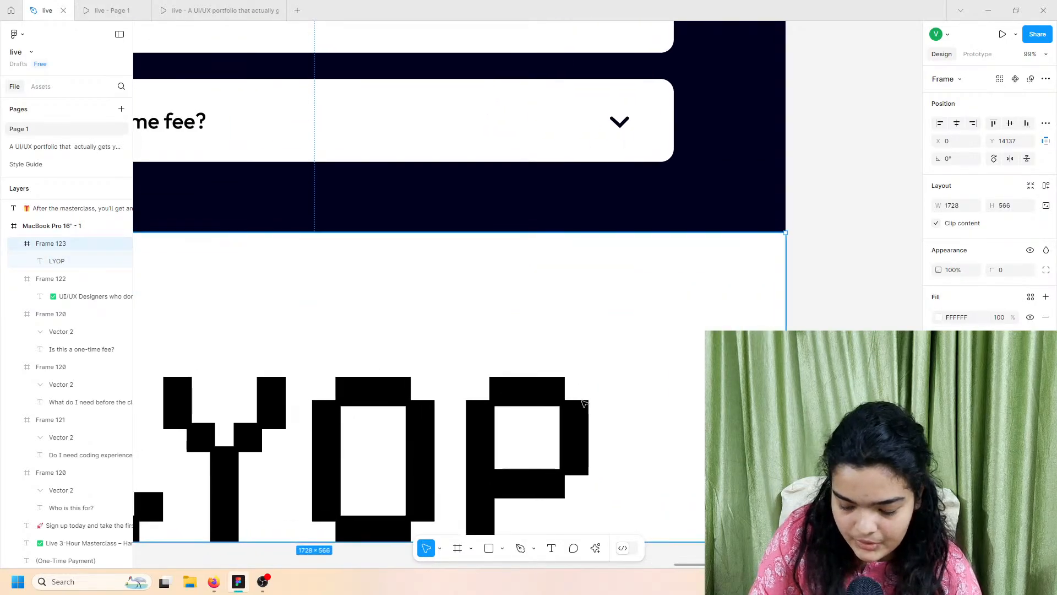
Step: Recolour the LYOP letters by eyedropper-sampling the dark navy FAQ background
{"action": "scroll", "coordinate": [584, 403], "scroll_direction": "down", "scroll_amount": 2}
{"action": "scroll", "coordinate": [464, 416], "scroll_direction": "down", "scroll_amount": 5}
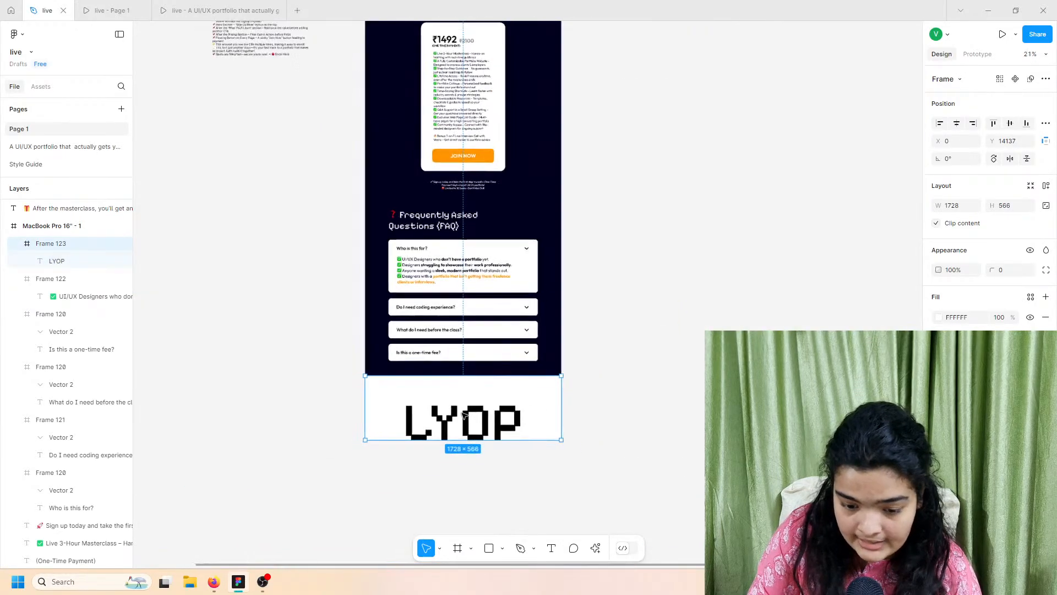
{"action": "scroll", "coordinate": [465, 416], "scroll_direction": "up", "scroll_amount": 2}
{"action": "scroll", "coordinate": [332, 444], "scroll_direction": "up", "scroll_amount": 4}
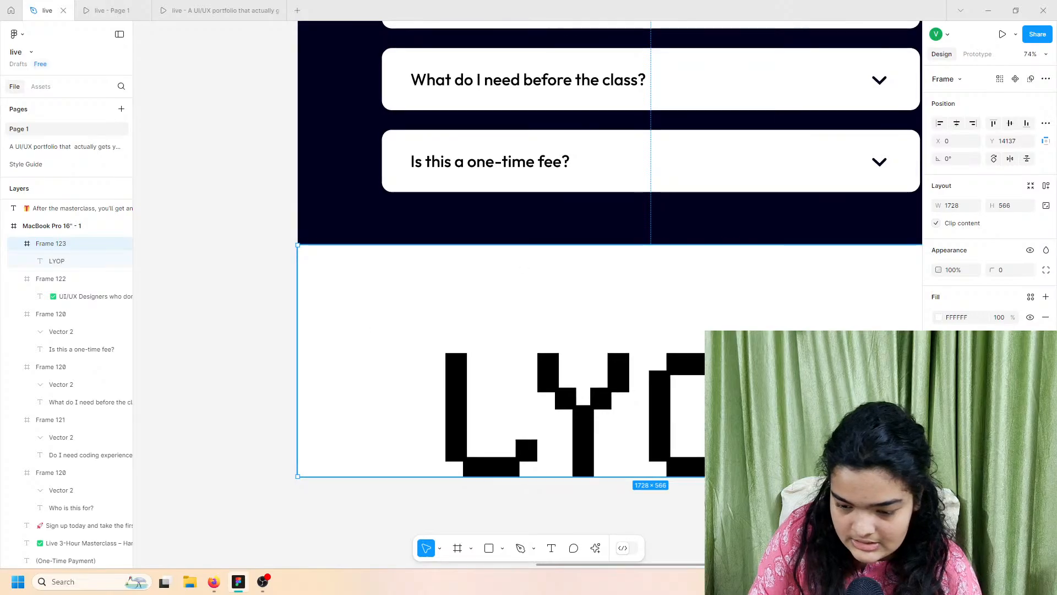
{"action": "scroll", "coordinate": [401, 565], "scroll_direction": "right", "scroll_amount": 3}
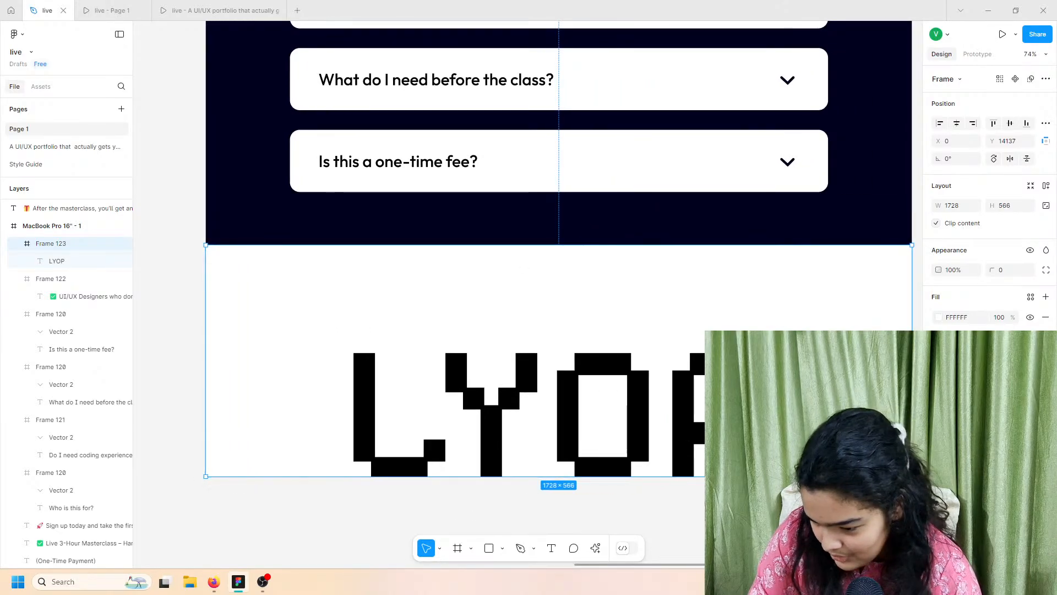
{"action": "left_click", "coordinate": [939, 317]}
{"action": "key", "text": "i"}
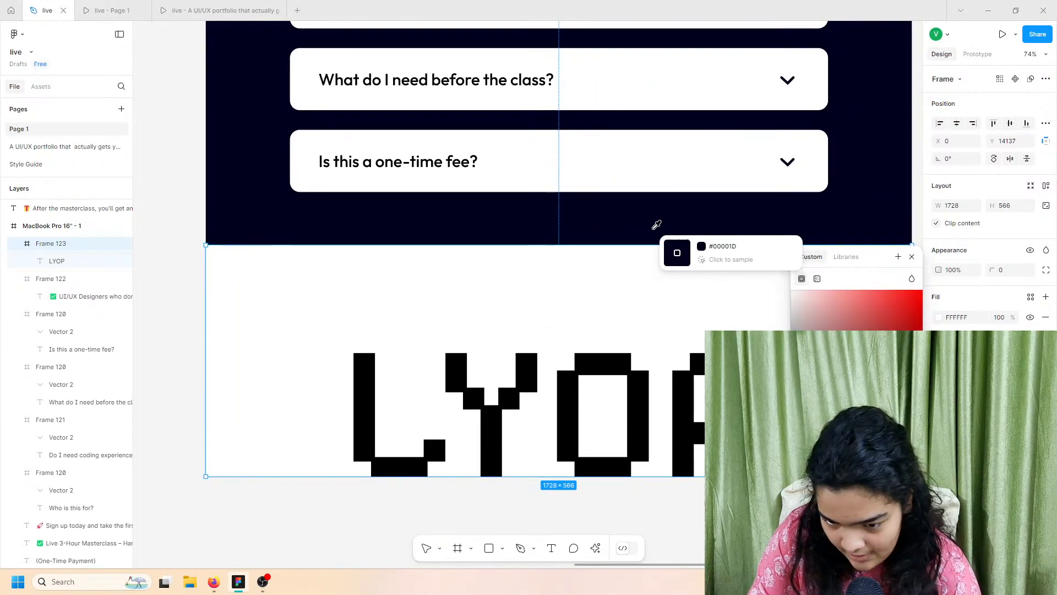
{"action": "left_click", "coordinate": [654, 229]}
{"action": "left_click", "coordinate": [385, 510]}
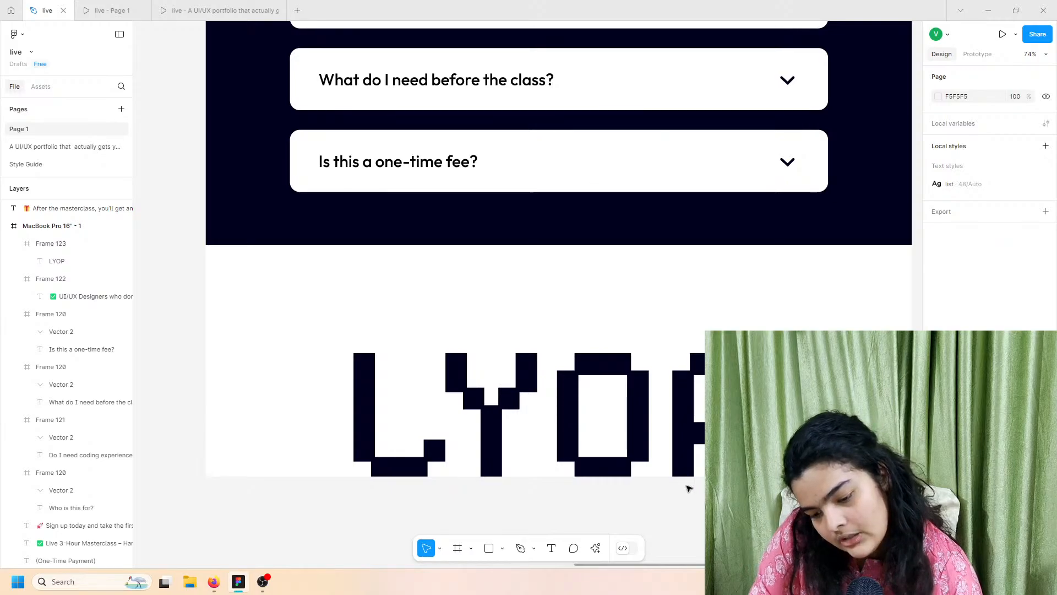
{"action": "scroll", "coordinate": [689, 489], "scroll_direction": "down", "scroll_amount": 1}
{"action": "scroll", "coordinate": [416, 480], "scroll_direction": "up", "scroll_amount": 5}
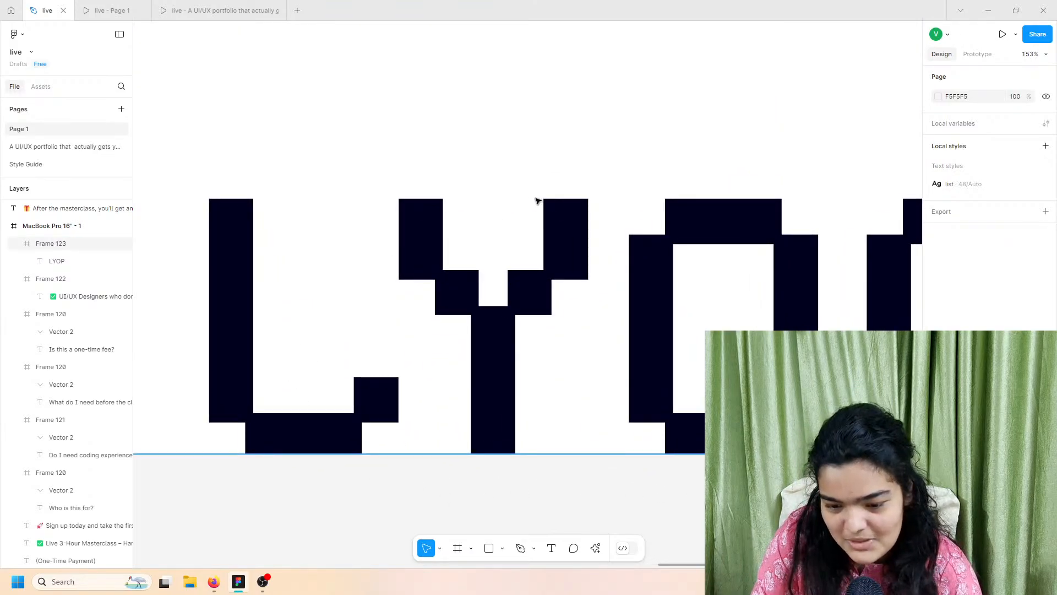
{"action": "scroll", "coordinate": [887, 273], "scroll_direction": "right", "scroll_amount": 2}
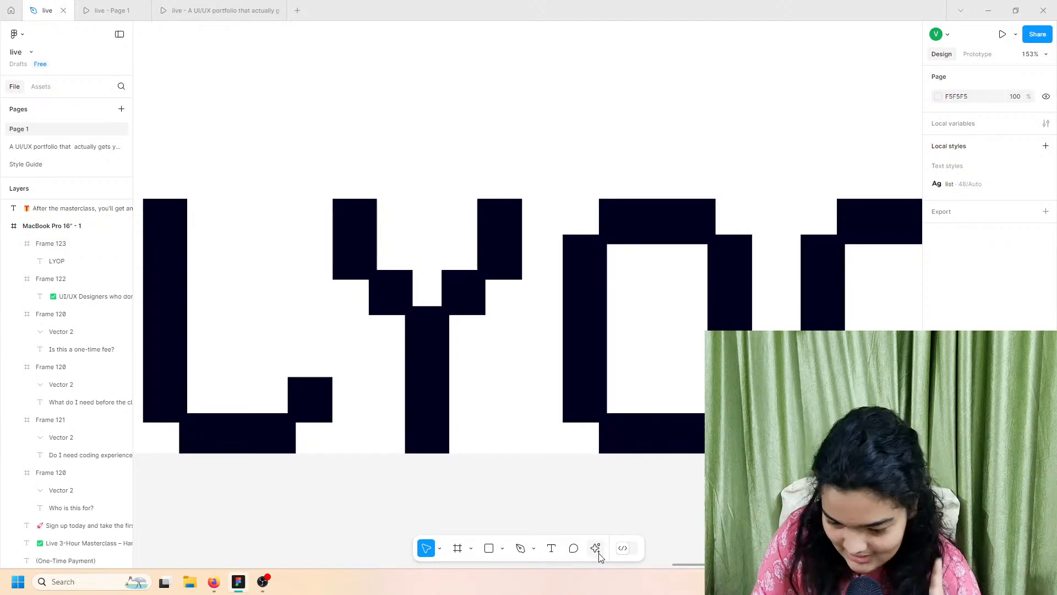
Step: Import a coloured Instagram icon from Iconify onto the canvas
{"action": "key", "text": "ctrl+alt+p"}
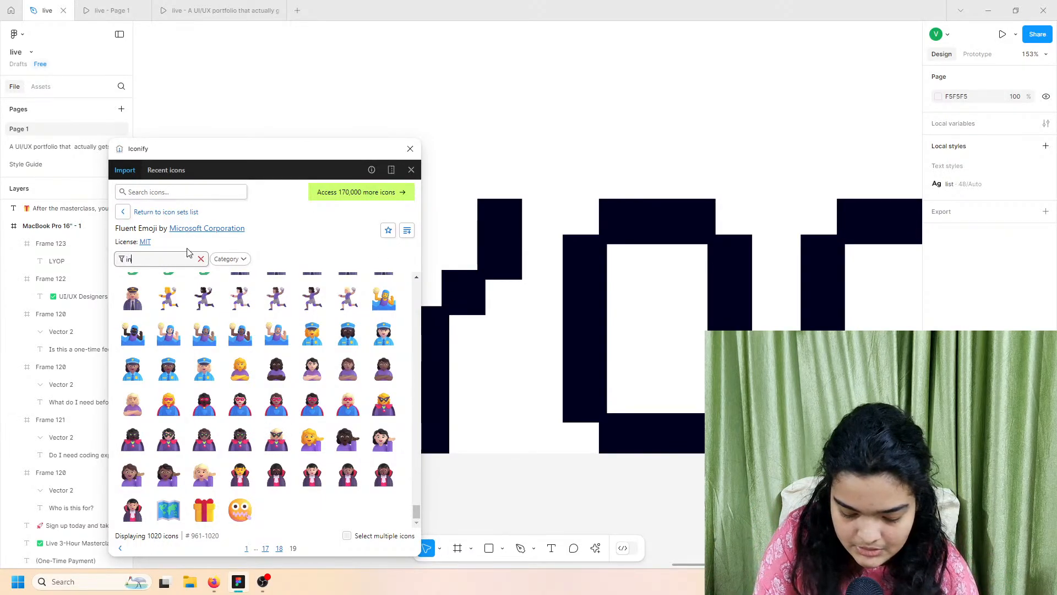
{"action": "type", "text": "stagra"}
{"action": "left_click", "coordinate": [179, 194]}
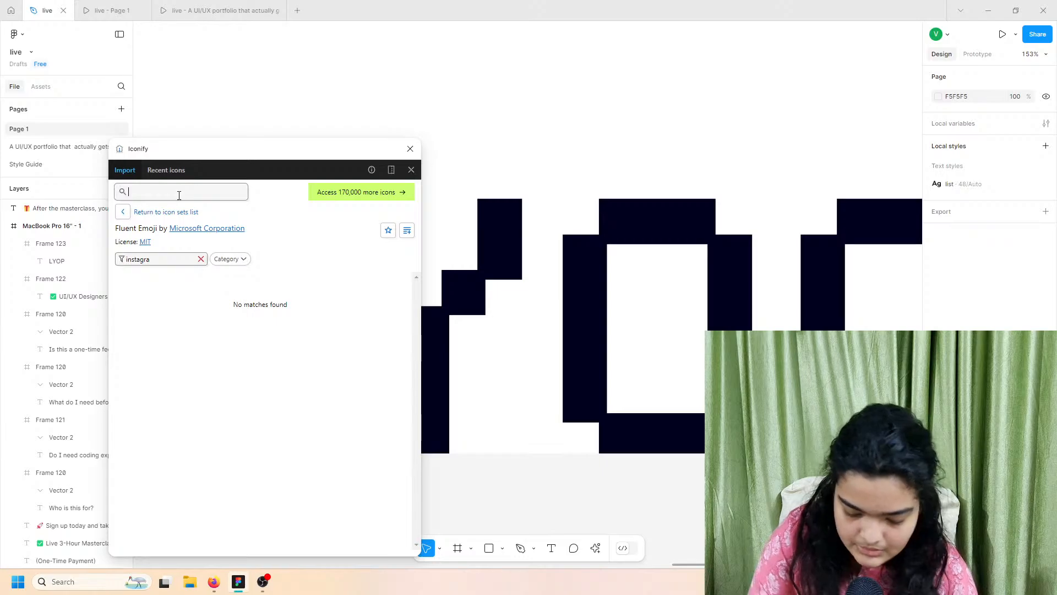
{"action": "type", "text": "instagram"}
{"action": "key", "text": "Return"}
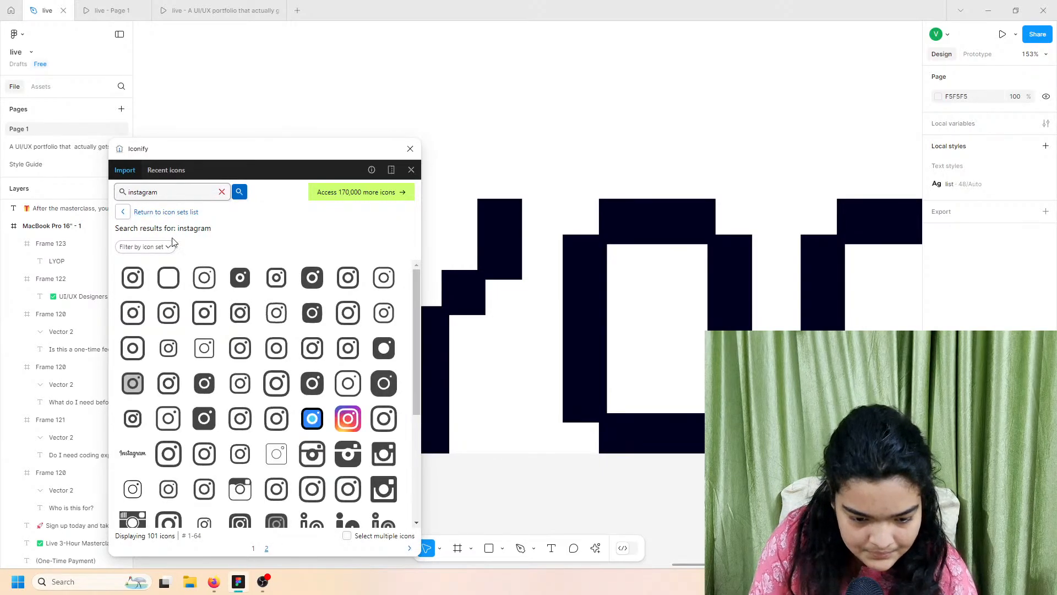
{"action": "left_click", "coordinate": [307, 283]}
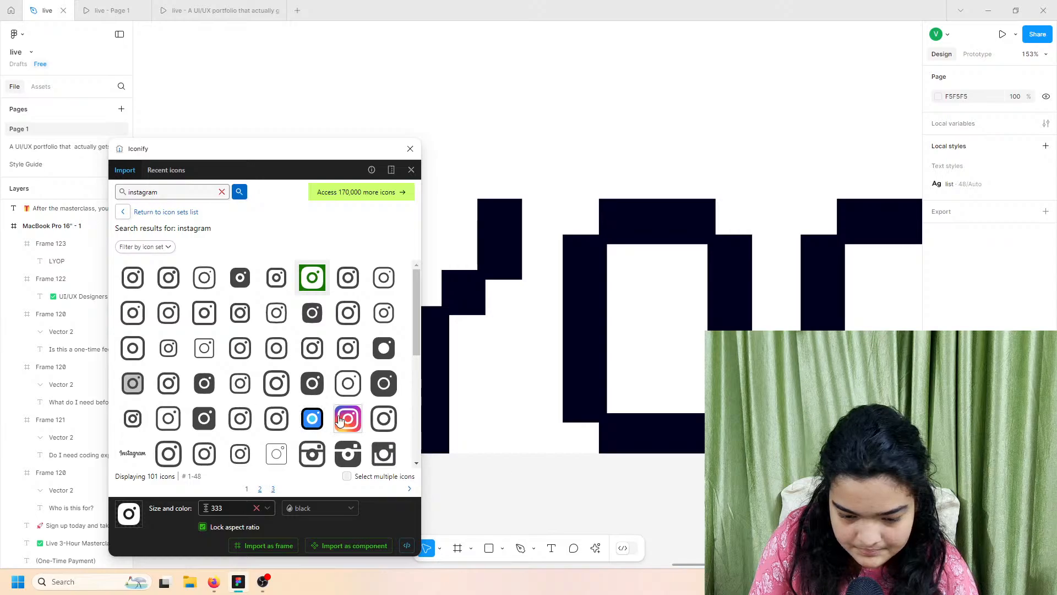
{"action": "left_click_drag", "start_coordinate": [340, 421], "coordinate": [535, 500]}
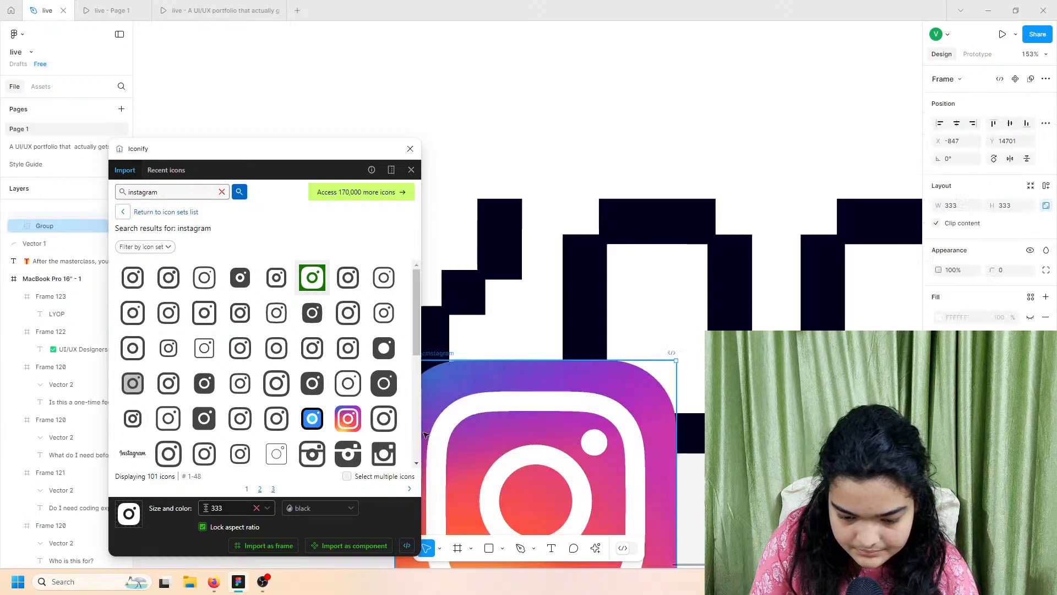
Step: Import a red YouTube icon from Iconify onto the canvas
{"action": "left_click", "coordinate": [173, 196]}
{"action": "type", "text": "youtub"}
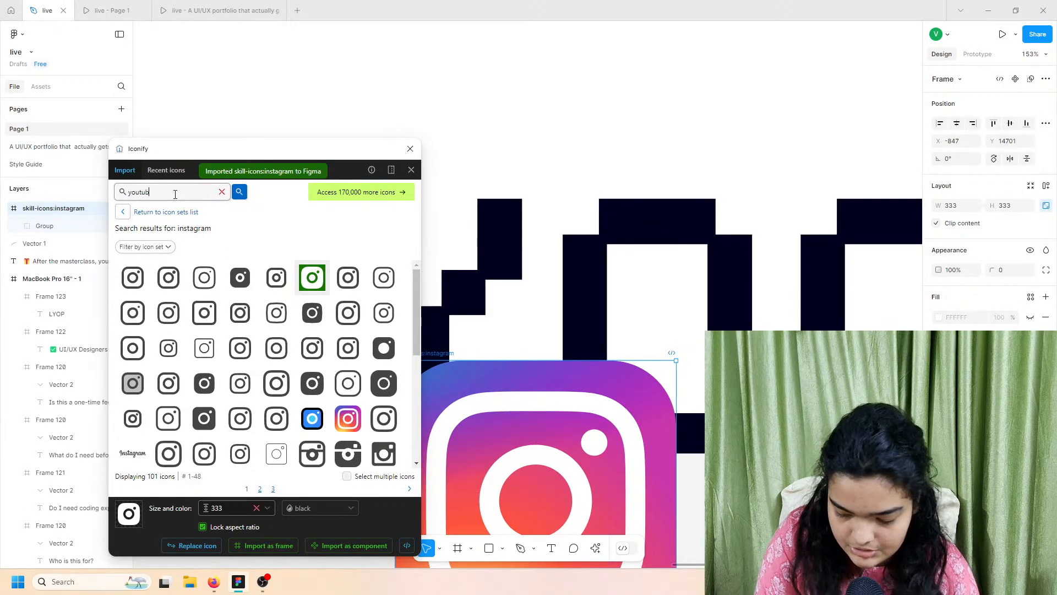
{"action": "type", "text": "e"}
{"action": "key", "text": "Return"}
{"action": "scroll", "coordinate": [286, 363], "scroll_direction": "down", "scroll_amount": 5}
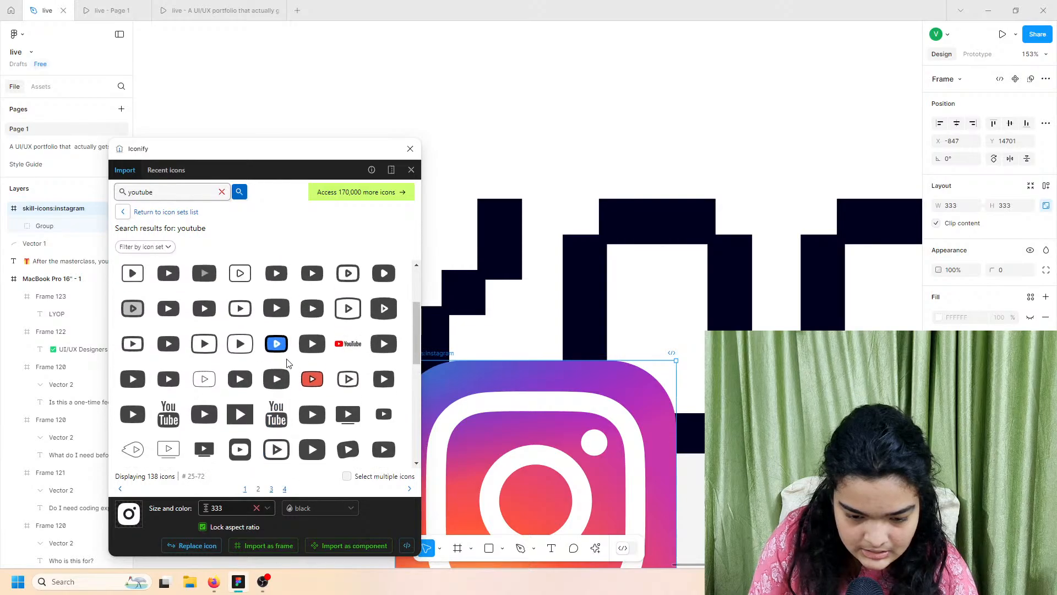
{"action": "scroll", "coordinate": [286, 364], "scroll_direction": "down", "scroll_amount": 4}
{"action": "left_click_drag", "start_coordinate": [240, 354], "coordinate": [644, 471]}
{"action": "left_click_drag", "start_coordinate": [564, 500], "coordinate": [564, 500]}
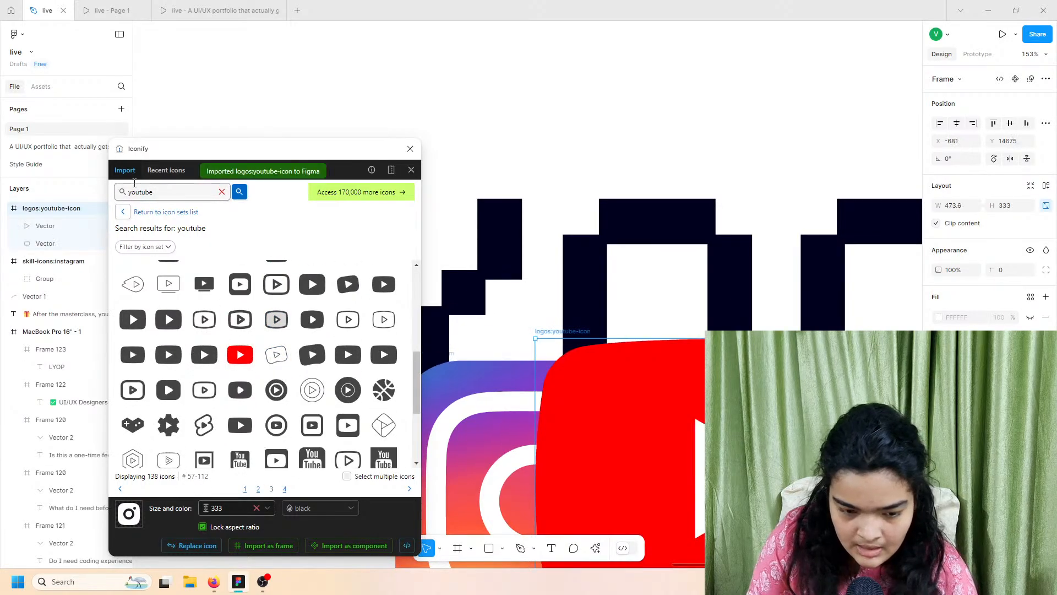
Step: Search Iconify for 'twitter' and import the X logo icon onto the canvas
{"action": "double_click", "coordinate": [147, 192]}
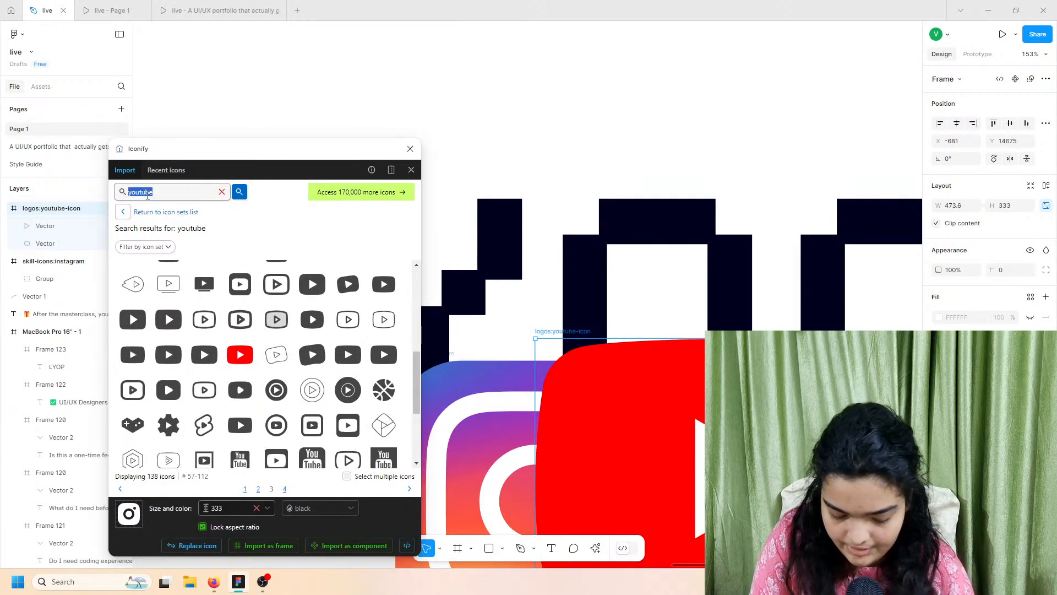
{"action": "type", "text": "x"}
{"action": "key", "text": "Return"}
{"action": "left_click", "coordinate": [123, 212]}
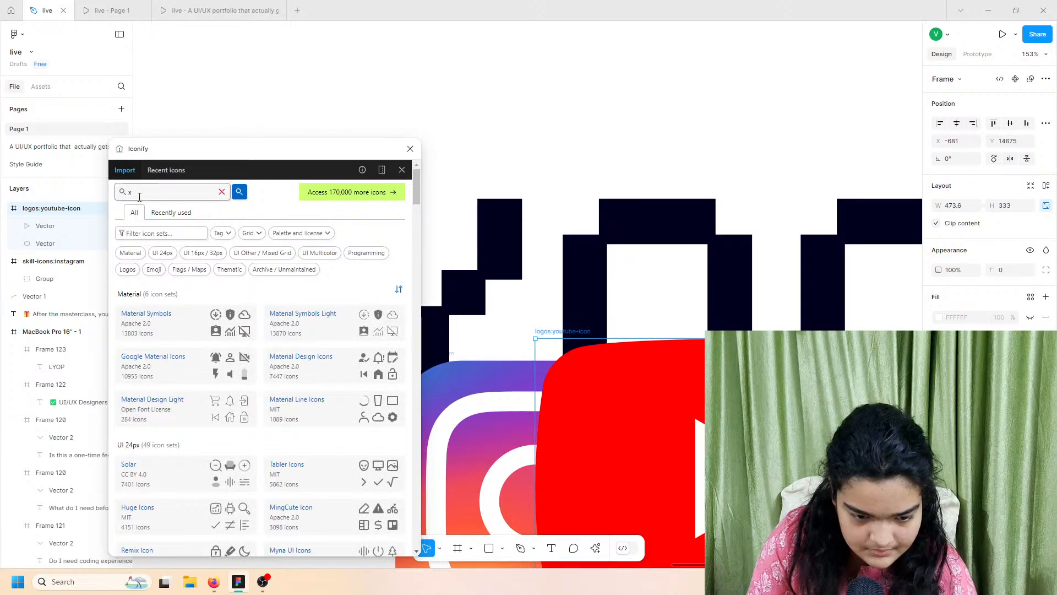
{"action": "left_click", "coordinate": [140, 197]}
{"action": "type", "text": "twitter"}
{"action": "key", "text": "Return"}
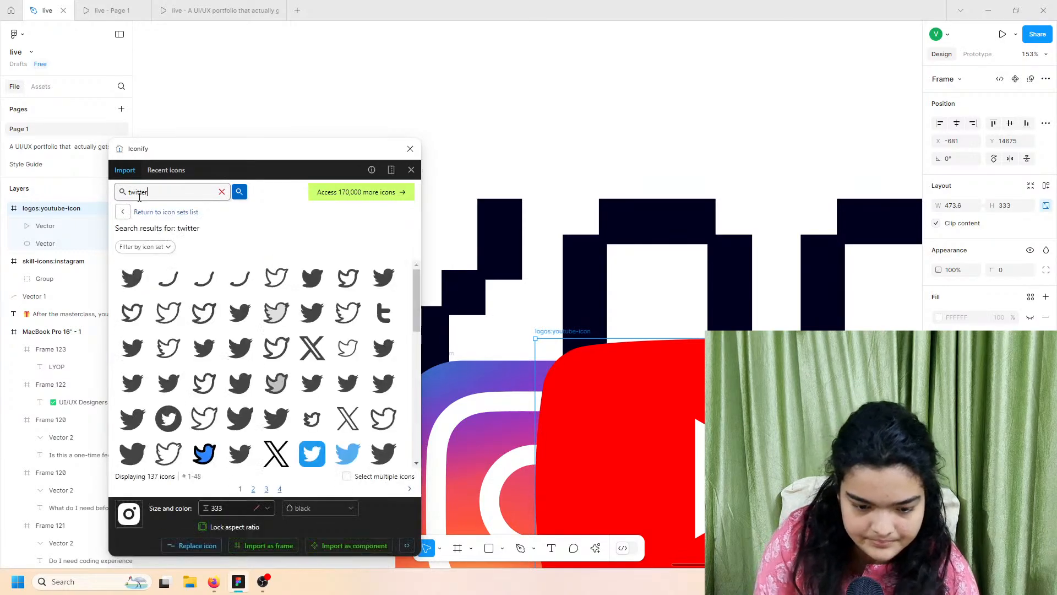
{"action": "scroll", "coordinate": [276, 373], "scroll_direction": "down", "scroll_amount": 1}
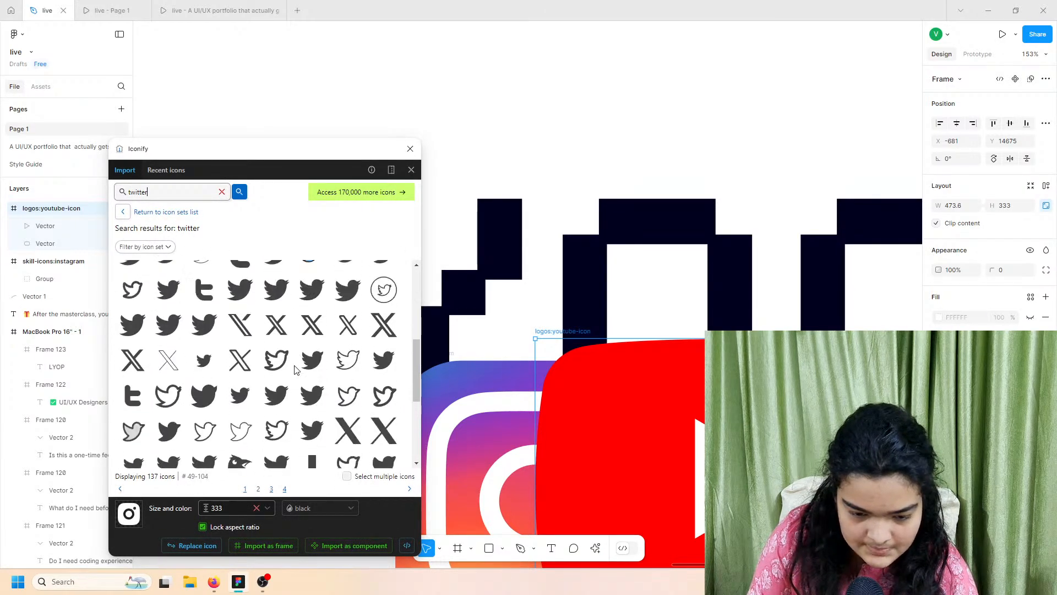
{"action": "left_click_drag", "start_coordinate": [137, 384], "coordinate": [466, 475]}
{"action": "scroll", "coordinate": [465, 474], "scroll_direction": "down", "scroll_amount": 5}
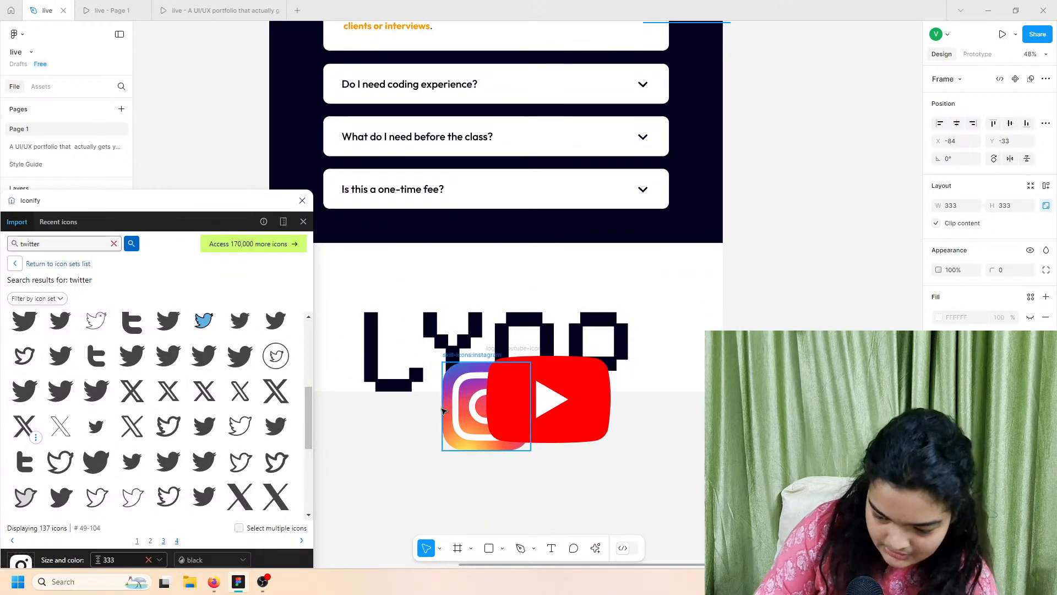
{"action": "left_click", "coordinate": [518, 393]}
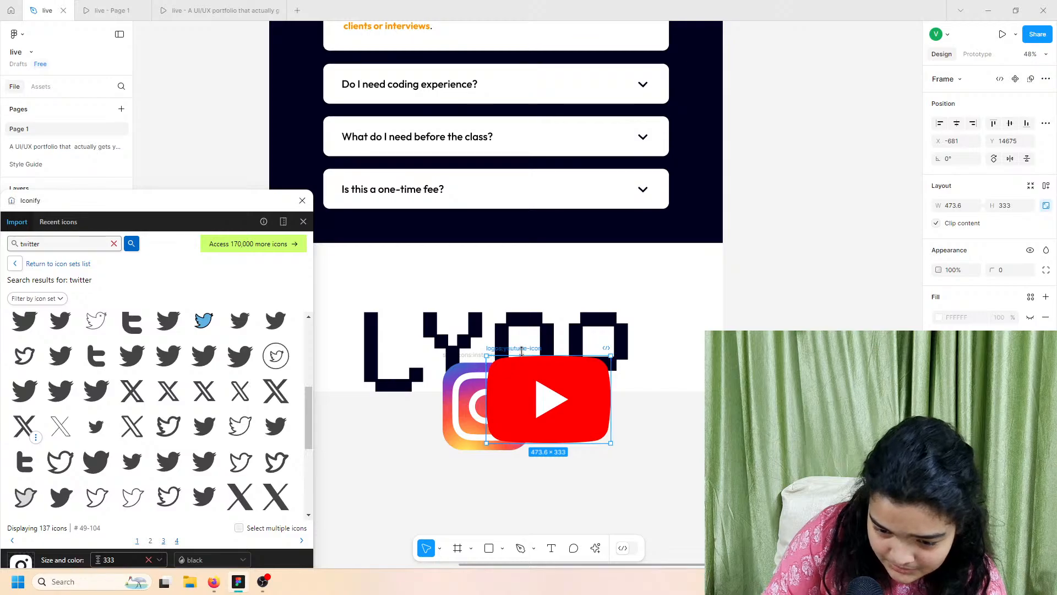
Step: Shrink the YouTube icon to 98×69 and place it over the Y of LYOP
{"action": "left_click_drag", "start_coordinate": [522, 353], "coordinate": [453, 334]}
{"action": "scroll", "coordinate": [465, 319], "scroll_direction": "up", "scroll_amount": 5}
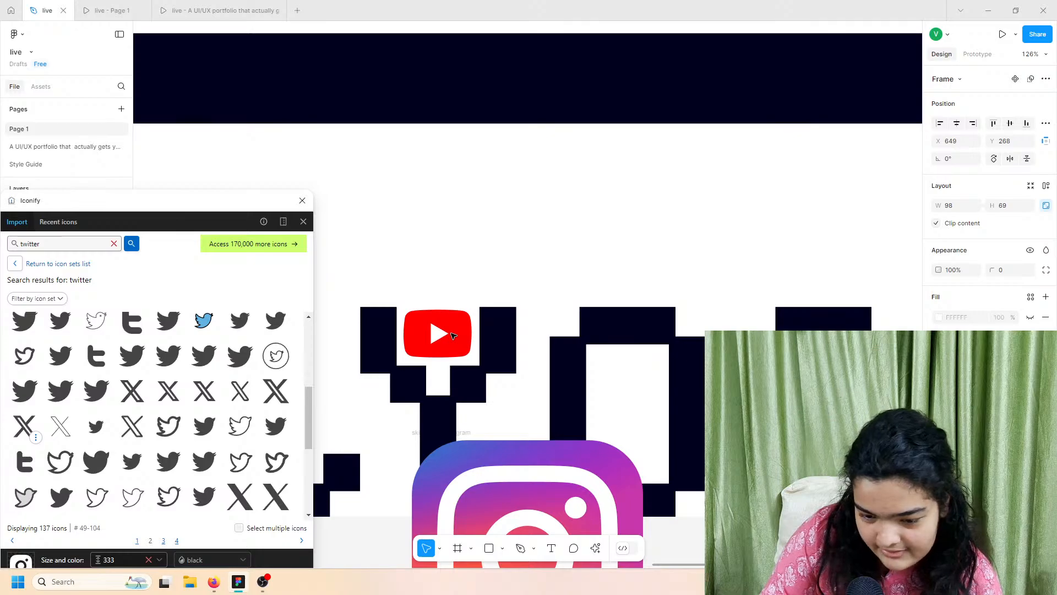
{"action": "left_click_drag", "start_coordinate": [454, 335], "coordinate": [453, 336]}
{"action": "scroll", "coordinate": [454, 337], "scroll_direction": "down", "scroll_amount": 2}
{"action": "scroll", "coordinate": [454, 336], "scroll_direction": "left", "scroll_amount": 1}
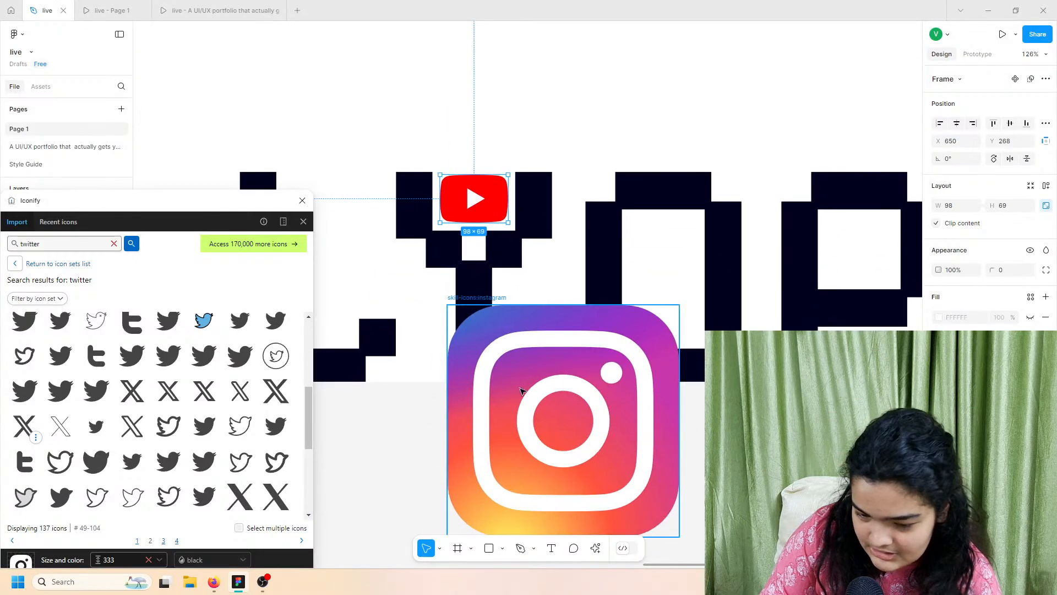
Step: Shrink the Instagram icon beside the L and move the Iconify window aside
{"action": "left_click", "coordinate": [522, 372]}
{"action": "left_click_drag", "start_coordinate": [511, 309], "coordinate": [397, 321]}
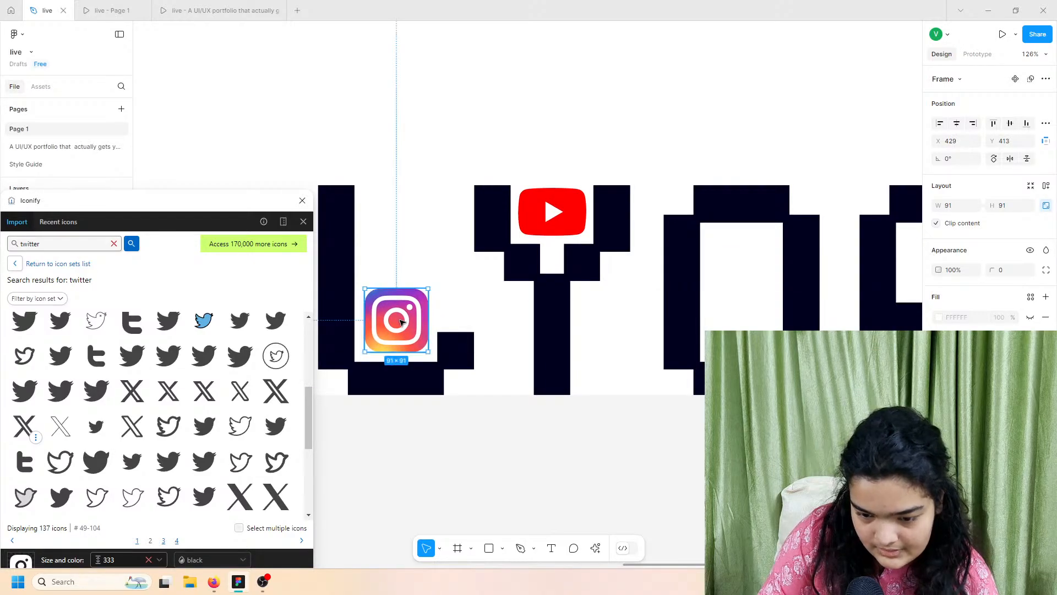
{"action": "scroll", "coordinate": [449, 338], "scroll_direction": "down", "scroll_amount": 5}
{"action": "scroll", "coordinate": [462, 363], "scroll_direction": "down", "scroll_amount": 6}
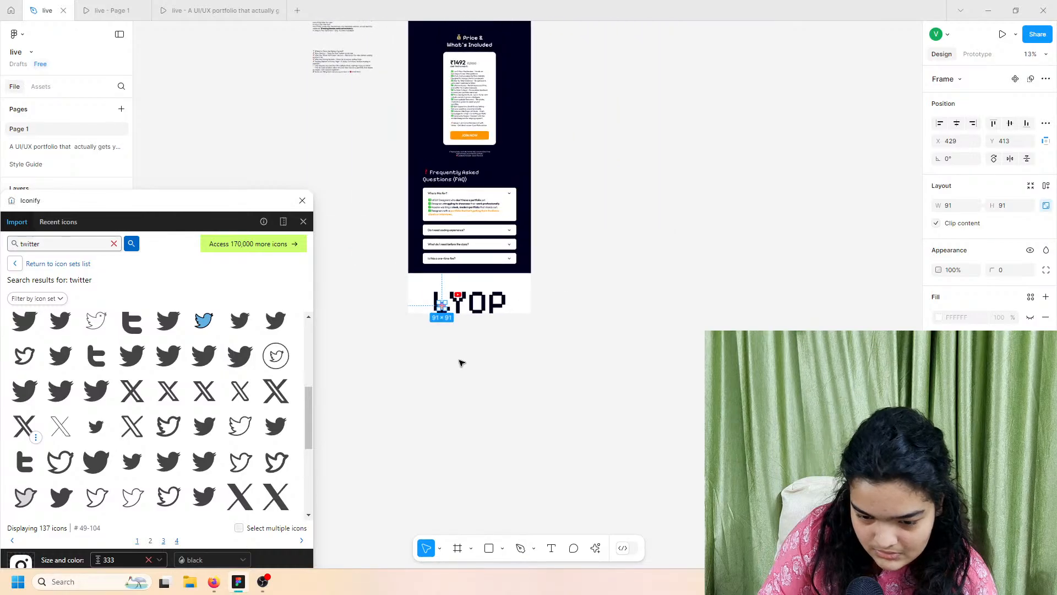
{"action": "left_click_drag", "start_coordinate": [223, 200], "coordinate": [780, 30]}
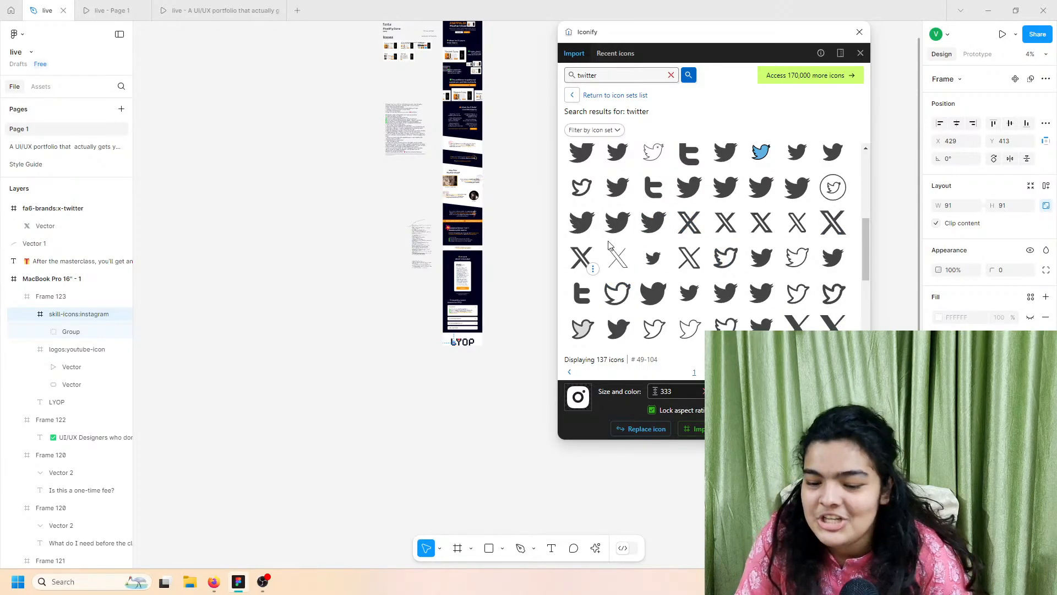
Step: Add the X icon, and move Instagram into the O and YouTube into the L
{"action": "left_click_drag", "start_coordinate": [582, 258], "coordinate": [469, 362]}
{"action": "scroll", "coordinate": [469, 351], "scroll_direction": "up", "scroll_amount": 8}
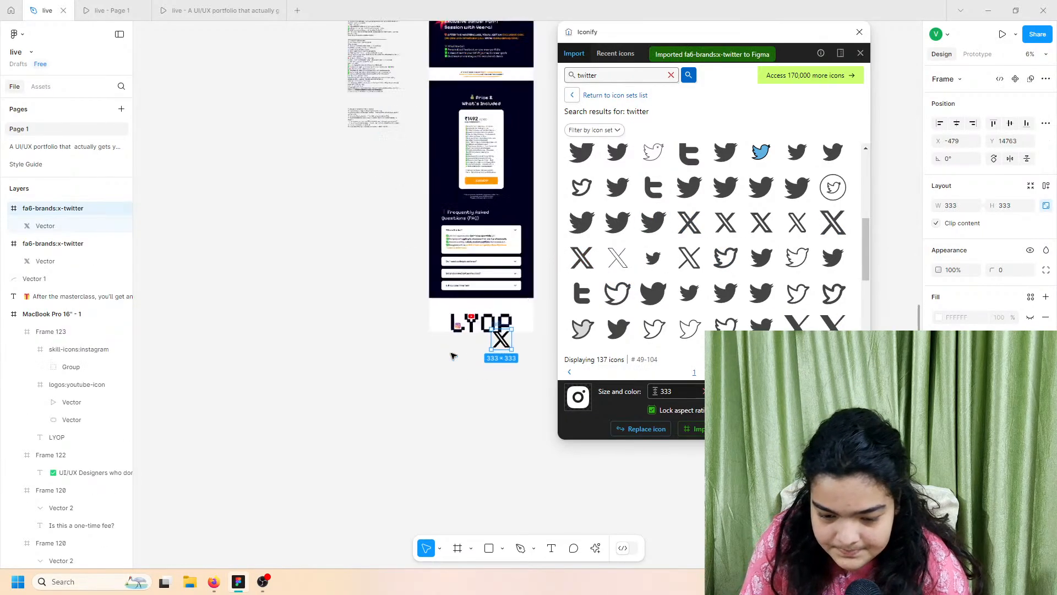
{"action": "scroll", "coordinate": [387, 293], "scroll_direction": "up", "scroll_amount": 4}
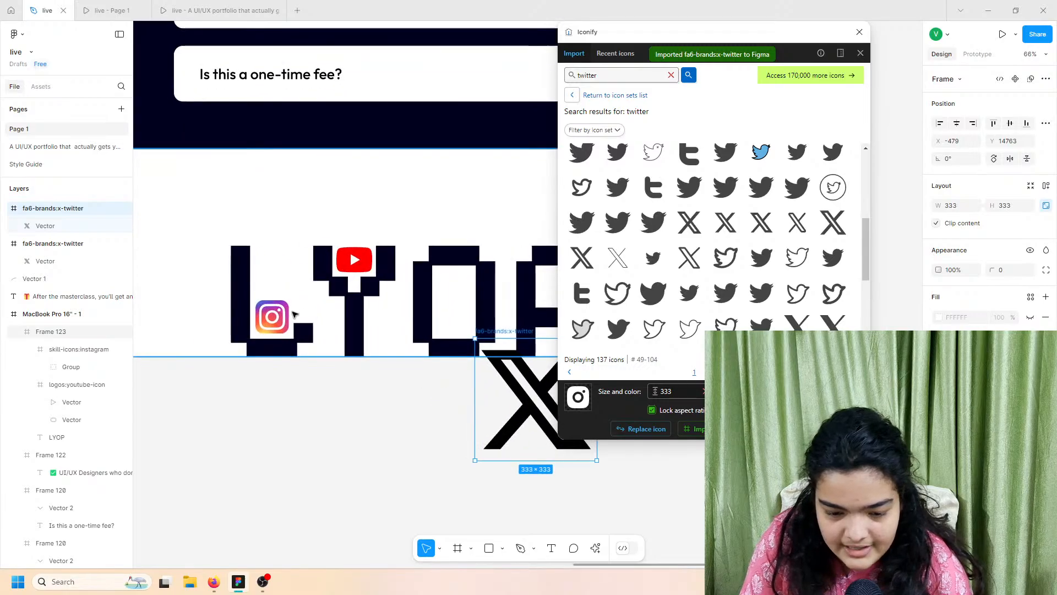
{"action": "left_click", "coordinate": [272, 318]}
{"action": "left_click", "coordinate": [272, 317]}
{"action": "left_click_drag", "start_coordinate": [273, 319], "coordinate": [430, 295]}
{"action": "left_click_drag", "start_coordinate": [363, 258], "coordinate": [280, 322]}
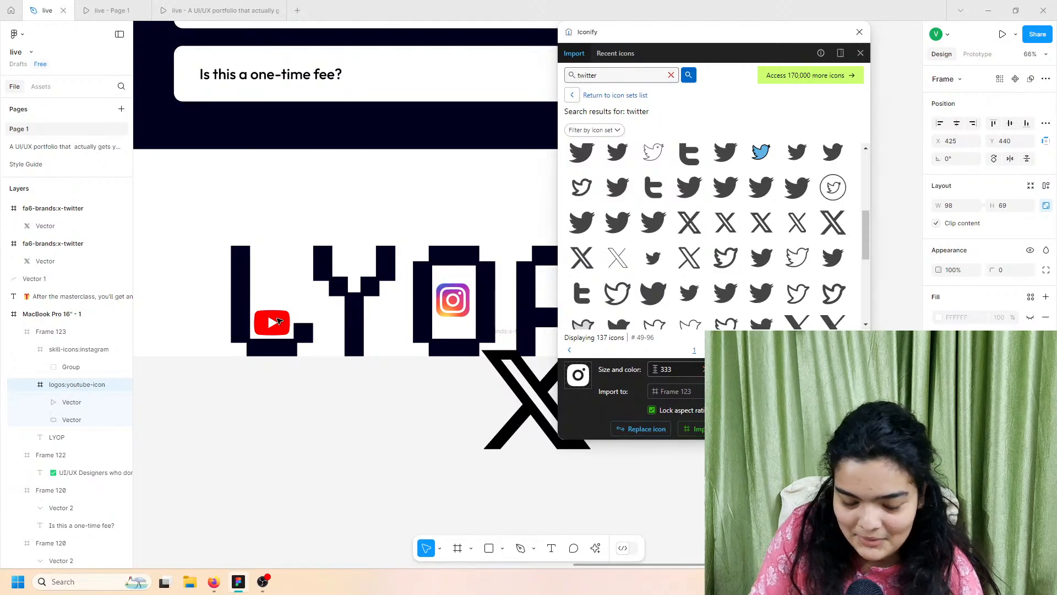
Step: Resize the X icon to 86×86 and centre it in the P's white box
{"action": "left_click", "coordinate": [499, 385]}
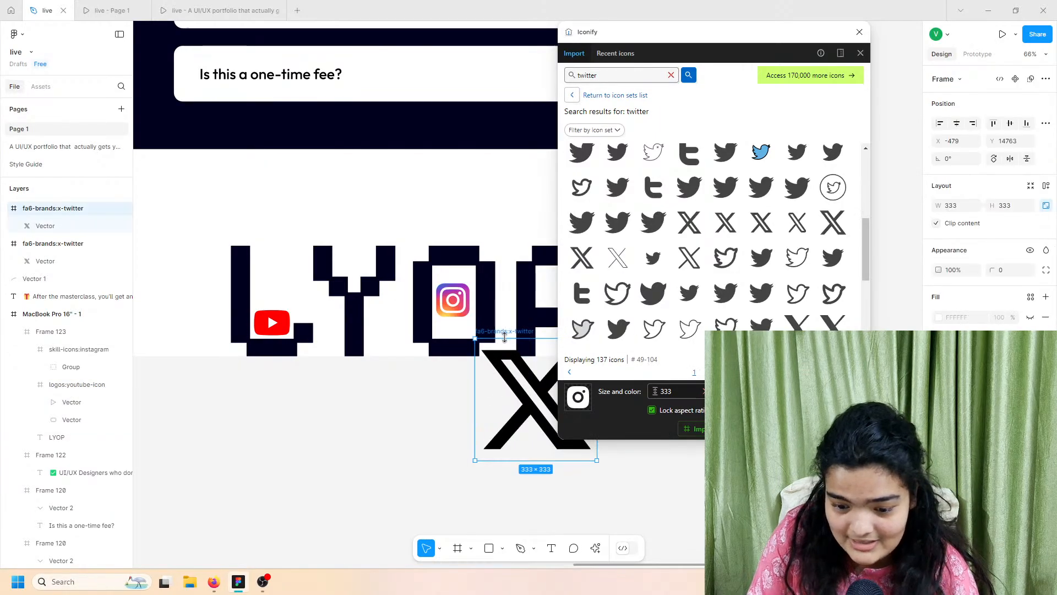
{"action": "left_click_drag", "start_coordinate": [505, 337], "coordinate": [366, 268]}
{"action": "scroll", "coordinate": [358, 252], "scroll_direction": "up", "scroll_amount": 5}
{"action": "scroll", "coordinate": [354, 259], "scroll_direction": "up", "scroll_amount": 5}
{"action": "scroll", "coordinate": [366, 267], "scroll_direction": "down", "scroll_amount": 10}
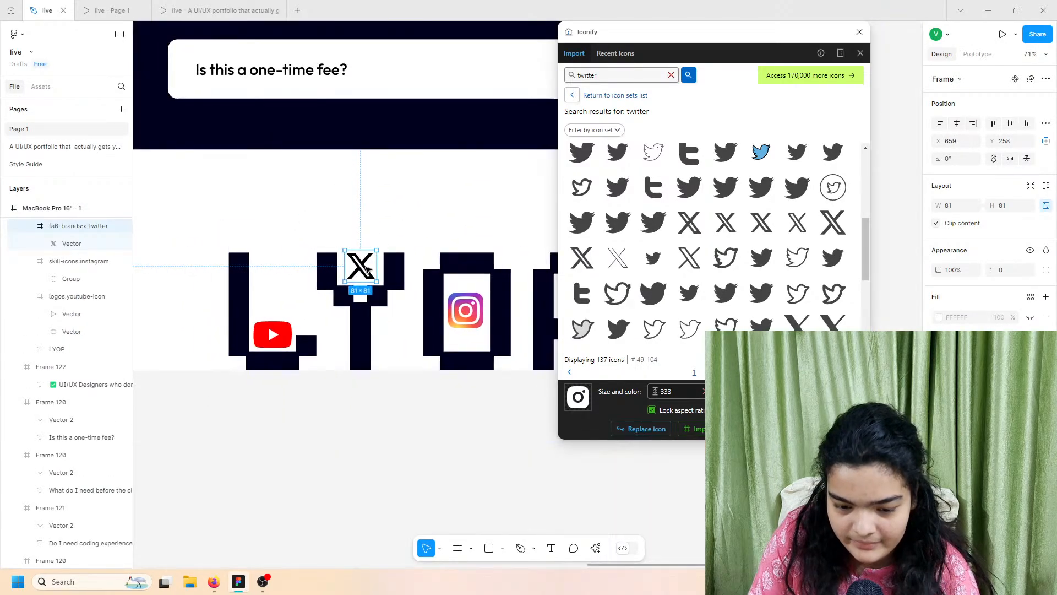
{"action": "scroll", "coordinate": [363, 268], "scroll_direction": "right", "scroll_amount": 2}
{"action": "left_click_drag", "start_coordinate": [281, 263], "coordinate": [488, 298]}
{"action": "scroll", "coordinate": [503, 303], "scroll_direction": "up", "scroll_amount": 10}
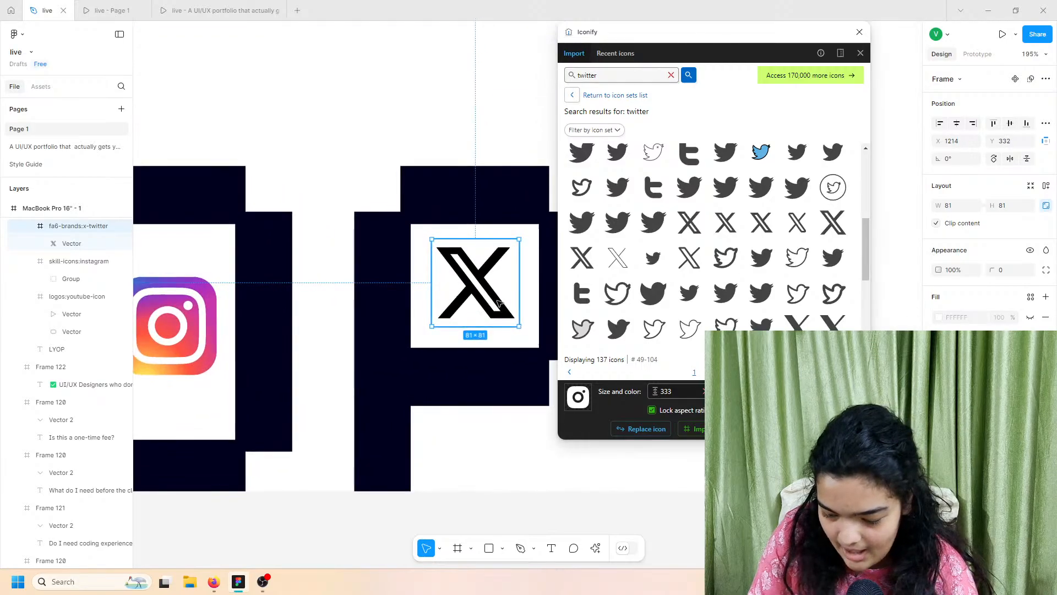
{"action": "left_click_drag", "start_coordinate": [457, 343], "coordinate": [457, 351]}
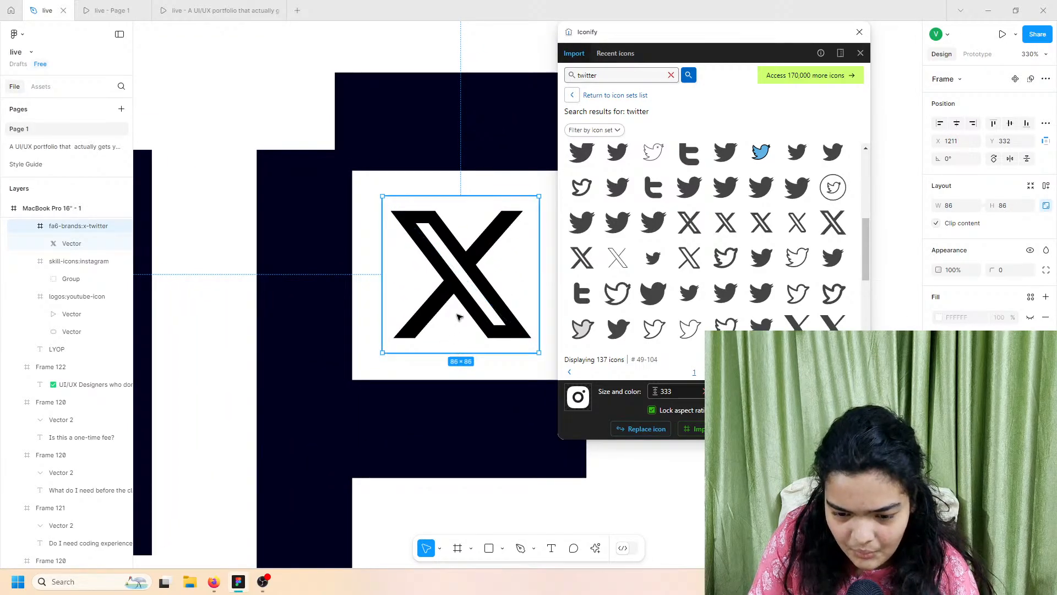
{"action": "left_click_drag", "start_coordinate": [456, 315], "coordinate": [460, 322]}
{"action": "scroll", "coordinate": [460, 321], "scroll_direction": "down", "scroll_amount": 4}
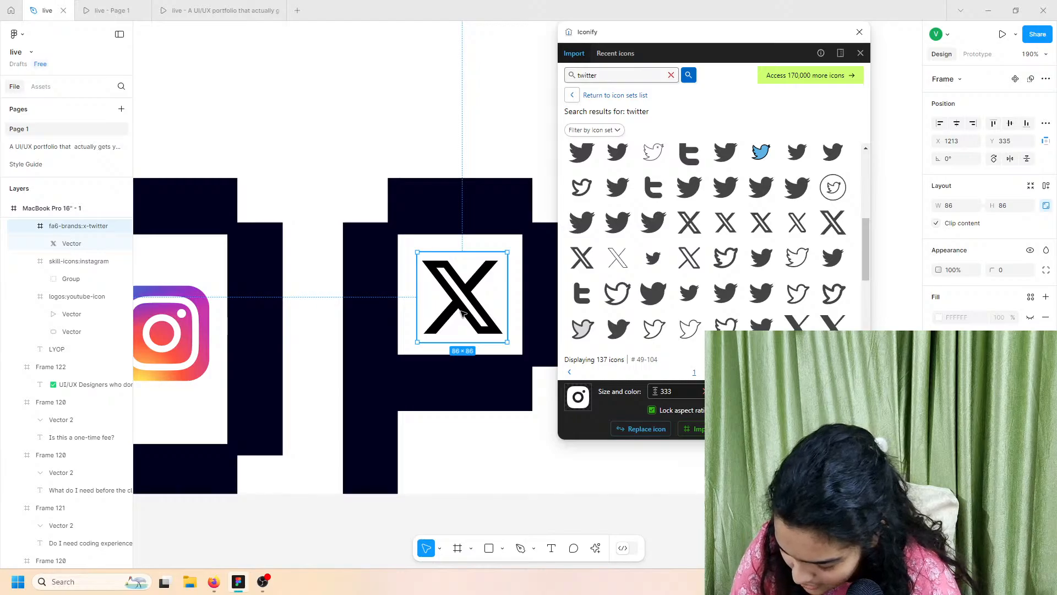
{"action": "scroll", "coordinate": [461, 313], "scroll_direction": "left", "scroll_amount": 15}
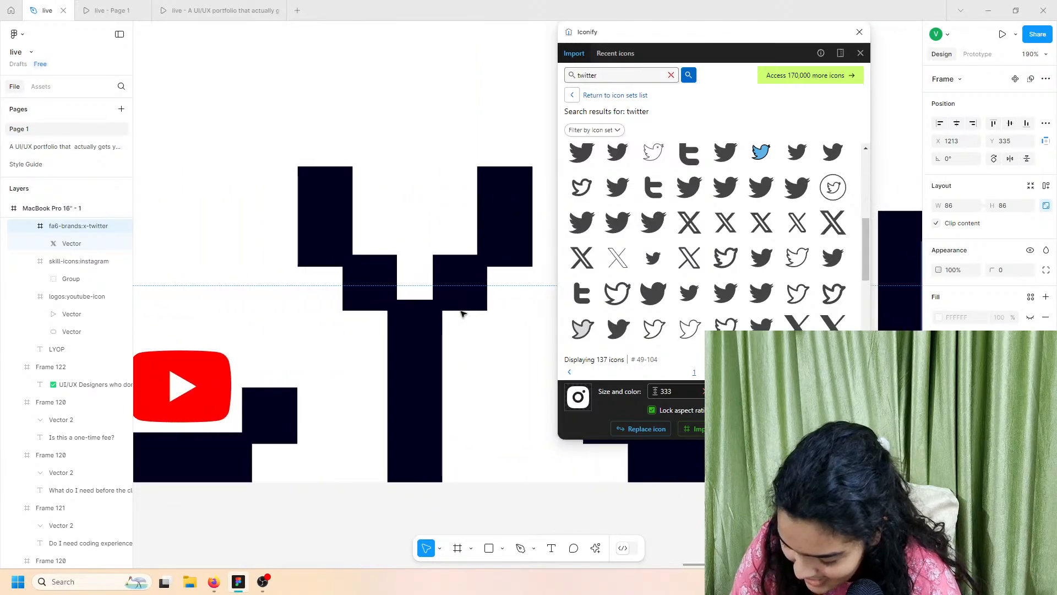
{"action": "scroll", "coordinate": [463, 314], "scroll_direction": "left", "scroll_amount": 10}
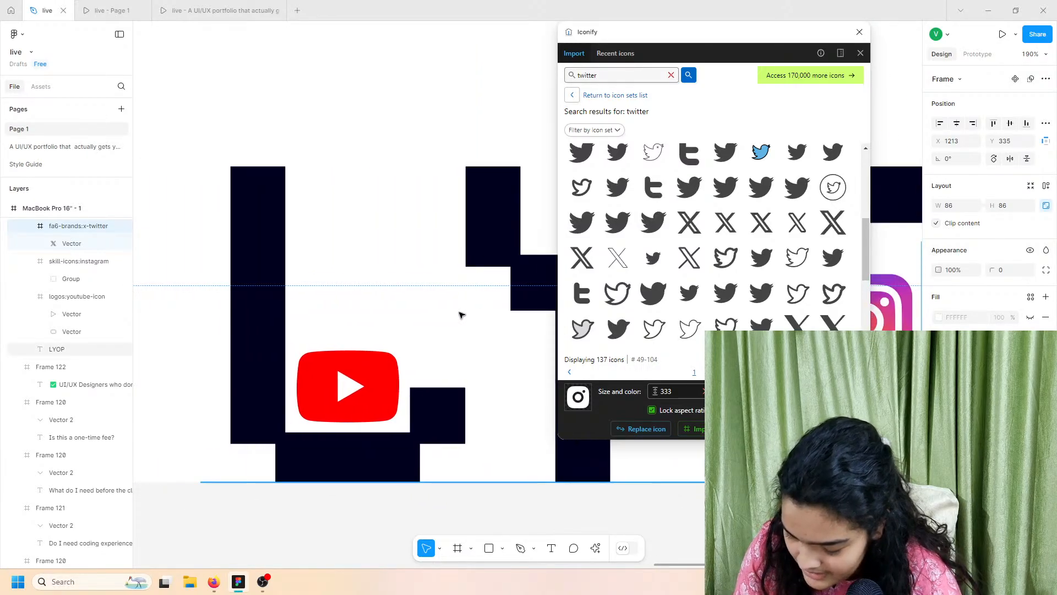
{"action": "scroll", "coordinate": [364, 305], "scroll_direction": "right", "scroll_amount": 6}
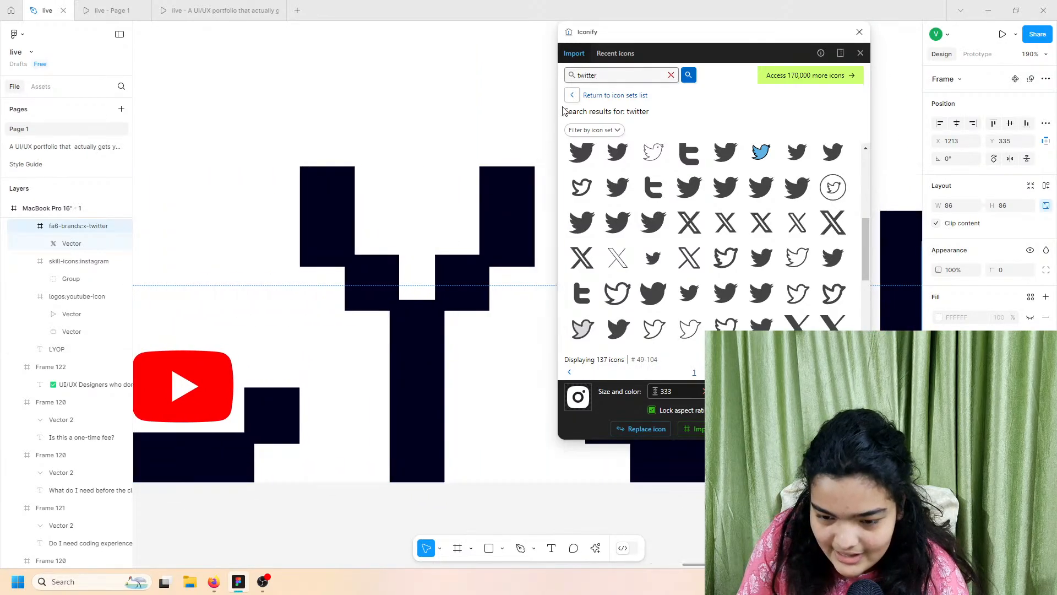
Step: Close Iconify and browse File Explorer to Downloads (C) and Transferred (T:)
{"action": "left_click", "coordinate": [860, 32]}
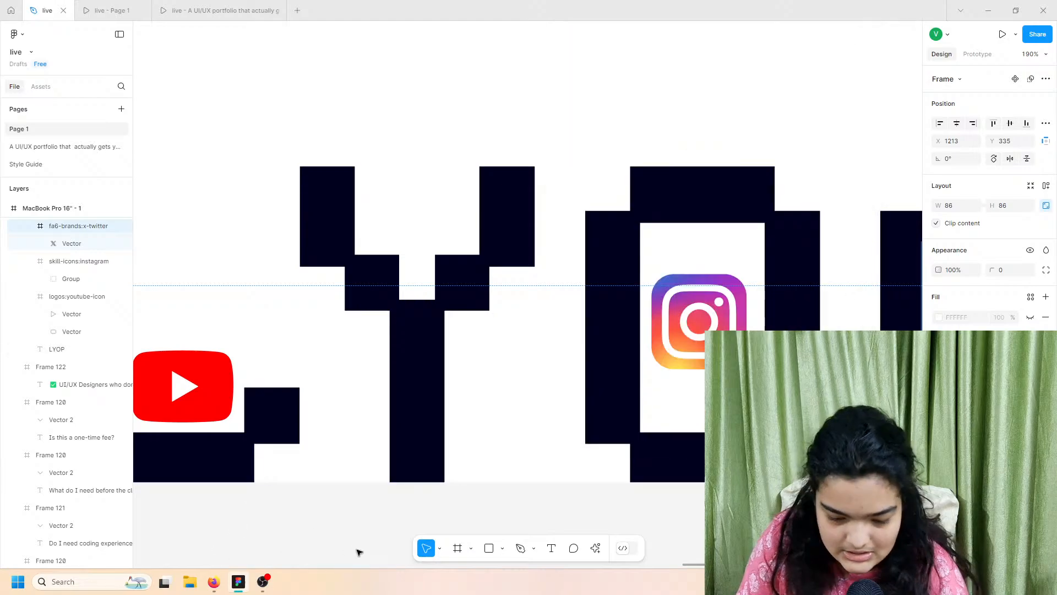
{"action": "left_click", "coordinate": [190, 582]}
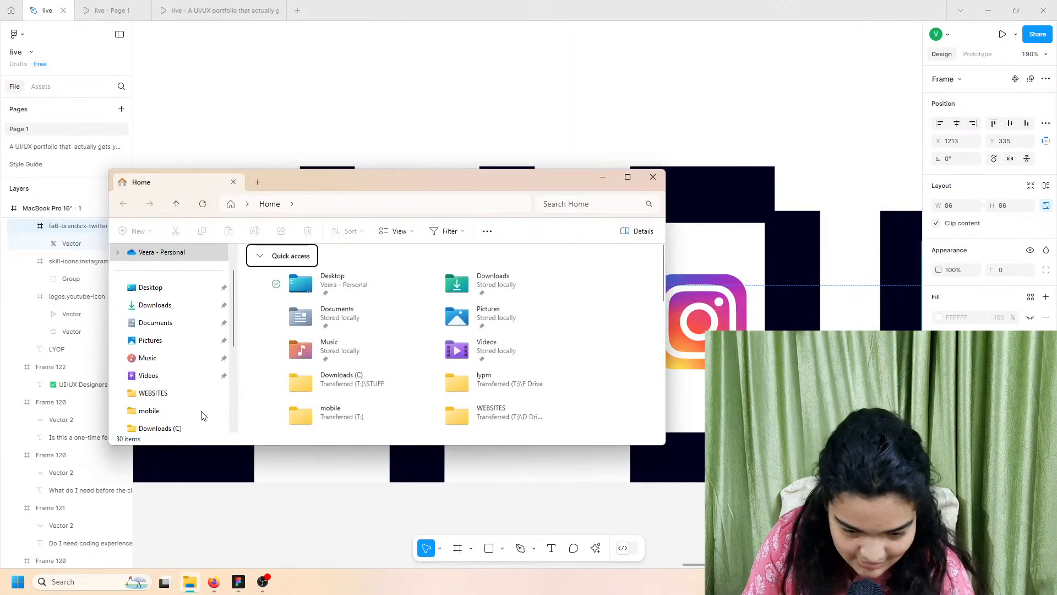
{"action": "scroll", "coordinate": [211, 347], "scroll_direction": "down", "scroll_amount": 3}
{"action": "left_click", "coordinate": [180, 272]}
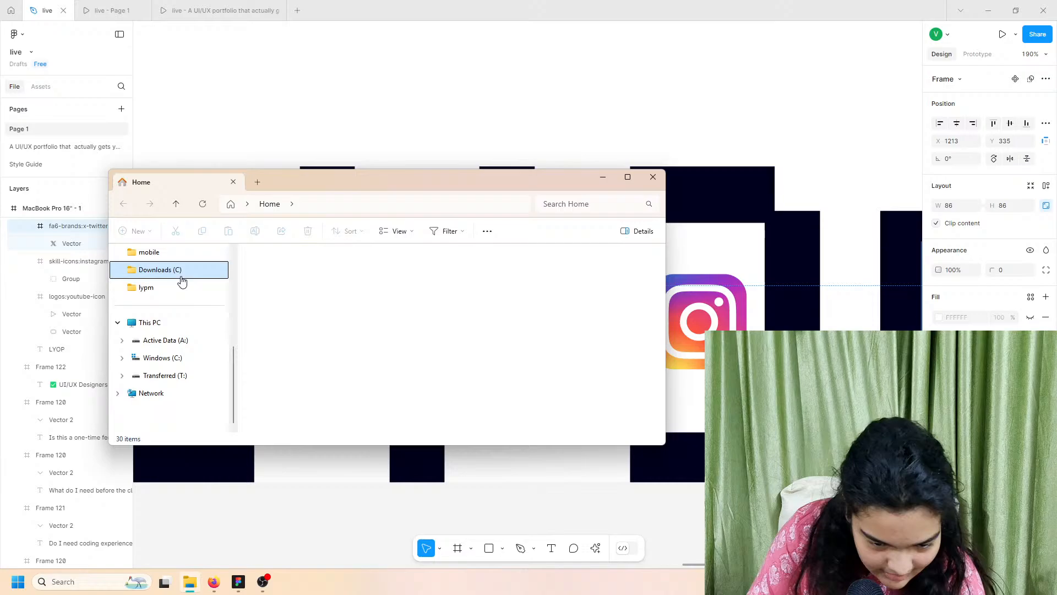
{"action": "left_click", "coordinate": [183, 375]}
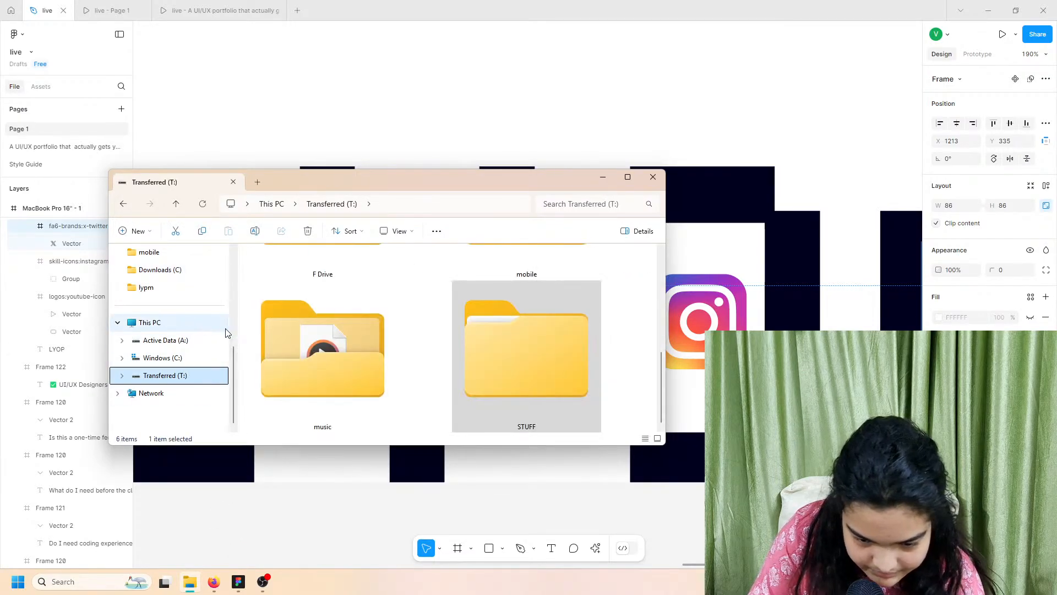
{"action": "left_click", "coordinate": [256, 499]}
Step: Search Google Images for 'devfasttt' in a new browser tab
{"action": "left_click", "coordinate": [214, 581]}
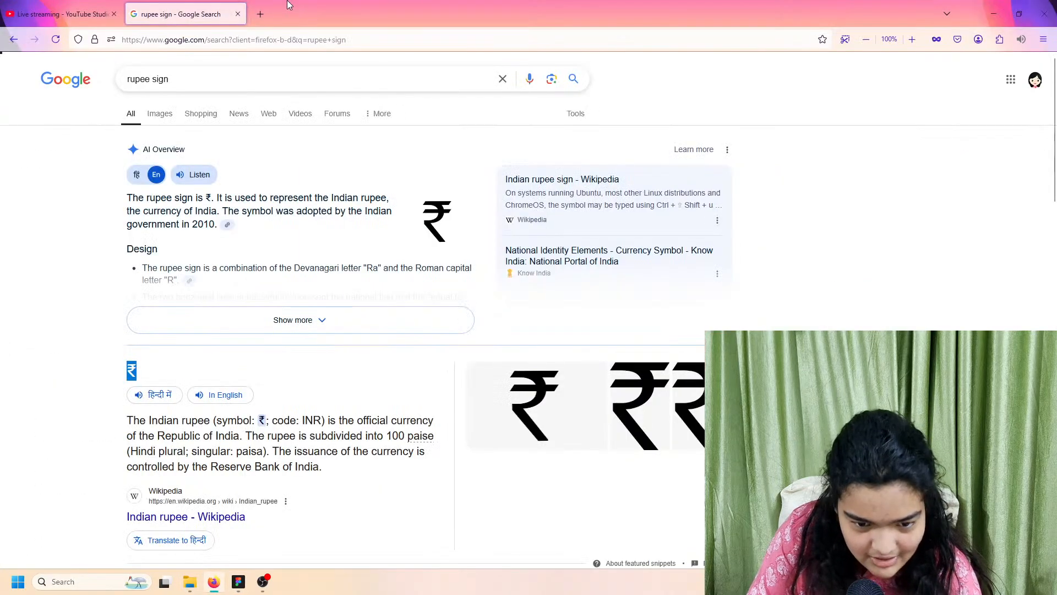
{"action": "left_click", "coordinate": [271, 4]}
{"action": "type", "text": "devfastt"}
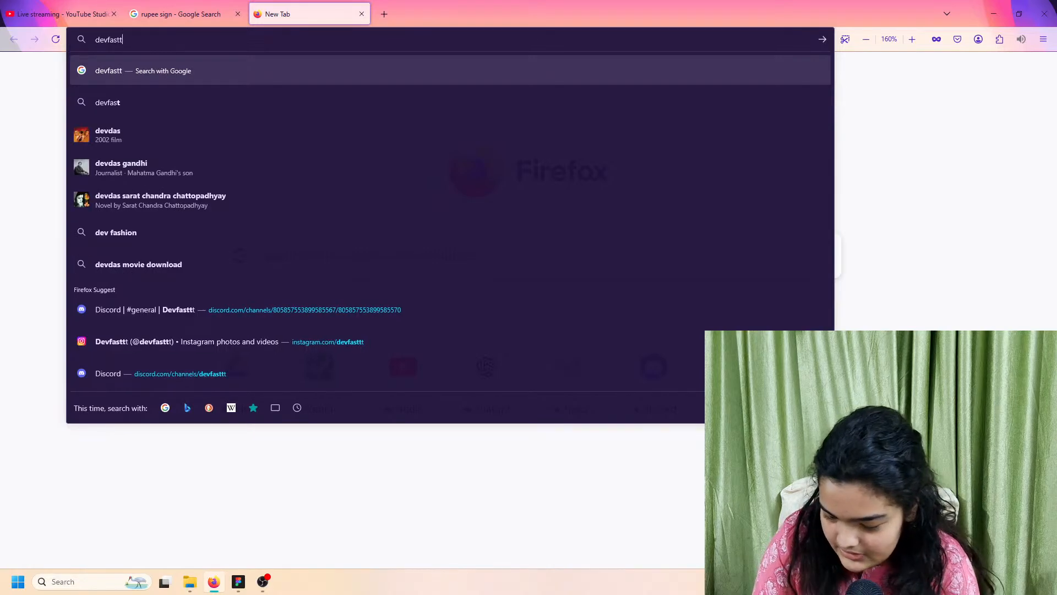
{"action": "key", "text": "Return"}
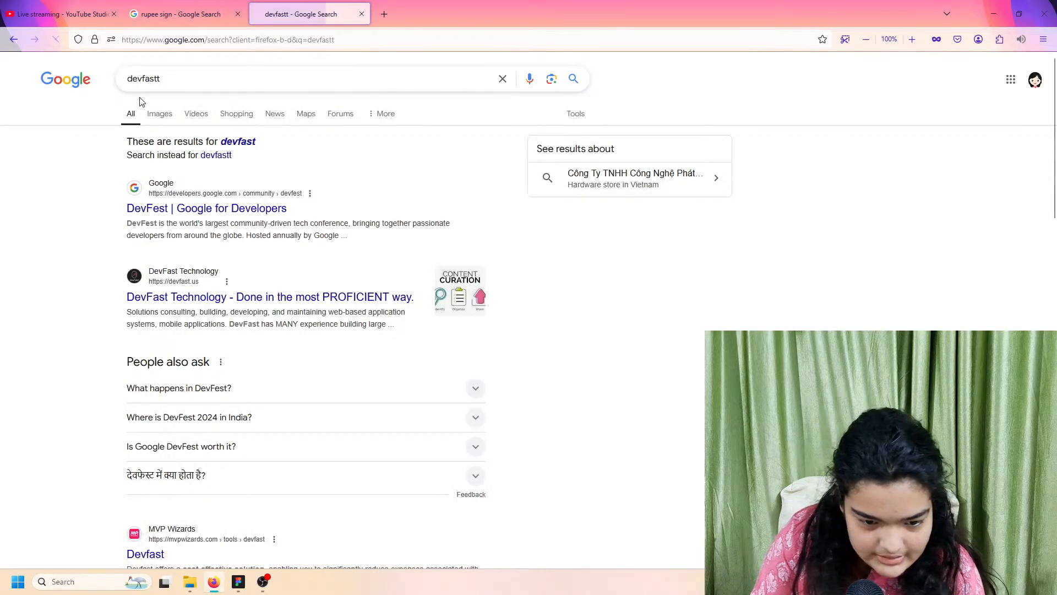
{"action": "left_click", "coordinate": [163, 79]}
{"action": "type", "text": "t"}
{"action": "key", "text": "Return"}
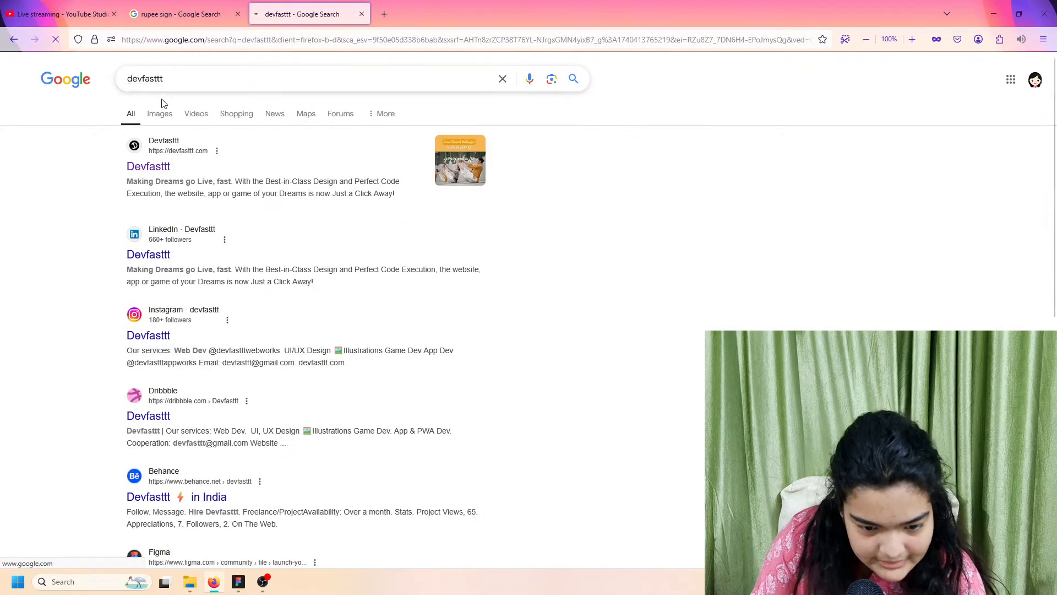
{"action": "left_click", "coordinate": [161, 113]}
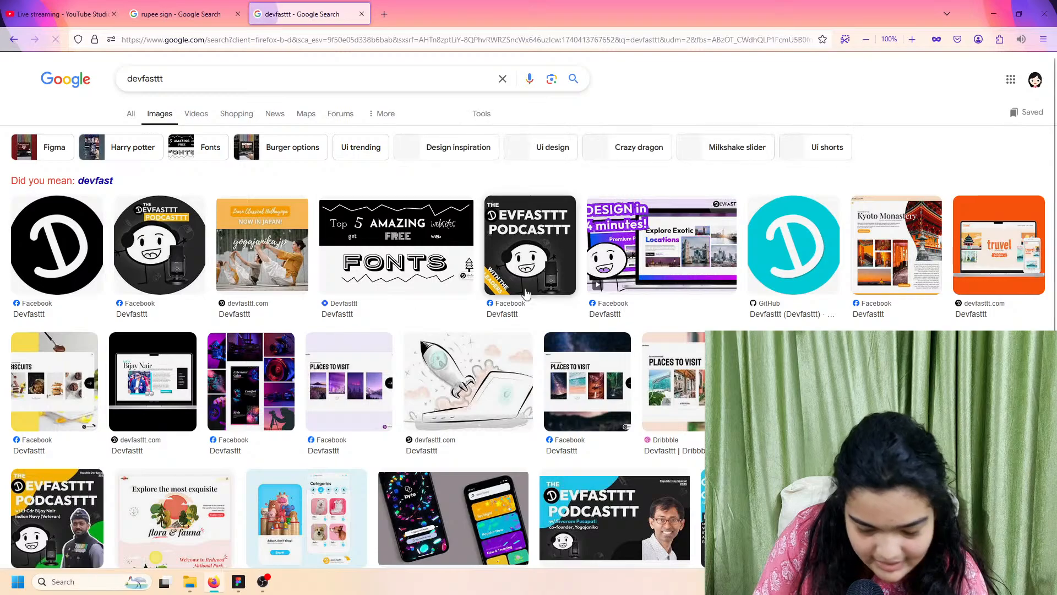
Step: Copy the black circular D logo image and return to Figma
{"action": "left_click", "coordinate": [61, 243]}
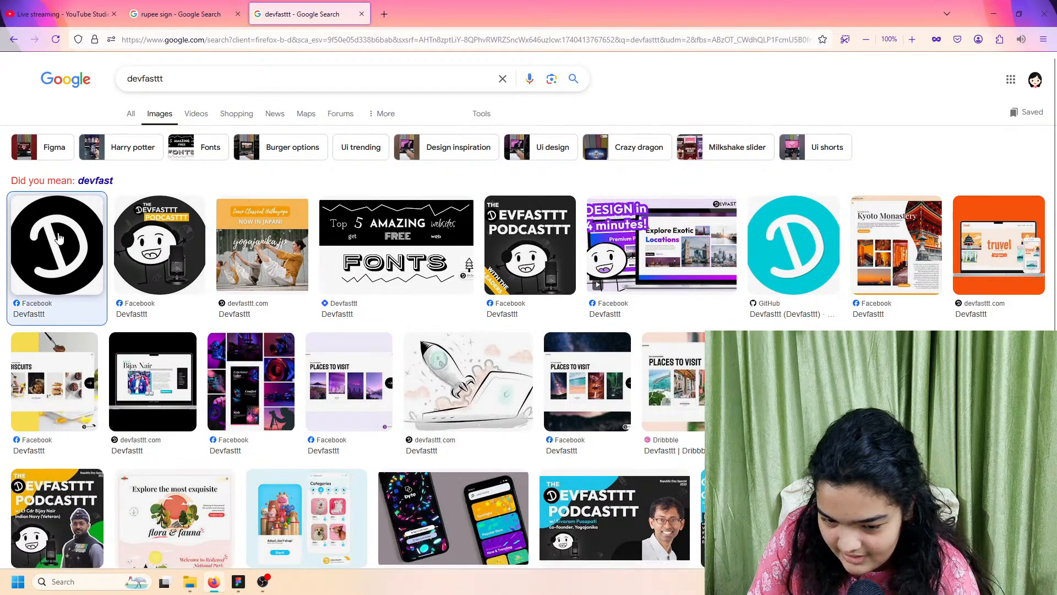
{"action": "right_click", "coordinate": [752, 325]}
{"action": "left_click", "coordinate": [775, 187]}
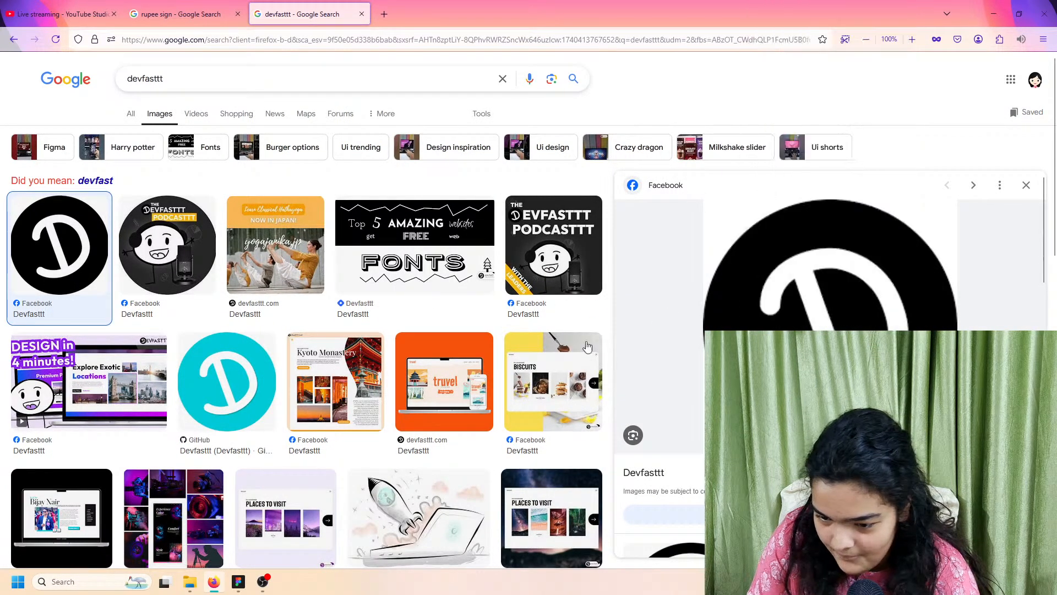
{"action": "left_click", "coordinate": [236, 582]}
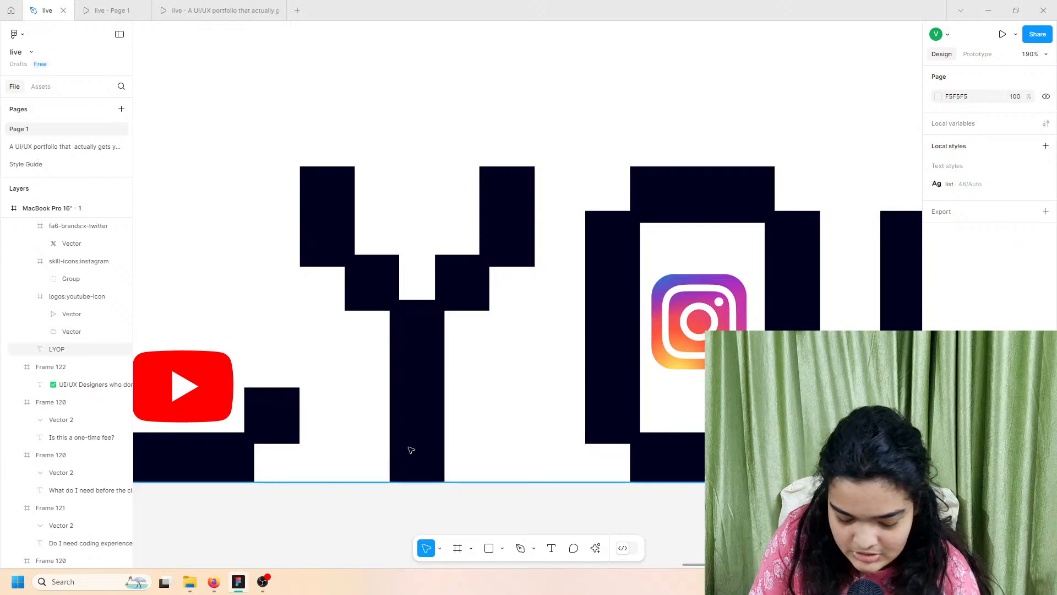
Step: Paste the D logo at 70×70 into the Y's notch, adjust it, then delete it
{"action": "key", "text": "ctrl+v"}
{"action": "left_click_drag", "start_coordinate": [497, 178], "coordinate": [428, 223]}
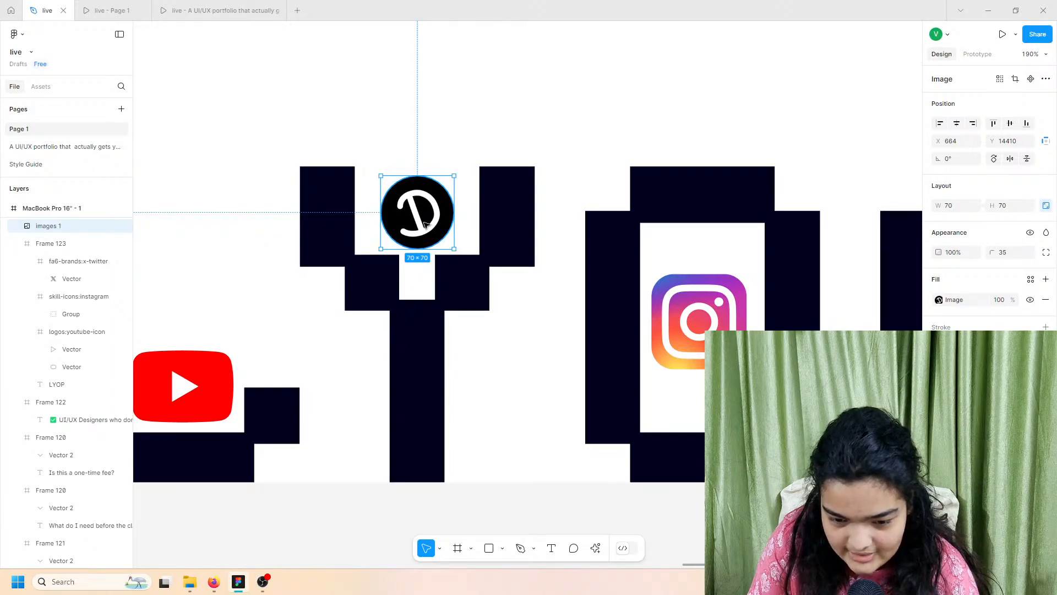
{"action": "scroll", "coordinate": [424, 223], "scroll_direction": "down", "scroll_amount": 5}
{"action": "left_click", "coordinate": [416, 385]}
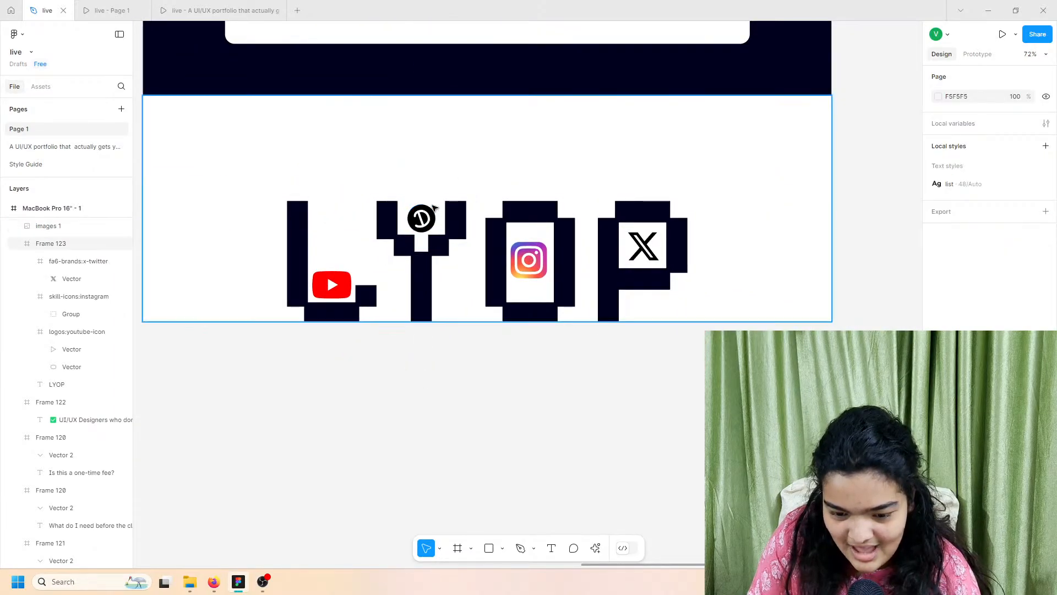
{"action": "left_click", "coordinate": [431, 214]}
{"action": "key", "text": "Left"}
{"action": "key", "text": "Left"}
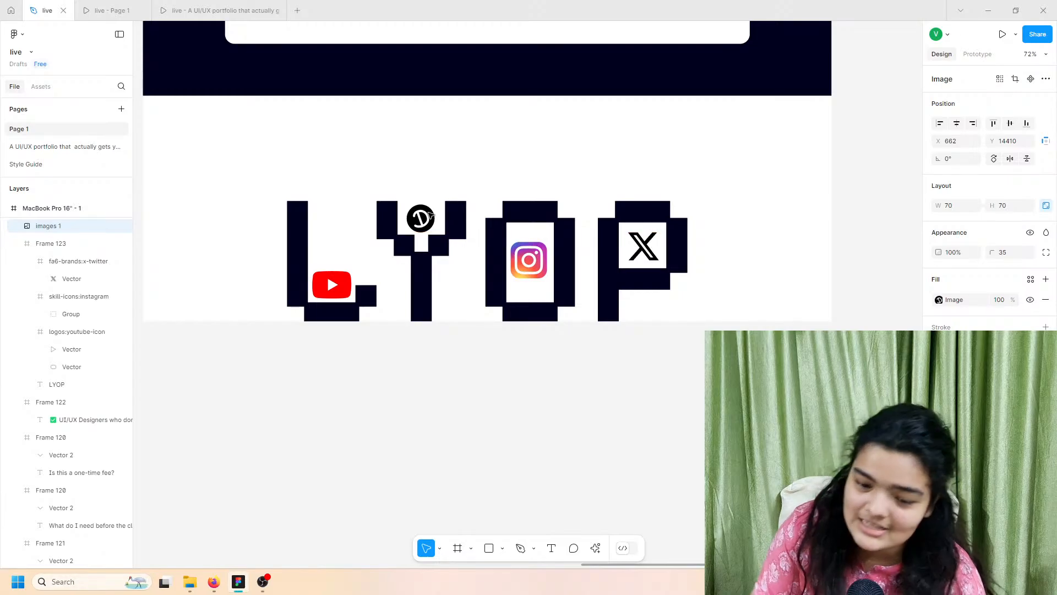
{"action": "left_click", "coordinate": [516, 414]}
{"action": "scroll", "coordinate": [514, 416], "scroll_direction": "up", "scroll_amount": 5}
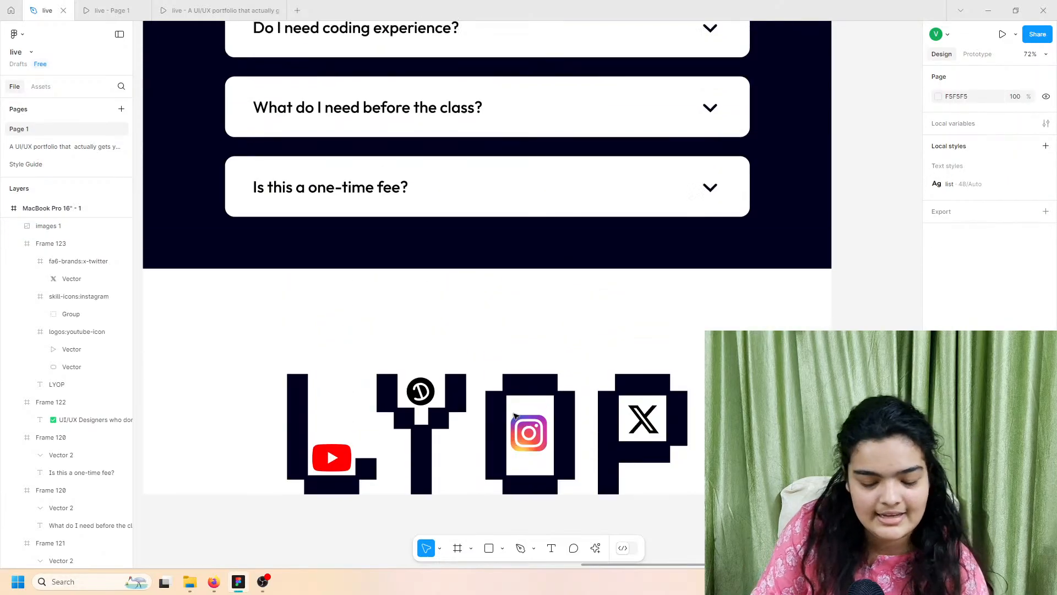
{"action": "left_click_drag", "start_coordinate": [432, 397], "coordinate": [434, 397]}
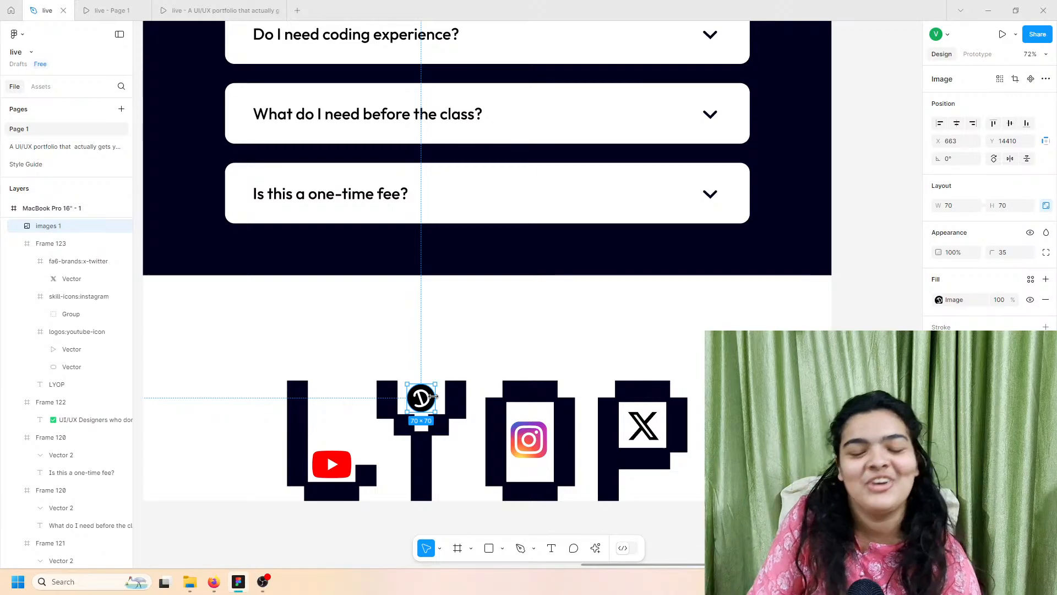
{"action": "key", "text": "Delete"}
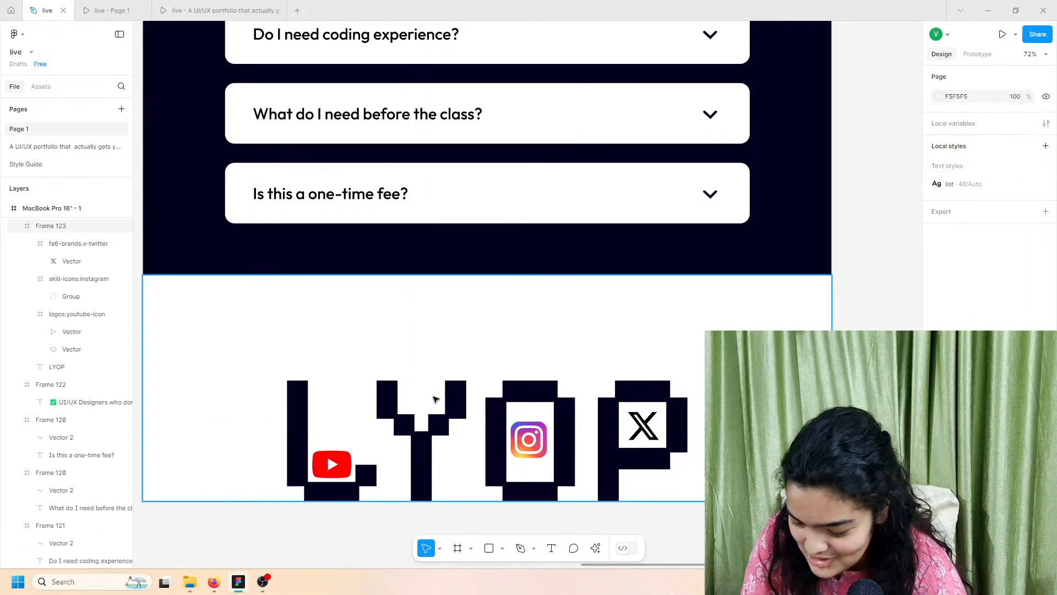
{"action": "scroll", "coordinate": [436, 399], "scroll_direction": "down", "scroll_amount": 1}
Step: Search images for 'discord' and copy the Microsoft Store Discord logo
{"action": "left_click", "coordinate": [214, 581]}
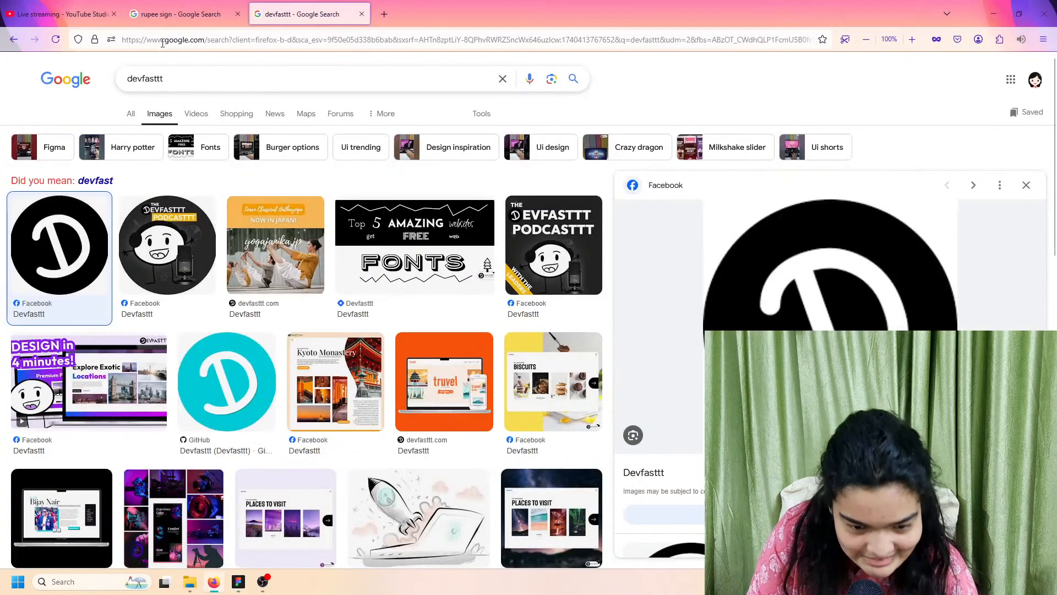
{"action": "left_click", "coordinate": [172, 44]}
{"action": "left_click", "coordinate": [174, 77]}
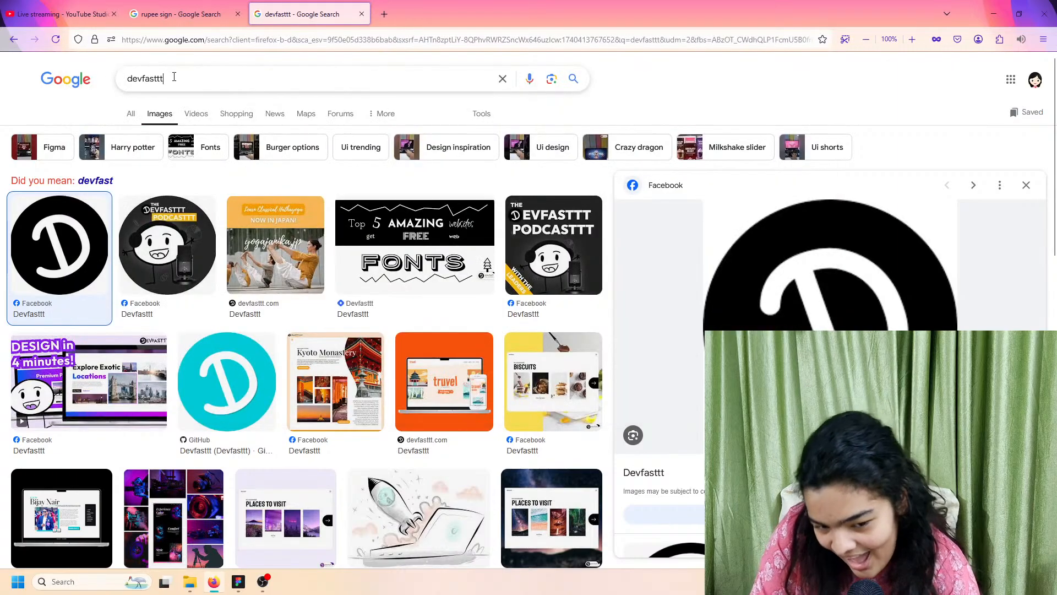
{"action": "type", "text": "discord"}
{"action": "key", "text": "Return"}
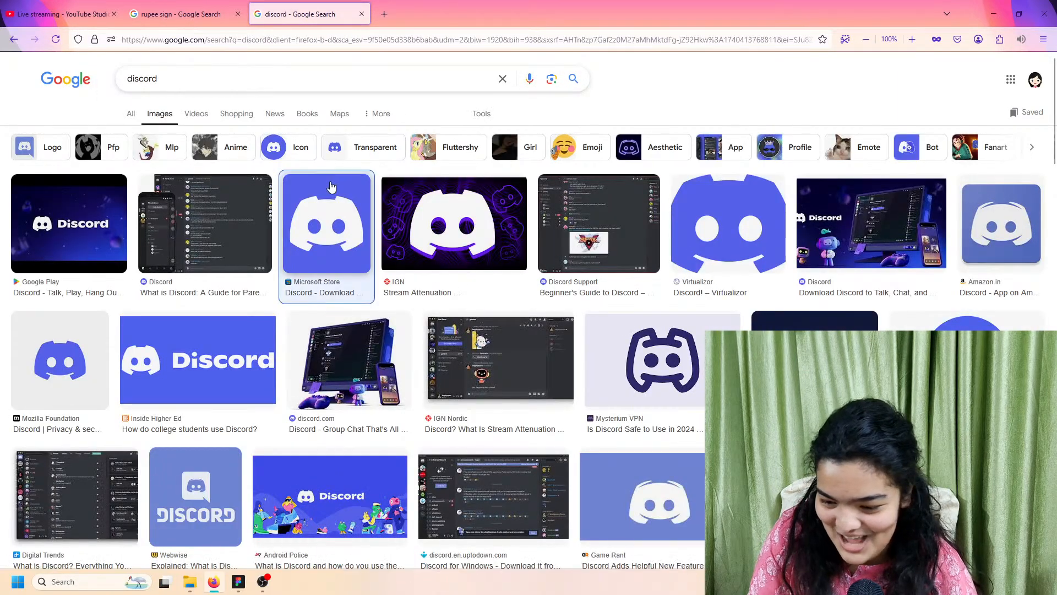
{"action": "left_click", "coordinate": [331, 187]}
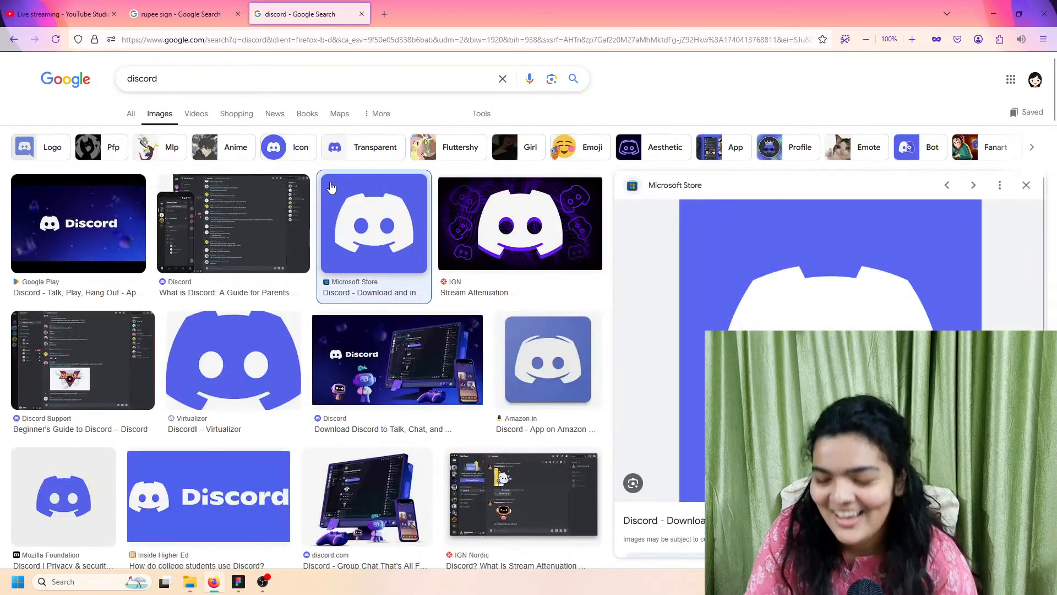
{"action": "right_click", "coordinate": [759, 306]}
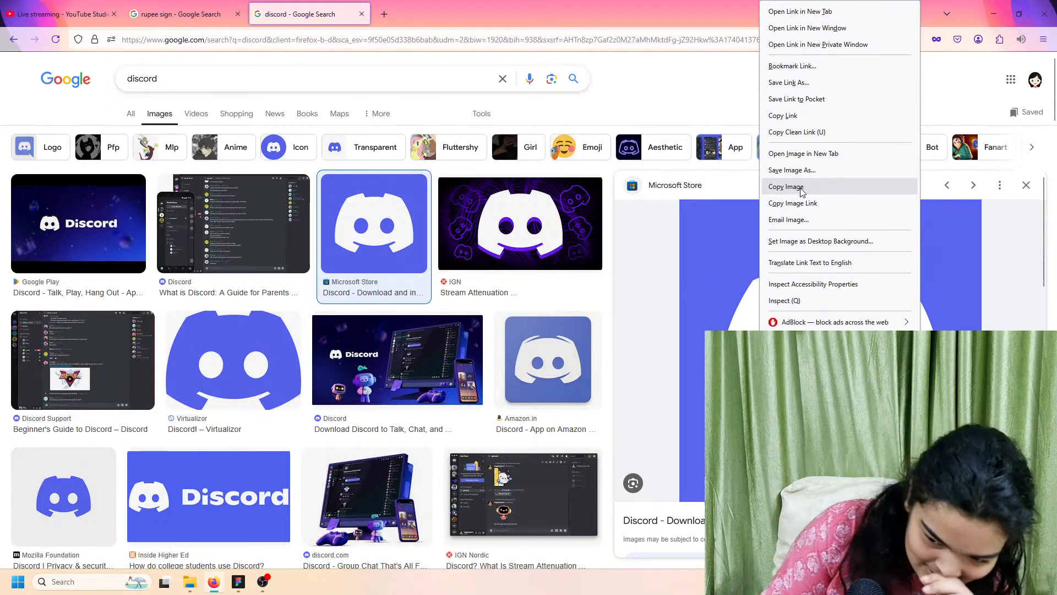
{"action": "left_click", "coordinate": [801, 188]}
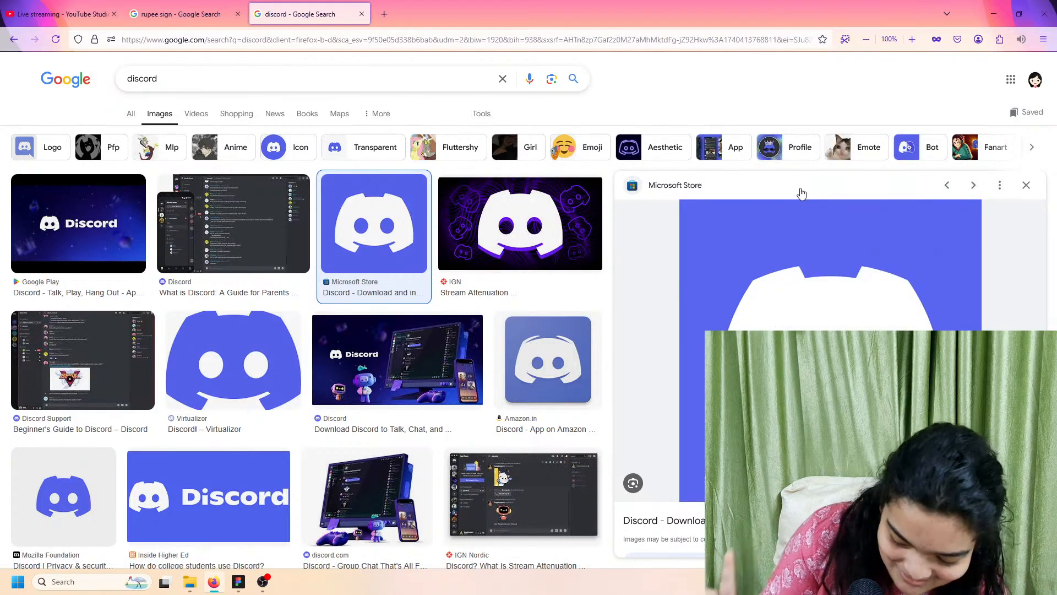
Step: Paste the Discord logo into Figma, shrink it to 91×91 and move it onto the Y
{"action": "left_click", "coordinate": [238, 581]}
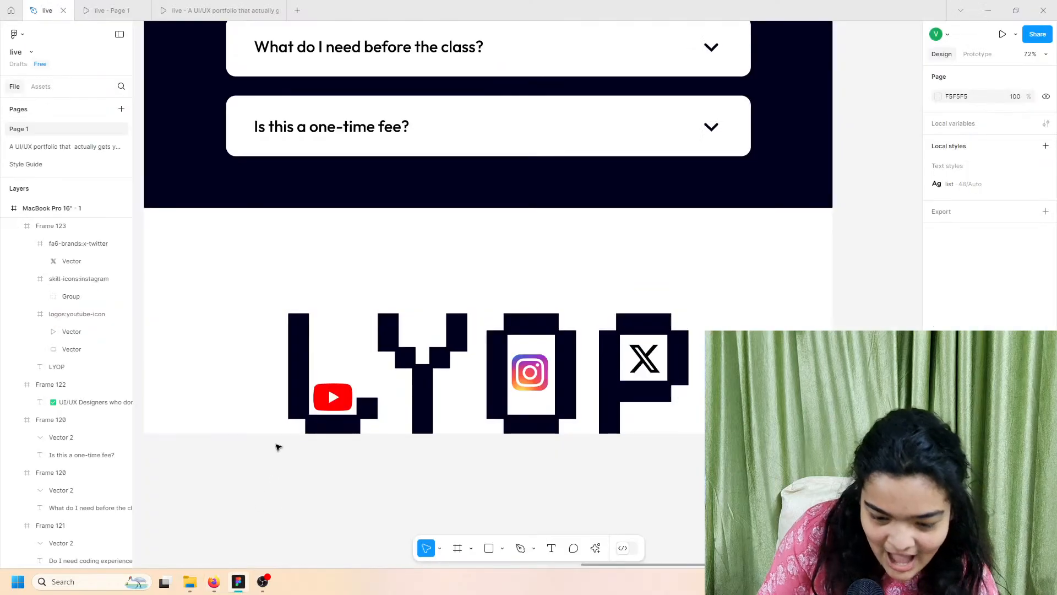
{"action": "scroll", "coordinate": [278, 444], "scroll_direction": "down", "scroll_amount": 1}
{"action": "key", "text": "ctrl+v"}
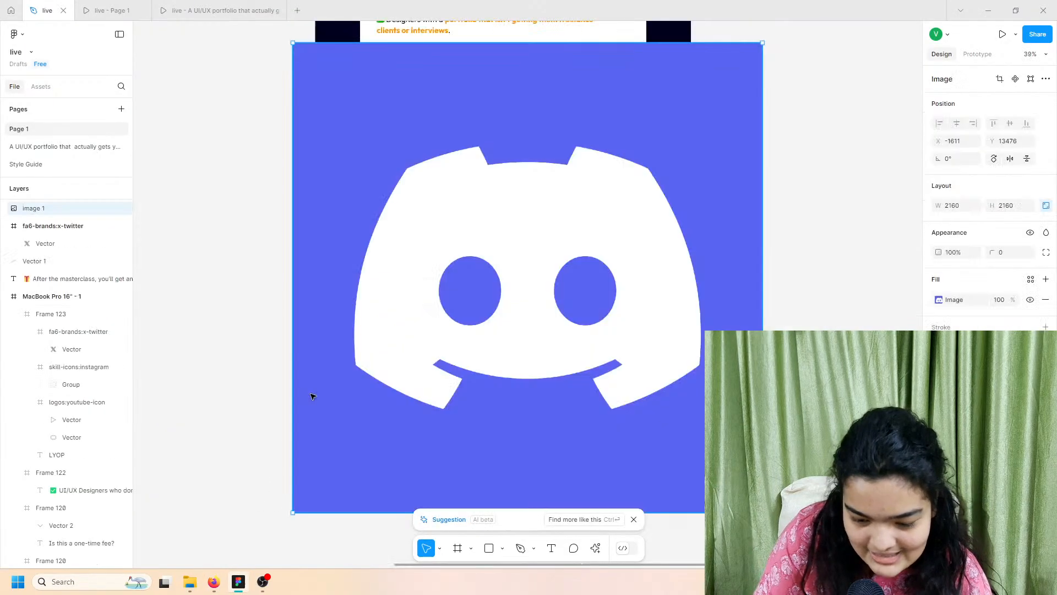
{"action": "left_click_drag", "start_coordinate": [472, 45], "coordinate": [466, 291]}
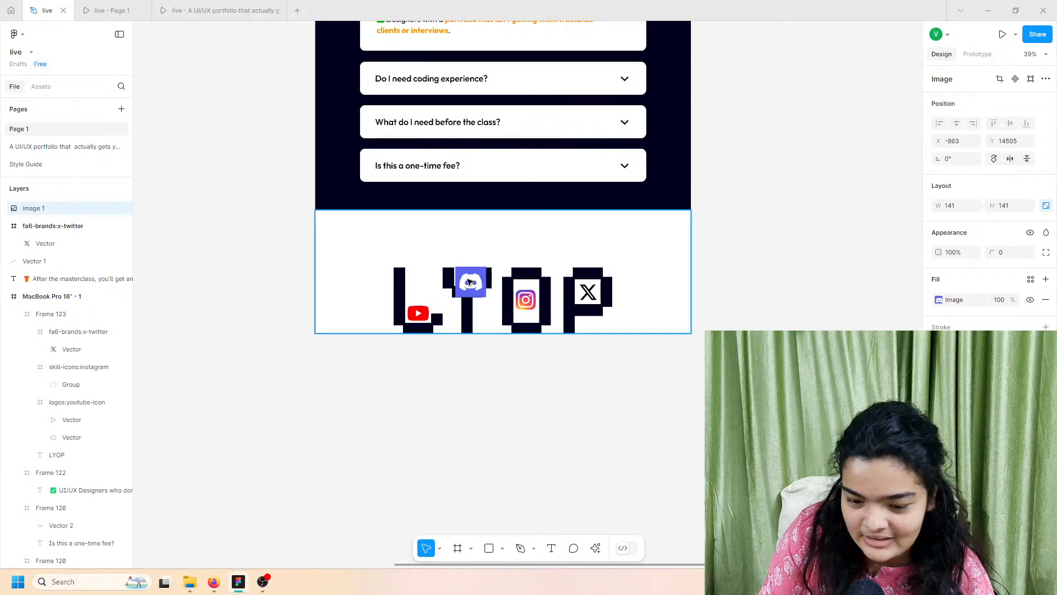
{"action": "scroll", "coordinate": [466, 290], "scroll_direction": "up", "scroll_amount": 5}
{"action": "scroll", "coordinate": [462, 274], "scroll_direction": "up", "scroll_amount": 5}
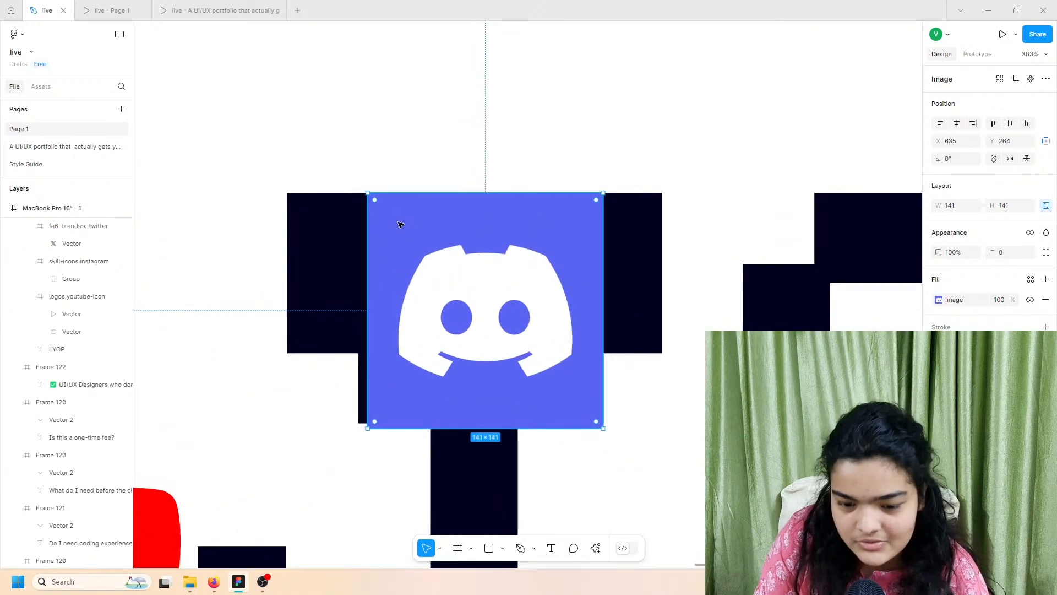
{"action": "left_click_drag", "start_coordinate": [404, 194], "coordinate": [408, 276]}
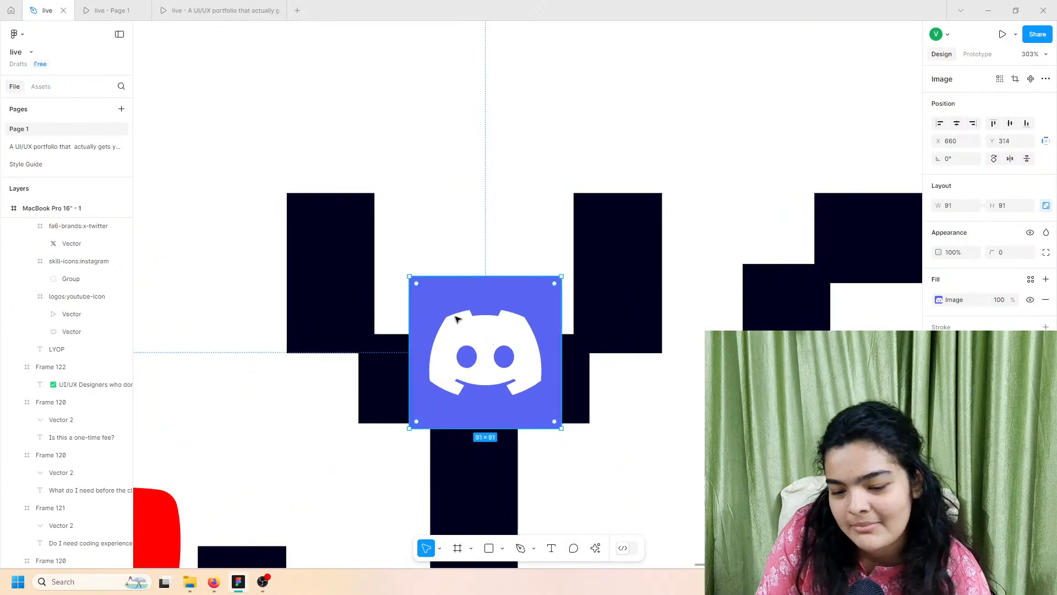
{"action": "left_click_drag", "start_coordinate": [455, 319], "coordinate": [440, 203]}
Step: Enlarge the Discord logo to 101×101 and nudge it 2 pixels up on the Y
{"action": "left_click_drag", "start_coordinate": [511, 161], "coordinate": [533, 144]}
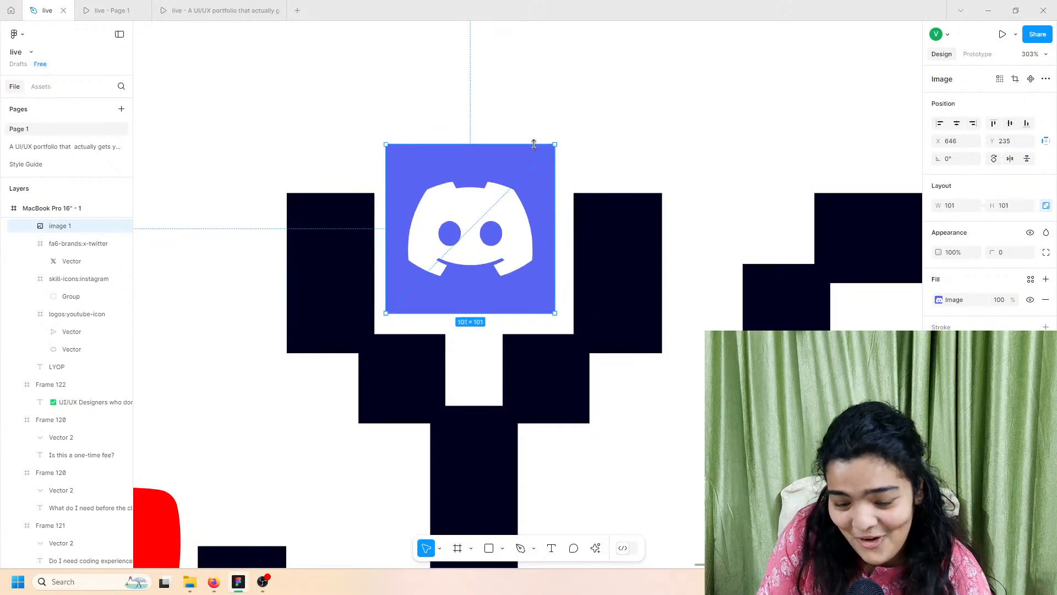
{"action": "left_click_drag", "start_coordinate": [495, 205], "coordinate": [499, 207]}
{"action": "key", "text": "Up"}
{"action": "key", "text": "Up"}
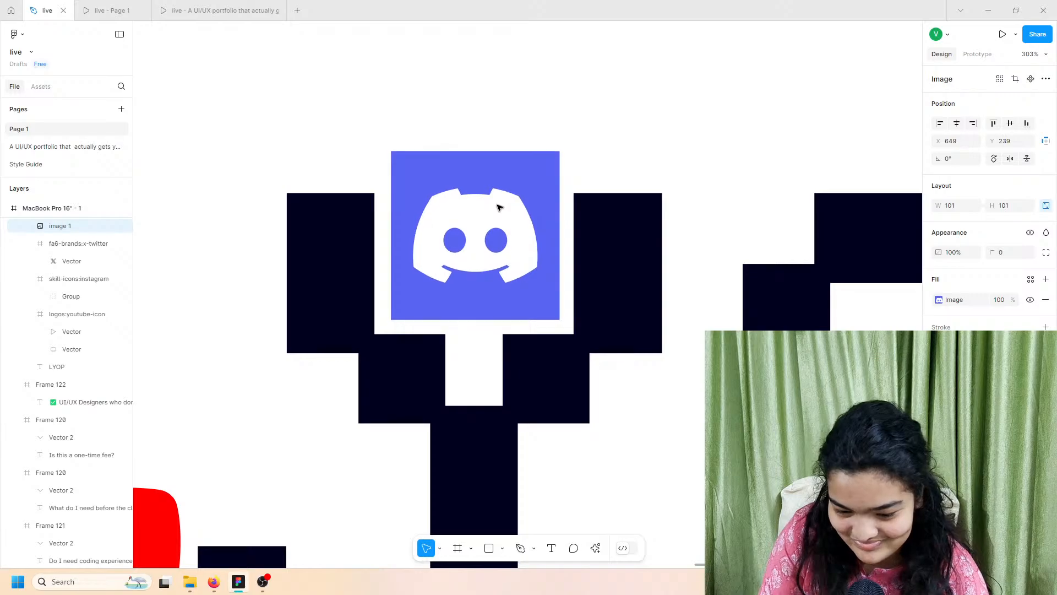
{"action": "scroll", "coordinate": [498, 207], "scroll_direction": "down", "scroll_amount": 5}
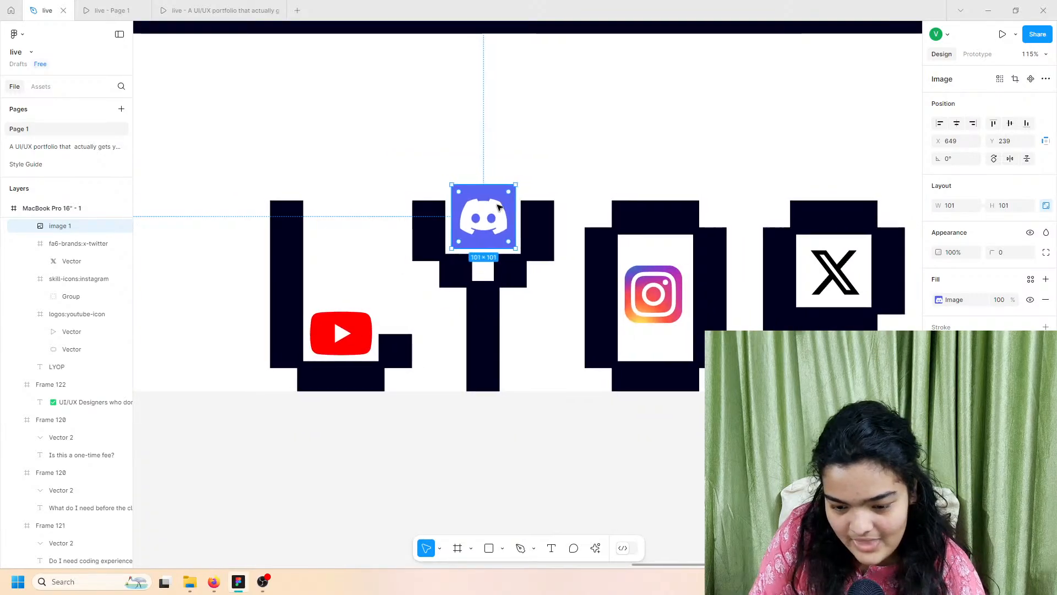
{"action": "left_click", "coordinate": [658, 477]}
{"action": "scroll", "coordinate": [658, 477], "scroll_direction": "down", "scroll_amount": 2}
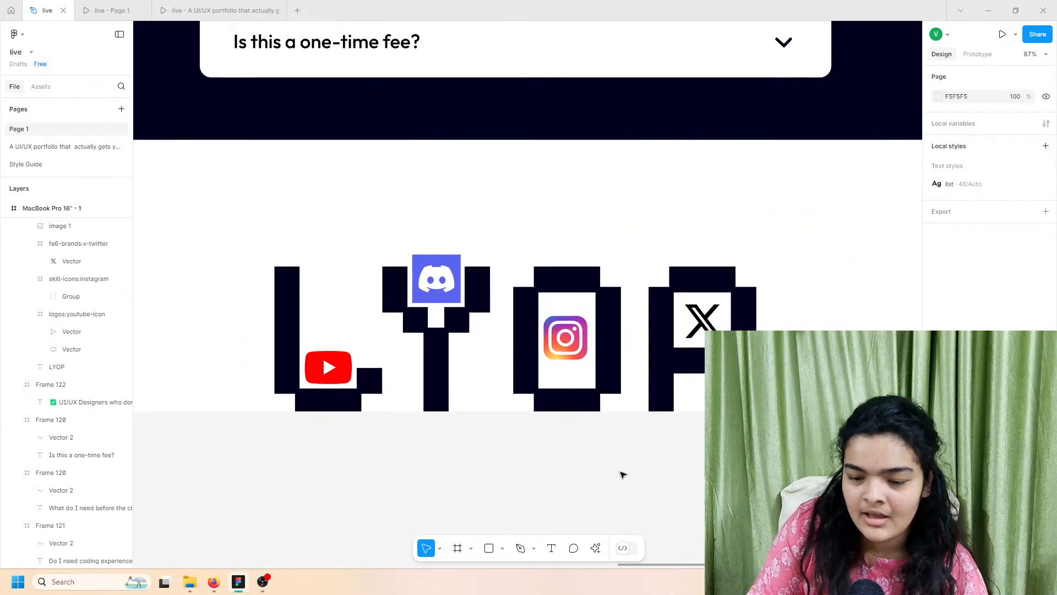
{"action": "scroll", "coordinate": [595, 477], "scroll_direction": "right", "scroll_amount": 1}
{"action": "scroll", "coordinate": [595, 477], "scroll_direction": "down", "scroll_amount": 3}
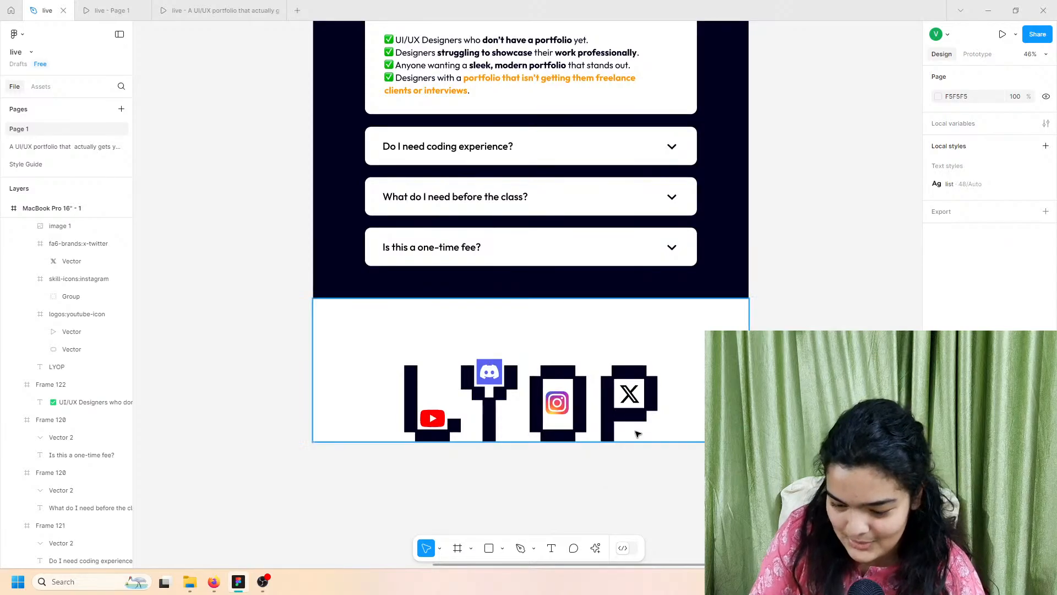
{"action": "scroll", "coordinate": [641, 438], "scroll_direction": "up", "scroll_amount": 3}
{"action": "scroll", "coordinate": [639, 473], "scroll_direction": "up", "scroll_amount": 2}
{"action": "scroll", "coordinate": [639, 474], "scroll_direction": "down", "scroll_amount": 4}
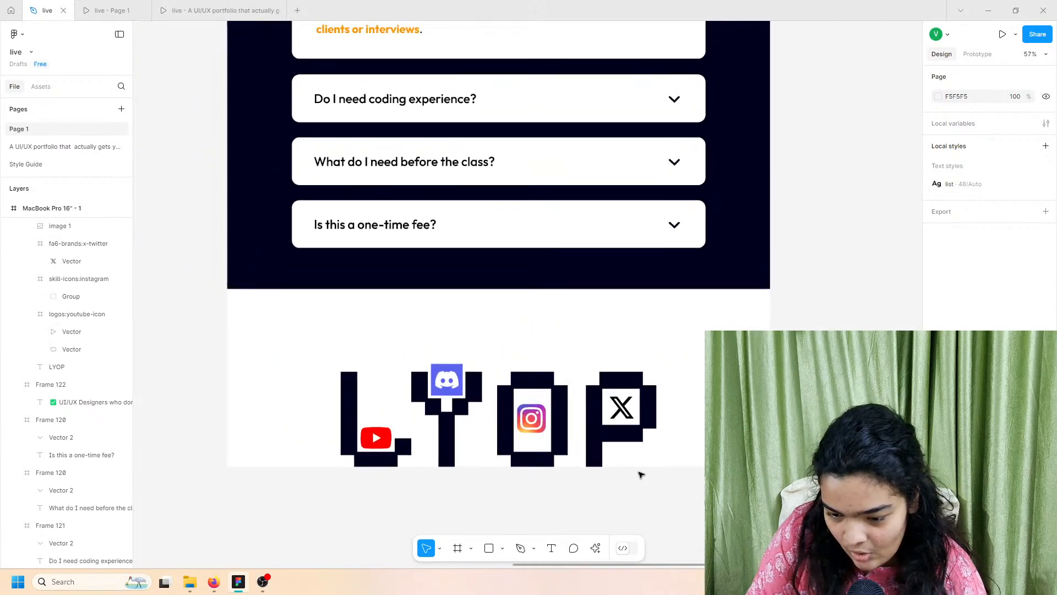
{"action": "scroll", "coordinate": [538, 534], "scroll_direction": "up", "scroll_amount": 2}
{"action": "left_click", "coordinate": [550, 549]}
{"action": "scroll", "coordinate": [386, 484], "scroll_direction": "left", "scroll_amount": 2}
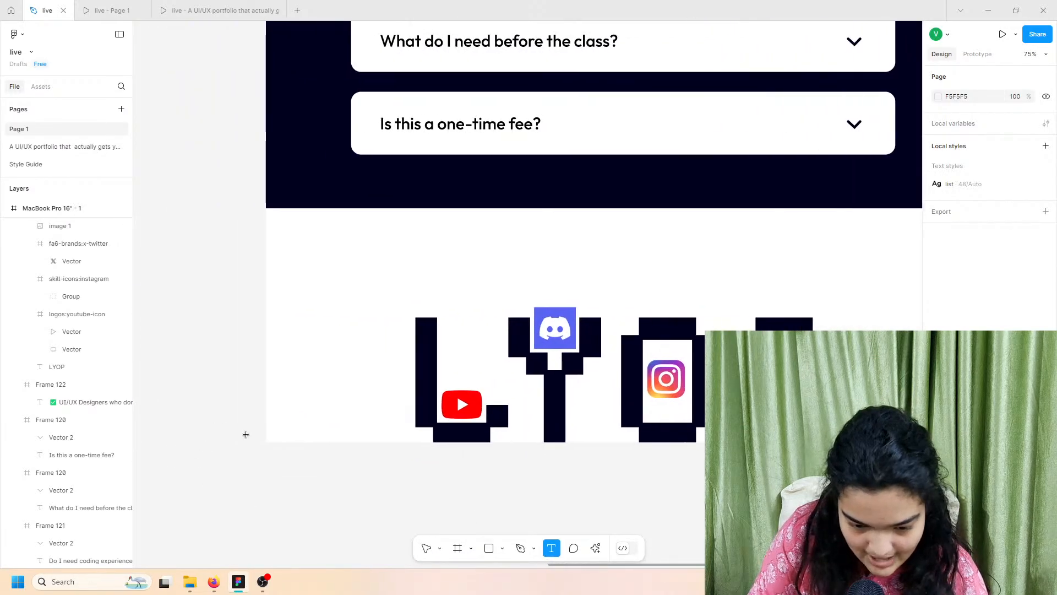
{"action": "scroll", "coordinate": [256, 431], "scroll_direction": "up", "scroll_amount": 5}
Step: Create a text line containing the contact e-mail address over the LYOP section
{"action": "left_click", "coordinate": [345, 445]}
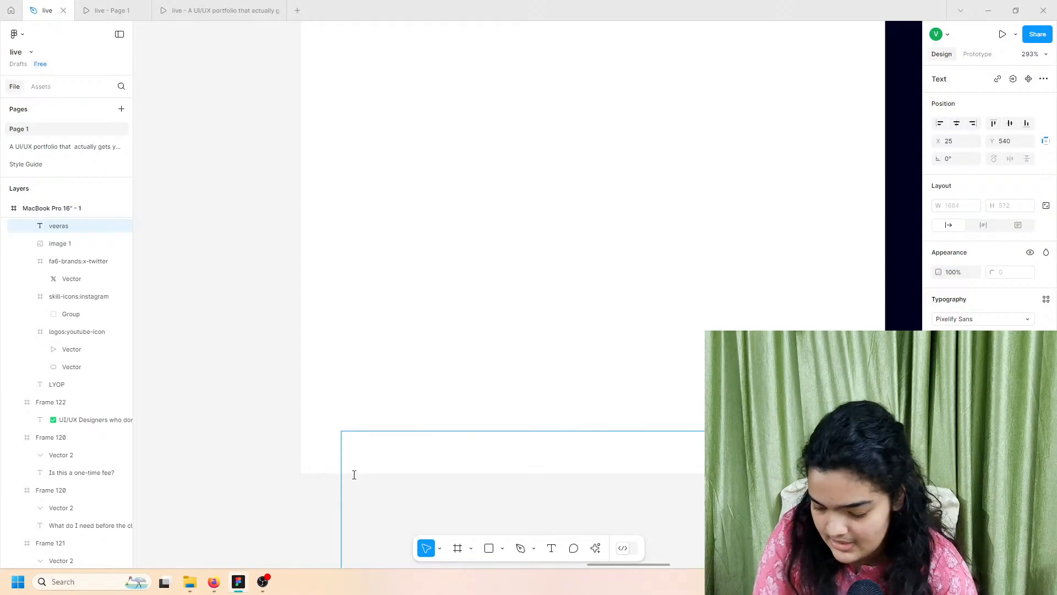
{"action": "scroll", "coordinate": [354, 475], "scroll_direction": "down", "scroll_amount": 10}
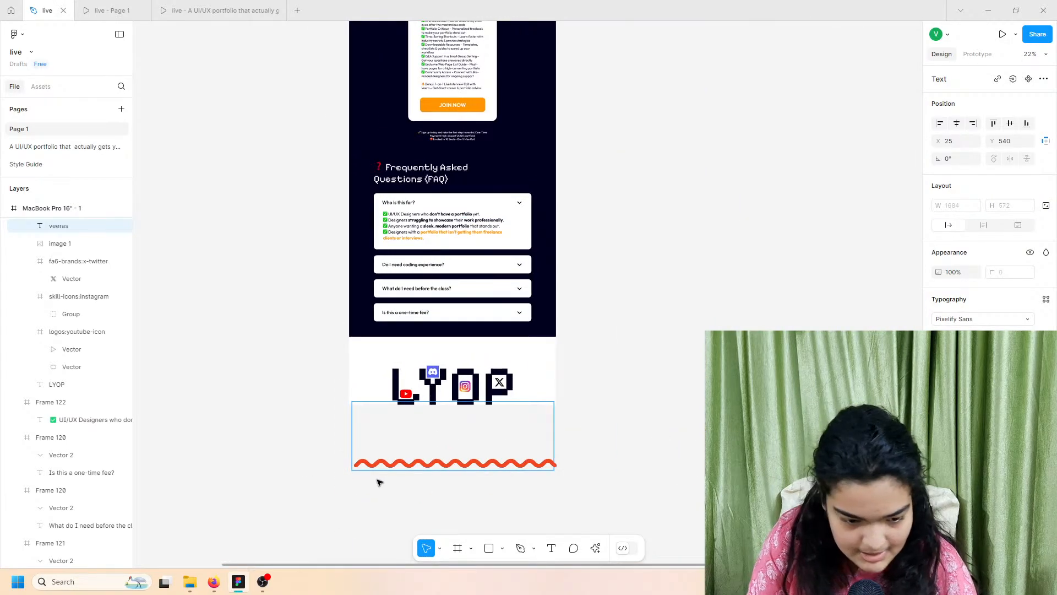
{"action": "left_click", "coordinate": [379, 481]}
{"action": "left_click_drag", "start_coordinate": [382, 406], "coordinate": [368, 320]}
{"action": "double_click", "coordinate": [515, 355]}
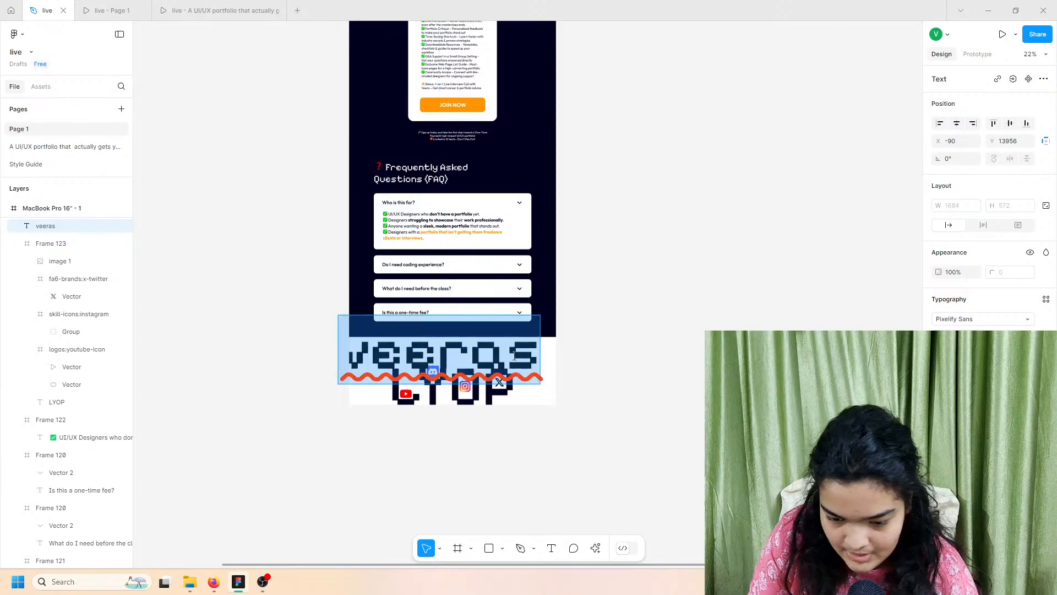
{"action": "key", "text": "Right"}
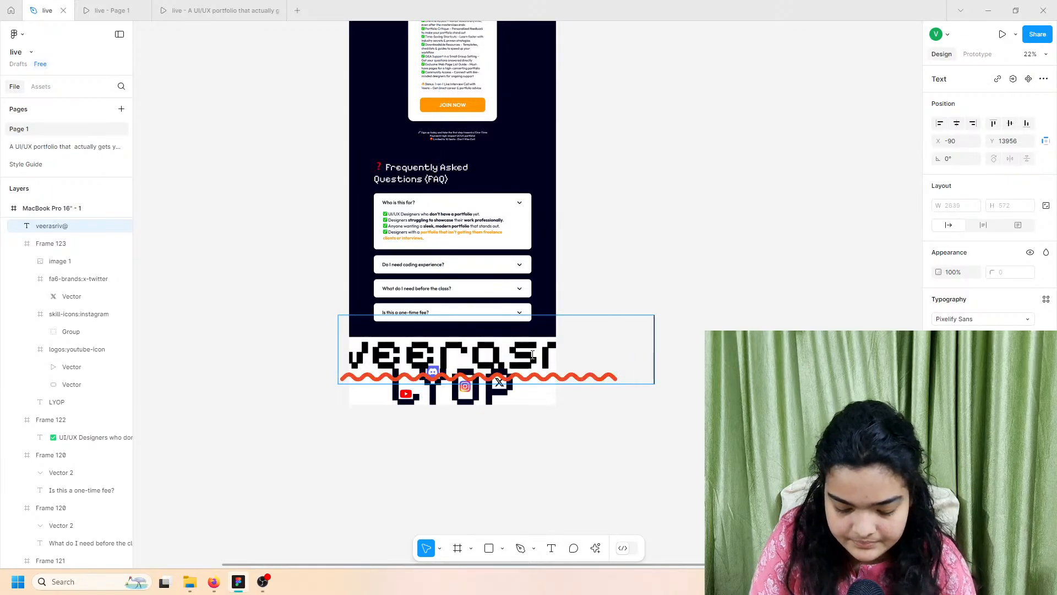
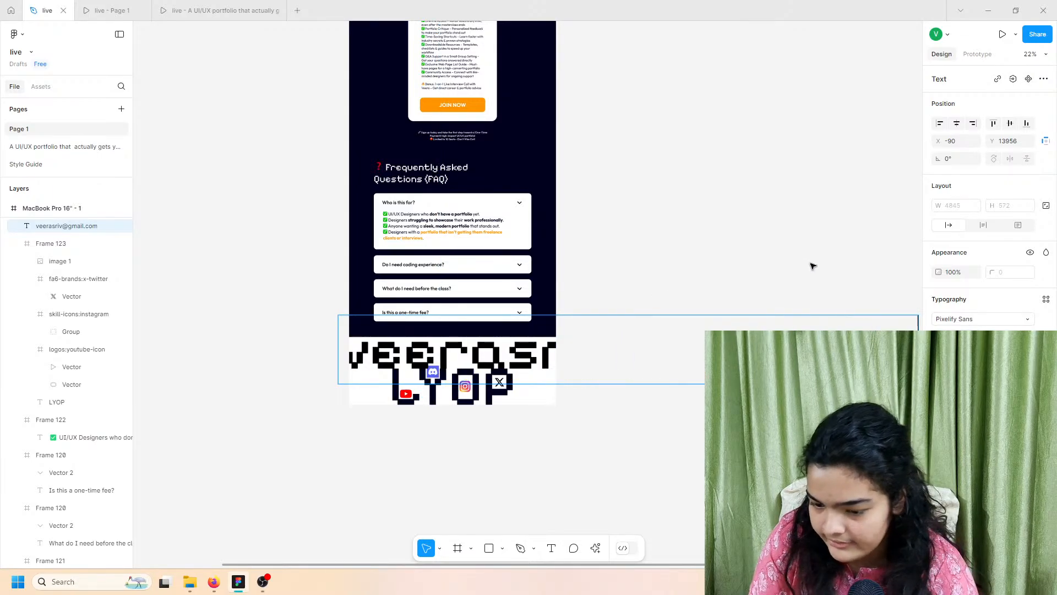
{"action": "left_click", "coordinate": [813, 266]}
Step: Reduce the e-mail text to a much smaller font size and place it bottom-left in the footer
{"action": "left_click", "coordinate": [1027, 337]}
{"action": "left_click", "coordinate": [1014, 451]}
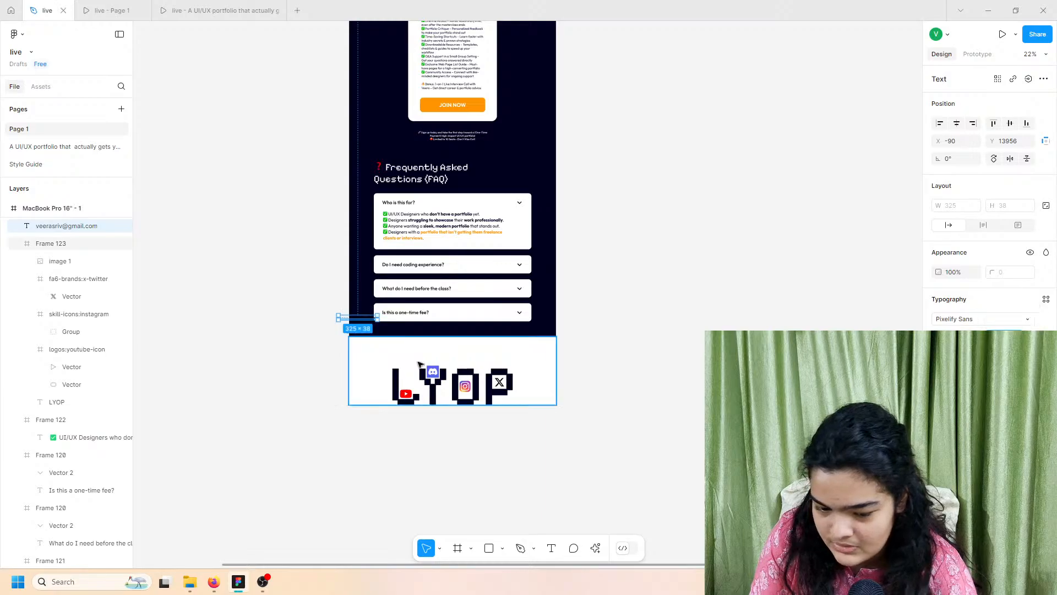
{"action": "scroll", "coordinate": [418, 363], "scroll_direction": "up", "scroll_amount": 5}
{"action": "left_click_drag", "start_coordinate": [342, 273], "coordinate": [364, 539]}
{"action": "scroll", "coordinate": [395, 462], "scroll_direction": "down", "scroll_amount": 2}
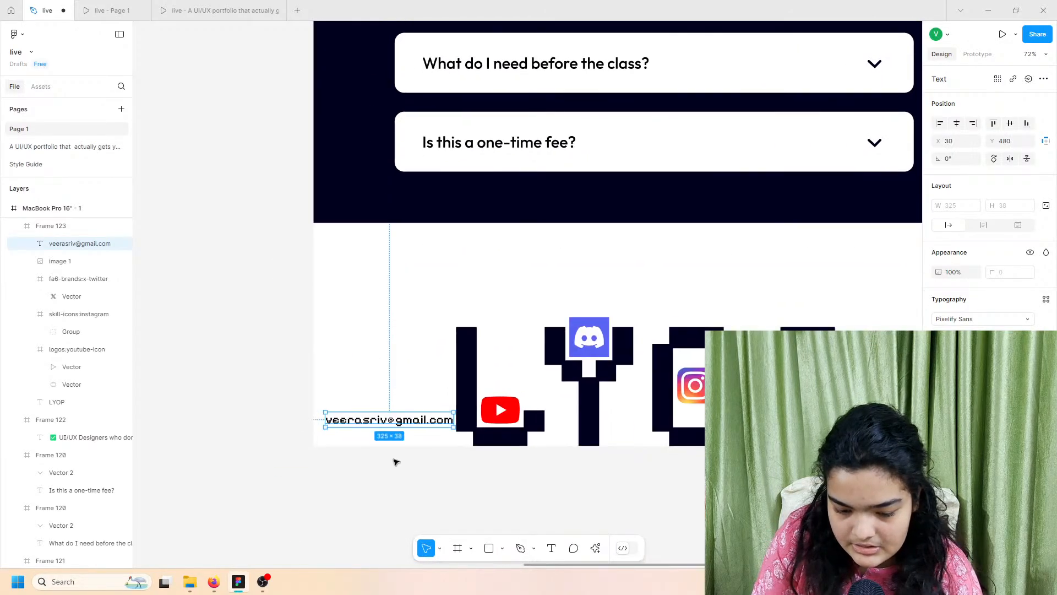
Step: Move the email address text to the footer's bottom-left, undoing a stray rightward shift
{"action": "left_click_drag", "start_coordinate": [396, 420], "coordinate": [387, 447]}
{"action": "scroll", "coordinate": [391, 433], "scroll_direction": "up", "scroll_amount": 2}
{"action": "scroll", "coordinate": [391, 433], "scroll_direction": "up", "scroll_amount": 3}
{"action": "scroll", "coordinate": [387, 448], "scroll_direction": "down", "scroll_amount": 5}
{"action": "left_click", "coordinate": [295, 443]}
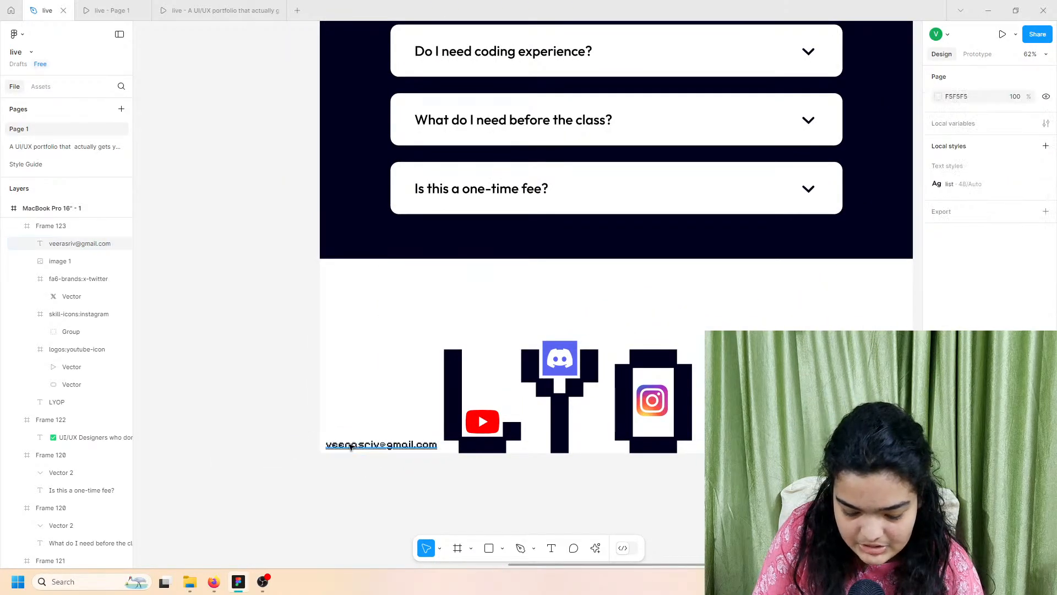
{"action": "left_click", "coordinate": [351, 447]}
{"action": "key", "text": "Escape"}
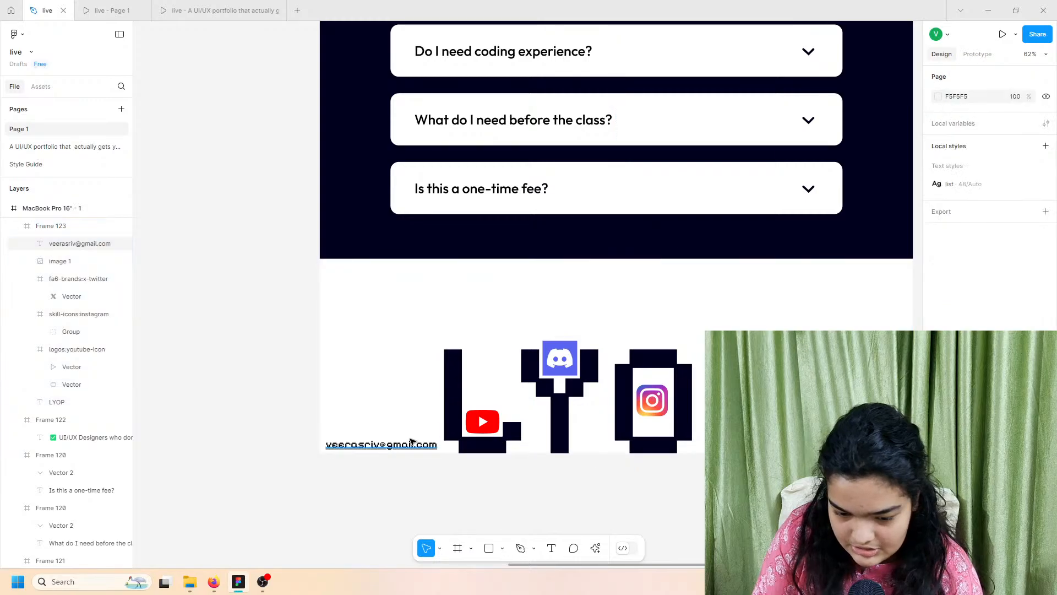
{"action": "left_click", "coordinate": [410, 442]}
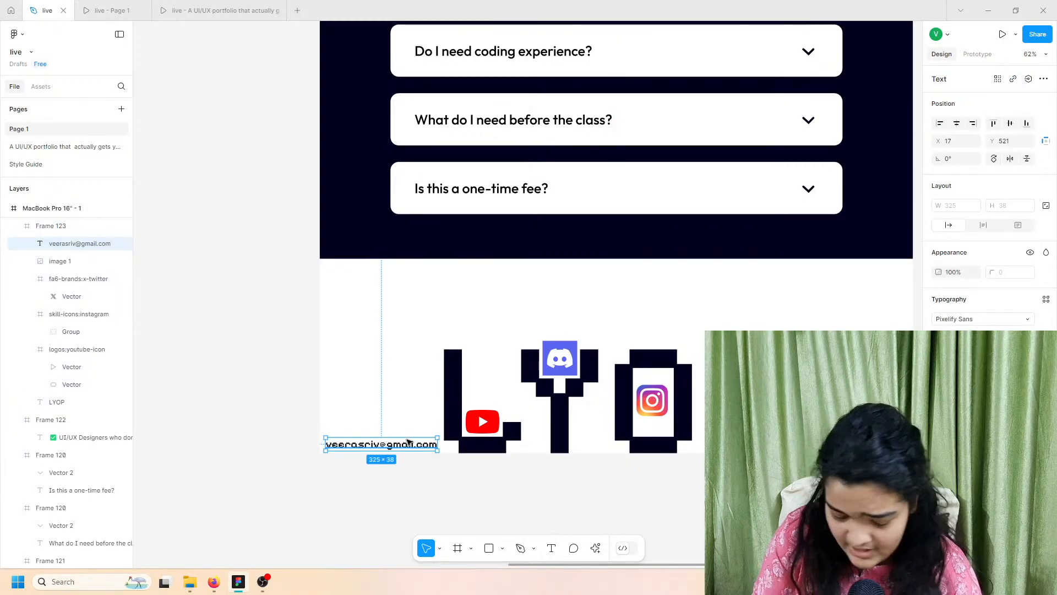
{"action": "double_click", "coordinate": [385, 443]}
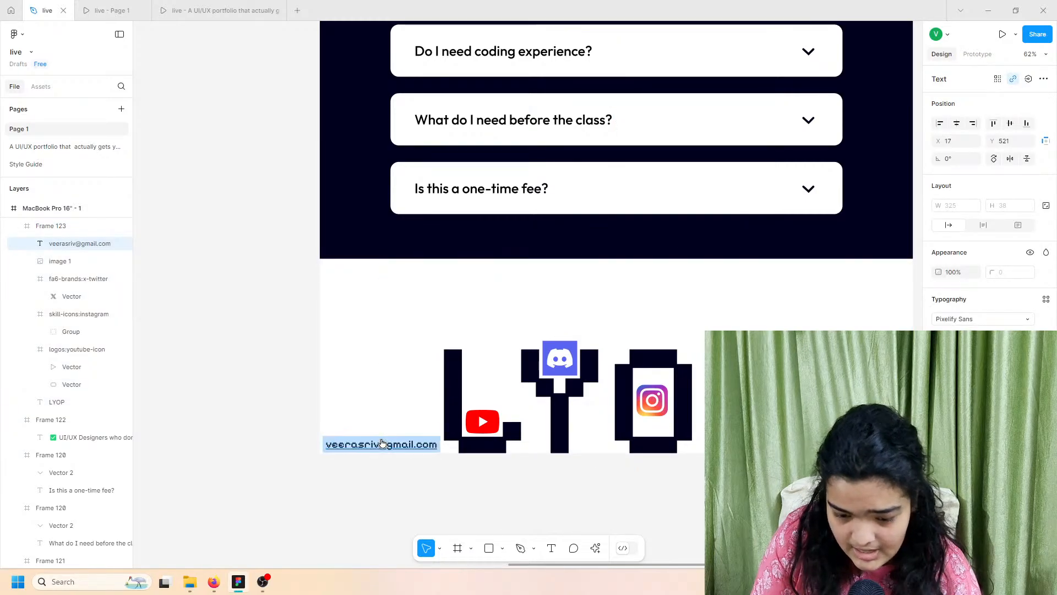
{"action": "left_click_drag", "start_coordinate": [383, 444], "coordinate": [405, 442]}
{"action": "key", "text": "ctrl+z"}
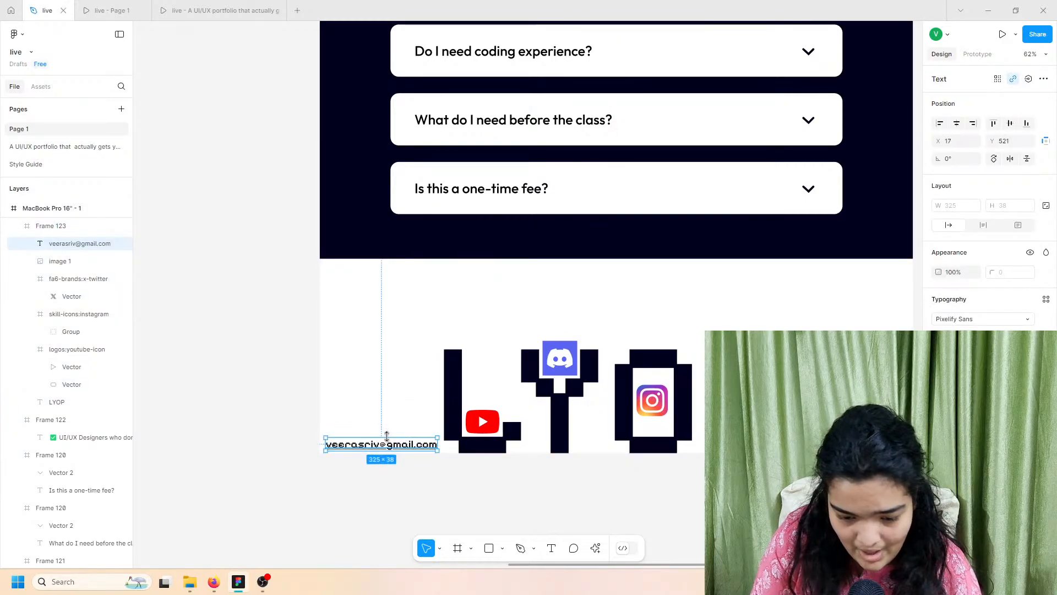
Step: Add a text layer in the footer holding the contact phone number
{"action": "left_click", "coordinate": [552, 546]}
{"action": "left_click", "coordinate": [836, 433]}
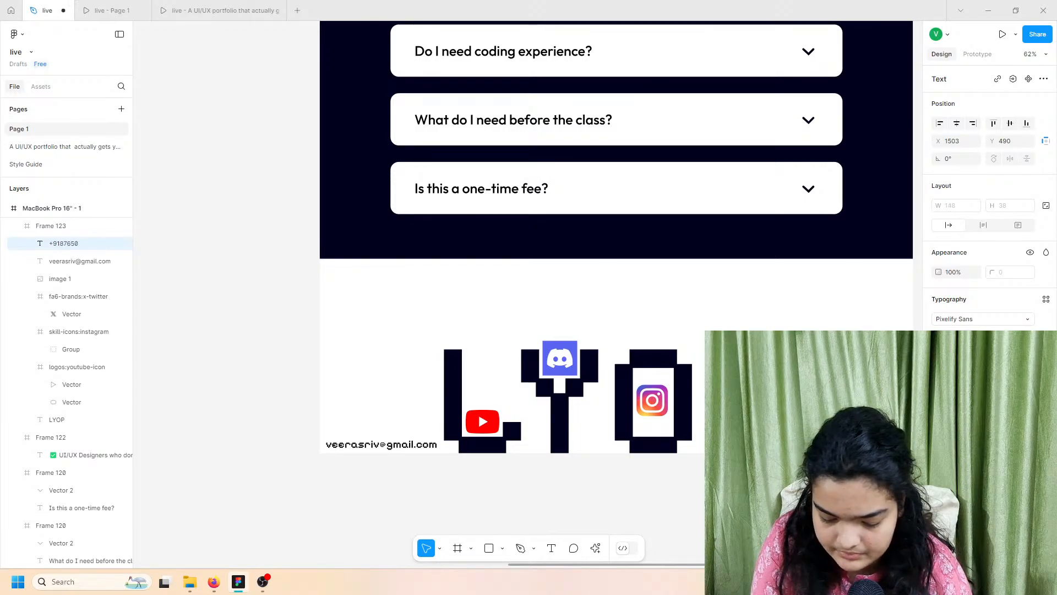
{"action": "scroll", "coordinate": [716, 453], "scroll_direction": "right", "scroll_amount": 3}
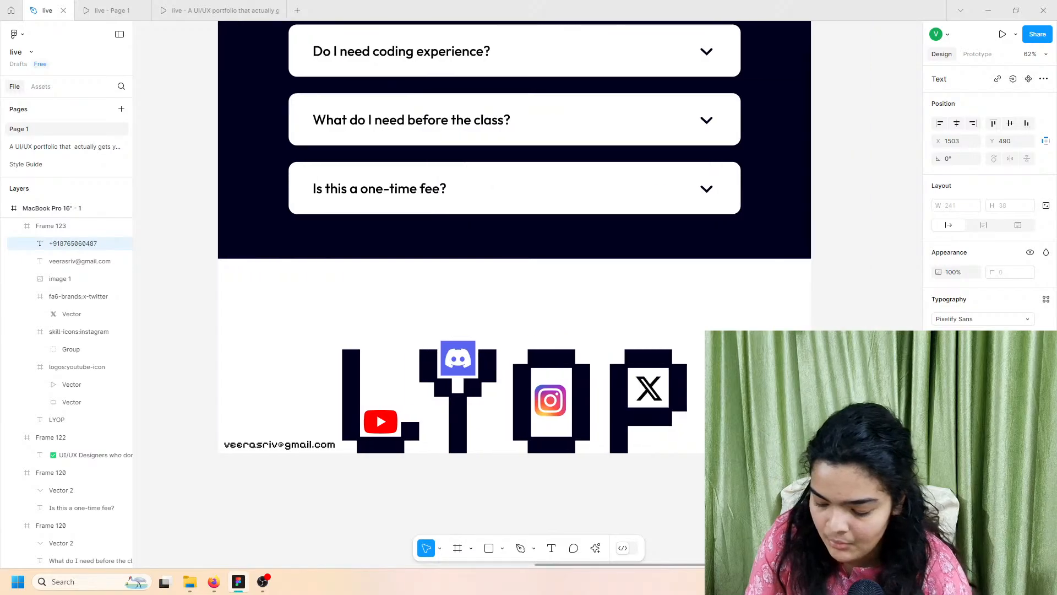
{"action": "key", "text": "Escape"}
Step: Set the phone number text in Outfit and move it down to the footer's bottom edge
{"action": "scroll", "coordinate": [716, 453], "scroll_direction": "up", "scroll_amount": 5}
{"action": "left_click", "coordinate": [974, 318]}
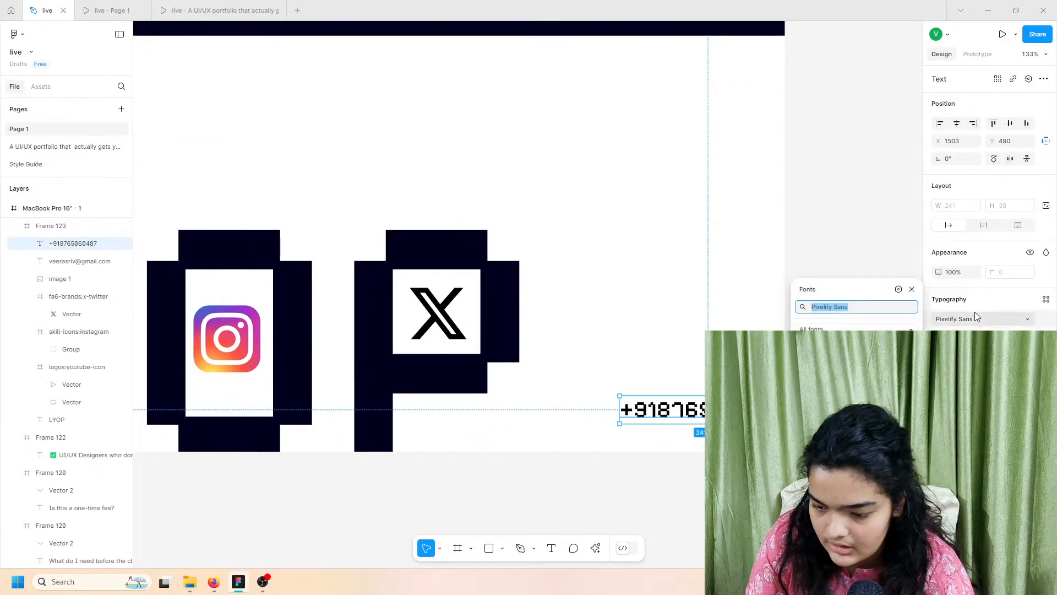
{"action": "type", "text": "outfit"}
{"action": "key", "text": "Return"}
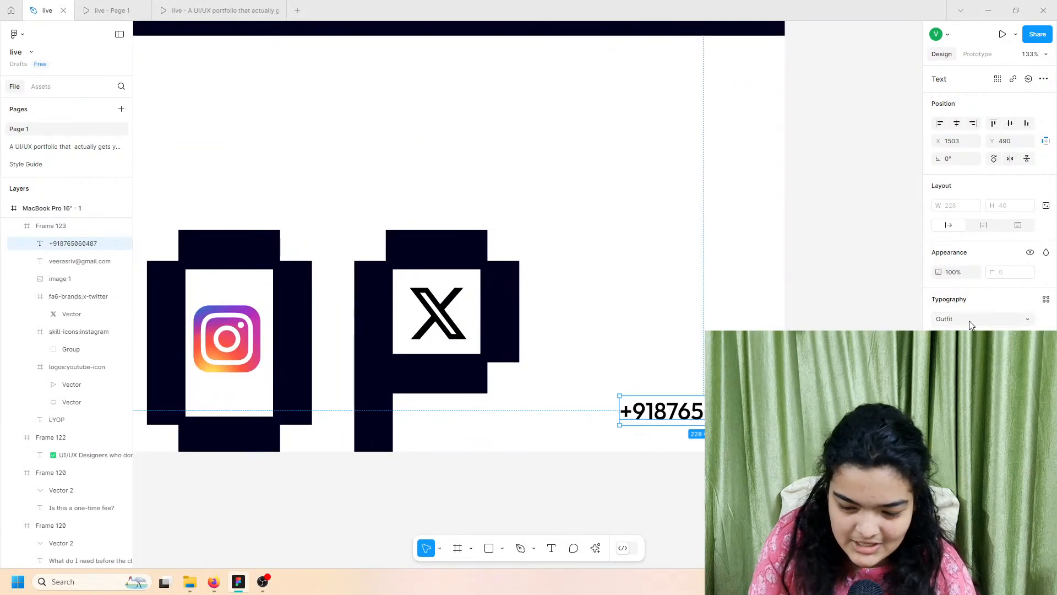
{"action": "left_click_drag", "start_coordinate": [699, 420], "coordinate": [682, 438]}
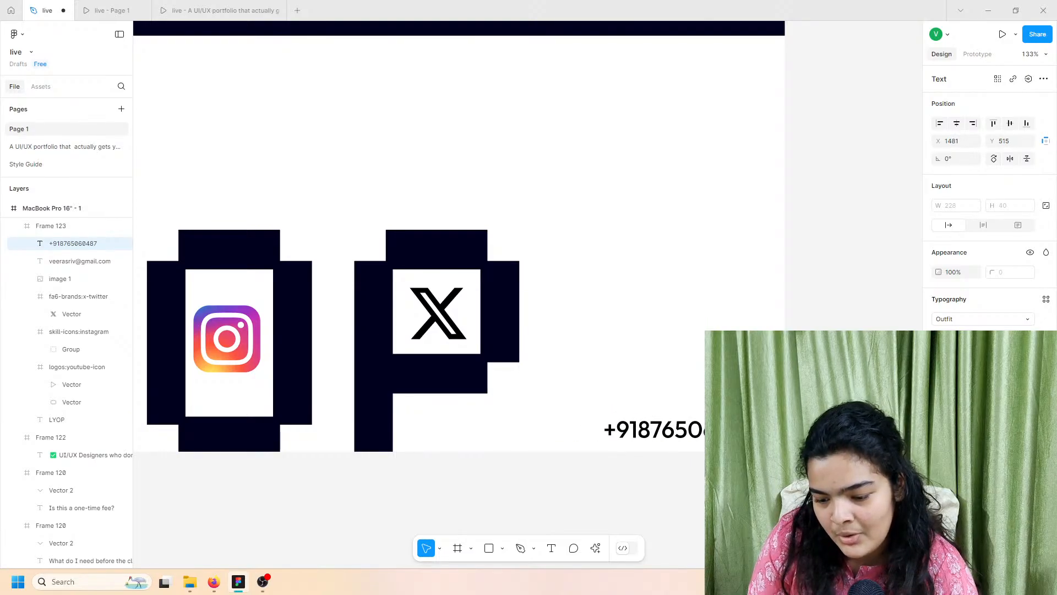
Step: Change the email text's font to Outfit and align it at the bottom-left
{"action": "scroll", "coordinate": [499, 409], "scroll_direction": "left", "scroll_amount": 10}
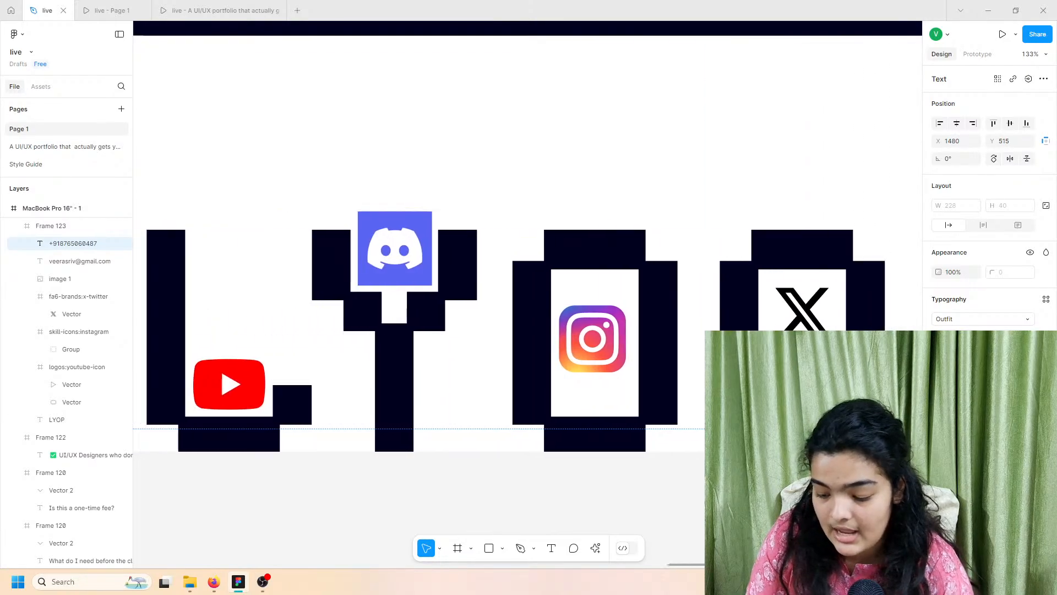
{"action": "key", "text": "Tab"}
{"action": "left_click", "coordinate": [945, 322]}
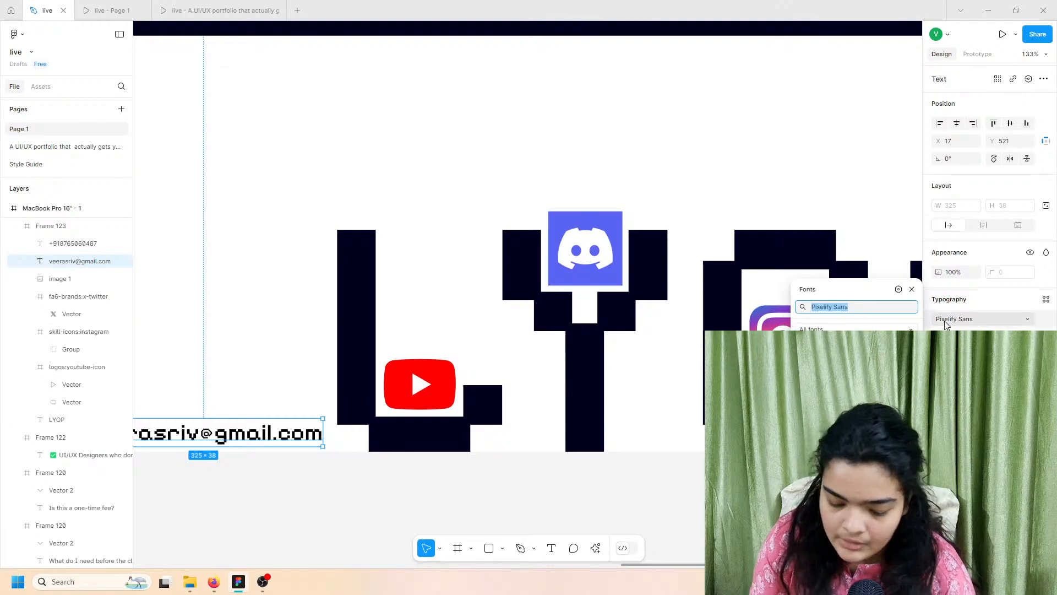
{"action": "type", "text": "outfi"}
{"action": "key", "text": "Return"}
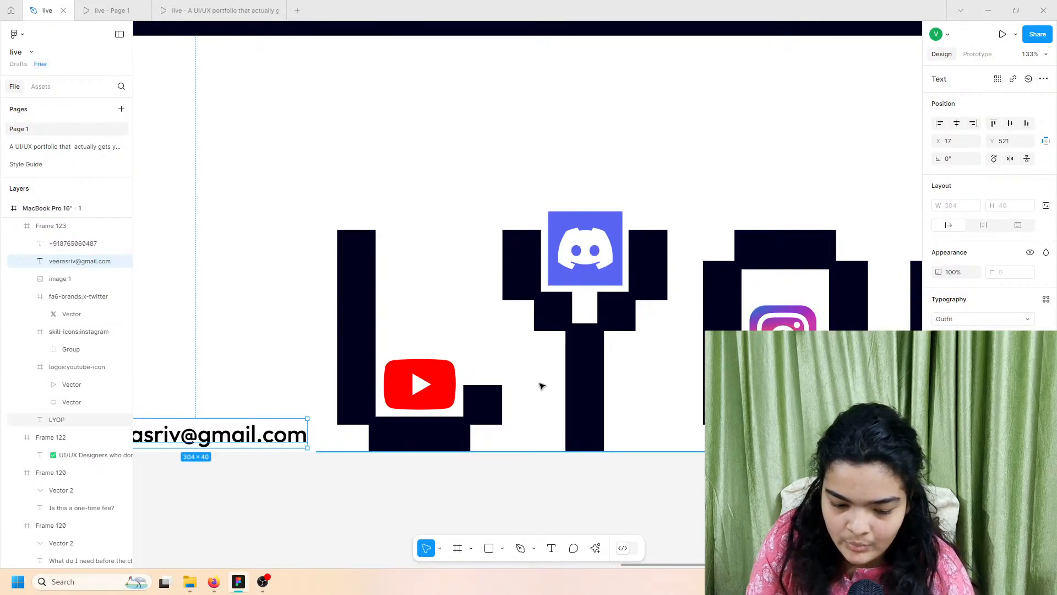
{"action": "scroll", "coordinate": [540, 385], "scroll_direction": "left", "scroll_amount": 3}
{"action": "mouse_move", "coordinate": [337, 427]}
{"action": "left_mouse_down"}
{"action": "mouse_move", "coordinate": [338, 418]}
{"action": "mouse_move", "coordinate": [339, 428]}
{"action": "left_mouse_up"}
{"action": "scroll", "coordinate": [339, 427], "scroll_direction": "down", "scroll_amount": 5}
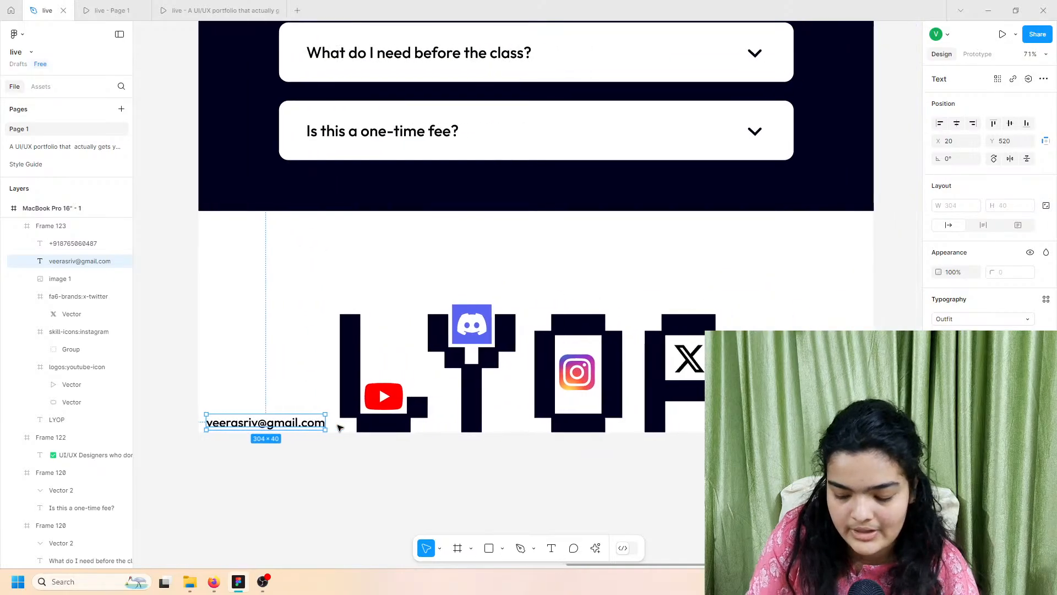
{"action": "scroll", "coordinate": [340, 427], "scroll_direction": "right", "scroll_amount": 8}
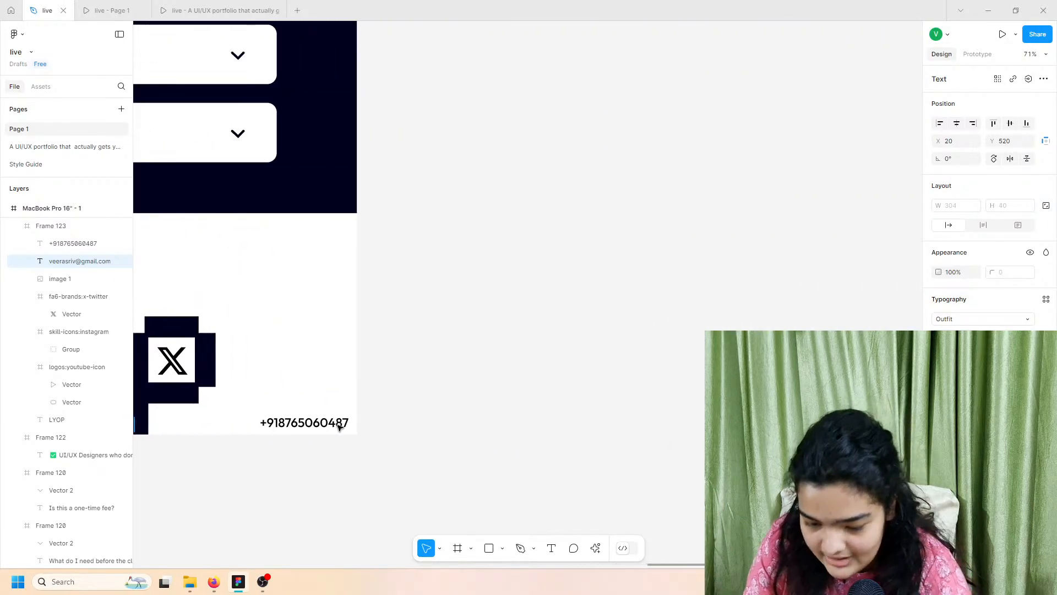
{"action": "scroll", "coordinate": [348, 428], "scroll_direction": "left", "scroll_amount": 2}
{"action": "scroll", "coordinate": [433, 429], "scroll_direction": "up", "scroll_amount": 3}
{"action": "scroll", "coordinate": [432, 429], "scroll_direction": "up", "scroll_amount": 2}
{"action": "left_click", "coordinate": [448, 467]}
{"action": "scroll", "coordinate": [448, 467], "scroll_direction": "down", "scroll_amount": 5}
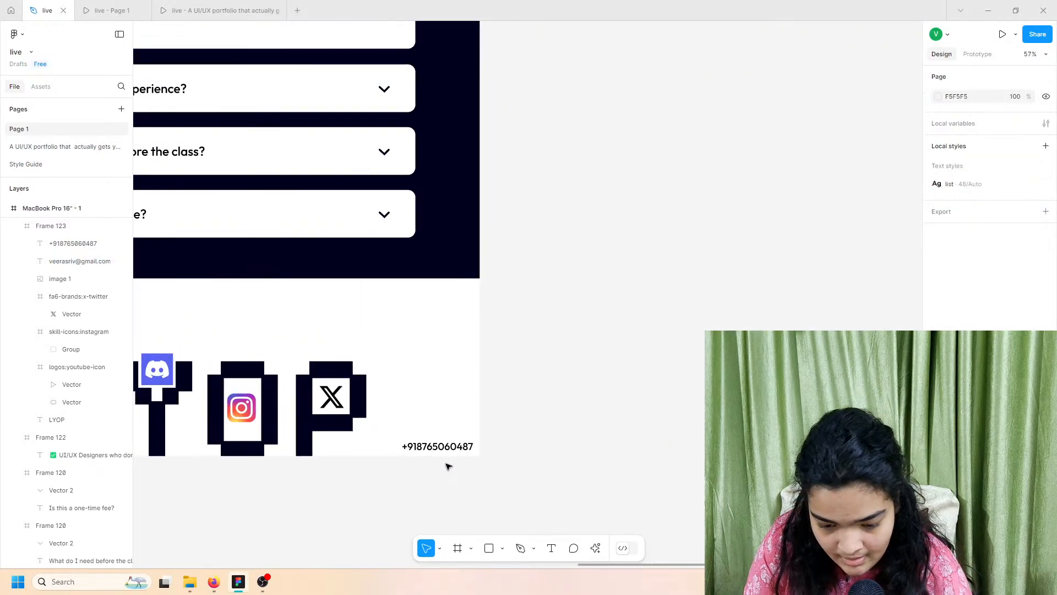
{"action": "scroll", "coordinate": [448, 467], "scroll_direction": "left", "scroll_amount": 6}
{"action": "left_click", "coordinate": [351, 452]}
{"action": "scroll", "coordinate": [336, 453], "scroll_direction": "up", "scroll_amount": 6}
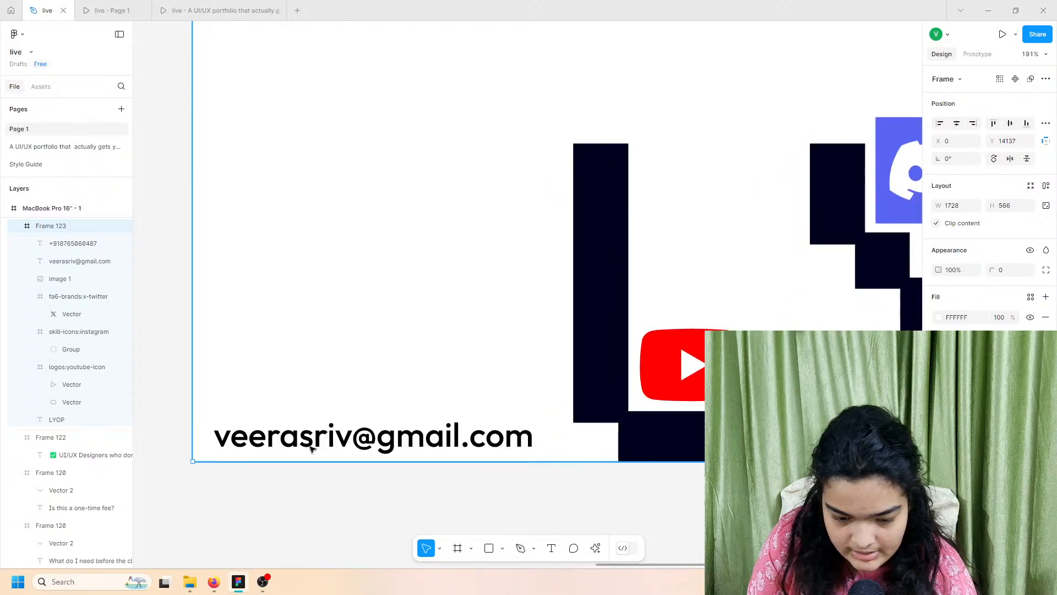
{"action": "double_click", "coordinate": [311, 446]}
{"action": "scroll", "coordinate": [308, 446], "scroll_direction": "right", "scroll_amount": 10}
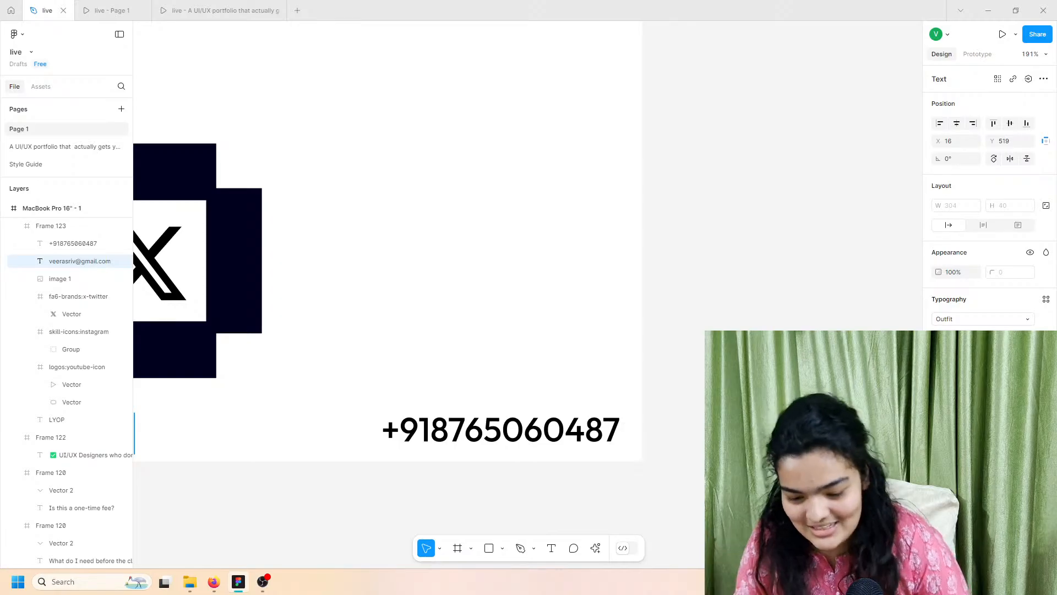
{"action": "scroll", "coordinate": [488, 352], "scroll_direction": "down", "scroll_amount": 10}
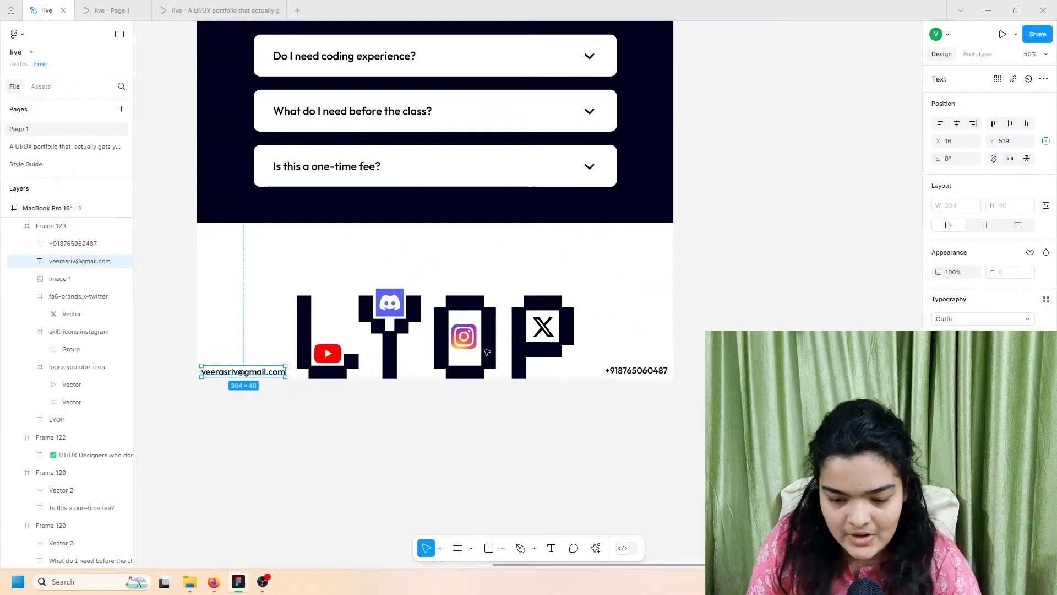
{"action": "scroll", "coordinate": [487, 352], "scroll_direction": "left", "scroll_amount": 1}
{"action": "left_click", "coordinate": [190, 368]}
{"action": "scroll", "coordinate": [189, 367], "scroll_direction": "left", "scroll_amount": 1}
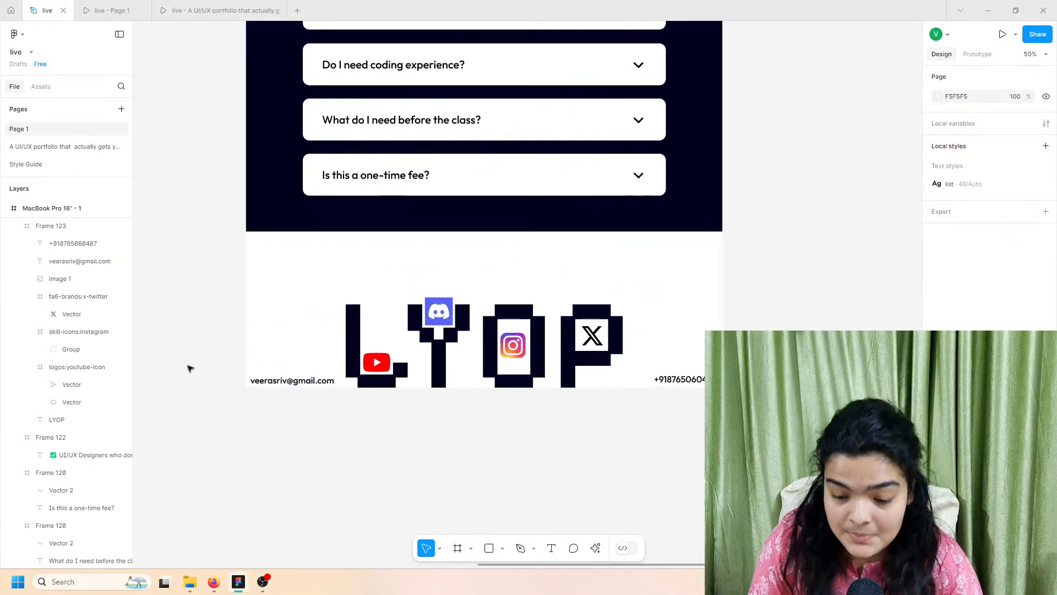
{"action": "left_click", "coordinate": [277, 383]}
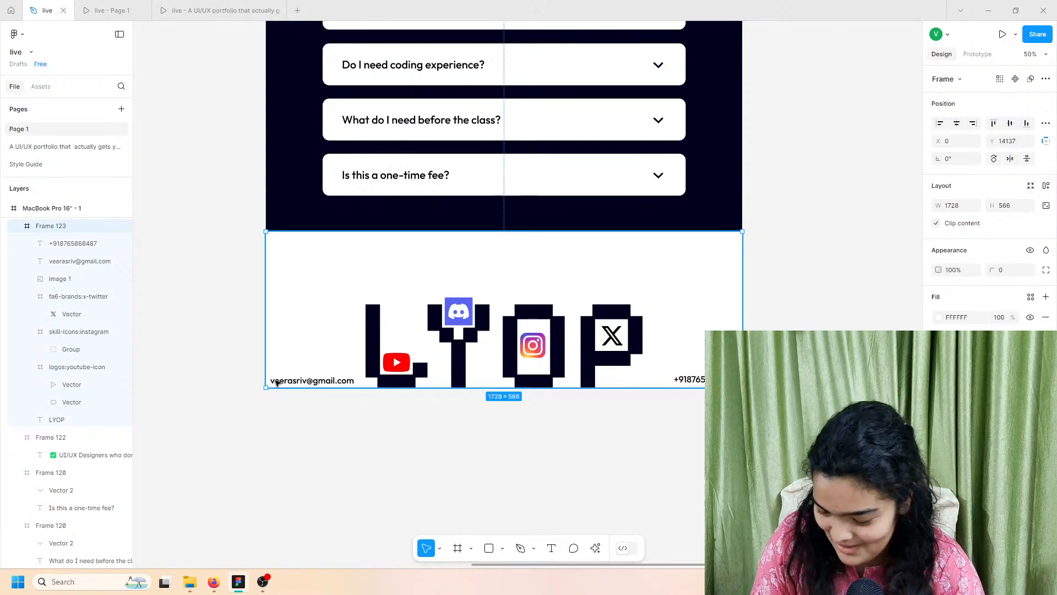
{"action": "left_click", "coordinate": [240, 432]}
{"action": "scroll", "coordinate": [240, 431], "scroll_direction": "up", "scroll_amount": 3}
{"action": "scroll", "coordinate": [241, 432], "scroll_direction": "left", "scroll_amount": 1}
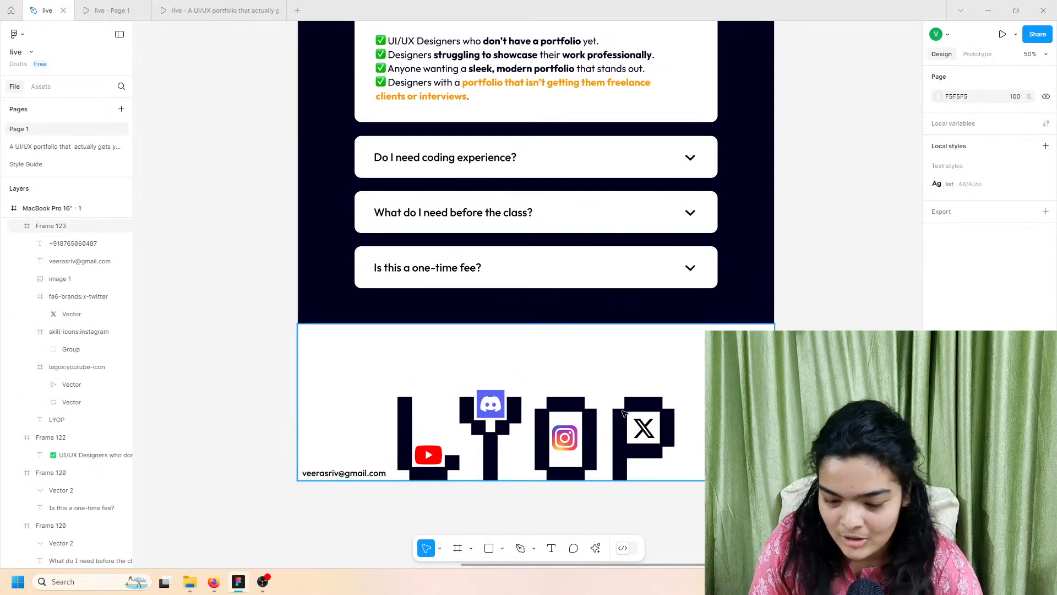
Step: Nudge the logo's Instagram icon slightly right and switch to the 'live - Page 1' prototype preview
{"action": "left_click", "coordinate": [563, 445]}
{"action": "left_click_drag", "start_coordinate": [563, 445], "coordinate": [564, 446]}
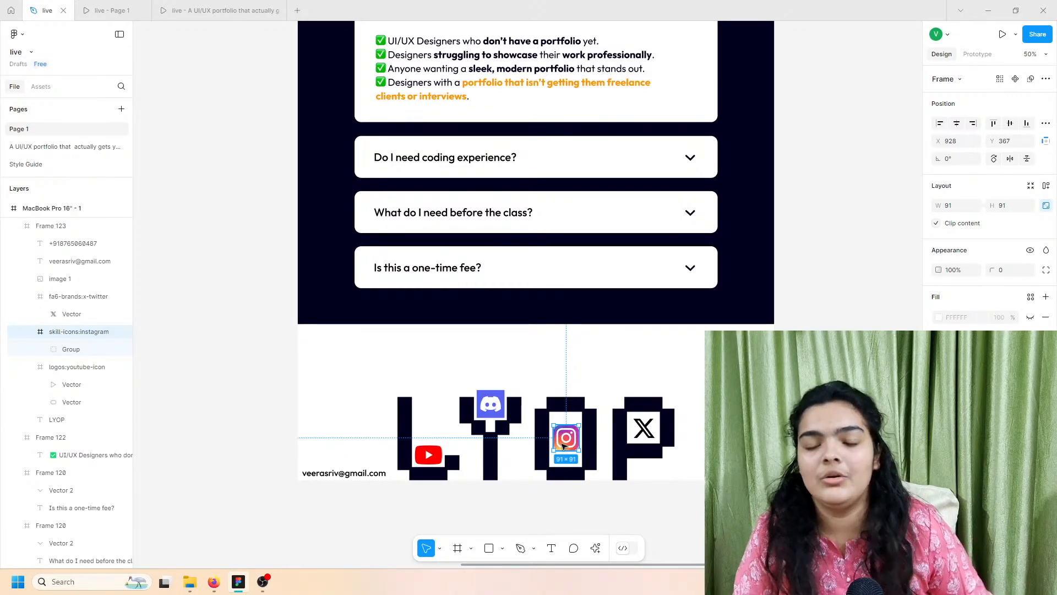
{"action": "scroll", "coordinate": [336, 359], "scroll_direction": "up", "scroll_amount": 15}
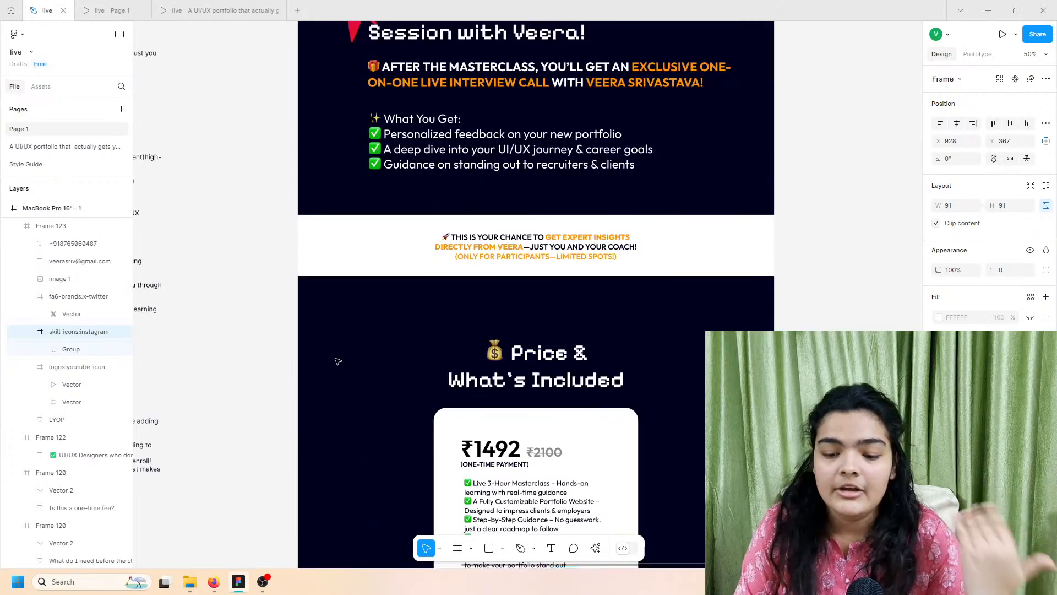
{"action": "scroll", "coordinate": [337, 360], "scroll_direction": "up", "scroll_amount": 15}
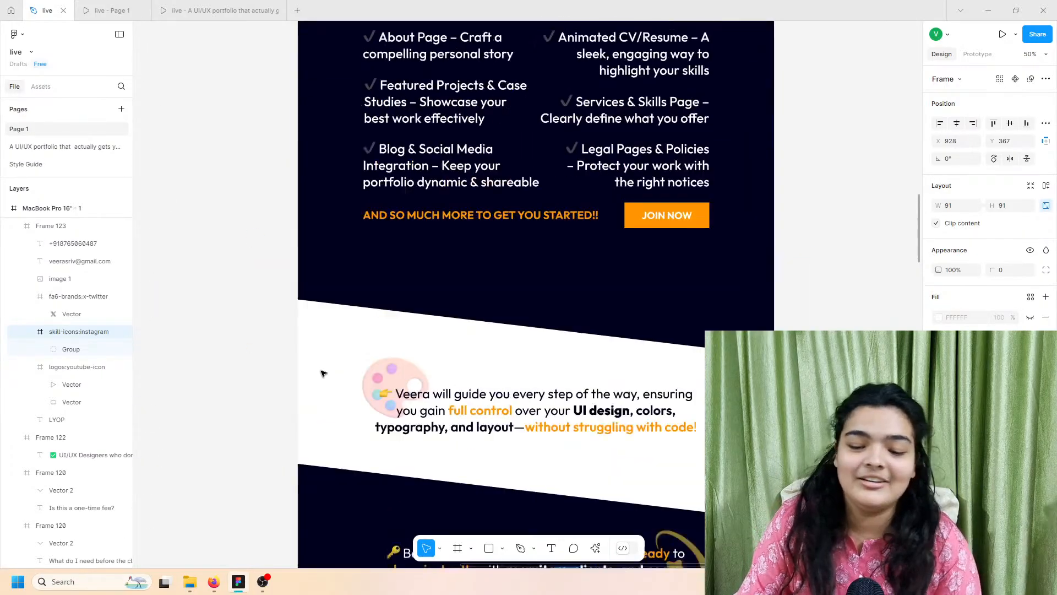
{"action": "left_click", "coordinate": [106, 9]}
Step: Scroll the prototype from the masterclass hero through the FAQ to the LYOP footer, then bring up OBS
{"action": "scroll", "coordinate": [347, 177], "scroll_direction": "up", "scroll_amount": 4}
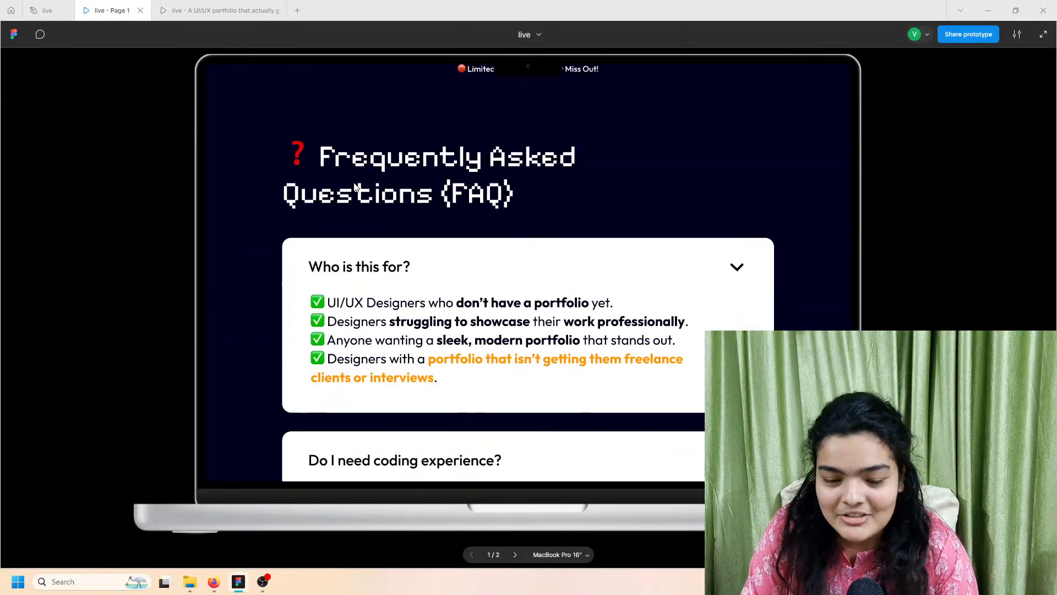
{"action": "scroll", "coordinate": [355, 185], "scroll_direction": "down", "scroll_amount": 8}
{"action": "scroll", "coordinate": [355, 188], "scroll_direction": "up", "scroll_amount": 20}
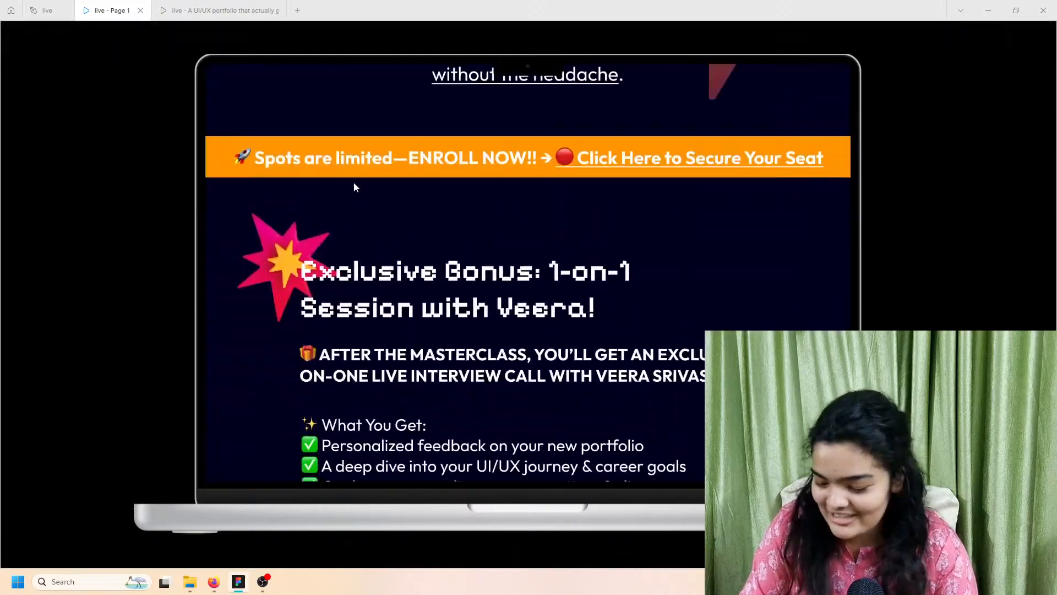
{"action": "scroll", "coordinate": [355, 184], "scroll_direction": "up", "scroll_amount": 10}
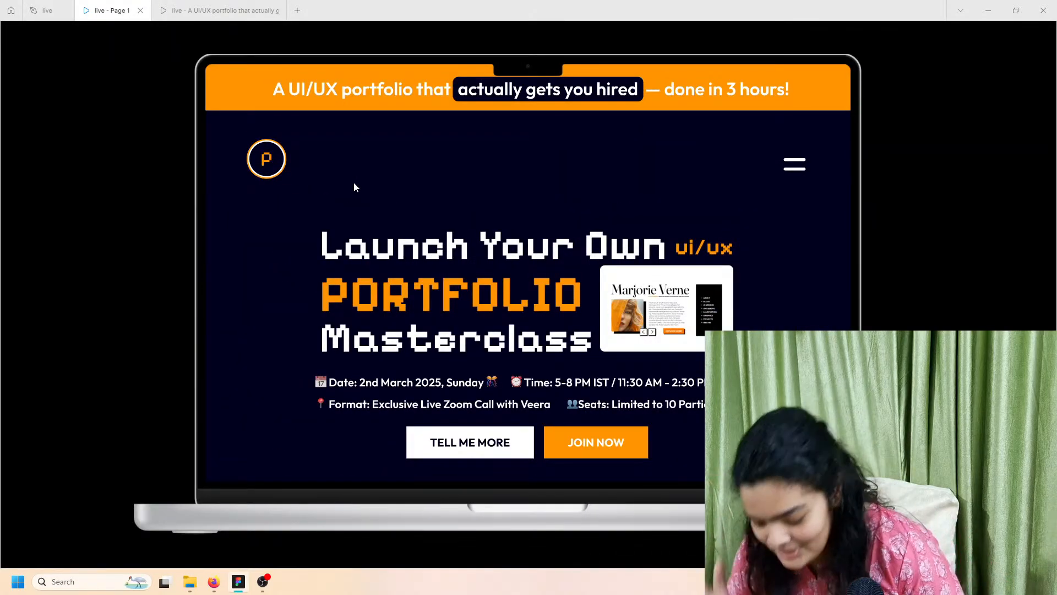
{"action": "scroll", "coordinate": [354, 186], "scroll_direction": "down", "scroll_amount": 10}
{"action": "scroll", "coordinate": [354, 187], "scroll_direction": "down", "scroll_amount": 10}
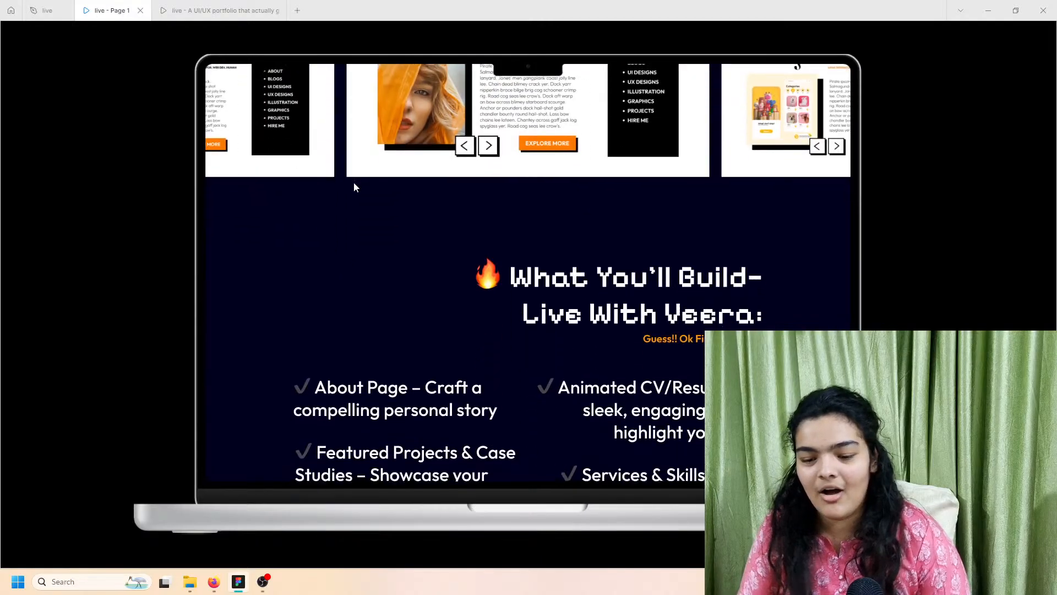
{"action": "scroll", "coordinate": [354, 188], "scroll_direction": "down", "scroll_amount": 6}
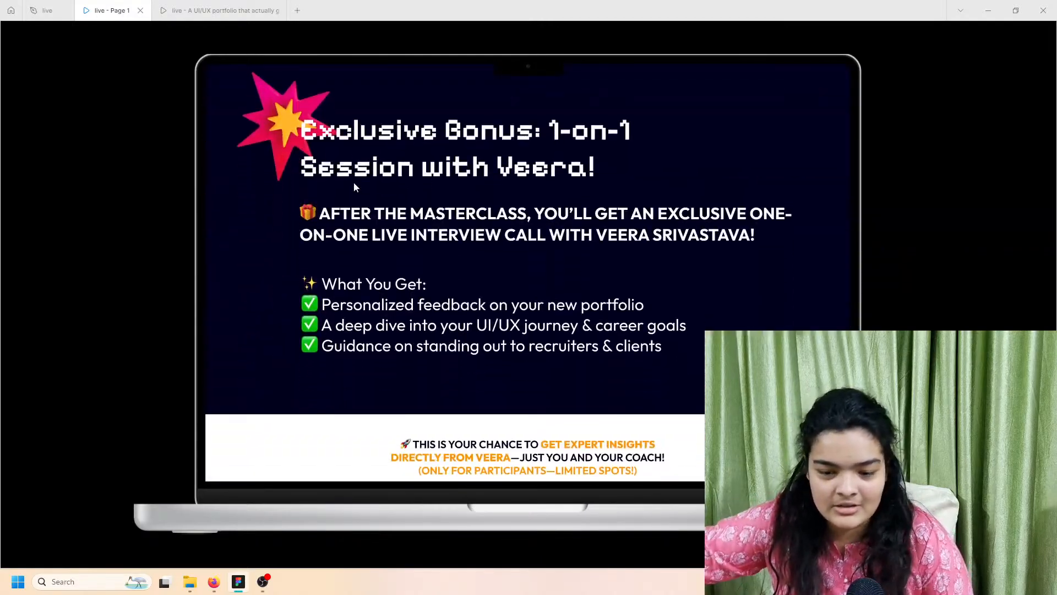
{"action": "scroll", "coordinate": [354, 187], "scroll_direction": "up", "scroll_amount": 12}
{"action": "scroll", "coordinate": [355, 188], "scroll_direction": "up", "scroll_amount": 8}
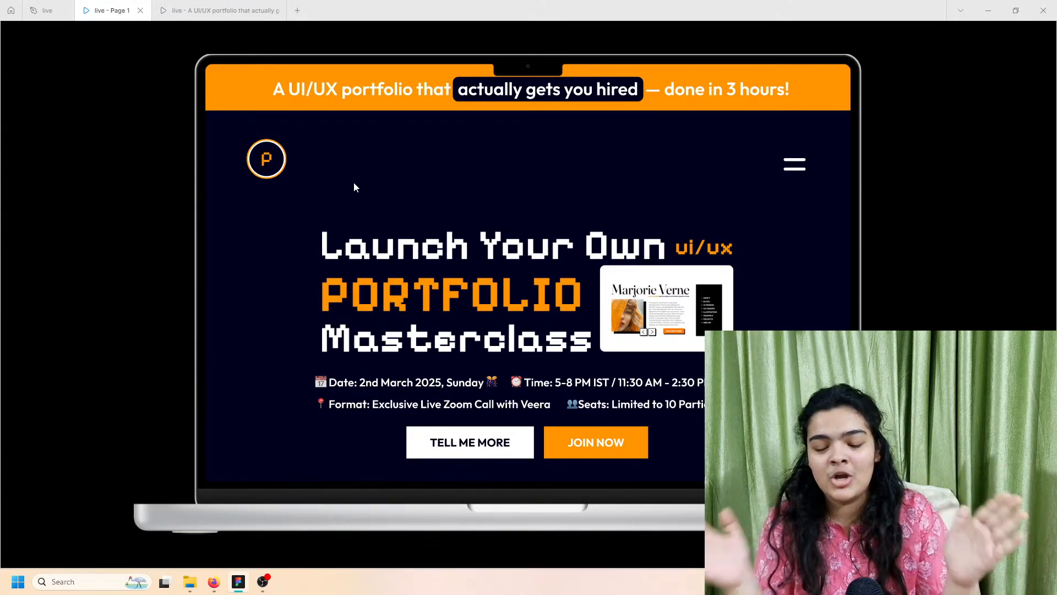
{"action": "scroll", "coordinate": [356, 210], "scroll_direction": "down", "scroll_amount": 1}
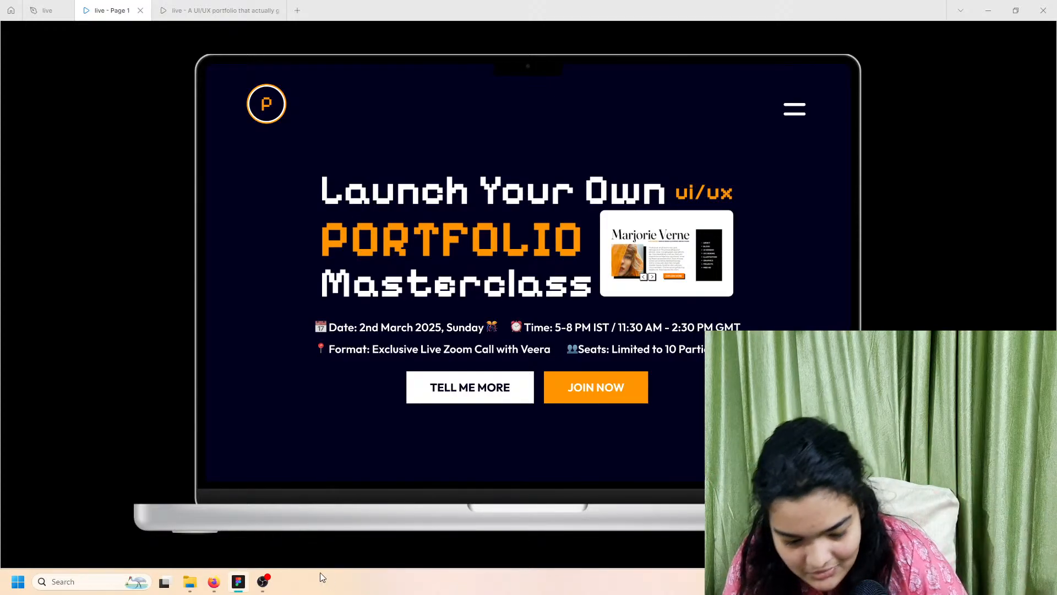
{"action": "left_click", "coordinate": [263, 582]}
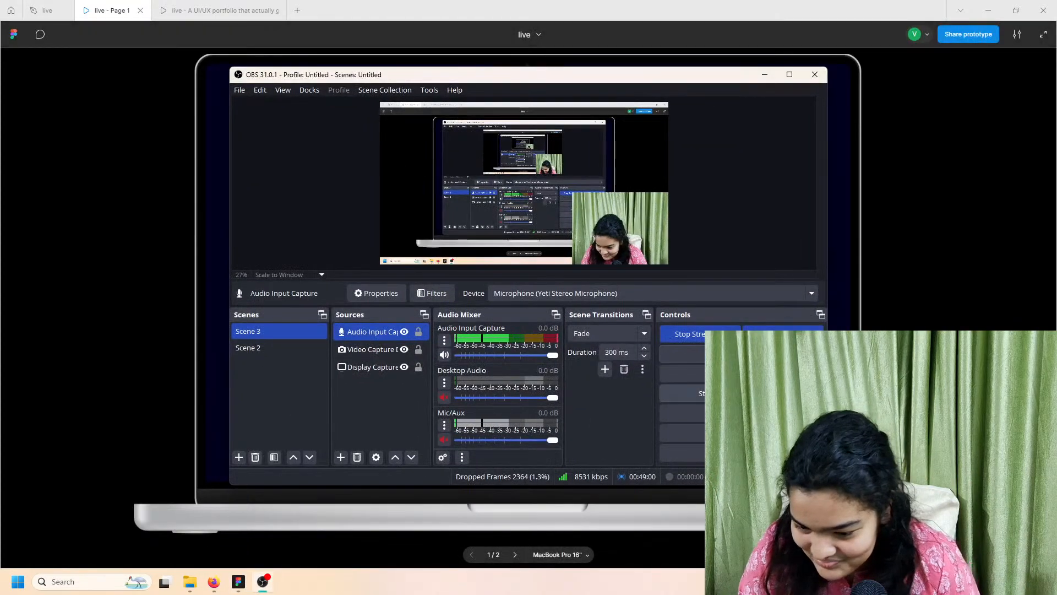